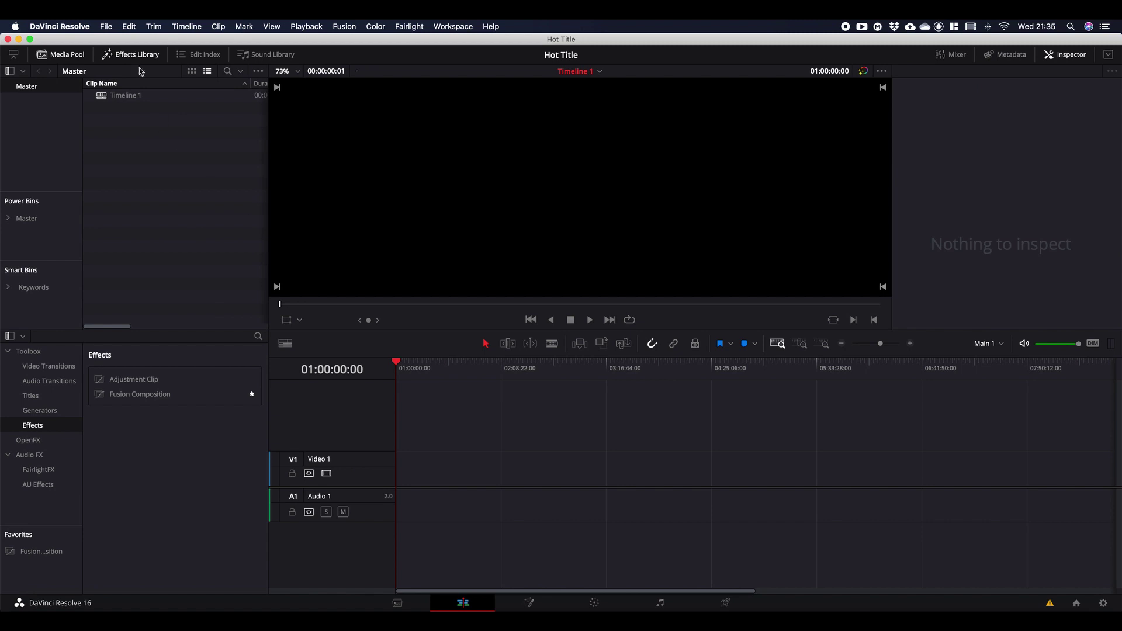
Step: Check the timeline resolution options in the project's master settings and leave without changes
{"action": "left_click", "coordinate": [1102, 604]}
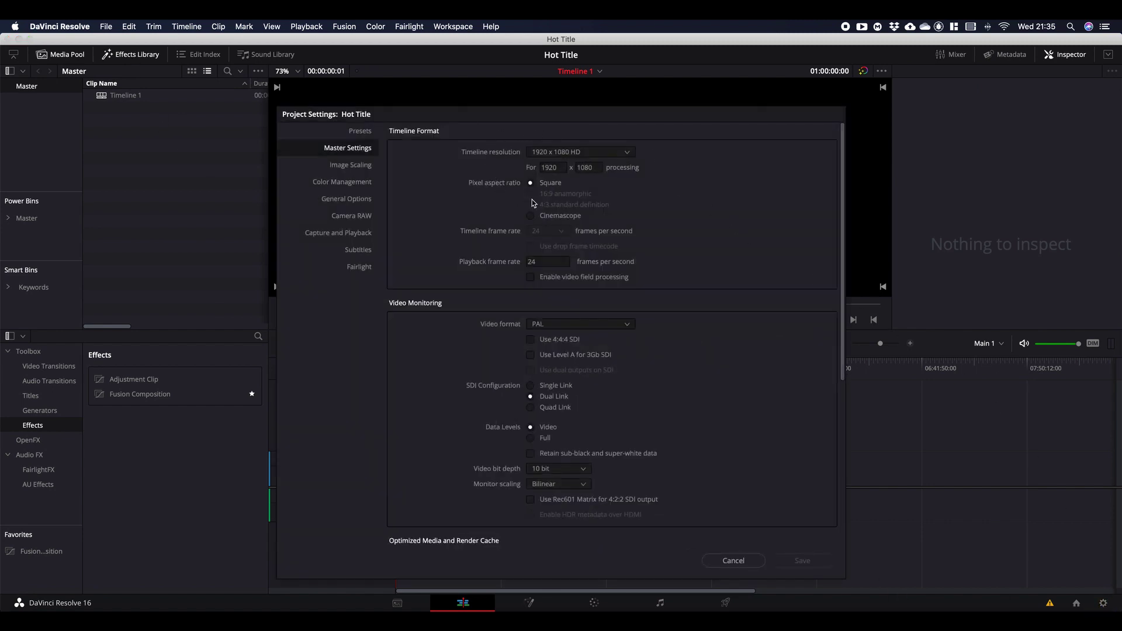
{"action": "left_click", "coordinate": [629, 155]}
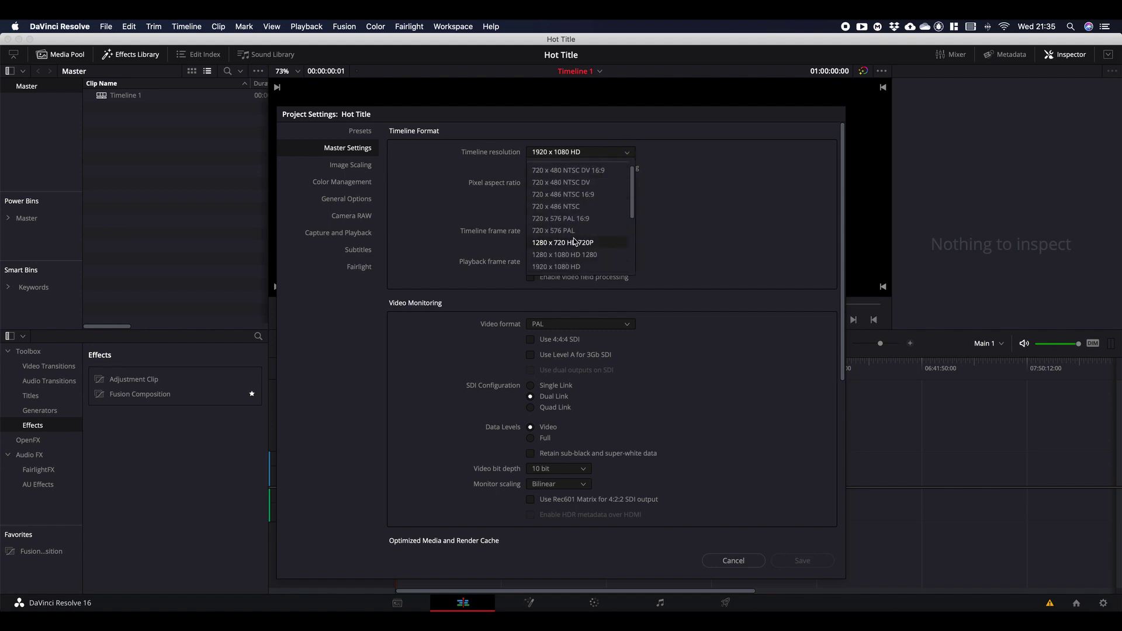
{"action": "left_click", "coordinate": [629, 153]}
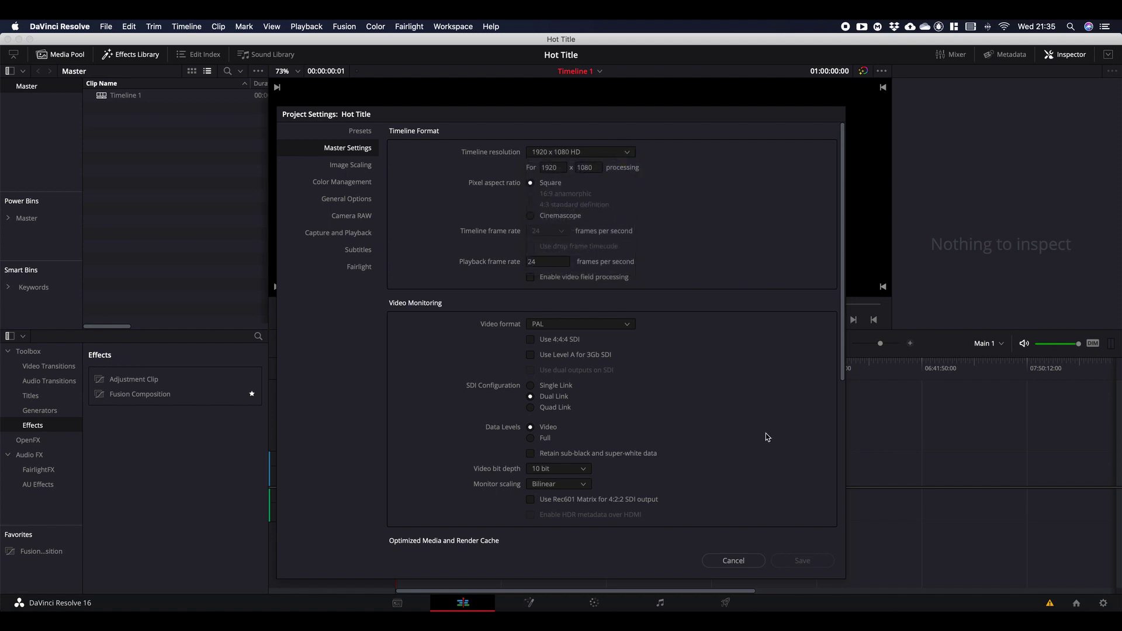
{"action": "left_click", "coordinate": [734, 561]}
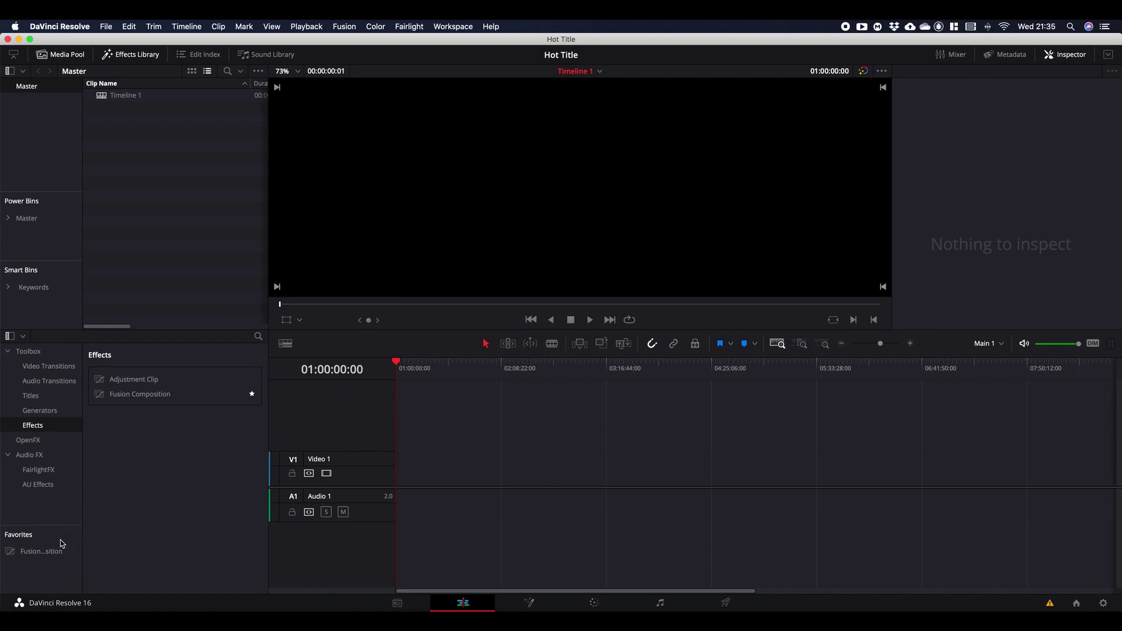
Step: Add a Fusion Composition at the start of the Video 1 track and extend it to 10 seconds
{"action": "left_click_drag", "start_coordinate": [133, 398], "coordinate": [406, 485]}
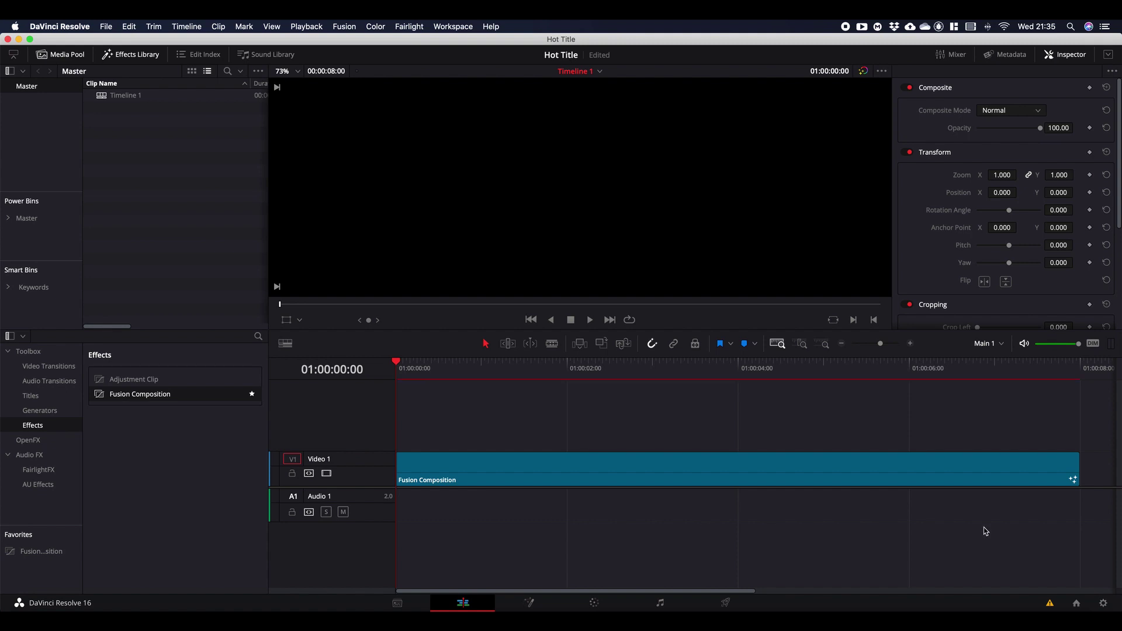
{"action": "left_click_drag", "start_coordinate": [738, 591], "coordinate": [873, 594]}
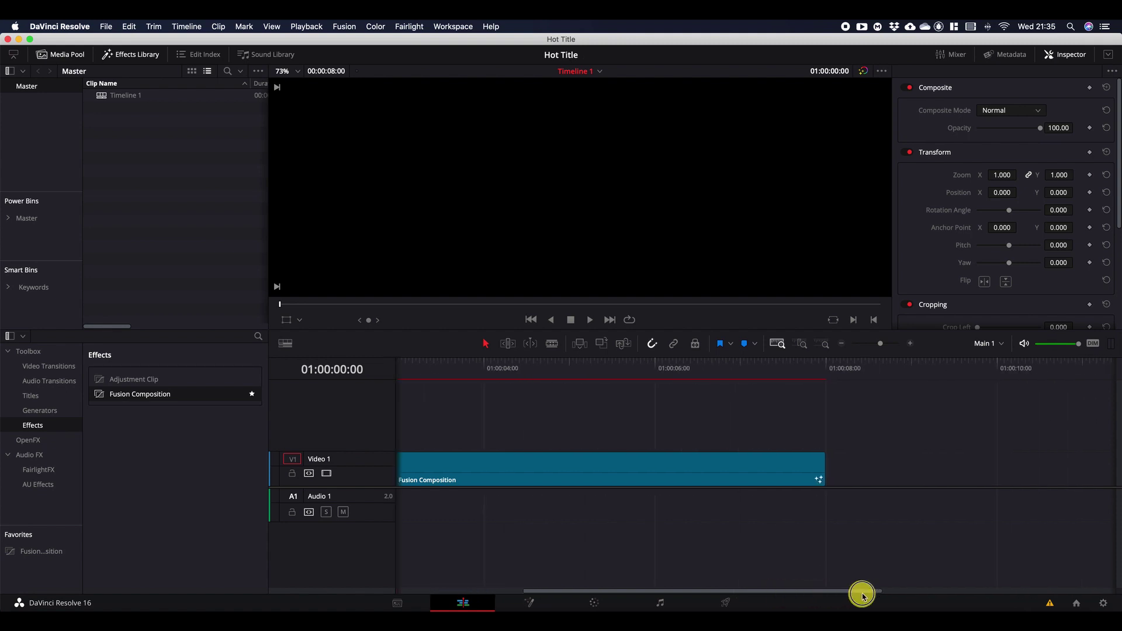
{"action": "left_click_drag", "start_coordinate": [825, 472], "coordinate": [993, 473]}
{"action": "key", "text": "shift+z"}
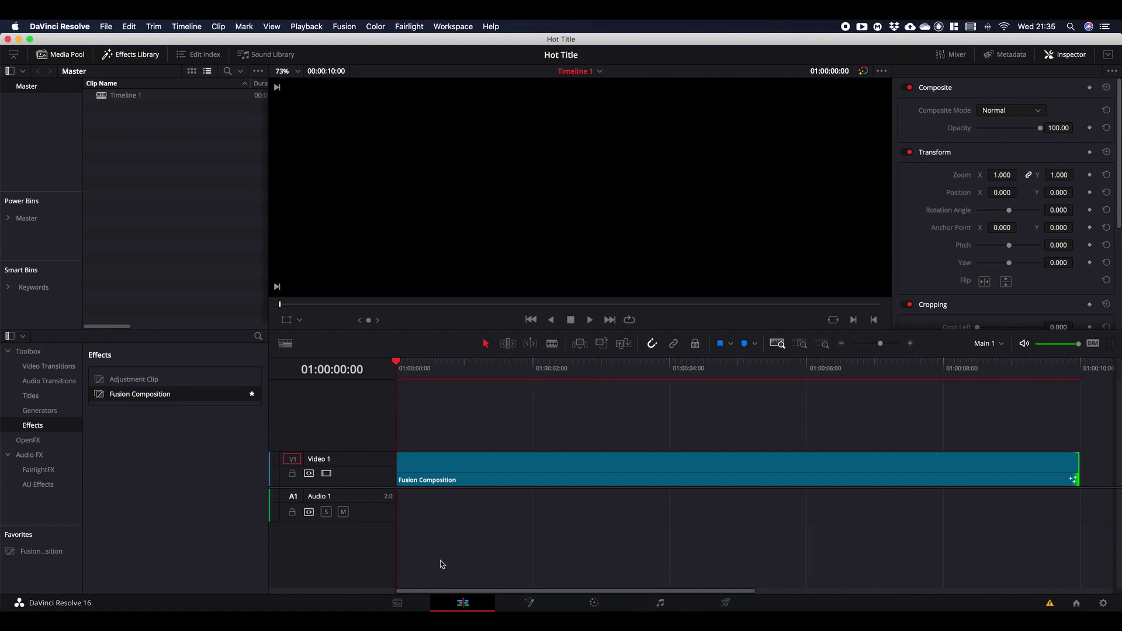
Step: Open the composition on the Fusion page, move MediaOut1 well away, and add a Text 3D node
{"action": "left_click", "coordinate": [528, 601]}
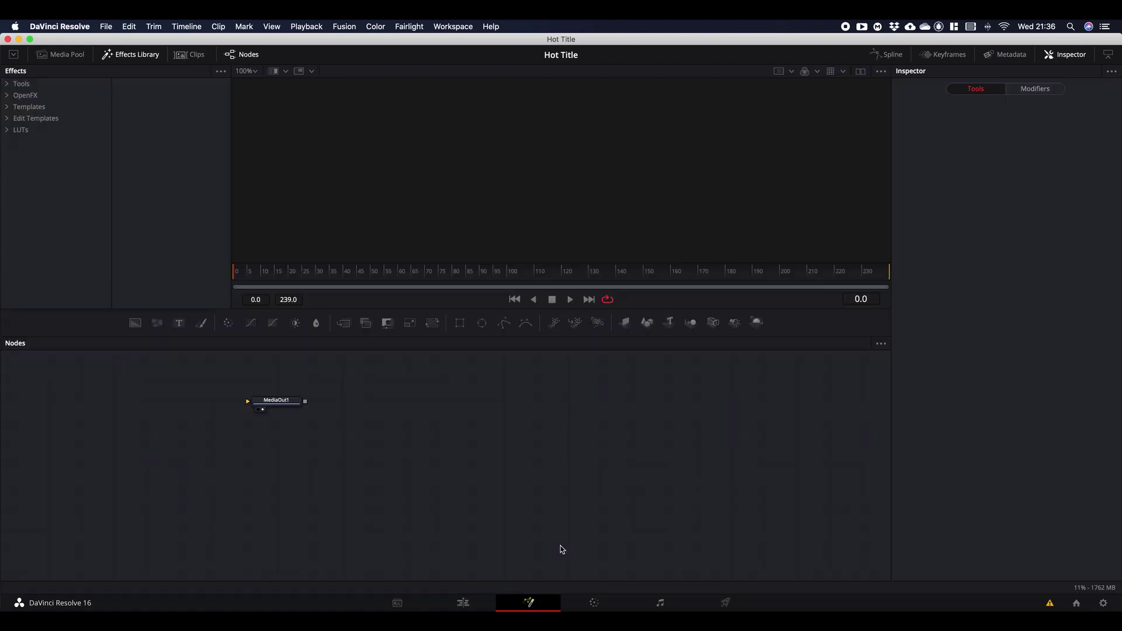
{"action": "left_click_drag", "start_coordinate": [288, 400], "coordinate": [842, 532]}
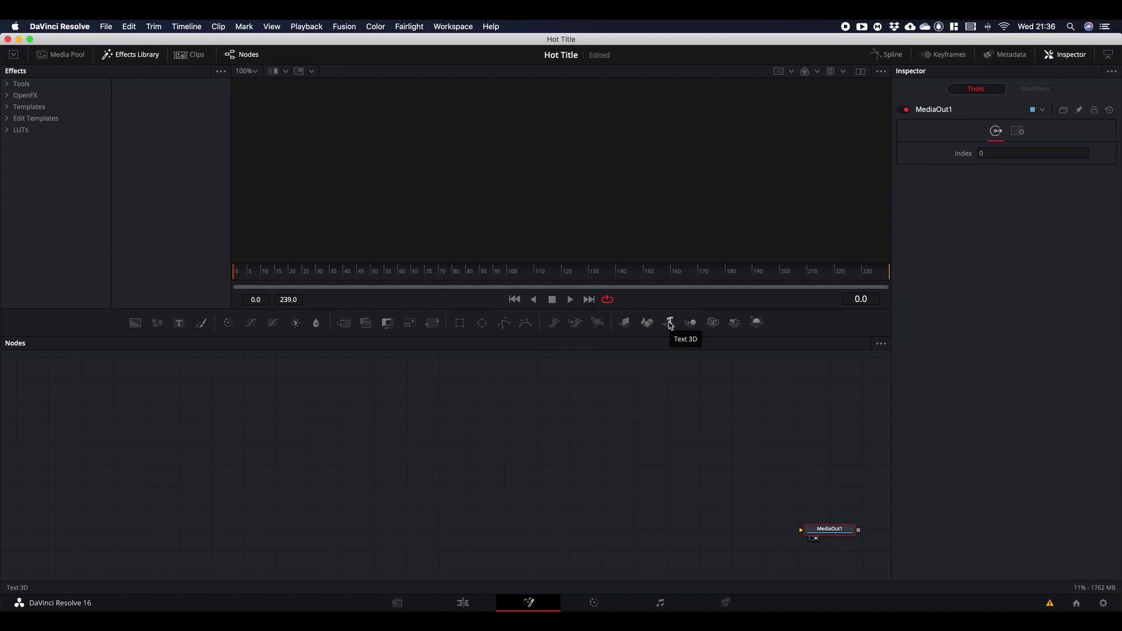
{"action": "left_click_drag", "start_coordinate": [670, 325], "coordinate": [336, 445]}
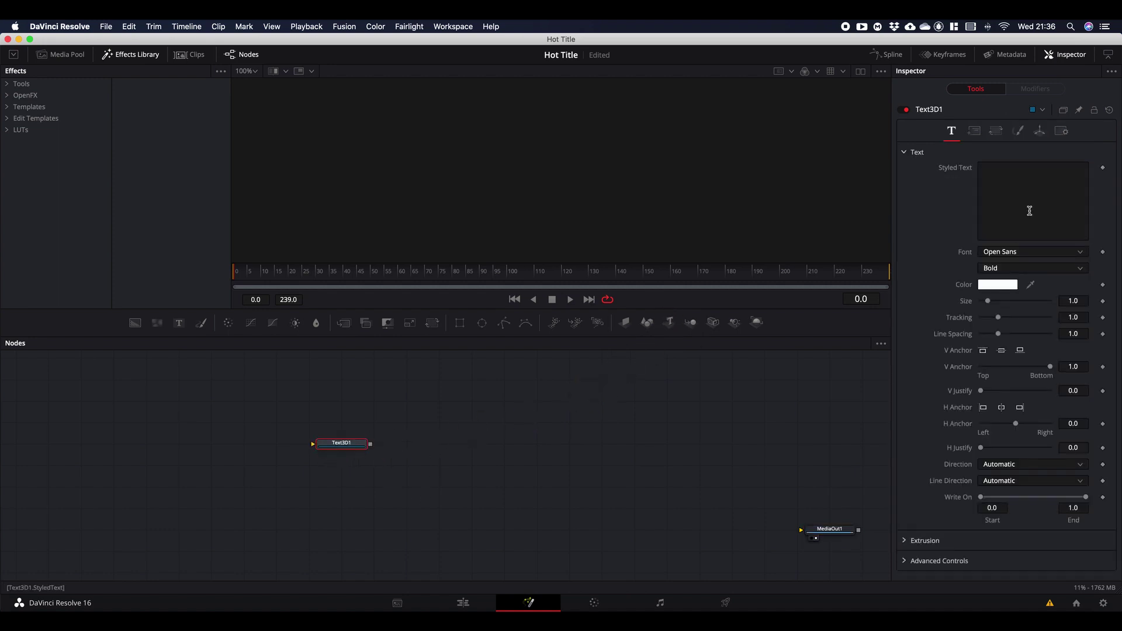
Step: Enter two lines of styled text in the Text 3D node: a first name with "Hot" beneath it
{"action": "left_click", "coordinate": [1004, 184]}
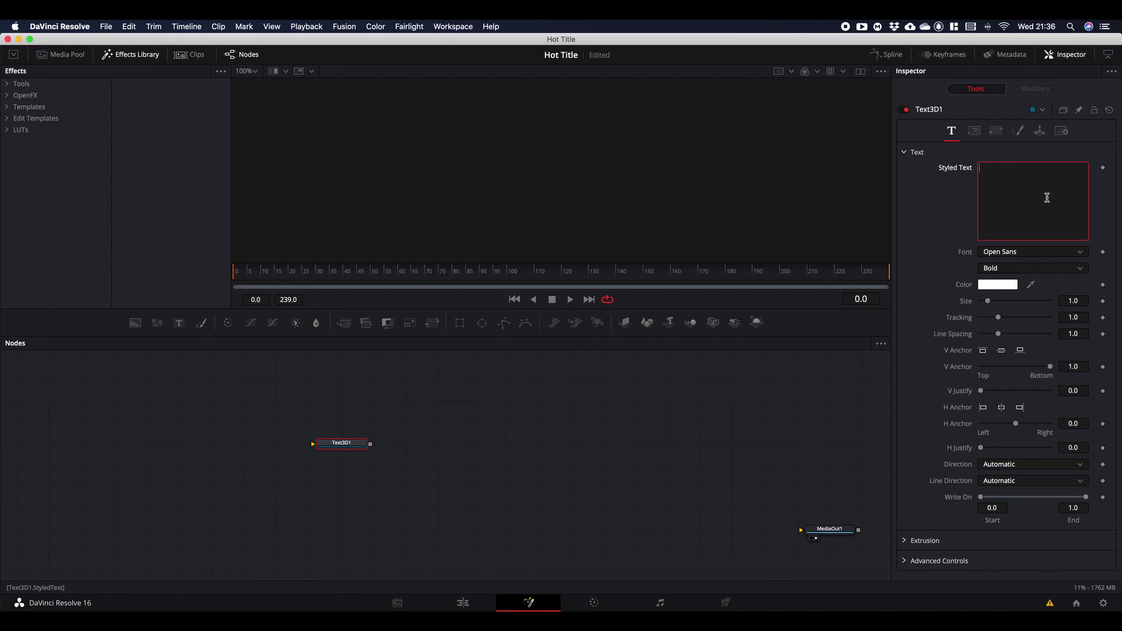
{"action": "key", "text": "shift"}
{"action": "type", "text": "S"}
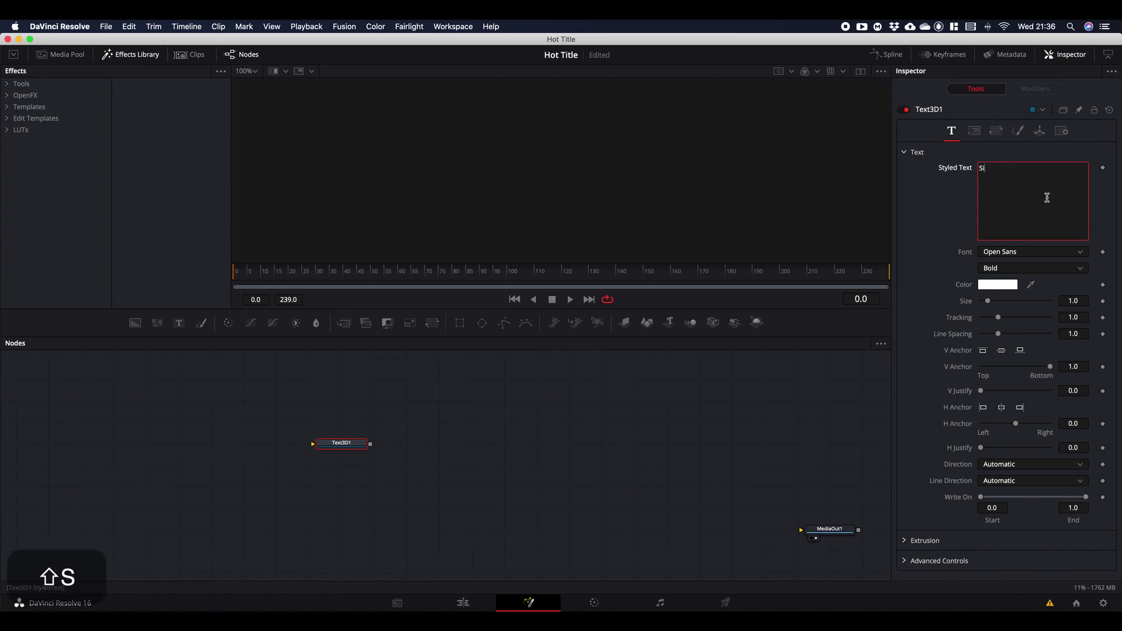
{"action": "type", "text": "imon"}
{"action": "key", "text": "Return"}
{"action": "type", "text": "Hot"}
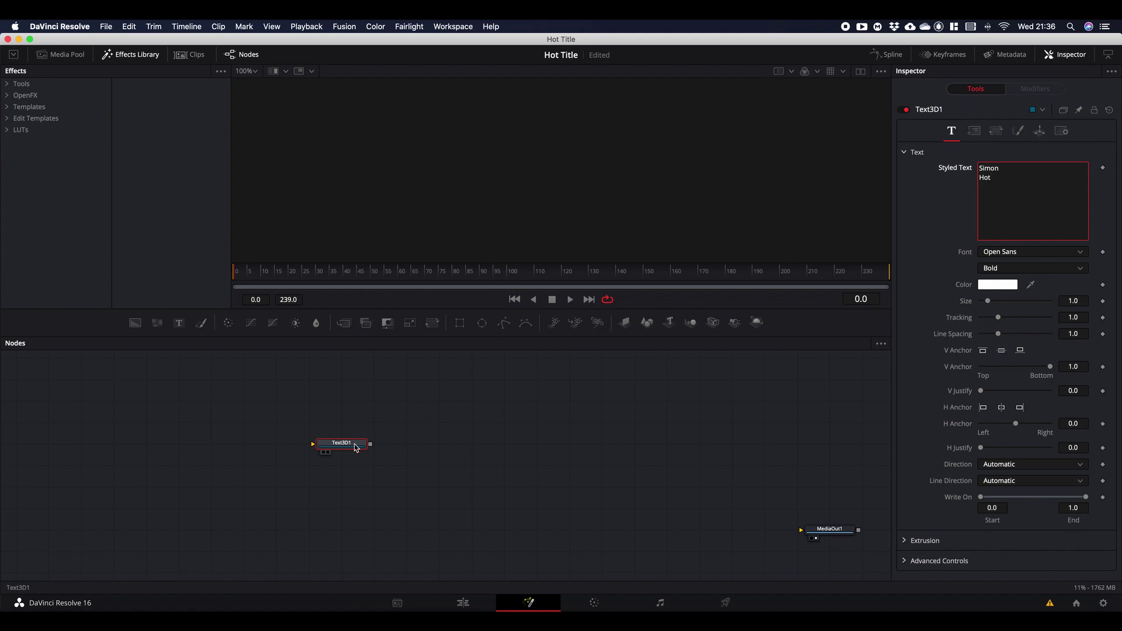
Step: Display the Text3D1 node in the viewer and frame both lines of text at 50% zoom
{"action": "left_click_drag", "start_coordinate": [356, 448], "coordinate": [435, 188]}
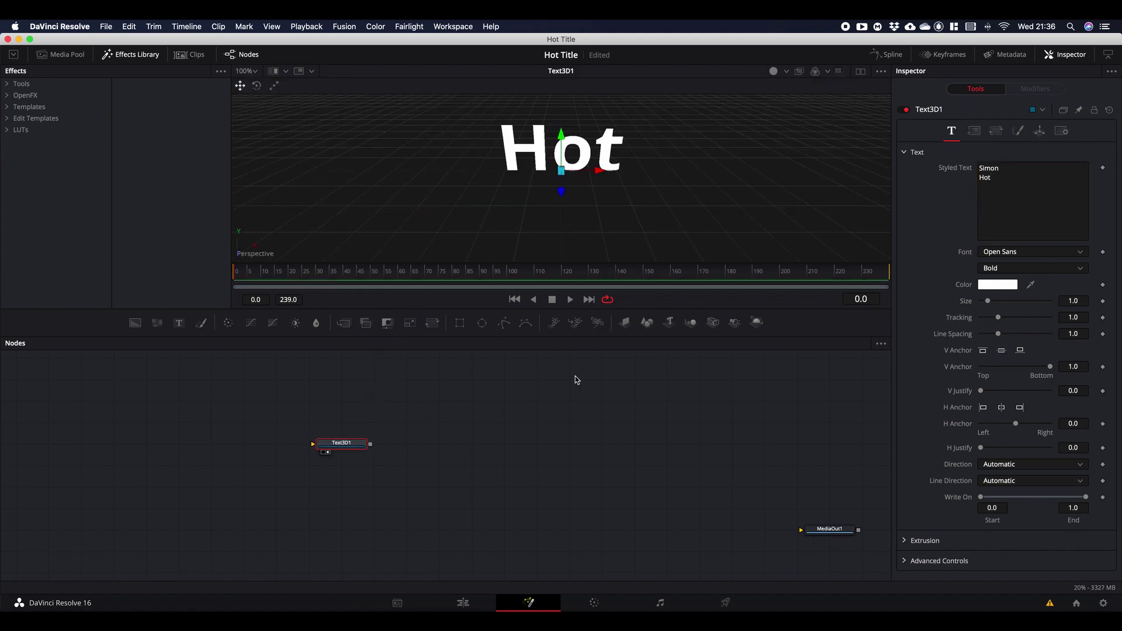
{"action": "key", "text": "super+equal"}
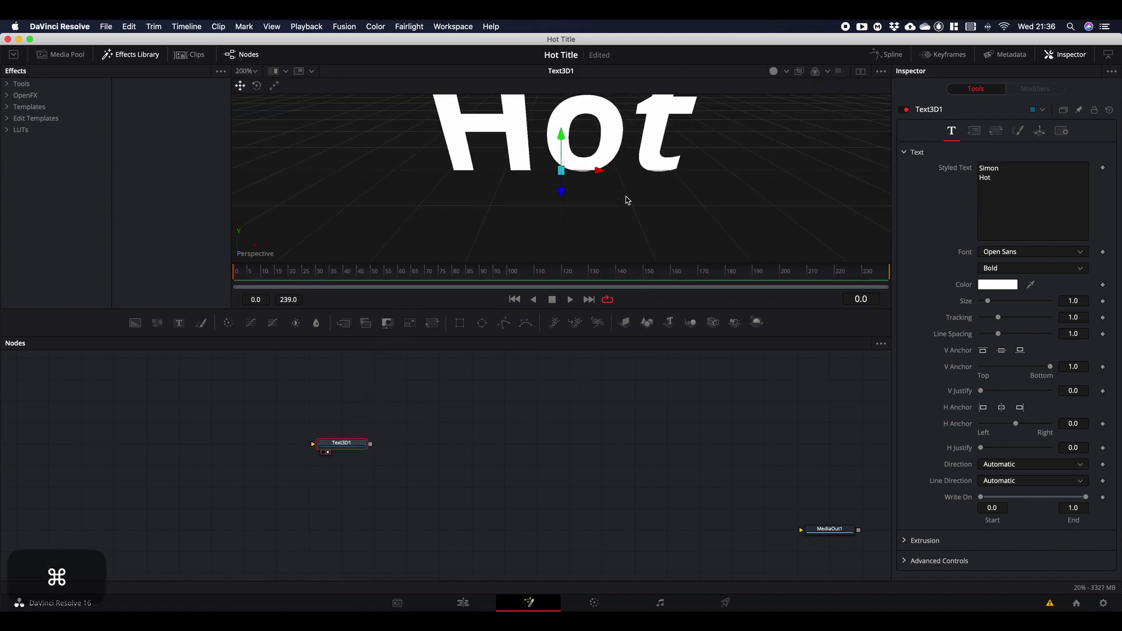
{"action": "key", "text": "super+minus"}
{"action": "key", "text": "super+minus"}
{"action": "key", "text": "alt"}
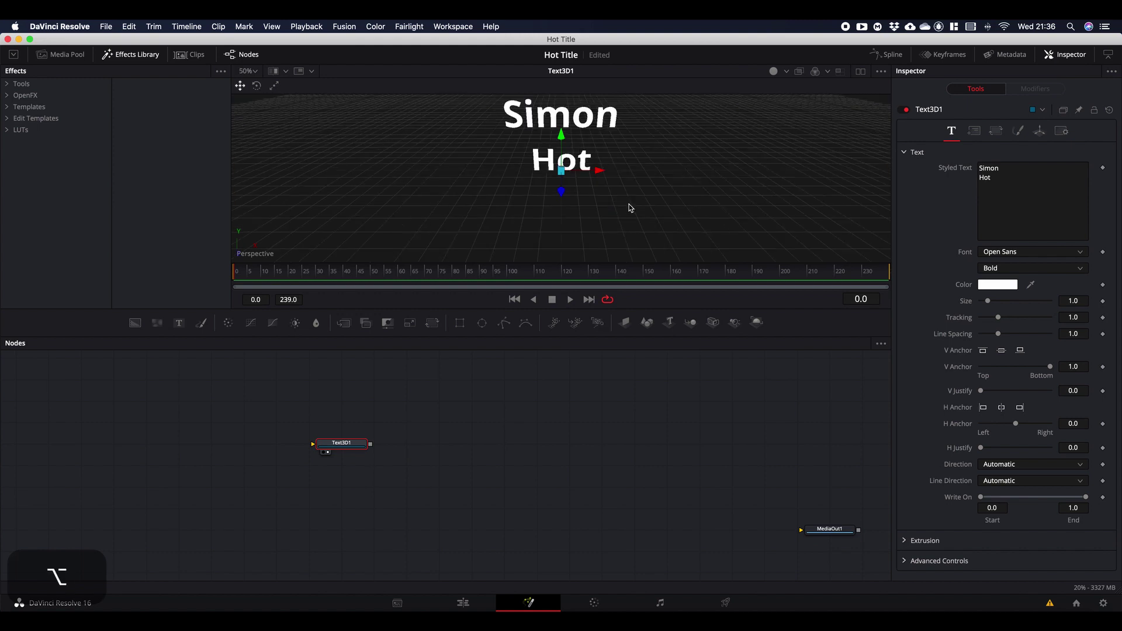
{"action": "left_click_drag", "start_coordinate": [629, 208], "coordinate": [626, 188]}
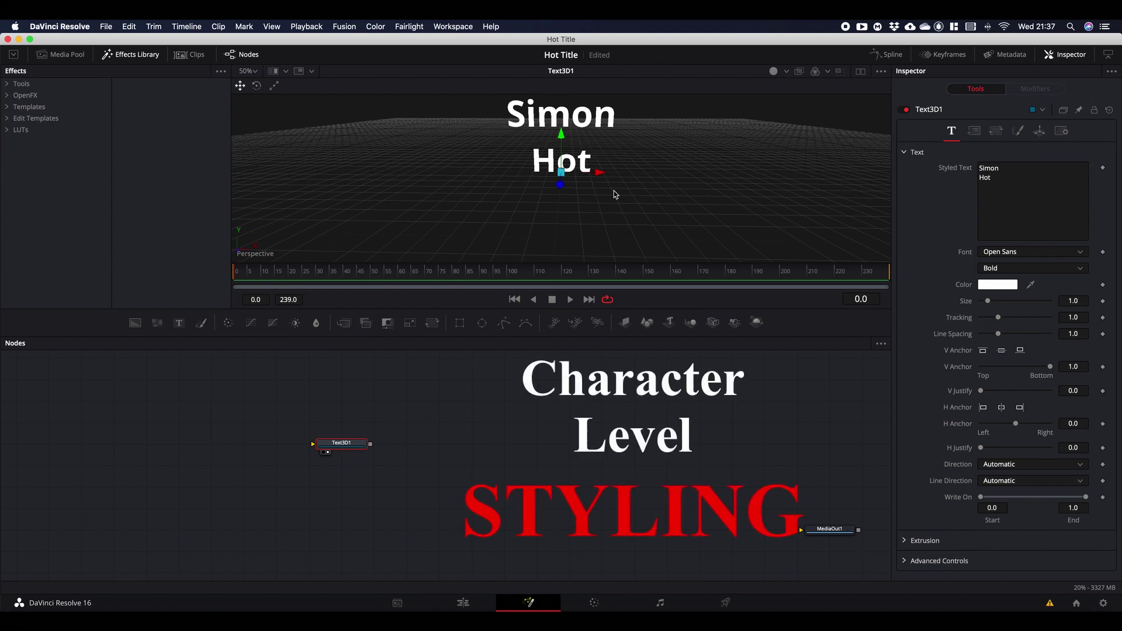
{"action": "right_click", "coordinate": [1024, 200]}
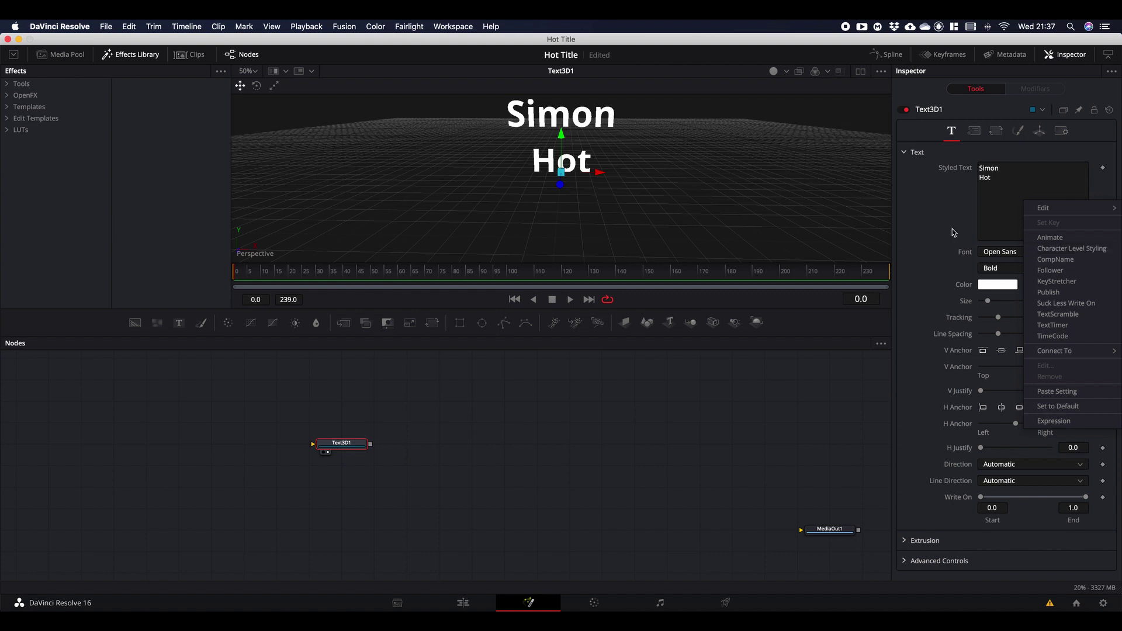
{"action": "left_click", "coordinate": [723, 416]}
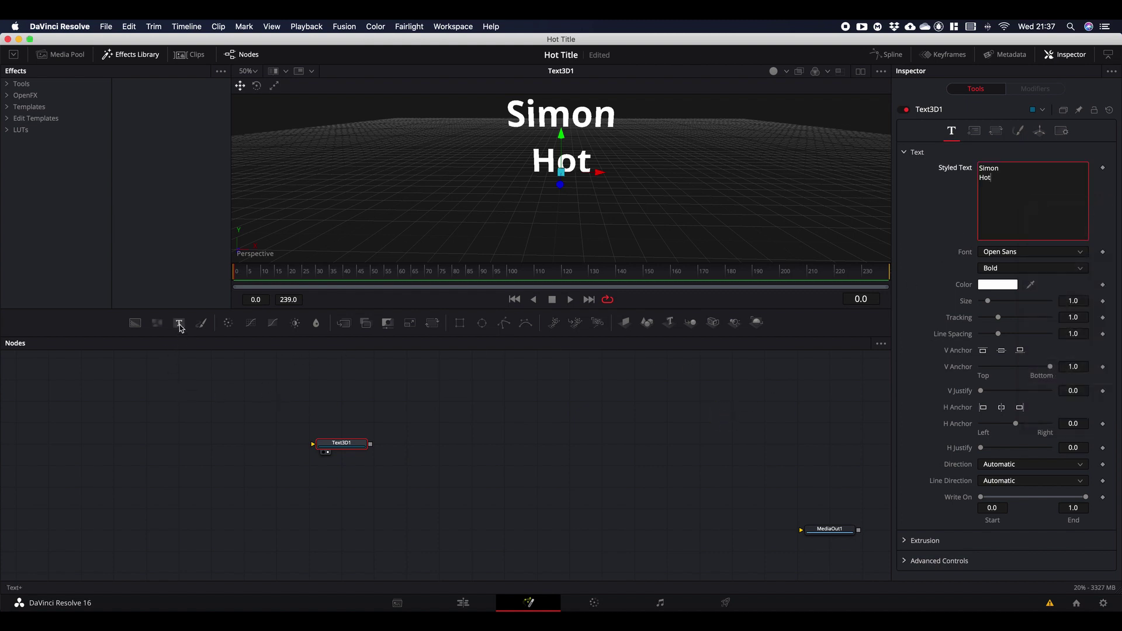
Step: Add a Text+ node shown in the viewer and enter the same two lines, the first name and "Hot"
{"action": "left_click_drag", "start_coordinate": [179, 324], "coordinate": [537, 166]}
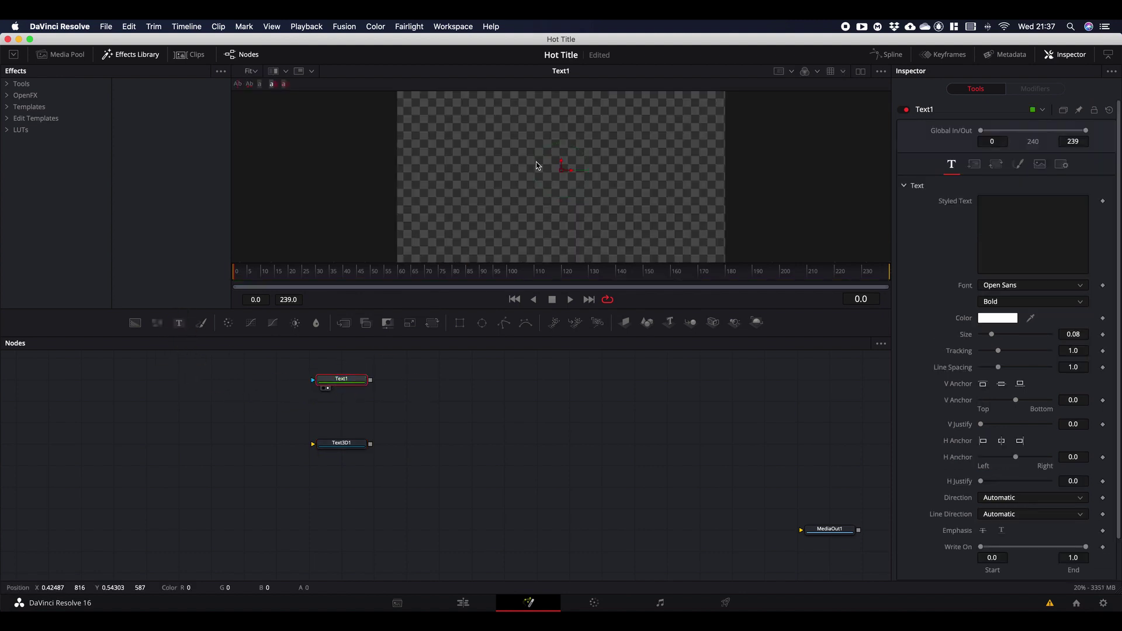
{"action": "left_click", "coordinate": [1026, 225]}
{"action": "type", "text": "Simon"}
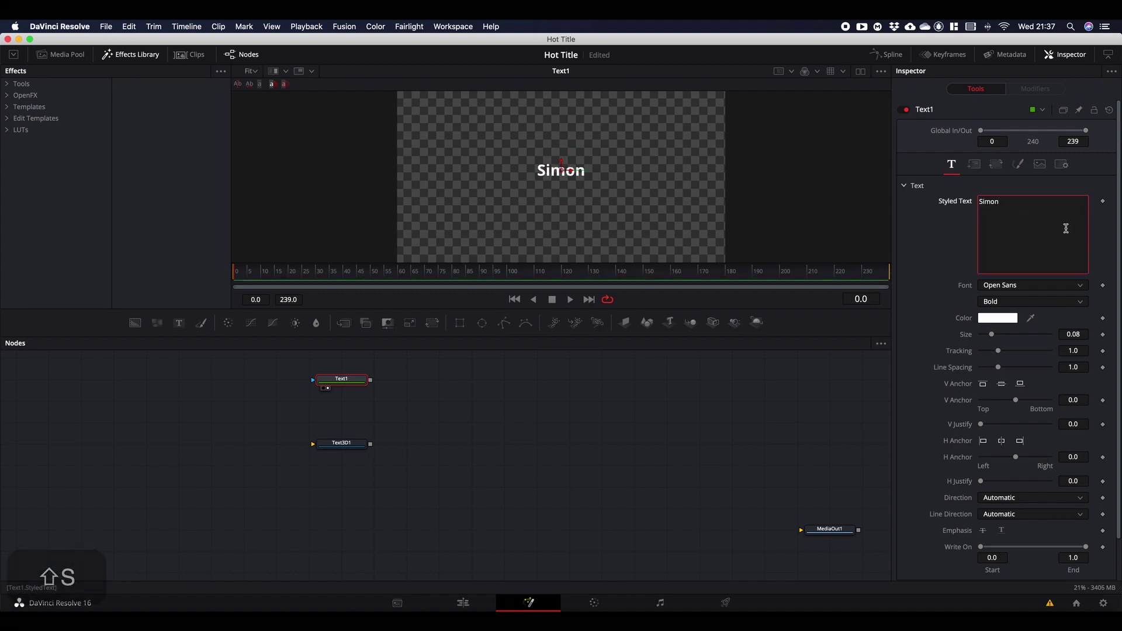
{"action": "key", "text": "Return"}
{"action": "type", "text": "Ho"}
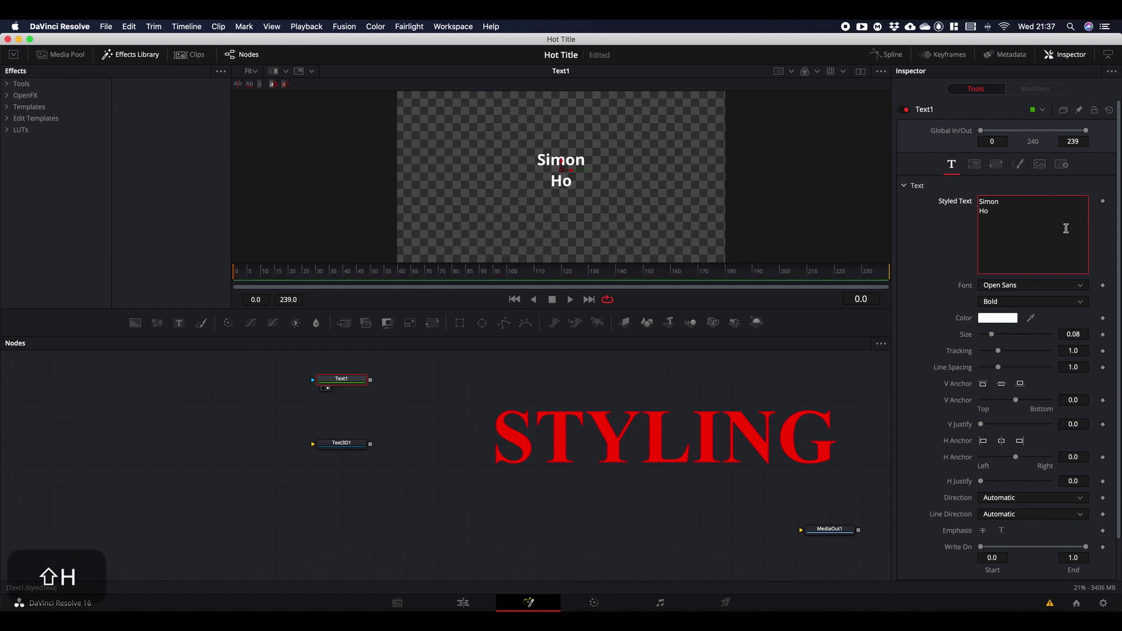
{"action": "type", "text": "t"}
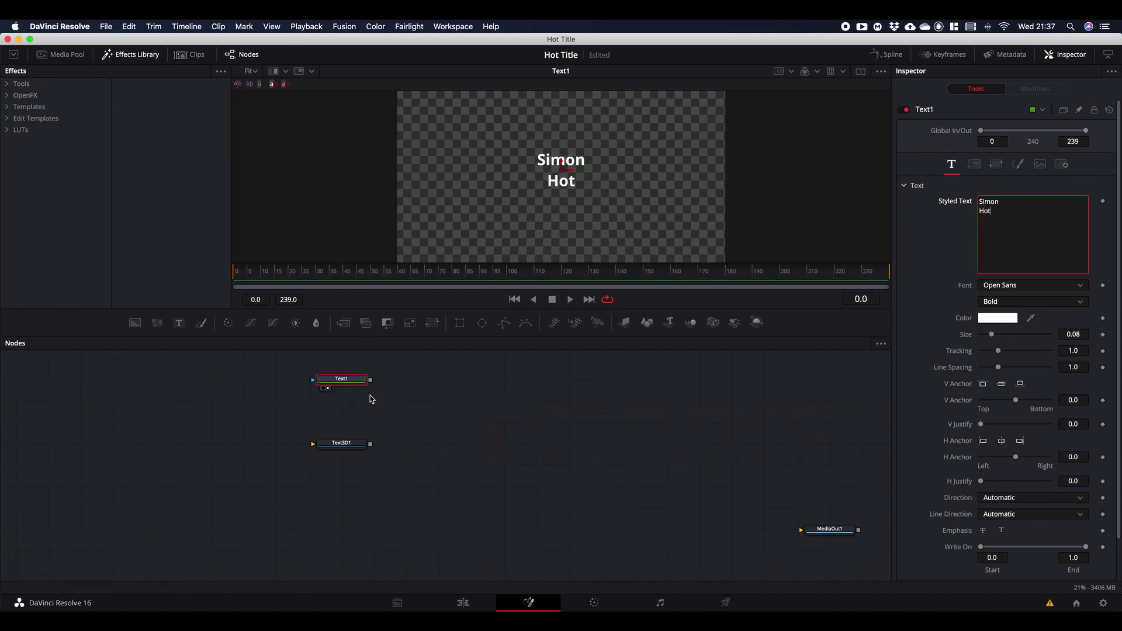
Step: Apply the Character Level Styling modifier to the Text+ node's styled text and open the modifier's settings
{"action": "right_click", "coordinate": [1018, 220]}
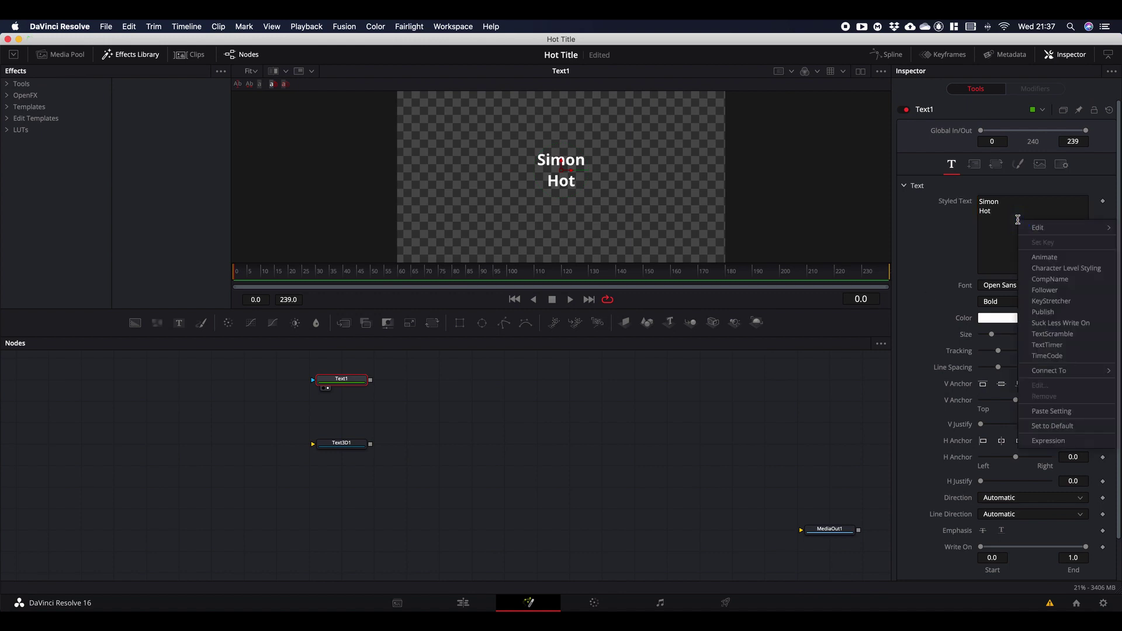
{"action": "left_click", "coordinate": [1073, 268]}
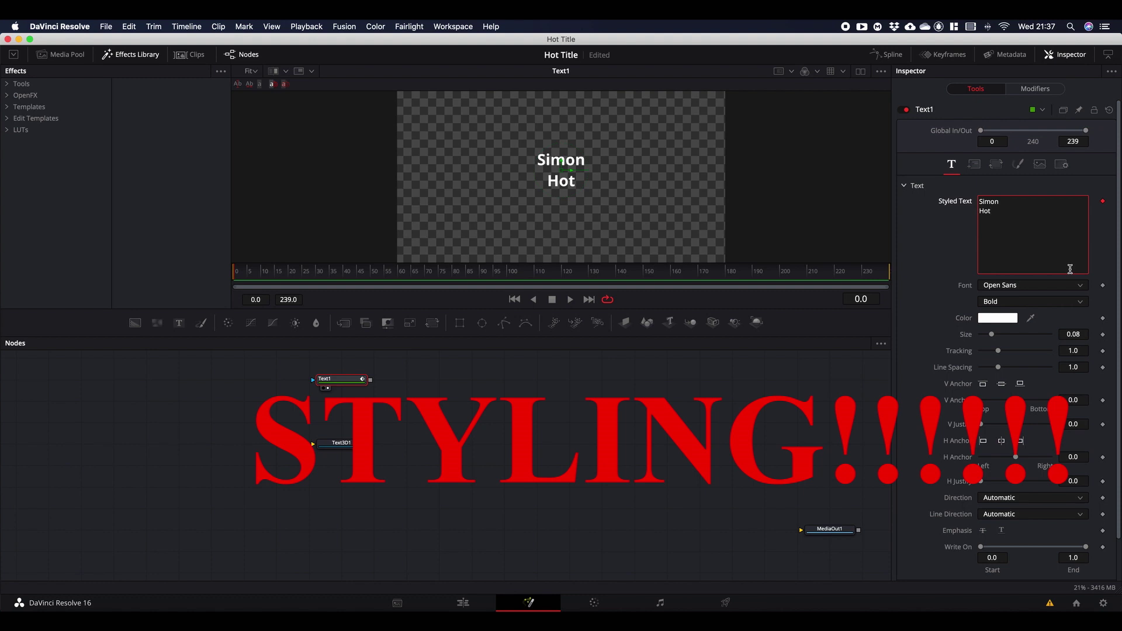
{"action": "left_click", "coordinate": [1038, 89]}
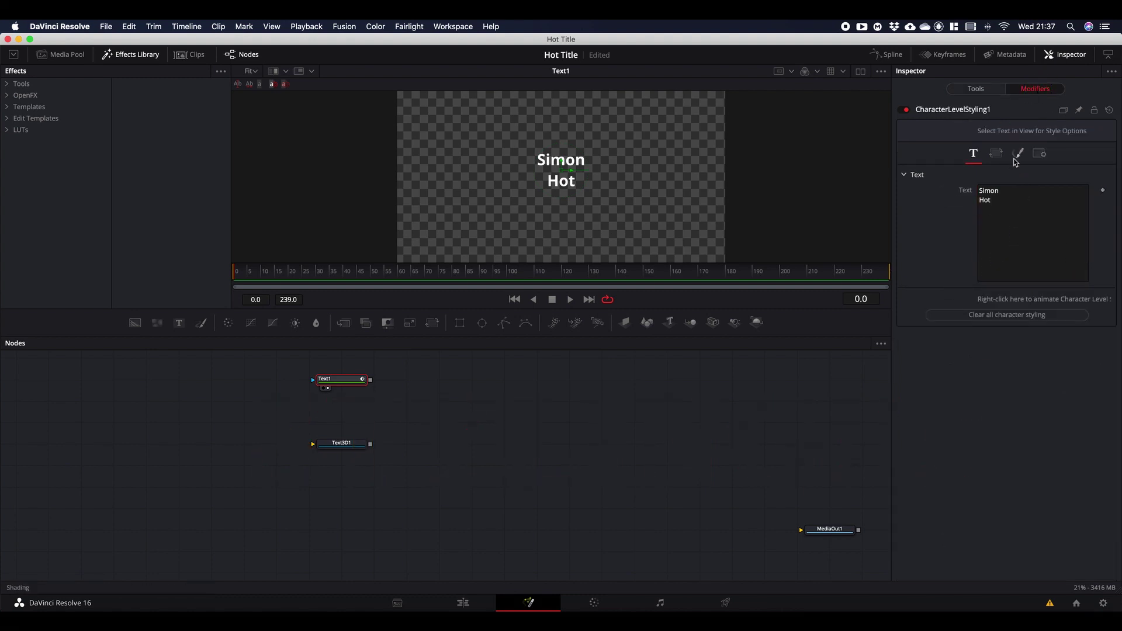
Step: Select only the word "Hot" in the viewer and set its shading color to pure red
{"action": "key", "text": "super+z"}
{"action": "left_click_drag", "start_coordinate": [519, 183], "coordinate": [619, 201]}
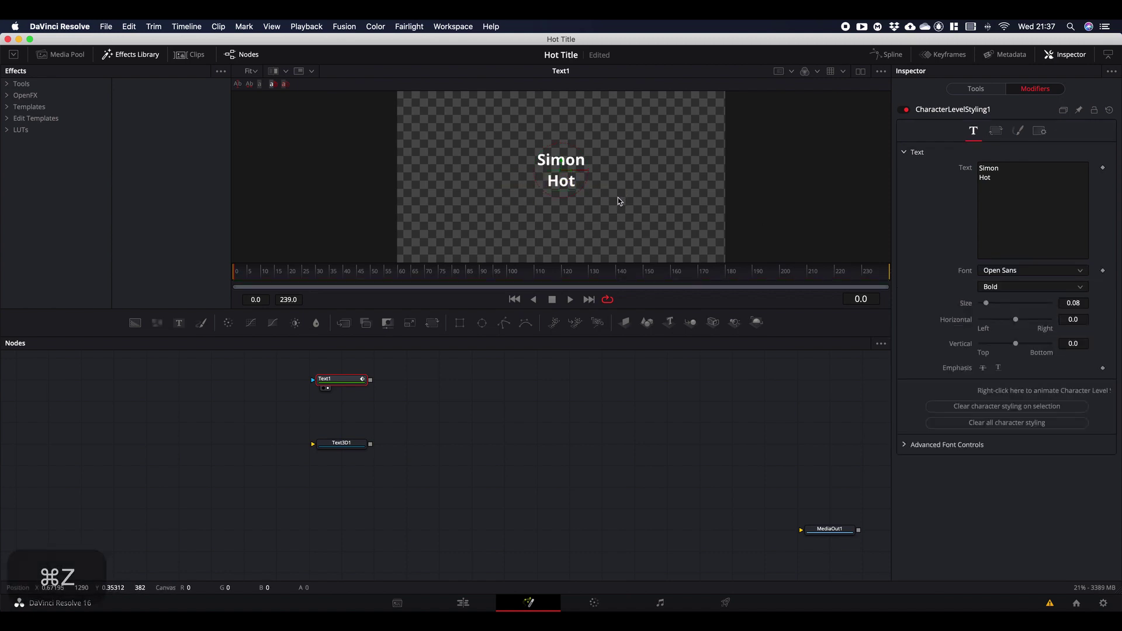
{"action": "left_click", "coordinate": [1018, 131]}
{"action": "left_click_drag", "start_coordinate": [1026, 313], "coordinate": [1094, 238]}
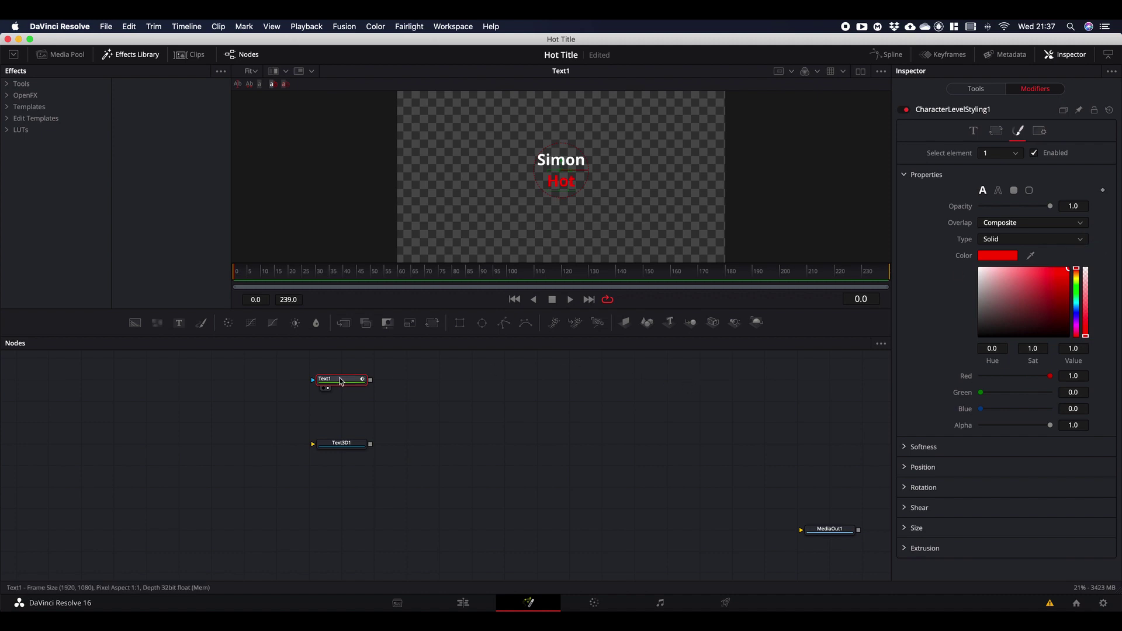
Step: Move the Text1 node out of the way below MediaOut1 and display Text3D1 in the viewer
{"action": "left_click_drag", "start_coordinate": [341, 379], "coordinate": [830, 545]}
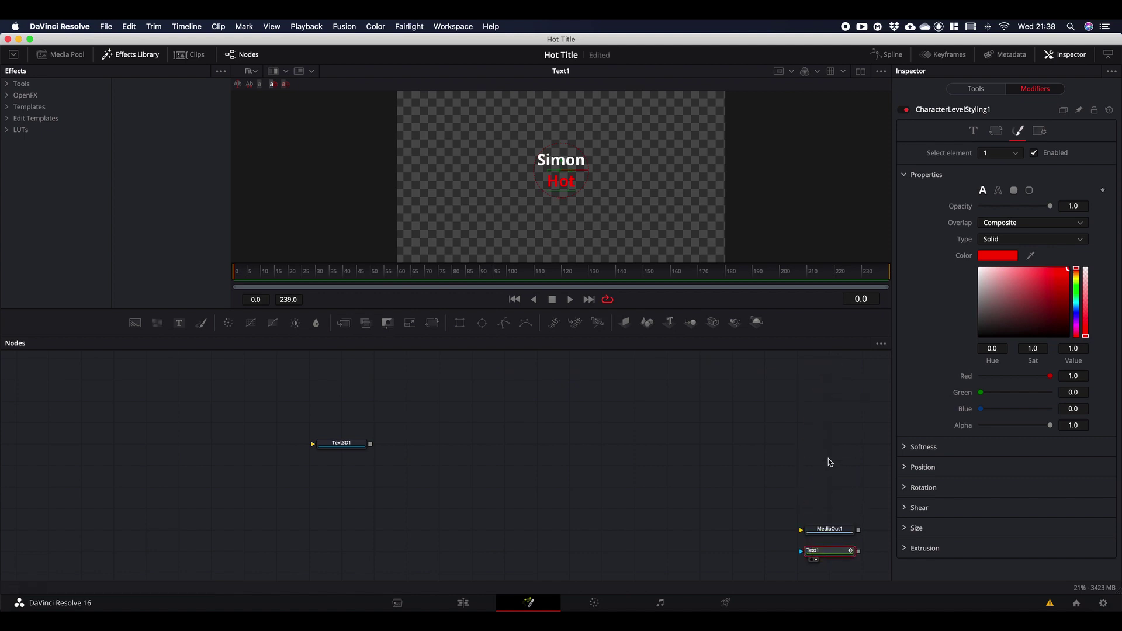
{"action": "left_click", "coordinate": [339, 444]}
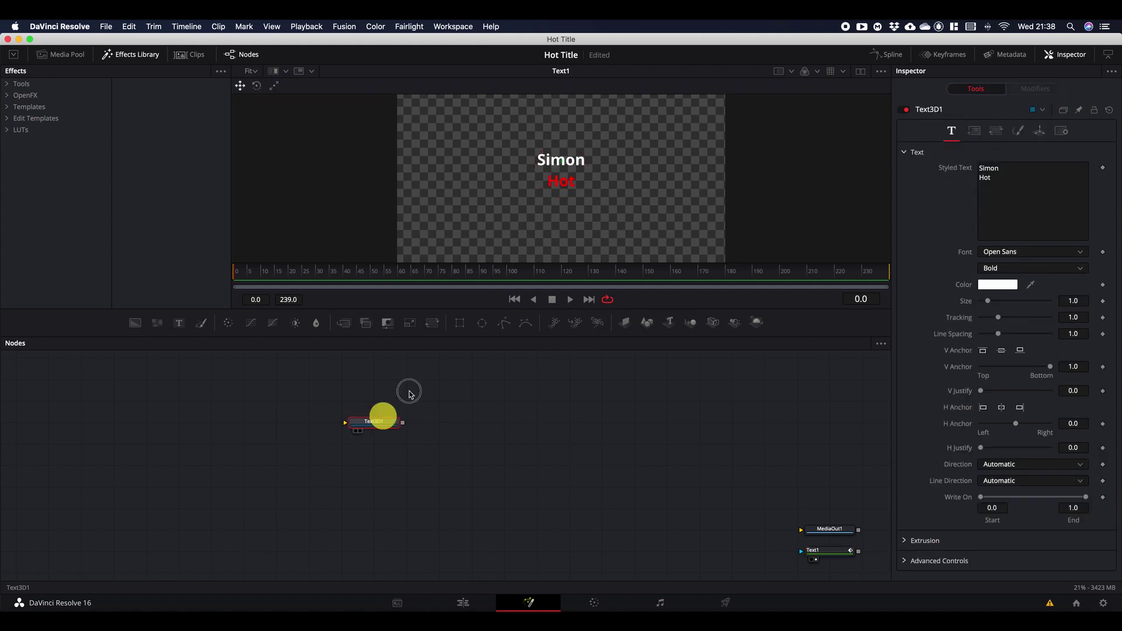
{"action": "key", "text": "1"}
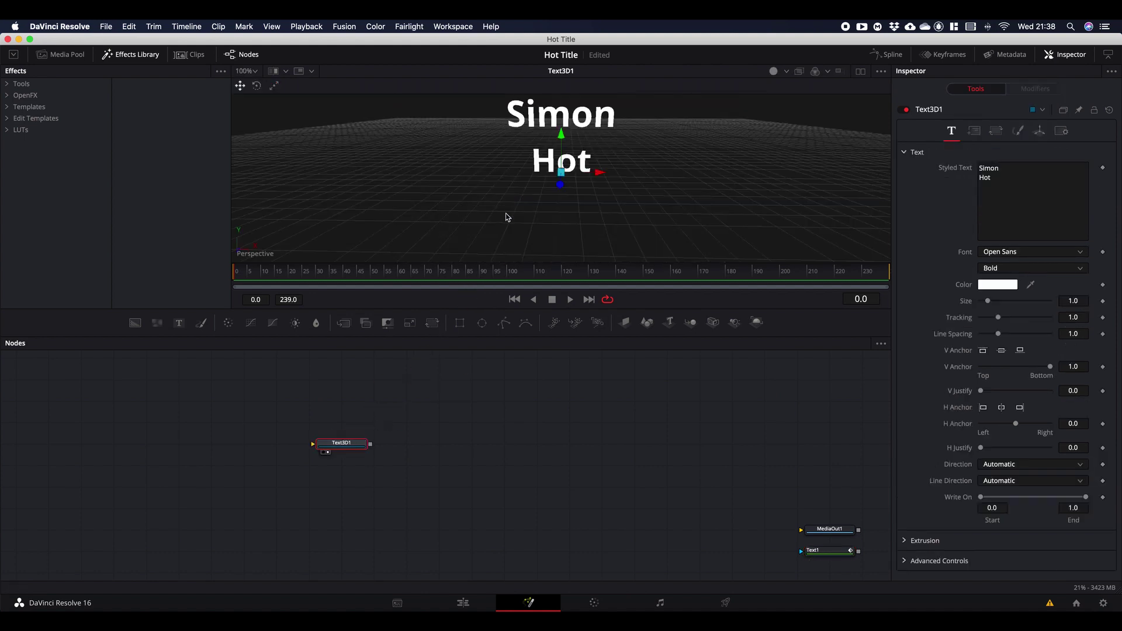
Step: Connect Text3D1's styled text to the Styled Text output of CharacterLevelStyling1
{"action": "right_click", "coordinate": [1021, 186]}
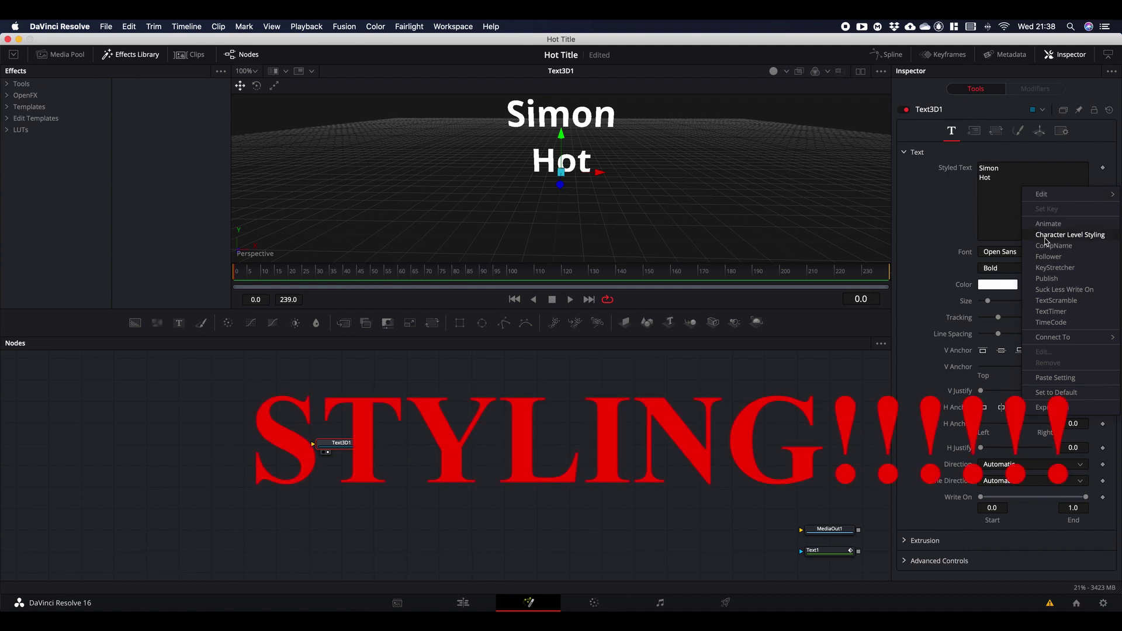
{"action": "mouse_move", "coordinate": [1056, 338]}
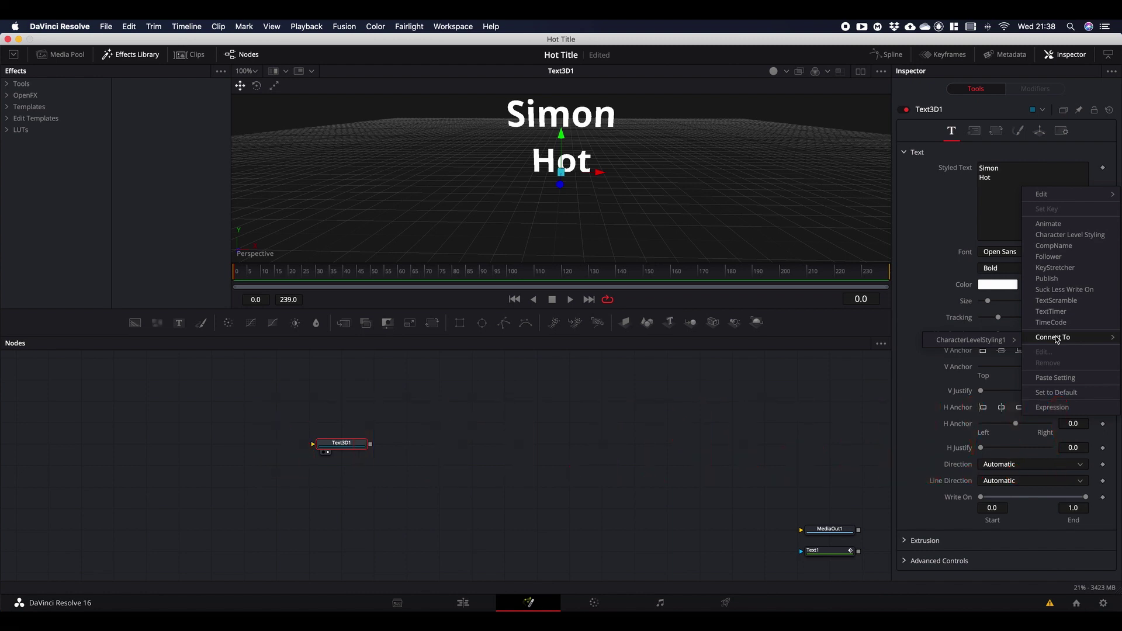
{"action": "mouse_move", "coordinate": [1005, 345]}
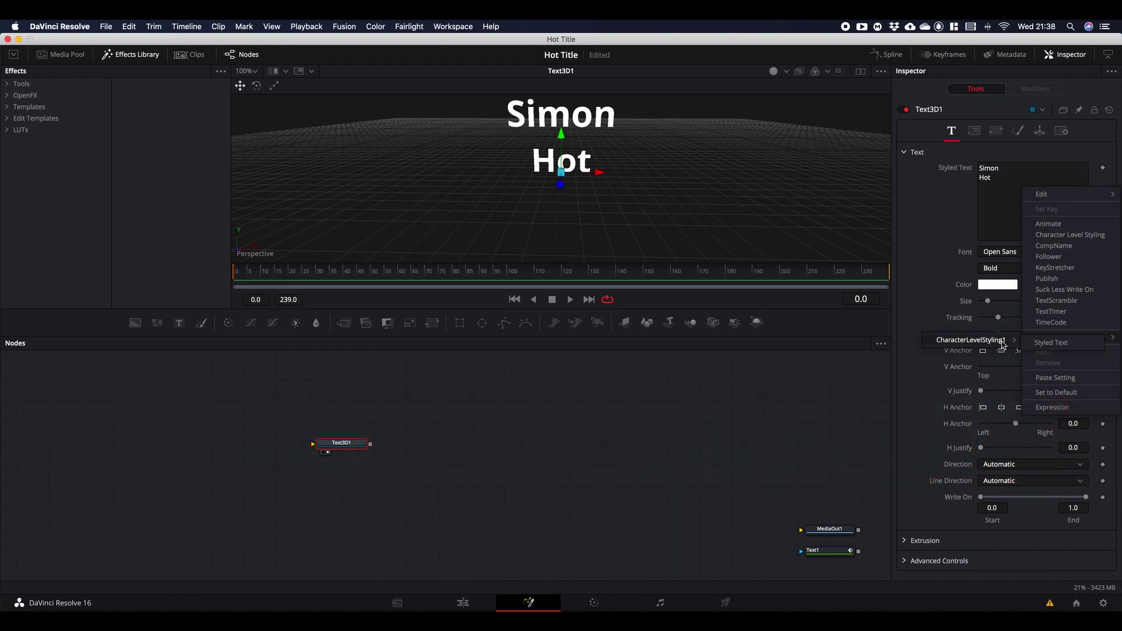
{"action": "left_click", "coordinate": [1050, 344]}
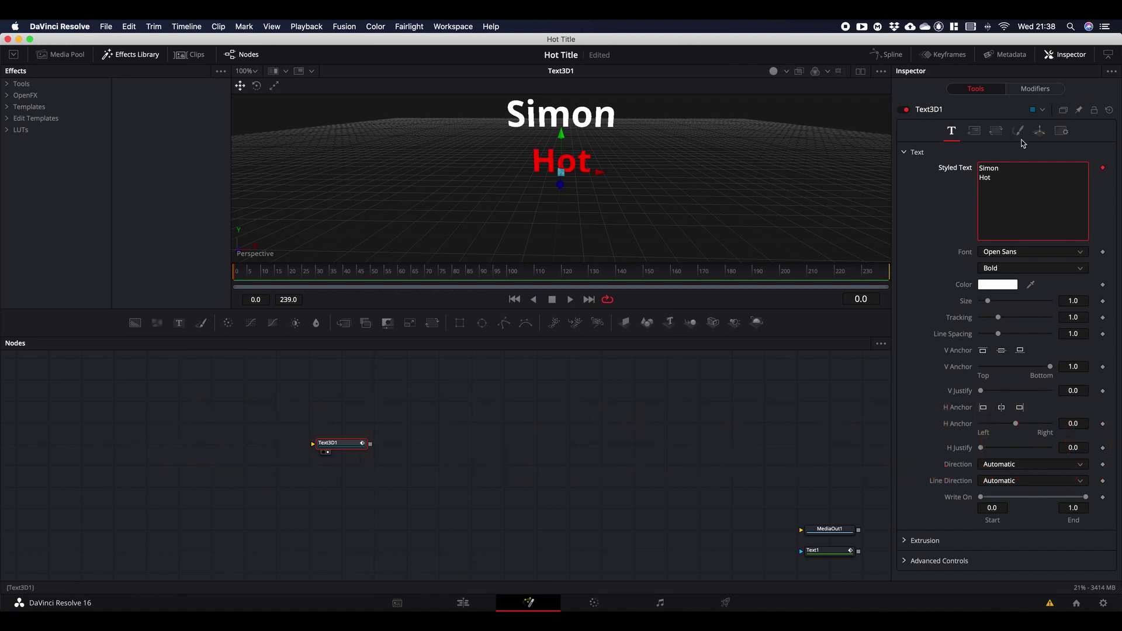
Step: Review the text, layout and shading settings of the CharacterLevelStyling1 modifier
{"action": "left_click", "coordinate": [1027, 91]}
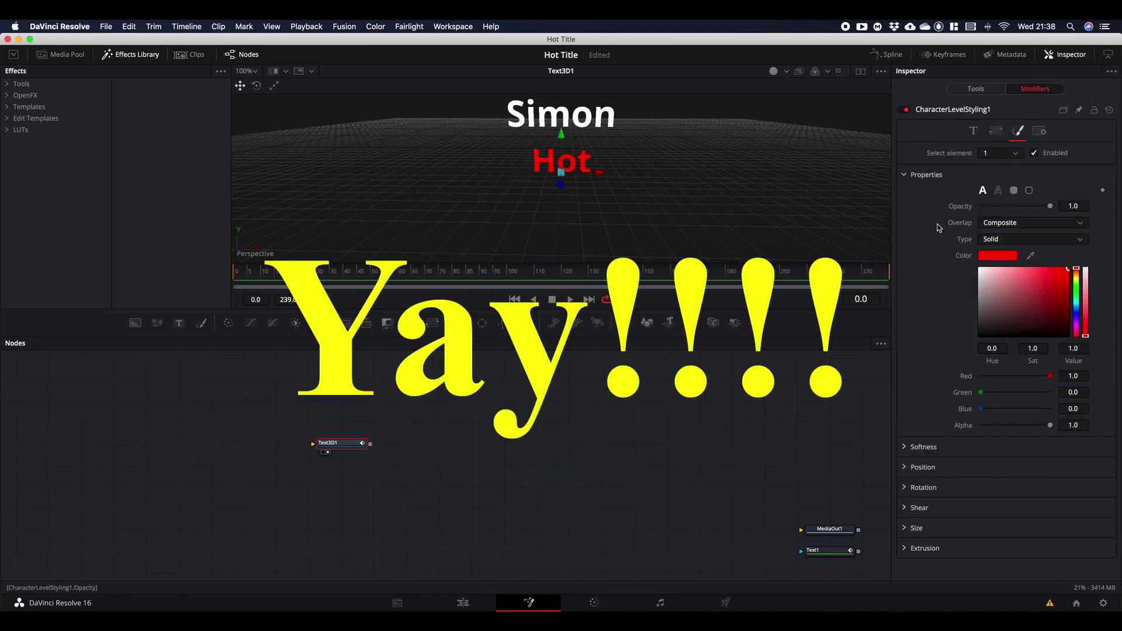
{"action": "left_click", "coordinate": [995, 132]}
{"action": "left_click", "coordinate": [975, 132]}
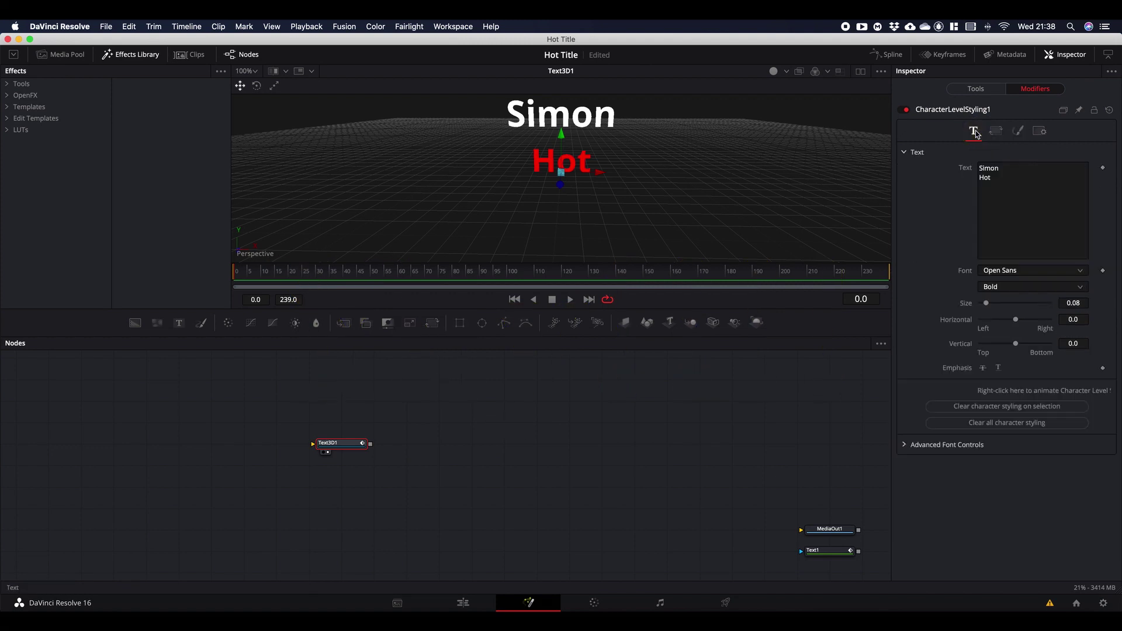
{"action": "left_click", "coordinate": [1018, 132]}
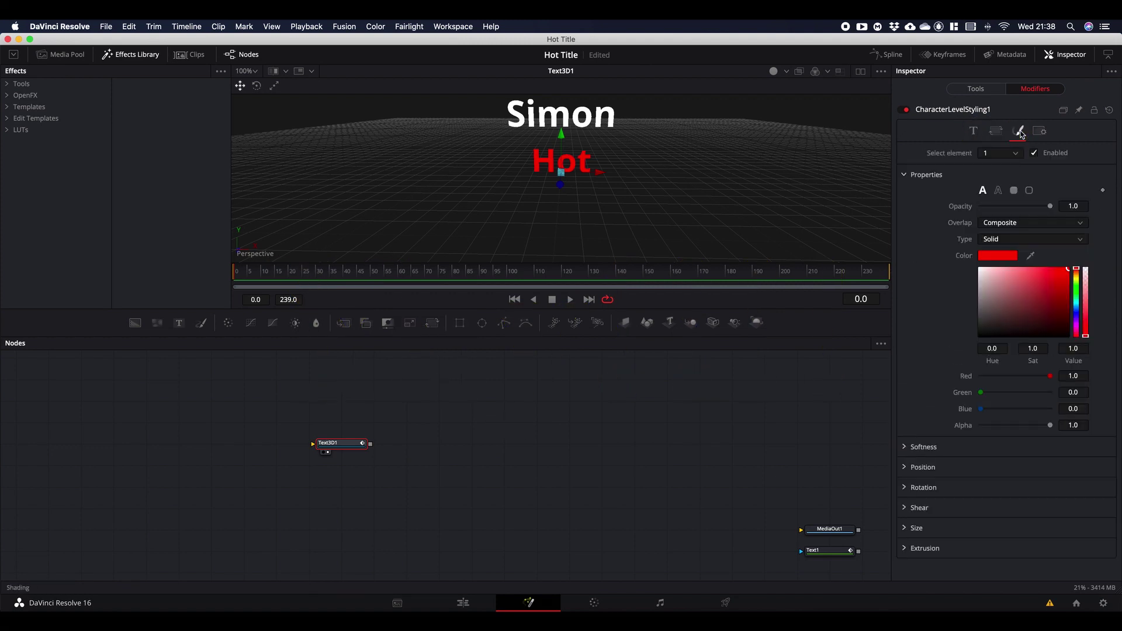
Step: Set Text3D1's font to Futura and adjust its spacing to 0.728 line spacing and 1.014 tracking
{"action": "left_click", "coordinate": [975, 89]}
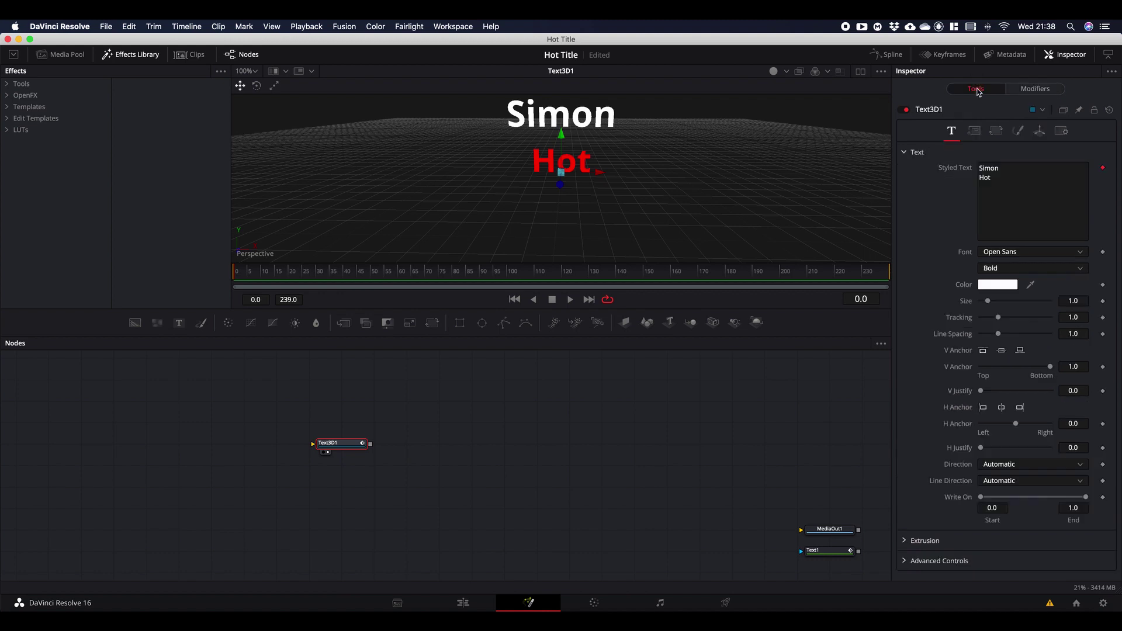
{"action": "left_click", "coordinate": [1052, 252]}
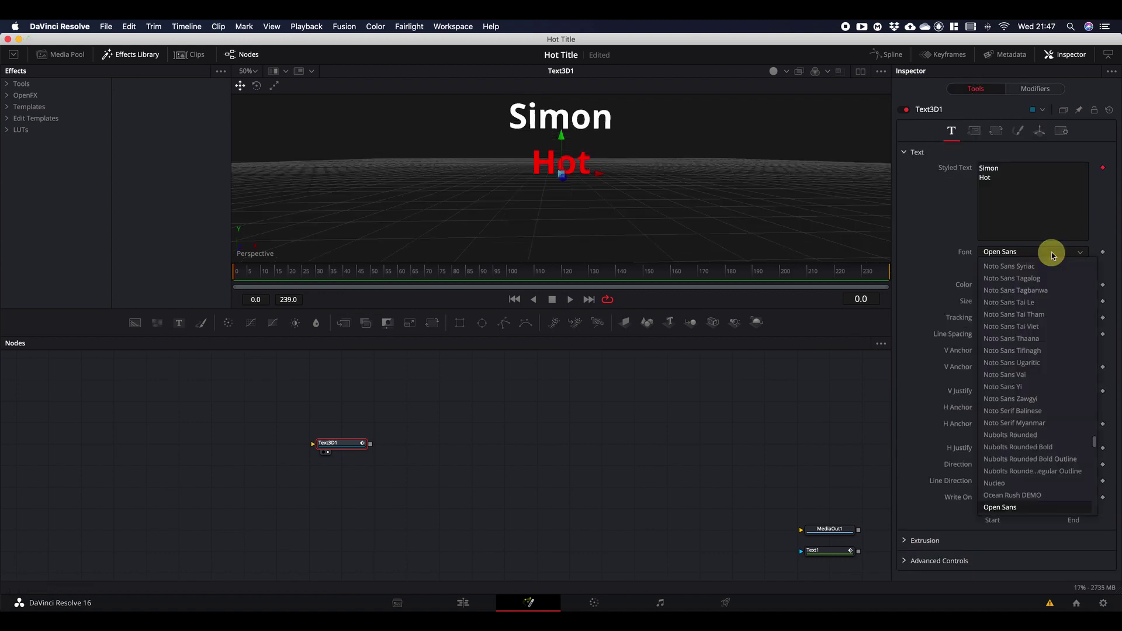
{"action": "type", "text": "fut"}
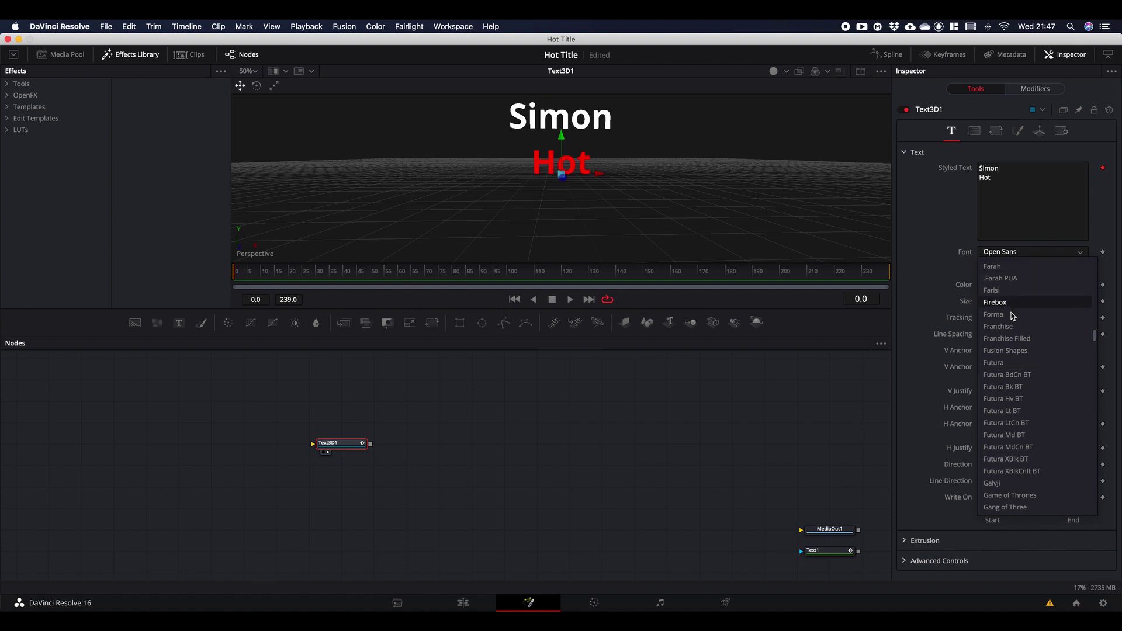
{"action": "left_click", "coordinate": [1000, 362]}
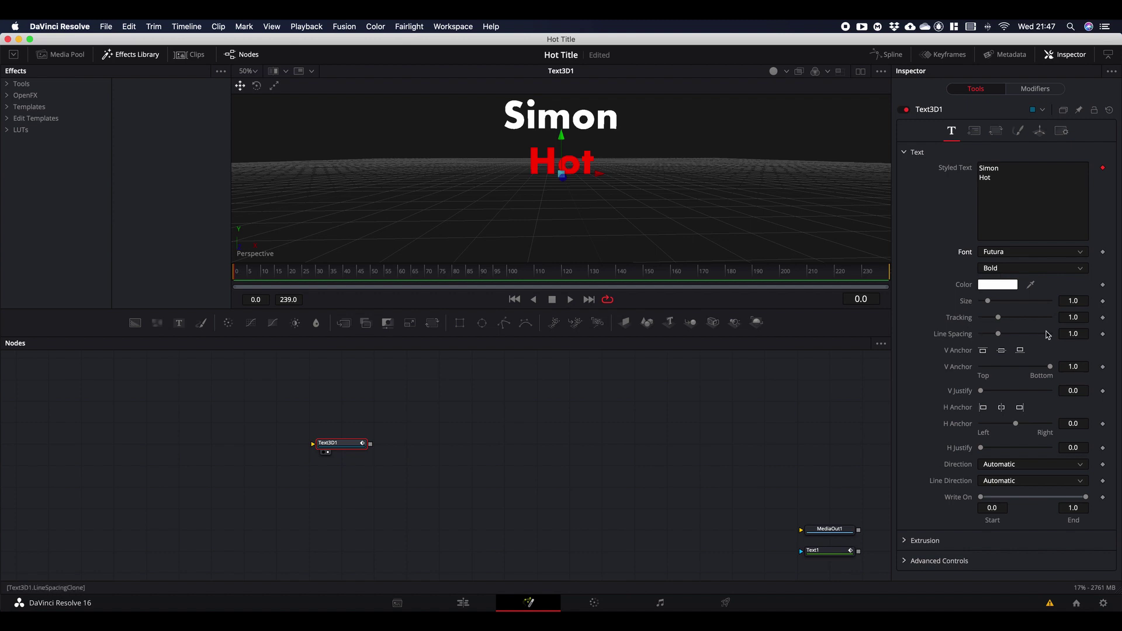
{"action": "left_click_drag", "start_coordinate": [1076, 333], "coordinate": [923, 333]}
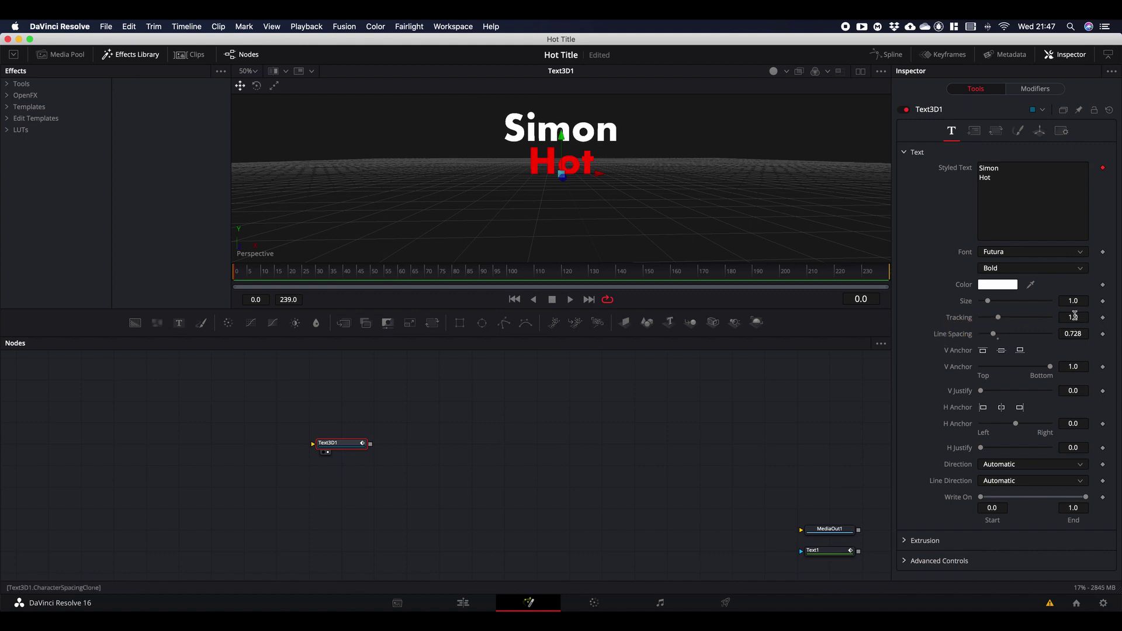
{"action": "left_click_drag", "start_coordinate": [1073, 317], "coordinate": [1079, 319]}
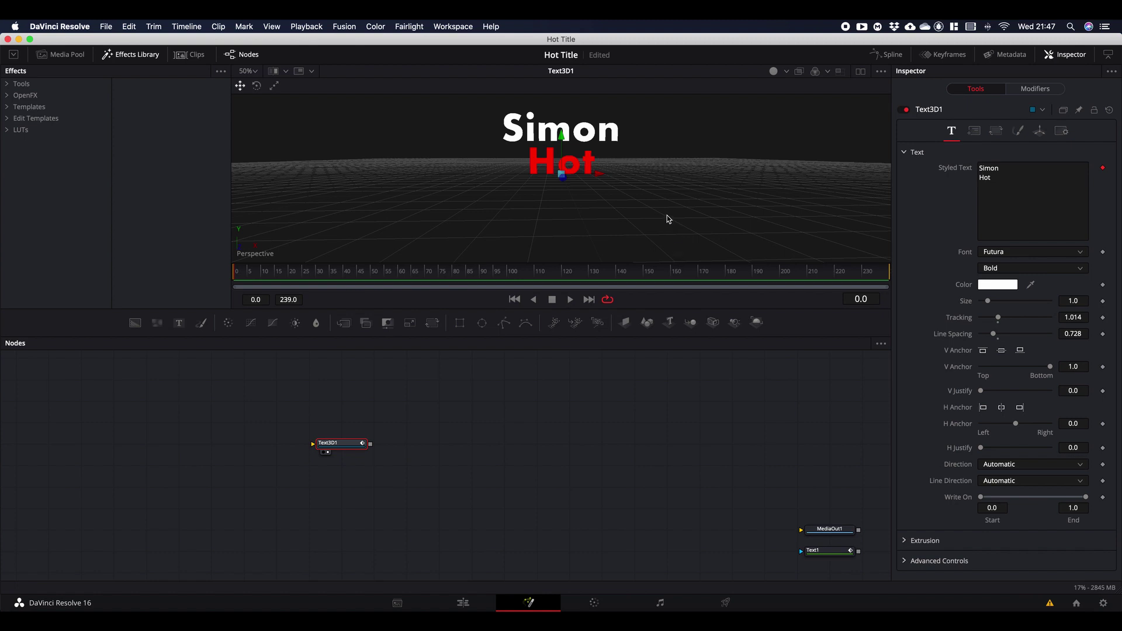
Step: Give the Text3D1 title an extrusion depth of 0.1
{"action": "scroll", "coordinate": [668, 219], "scroll_direction": "up", "scroll_amount": 2}
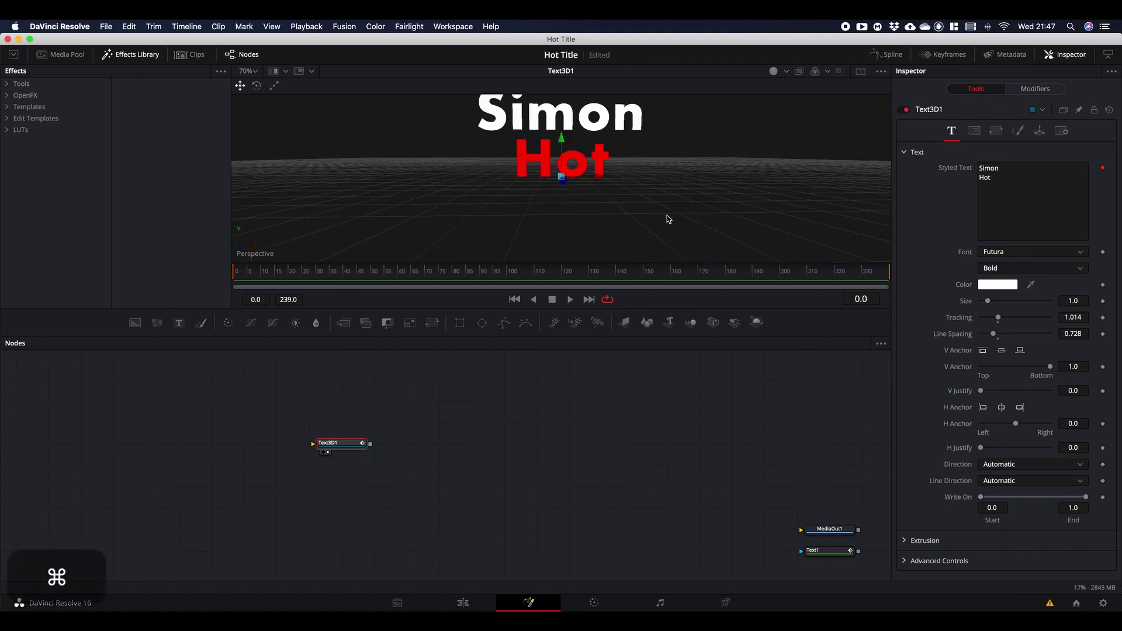
{"action": "scroll", "coordinate": [669, 220], "scroll_direction": "up", "scroll_amount": 2}
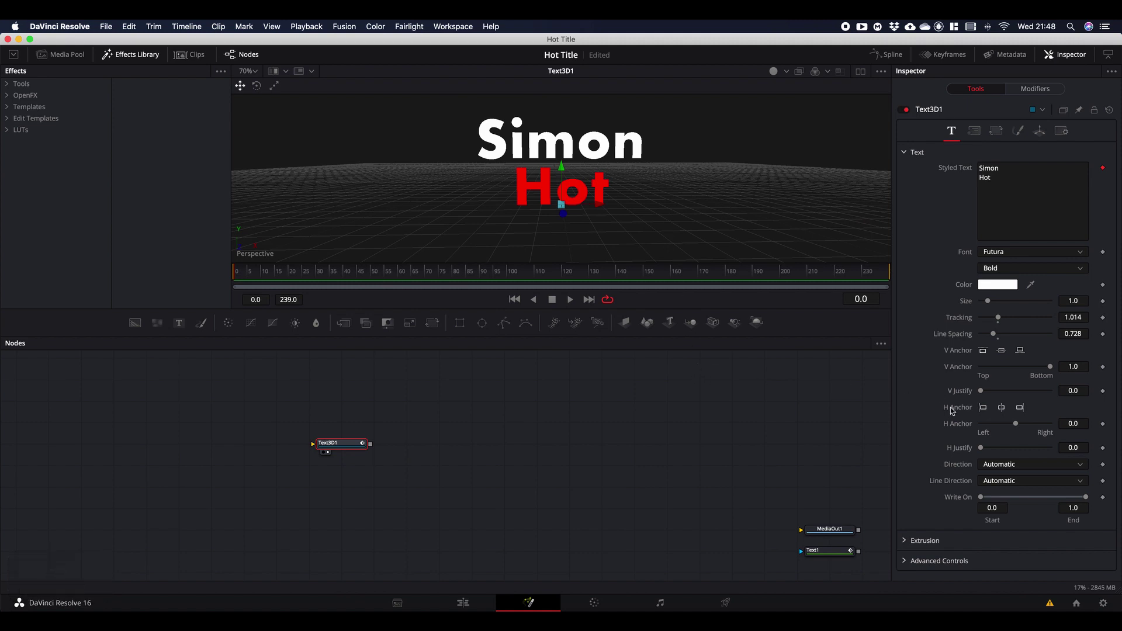
{"action": "key", "text": "alt"}
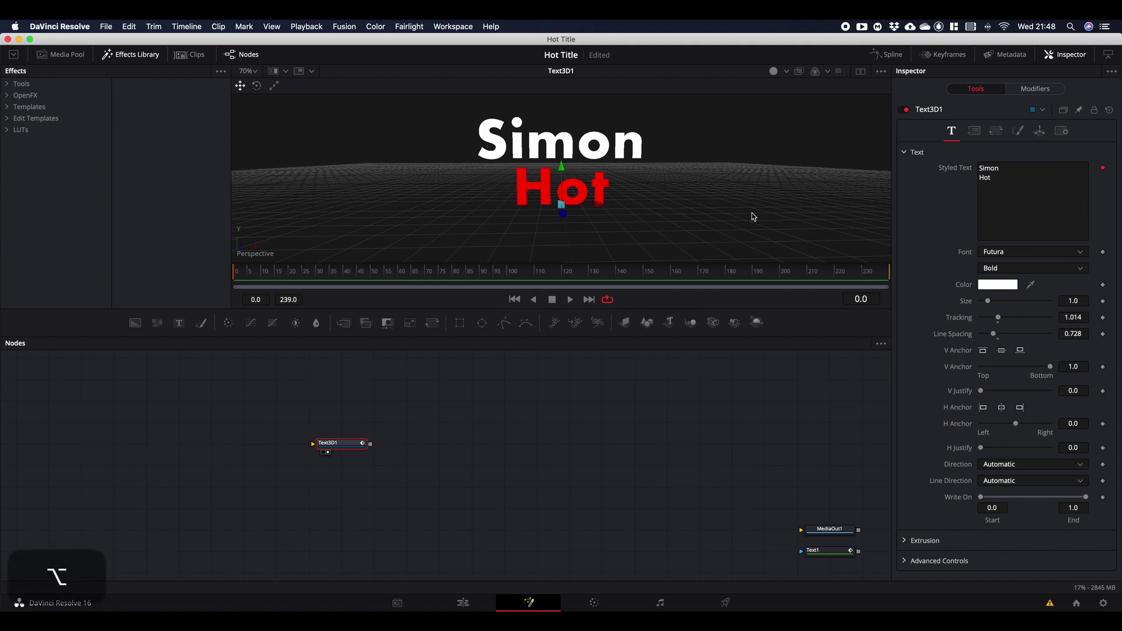
{"action": "left_click_drag", "start_coordinate": [751, 215], "coordinate": [699, 221]}
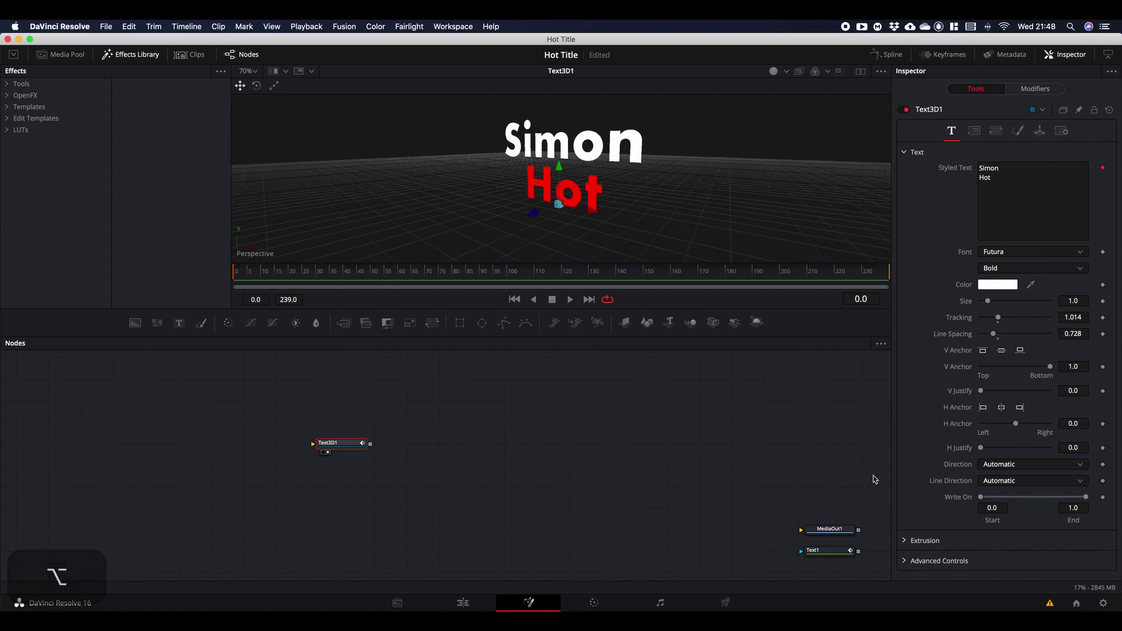
{"action": "left_click", "coordinate": [906, 543]}
{"action": "scroll", "coordinate": [925, 476], "scroll_direction": "down", "scroll_amount": 4}
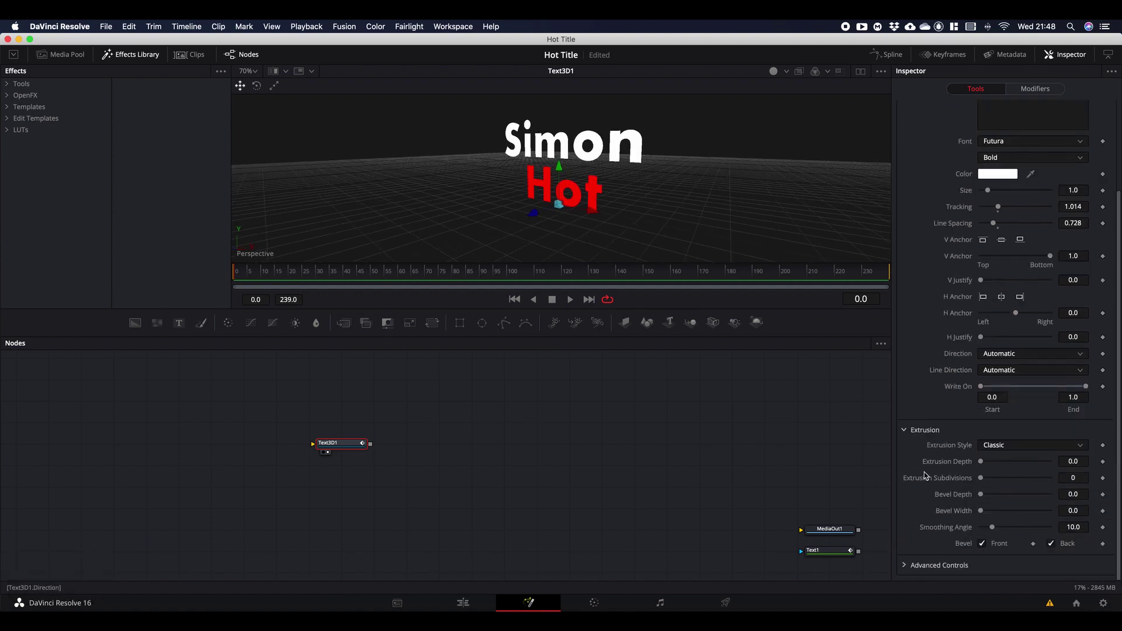
{"action": "left_click", "coordinate": [1083, 463]}
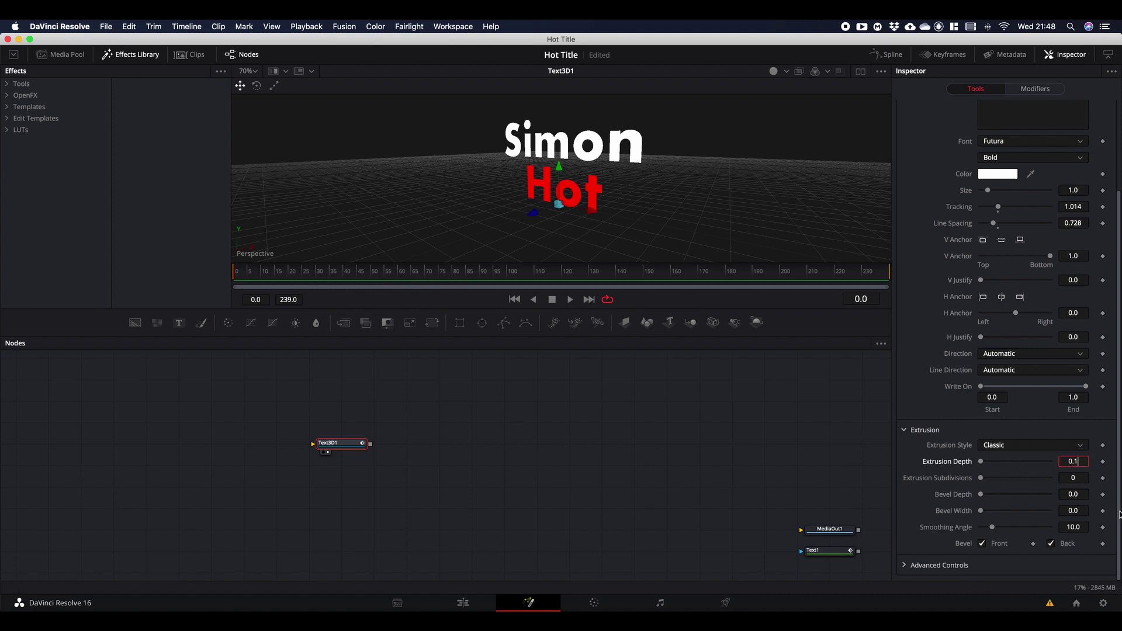
Step: Set both the bevel depth and the bevel width of the extruded text to 0.01
{"action": "key", "text": "Tab"}
{"action": "key", "text": "Tab"}
{"action": "type", "text": "0.01"}
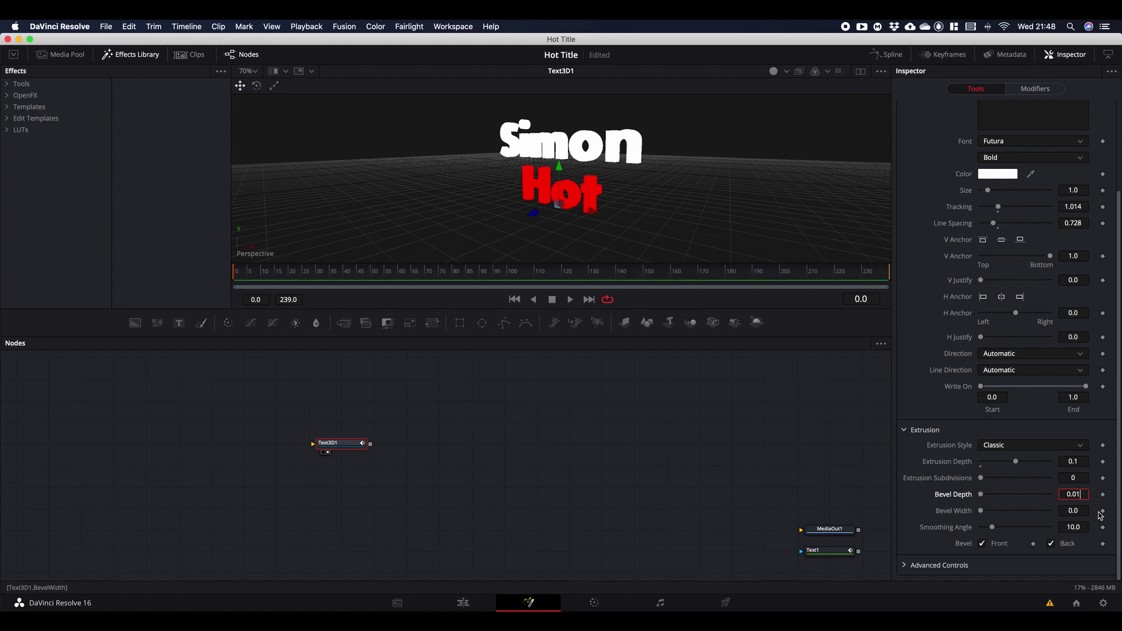
{"action": "left_click", "coordinate": [1084, 510]}
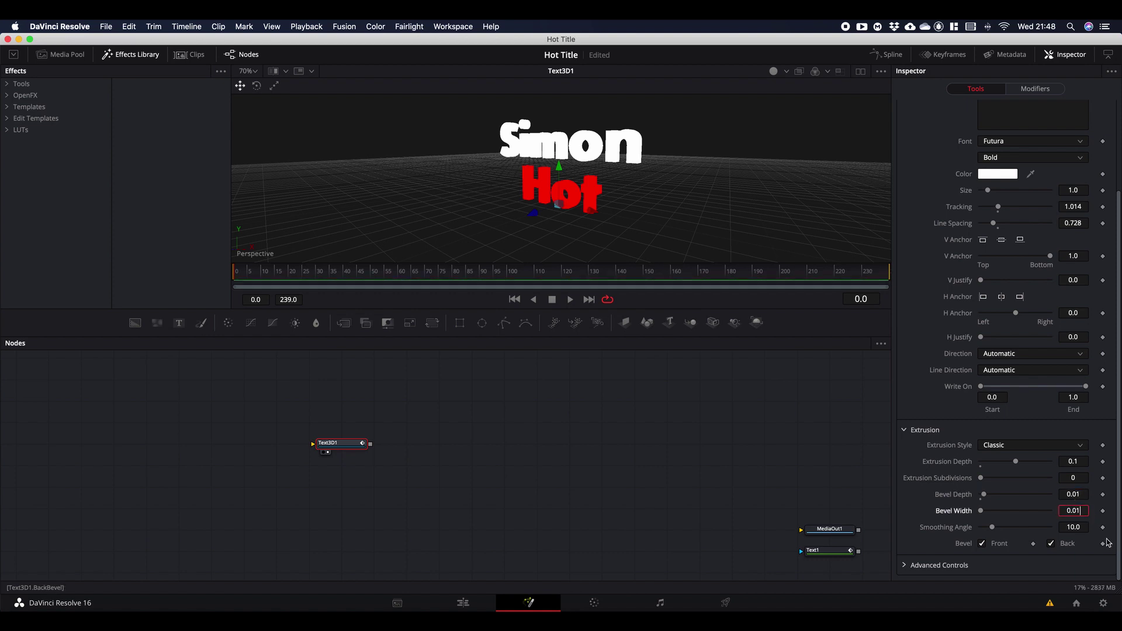
{"action": "type", "text": "1"}
{"action": "key", "text": "Return"}
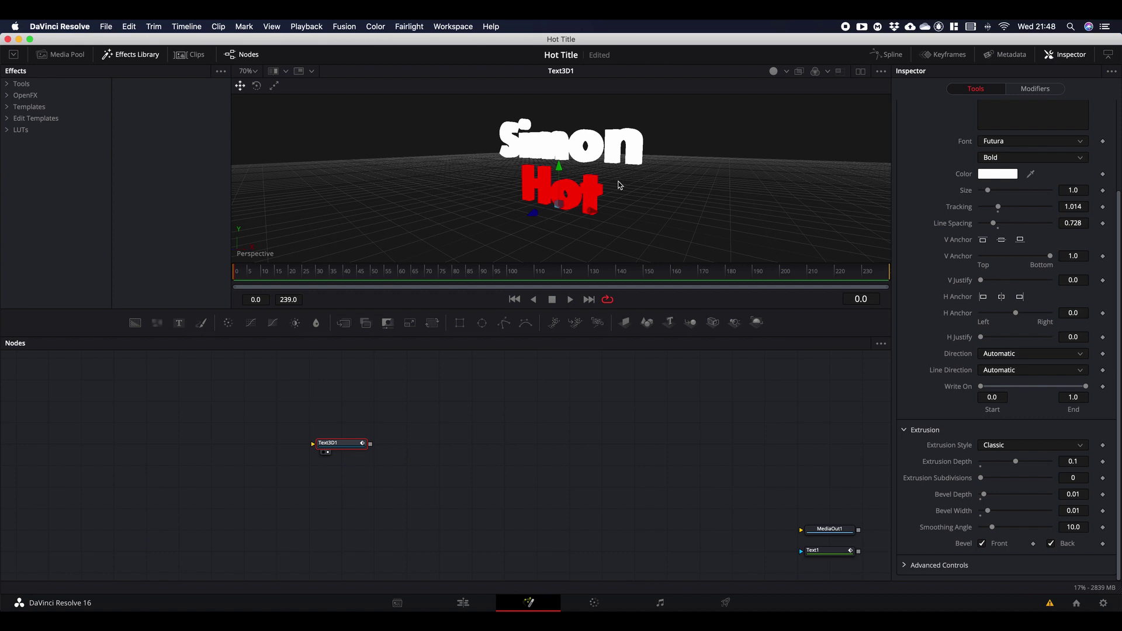
Step: Turn on Lights shading in the 3D viewer and inspect the extruded title from the side and front
{"action": "key", "text": "alt"}
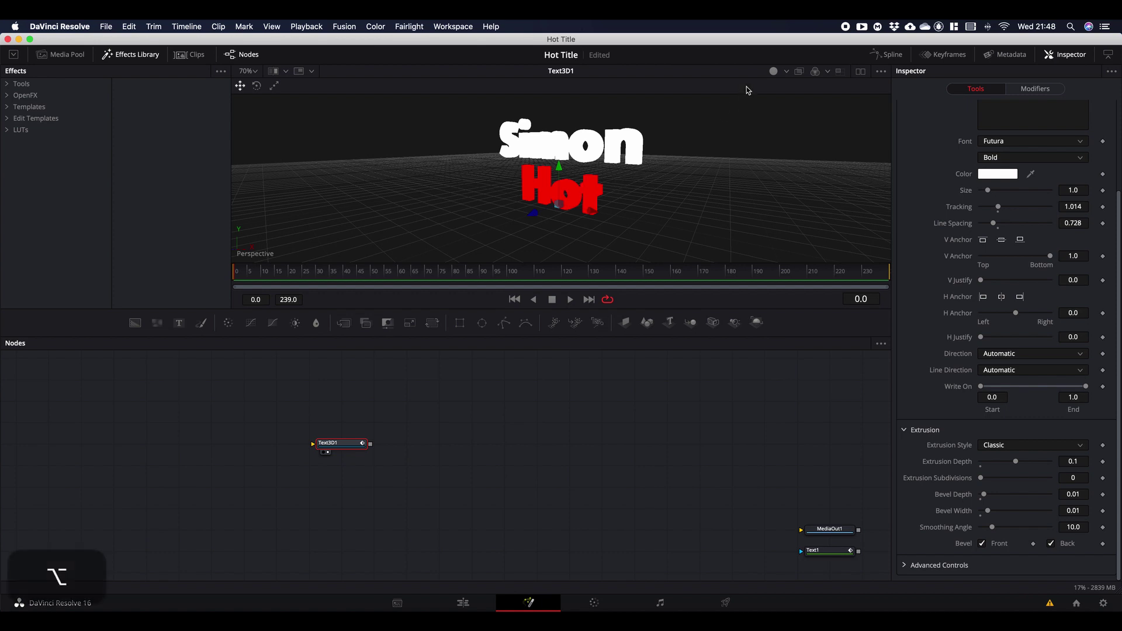
{"action": "left_click", "coordinate": [787, 71]}
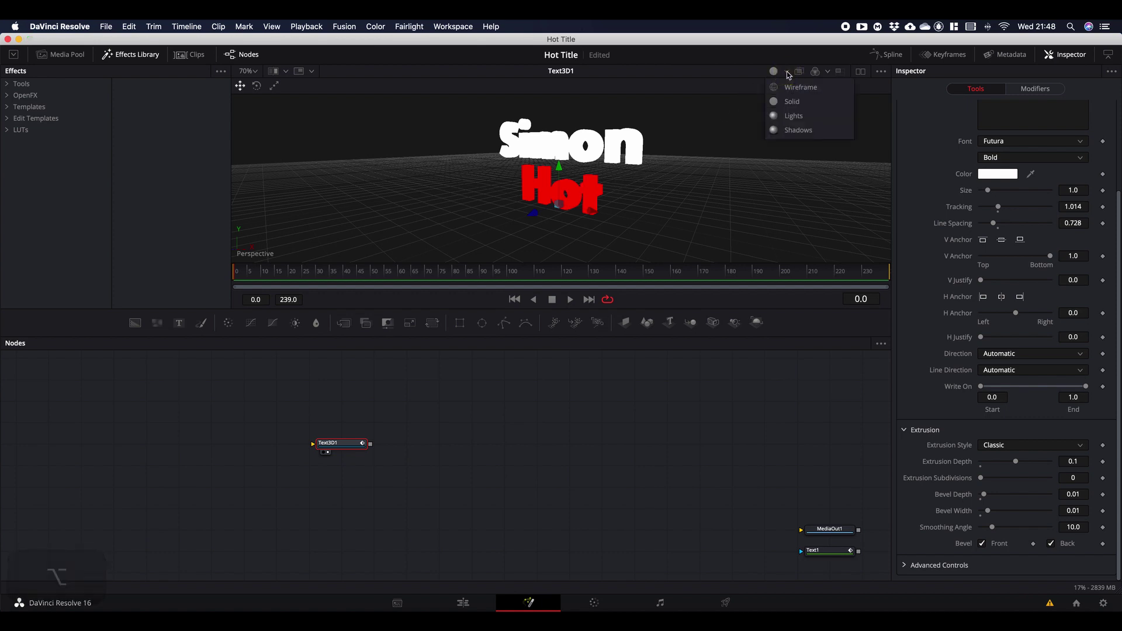
{"action": "left_click", "coordinate": [788, 117]}
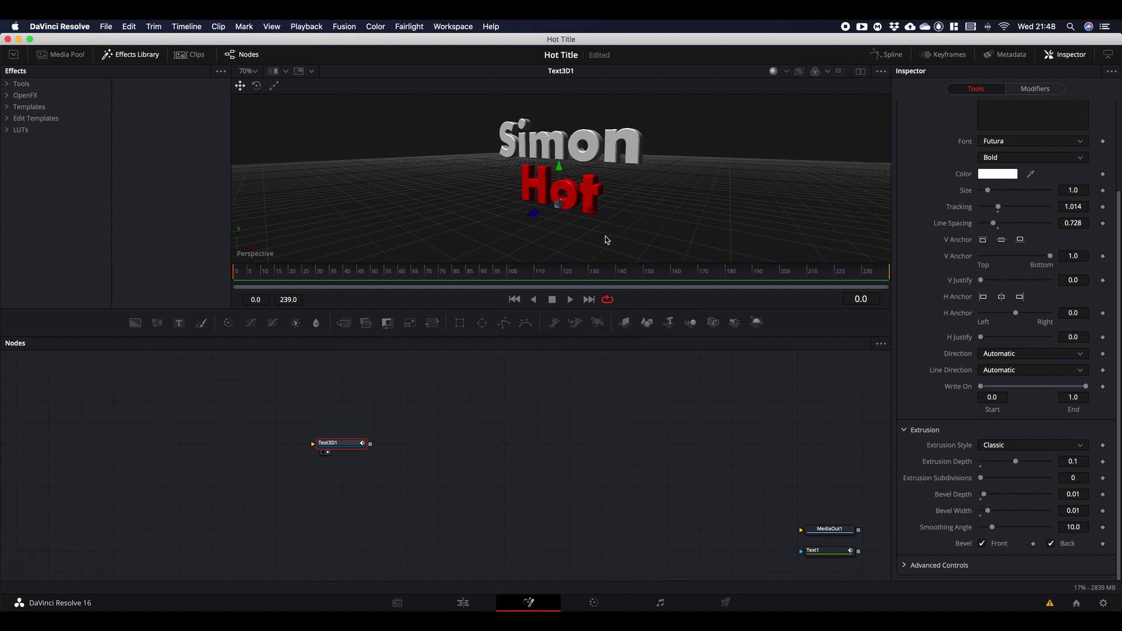
{"action": "key", "text": "alt"}
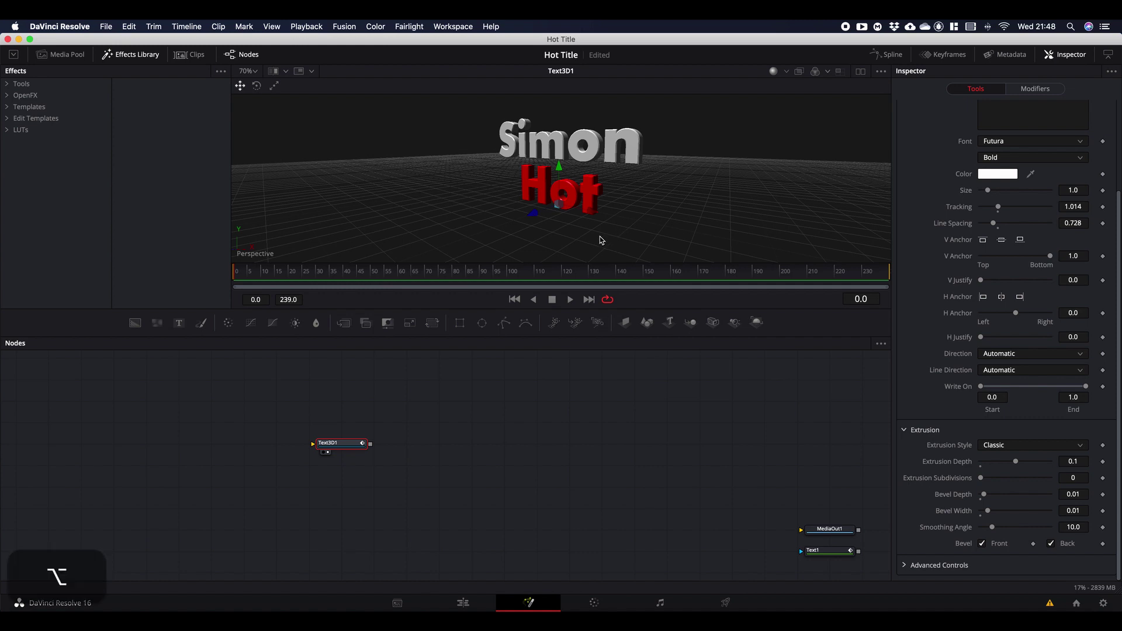
{"action": "left_click_drag", "start_coordinate": [600, 239], "coordinate": [645, 232]}
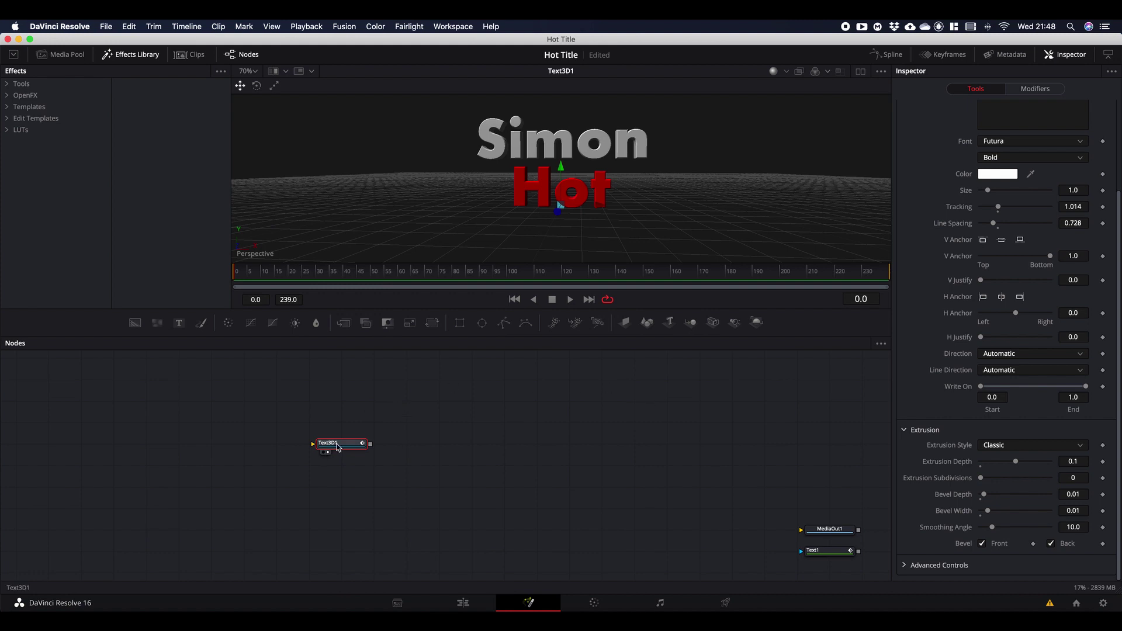
Step: Move Text3D1 aside and add Merge 3D, Camera 3D, Spot Light and Renderer 3D nodes beside it
{"action": "left_click", "coordinate": [308, 444]}
{"action": "left_click_drag", "start_coordinate": [308, 444], "coordinate": [243, 444]}
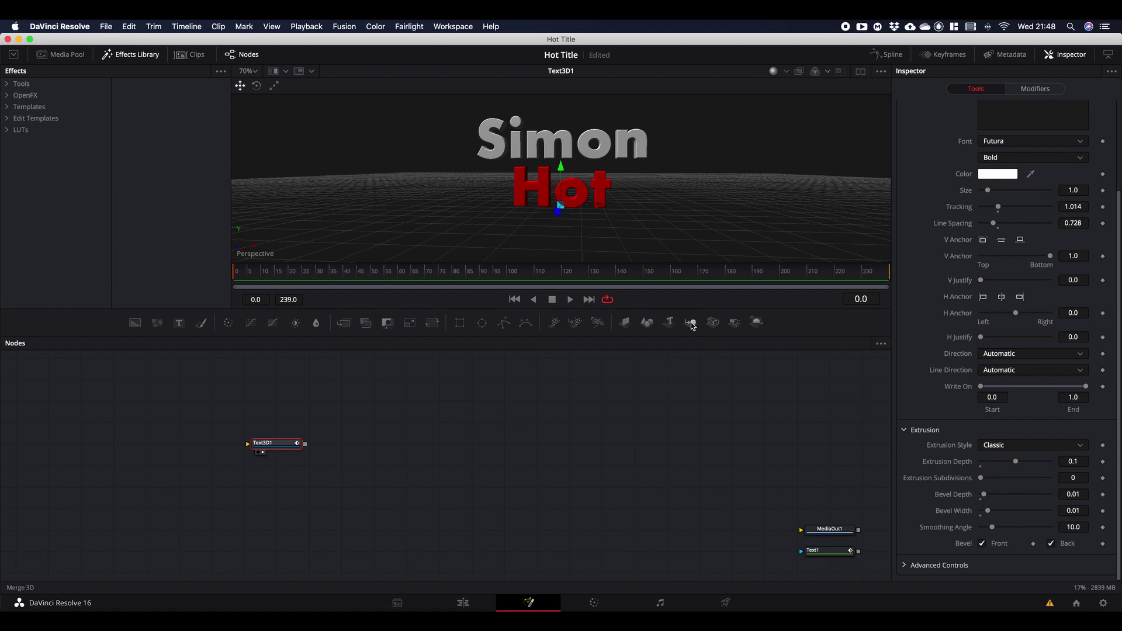
{"action": "left_click_drag", "start_coordinate": [691, 325], "coordinate": [375, 444]}
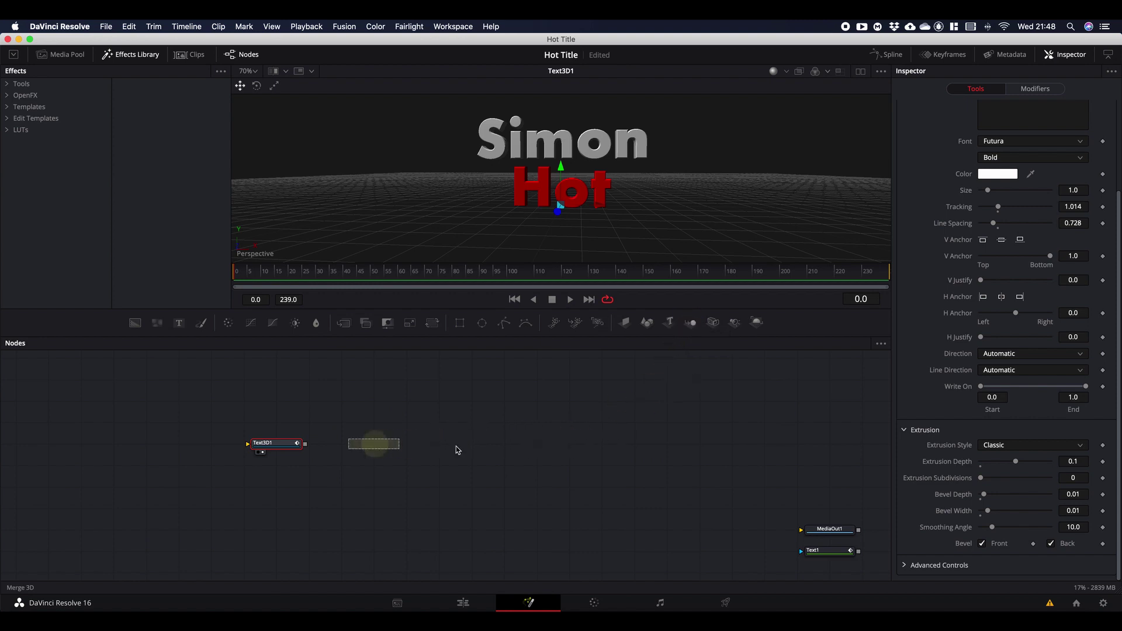
{"action": "left_click_drag", "start_coordinate": [713, 323], "coordinate": [376, 463]}
{"action": "left_click_drag", "start_coordinate": [735, 322], "coordinate": [374, 419]}
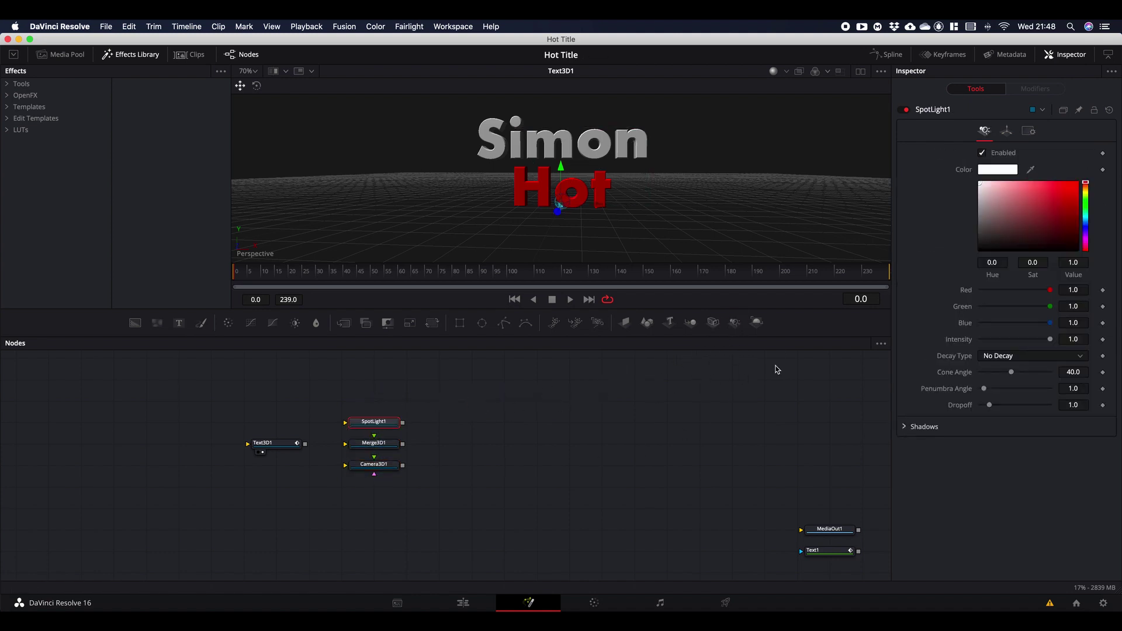
{"action": "left_click_drag", "start_coordinate": [760, 327], "coordinate": [489, 448]}
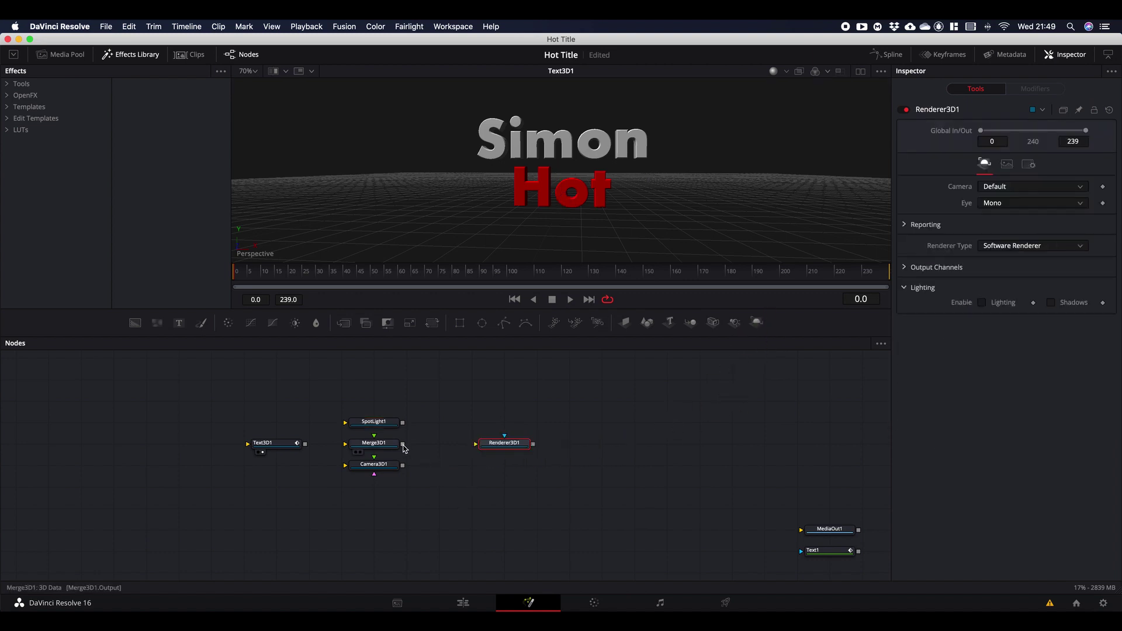
Step: Connect Text3D1, SpotLight1 and Camera3D1 to Merge3D1, and feed Merge3D1's output into Renderer3D1
{"action": "left_click_drag", "start_coordinate": [305, 444], "coordinate": [379, 448]}
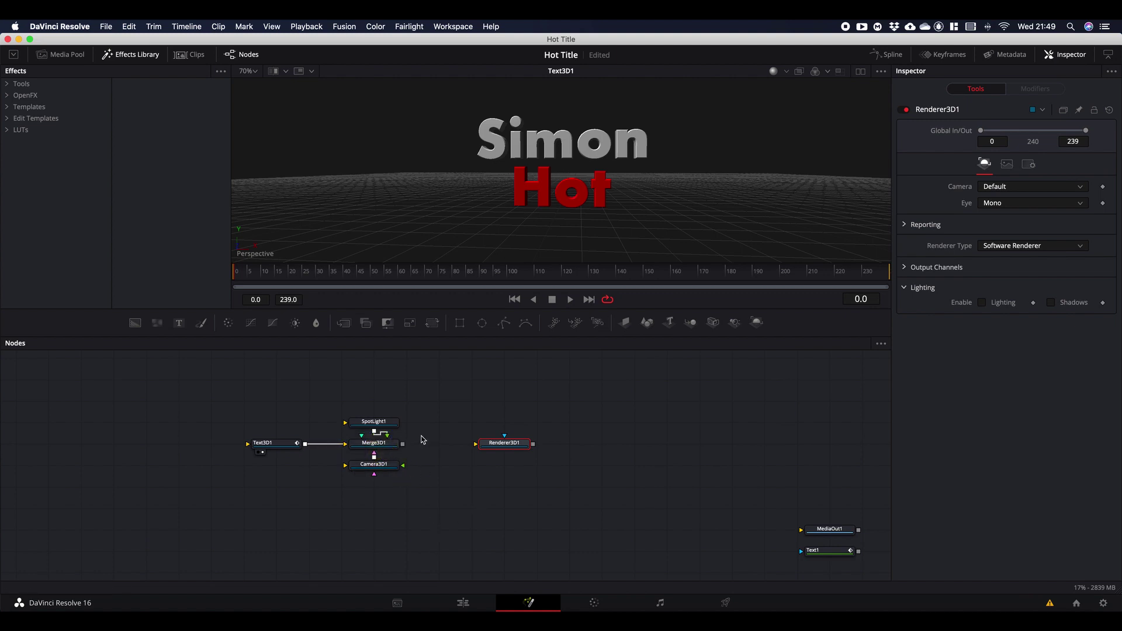
{"action": "left_click_drag", "start_coordinate": [403, 445], "coordinate": [485, 444]}
Step: Hide the effects library and switch to dual viewers, with Merge3D1 in the first and Renderer3D1 in the second
{"action": "left_click", "coordinate": [129, 54]}
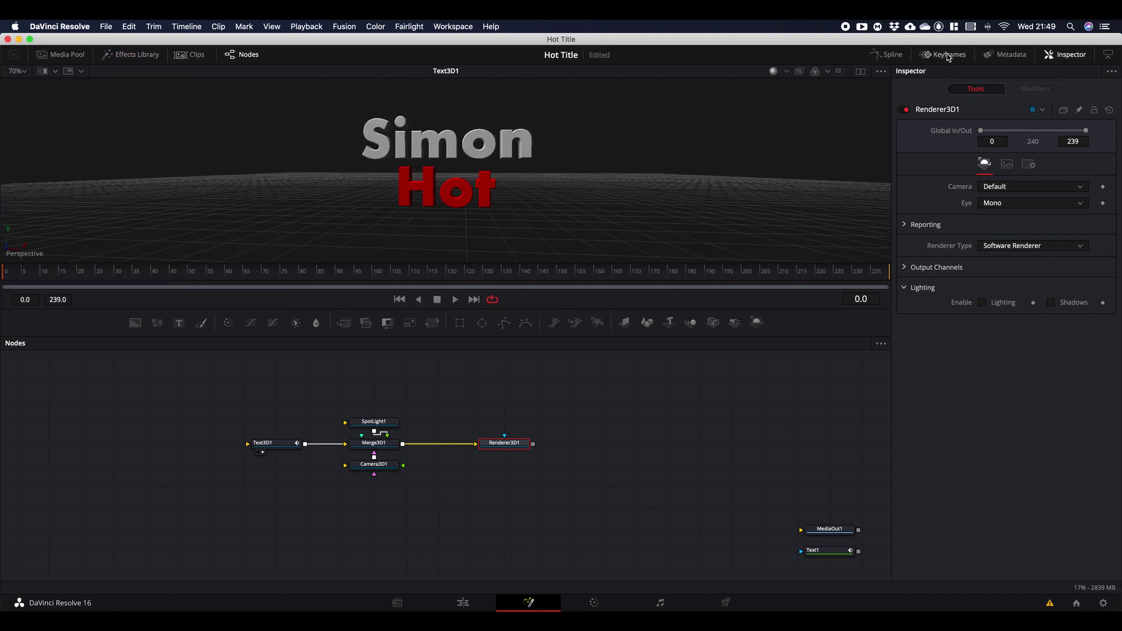
{"action": "left_click", "coordinate": [860, 72]}
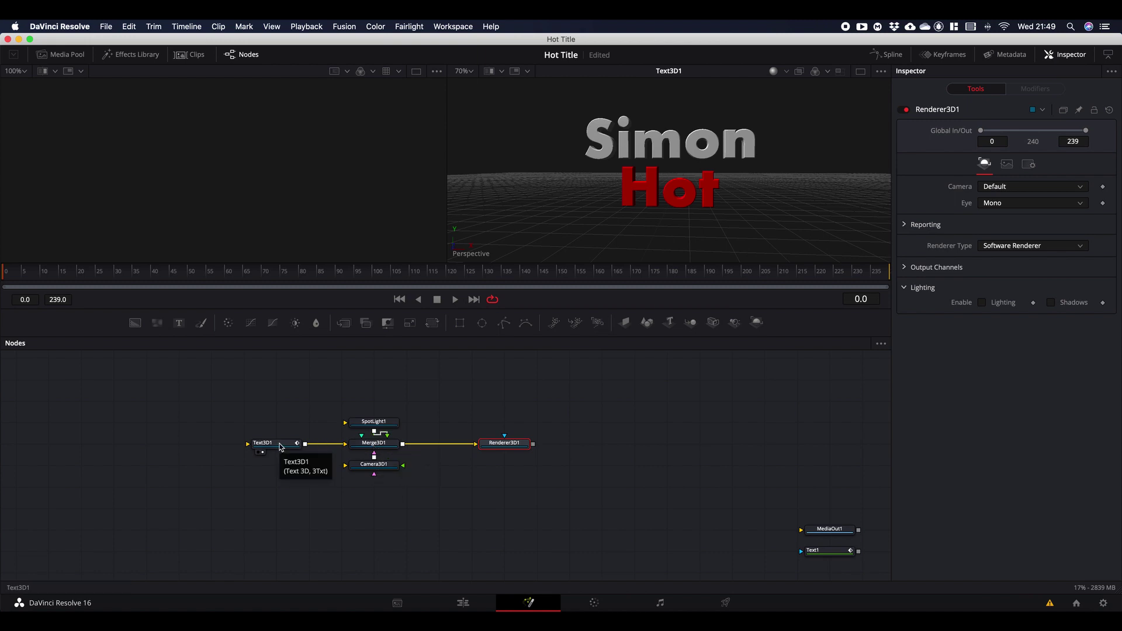
{"action": "left_click_drag", "start_coordinate": [500, 448], "coordinate": [734, 156]}
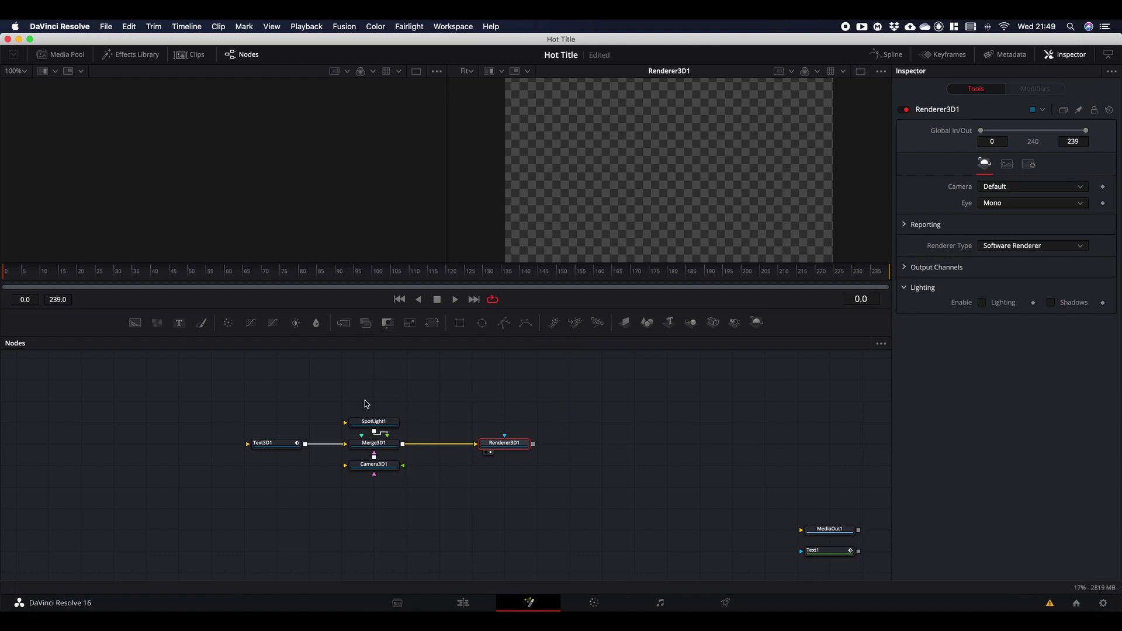
{"action": "left_click_drag", "start_coordinate": [374, 443], "coordinate": [267, 217]}
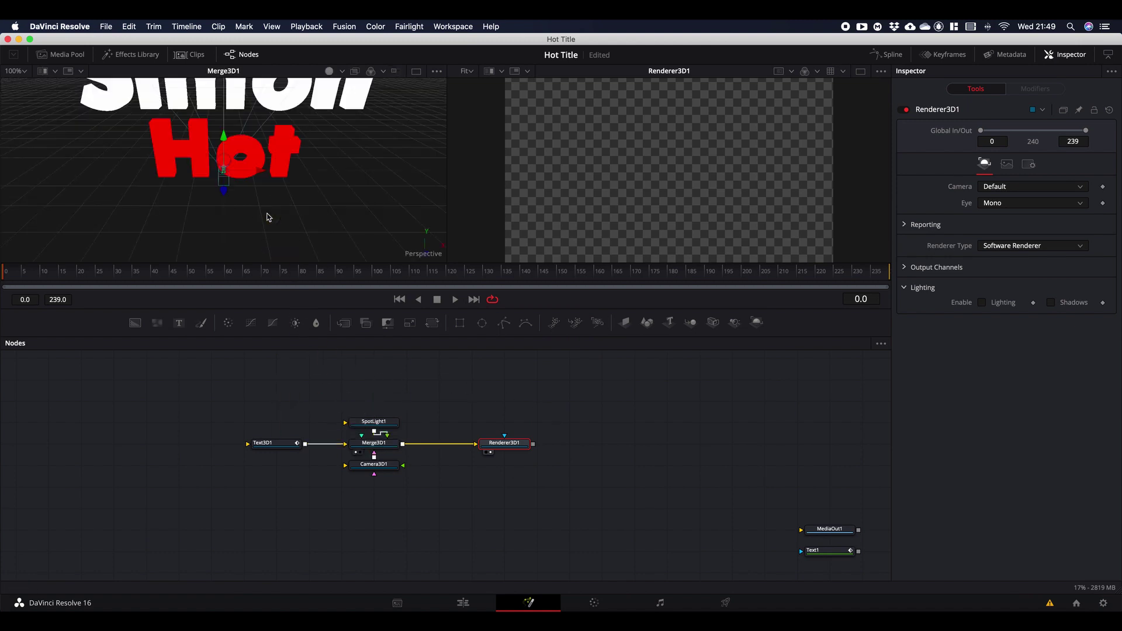
{"action": "key", "text": "alt"}
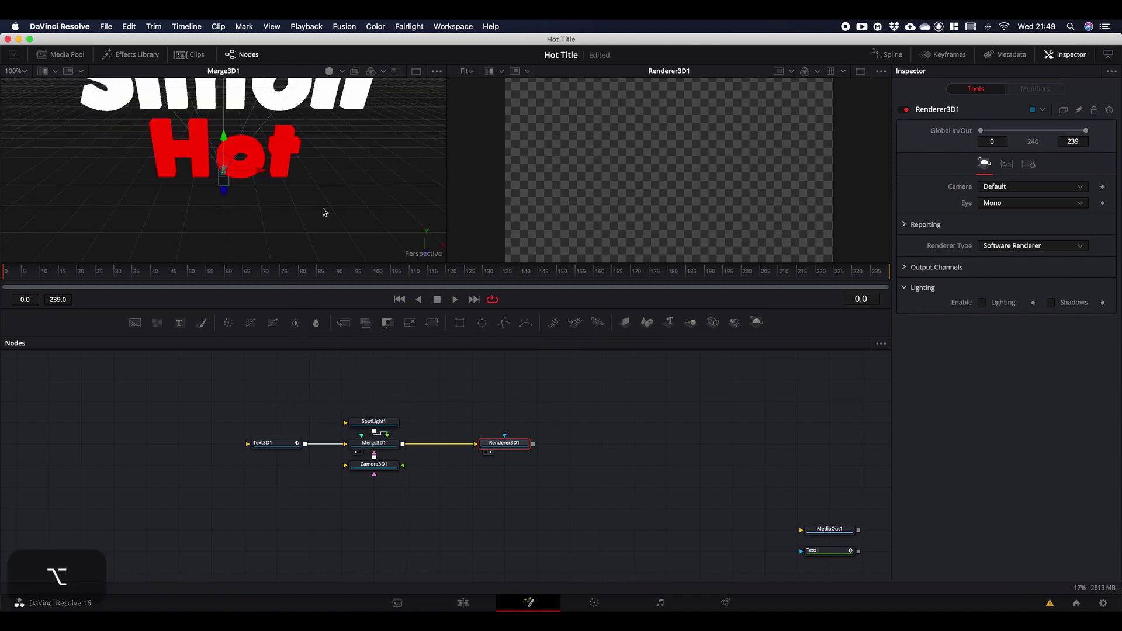
{"action": "left_click_drag", "start_coordinate": [336, 221], "coordinate": [336, 187]}
{"action": "scroll", "coordinate": [337, 187], "scroll_direction": "up", "scroll_amount": 5}
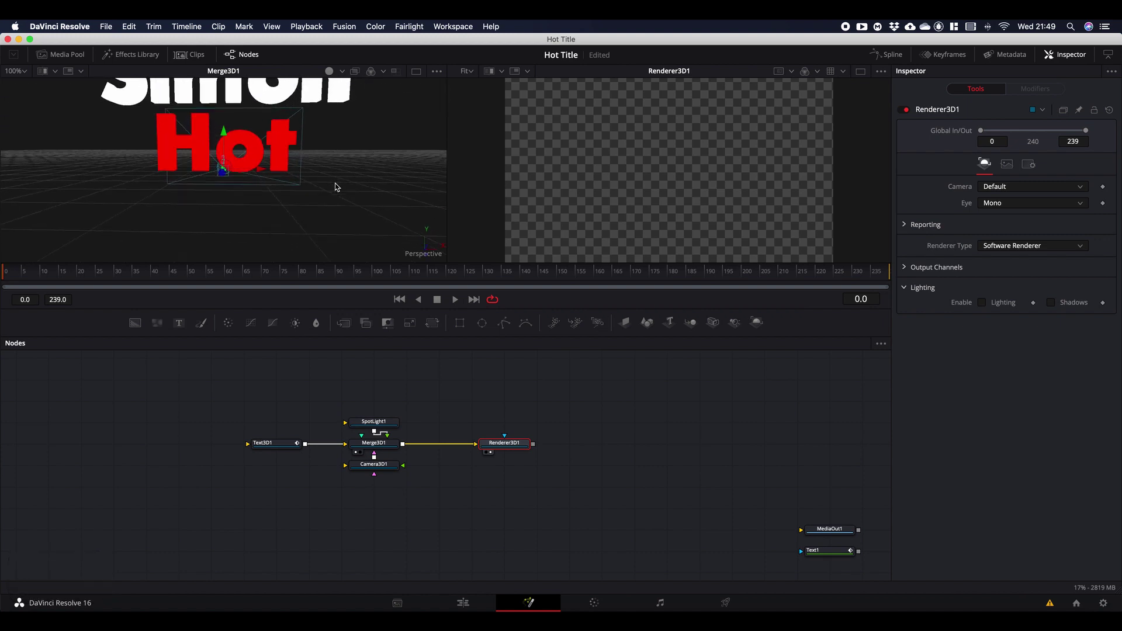
{"action": "scroll", "coordinate": [336, 187], "scroll_direction": "down", "scroll_amount": 1}
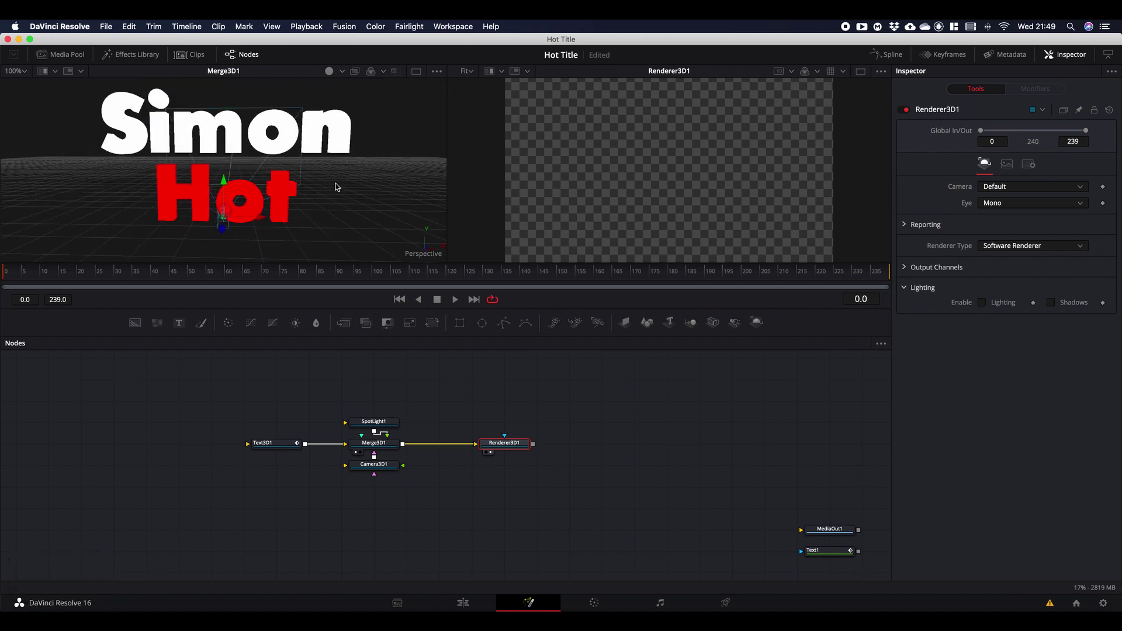
Step: Pull Camera3D1 back and raise it to about Y 1.07, Z 7.82 so the whole title is in the render
{"action": "scroll", "coordinate": [336, 199], "scroll_direction": "down", "scroll_amount": 1}
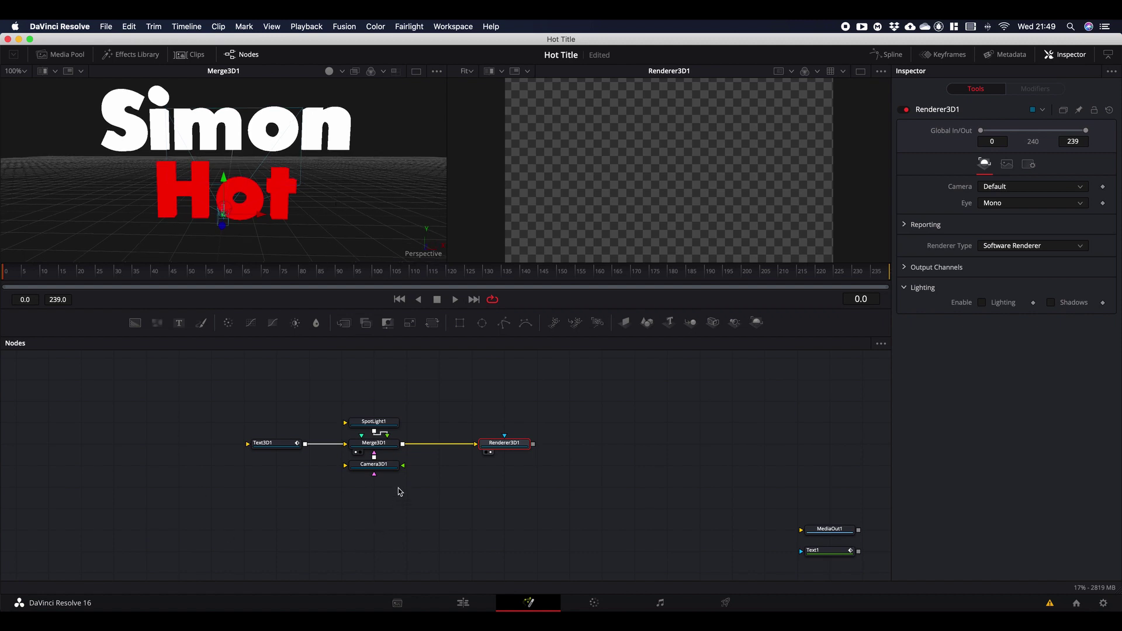
{"action": "left_click", "coordinate": [374, 465]}
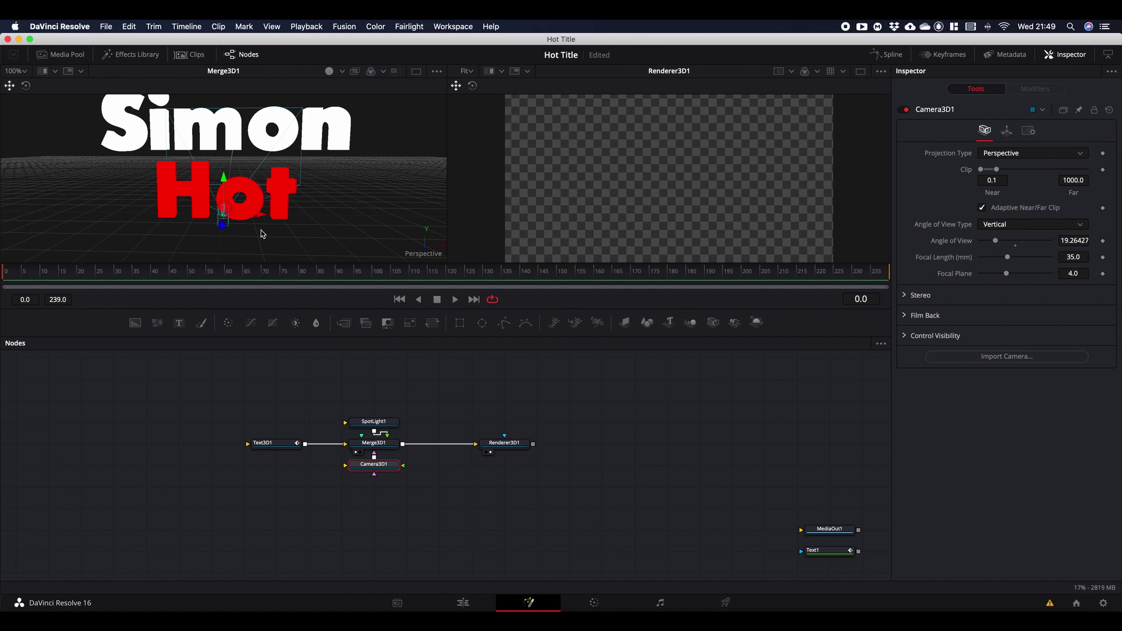
{"action": "scroll", "coordinate": [260, 234], "scroll_direction": "down", "scroll_amount": 5}
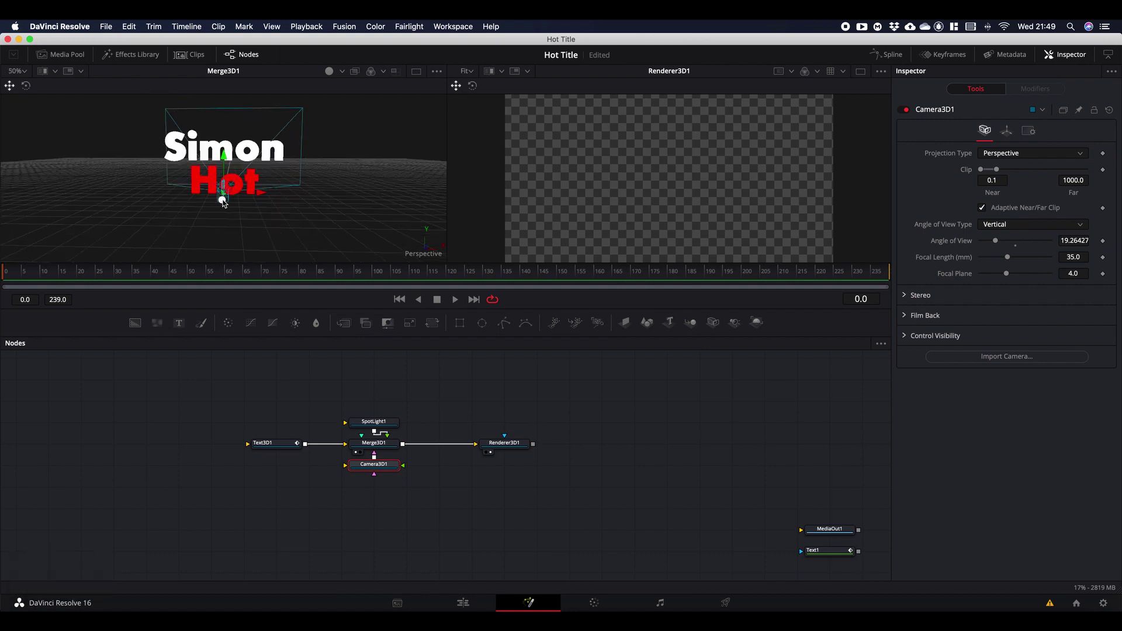
{"action": "left_click_drag", "start_coordinate": [223, 200], "coordinate": [216, 249]}
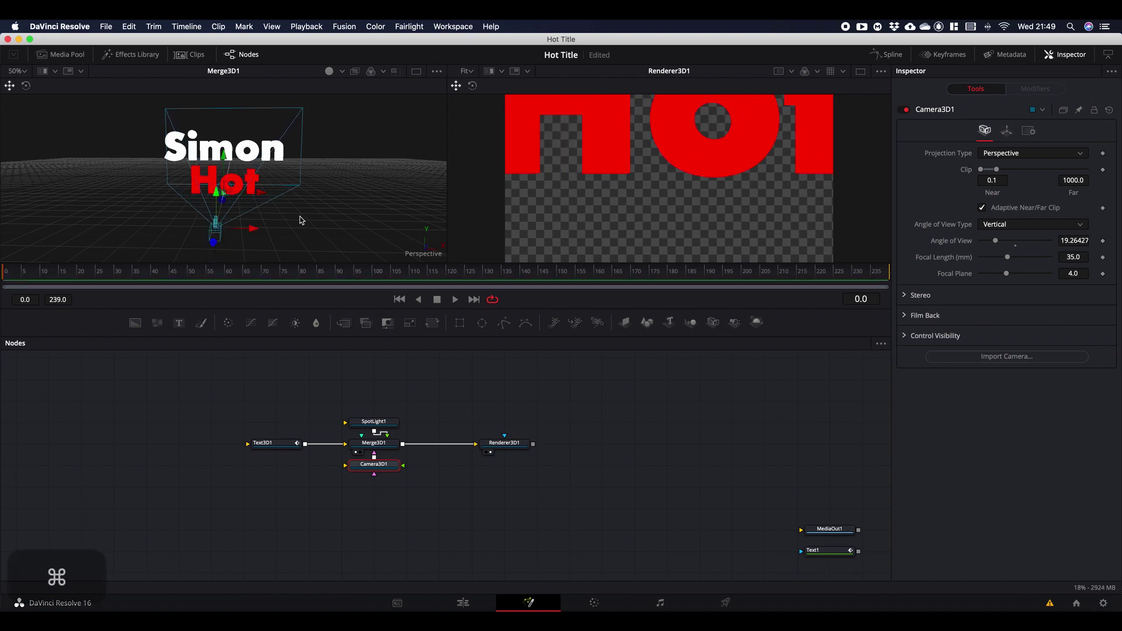
{"action": "scroll", "coordinate": [300, 220], "scroll_direction": "down", "scroll_amount": 5}
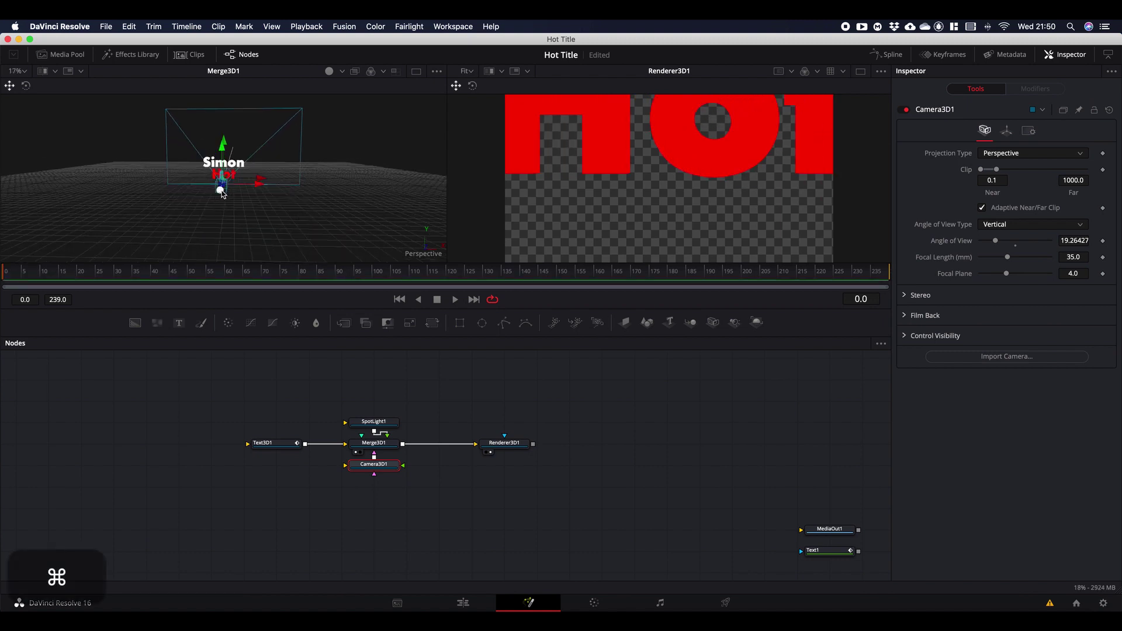
{"action": "left_click_drag", "start_coordinate": [220, 195], "coordinate": [208, 263]}
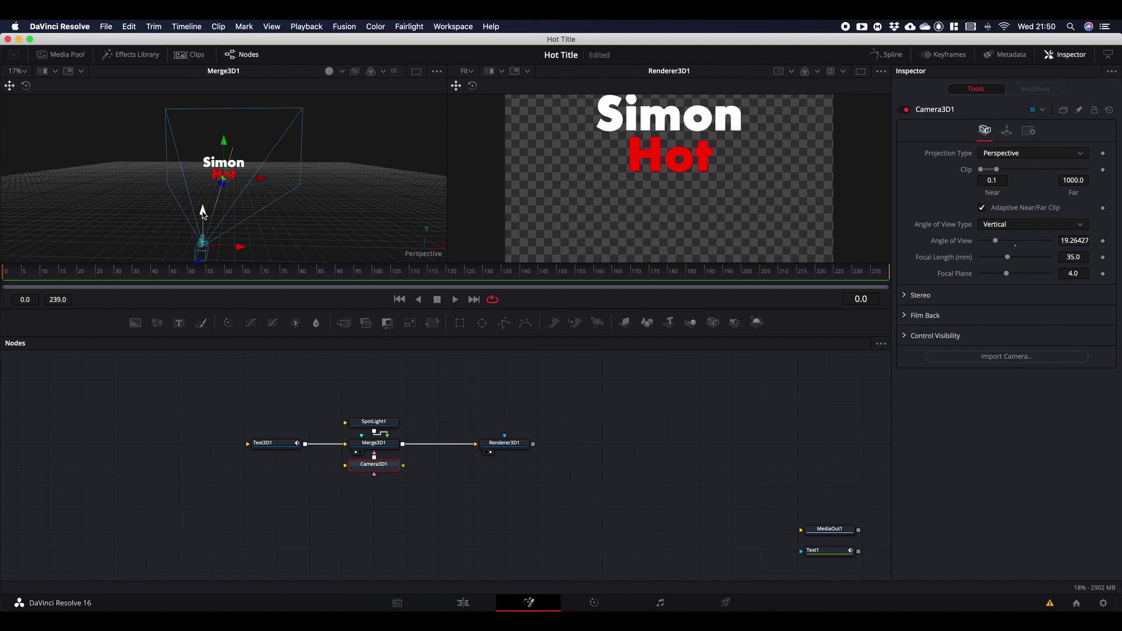
{"action": "left_click_drag", "start_coordinate": [201, 214], "coordinate": [206, 148]}
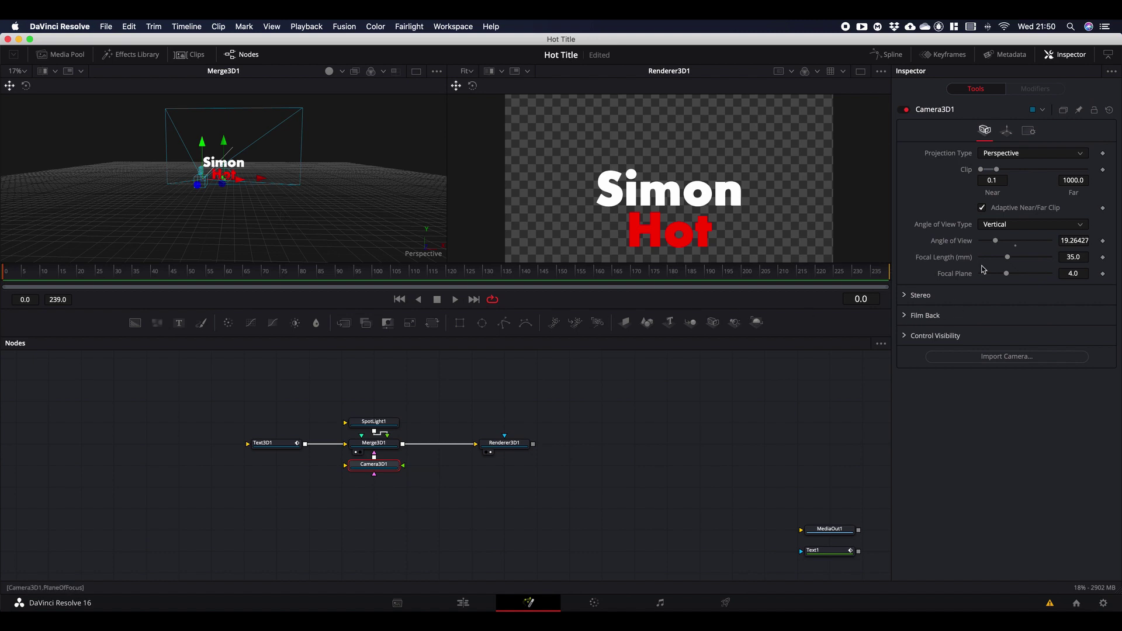
Step: Enable Use Target on Camera3D1 and set the target's Y to about 1.159
{"action": "left_click", "coordinate": [1006, 130]}
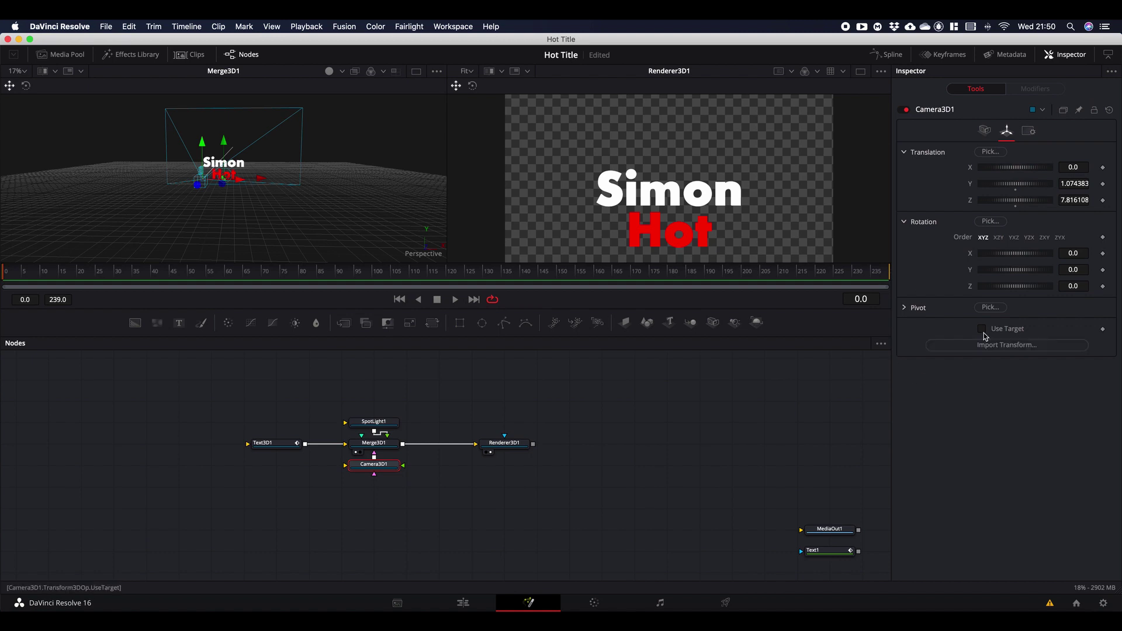
{"action": "left_click", "coordinate": [982, 330]}
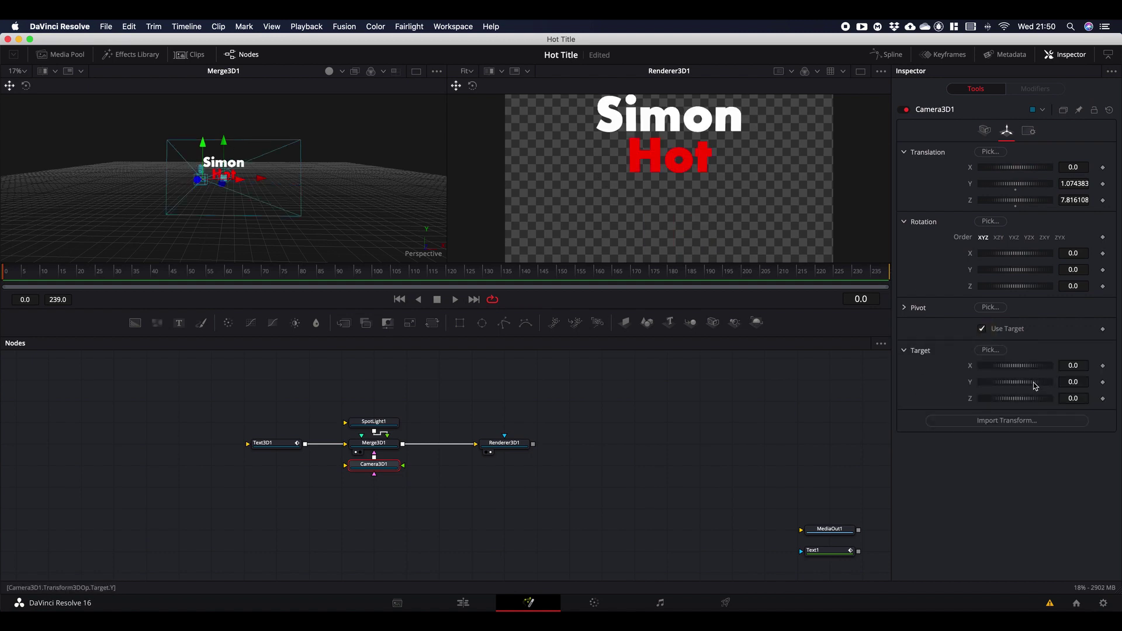
{"action": "left_click_drag", "start_coordinate": [1035, 385], "coordinate": [1057, 385]}
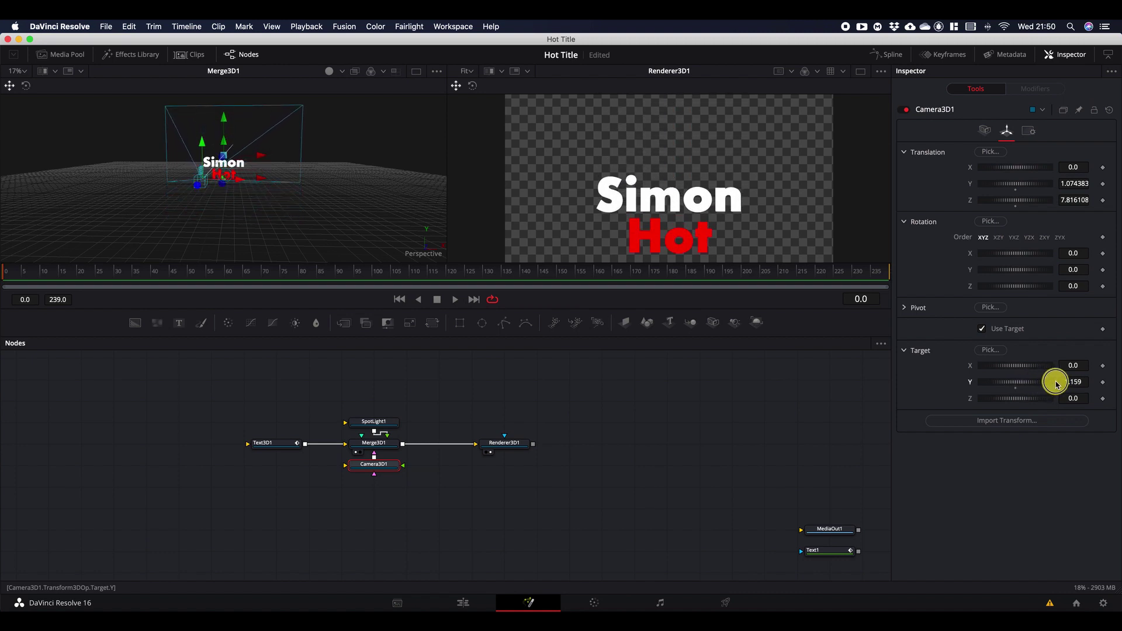
{"action": "left_click_drag", "start_coordinate": [1057, 385], "coordinate": [1056, 384]}
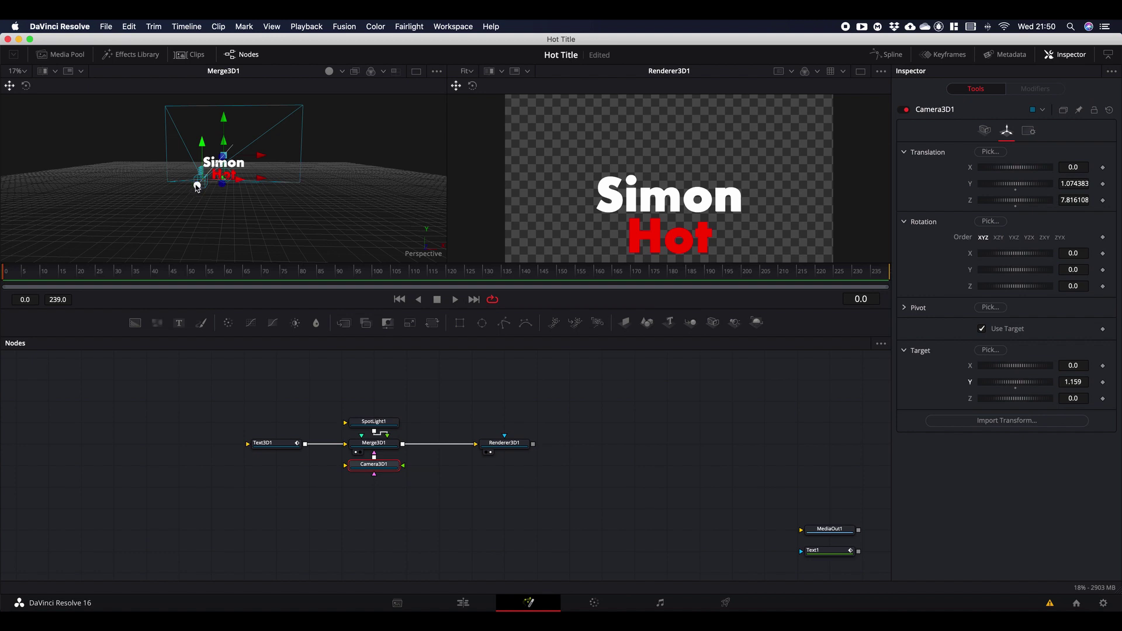
Step: Fine-tune Camera3D1's position by moving it closer and higher, to about Y 1.27 and Z 7.45
{"action": "left_click_drag", "start_coordinate": [196, 185], "coordinate": [201, 186]}
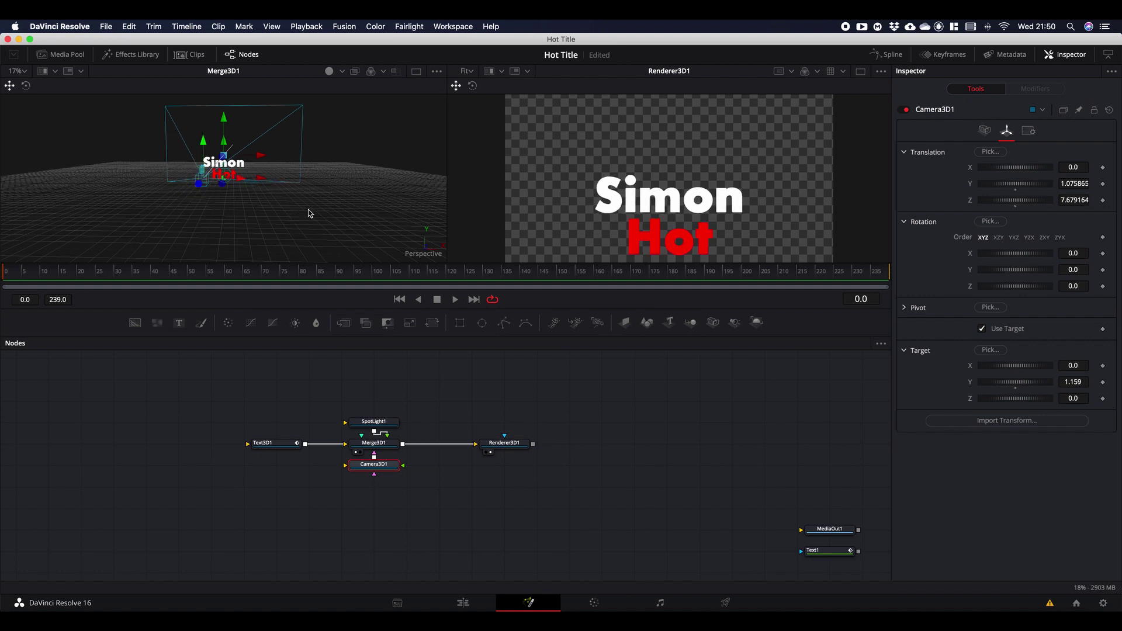
{"action": "left_click_drag", "start_coordinate": [310, 211], "coordinate": [138, 185]}
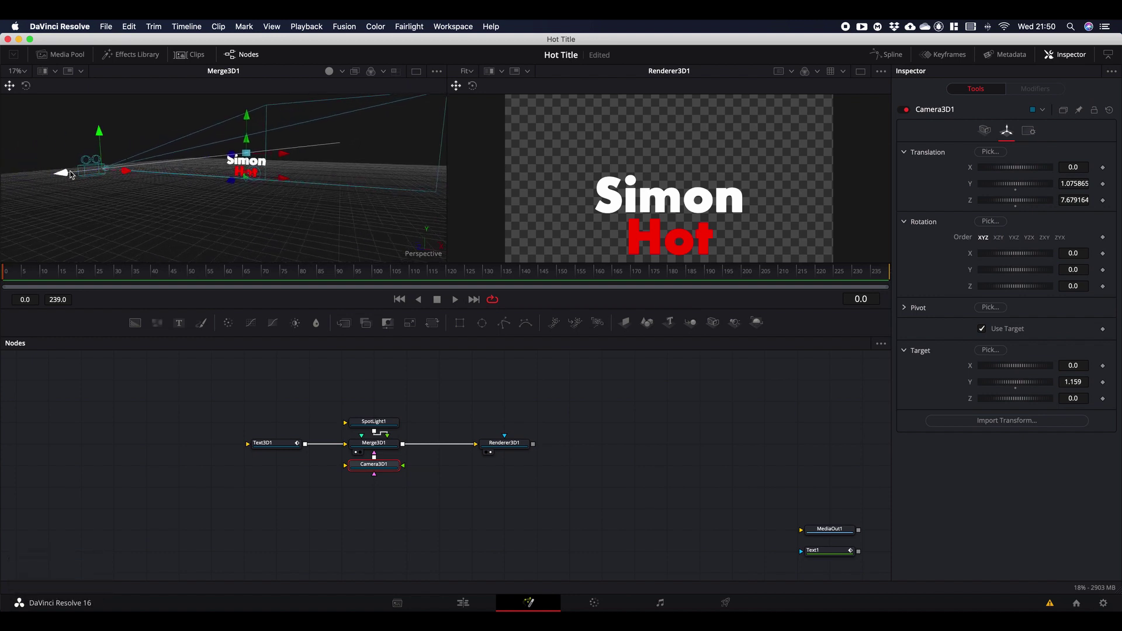
{"action": "left_click_drag", "start_coordinate": [66, 174], "coordinate": [76, 174]}
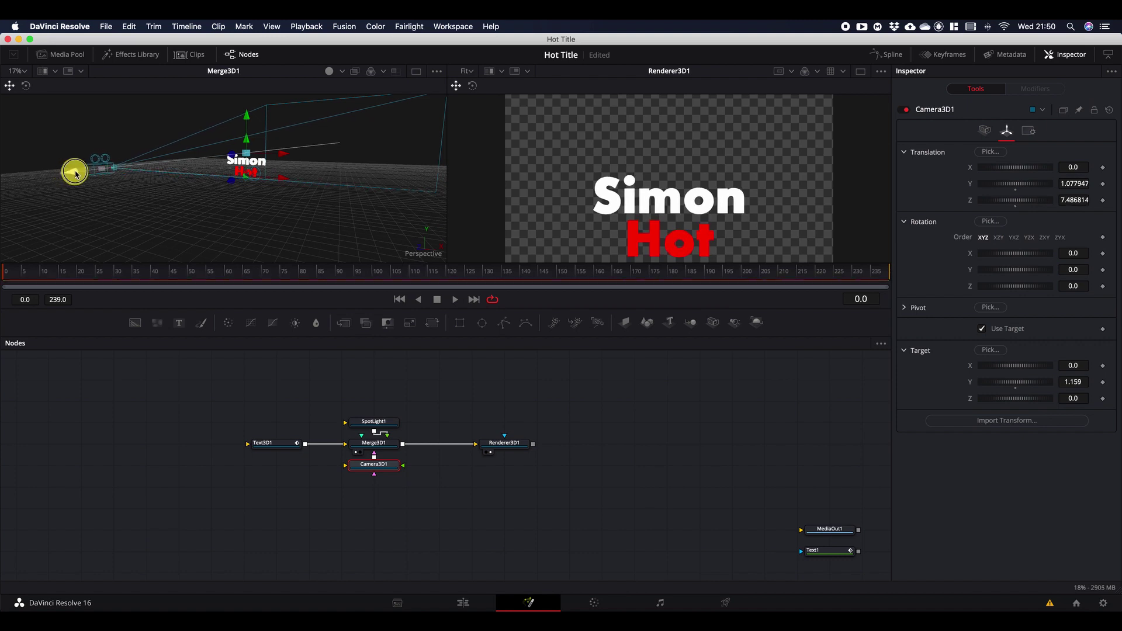
{"action": "left_click", "coordinate": [75, 171]}
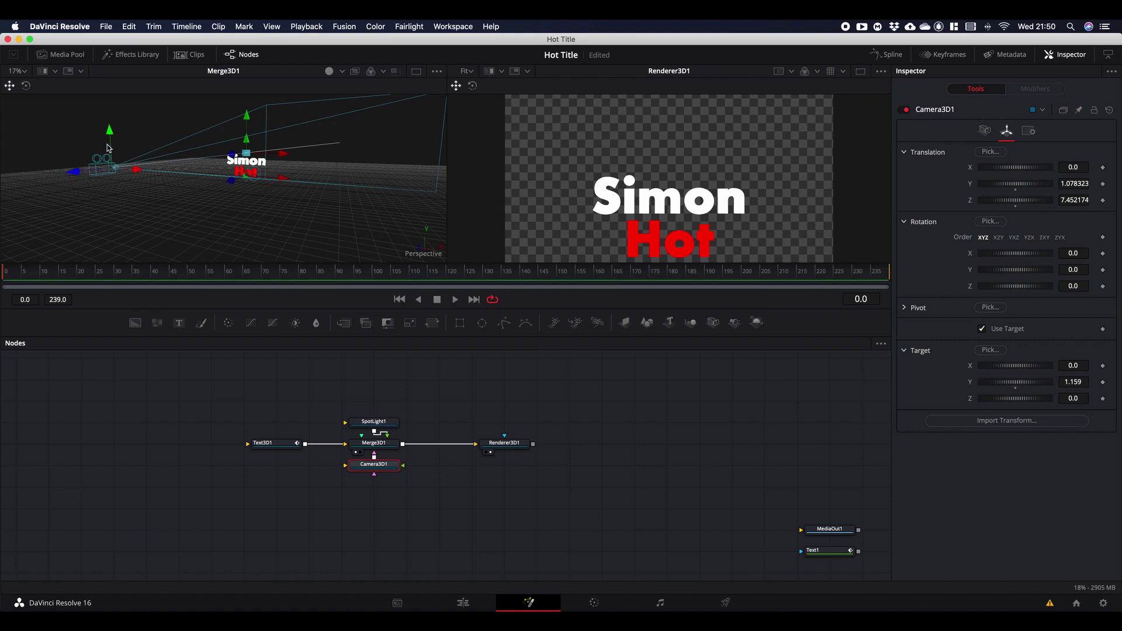
{"action": "mouse_move", "coordinate": [109, 131]}
{"action": "left_mouse_down"}
{"action": "mouse_move", "coordinate": [110, 140]}
{"action": "mouse_move", "coordinate": [118, 125]}
{"action": "left_mouse_up"}
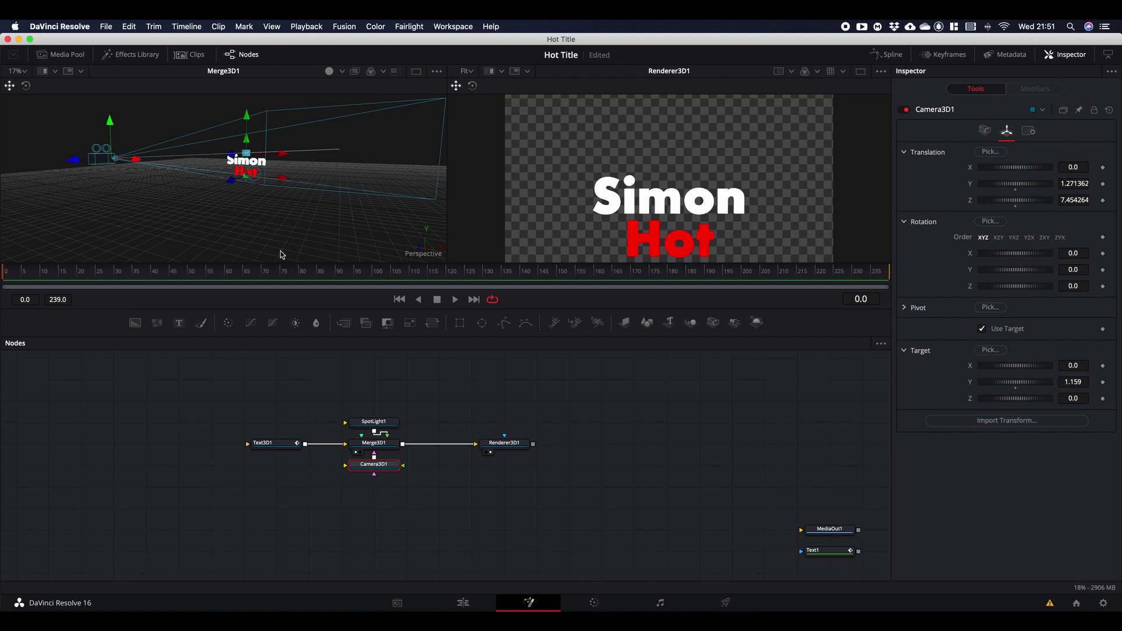
Step: Save the project and enable lighting on Renderer3D1
{"action": "key", "text": "super+s"}
{"action": "left_click", "coordinate": [507, 449]}
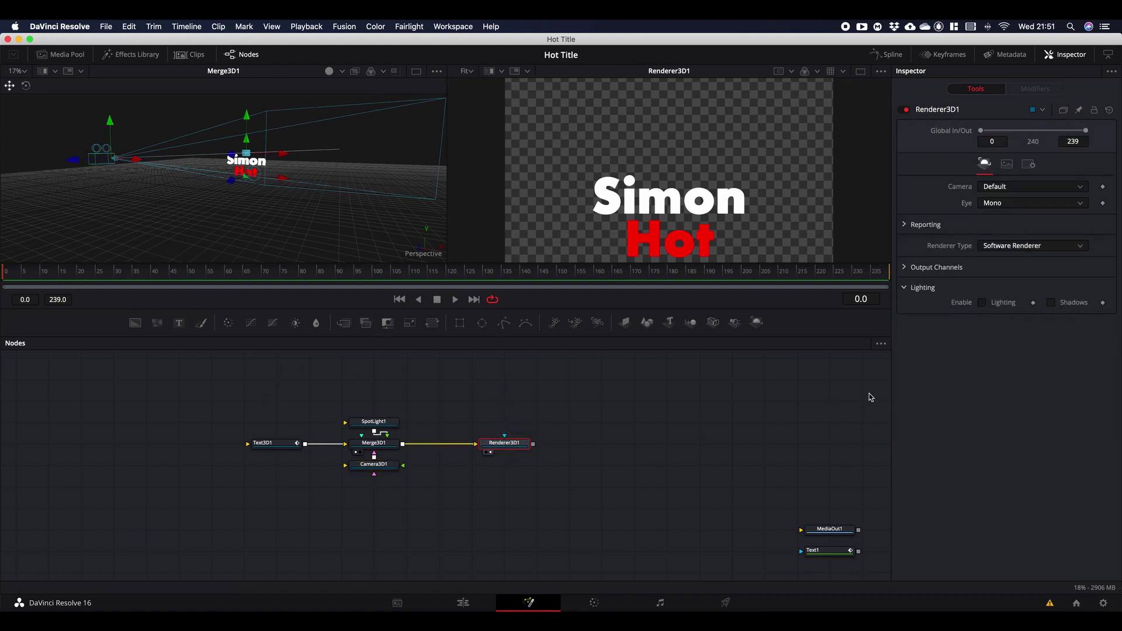
{"action": "left_click", "coordinate": [981, 303]}
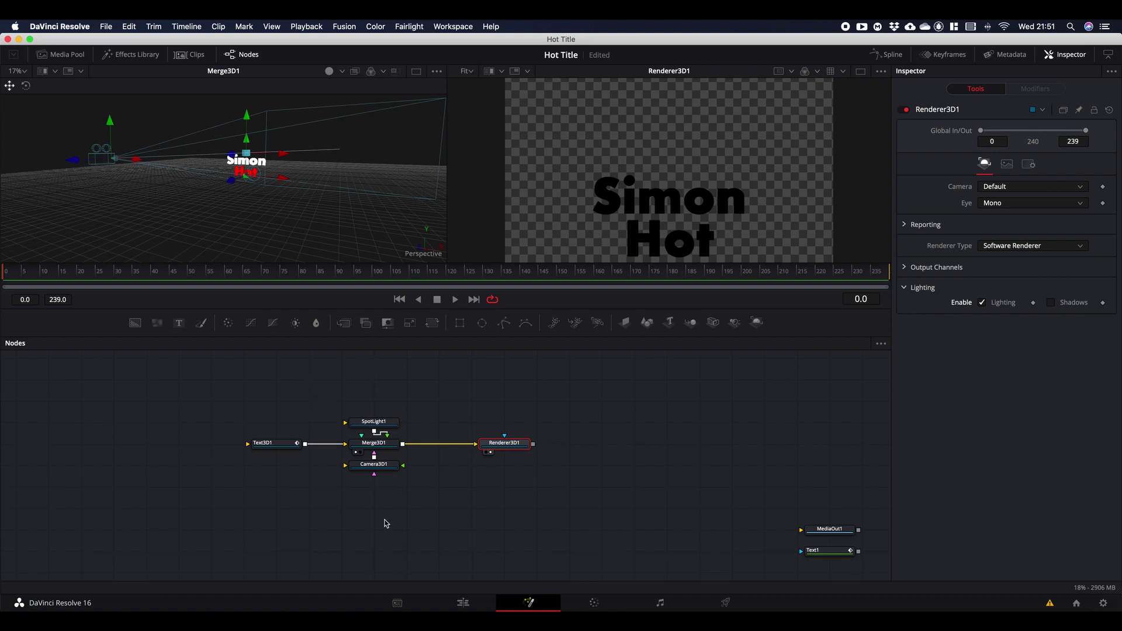
Step: Move SpotLight1 in front of the title and raise it, to about Y 0.59 and Z 2.56
{"action": "left_click", "coordinate": [374, 423]}
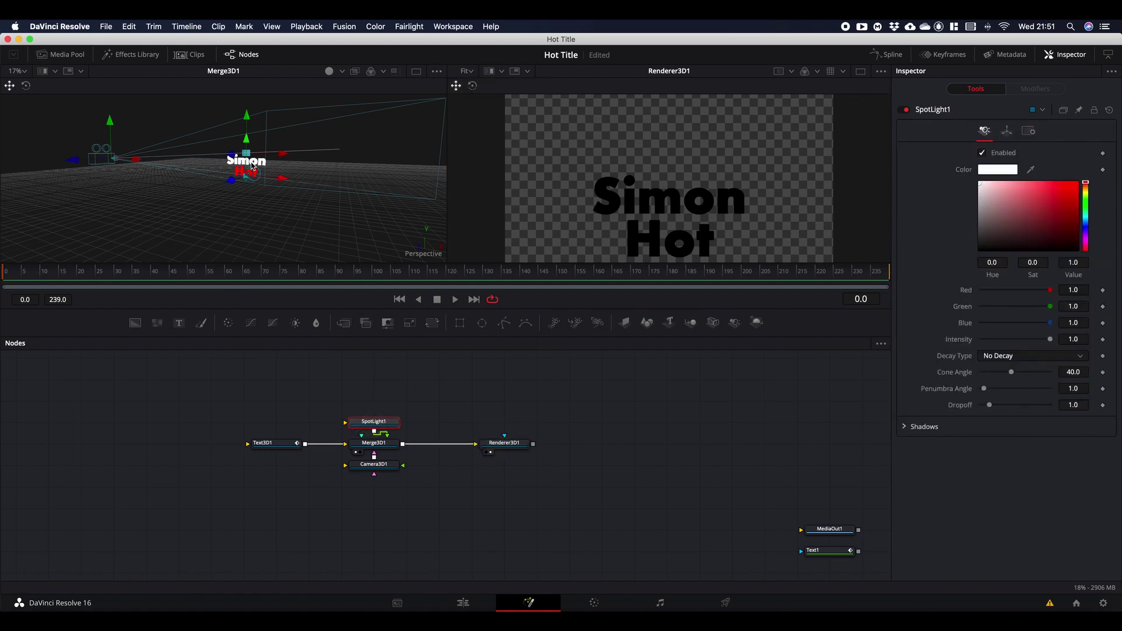
{"action": "key", "text": "alt"}
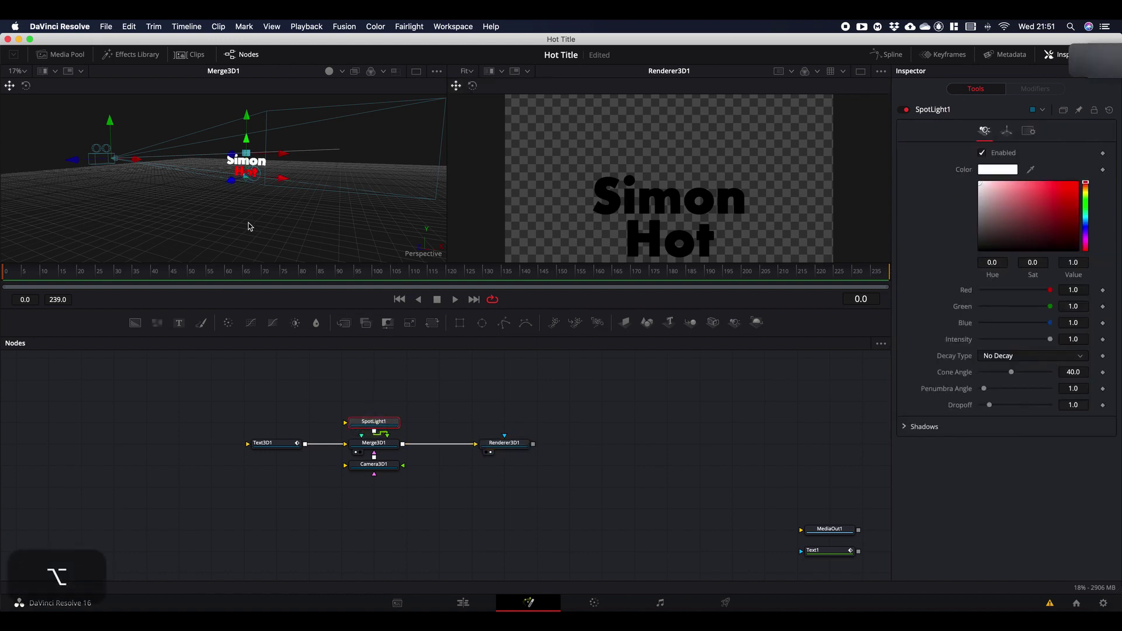
{"action": "key", "text": "alt"}
{"action": "left_click_drag", "start_coordinate": [250, 226], "coordinate": [311, 234]}
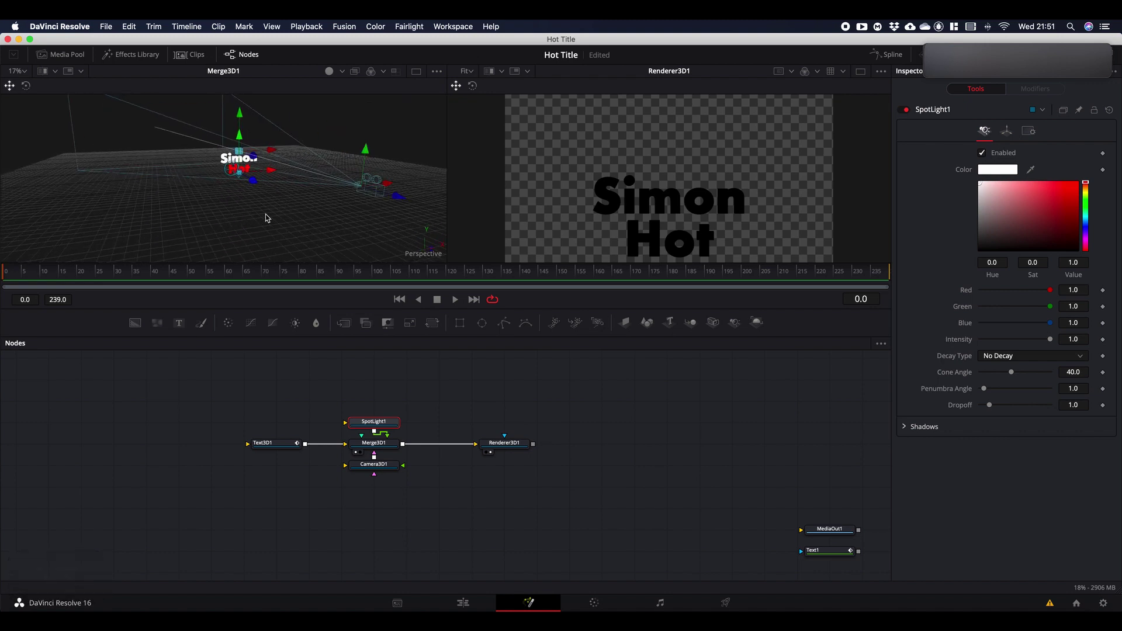
{"action": "left_click_drag", "start_coordinate": [254, 182], "coordinate": [270, 193]}
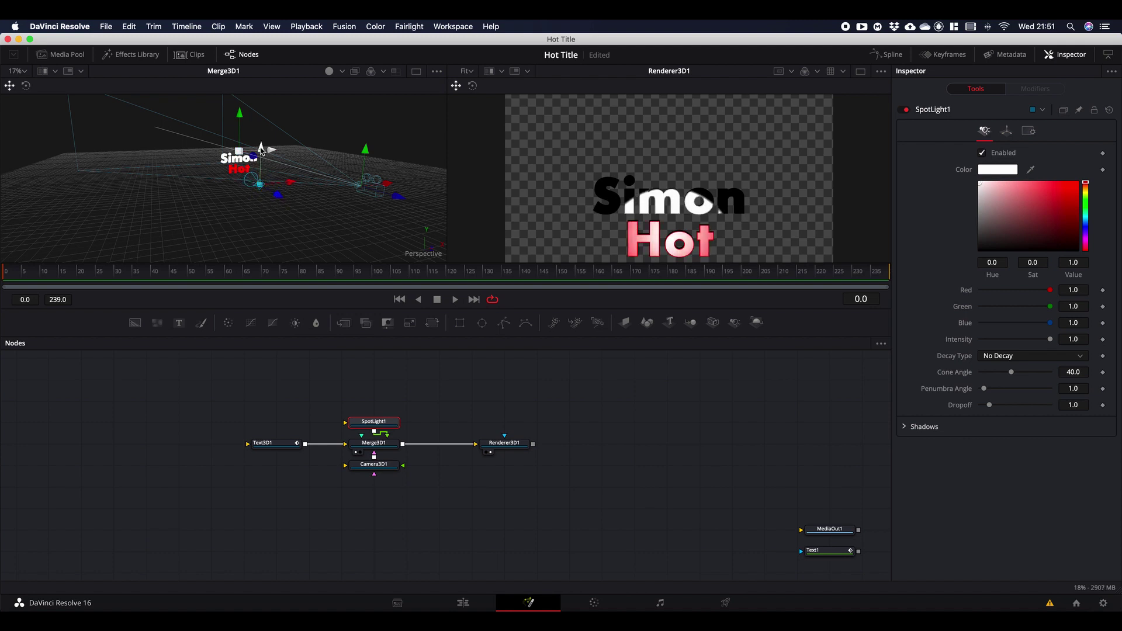
{"action": "left_click_drag", "start_coordinate": [261, 151], "coordinate": [263, 132]}
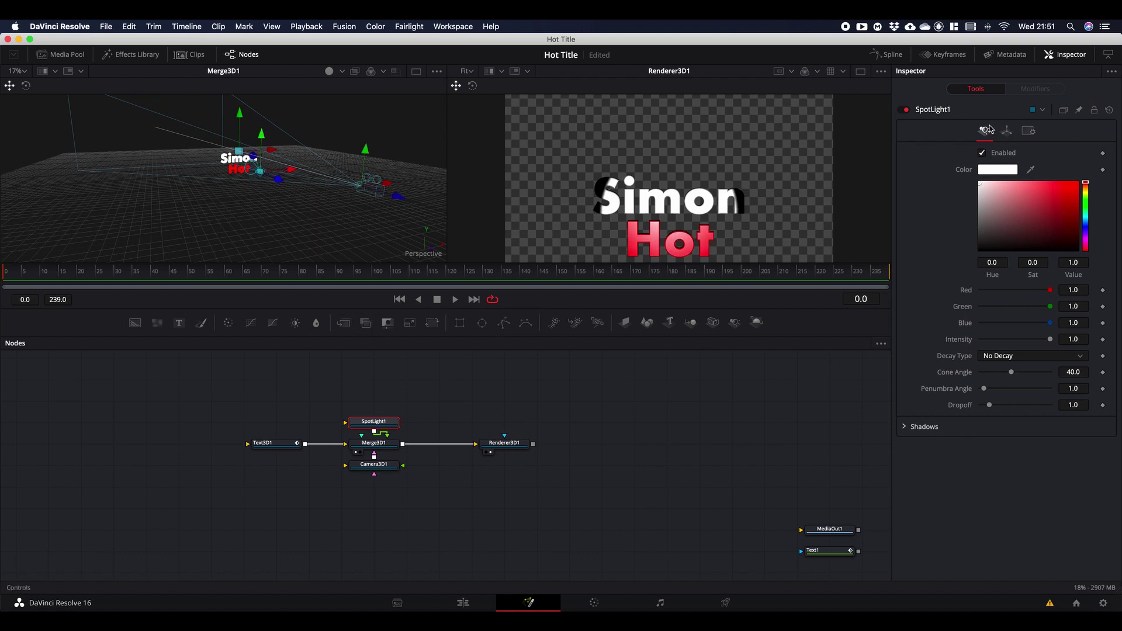
Step: Enable Use Target on SpotLight1 with target Y about 0.551, and move the light closer to the title, to about Z 1.89
{"action": "left_click", "coordinate": [1006, 132]}
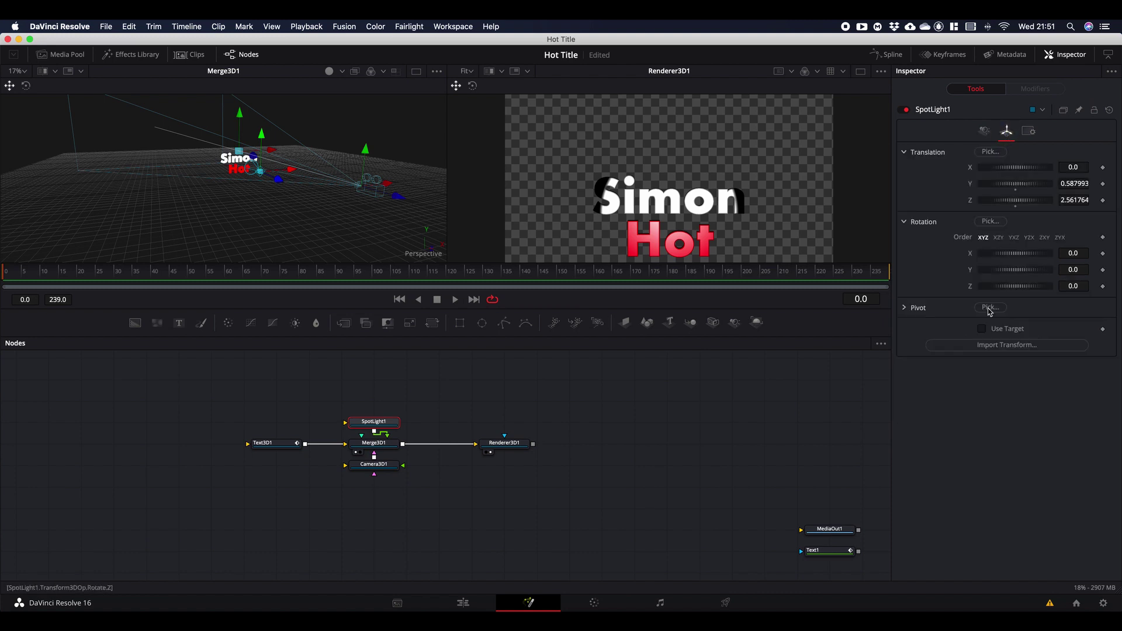
{"action": "left_click", "coordinate": [982, 329]}
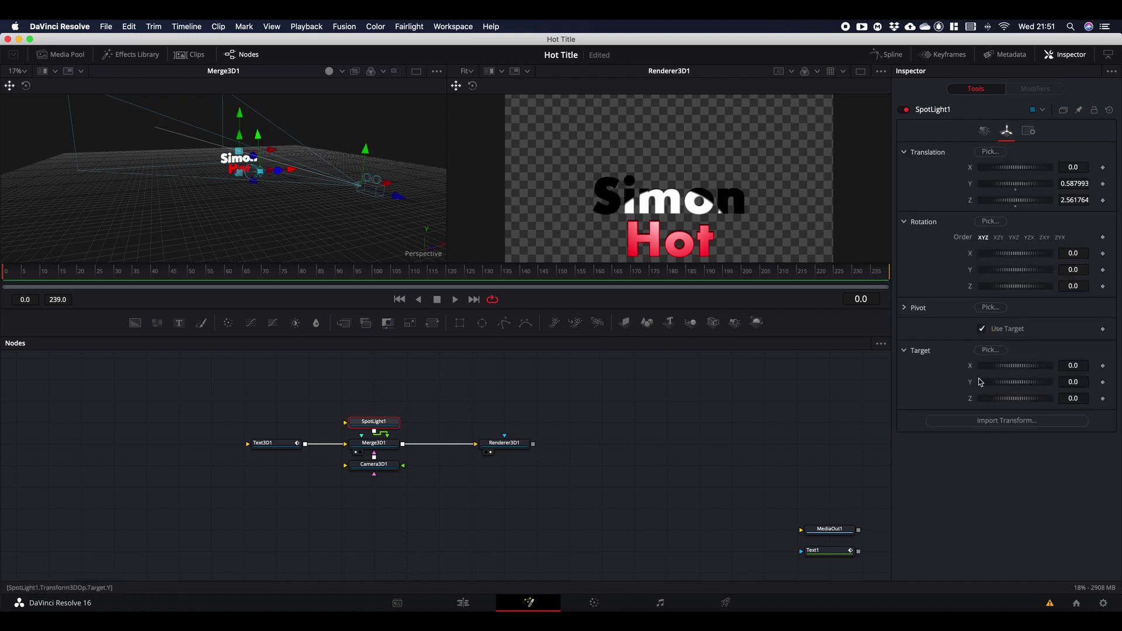
{"action": "left_click_drag", "start_coordinate": [1024, 386], "coordinate": [1033, 383]}
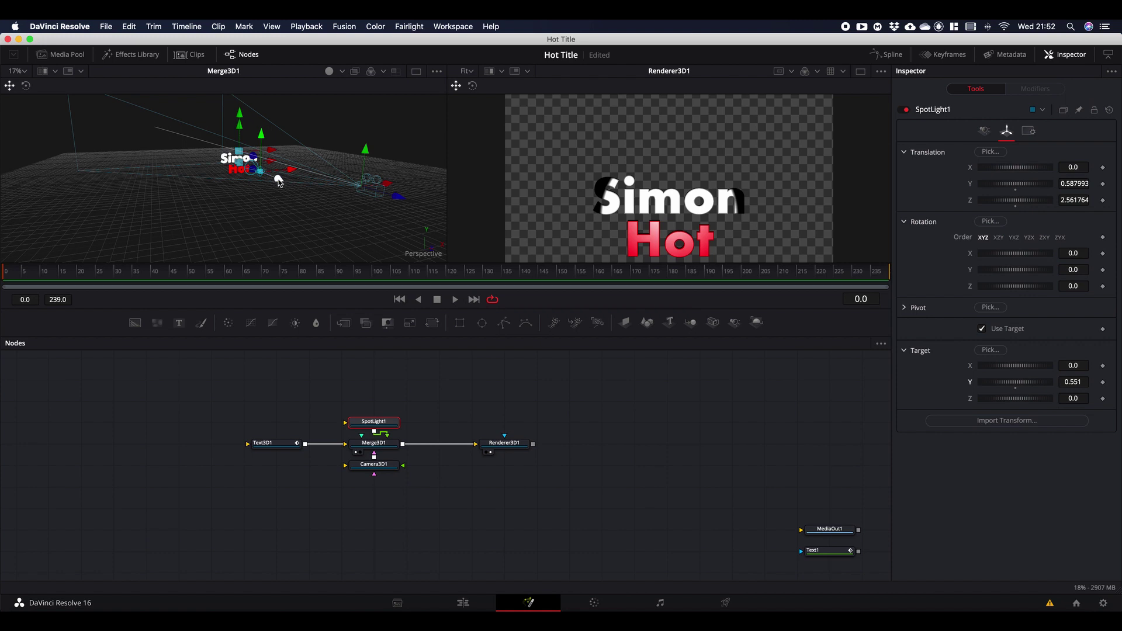
{"action": "mouse_move", "coordinate": [278, 180]}
{"action": "left_mouse_down"}
{"action": "mouse_move", "coordinate": [285, 187]}
{"action": "mouse_move", "coordinate": [270, 177]}
{"action": "left_mouse_up"}
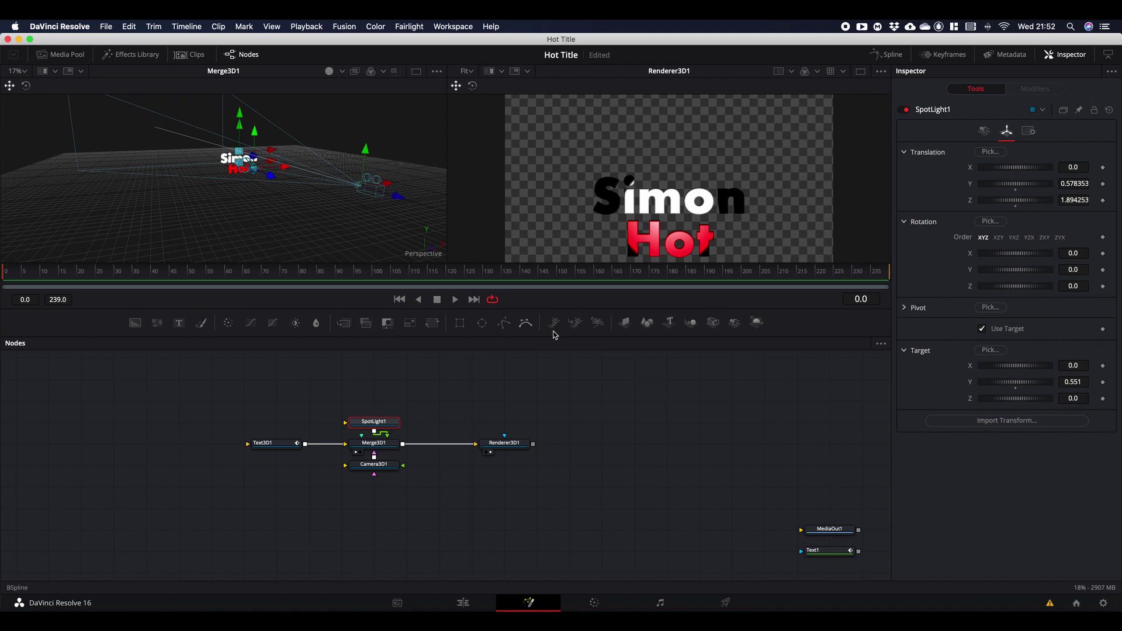
Step: Set SpotLight1's intensity to about 0.567, cone angle to about 51 and penumbra angle to about 14.8
{"action": "left_click", "coordinate": [984, 130]}
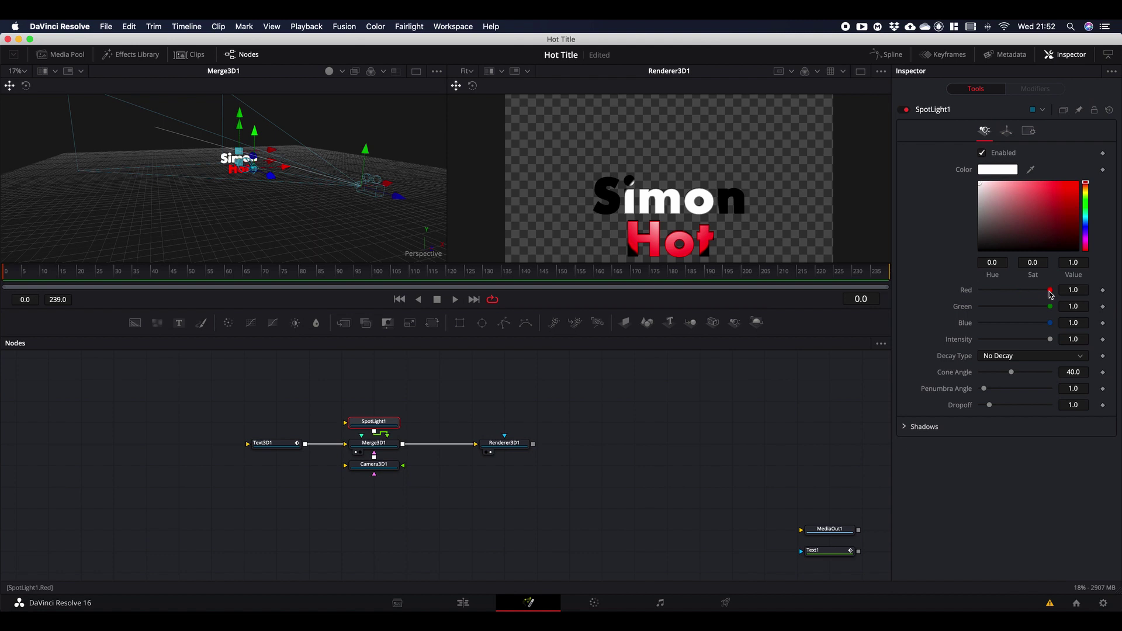
{"action": "left_click_drag", "start_coordinate": [1049, 289], "coordinate": [1021, 340]}
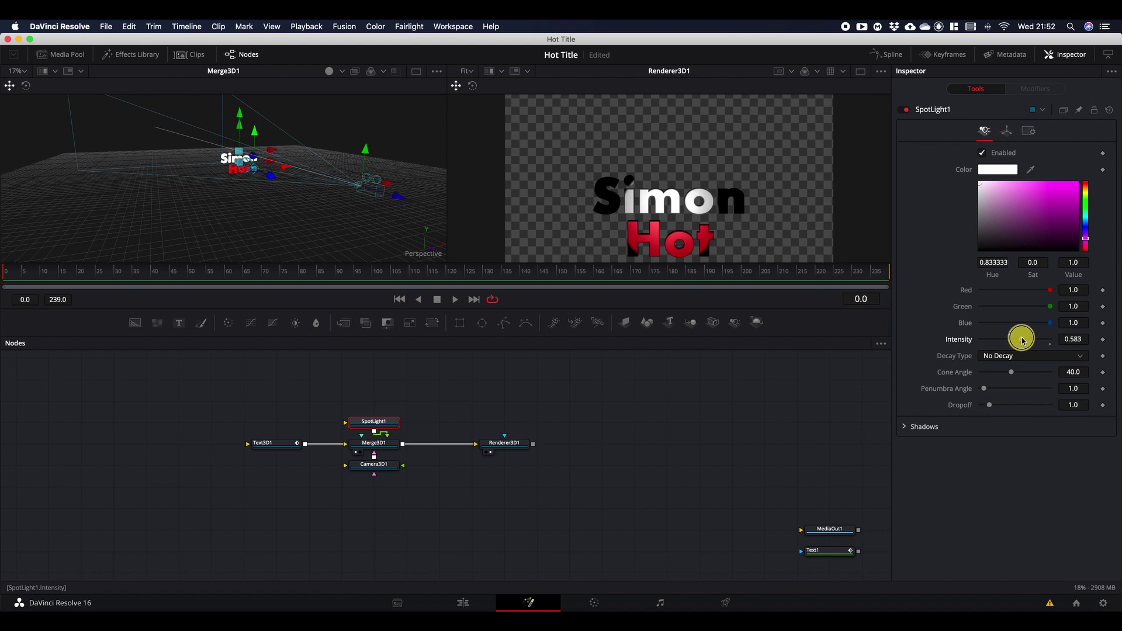
{"action": "left_click_drag", "start_coordinate": [1020, 339], "coordinate": [1020, 378]}
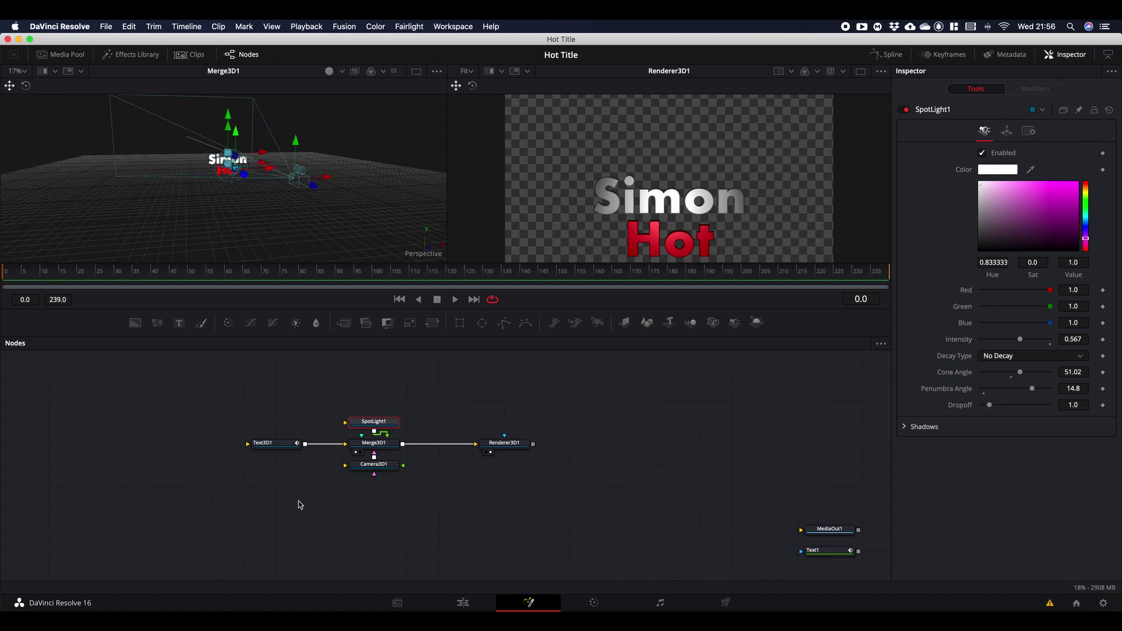
Step: Animate Camera3D1's translation group with keyframes at frame 120, and move the camera sideways to about X -3.97 at frame 0
{"action": "left_click", "coordinate": [383, 469]}
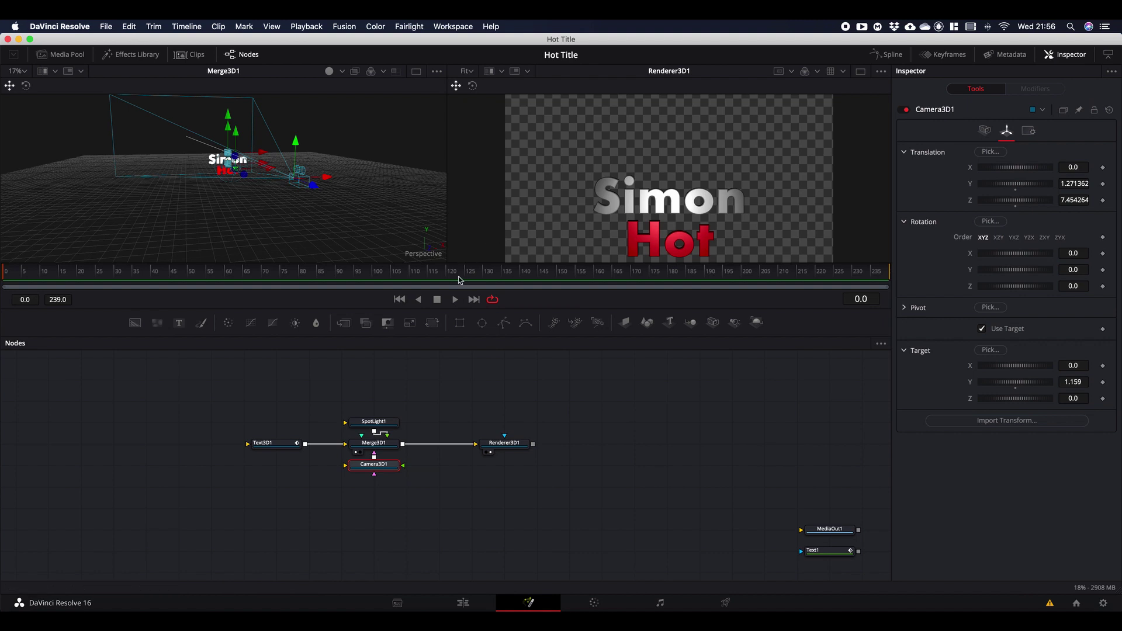
{"action": "left_click", "coordinate": [448, 278]}
{"action": "right_click", "coordinate": [926, 156]}
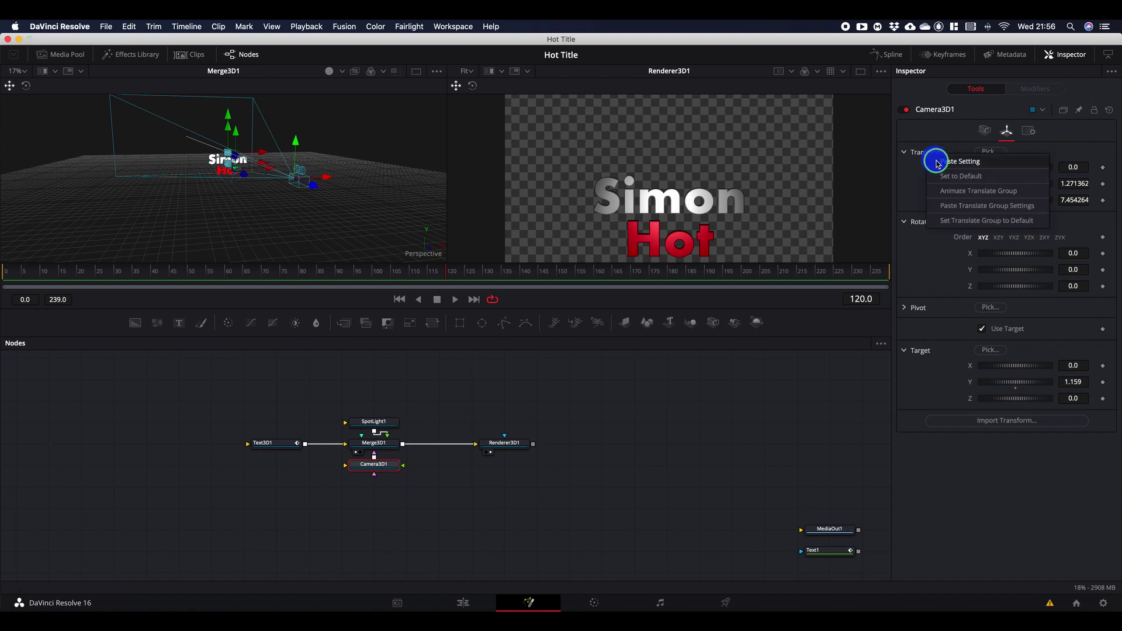
{"action": "left_click", "coordinate": [978, 192]}
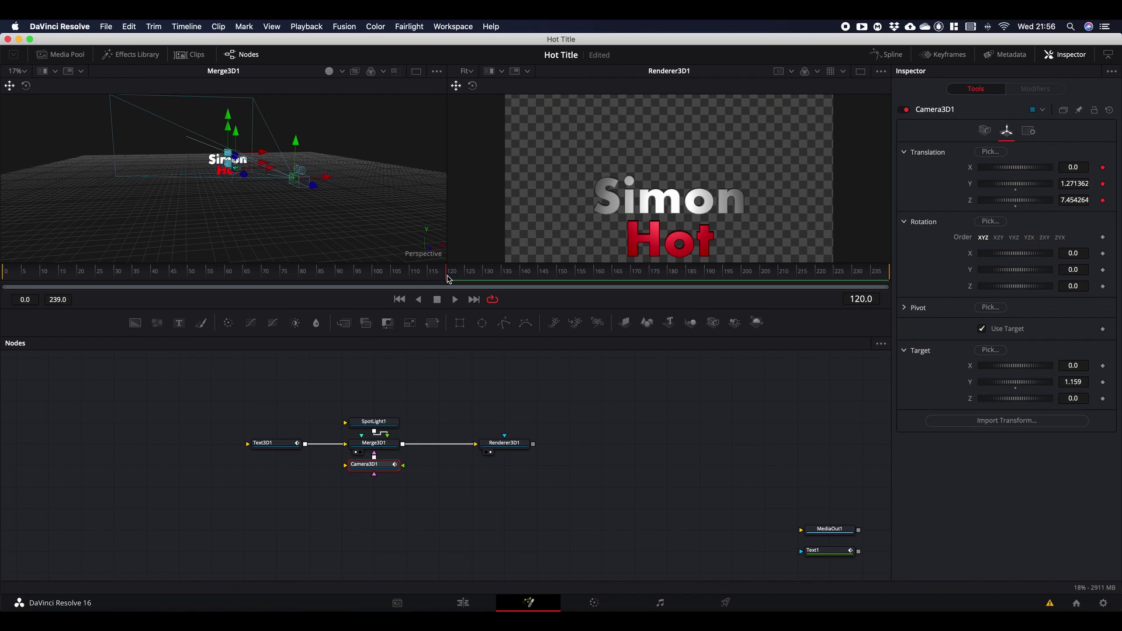
{"action": "left_click_drag", "start_coordinate": [447, 279], "coordinate": [3, 287]}
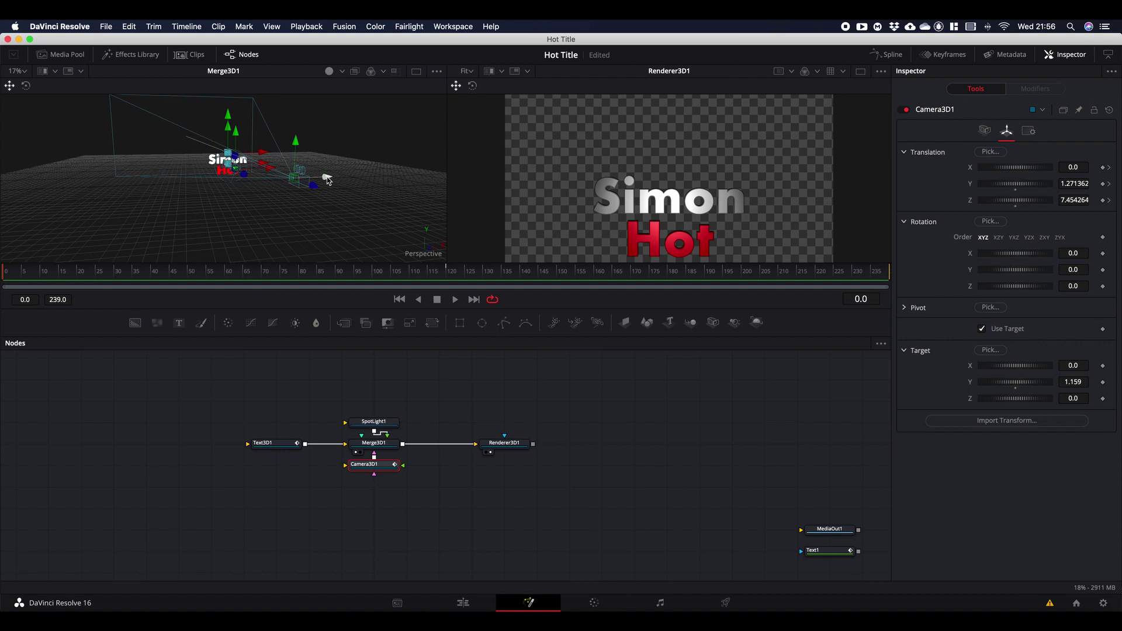
{"action": "left_click_drag", "start_coordinate": [327, 179], "coordinate": [118, 183]}
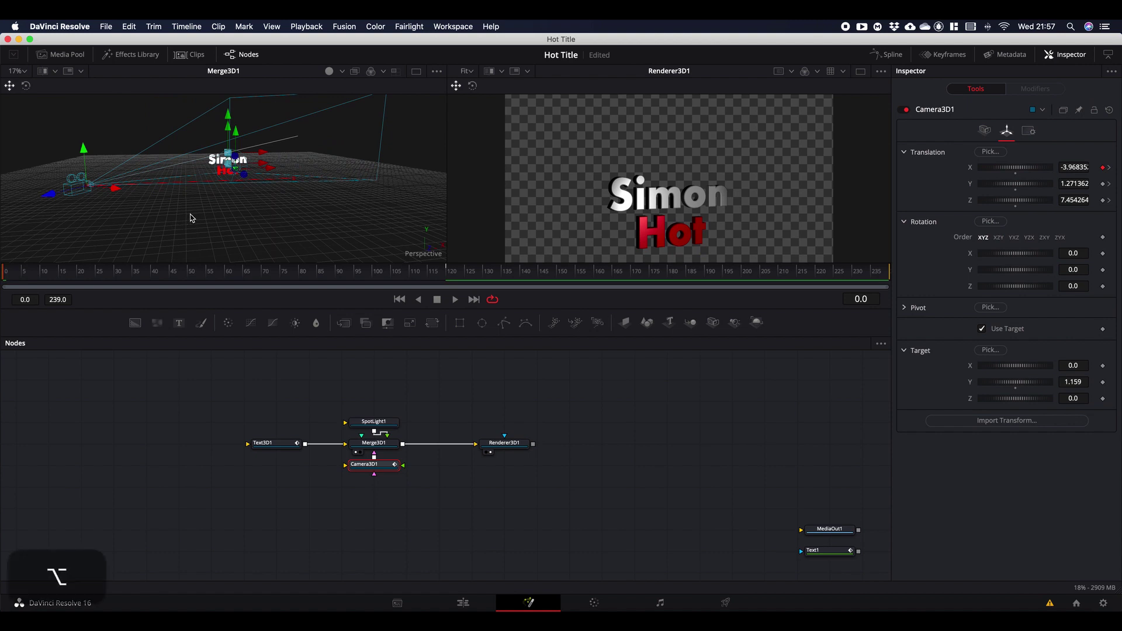
Step: Move Camera3D1 at frame 0 out beside and below the title, to about X -7.81, Y -1.67 and Z 4.15
{"action": "left_click_drag", "start_coordinate": [190, 220], "coordinate": [216, 219]}
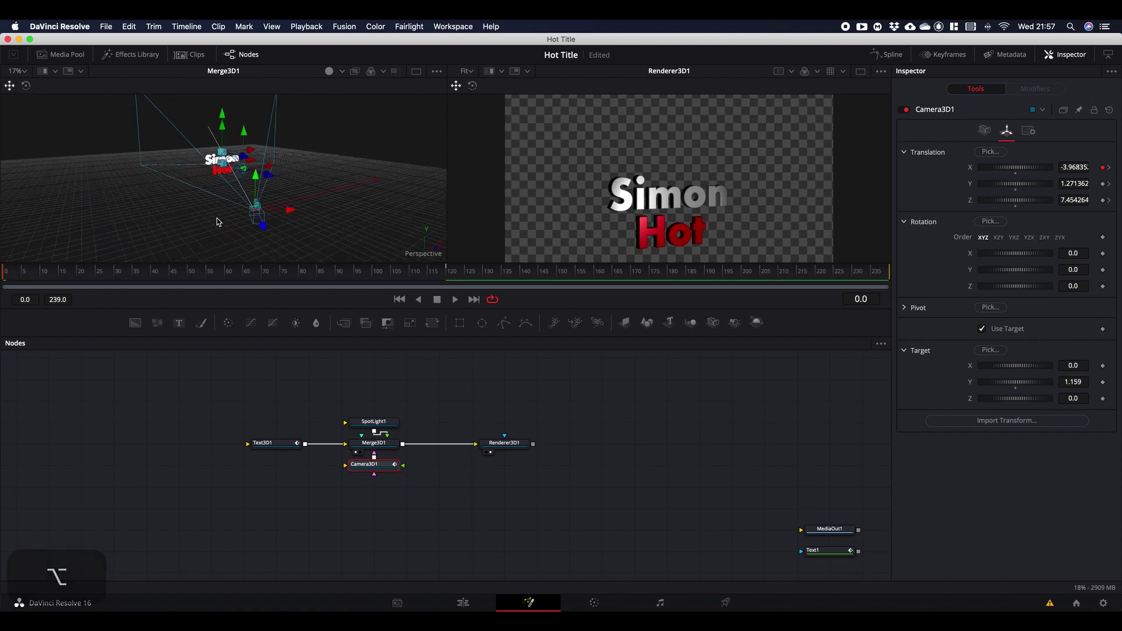
{"action": "left_click_drag", "start_coordinate": [290, 213], "coordinate": [241, 212]}
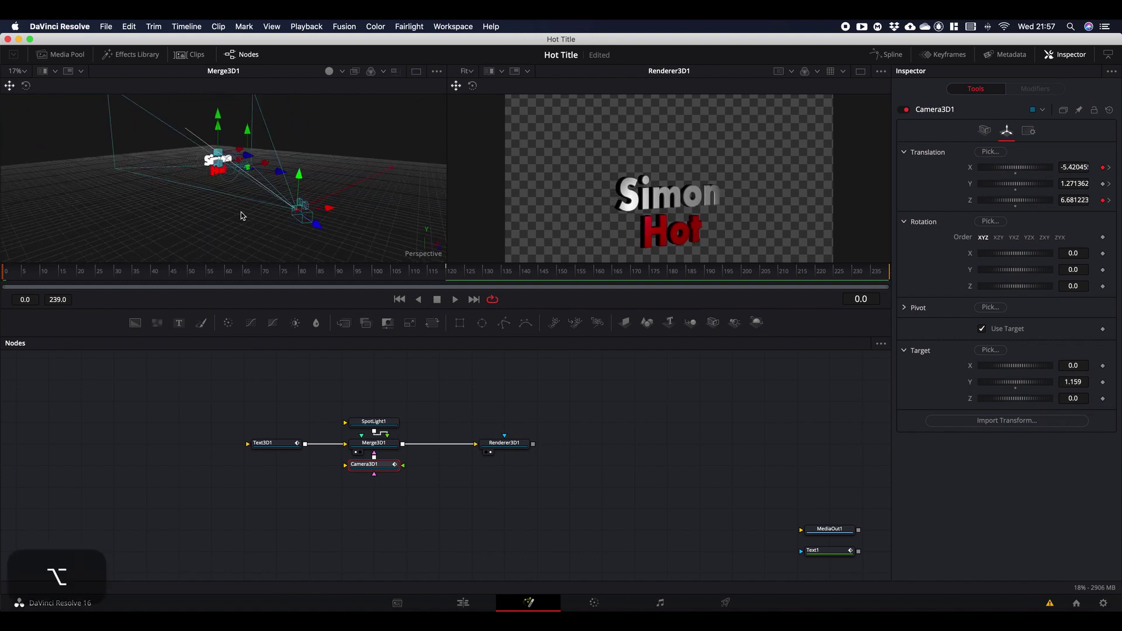
{"action": "left_click_drag", "start_coordinate": [328, 208], "coordinate": [130, 213]}
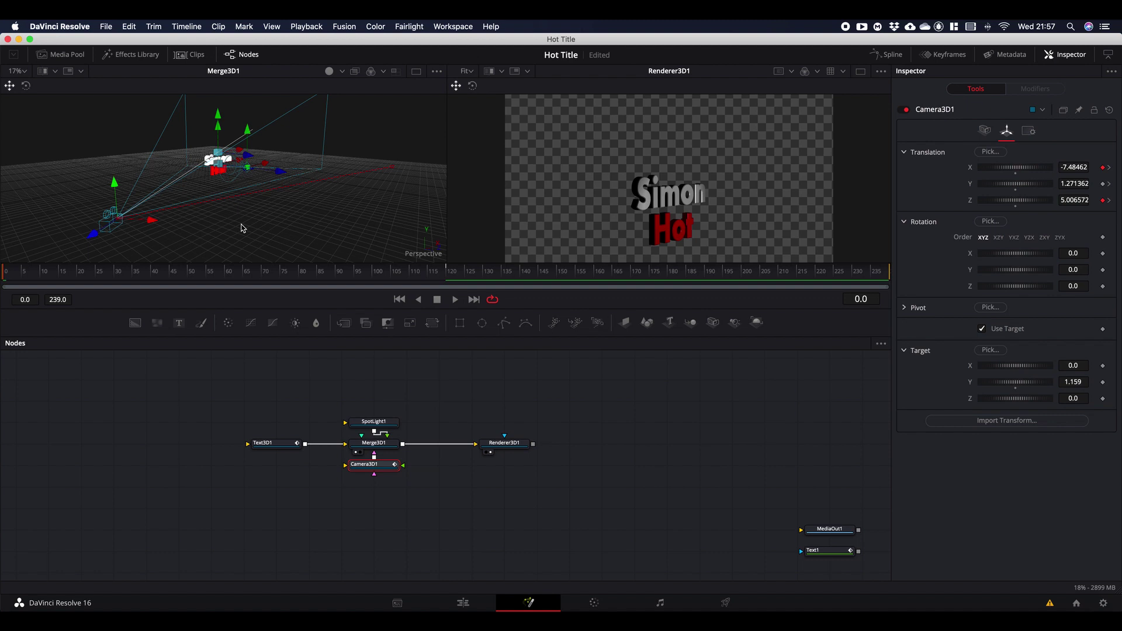
{"action": "left_click_drag", "start_coordinate": [242, 228], "coordinate": [324, 198]}
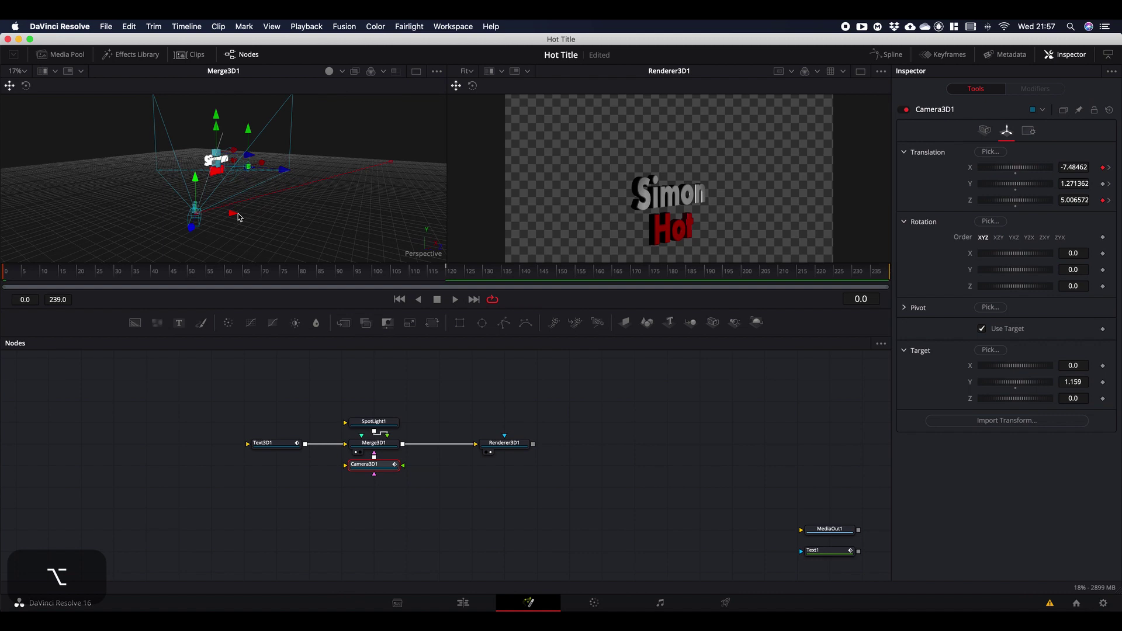
{"action": "left_click_drag", "start_coordinate": [232, 219], "coordinate": [165, 219]}
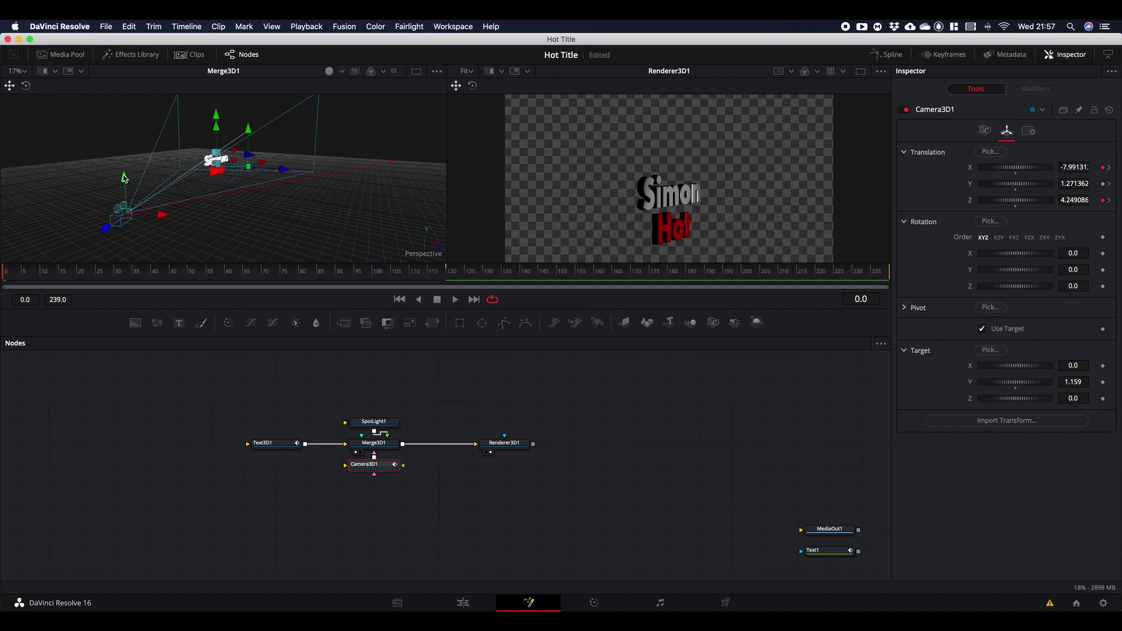
{"action": "left_click_drag", "start_coordinate": [124, 177], "coordinate": [155, 202]}
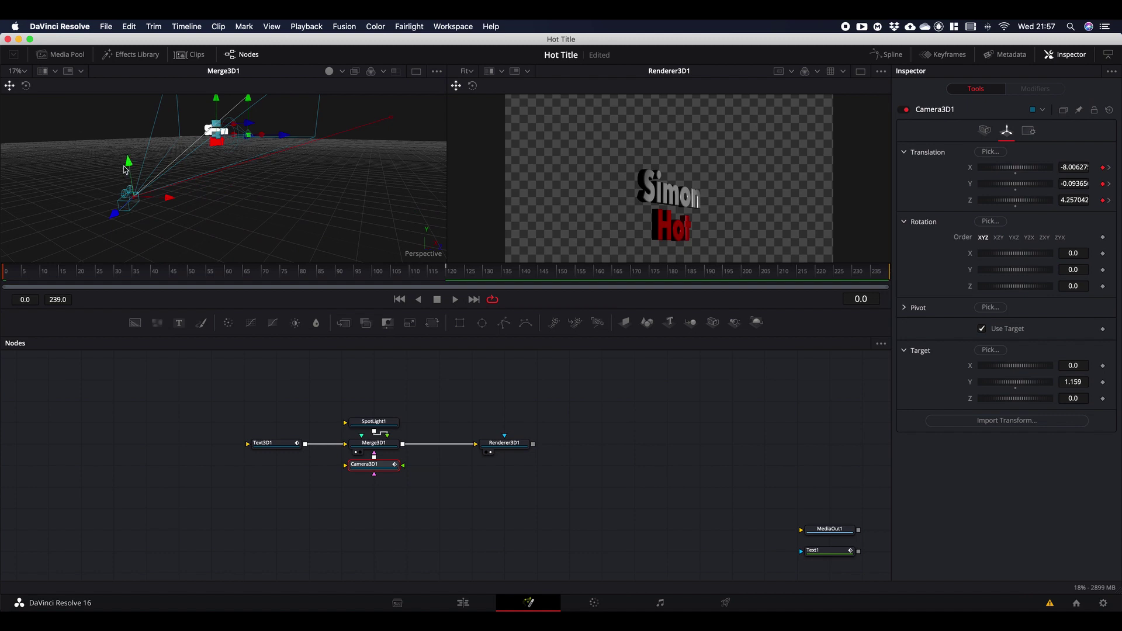
{"action": "left_click_drag", "start_coordinate": [129, 165], "coordinate": [140, 255]}
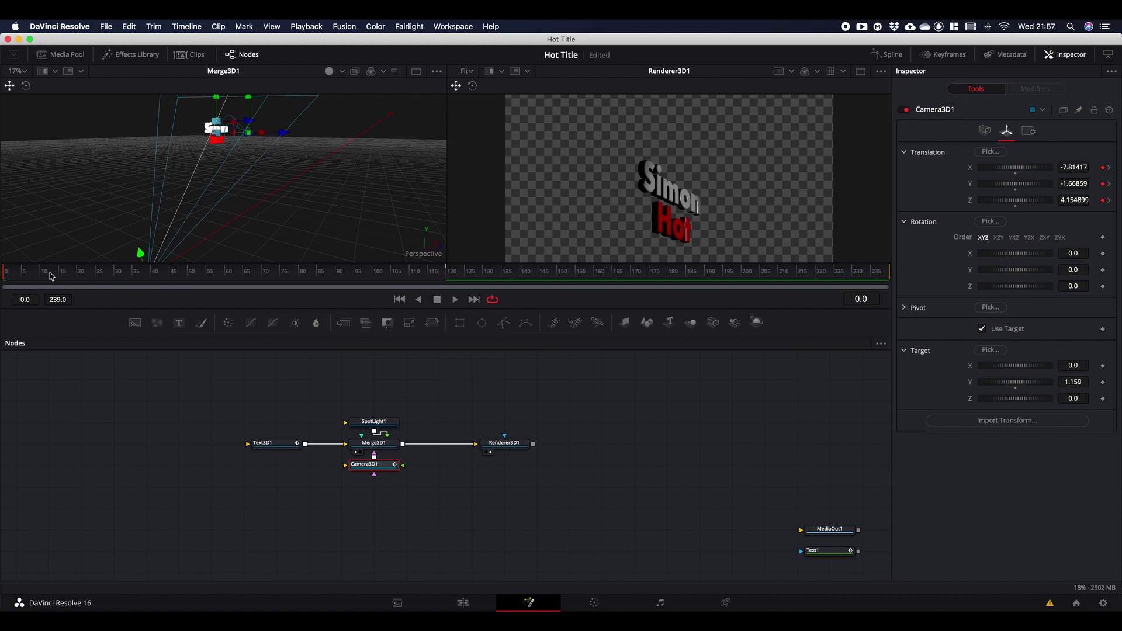
Step: Keyframe Camera3D1 closer to the title at frame 24 and at about X 3.53, Y 3.21, Z 3.62 at frame 48
{"action": "left_click_drag", "start_coordinate": [51, 277], "coordinate": [92, 272]}
{"action": "left_click_drag", "start_coordinate": [237, 250], "coordinate": [221, 142]}
{"action": "left_click", "coordinate": [181, 272]}
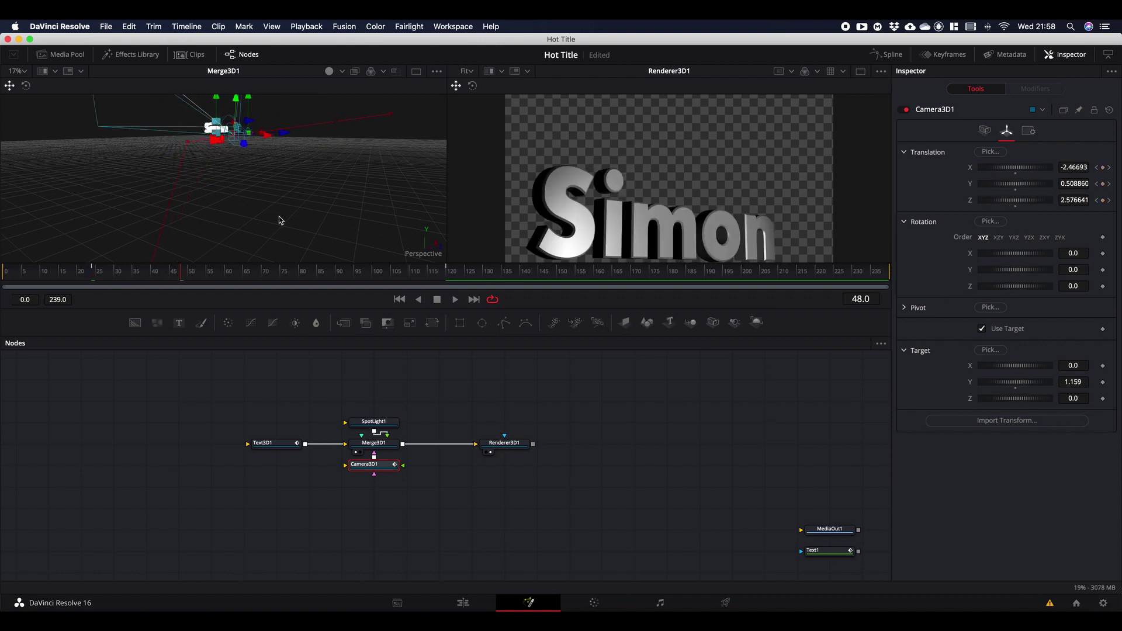
{"action": "key", "text": "alt"}
{"action": "key", "text": "alt"}
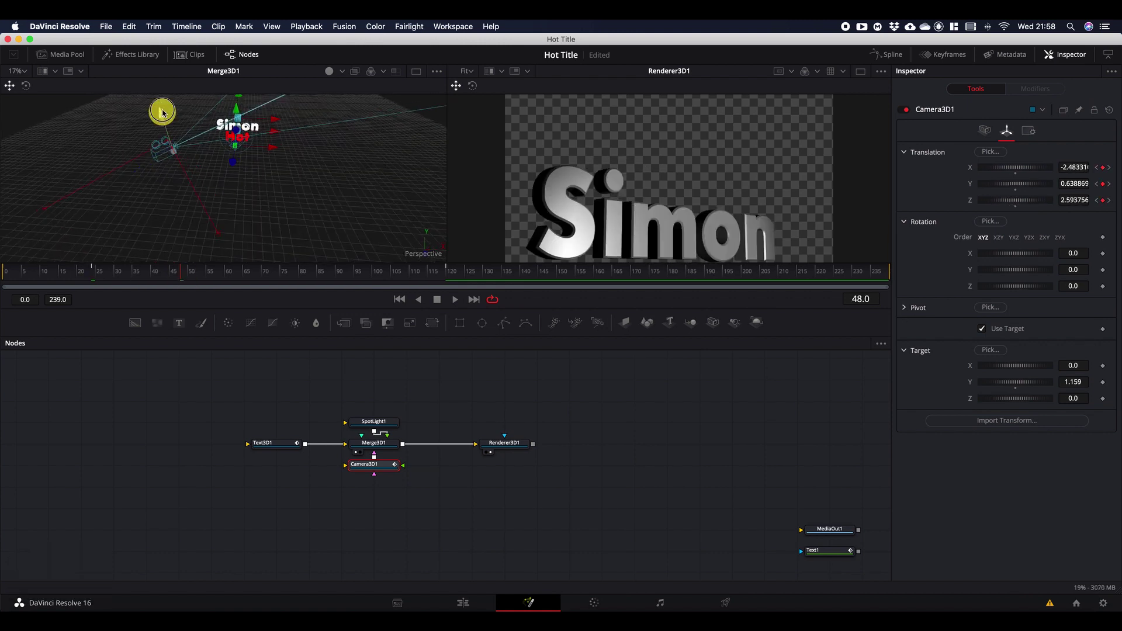
{"action": "left_click_drag", "start_coordinate": [164, 116], "coordinate": [266, 173]}
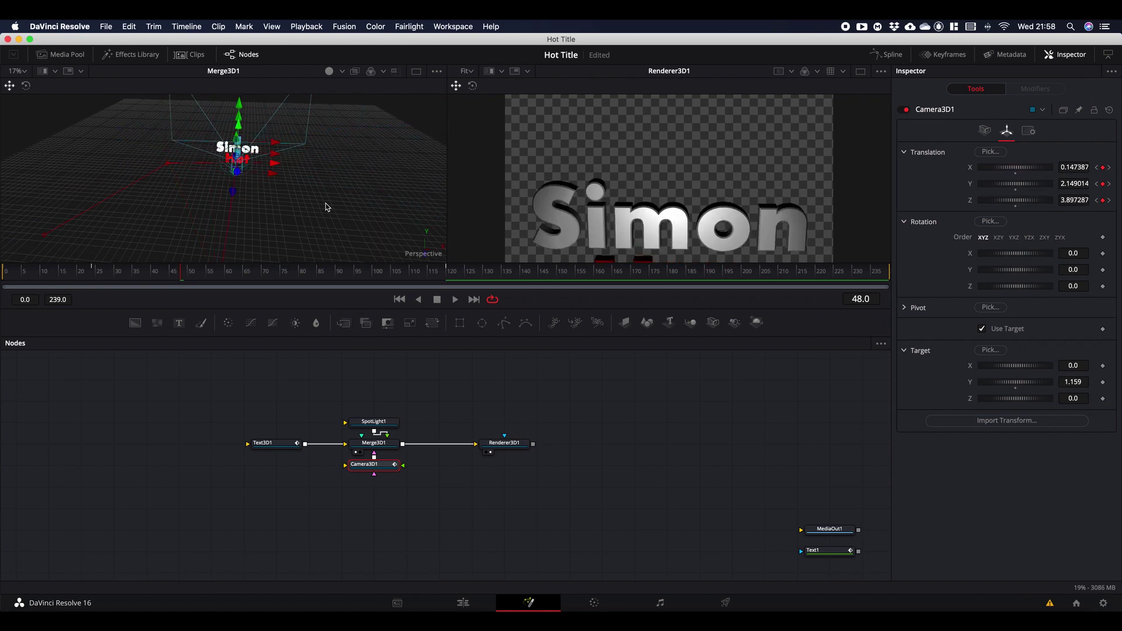
{"action": "key", "text": "alt"}
{"action": "left_click_drag", "start_coordinate": [328, 194], "coordinate": [291, 177]}
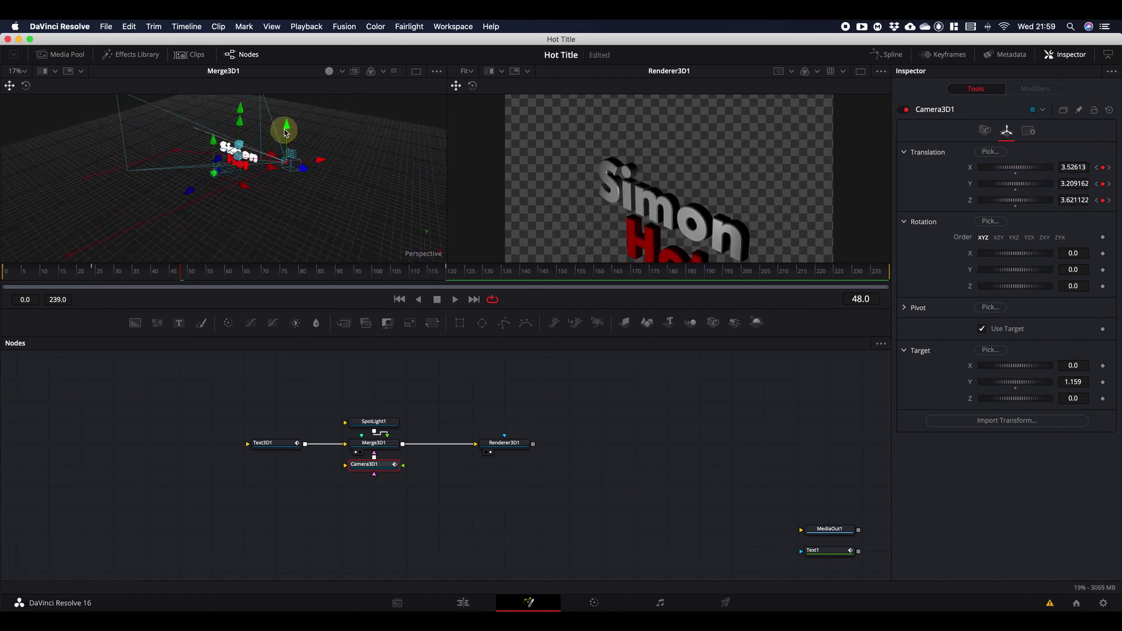
Step: Keyframe new Camera3D1 positions at about frames 72 and 96, leading into the final position at frame 120
{"action": "left_click_drag", "start_coordinate": [179, 274], "coordinate": [268, 277]}
{"action": "left_click_drag", "start_coordinate": [270, 214], "coordinate": [359, 287]}
{"action": "left_click_drag", "start_coordinate": [181, 254], "coordinate": [222, 234]}
{"action": "left_click_drag", "start_coordinate": [359, 275], "coordinate": [449, 284]}
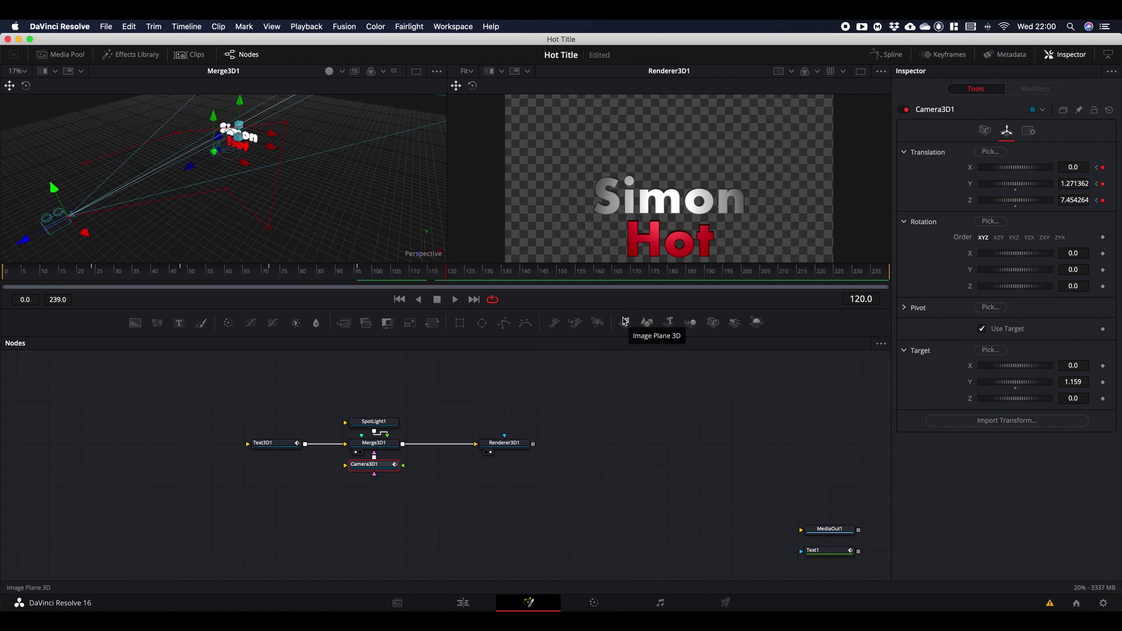
Step: Limit the render range to frames 0 to 126 and play back the start of the camera move
{"action": "key", "text": "super"}
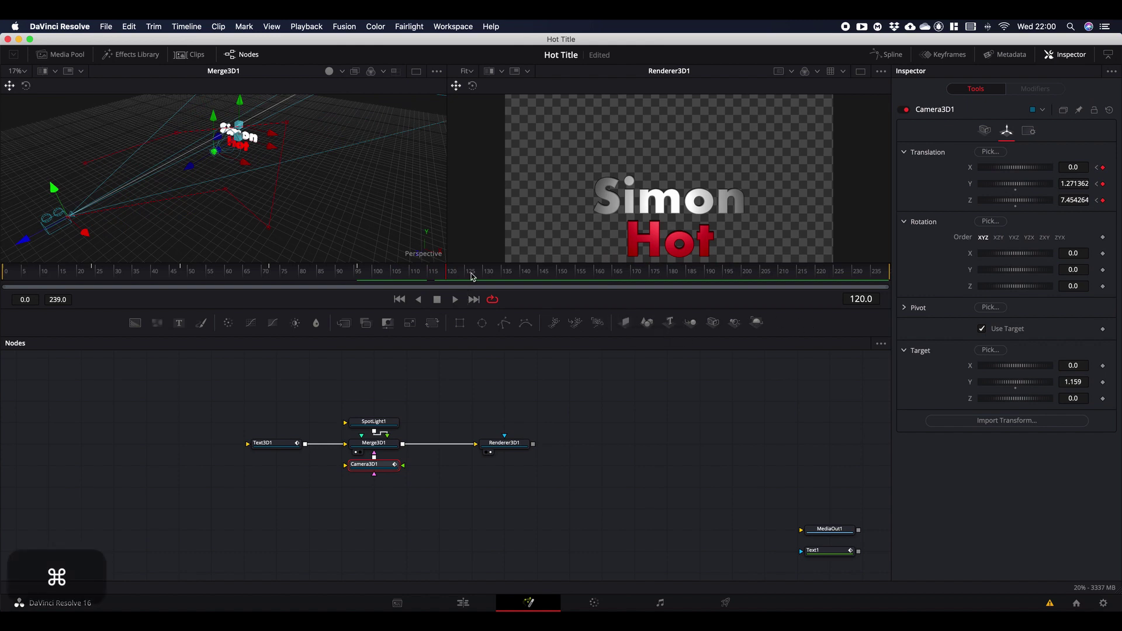
{"action": "left_click_drag", "start_coordinate": [472, 276], "coordinate": [3, 294]}
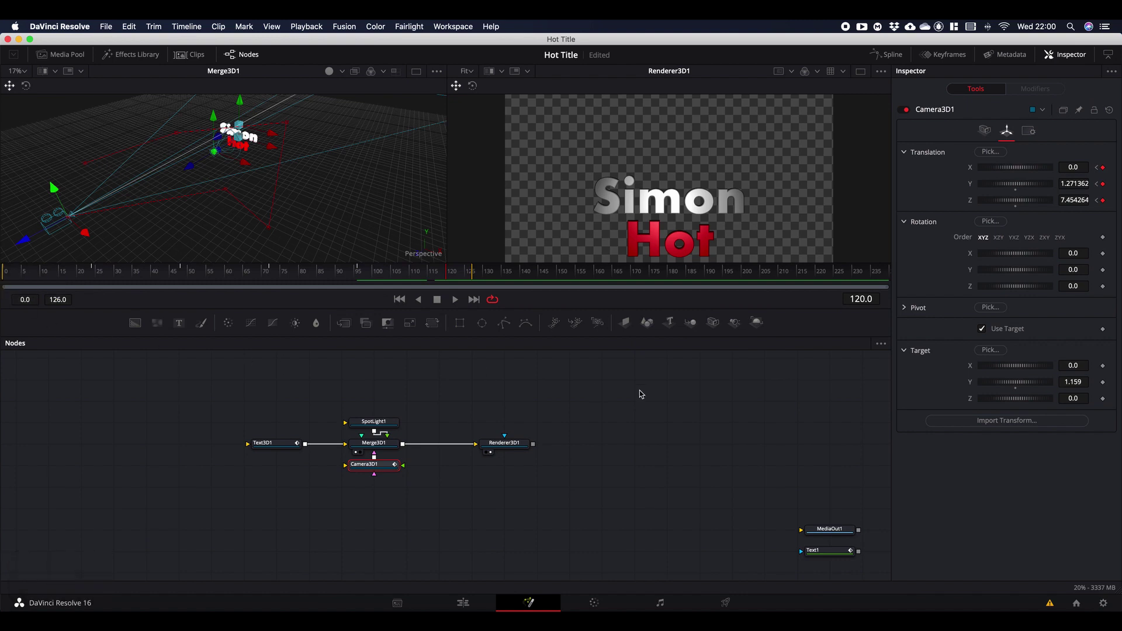
{"action": "key", "text": "space"}
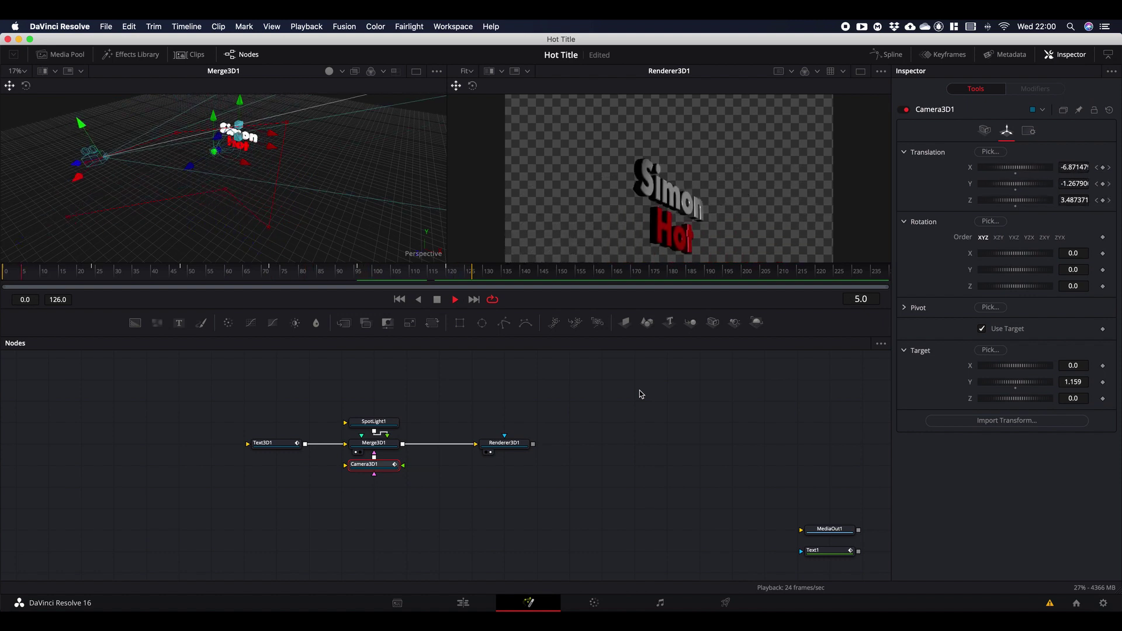
{"action": "key", "text": "space"}
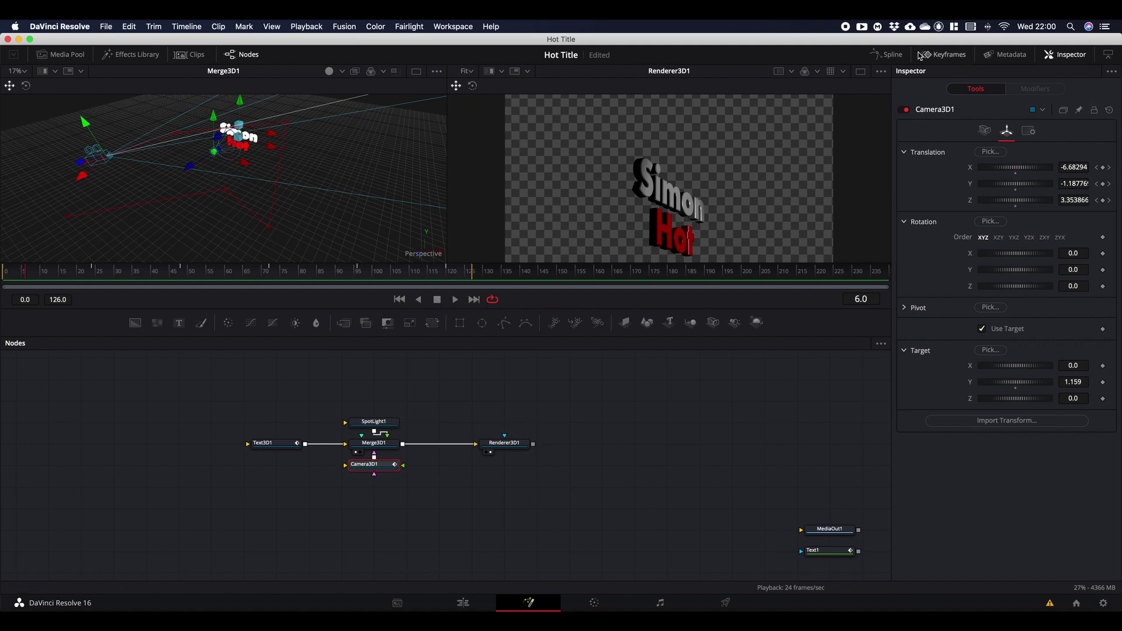
Step: Open an enlarged Spline editor showing only the selected tool, enable all Camera3D1 offset curves and fit them in view
{"action": "left_click", "coordinate": [897, 59]}
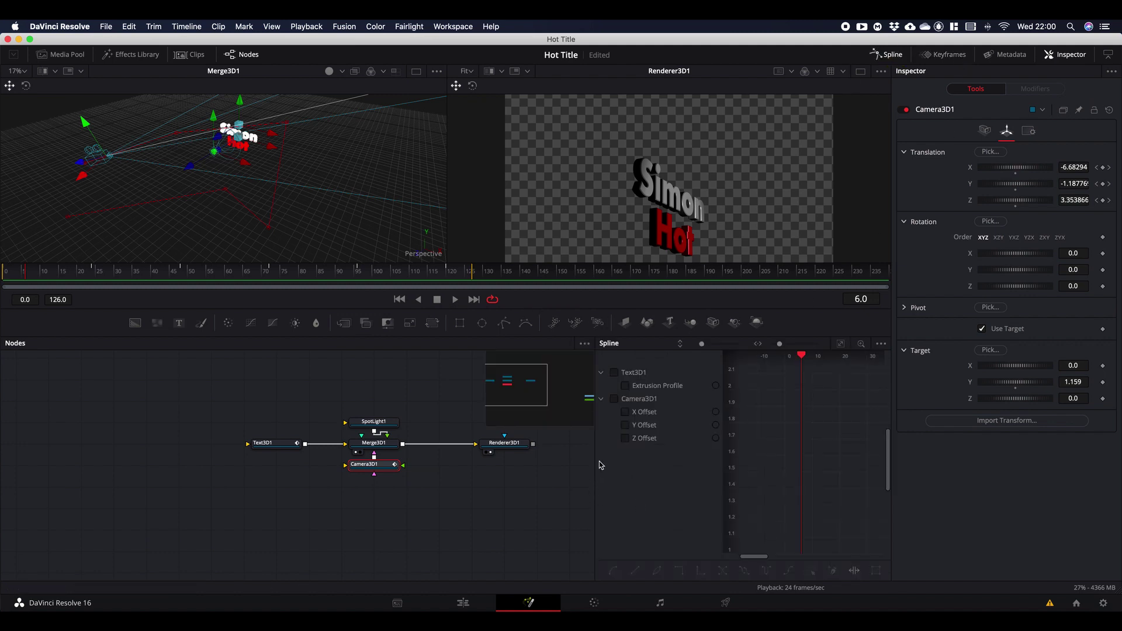
{"action": "left_click", "coordinate": [881, 345]}
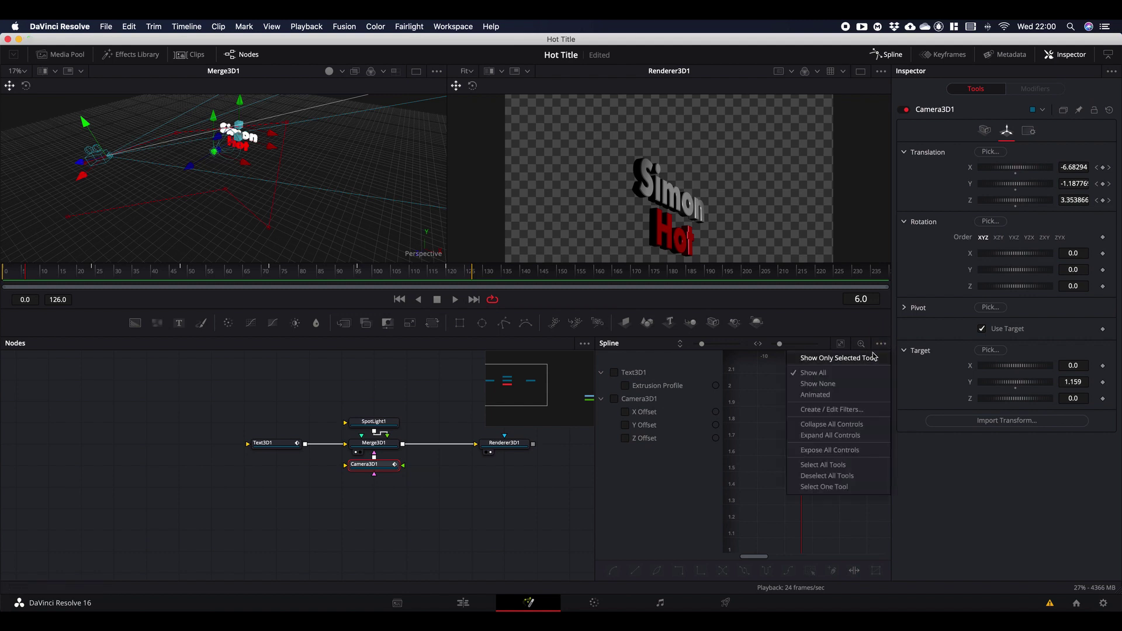
{"action": "left_click", "coordinate": [873, 358]}
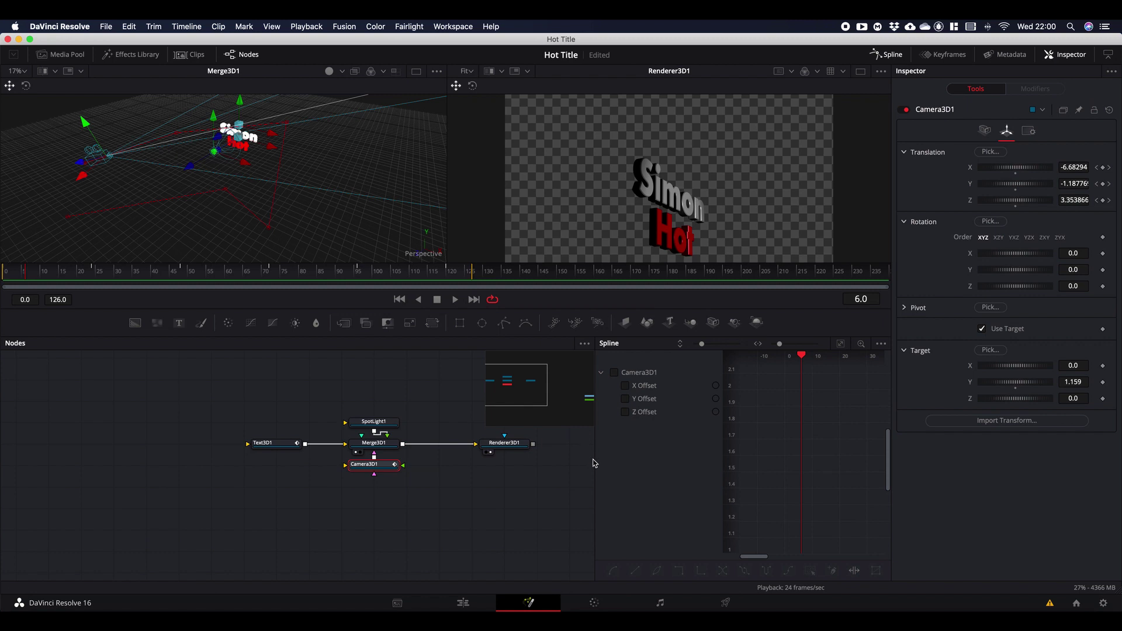
{"action": "left_click_drag", "start_coordinate": [594, 461], "coordinate": [122, 458]}
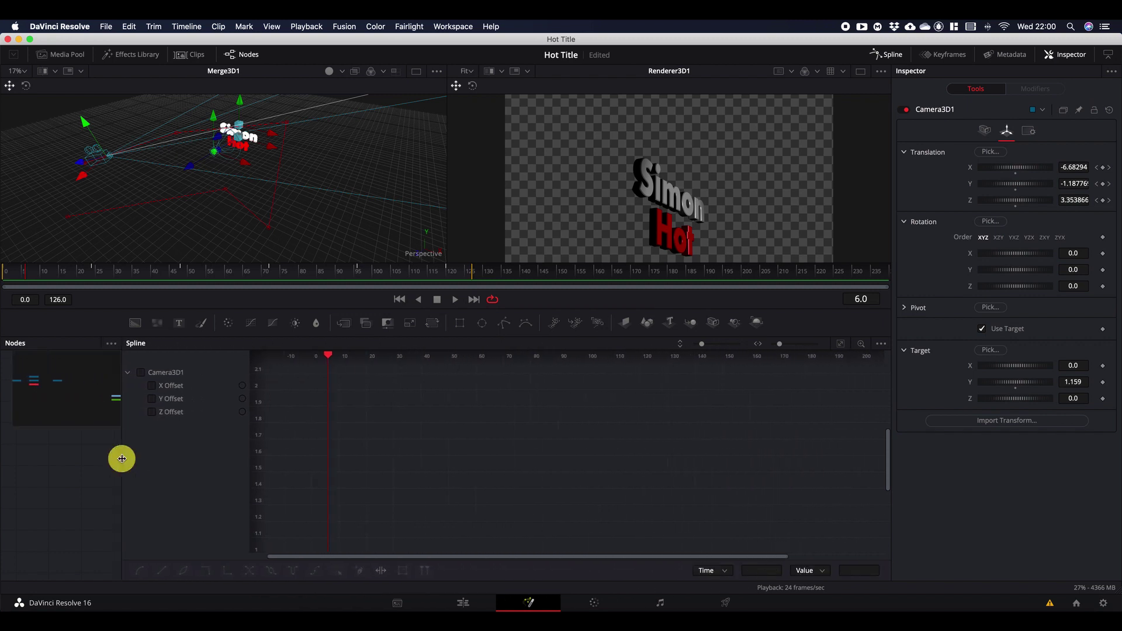
{"action": "left_click", "coordinate": [141, 374]}
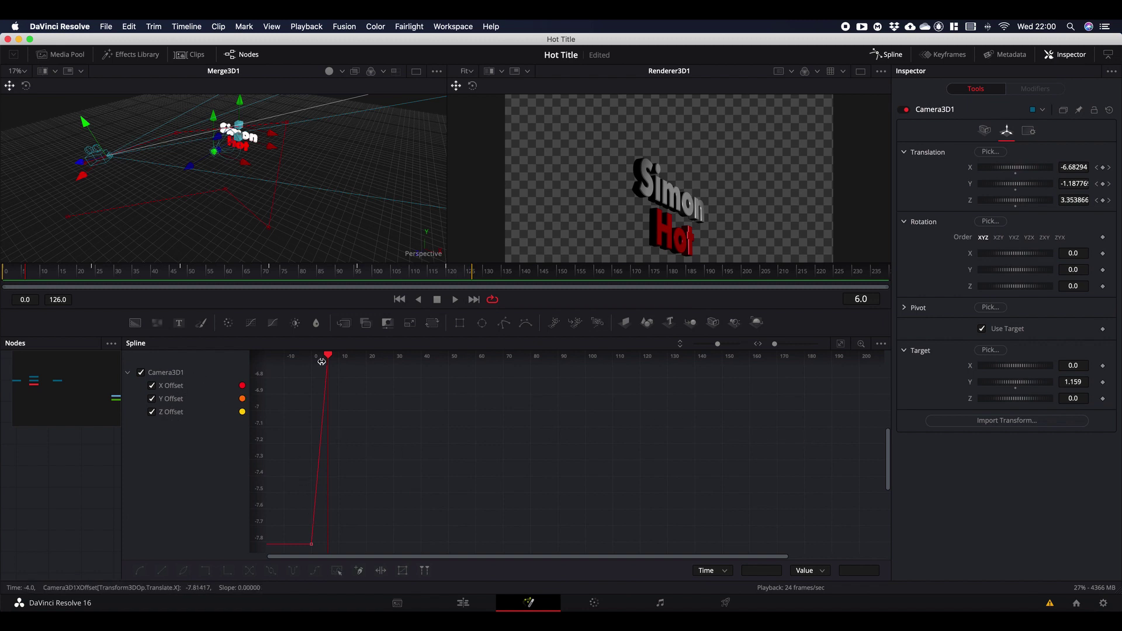
{"action": "left_click", "coordinate": [841, 344]}
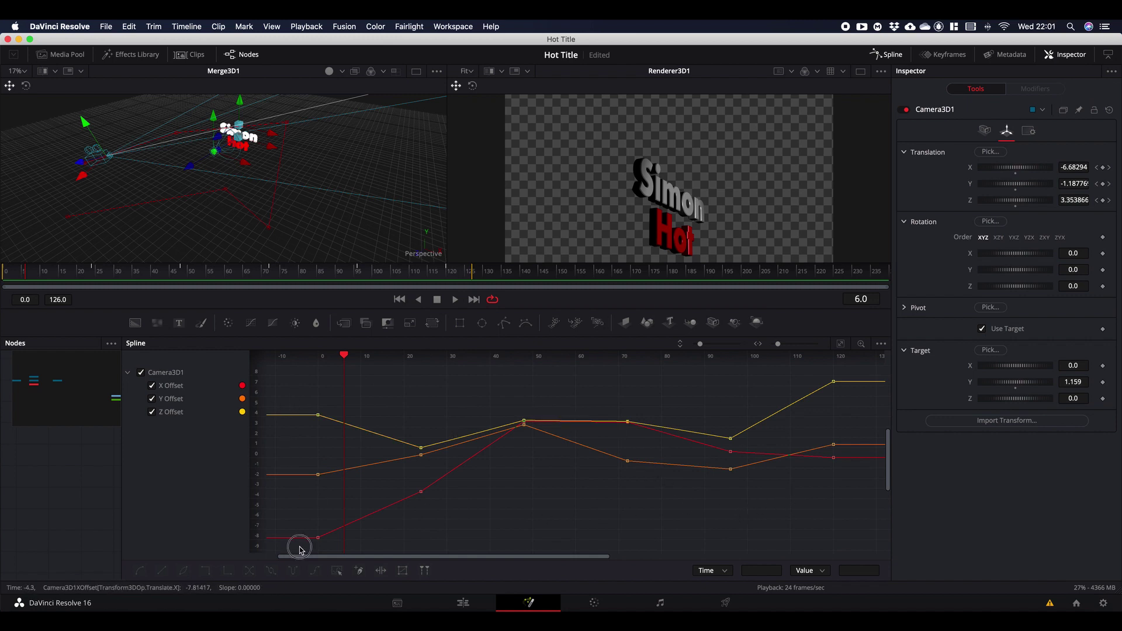
Step: Smooth all keyframes on Camera3D1's X, Y and Z Offset curves and play back the camera move
{"action": "left_click_drag", "start_coordinate": [299, 548], "coordinate": [866, 369]}
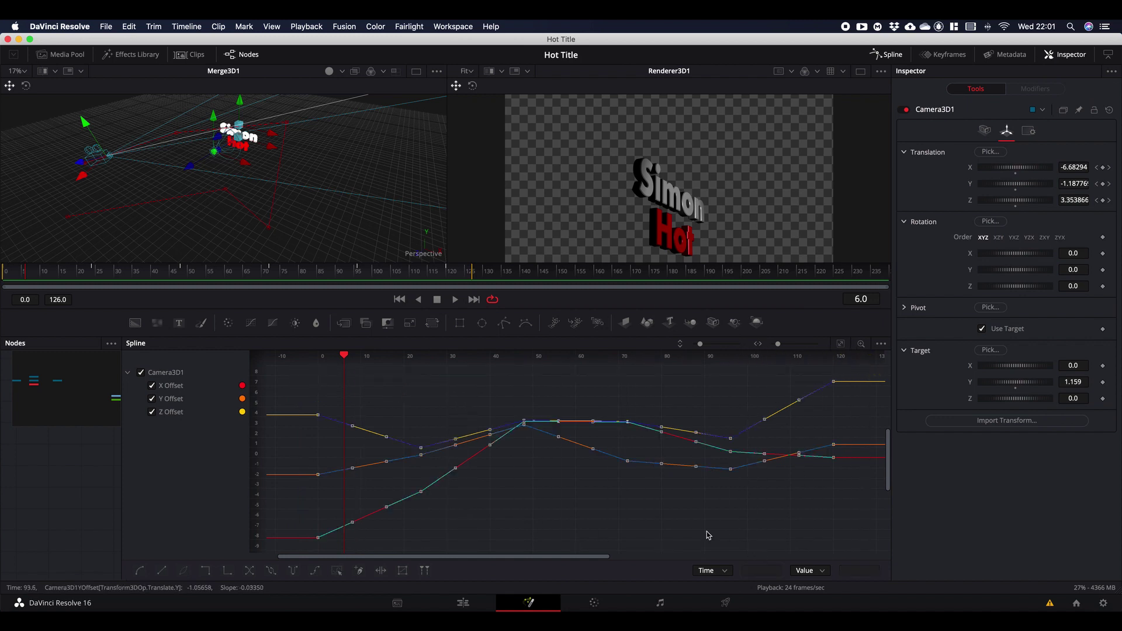
{"action": "key", "text": "shift+s"}
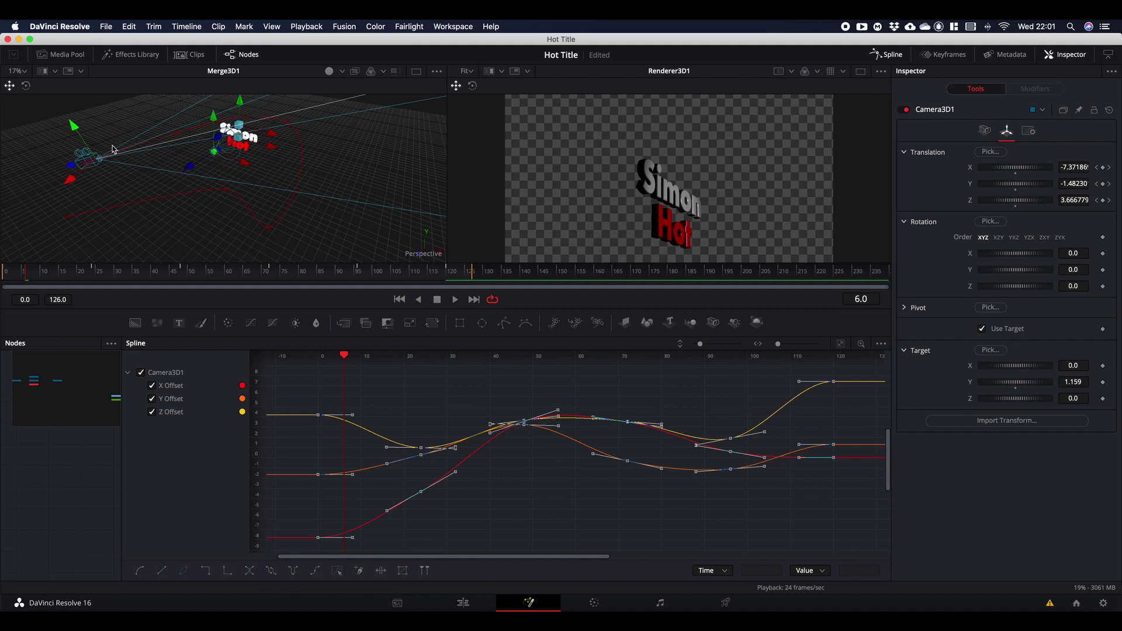
{"action": "left_click", "coordinate": [888, 55]}
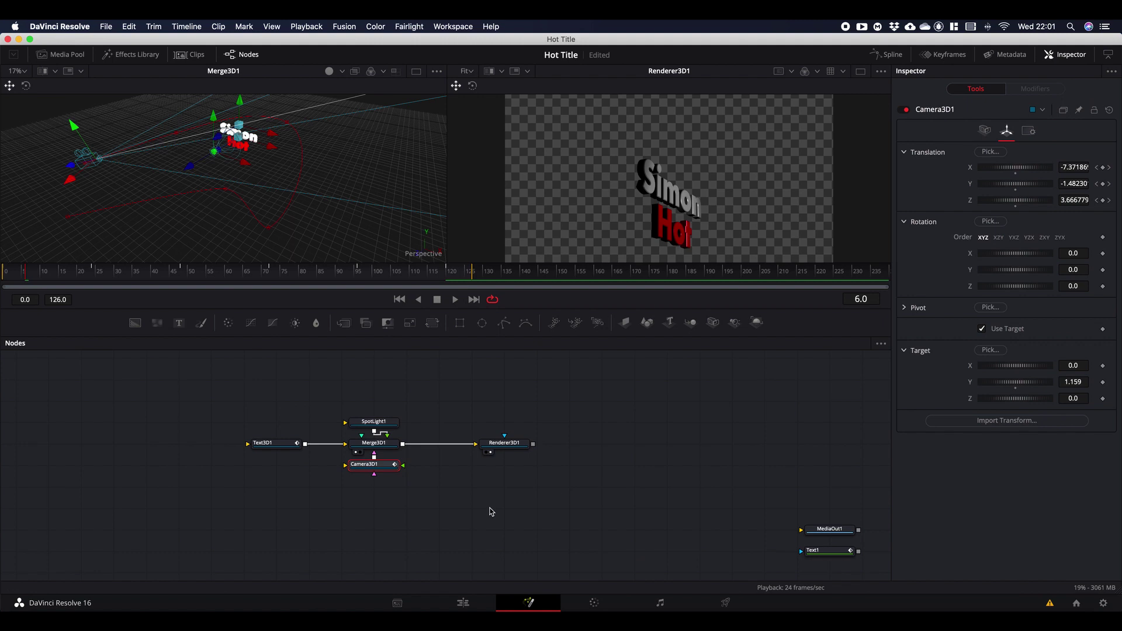
{"action": "key", "text": "space"}
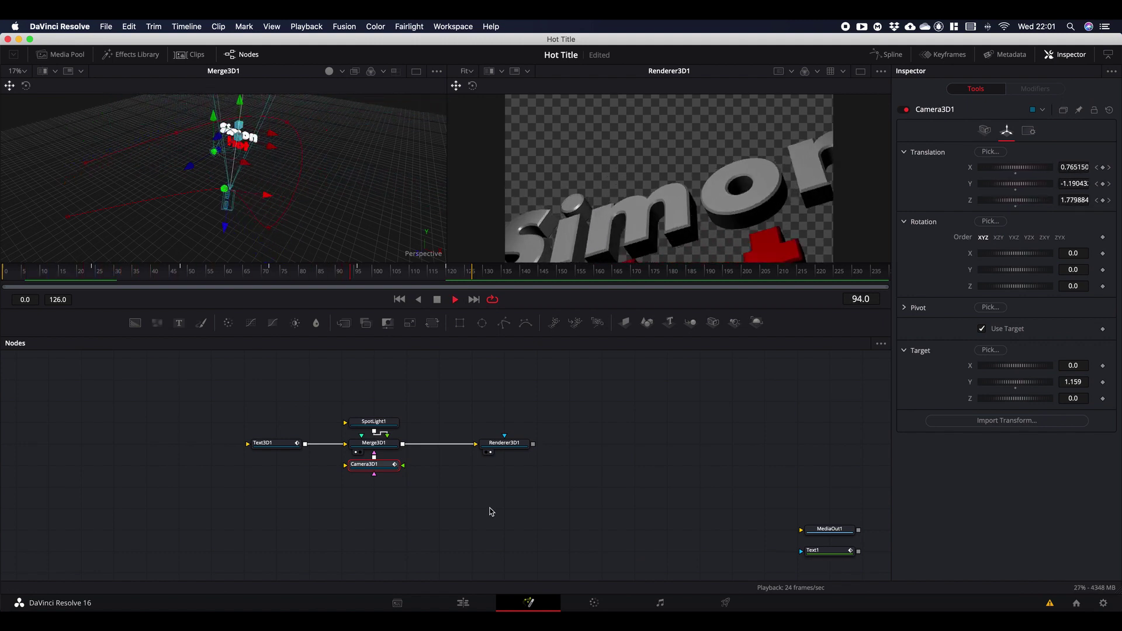
{"action": "key", "text": "space"}
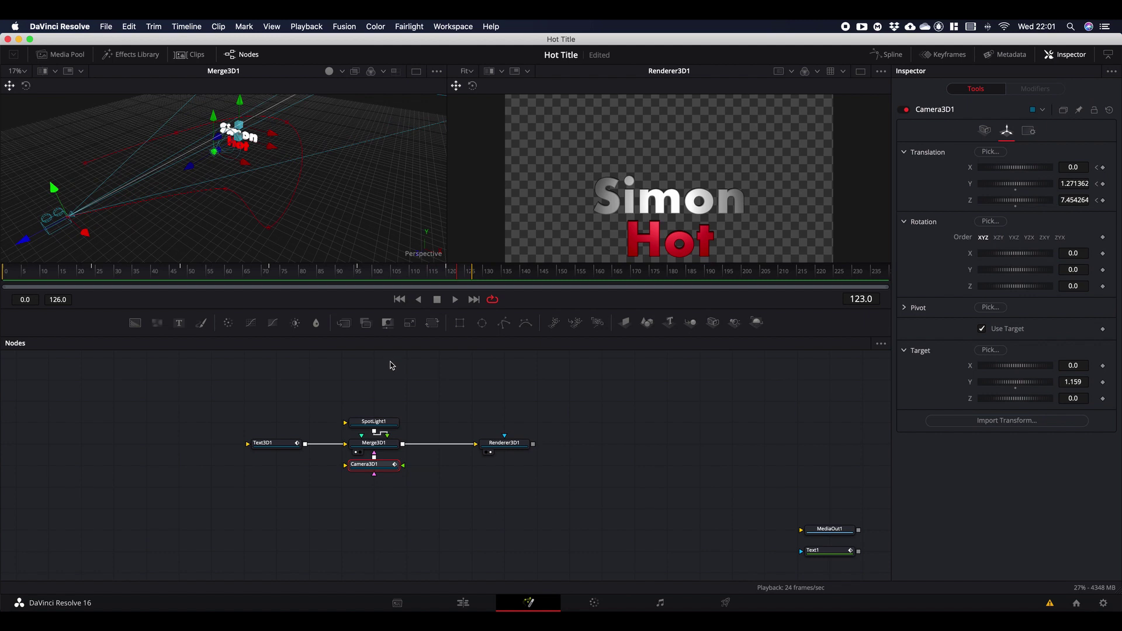
Step: Animate SpotLight1's translation group with keyframes at frame 120
{"action": "left_click", "coordinate": [377, 424]}
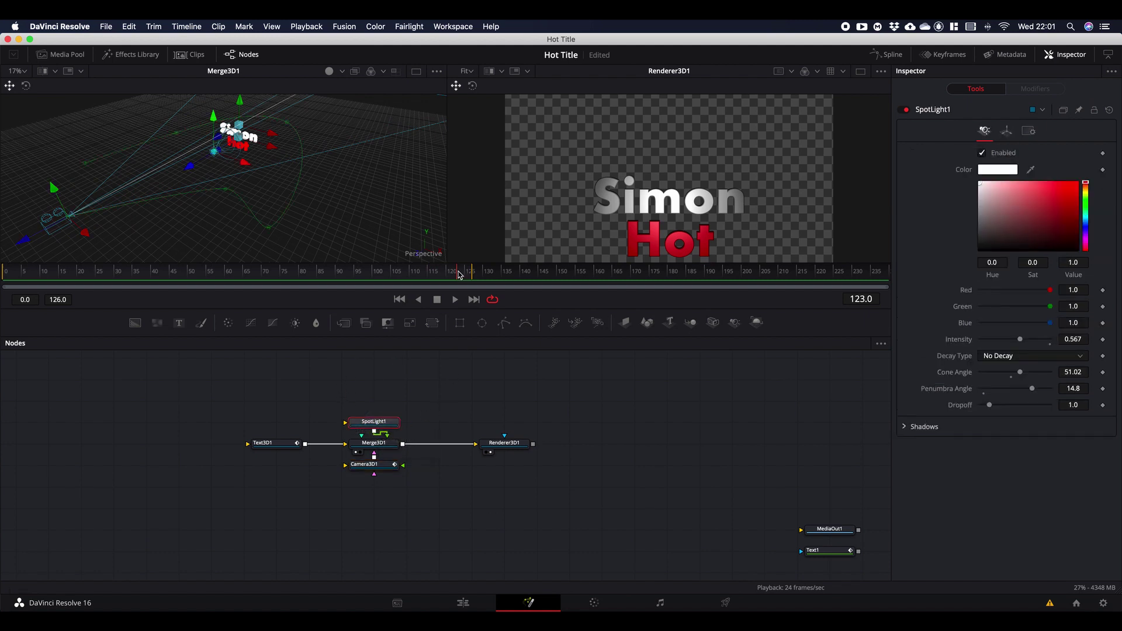
{"action": "left_click_drag", "start_coordinate": [458, 275], "coordinate": [448, 274]}
{"action": "left_click", "coordinate": [1006, 132]}
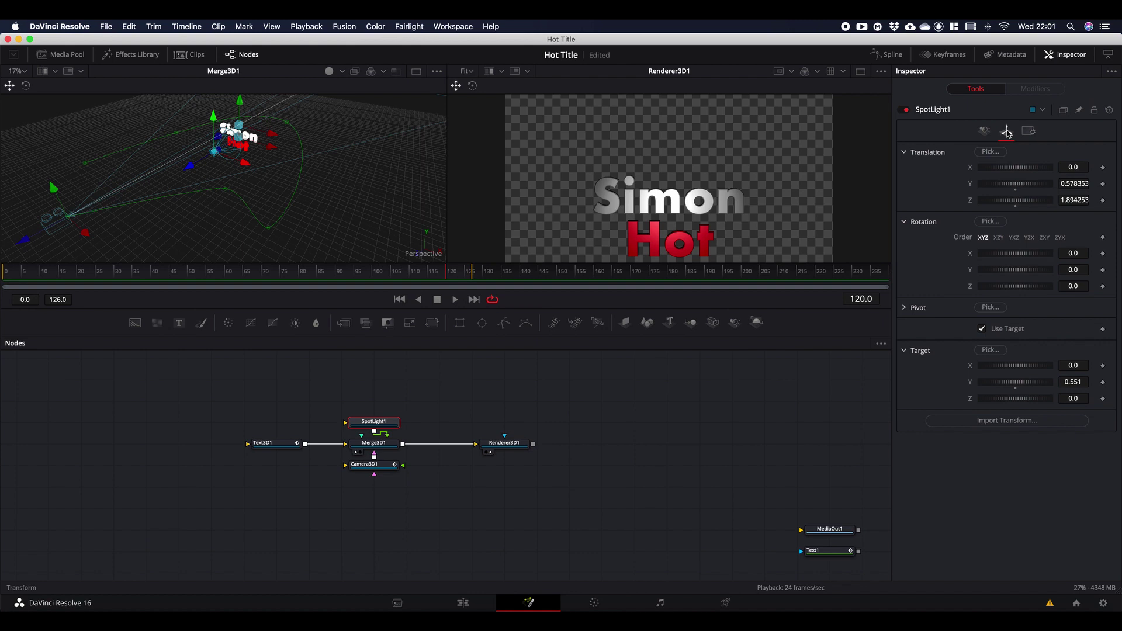
{"action": "right_click", "coordinate": [920, 154]}
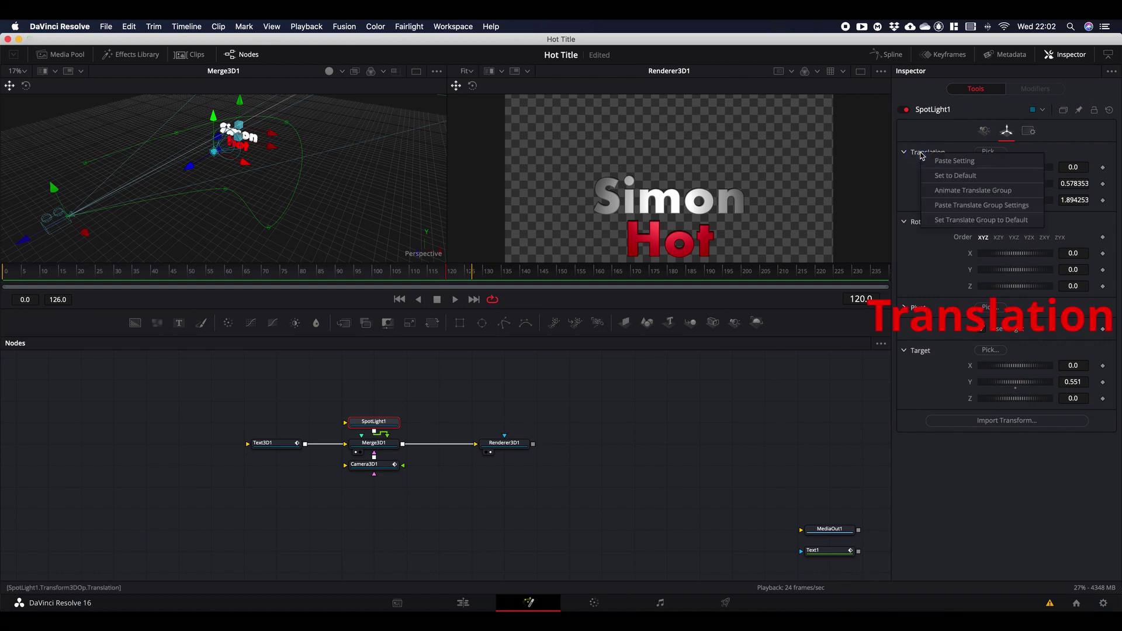
{"action": "left_click", "coordinate": [947, 191]}
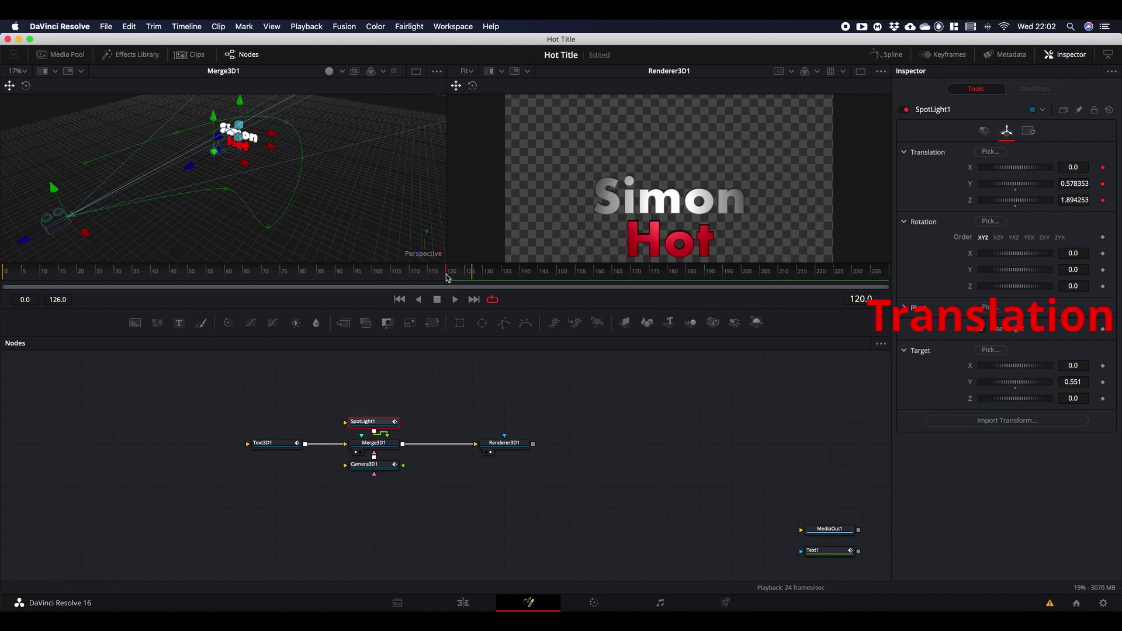
Step: Move SpotLight1 sideways from the title at frame 0
{"action": "left_click_drag", "start_coordinate": [446, 278], "coordinate": [3, 275]}
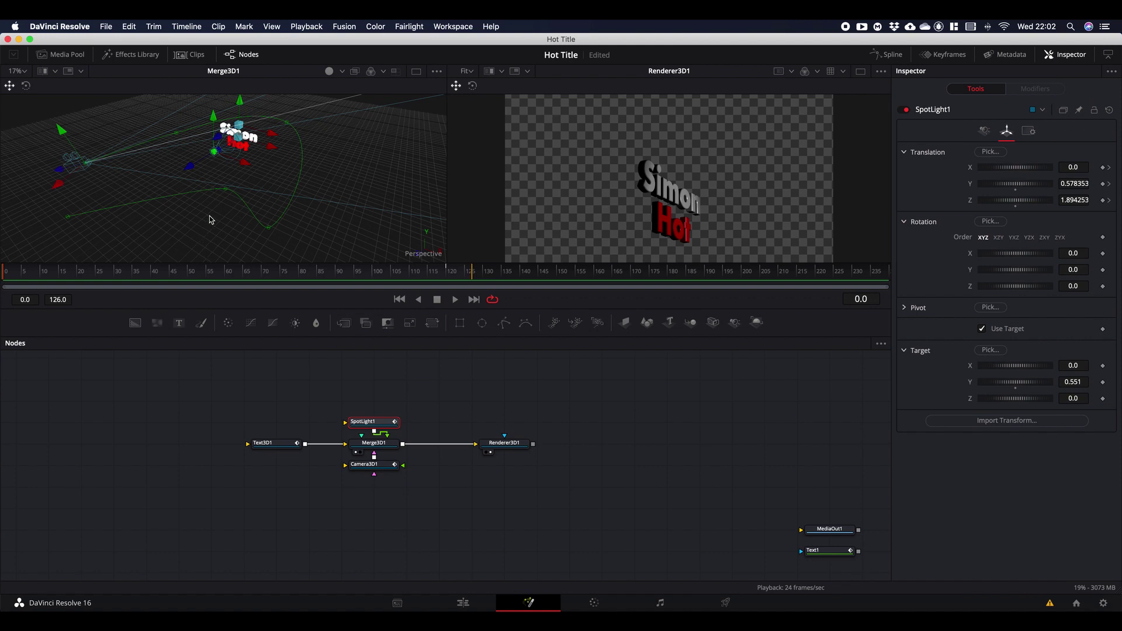
{"action": "left_click_drag", "start_coordinate": [209, 215], "coordinate": [260, 215]}
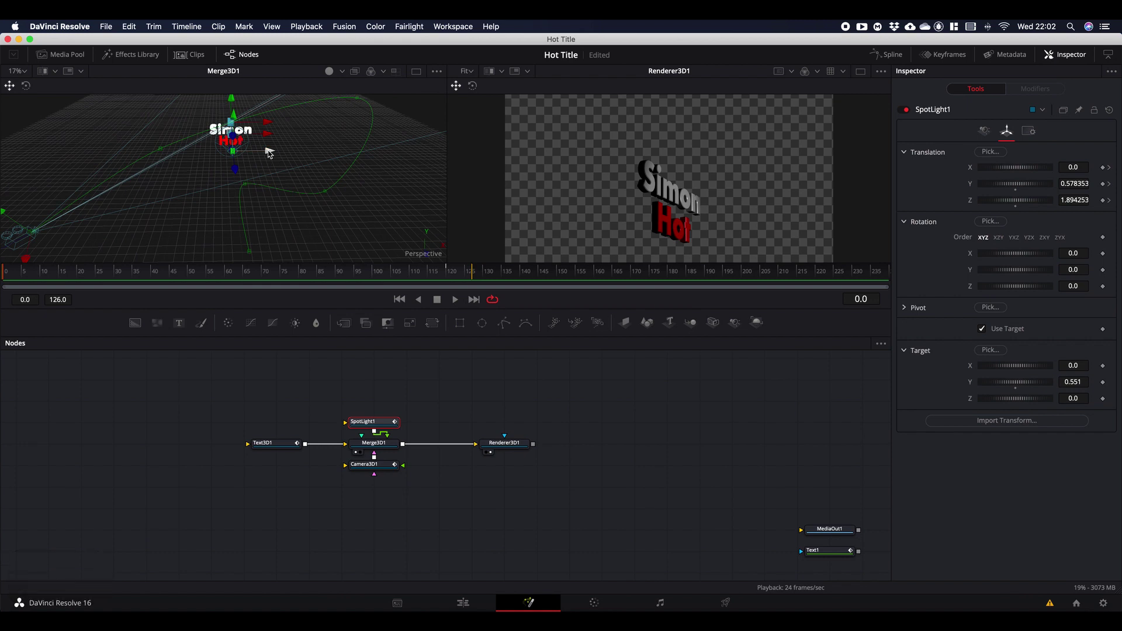
{"action": "left_click_drag", "start_coordinate": [268, 153], "coordinate": [255, 70]}
Step: Keyframe SpotLight1 at about frames 24 and 47, and at about X -2.37, Y 1.07, Z 3.33 at frame 72
{"action": "left_click", "coordinate": [91, 271]}
{"action": "left_click", "coordinate": [178, 272]}
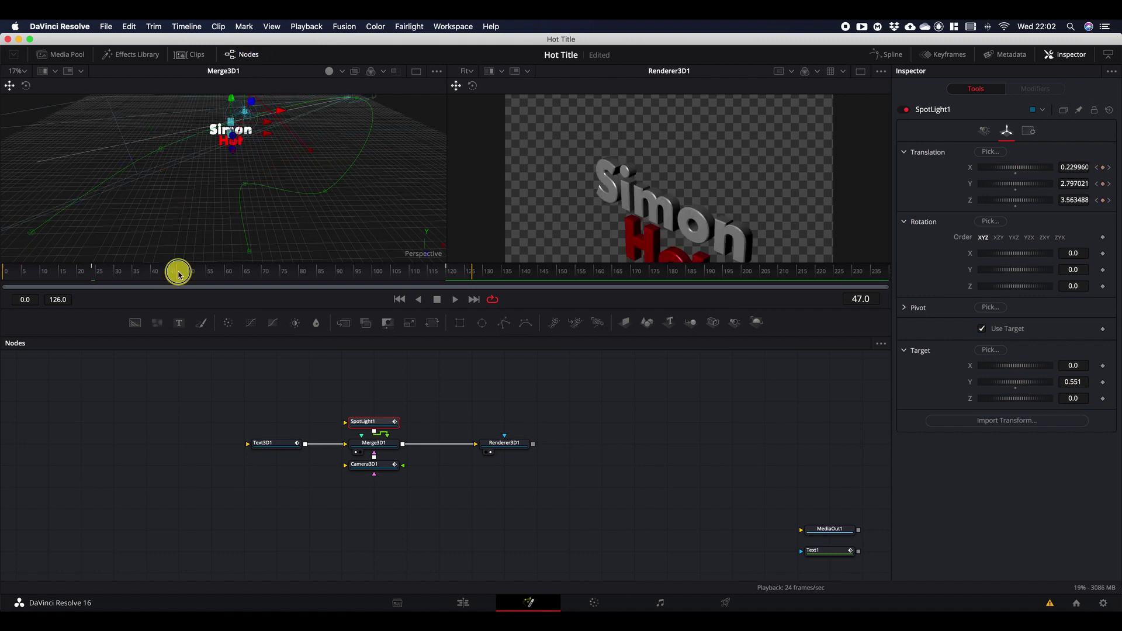
{"action": "left_click_drag", "start_coordinate": [280, 137], "coordinate": [80, 179]}
{"action": "left_click_drag", "start_coordinate": [121, 168], "coordinate": [149, 160]}
{"action": "left_click", "coordinate": [270, 273]}
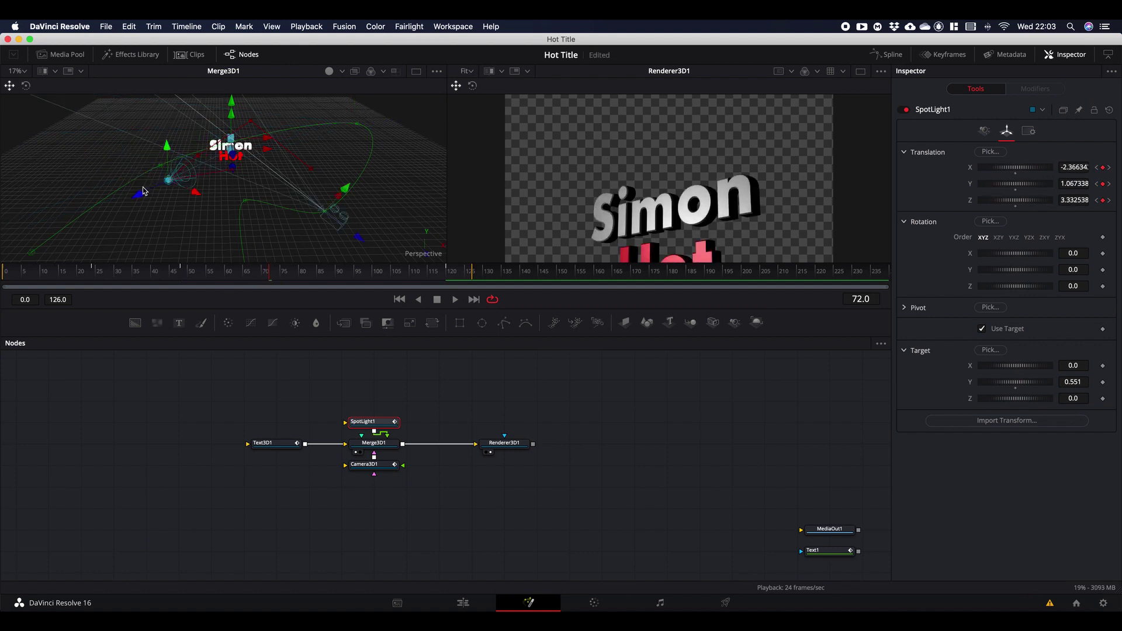
Step: Keyframe SpotLight1 at frame 96 at about X 5.13, Z 5.78 and play back the animation
{"action": "left_click", "coordinate": [358, 275]}
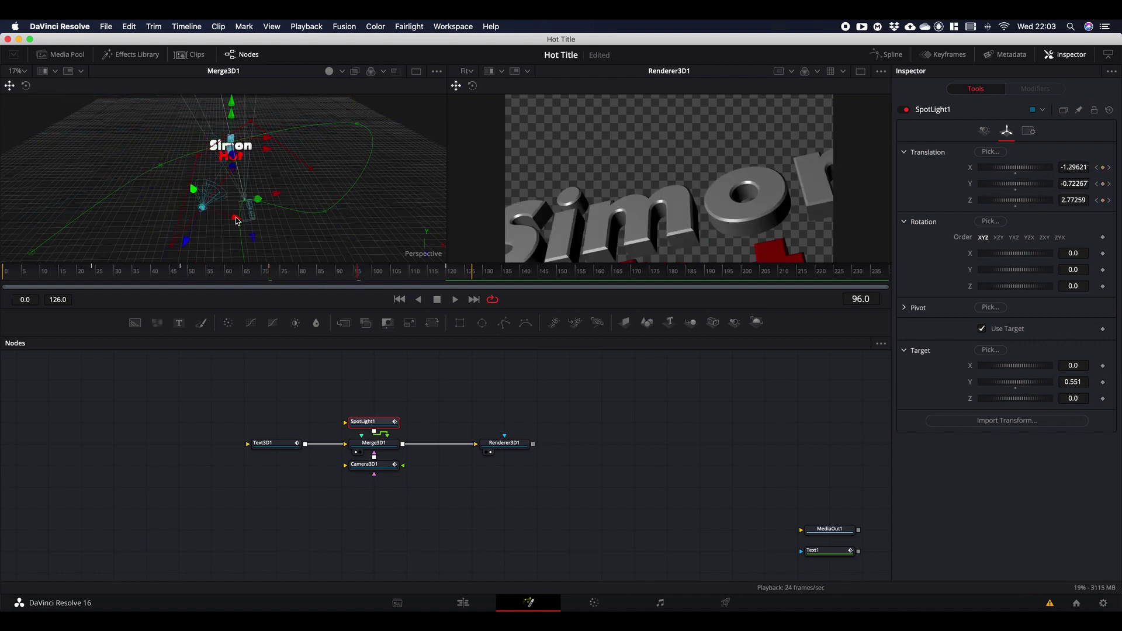
{"action": "left_click_drag", "start_coordinate": [237, 221], "coordinate": [447, 229]}
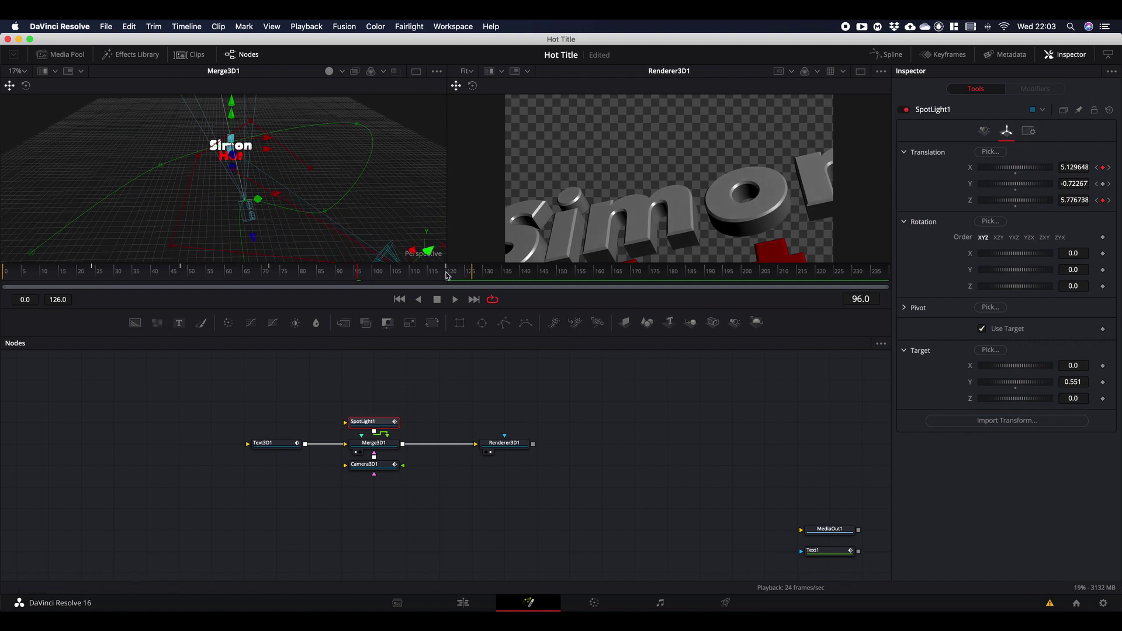
{"action": "left_click", "coordinate": [447, 274]}
{"action": "key", "text": "space"}
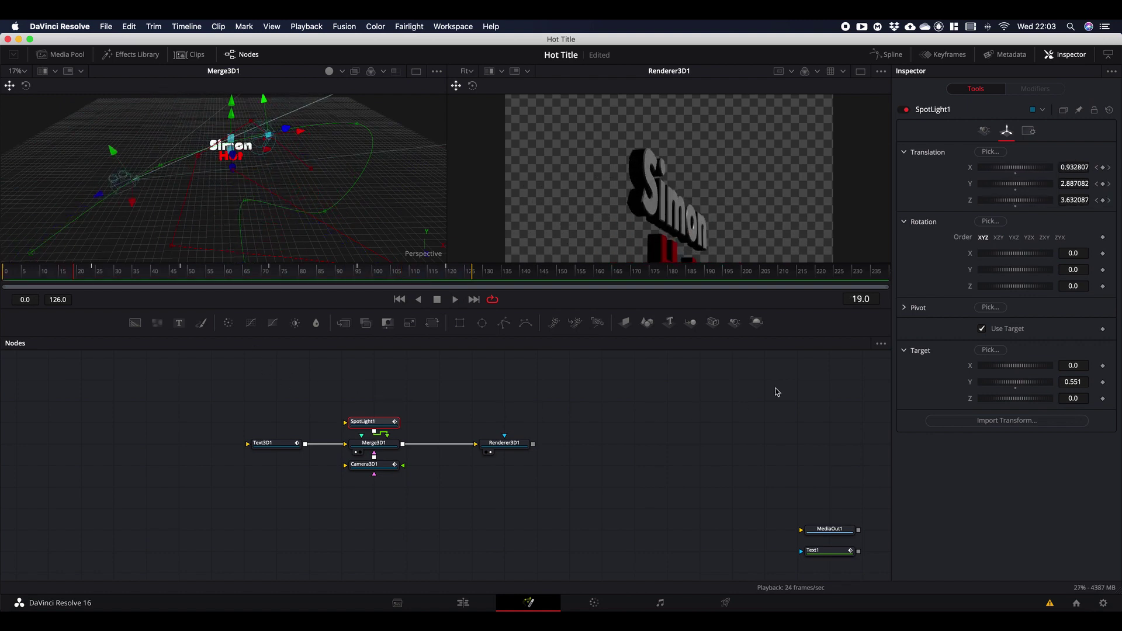
Step: Smooth all keyframes on SpotLight1's X, Y and Z Offset curves
{"action": "left_click", "coordinate": [888, 56]}
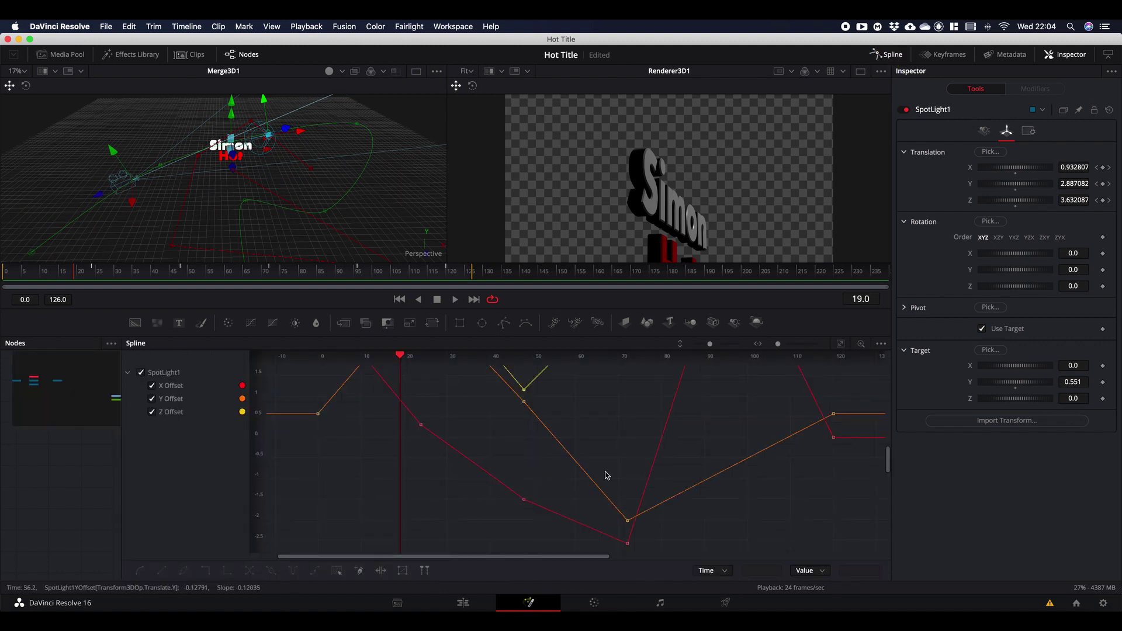
{"action": "left_click", "coordinate": [841, 345]}
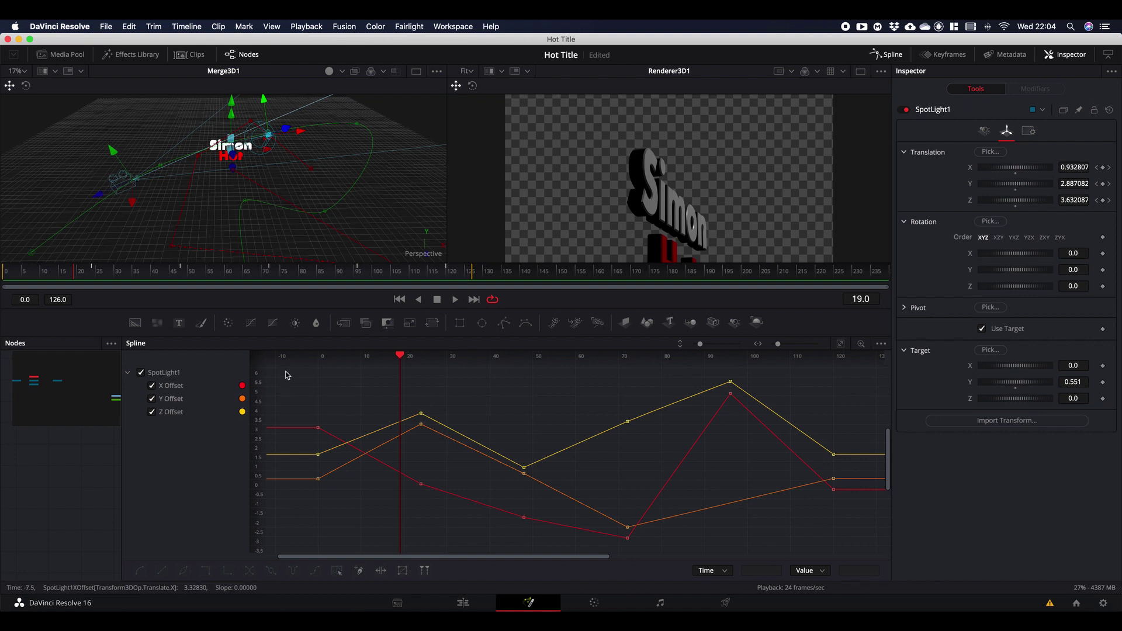
{"action": "left_click_drag", "start_coordinate": [286, 371], "coordinate": [854, 541]}
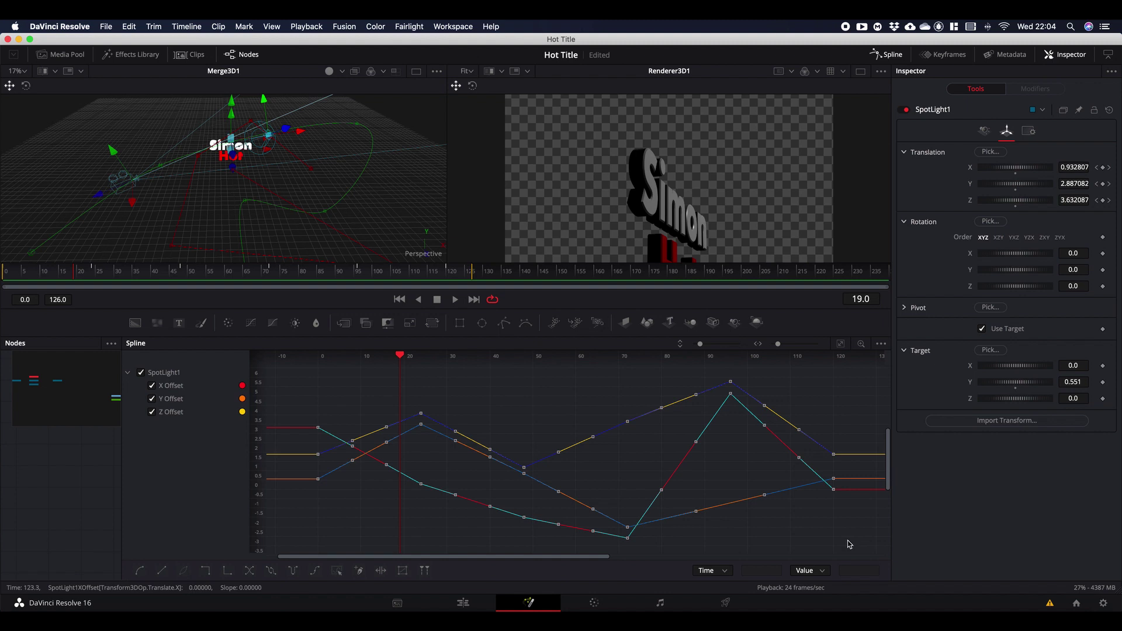
{"action": "key", "text": "shift+s"}
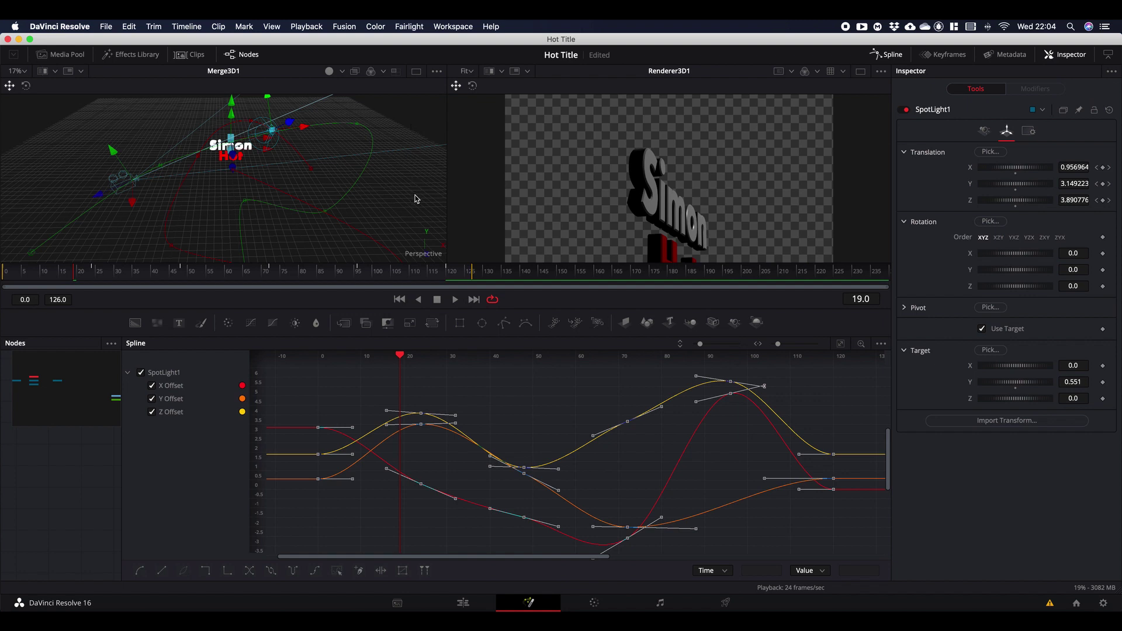
{"action": "left_click", "coordinate": [887, 54]}
Step: Play back the title with the moving spot light, stop at frame 120 and save the project
{"action": "key", "text": "space"}
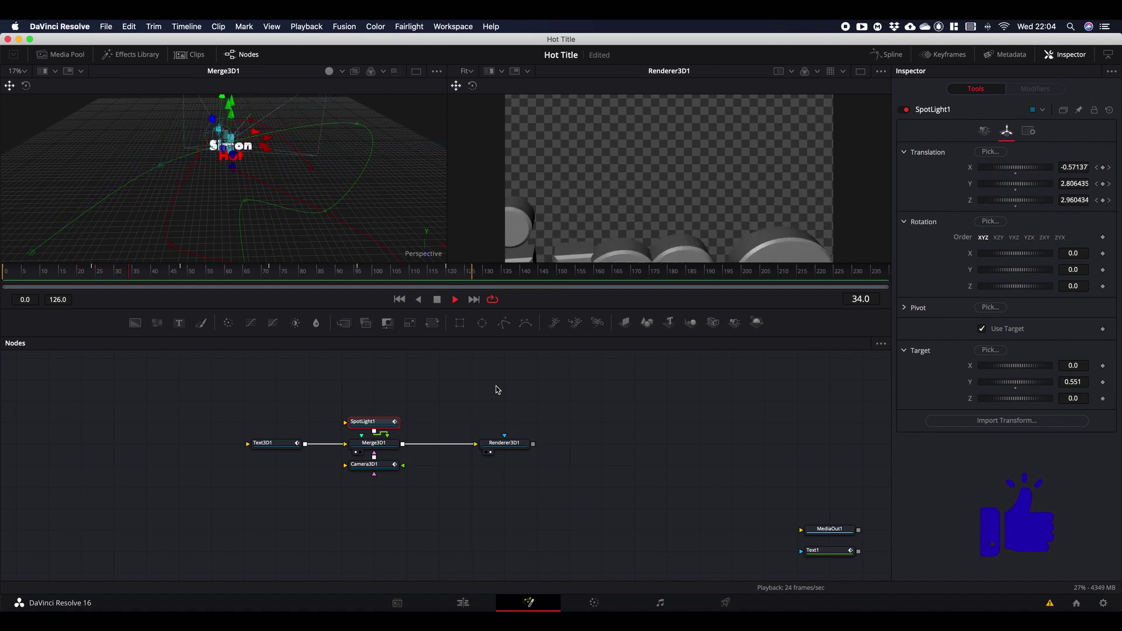
{"action": "key", "text": "space"}
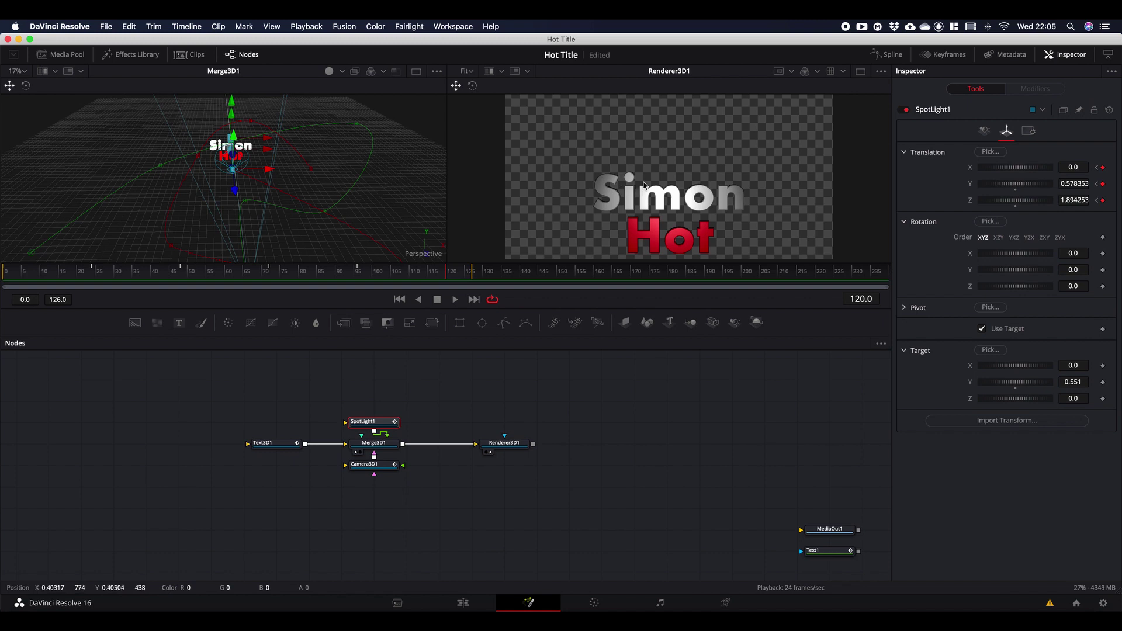
{"action": "key", "text": "super+s"}
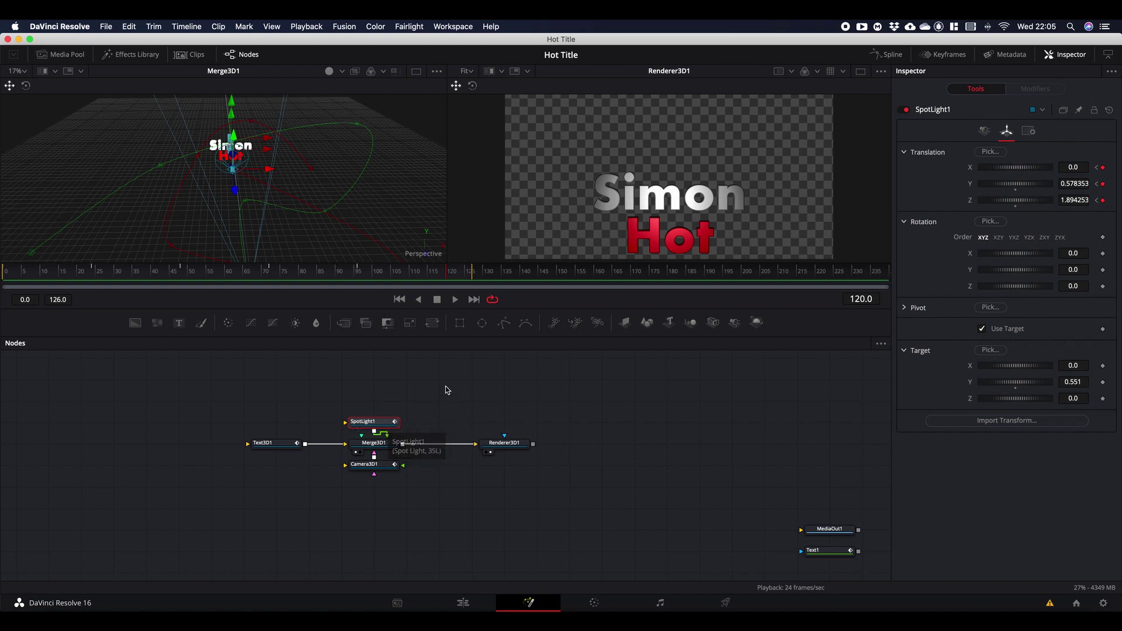
Step: Add a Shape 3D node set to Cylinder and connect it to Merge3D1, moving the SpotLight1 node aside
{"action": "left_click_drag", "start_coordinate": [381, 425], "coordinate": [407, 420]}
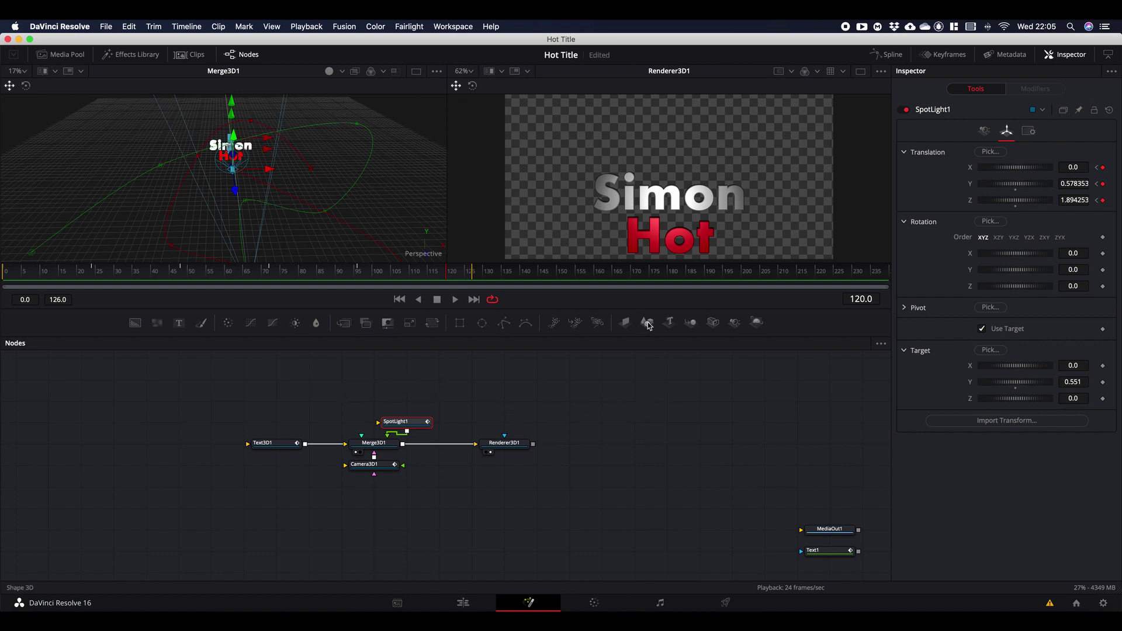
{"action": "left_click_drag", "start_coordinate": [648, 325], "coordinate": [301, 409]}
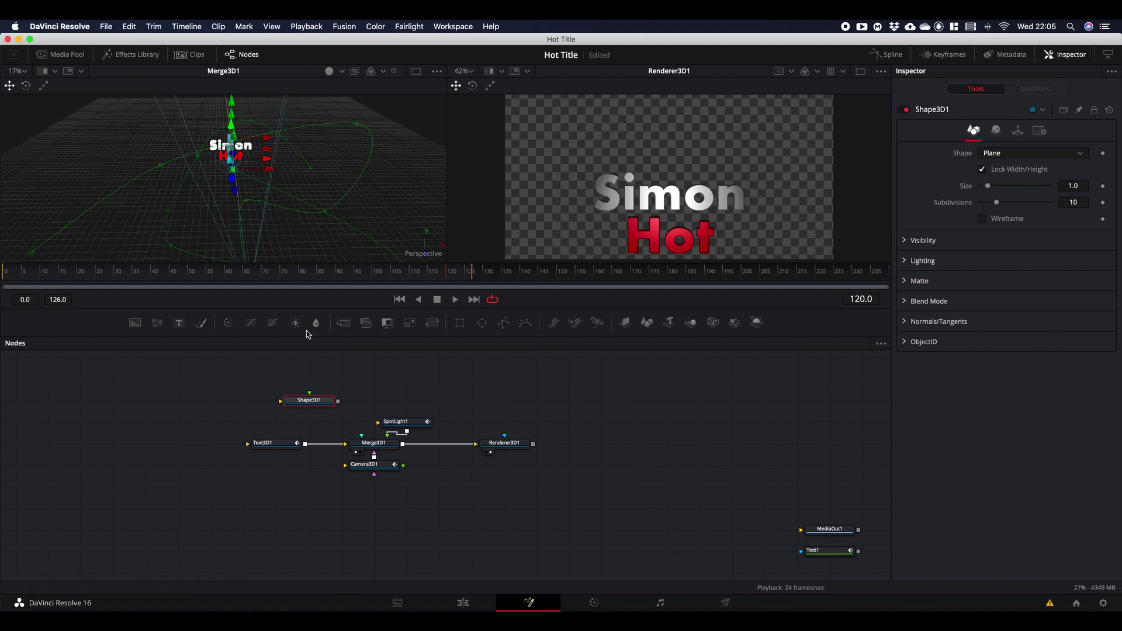
{"action": "left_click", "coordinate": [316, 402]}
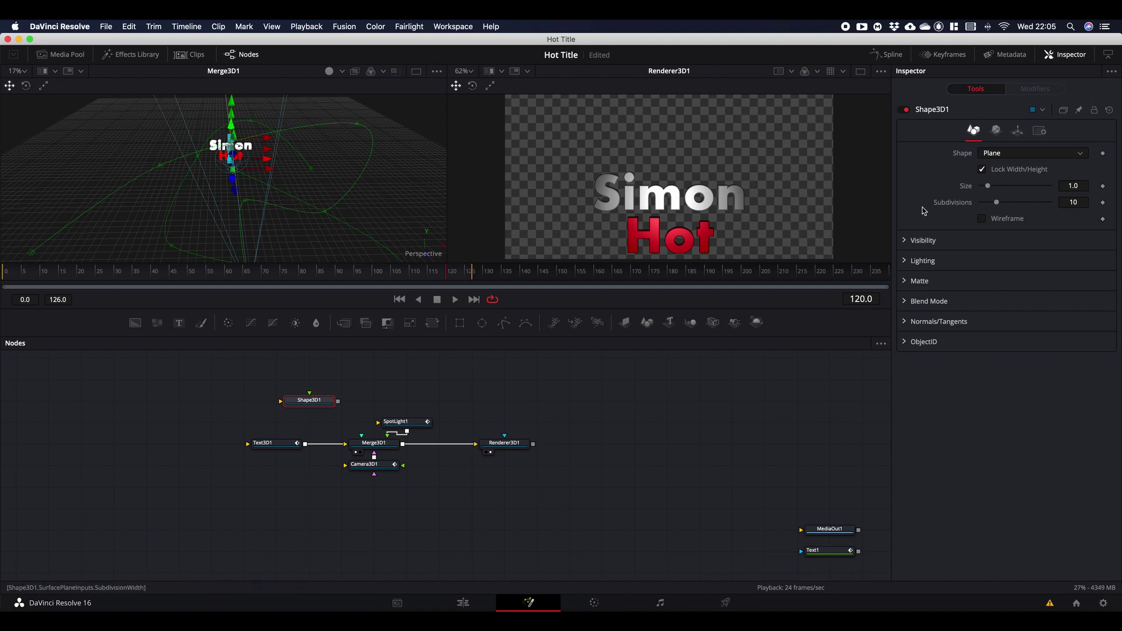
{"action": "left_click", "coordinate": [999, 154]}
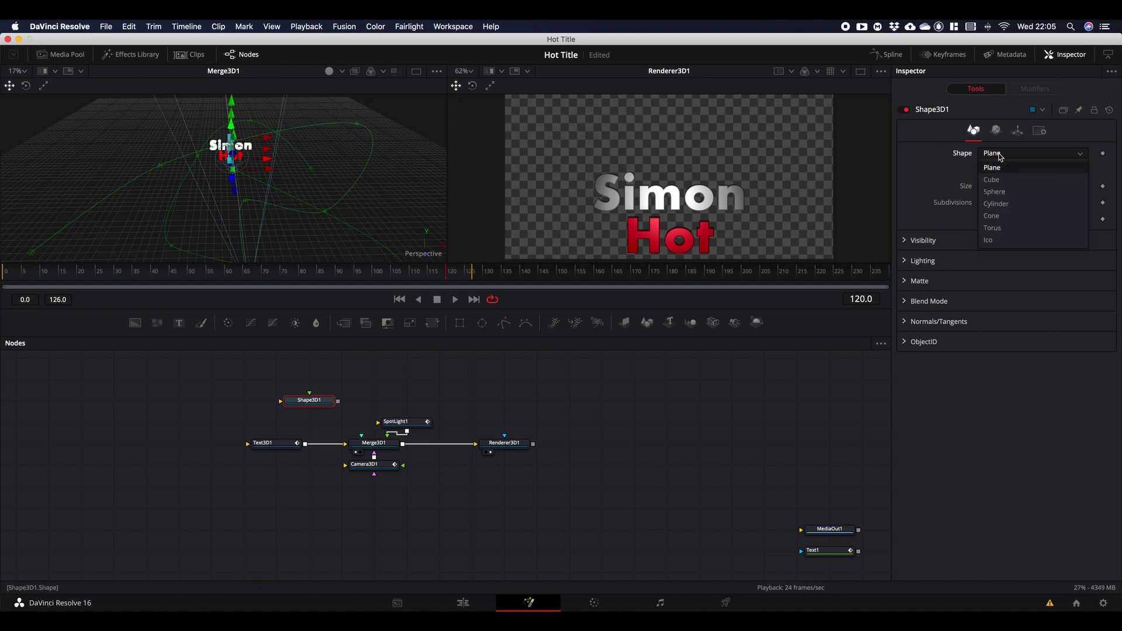
{"action": "left_click", "coordinate": [997, 204]}
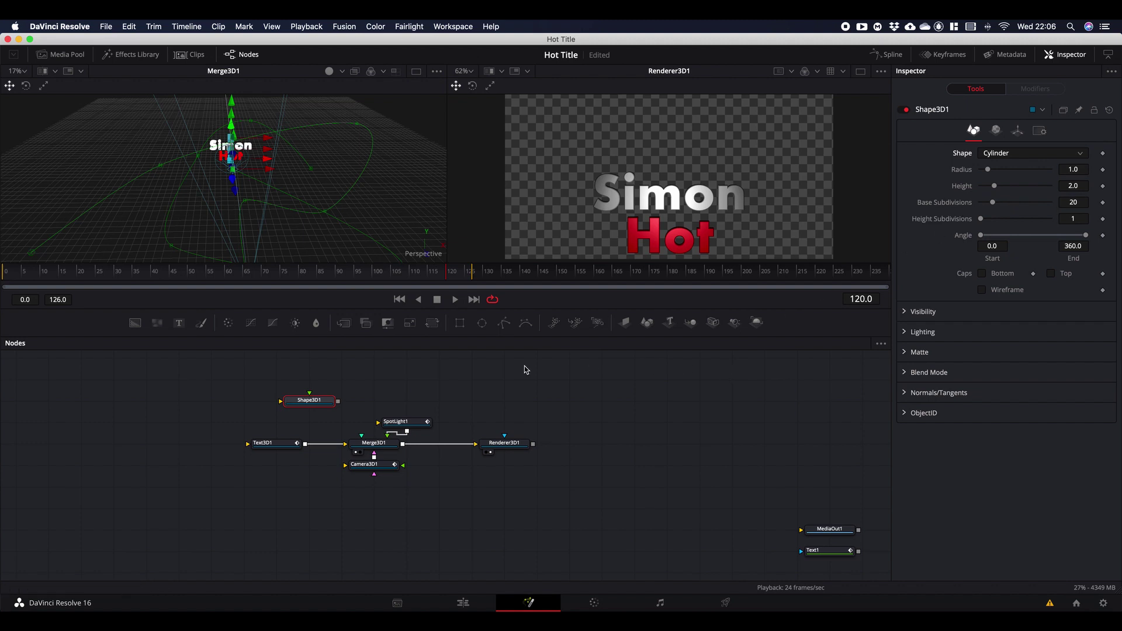
{"action": "left_click_drag", "start_coordinate": [337, 401], "coordinate": [367, 442]}
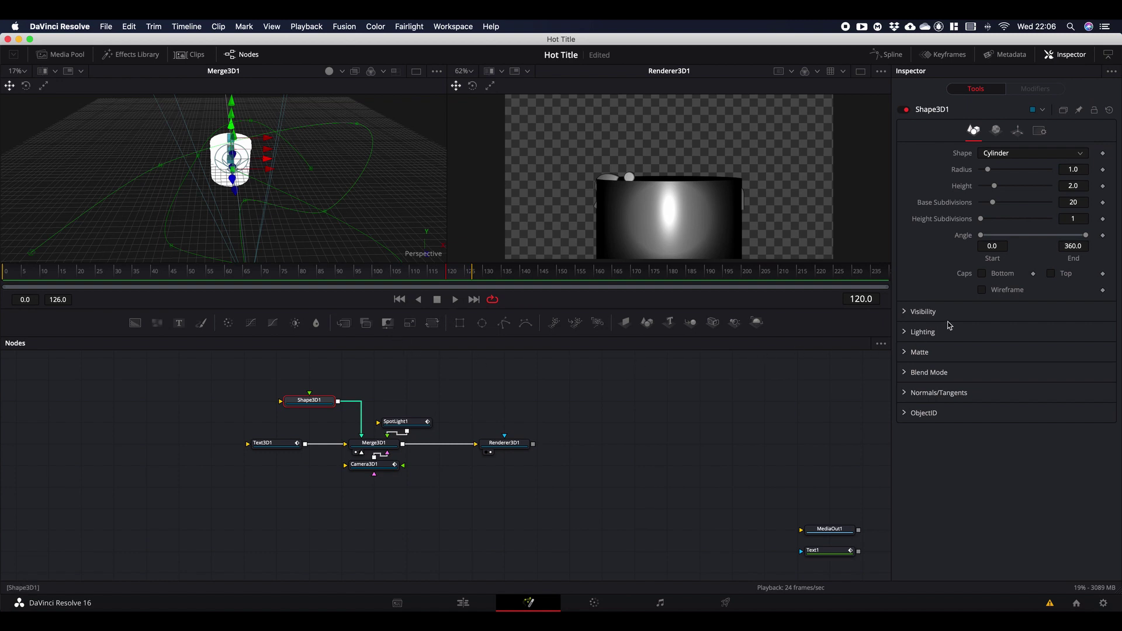
Step: Rotate the Shape3D1 cylinder to 90 degrees on X
{"action": "left_click", "coordinate": [1018, 132]}
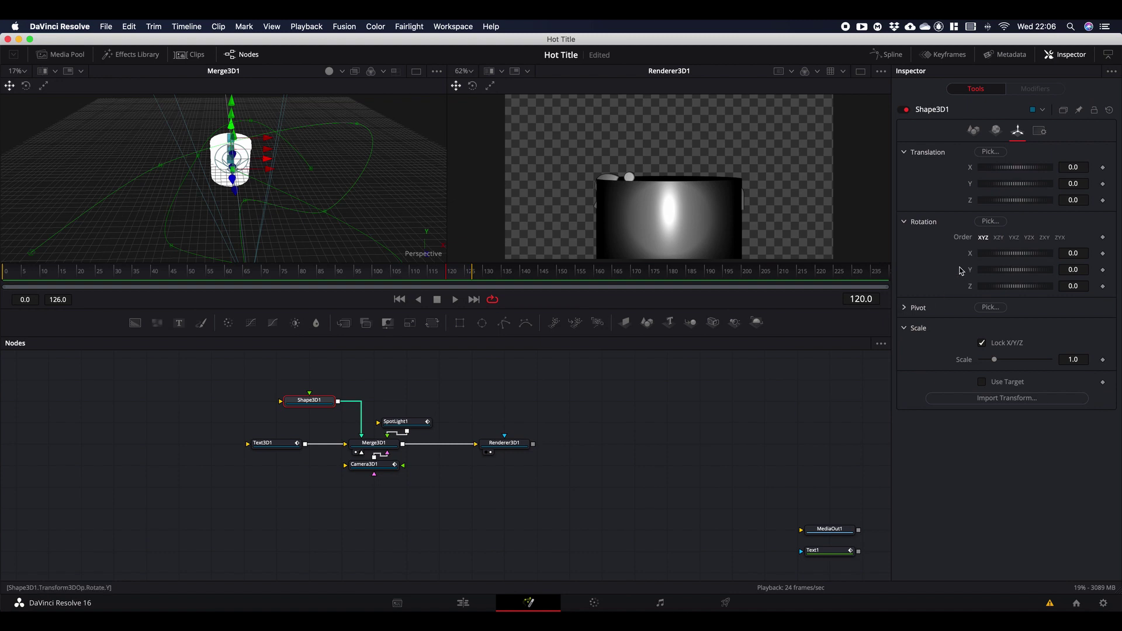
{"action": "left_click_drag", "start_coordinate": [1026, 256], "coordinate": [1035, 256]}
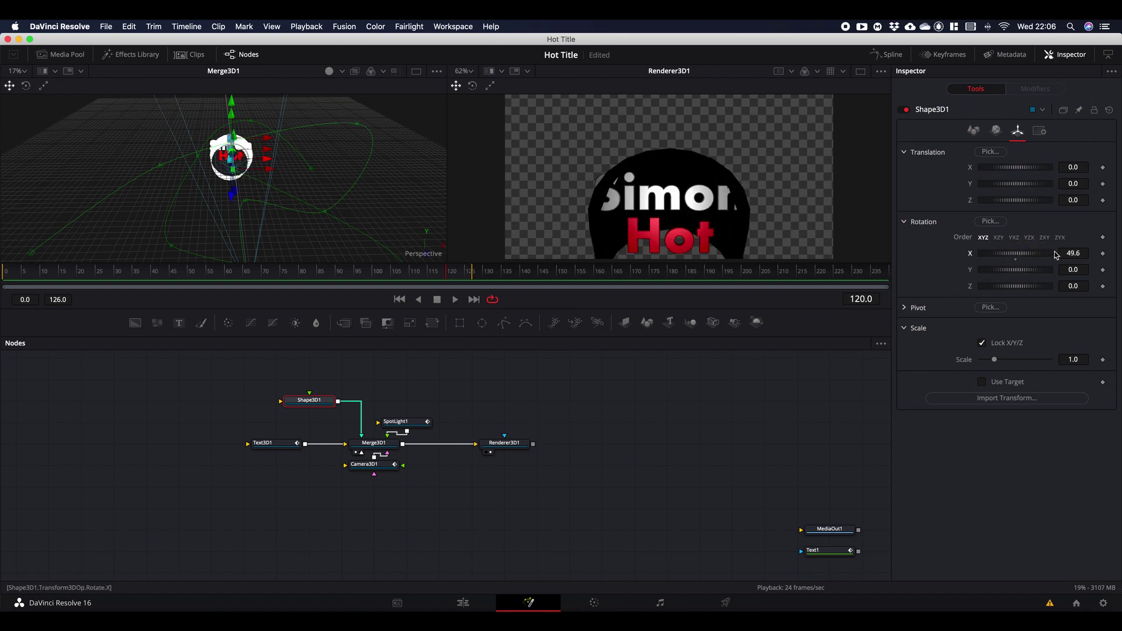
{"action": "left_click", "coordinate": [1068, 252]}
{"action": "key", "text": "Return"}
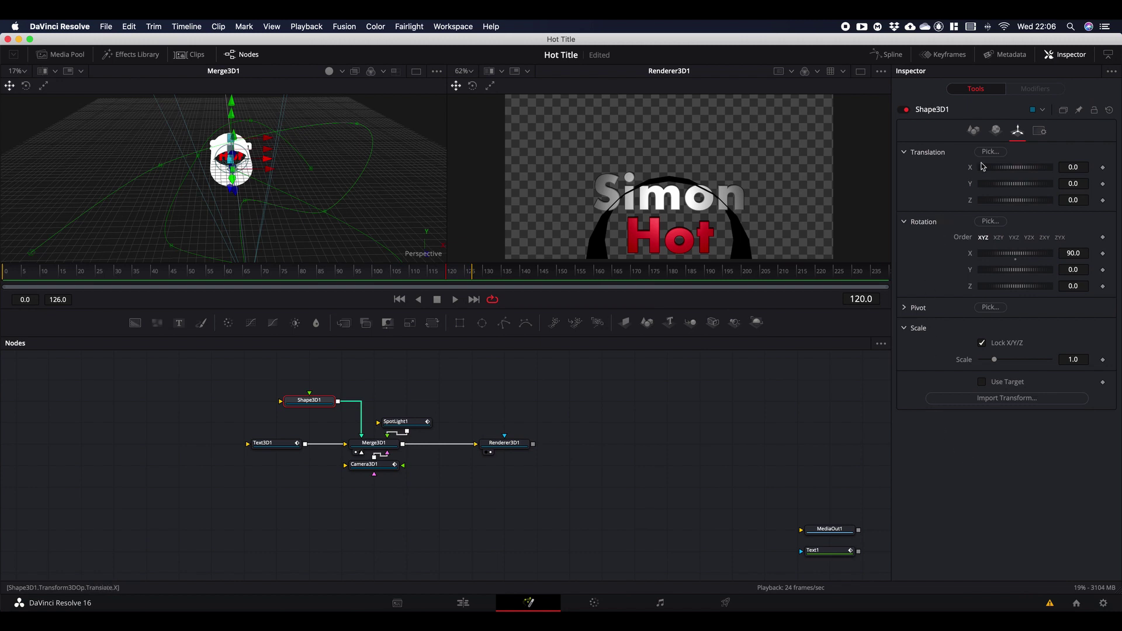
Step: Try the cylinder's Bottom and Top caps, leaving both switched off
{"action": "left_click", "coordinate": [974, 131]}
{"action": "left_click", "coordinate": [974, 132]}
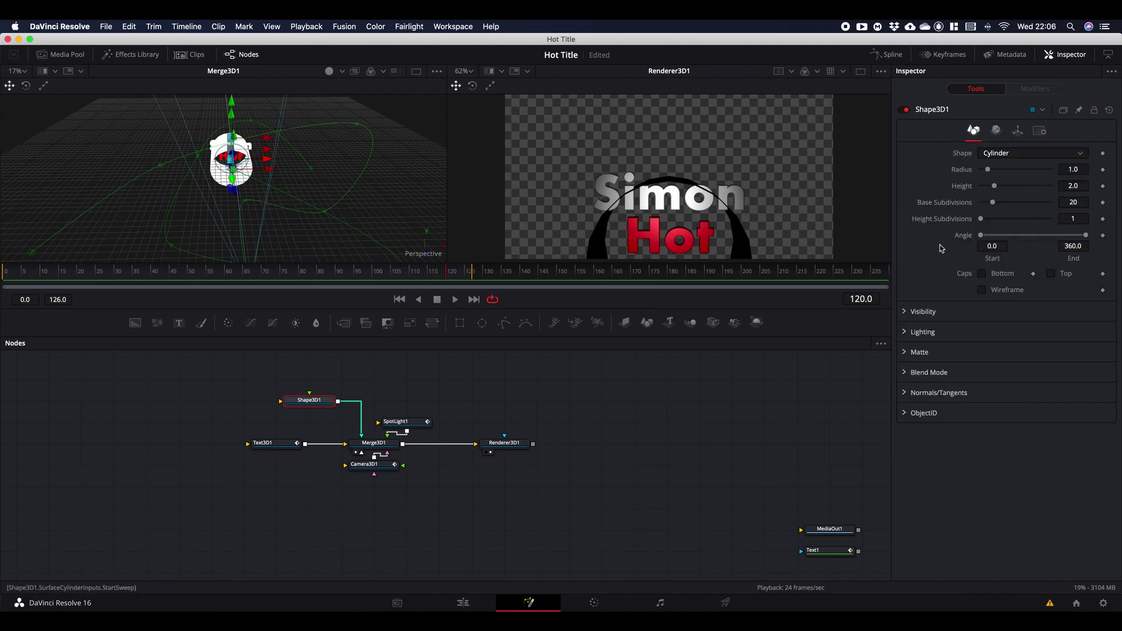
{"action": "left_click", "coordinate": [985, 275]}
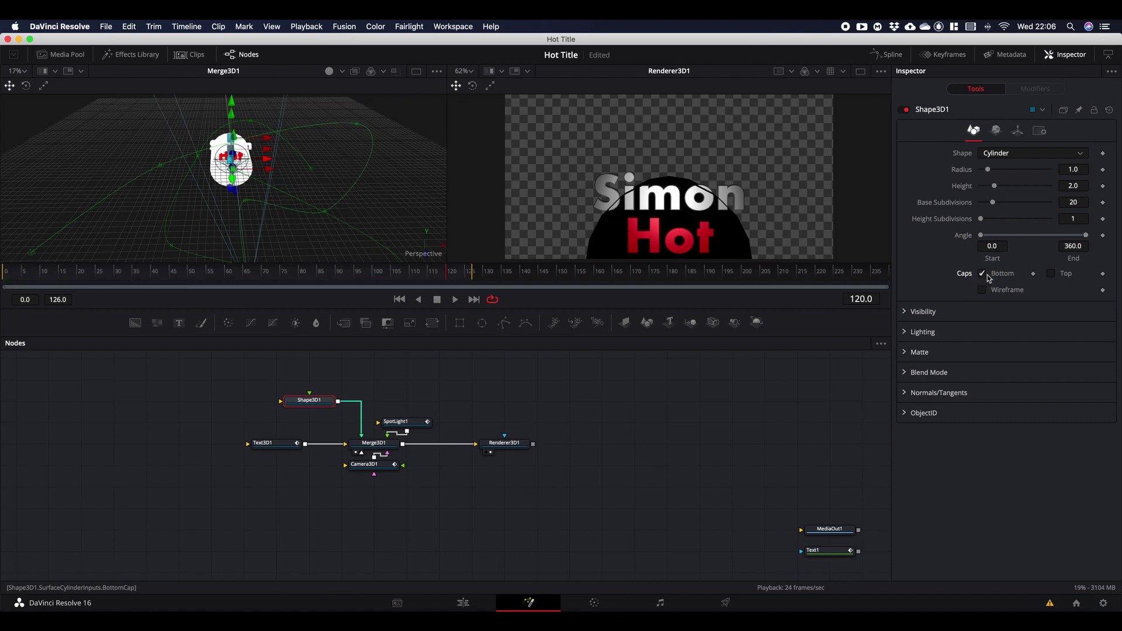
{"action": "left_click", "coordinate": [1052, 275]}
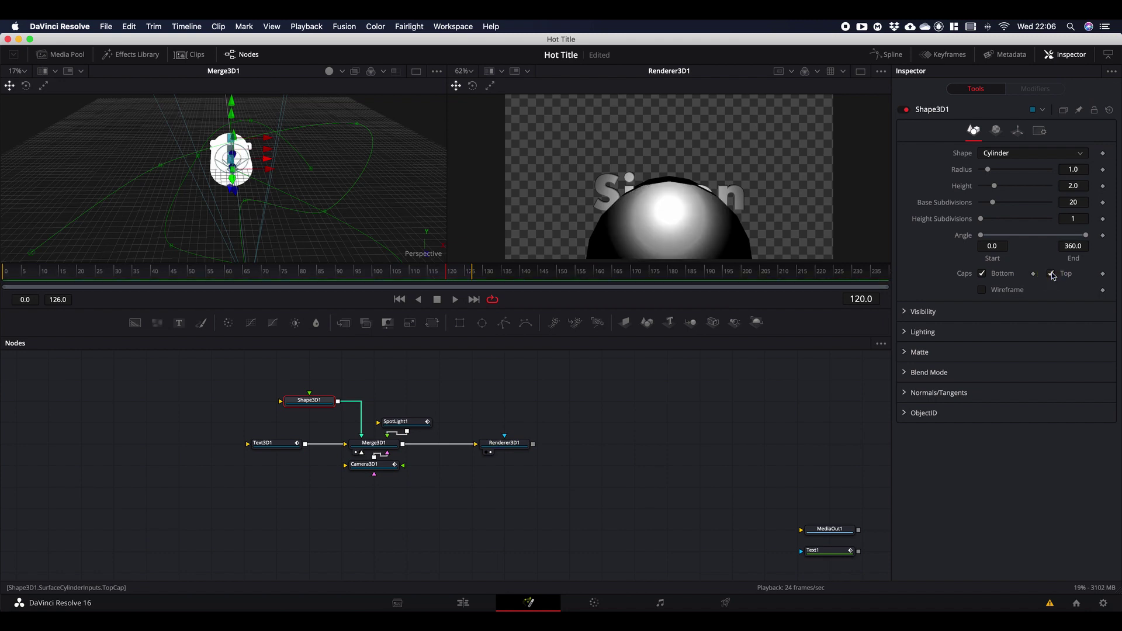
{"action": "left_click", "coordinate": [1052, 275]}
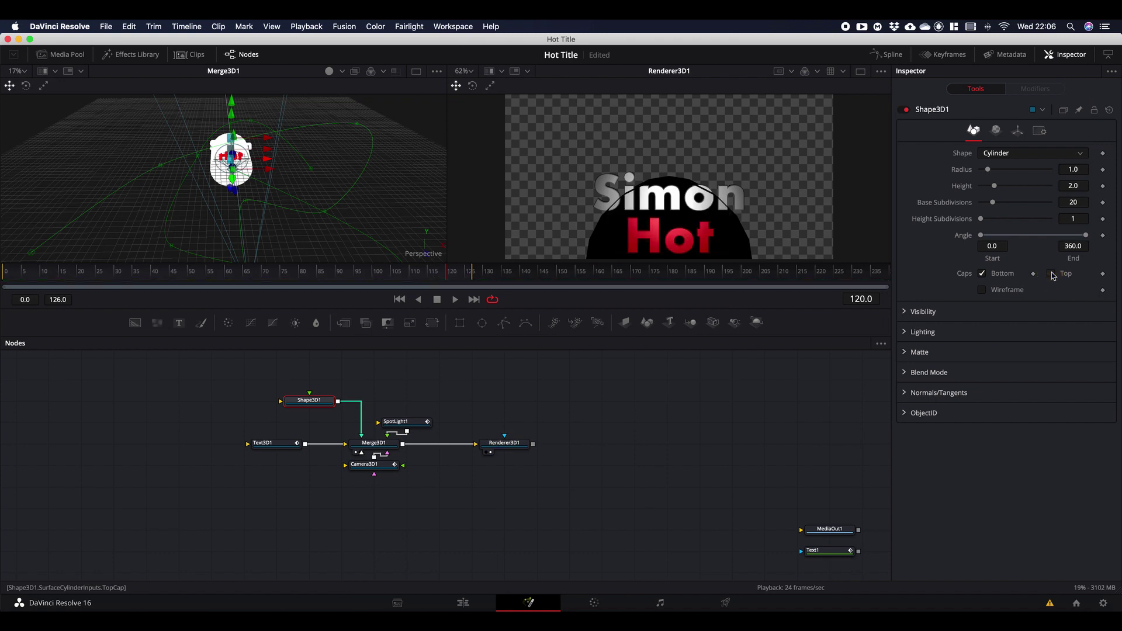
{"action": "left_click", "coordinate": [983, 275]}
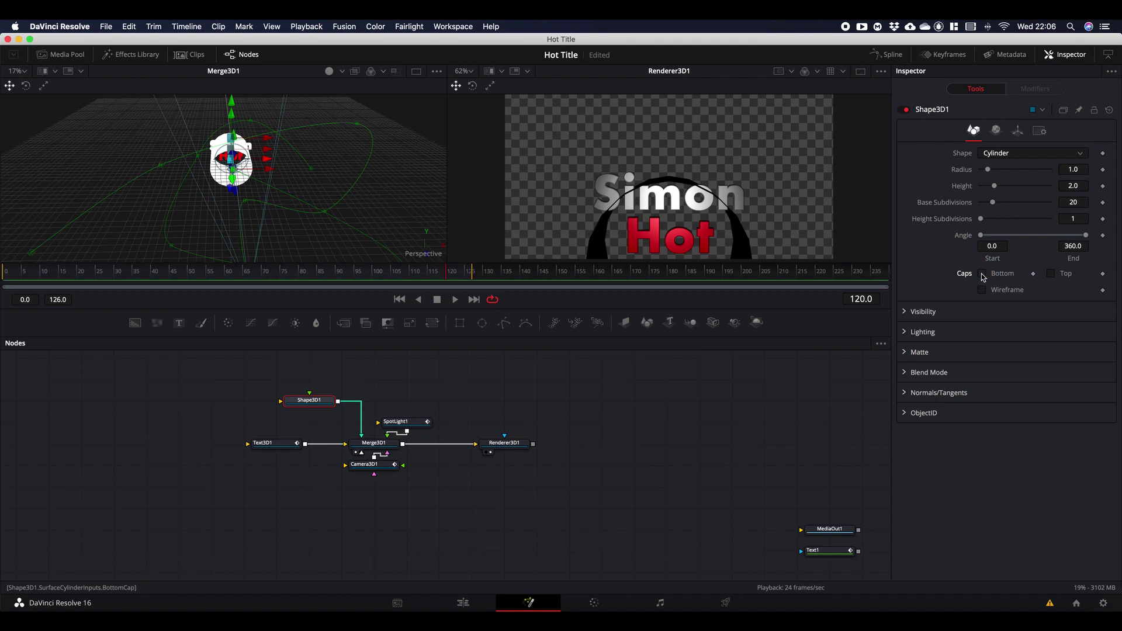
Step: Position the cylinder at X -0.522, Y 1.014 over the dot of the "i" and scale it to 0.112
{"action": "left_click", "coordinate": [1017, 132]}
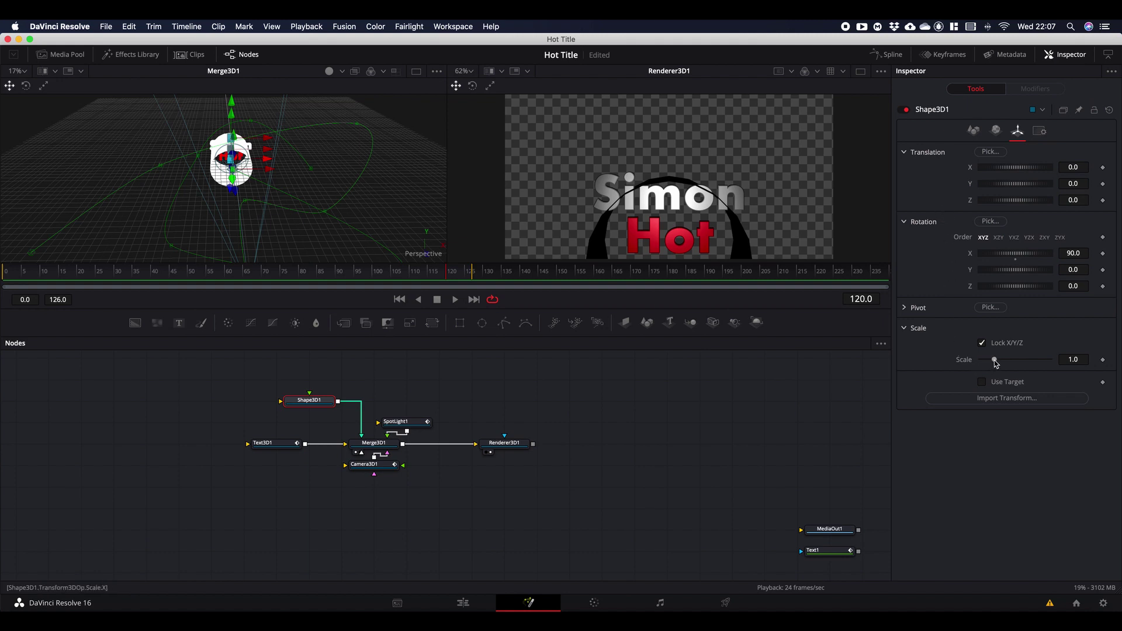
{"action": "left_click_drag", "start_coordinate": [993, 363], "coordinate": [987, 363]}
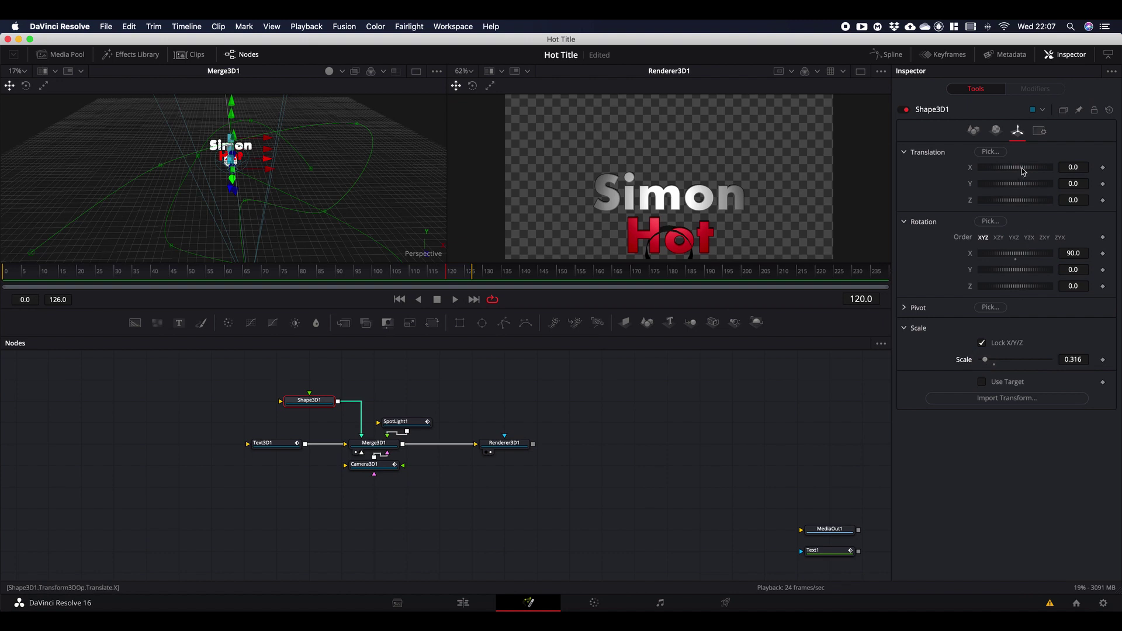
{"action": "mouse_move", "coordinate": [1023, 170]}
{"action": "left_mouse_down"}
{"action": "mouse_move", "coordinate": [1011, 171]}
{"action": "mouse_move", "coordinate": [1015, 185]}
{"action": "mouse_move", "coordinate": [1033, 186]}
{"action": "left_mouse_up"}
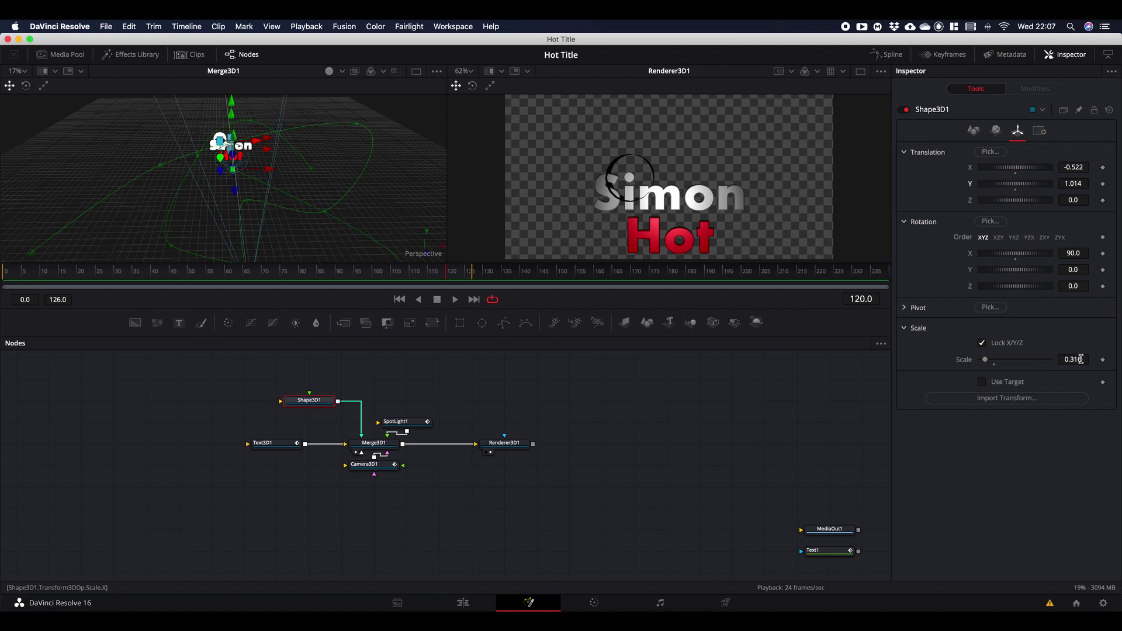
{"action": "left_click_drag", "start_coordinate": [1080, 359], "coordinate": [1078, 359]}
{"action": "left_click_drag", "start_coordinate": [1072, 358], "coordinate": [961, 349]}
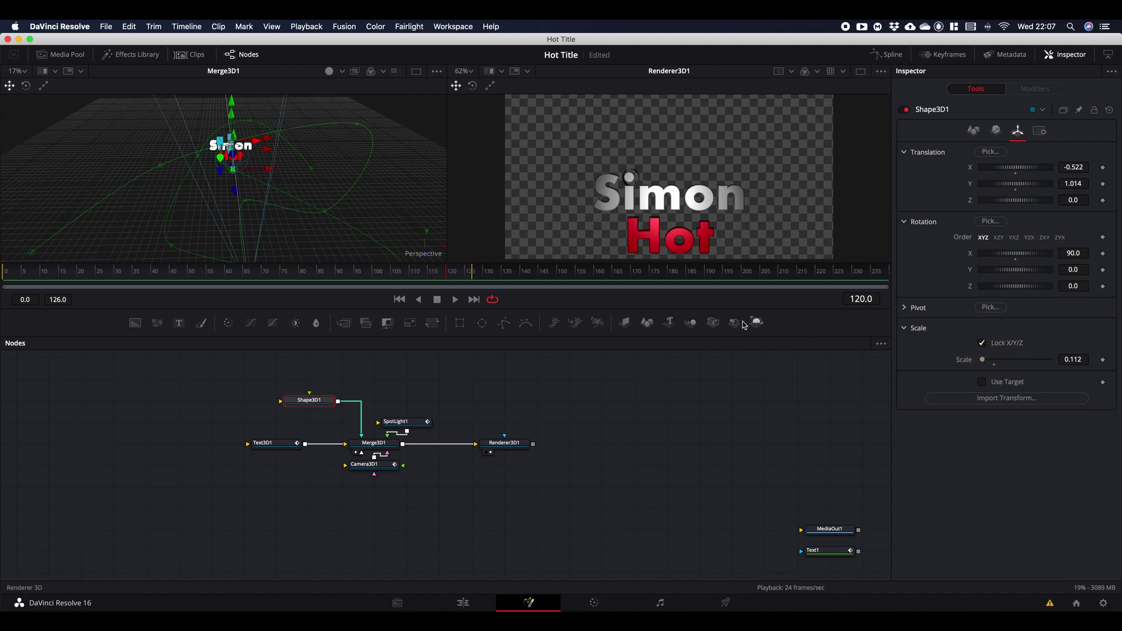
Step: Examine close up in the Merge3D1 view how the cylinder sits on the dot of the "i" in the title
{"action": "key", "text": "alt"}
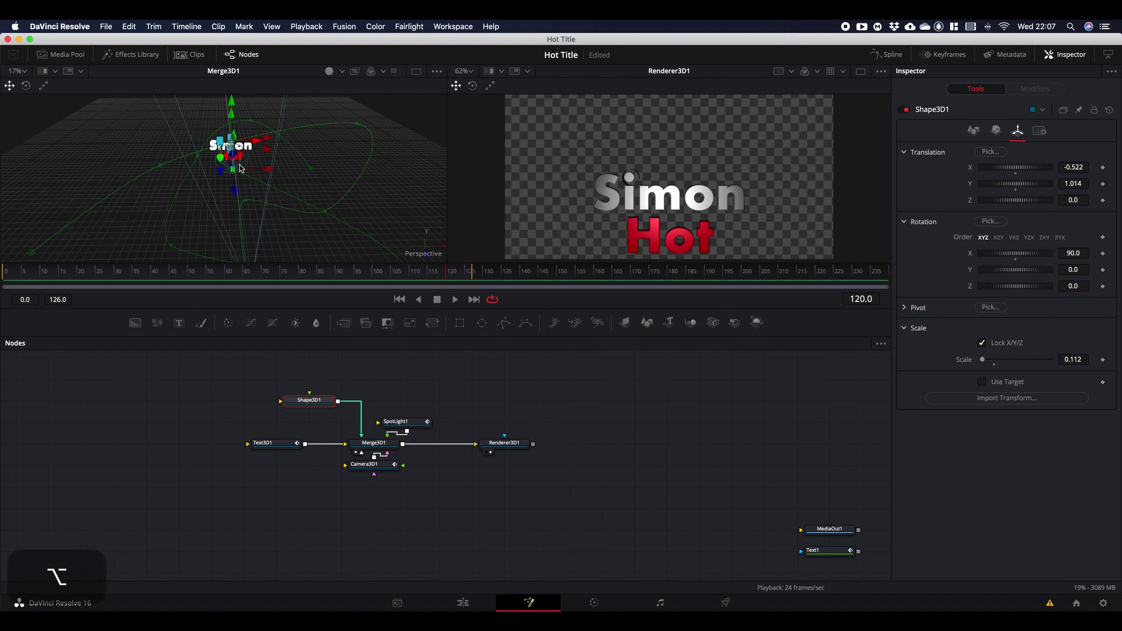
{"action": "scroll", "coordinate": [246, 152], "scroll_direction": "up", "scroll_amount": 5}
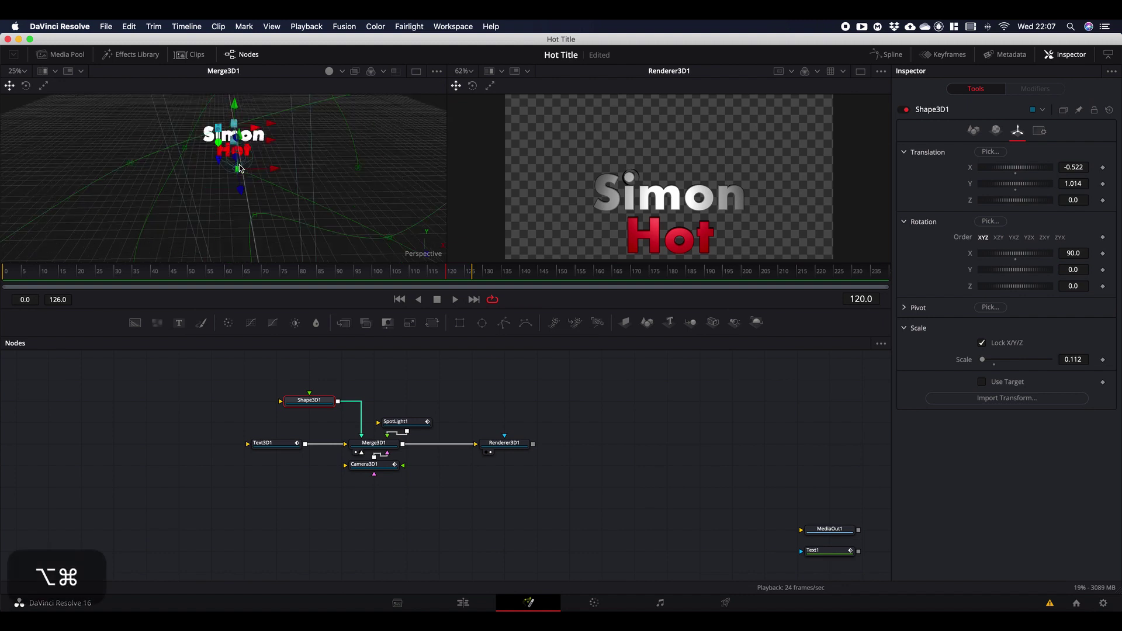
{"action": "scroll", "coordinate": [254, 130], "scroll_direction": "up", "scroll_amount": 1}
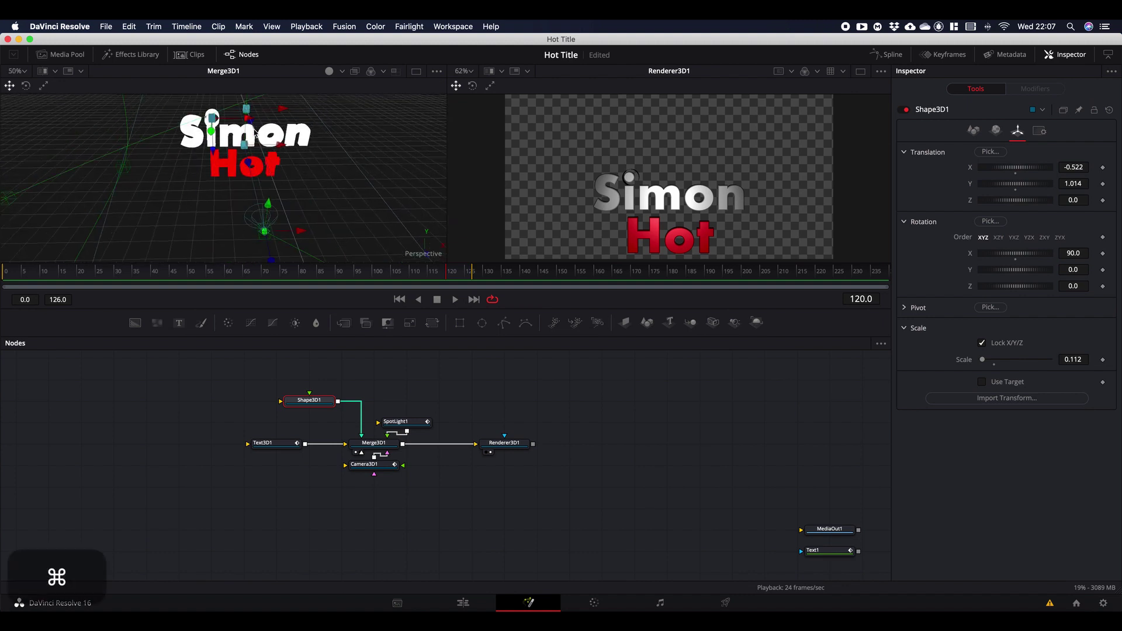
{"action": "scroll", "coordinate": [253, 130], "scroll_direction": "up", "scroll_amount": 4}
{"action": "scroll", "coordinate": [254, 128], "scroll_direction": "up", "scroll_amount": 5}
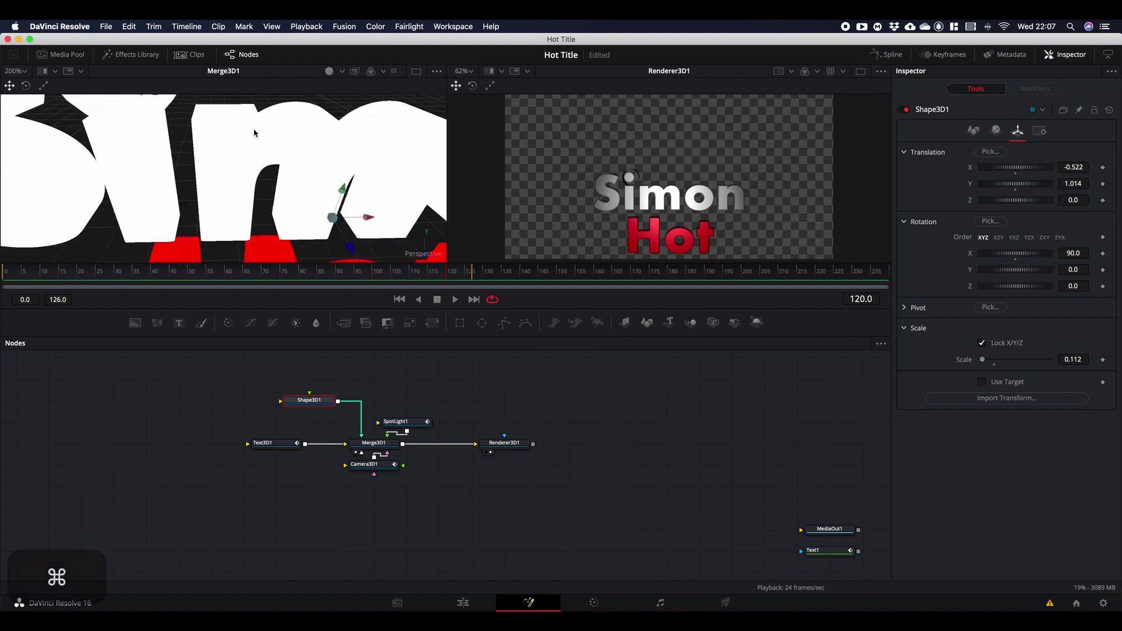
{"action": "key", "text": "alt"}
{"action": "left_click_drag", "start_coordinate": [258, 141], "coordinate": [262, 114]}
{"action": "key", "text": "alt"}
{"action": "left_click_drag", "start_coordinate": [240, 160], "coordinate": [257, 166]}
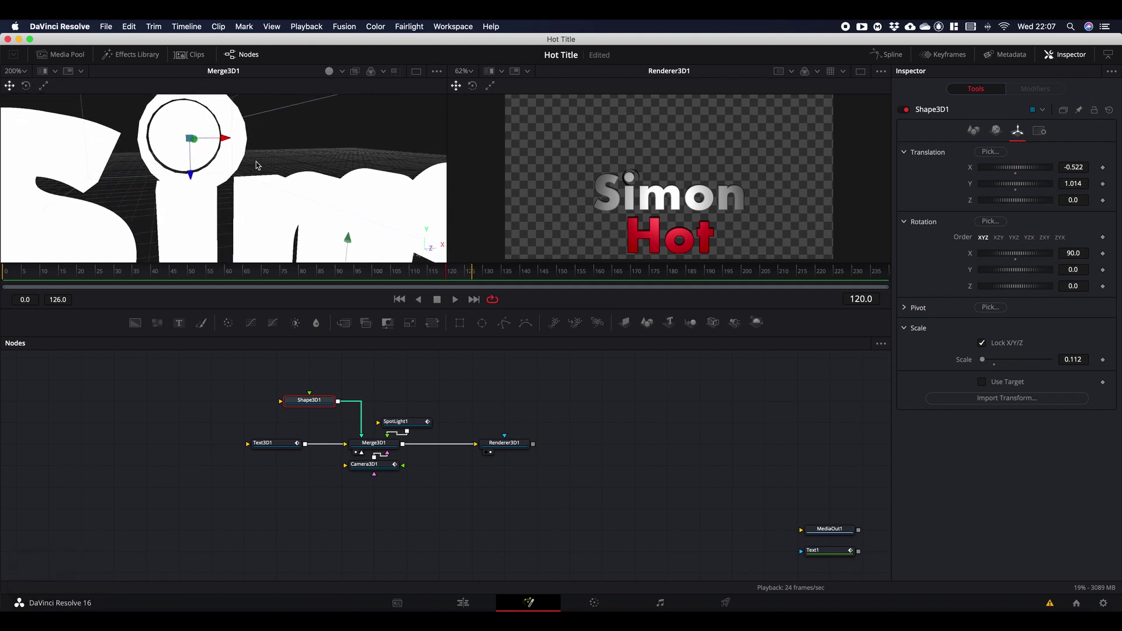
Step: Turn on lighting in the Merge3D1 view and look at the dot of the "i" from a slightly different angle
{"action": "left_click", "coordinate": [342, 74]}
{"action": "left_click", "coordinate": [344, 113]}
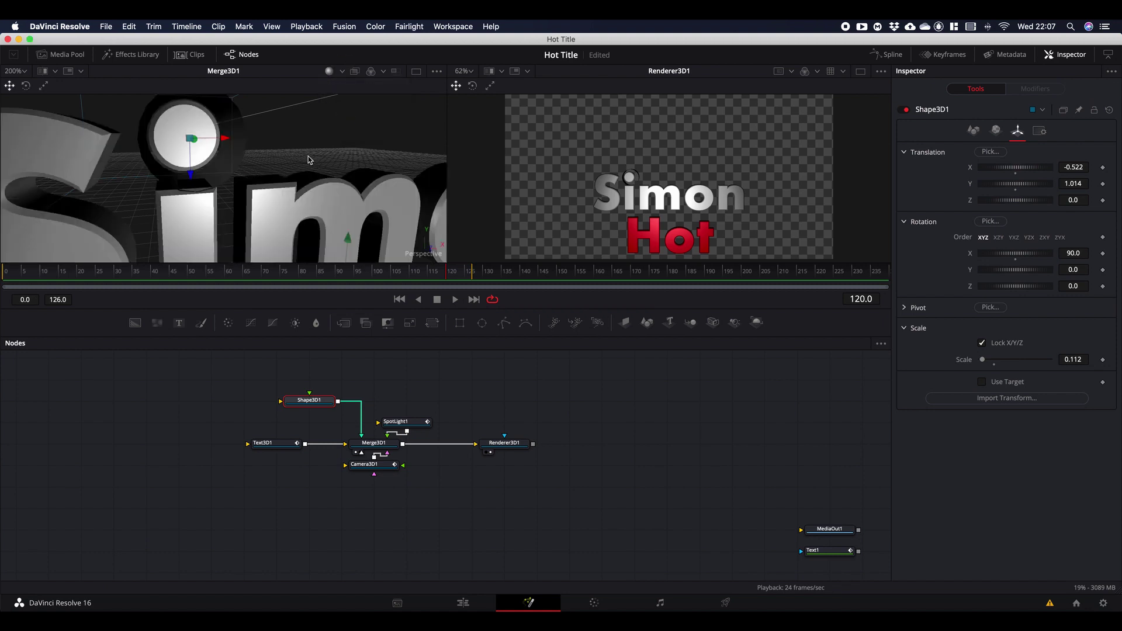
{"action": "key", "text": "alt"}
{"action": "left_click_drag", "start_coordinate": [309, 158], "coordinate": [304, 158]}
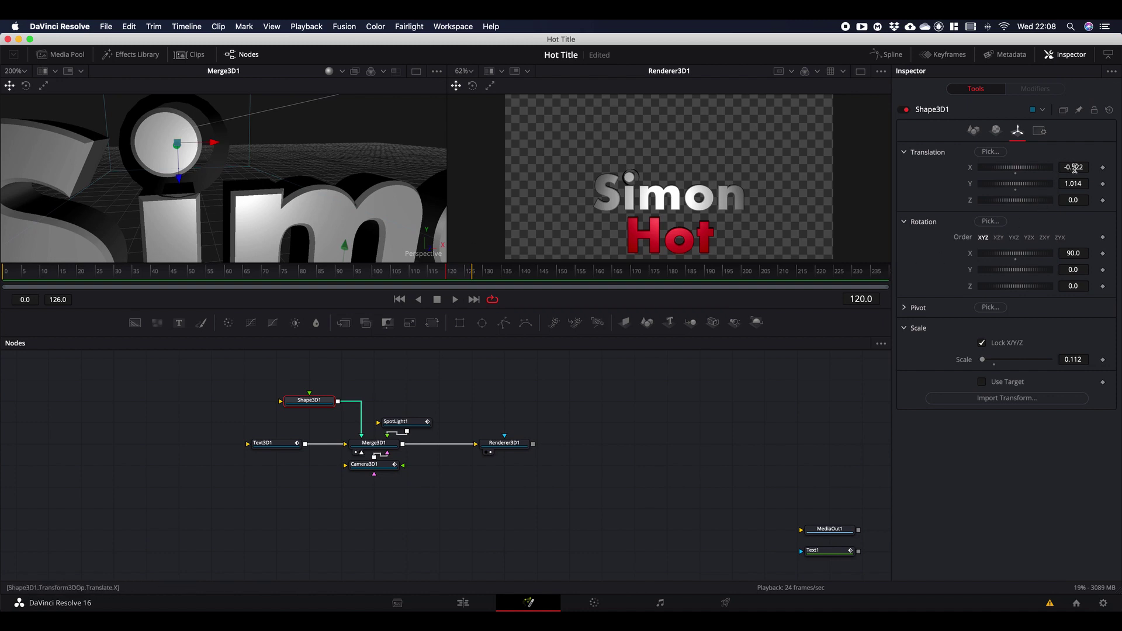
Step: Centre the cylinder on the dot of the "i" at X -0.54230 and Z 0.050570, scaled uniformly to 0.086
{"action": "left_click_drag", "start_coordinate": [1074, 168], "coordinate": [1061, 169]}
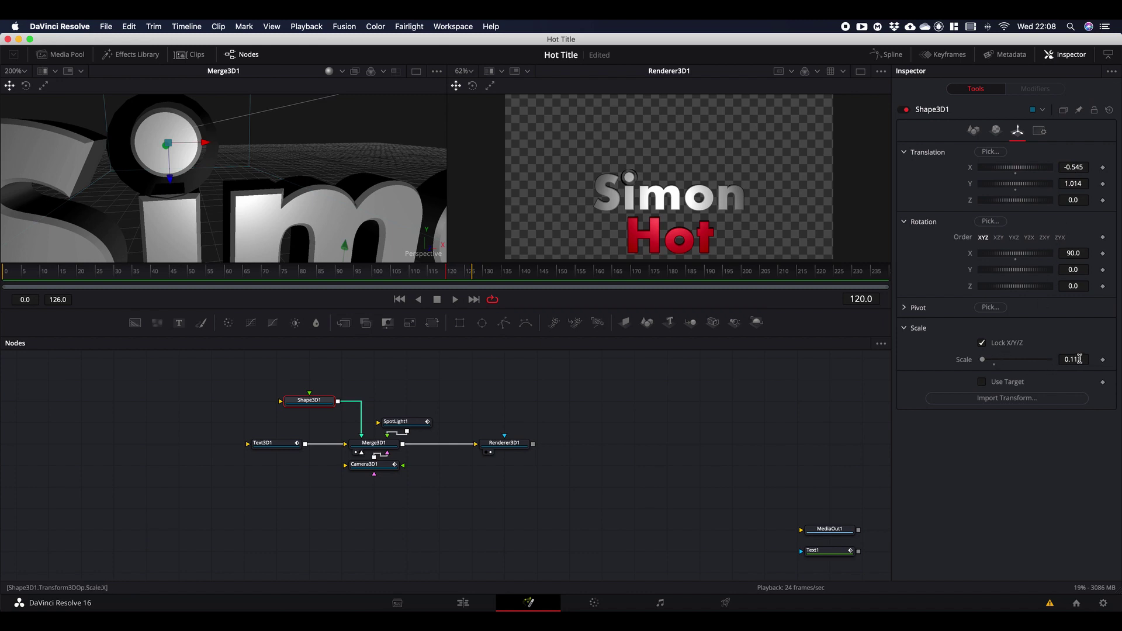
{"action": "left_click_drag", "start_coordinate": [1079, 358], "coordinate": [1064, 357]}
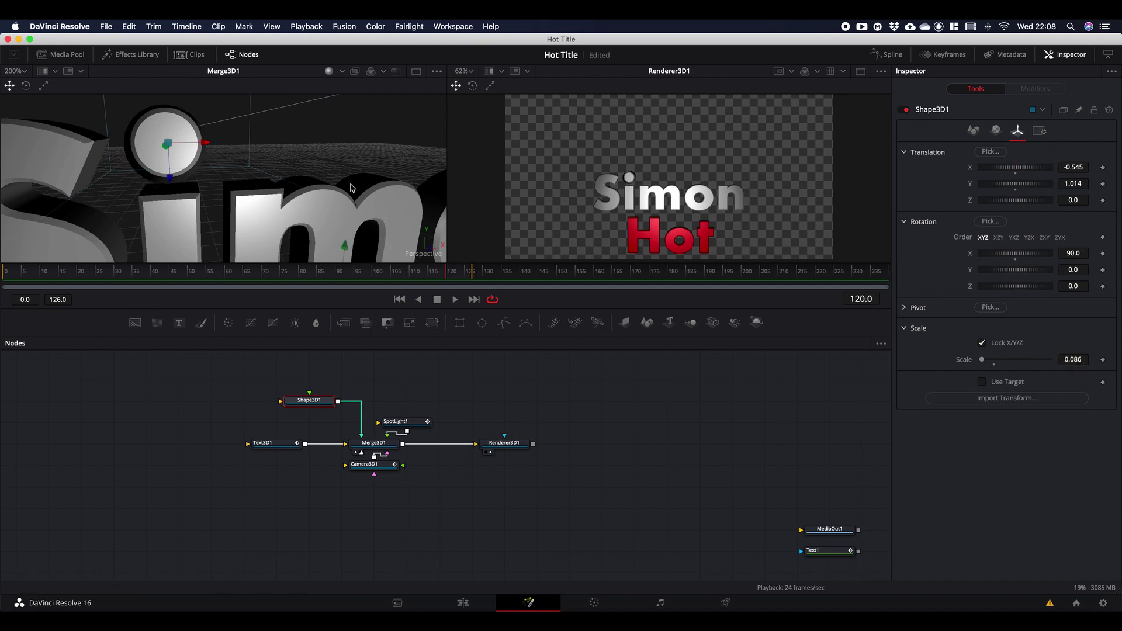
{"action": "left_click_drag", "start_coordinate": [304, 166], "coordinate": [238, 153]}
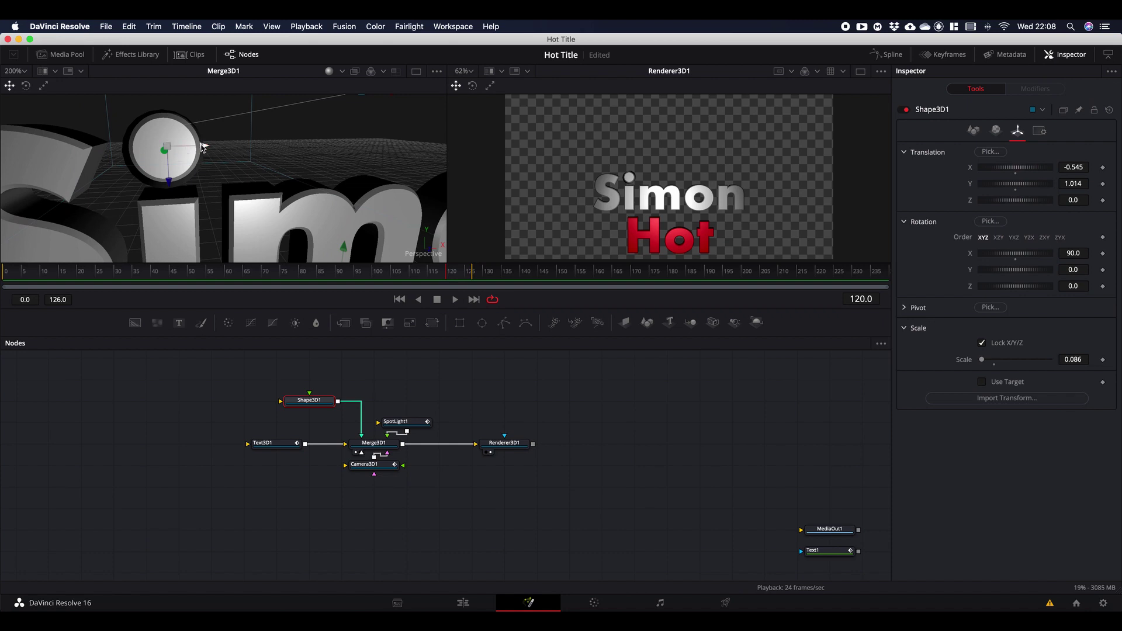
{"action": "left_click_drag", "start_coordinate": [202, 146], "coordinate": [205, 148]}
{"action": "left_click_drag", "start_coordinate": [319, 178], "coordinate": [221, 176]}
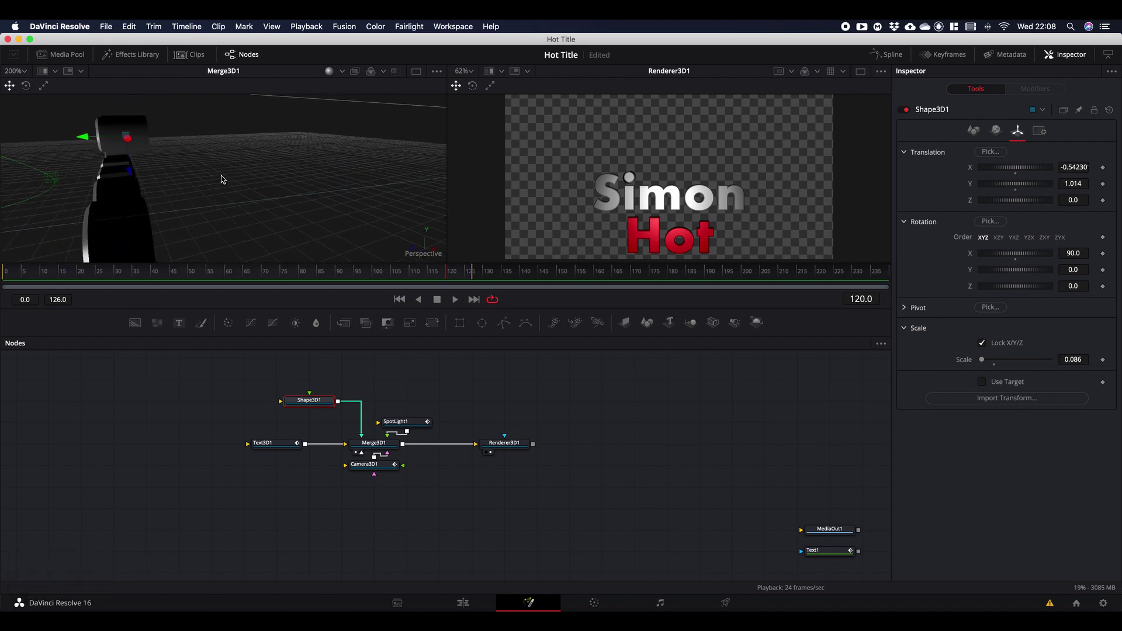
{"action": "left_click_drag", "start_coordinate": [82, 137], "coordinate": [68, 137]}
{"action": "left_click_drag", "start_coordinate": [176, 188], "coordinate": [227, 197]}
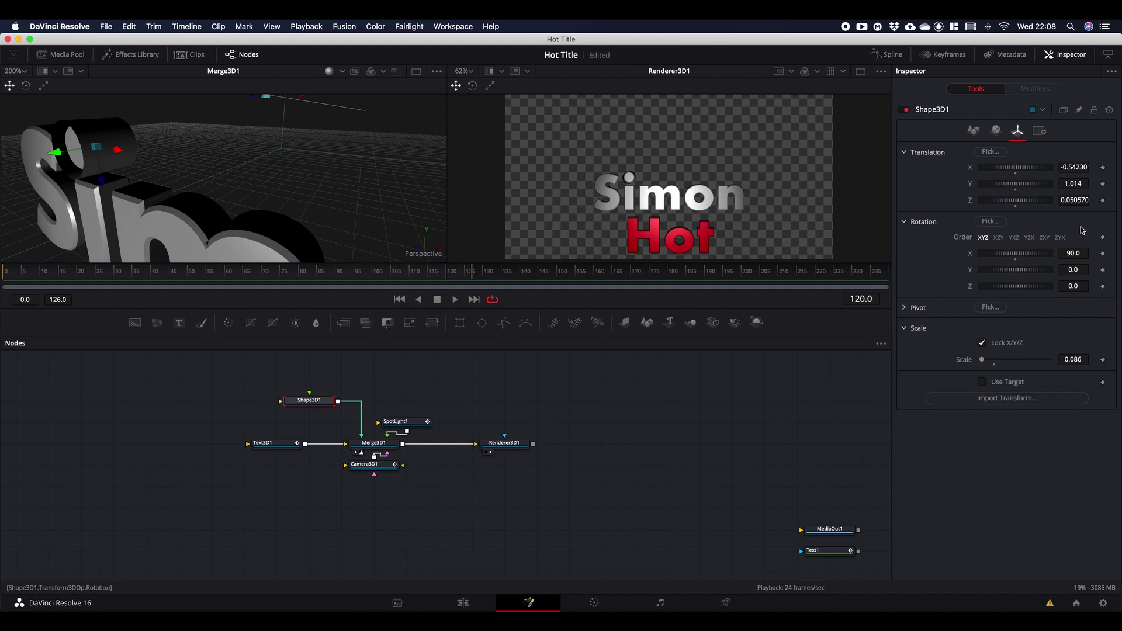
Step: Unlock the cylinder's X/Y/Z scale and set its Y and Z scale to 0.086
{"action": "left_click", "coordinate": [981, 343]}
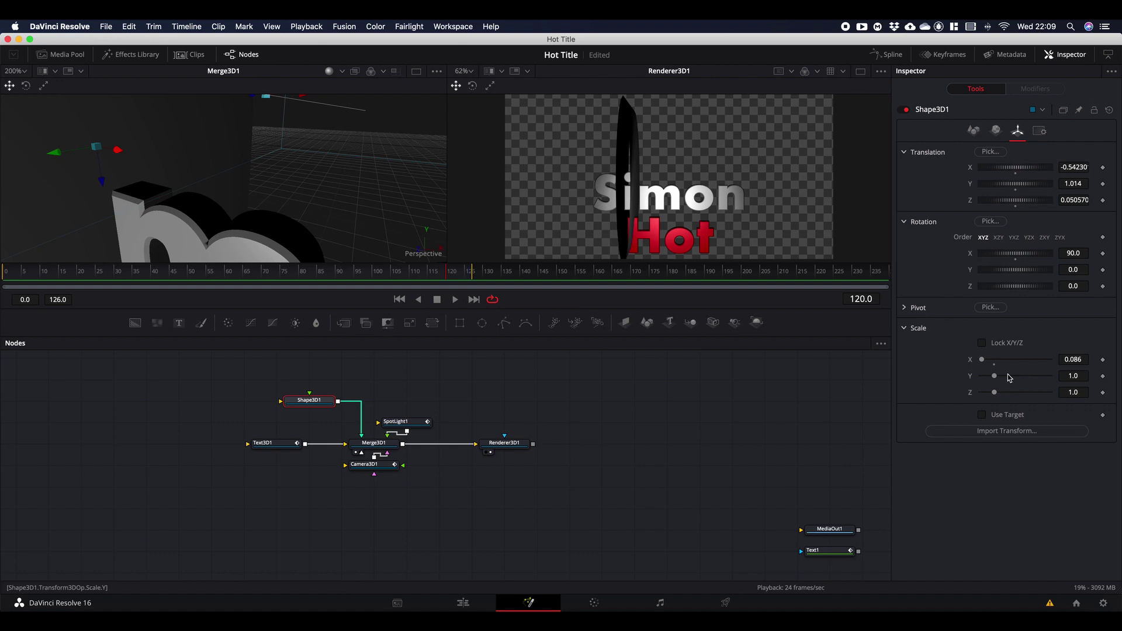
{"action": "left_click", "coordinate": [1074, 375]}
{"action": "type", "text": "0.086"}
{"action": "key", "text": "Tab"}
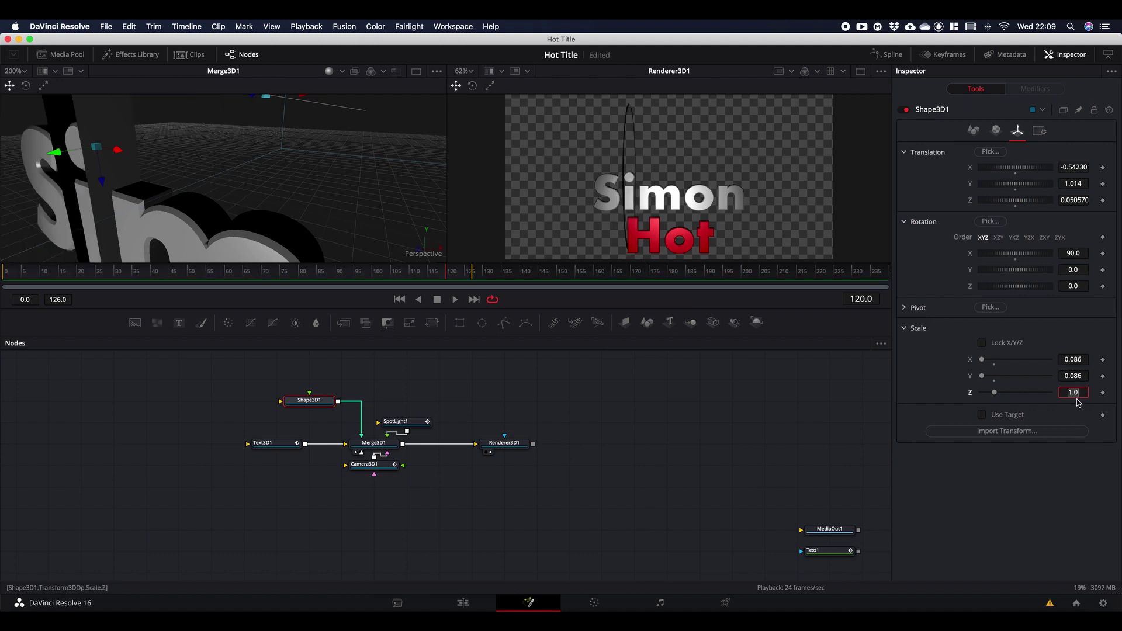
{"action": "key", "text": "BackSpace"}
{"action": "key", "text": "BackSpace"}
{"action": "key", "text": "BackSpace"}
{"action": "type", "text": "0.086"}
{"action": "key", "text": "Return"}
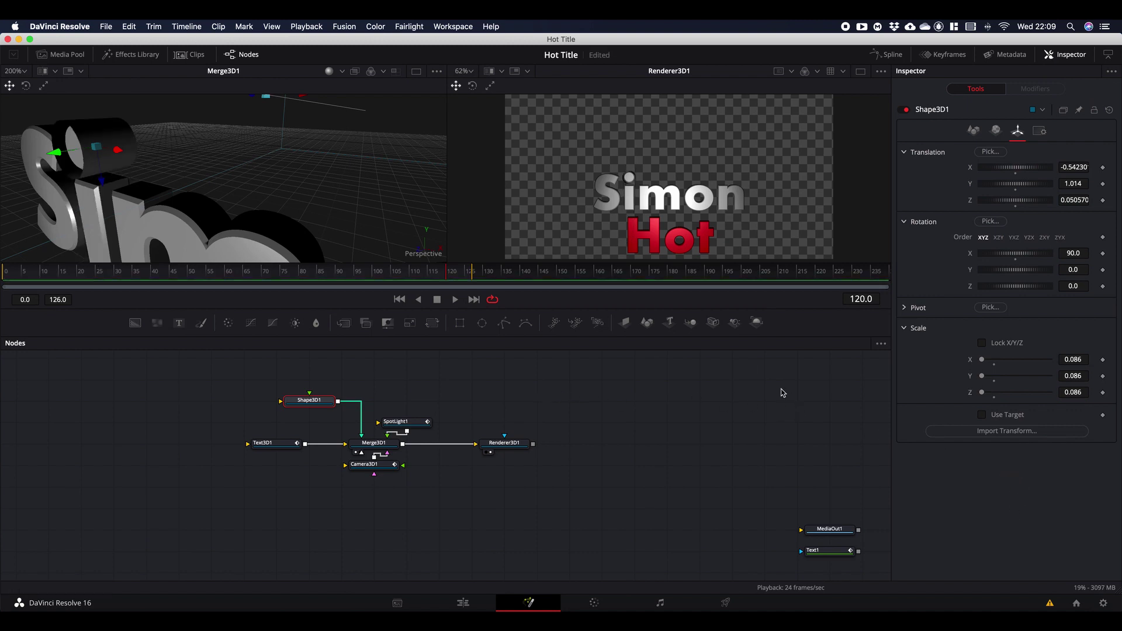
Step: Reduce the cylinder's scale to 0.07 on Y and 0.083 on Z
{"action": "left_click", "coordinate": [1081, 392]}
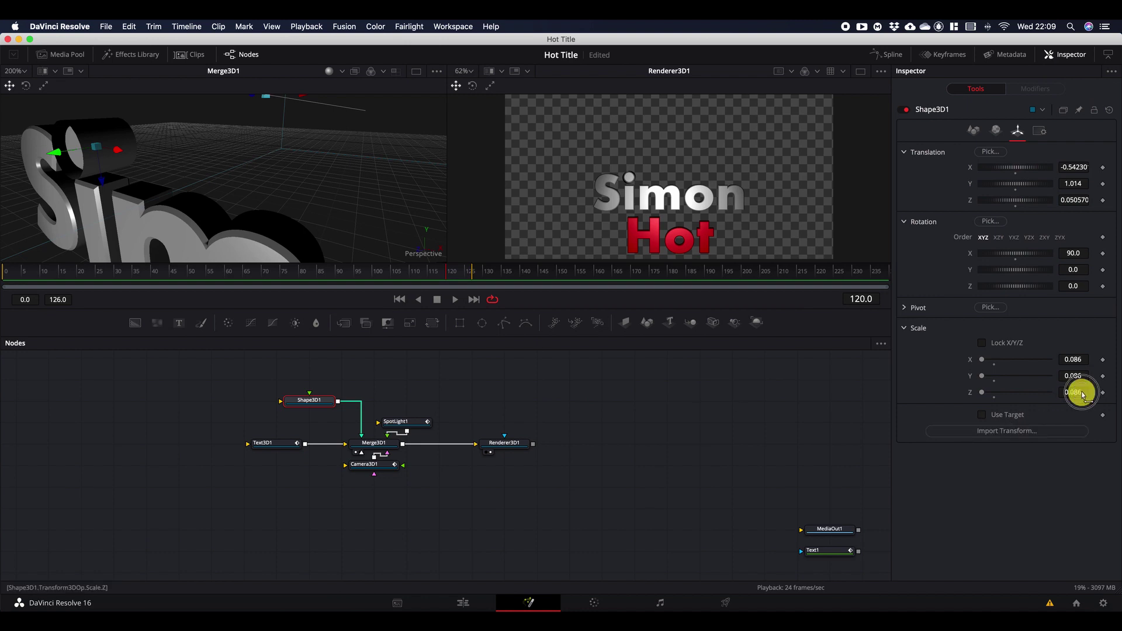
{"action": "left_click_drag", "start_coordinate": [1081, 394], "coordinate": [1080, 392]}
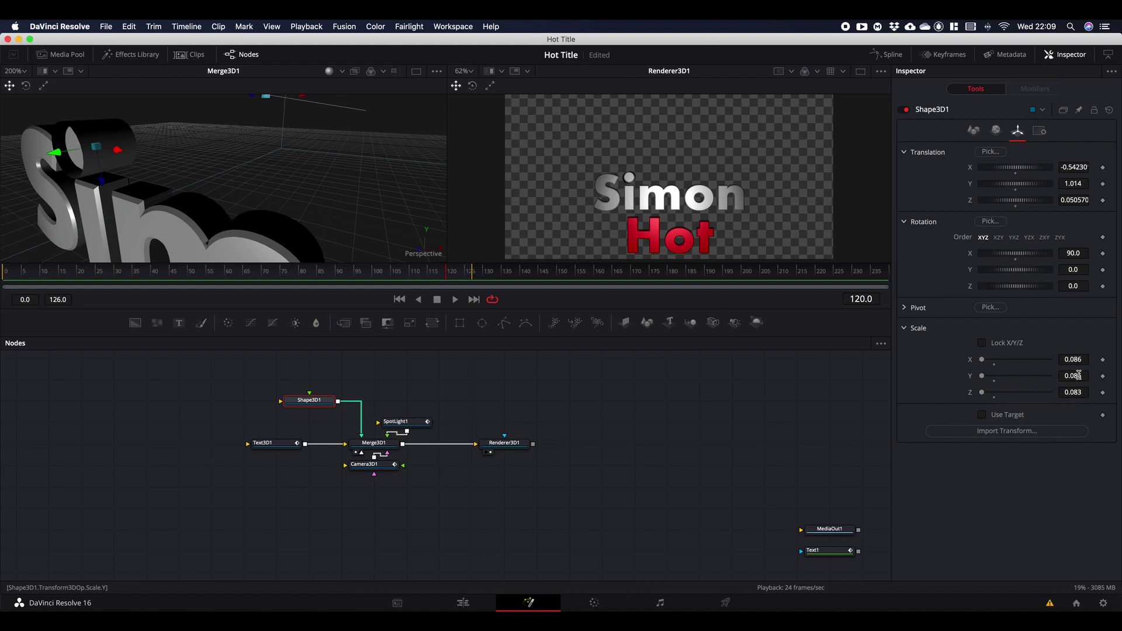
{"action": "left_click_drag", "start_coordinate": [1078, 376], "coordinate": [1069, 375]}
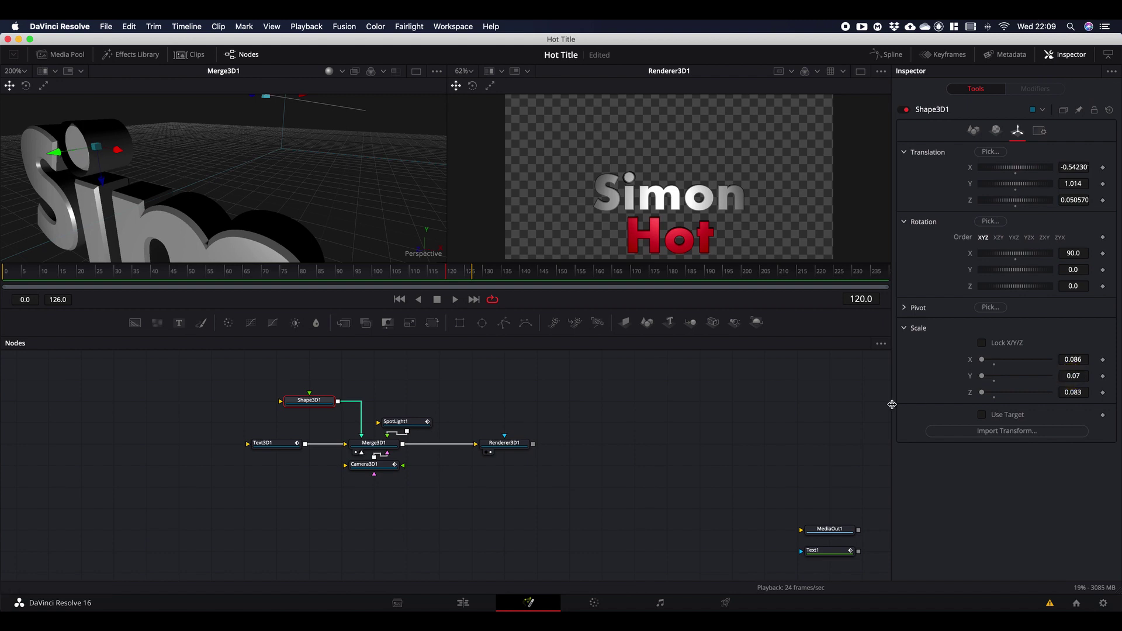
Step: Switch on the cylinder's Bottom and Top caps and turn the shape into a matte with Is Matte
{"action": "left_click", "coordinate": [973, 131]}
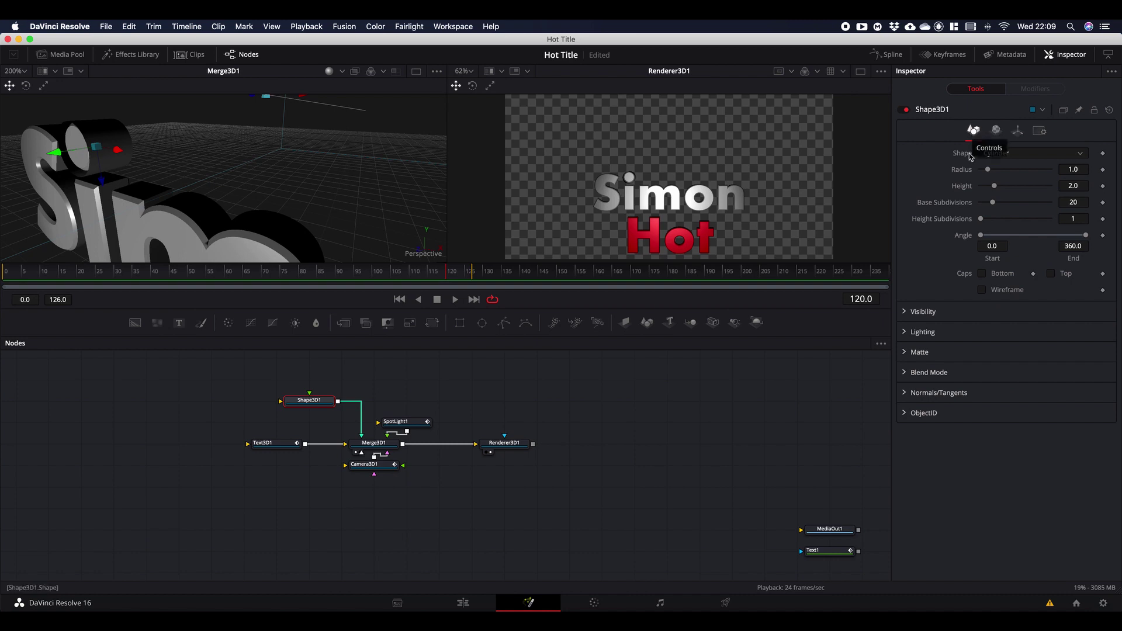
{"action": "left_click", "coordinate": [982, 274]}
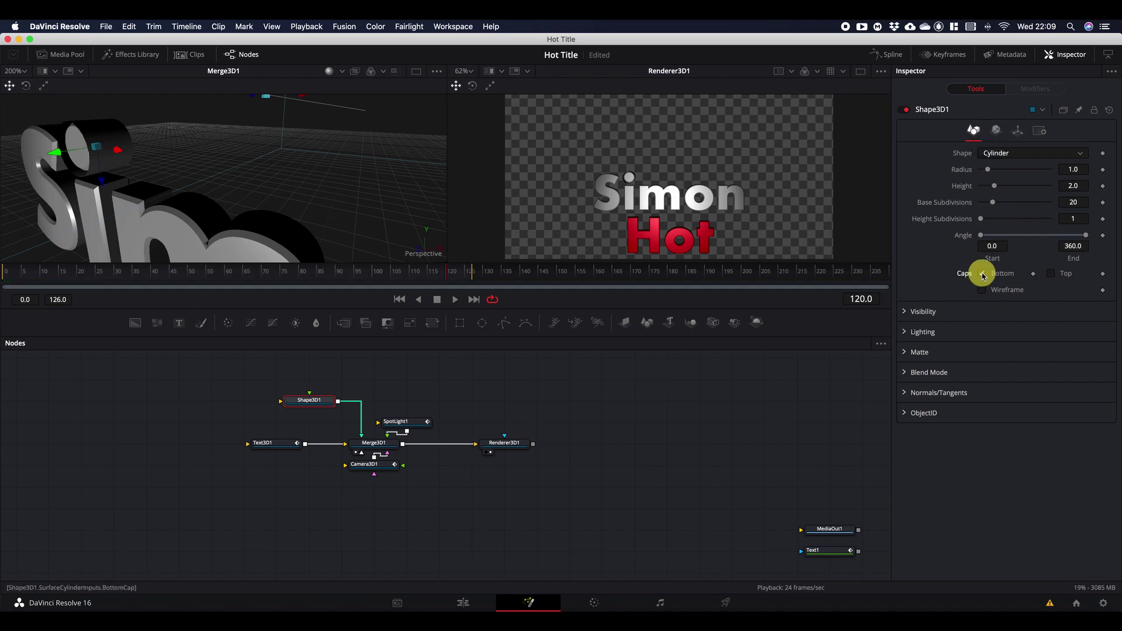
{"action": "left_click", "coordinate": [1051, 274]}
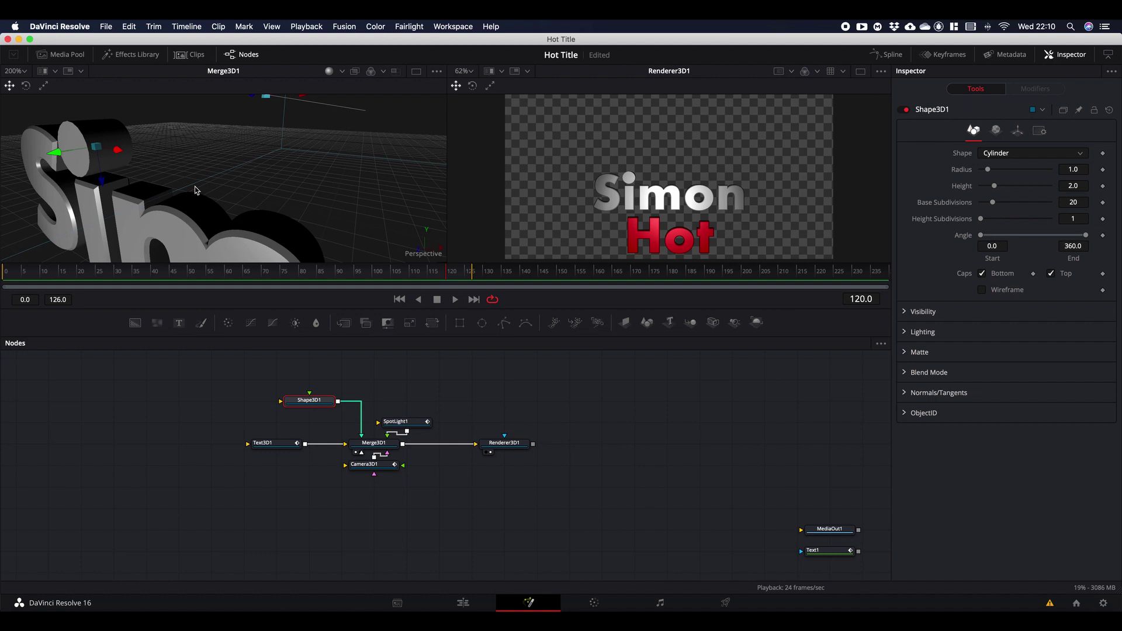
{"action": "left_click_drag", "start_coordinate": [195, 190], "coordinate": [263, 199]}
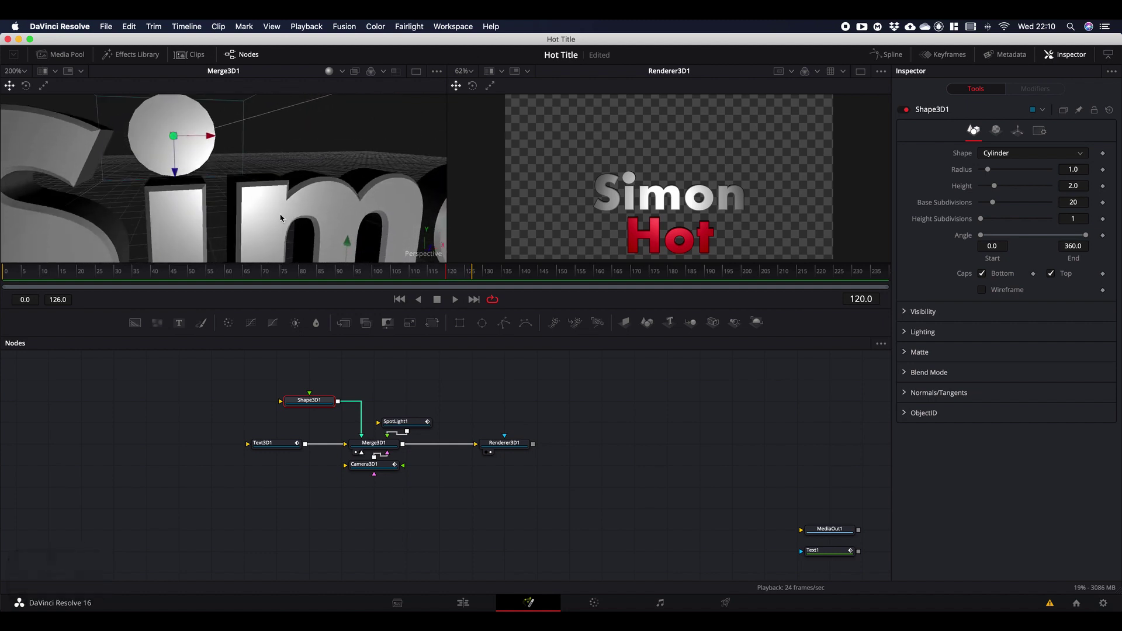
{"action": "left_click", "coordinate": [910, 352]}
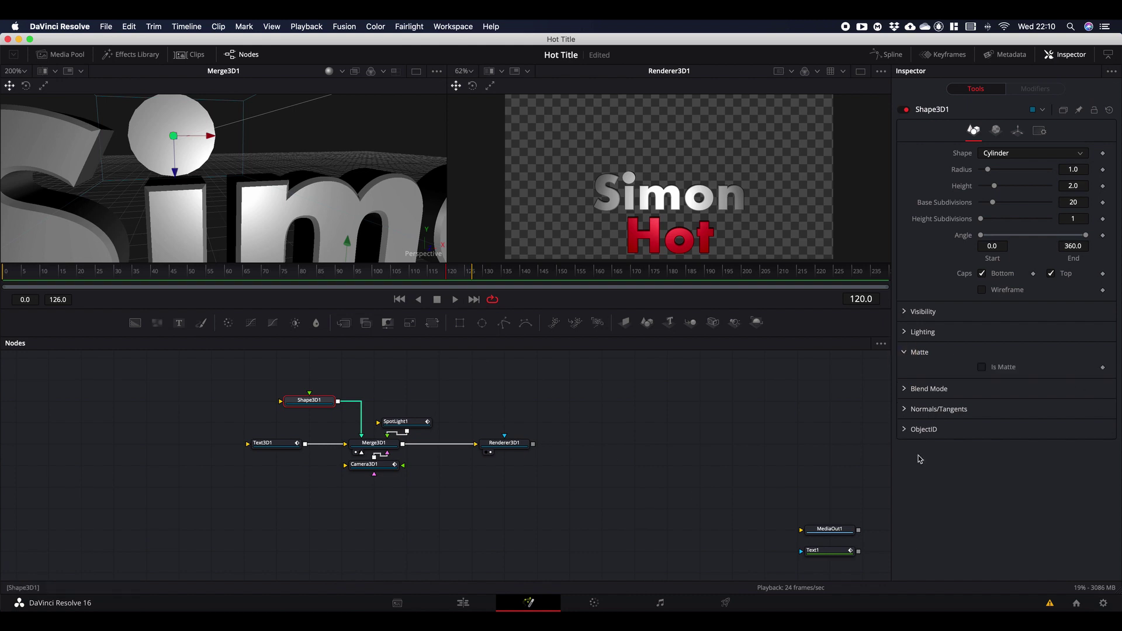
{"action": "left_click", "coordinate": [982, 368]}
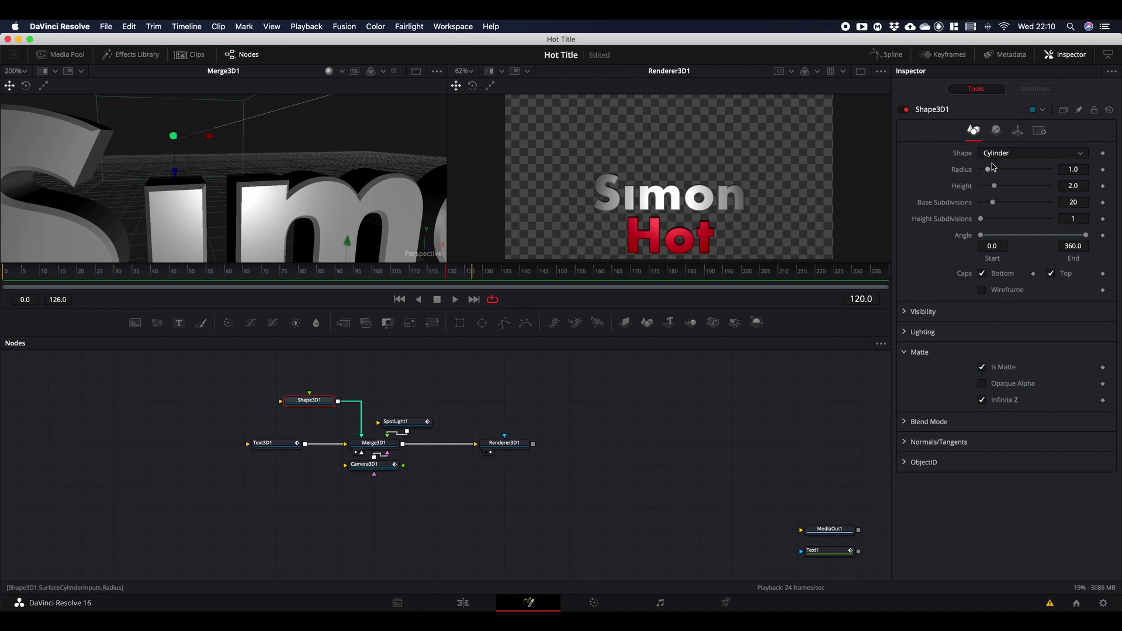
Step: Fine-tune the matte cylinder's scale to 0.076 on both X and Y, checking how it covers the "i" dot
{"action": "left_click", "coordinate": [1017, 132]}
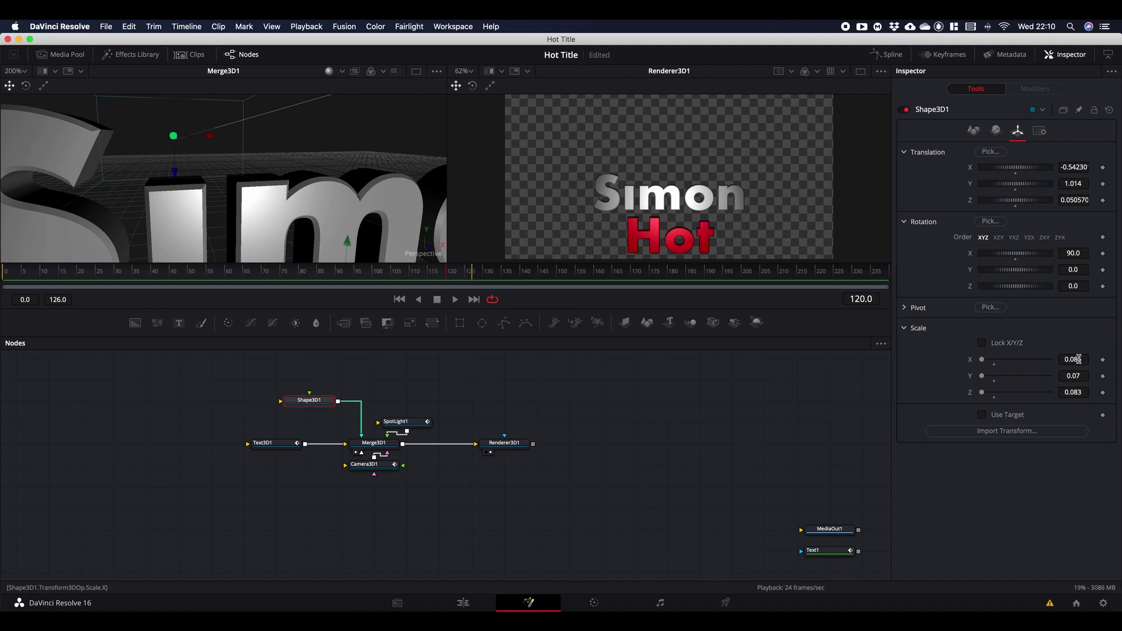
{"action": "left_click_drag", "start_coordinate": [1077, 359], "coordinate": [1071, 359]}
{"action": "left_click_drag", "start_coordinate": [1084, 375], "coordinate": [1084, 375]}
{"action": "left_click_drag", "start_coordinate": [335, 147], "coordinate": [318, 170]}
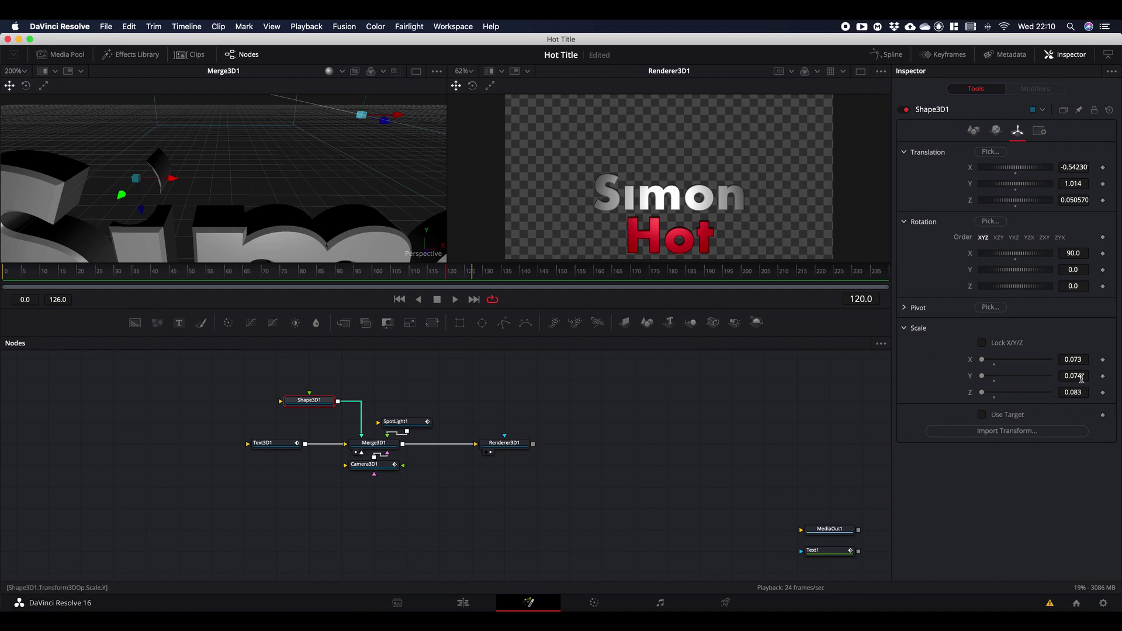
{"action": "left_click_drag", "start_coordinate": [1076, 375], "coordinate": [1080, 377]}
{"action": "left_click_drag", "start_coordinate": [1083, 377], "coordinate": [1075, 361]}
{"action": "left_click_drag", "start_coordinate": [316, 202], "coordinate": [323, 177]}
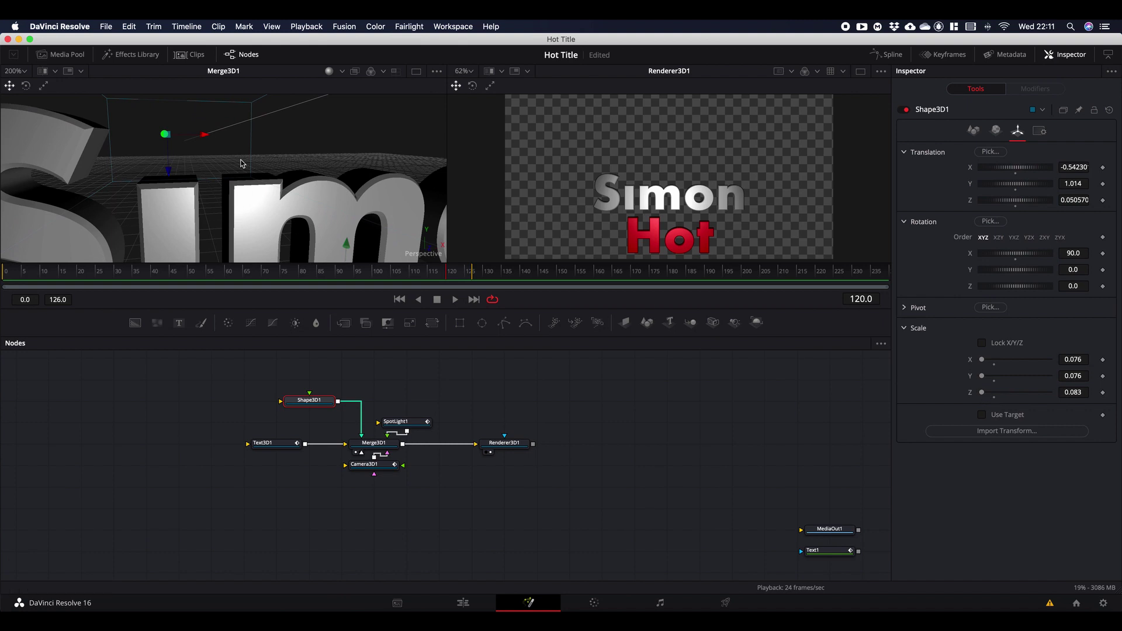
Step: Examine the dot area of the "i" in the Merge3D1 view from several distances and angles for uncovered remnants
{"action": "left_click_drag", "start_coordinate": [240, 162], "coordinate": [305, 213]}
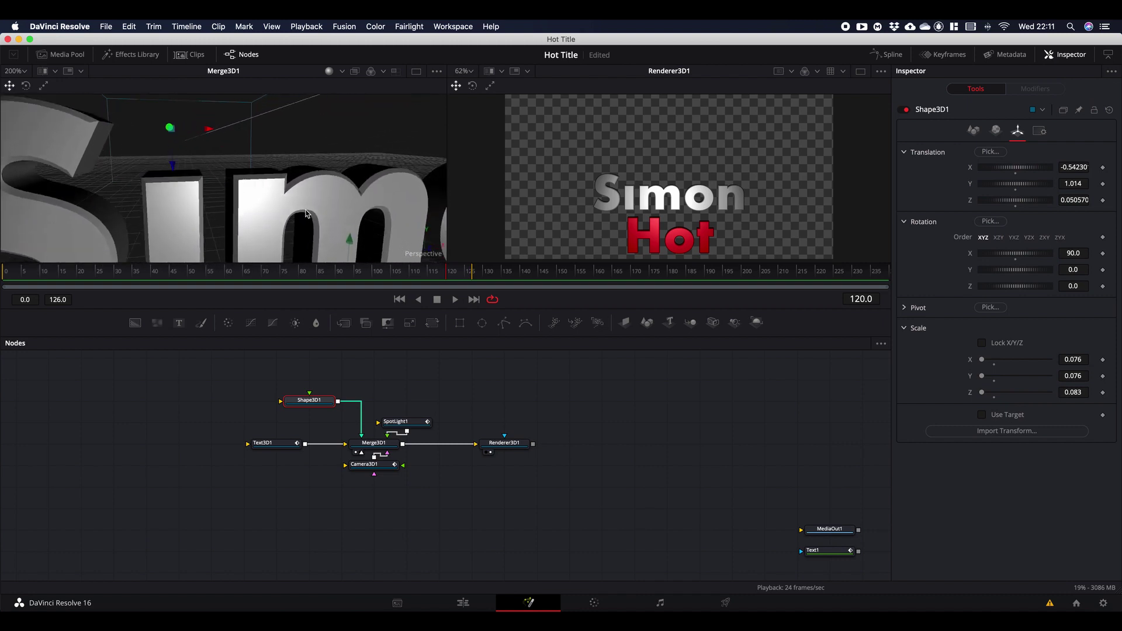
{"action": "key", "text": "super+f"}
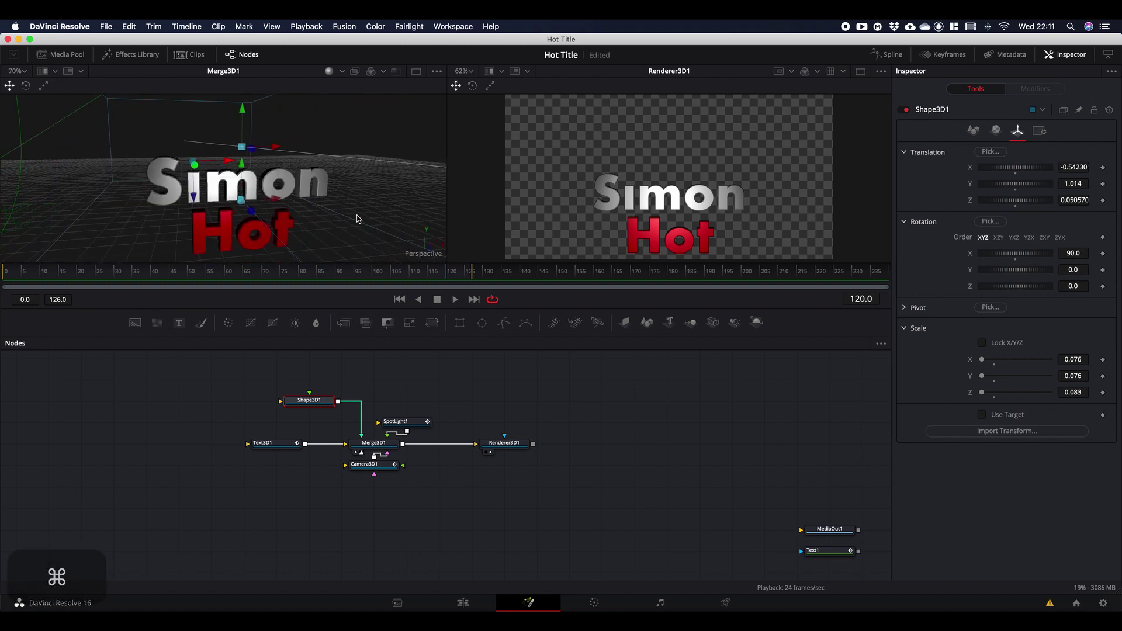
{"action": "left_click_drag", "start_coordinate": [371, 221], "coordinate": [338, 225]}
{"action": "scroll", "coordinate": [216, 198], "scroll_direction": "up", "scroll_amount": 5}
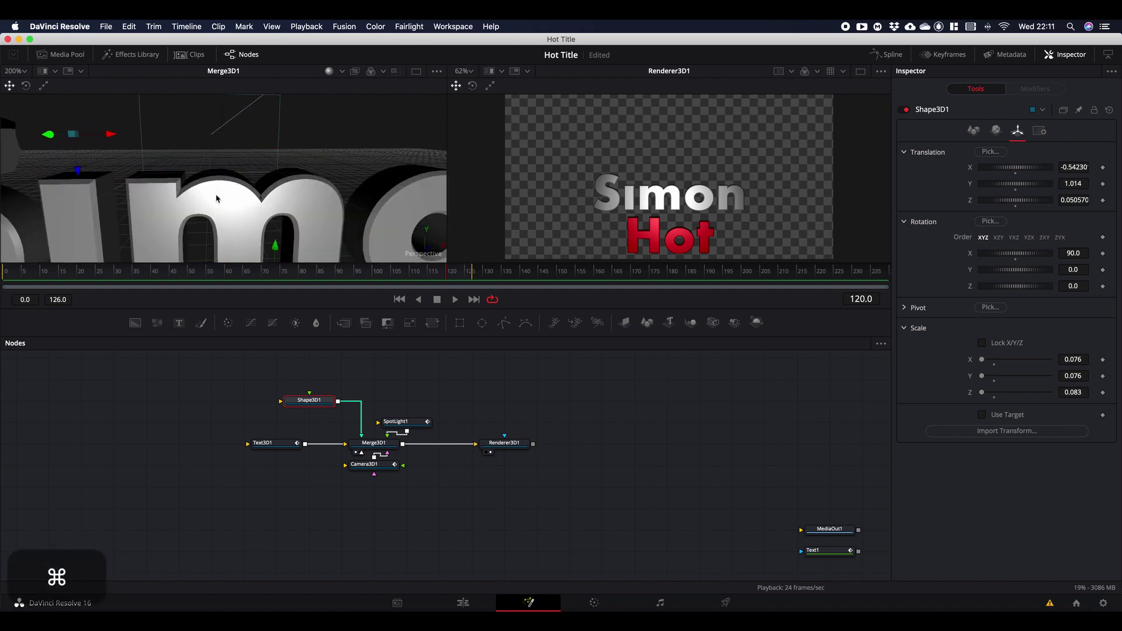
{"action": "scroll", "coordinate": [216, 199], "scroll_direction": "up", "scroll_amount": 2}
{"action": "left_click_drag", "start_coordinate": [214, 189], "coordinate": [268, 208]}
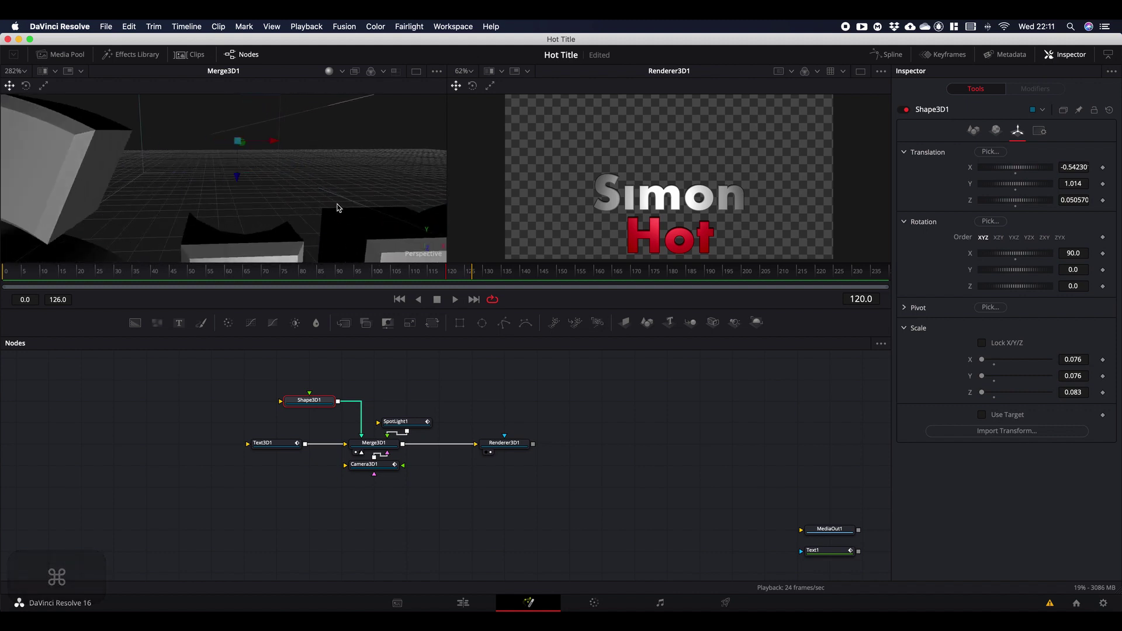
{"action": "left_click_drag", "start_coordinate": [335, 211], "coordinate": [183, 214]}
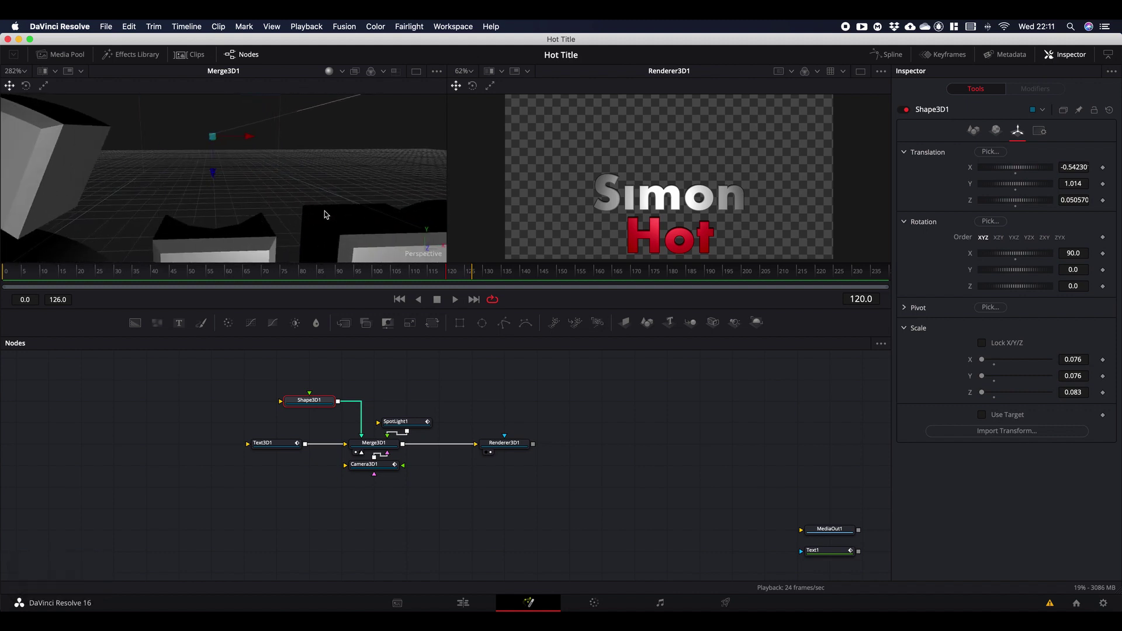
{"action": "left_click_drag", "start_coordinate": [342, 213], "coordinate": [298, 213]}
{"action": "left_click_drag", "start_coordinate": [183, 222], "coordinate": [216, 220]}
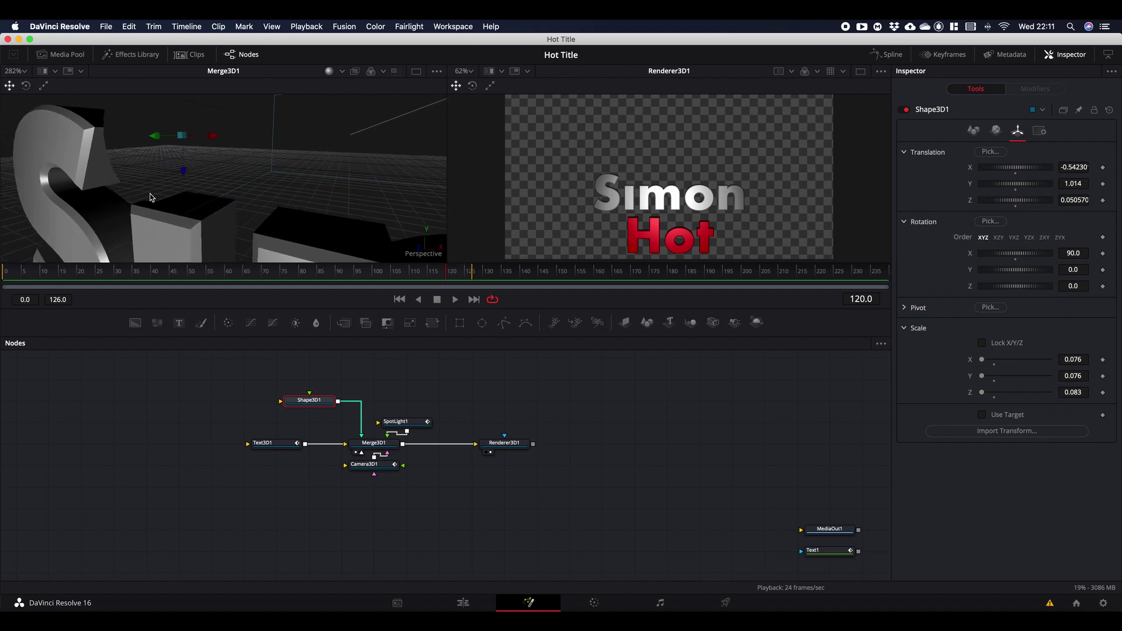
{"action": "key", "text": "alt"}
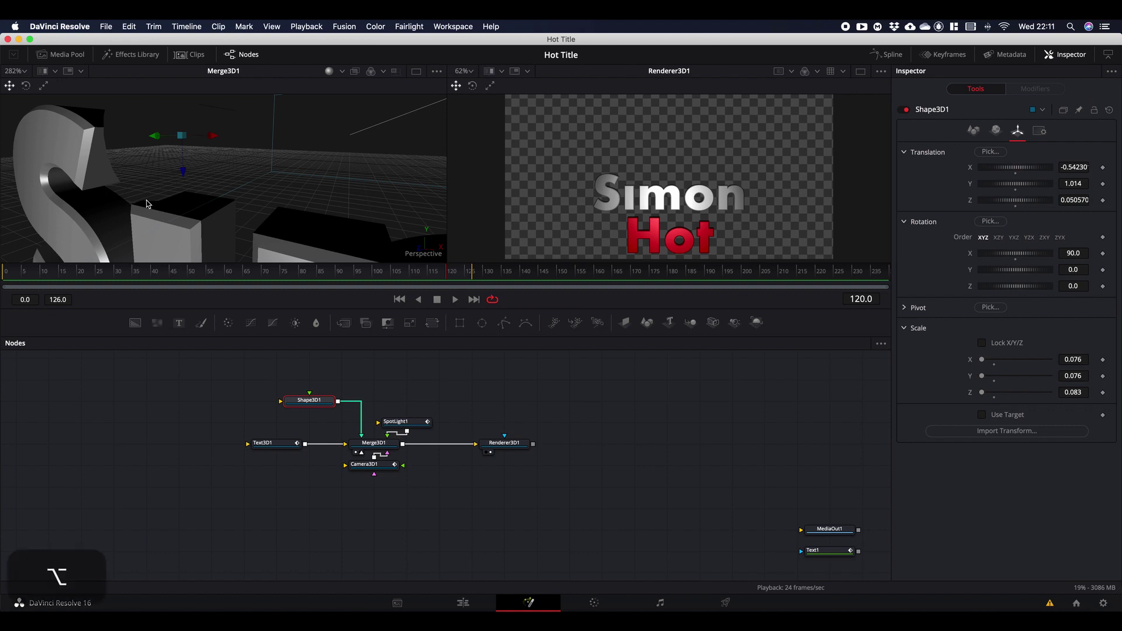
{"action": "left_click_drag", "start_coordinate": [146, 203], "coordinate": [238, 200]}
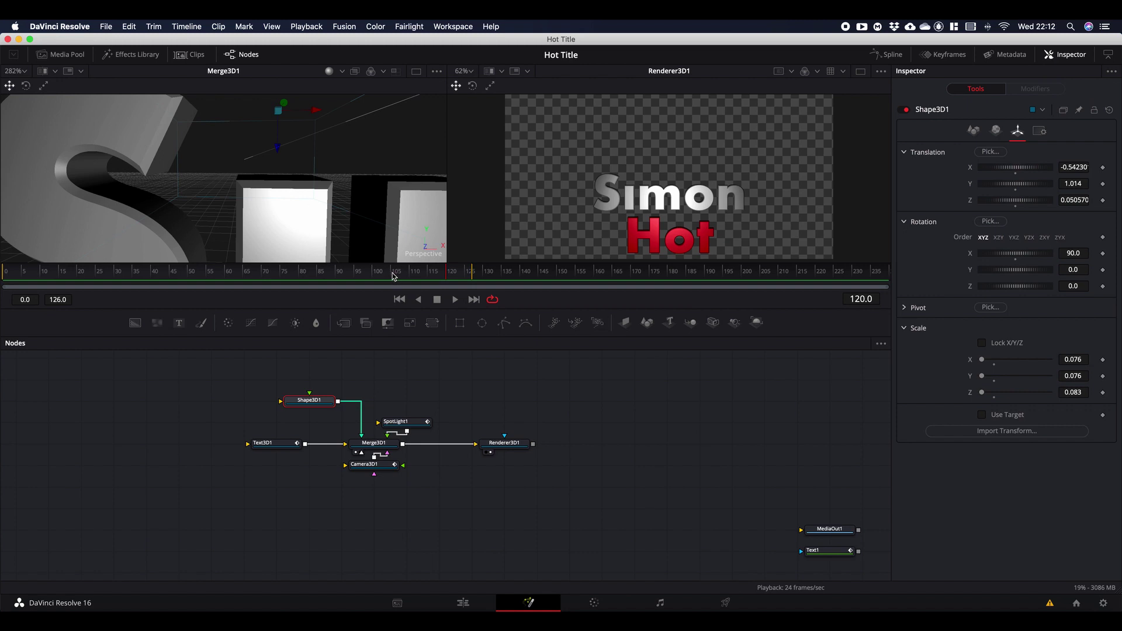
Step: Place the Shape3D1 node beside SpotLight1 above Merge3D1 and fit the whole title in the Merge3D1 view
{"action": "left_click", "coordinate": [323, 399]}
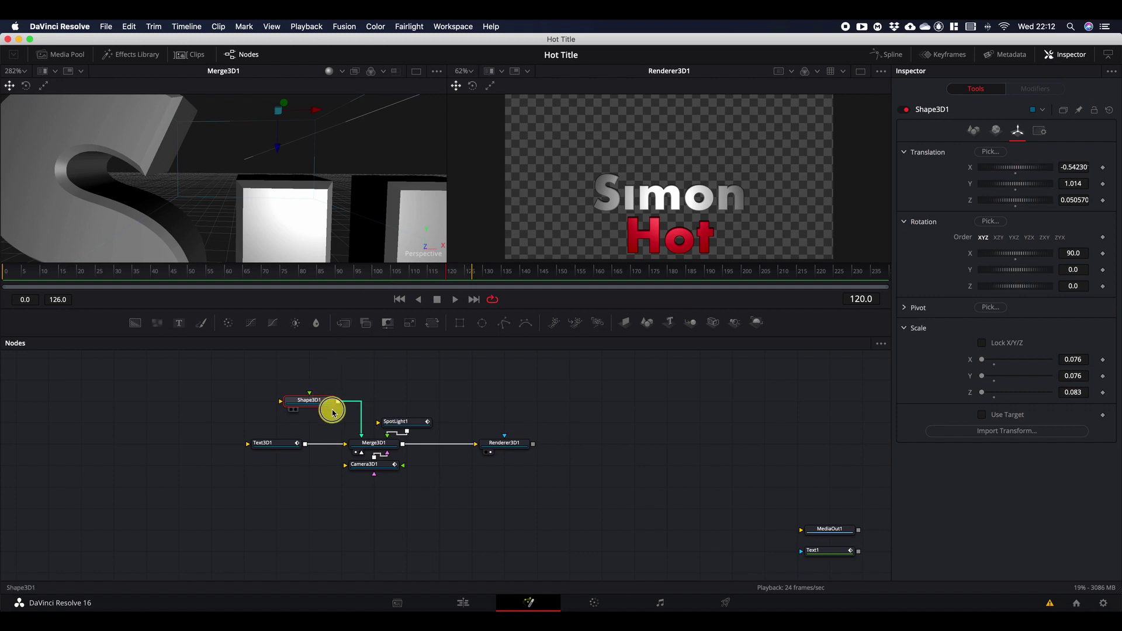
{"action": "left_click_drag", "start_coordinate": [333, 412], "coordinate": [353, 419]}
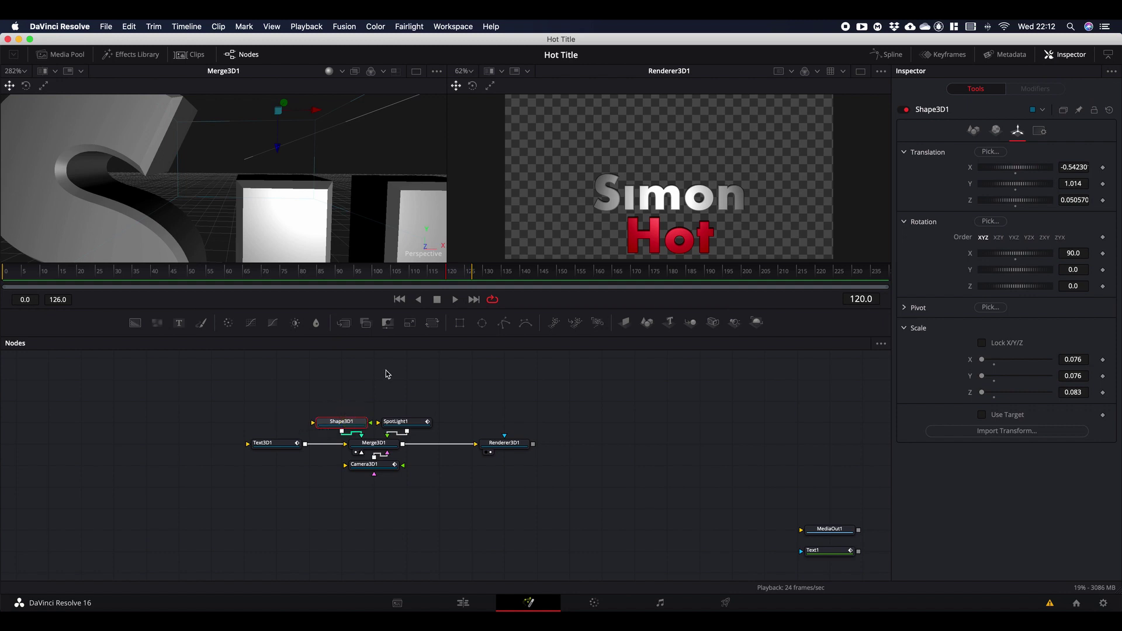
{"action": "key", "text": "ctrl+f"}
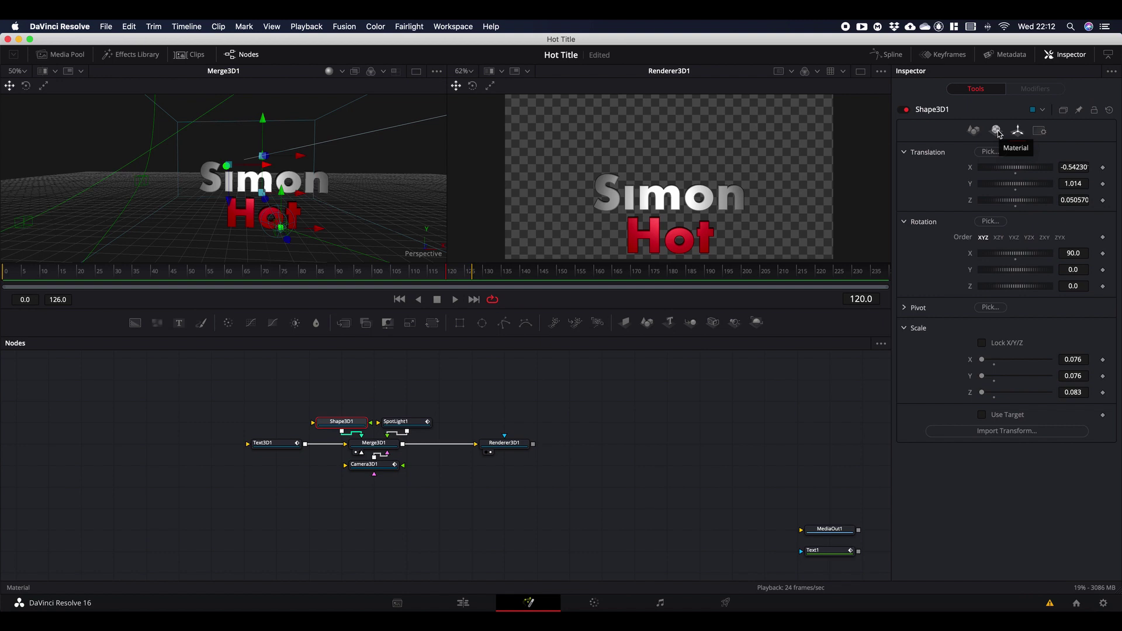
Step: Add a keyframe at frame 120 for the cylinder's Visible setting
{"action": "left_click", "coordinate": [973, 131]}
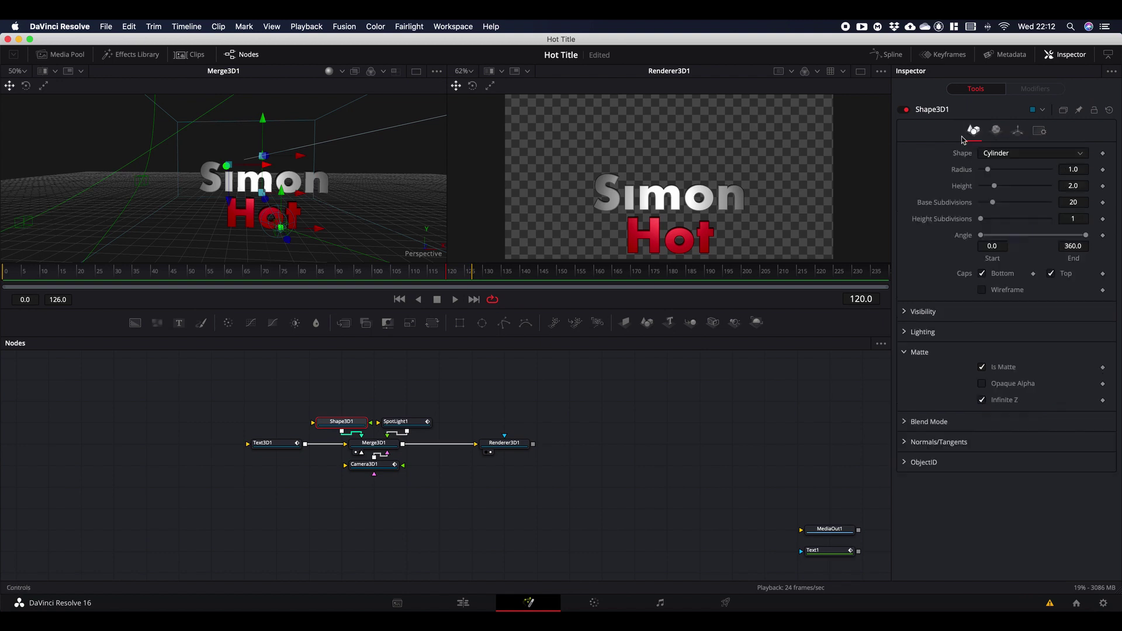
{"action": "left_click", "coordinate": [905, 352]}
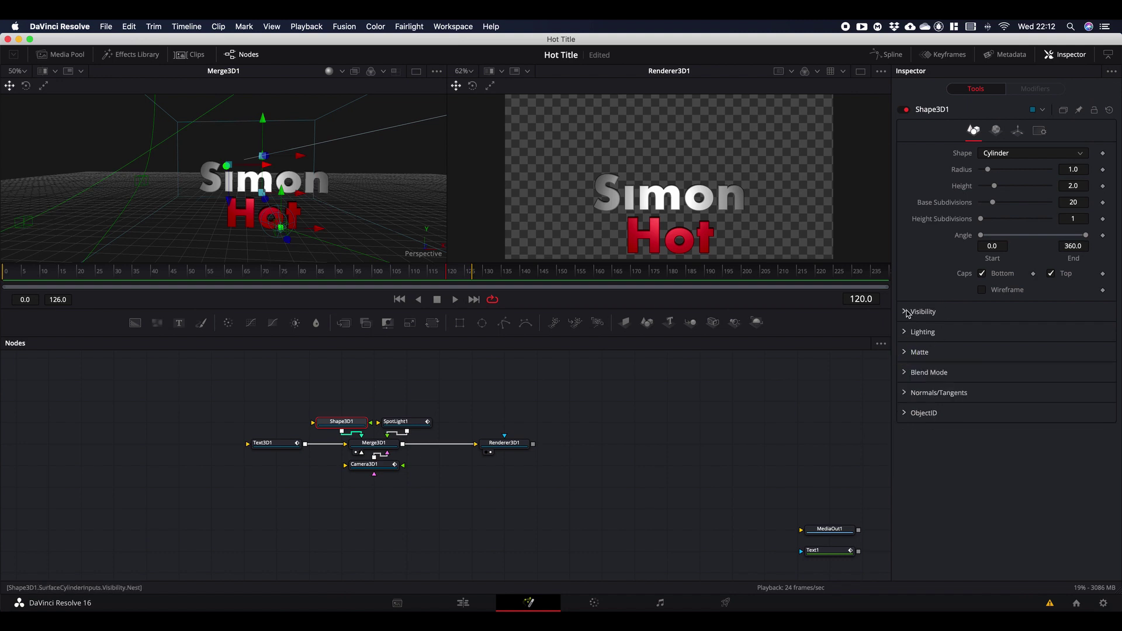
{"action": "left_click", "coordinate": [906, 312]}
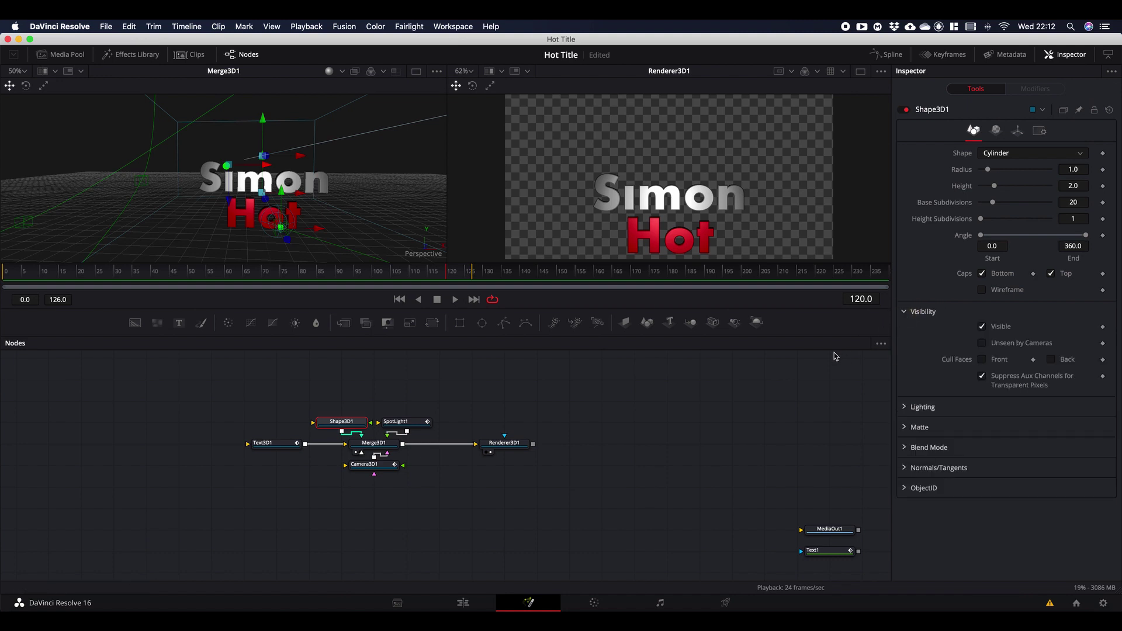
{"action": "left_click", "coordinate": [1102, 329]}
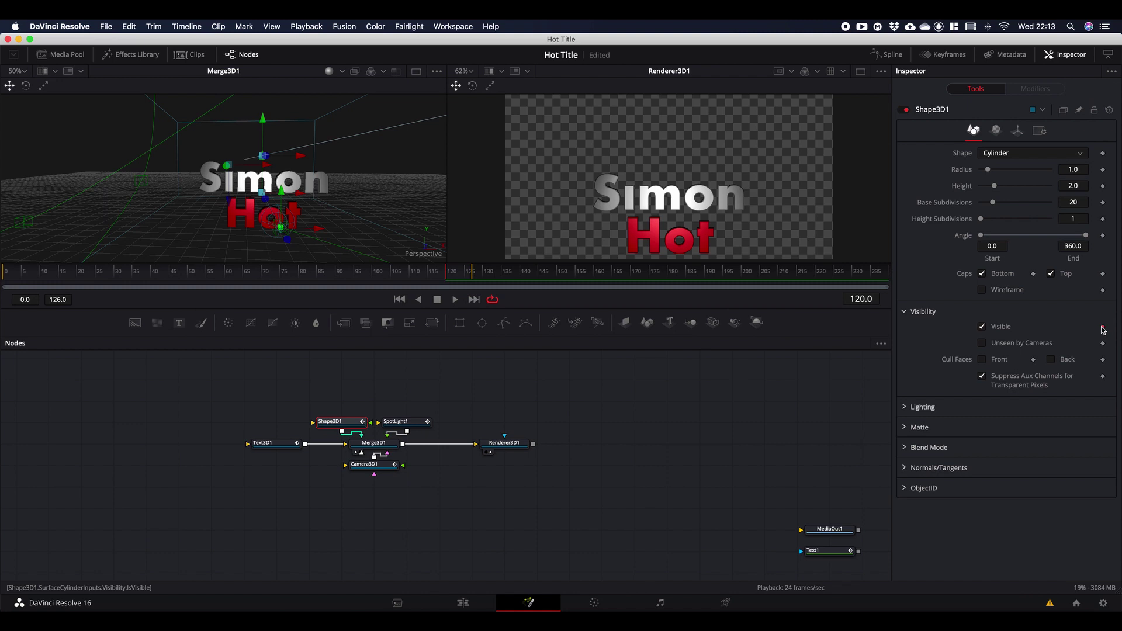
Step: Turn off the cylinder's Visible setting at frame 119 and step back to frame 110 to check the "i" dot
{"action": "key", "text": "Left"}
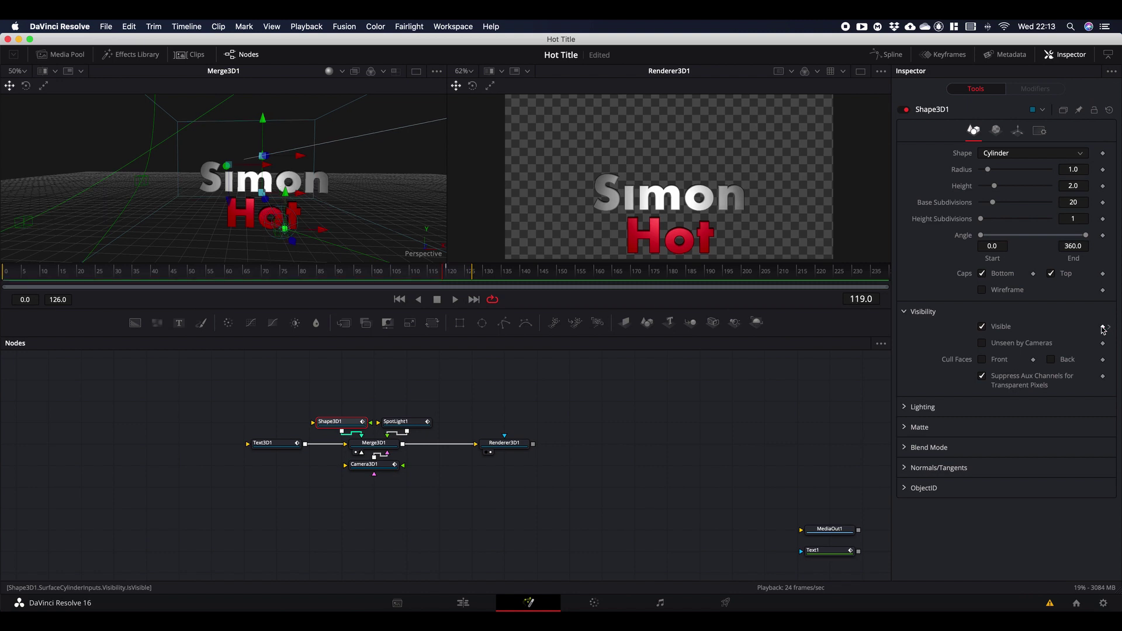
{"action": "left_click", "coordinate": [982, 328]}
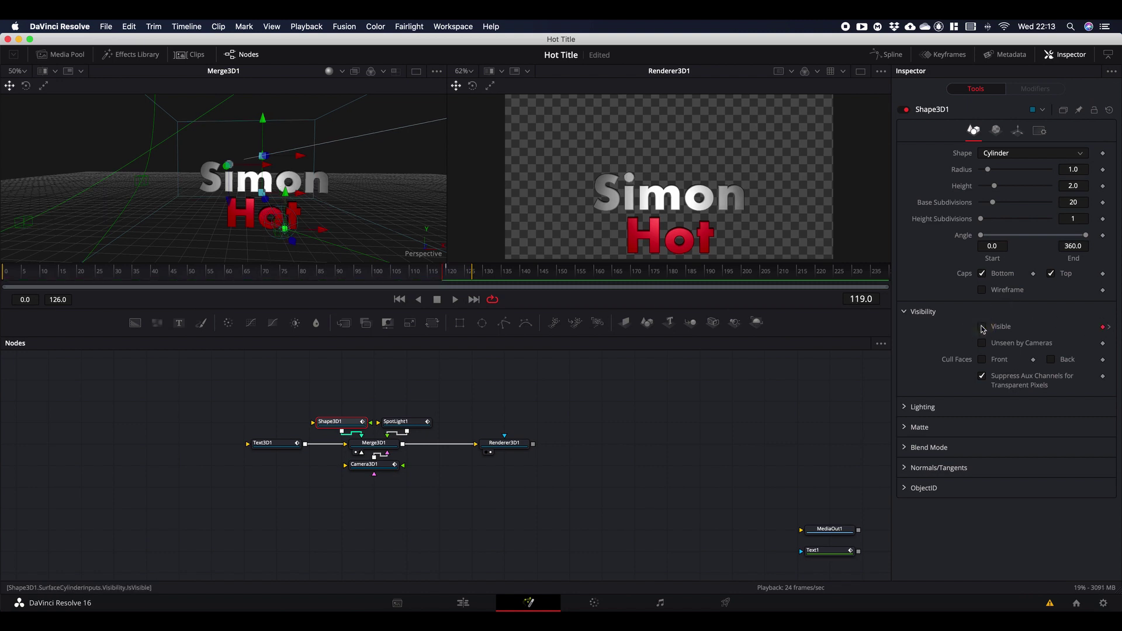
{"action": "key", "text": "Left"}
{"action": "key", "text": "Left"}
{"action": "key", "text": "Left"}
{"action": "key", "text": "Left"}
{"action": "key", "text": "Left"}
{"action": "key", "text": "Left"}
{"action": "key", "text": "Left"}
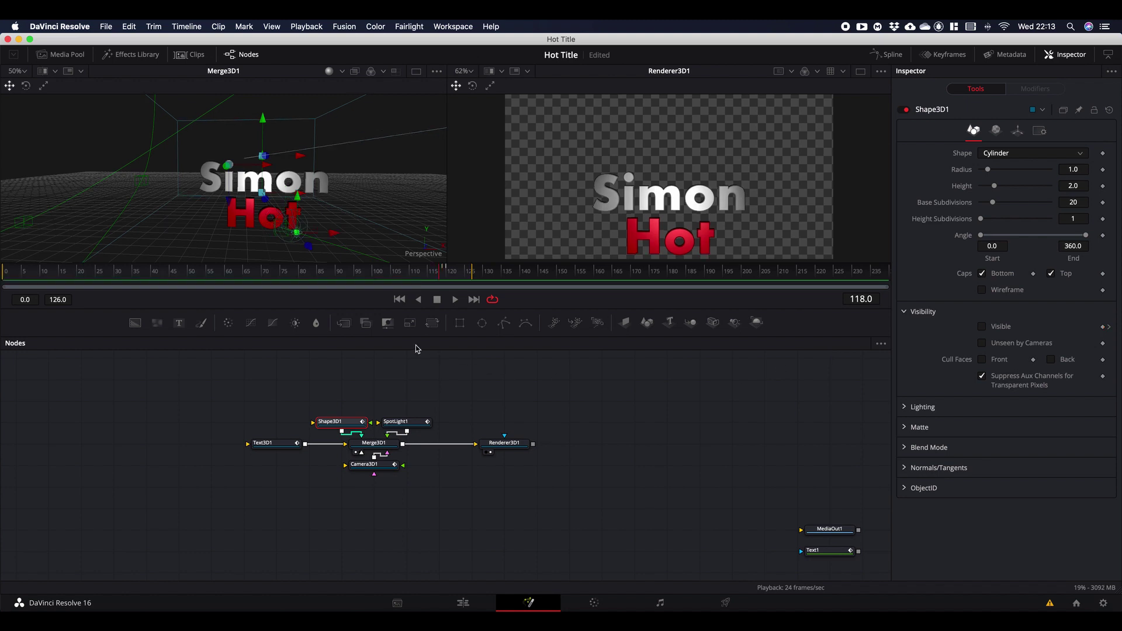
{"action": "key", "text": "Left"}
{"action": "key", "text": "Left"}
{"action": "key", "text": "Left"}
{"action": "key", "text": "Left"}
{"action": "key", "text": "Left"}
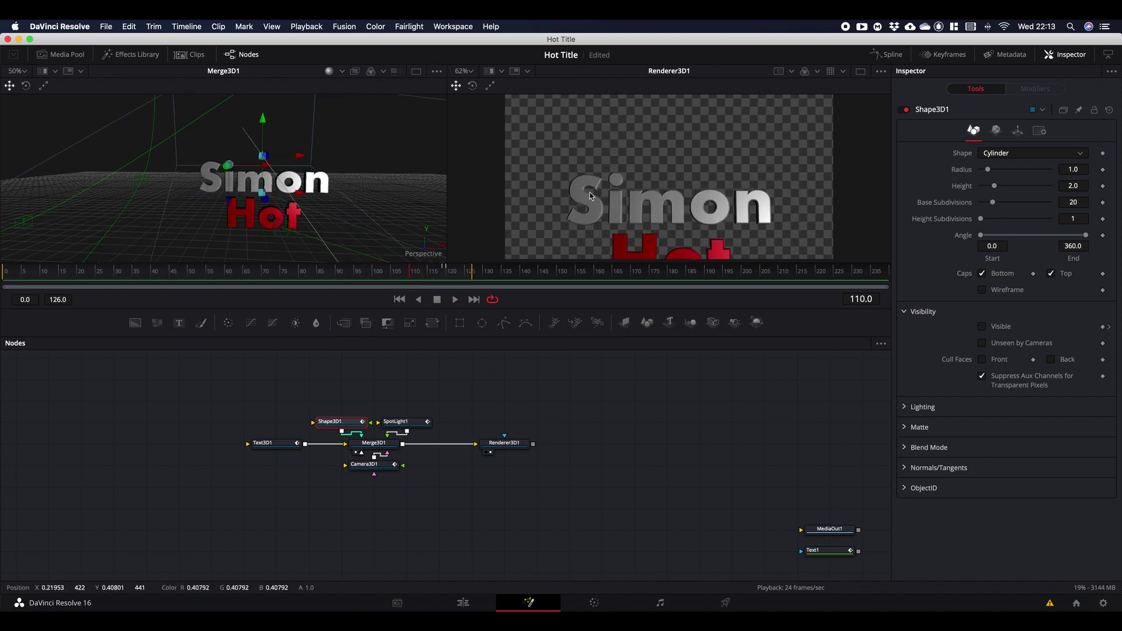
Step: Play back the title animation and extend the end of the render range to frame 178 to watch the dot being hidden
{"action": "key", "text": "space"}
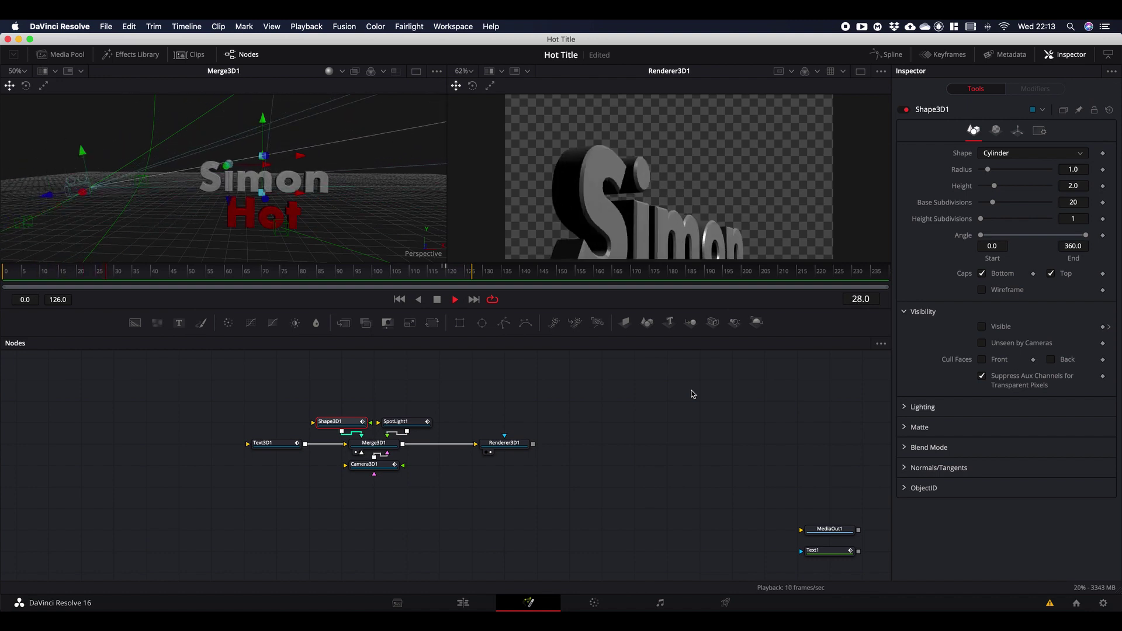
{"action": "key", "text": "space"}
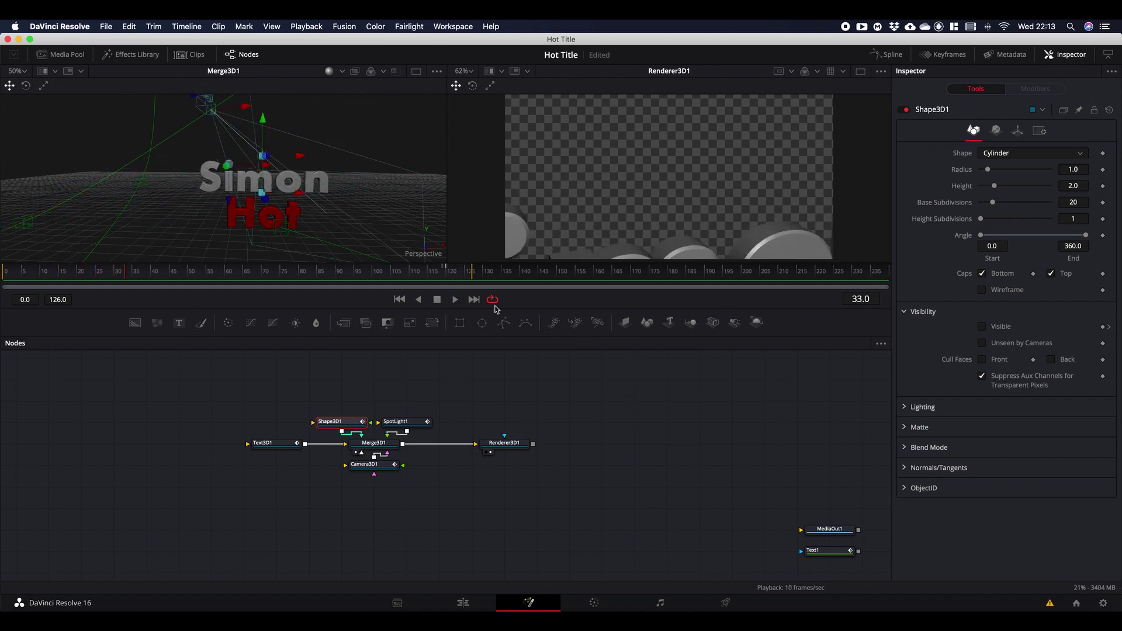
{"action": "left_click_drag", "start_coordinate": [472, 275], "coordinate": [664, 271]}
{"action": "key", "text": "space"}
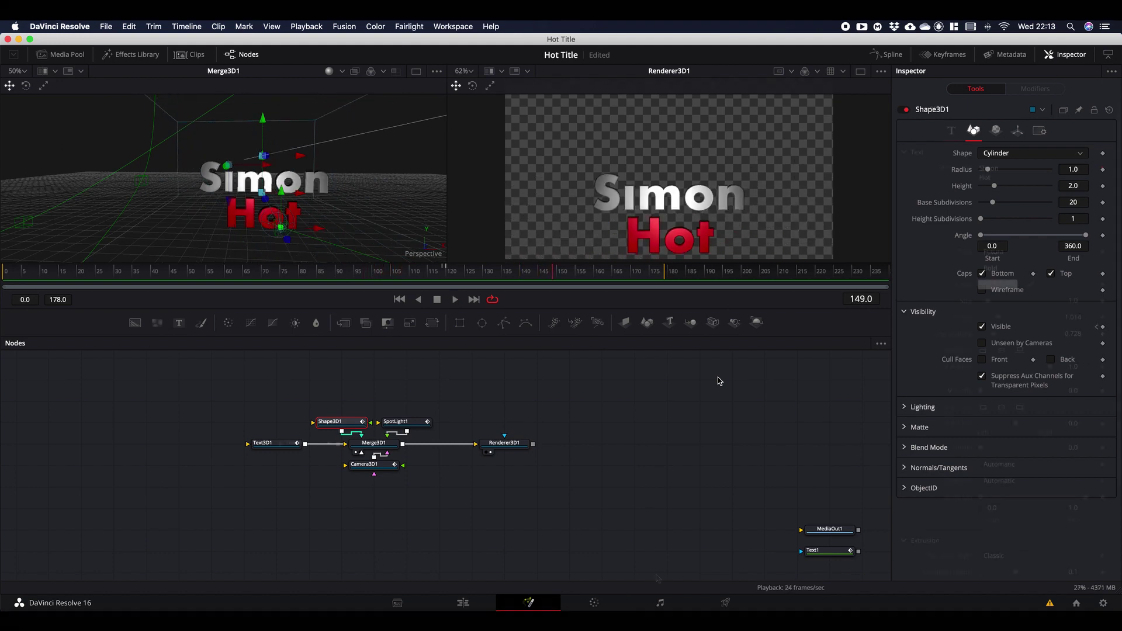
Step: Add a FastNoise node in the empty graph area below the 3D nodes and show it in the viewer replacing Merge3D1
{"action": "key", "text": "ctrl+z"}
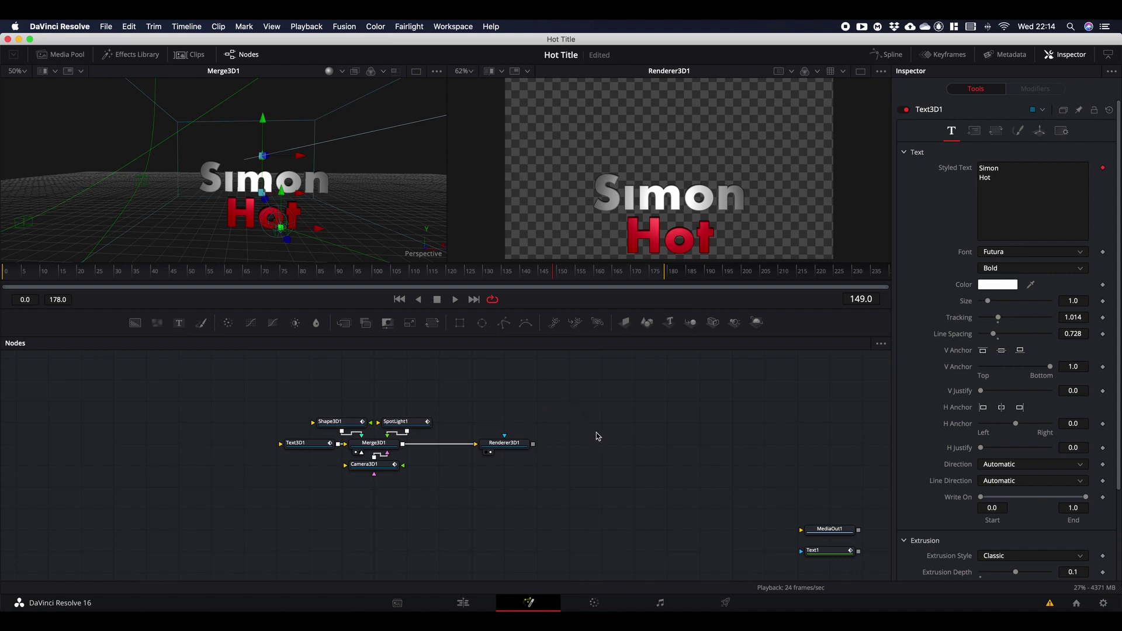
{"action": "scroll", "coordinate": [596, 433], "scroll_direction": "down", "scroll_amount": 1}
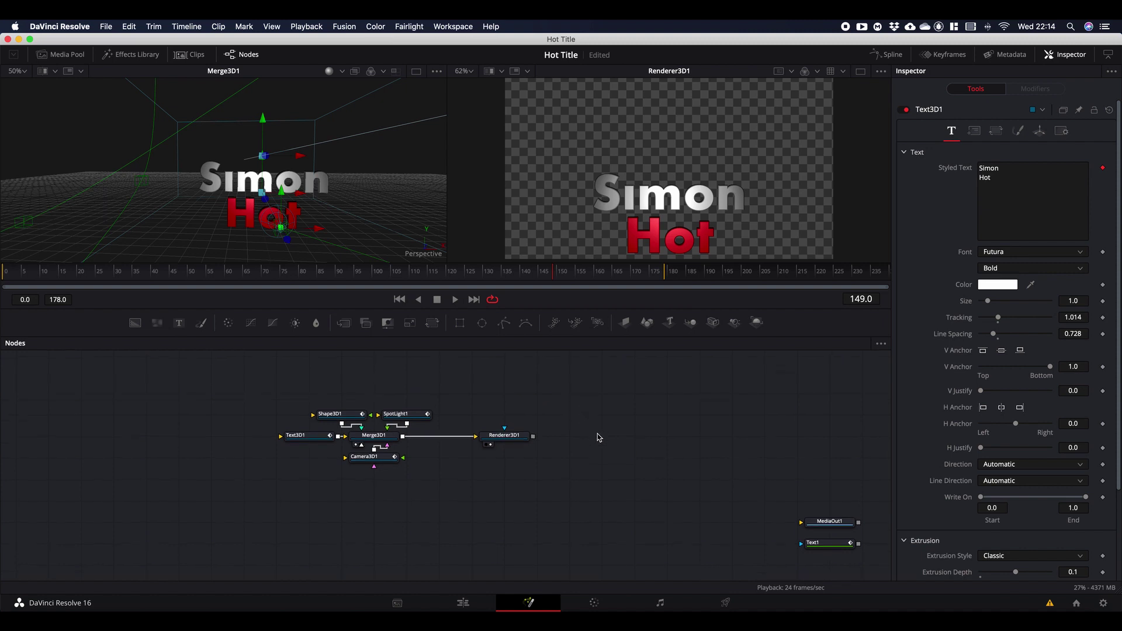
{"action": "scroll", "coordinate": [599, 437], "scroll_direction": "down", "scroll_amount": 1}
{"action": "scroll", "coordinate": [598, 437], "scroll_direction": "down", "scroll_amount": 4}
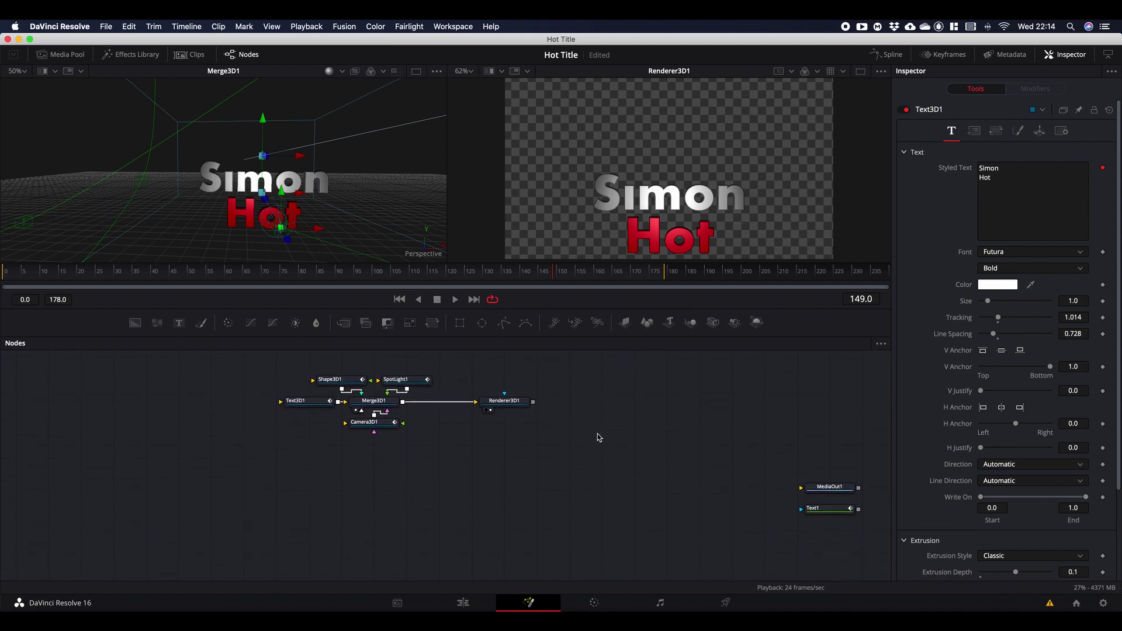
{"action": "scroll", "coordinate": [598, 437], "scroll_direction": "up", "scroll_amount": 4}
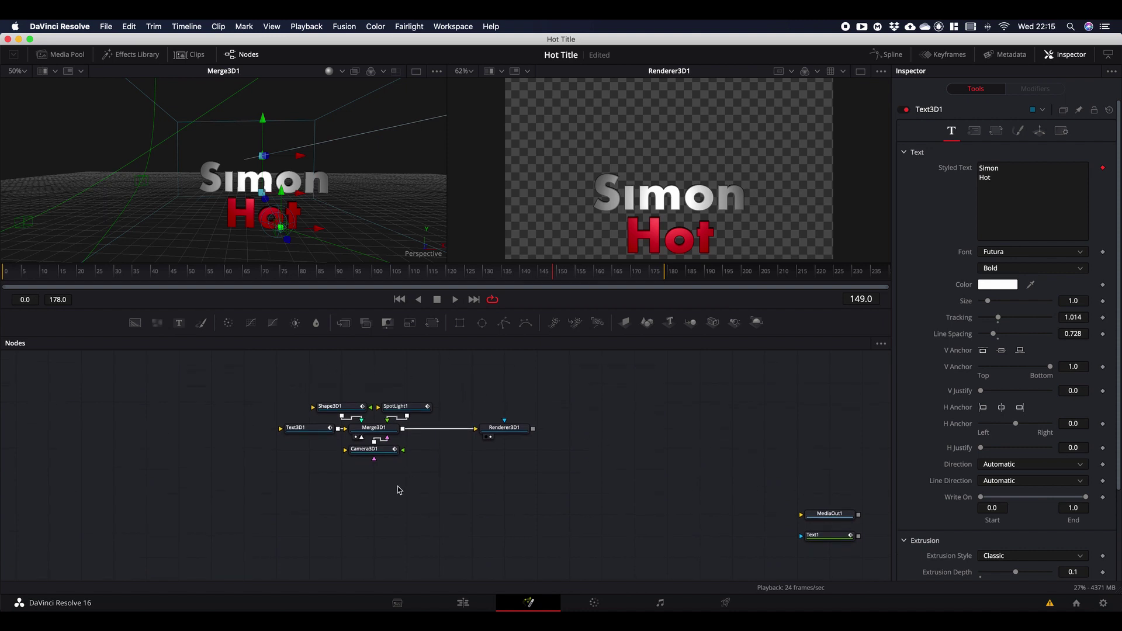
{"action": "scroll", "coordinate": [368, 501], "scroll_direction": "down", "scroll_amount": 5}
{"action": "scroll", "coordinate": [368, 501], "scroll_direction": "down", "scroll_amount": 5}
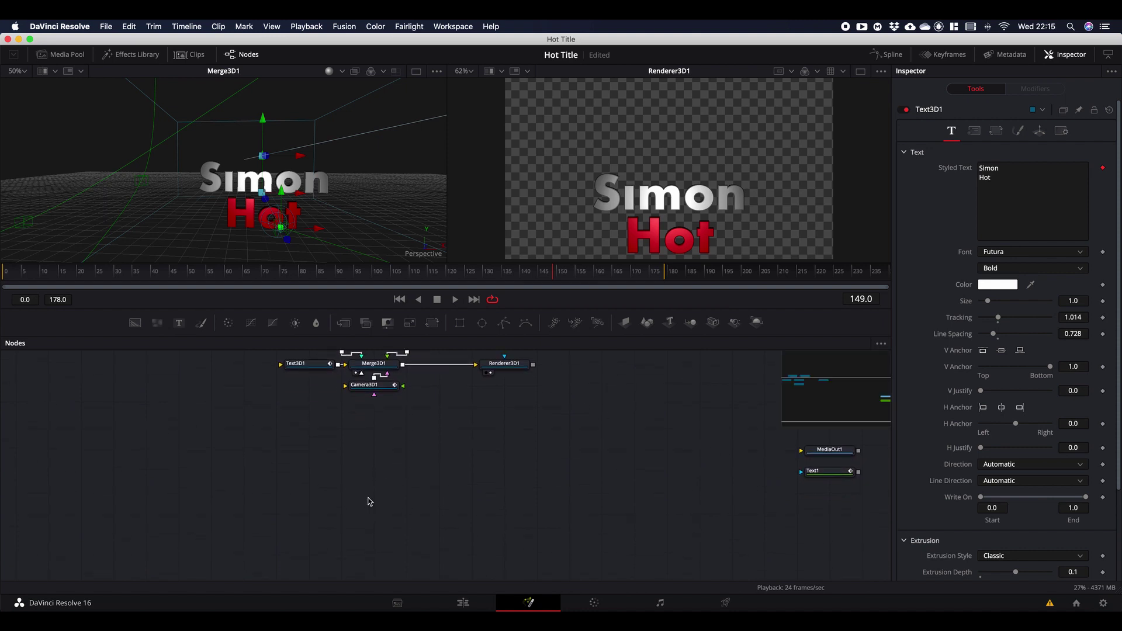
{"action": "scroll", "coordinate": [425, 472], "scroll_direction": "down", "scroll_amount": 1}
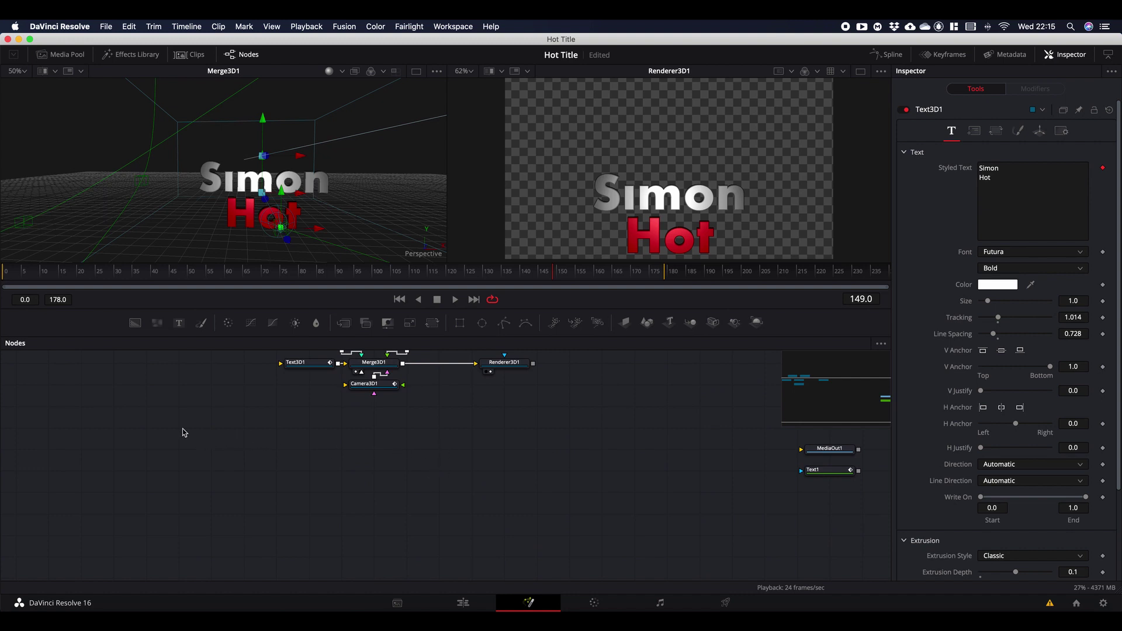
{"action": "left_click_drag", "start_coordinate": [157, 322], "coordinate": [295, 205]}
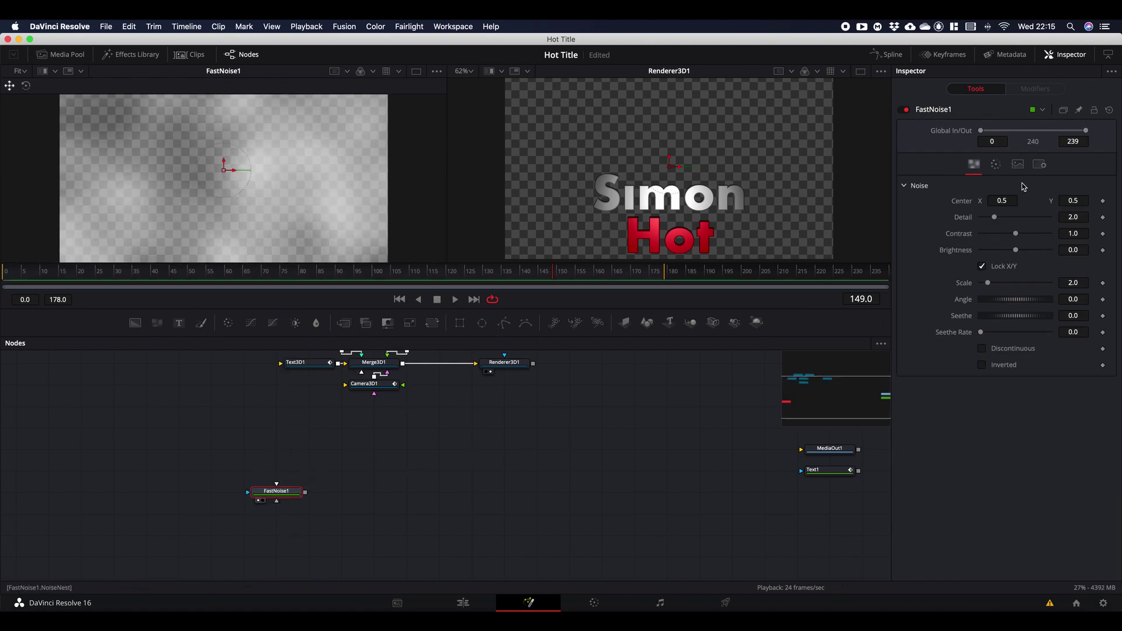
Step: Disable Auto Resolution for FastNoise1 and set its image width and height to 500 each
{"action": "left_click", "coordinate": [1016, 165]}
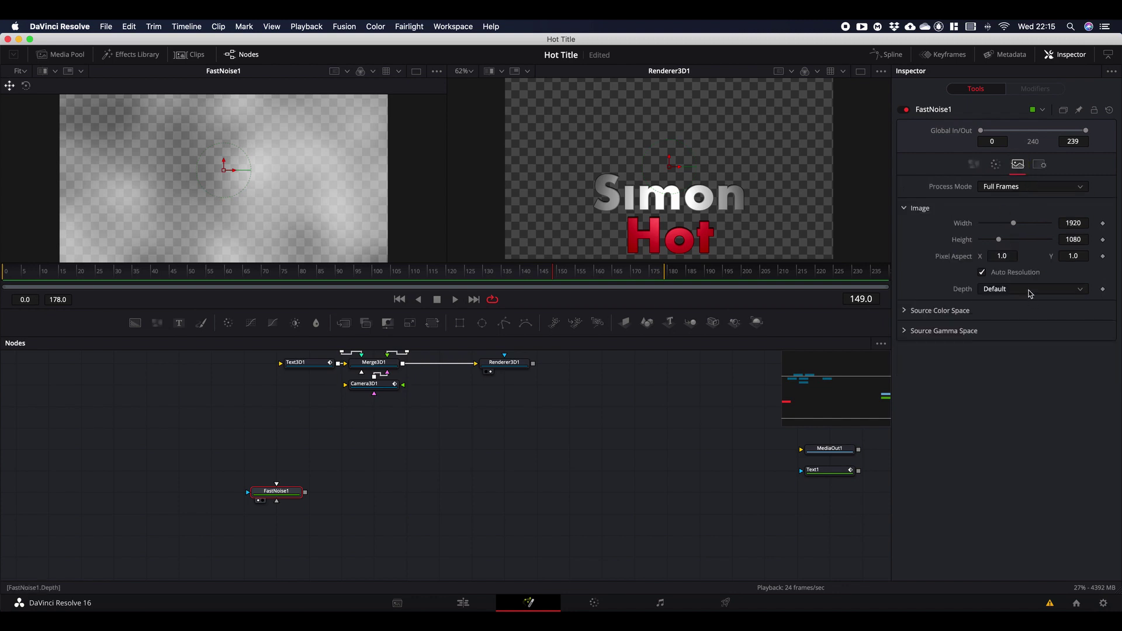
{"action": "left_click", "coordinate": [982, 273]}
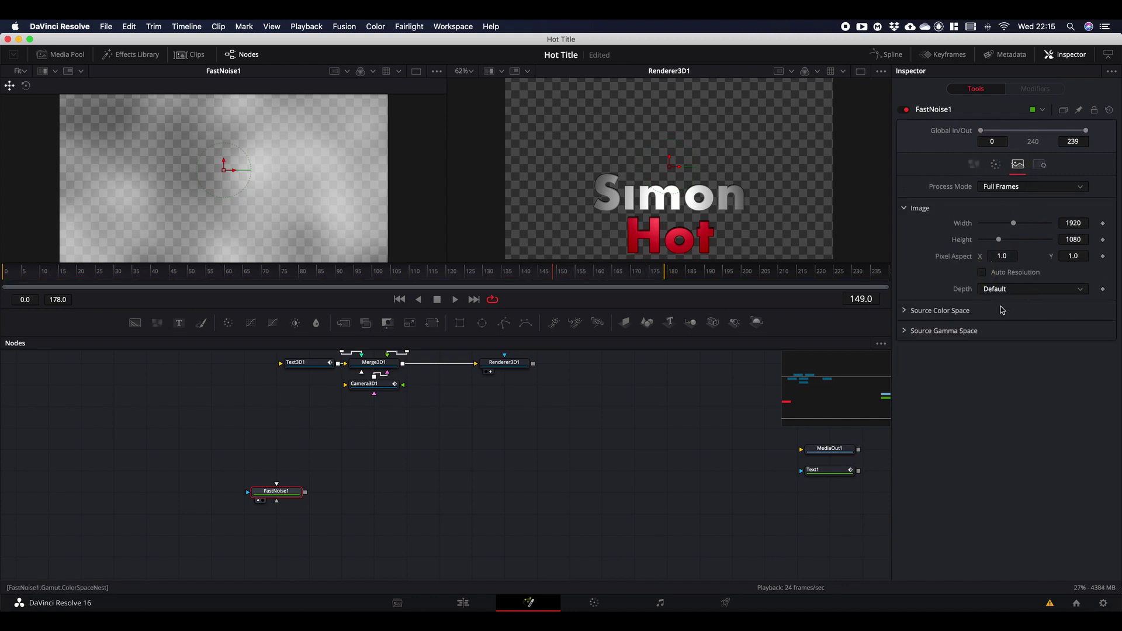
{"action": "left_click", "coordinate": [1075, 222]}
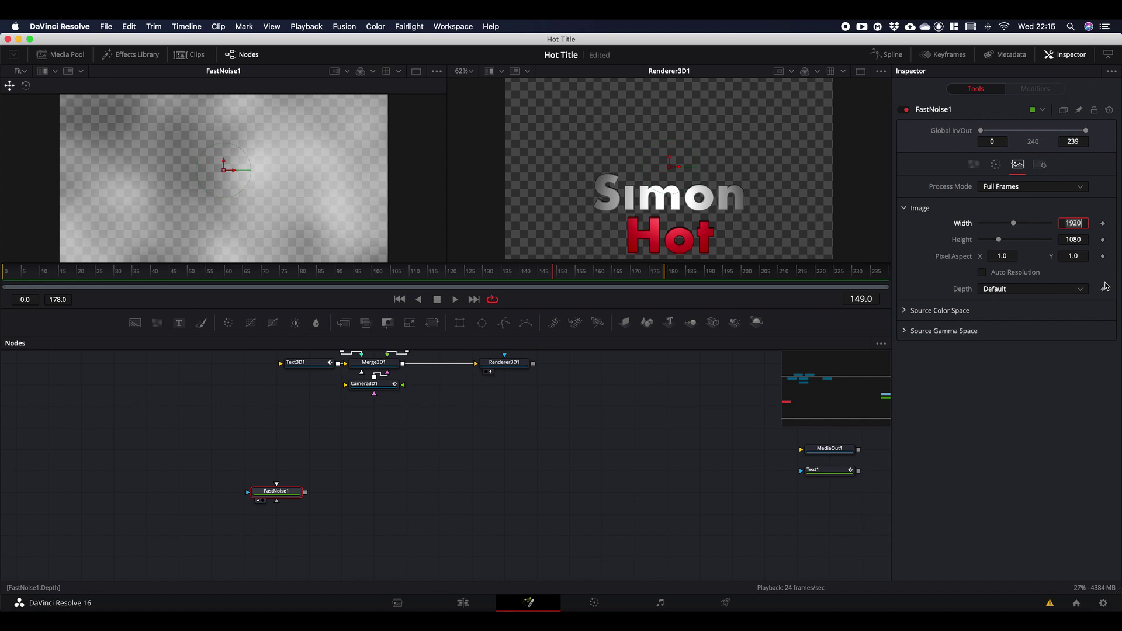
{"action": "type", "text": "500"}
{"action": "key", "text": "Tab"}
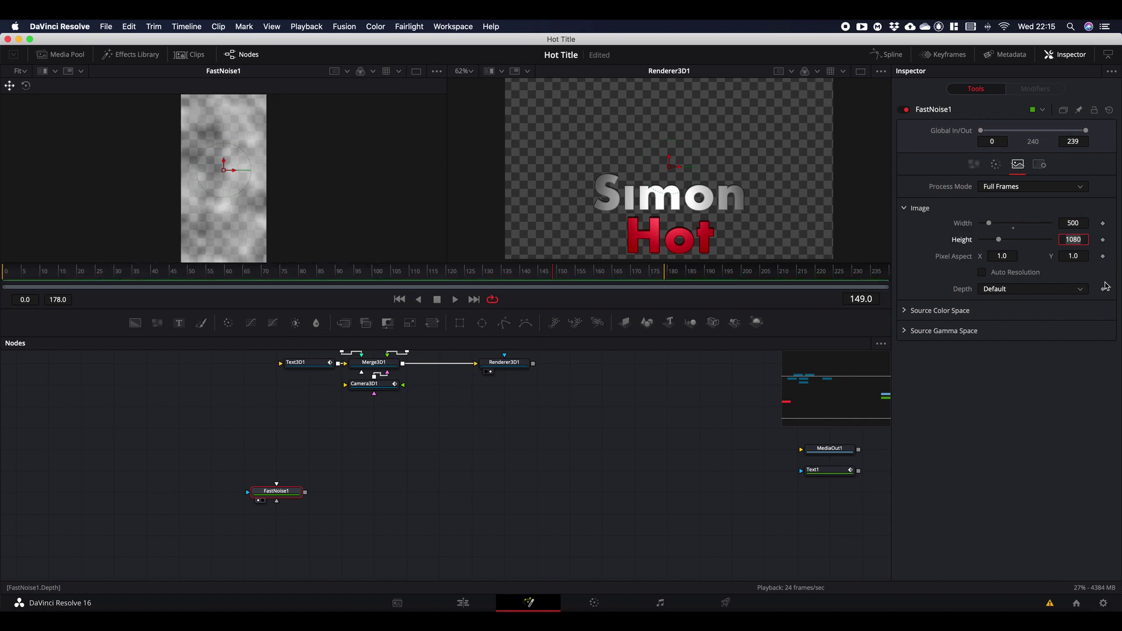
{"action": "type", "text": "500"}
{"action": "key", "text": "Return"}
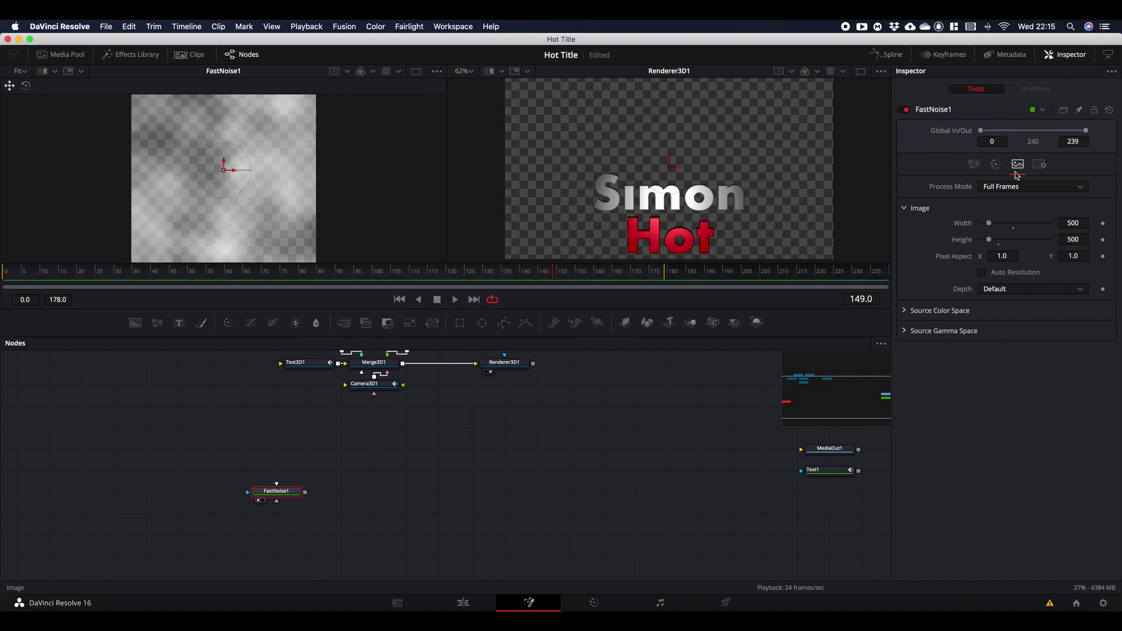
Step: Set the FastNoise1 colour type to Gradient with a Radial gradient type
{"action": "left_click", "coordinate": [995, 166]}
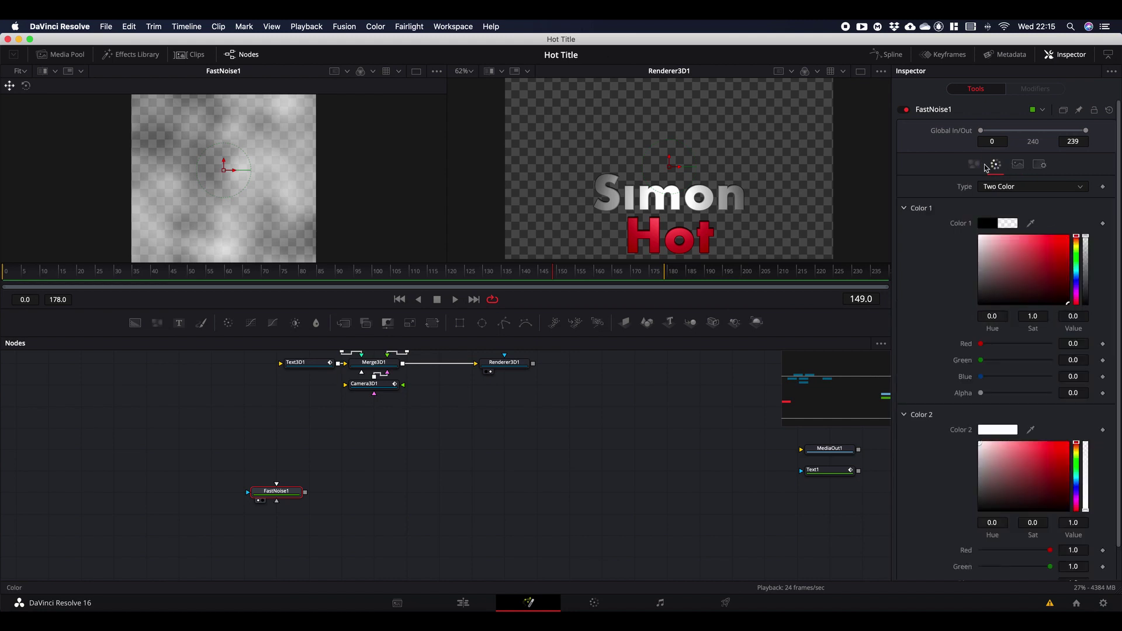
{"action": "left_click", "coordinate": [1002, 187]}
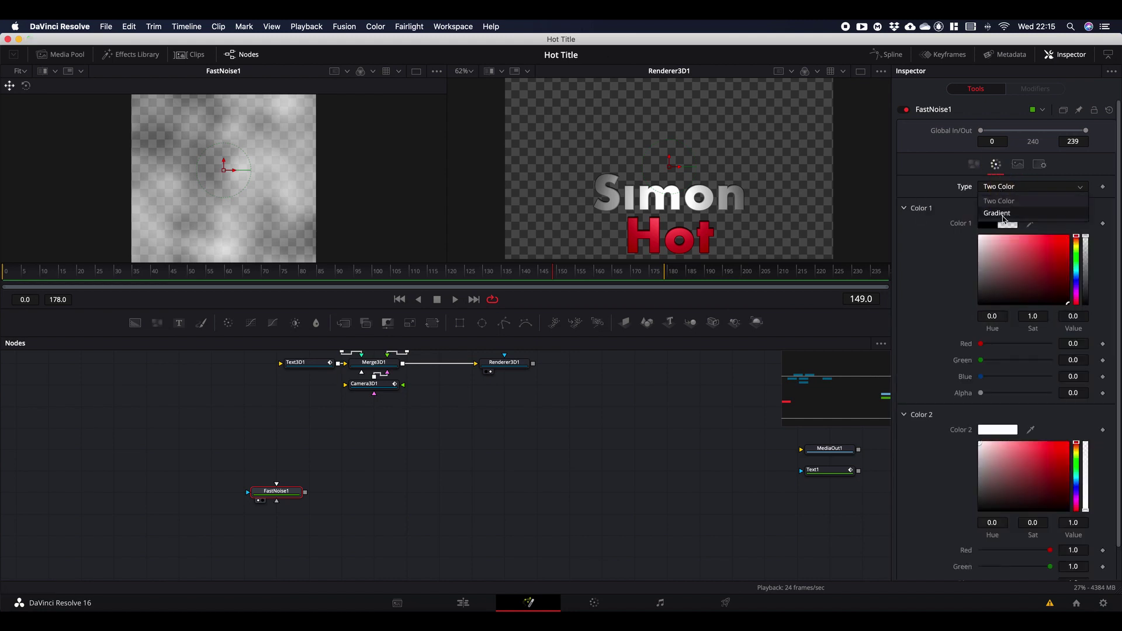
{"action": "left_click", "coordinate": [1003, 213]}
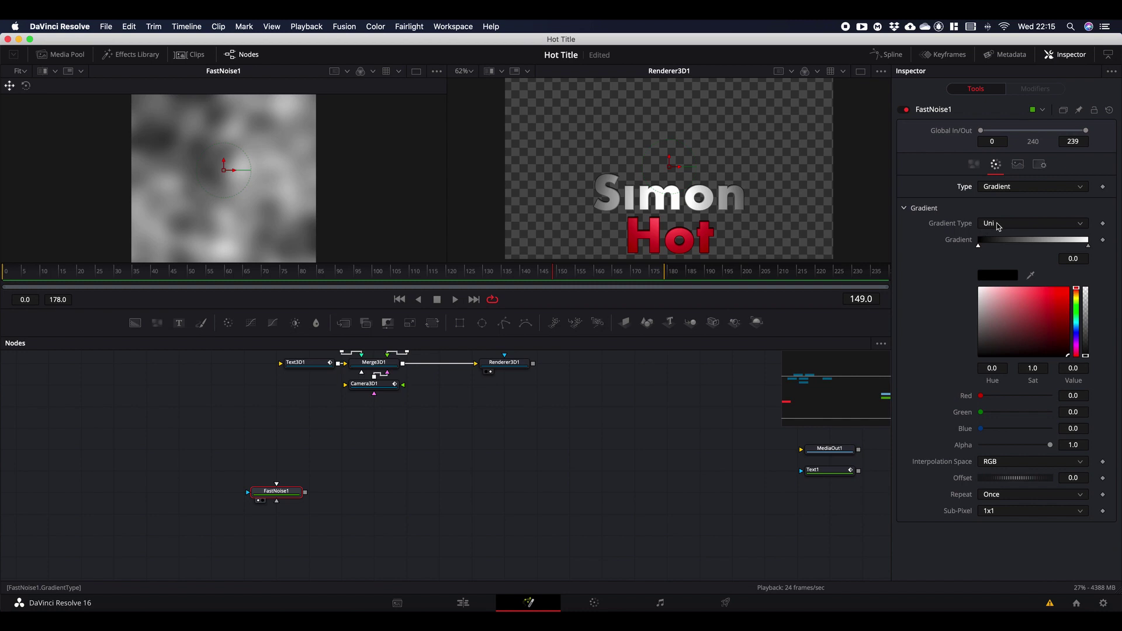
{"action": "left_click", "coordinate": [996, 225]}
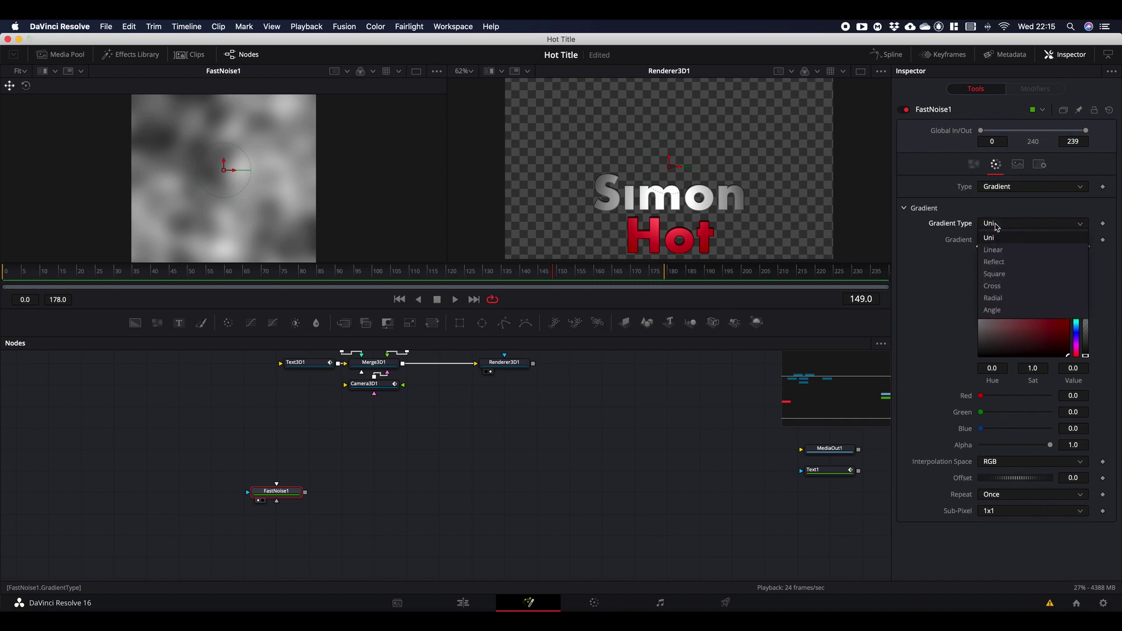
{"action": "left_click", "coordinate": [994, 298]}
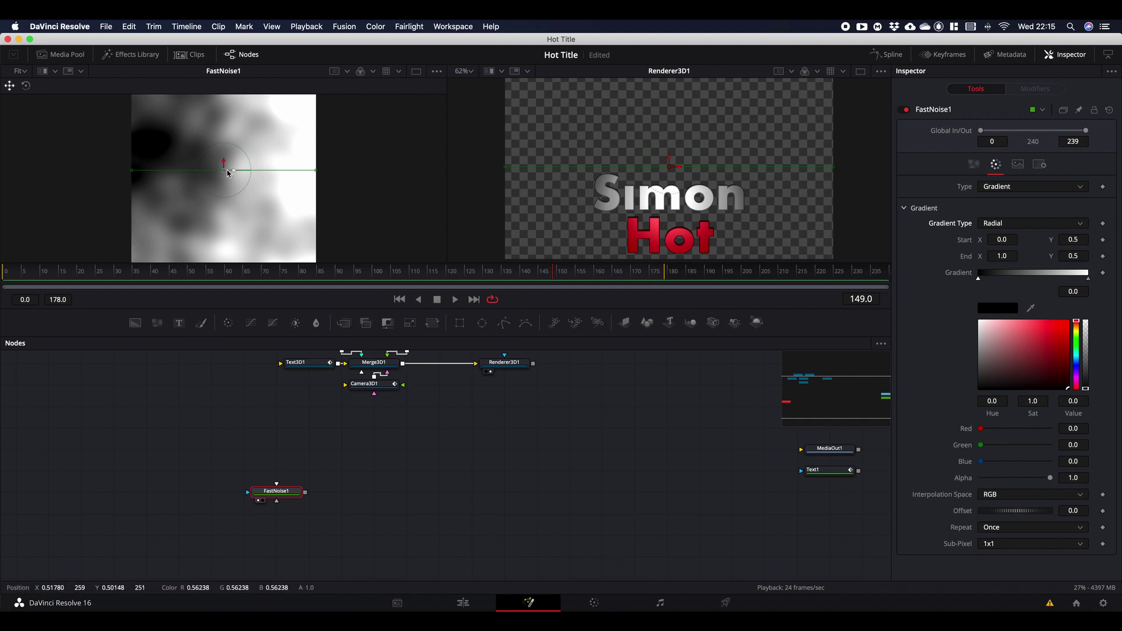
Step: Set the radial gradient's start X to 0.5 and place its end point at about X 0.74, Y 0.26
{"action": "left_click", "coordinate": [1002, 239]}
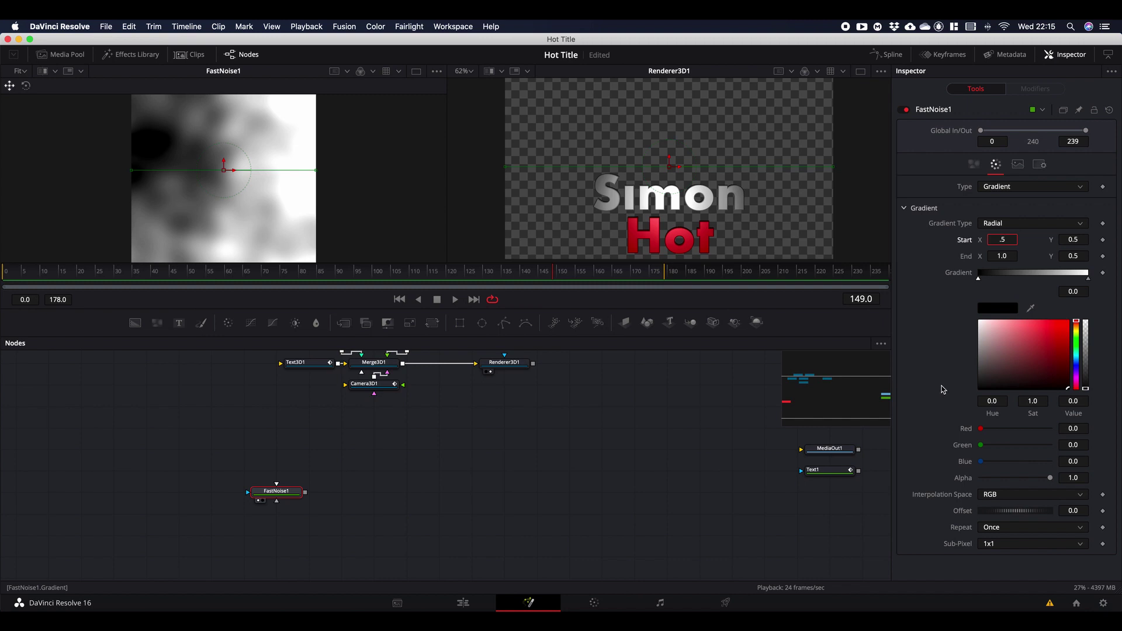
{"action": "key", "text": "Return"}
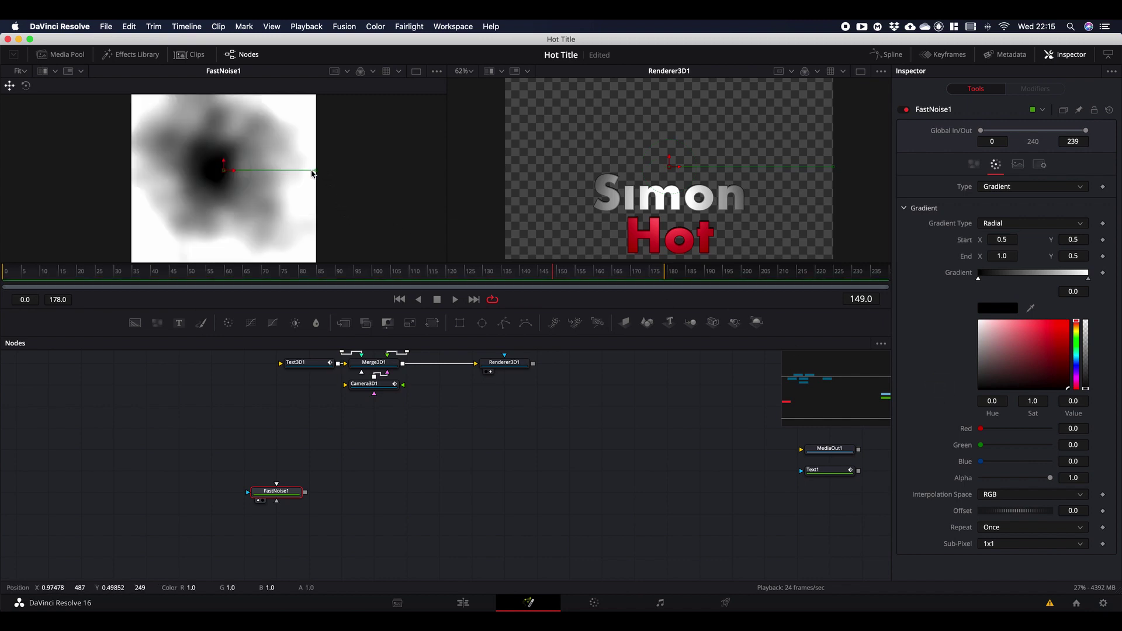
{"action": "left_click_drag", "start_coordinate": [315, 173], "coordinate": [267, 219]}
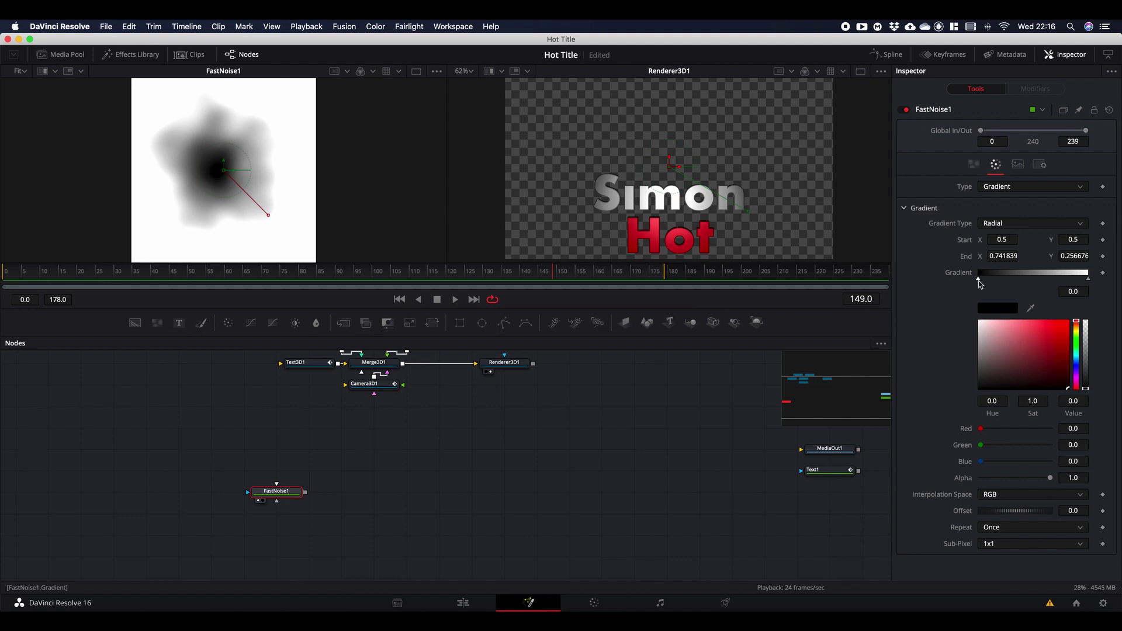
Step: Make the gradient's start colour white and its end colour black with an alpha of 0.0
{"action": "left_click_drag", "start_coordinate": [994, 343], "coordinate": [963, 297]}
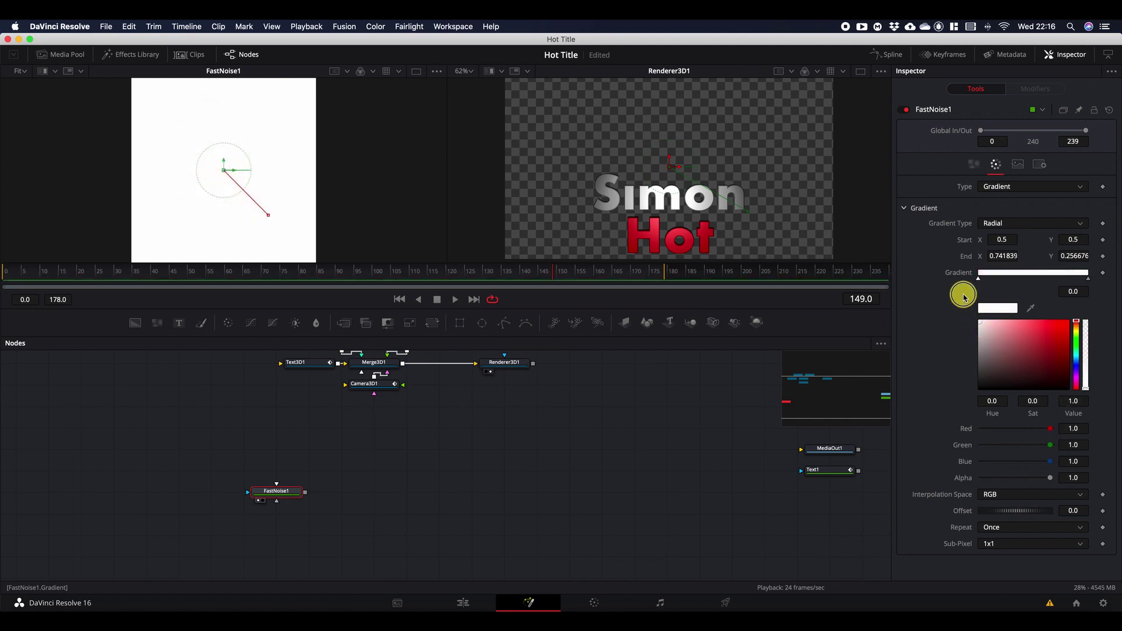
{"action": "left_click", "coordinate": [1087, 280]}
{"action": "left_click_drag", "start_coordinate": [1008, 347], "coordinate": [1110, 431]}
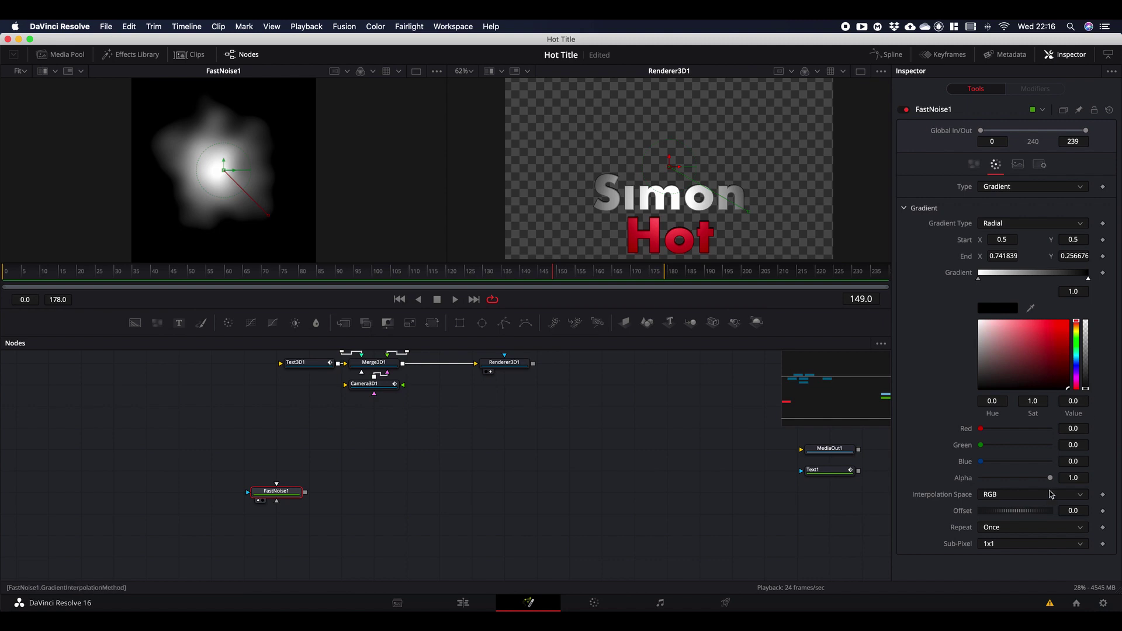
{"action": "left_click_drag", "start_coordinate": [1050, 478], "coordinate": [920, 480]}
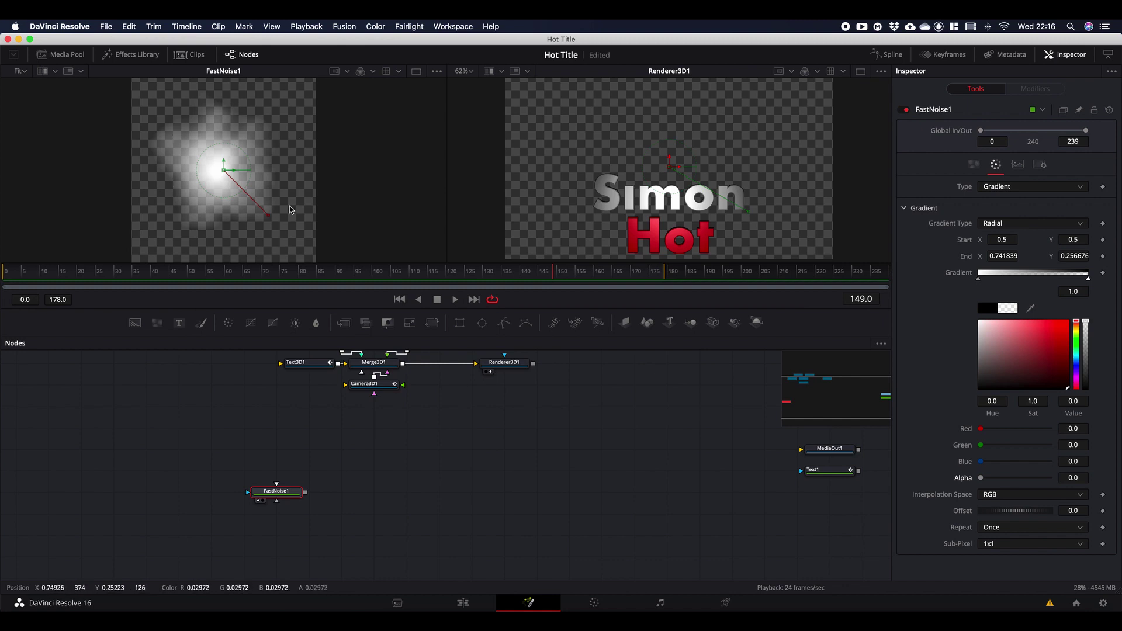
Step: Unload Renderer3D1 from its viewer and set the noise's Seethe Rate to 0.181
{"action": "left_click", "coordinate": [490, 372]}
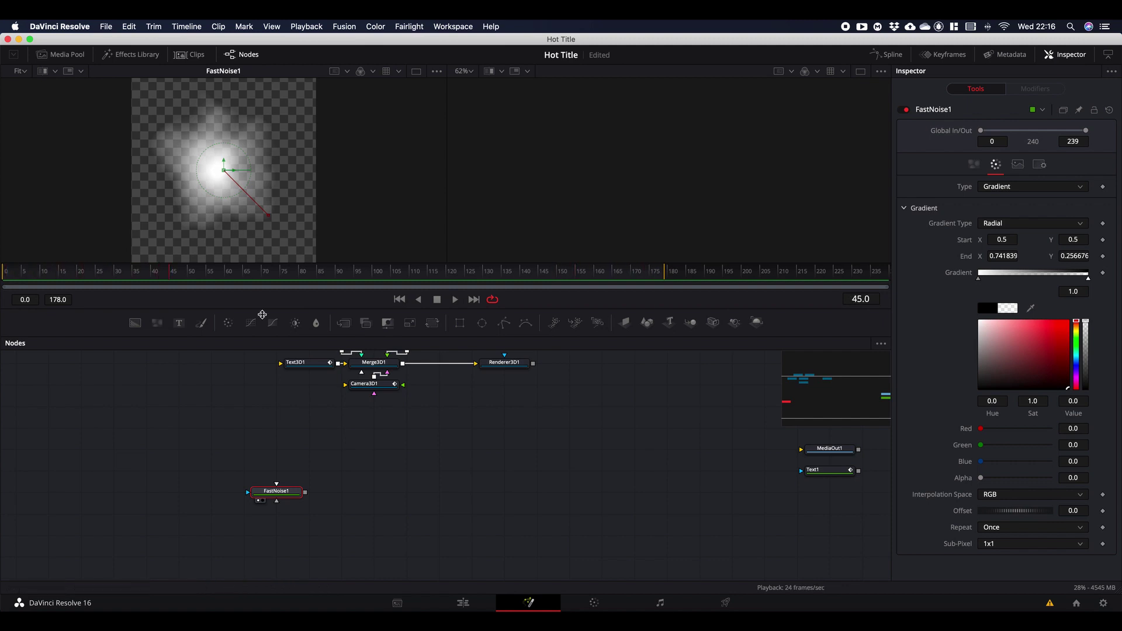
{"action": "left_click", "coordinate": [974, 165]}
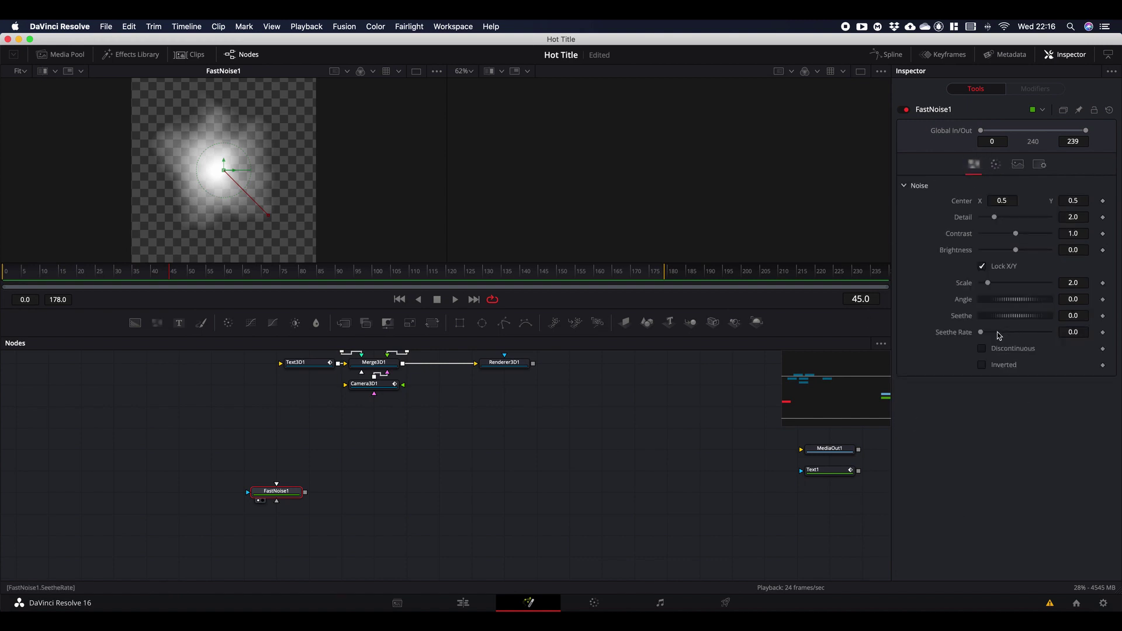
{"action": "left_click_drag", "start_coordinate": [981, 334], "coordinate": [995, 336]}
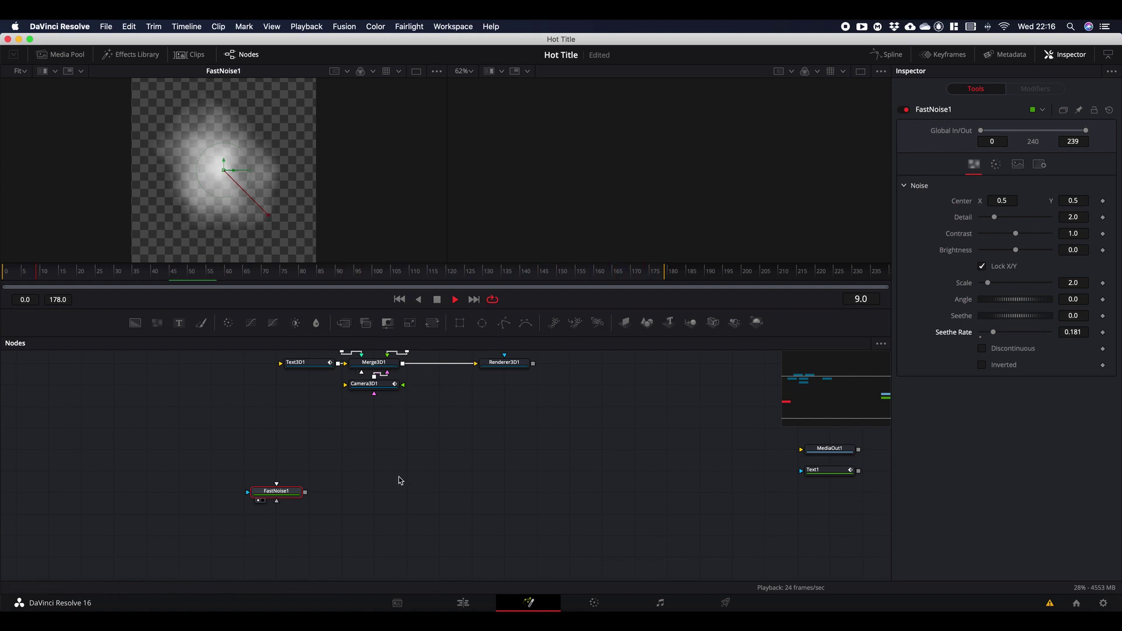
Step: Stop the noise playback and extend the end of the render range to frame 239
{"action": "key", "text": "space"}
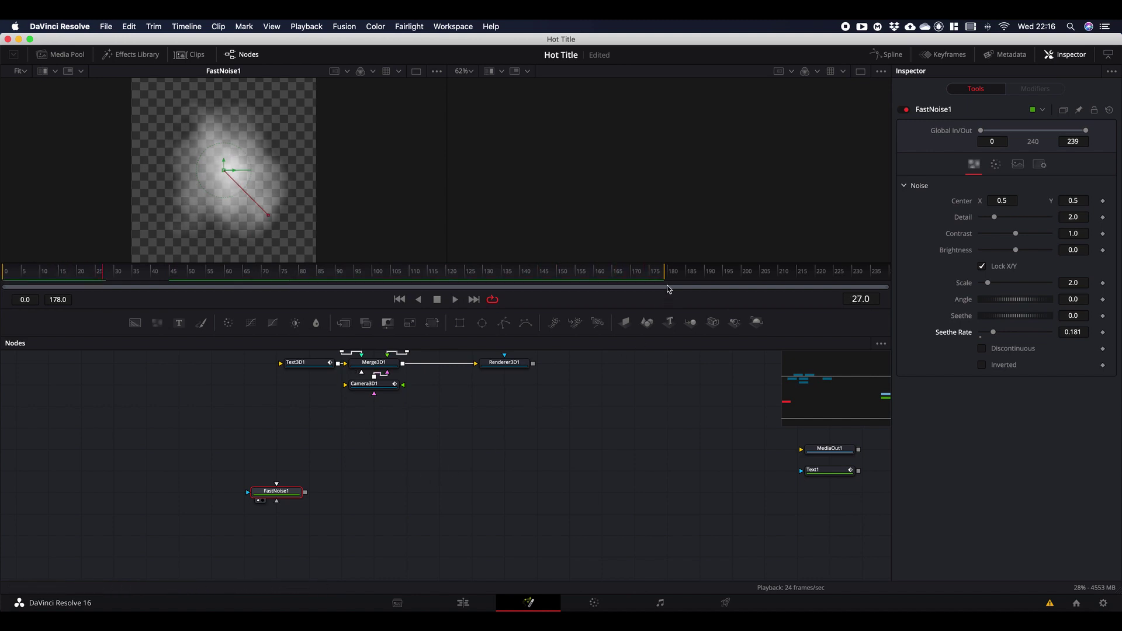
{"action": "left_click_drag", "start_coordinate": [666, 278], "coordinate": [915, 286]}
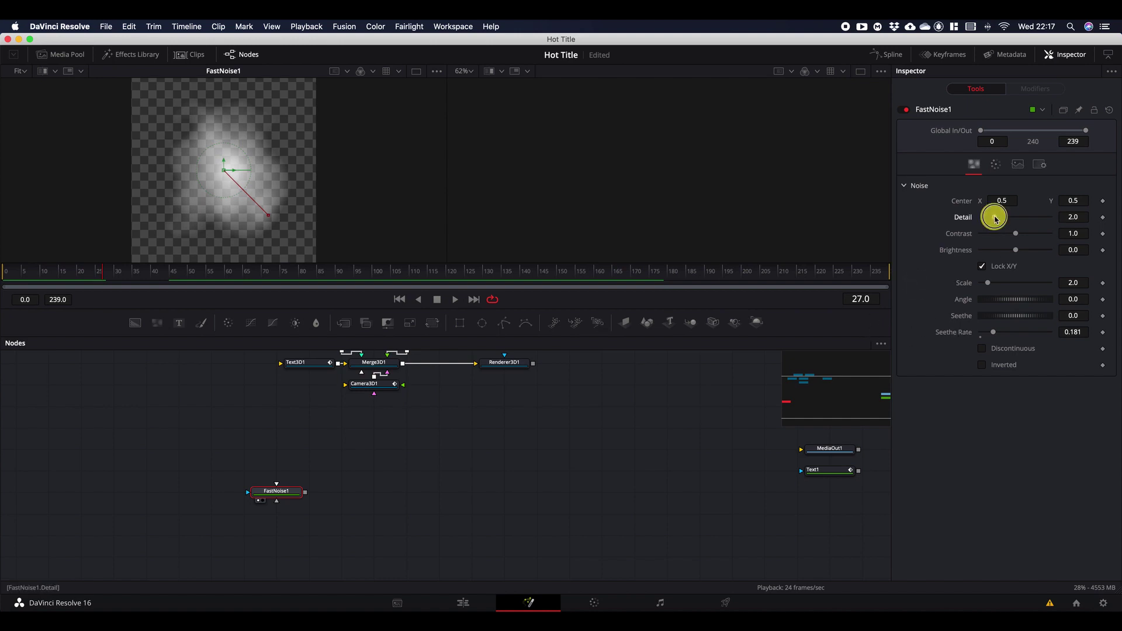
Step: Set FastNoise1's Detail to 10.0 and Contrast to 1.44, previewing the playback
{"action": "left_click_drag", "start_coordinate": [994, 218], "coordinate": [1109, 215]}
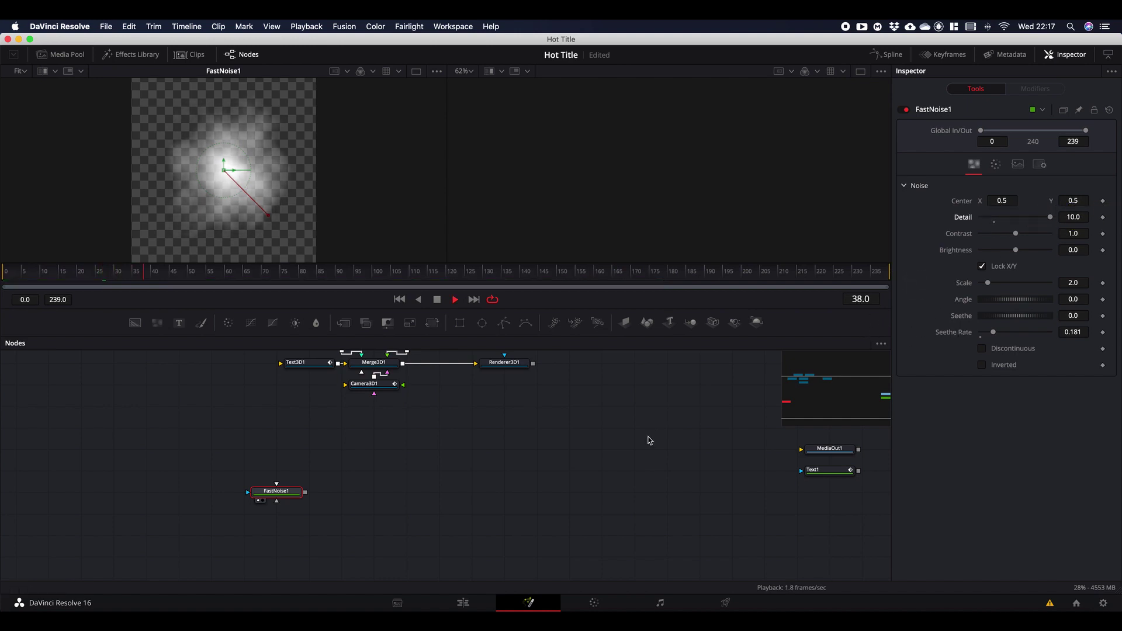
{"action": "key", "text": "space"}
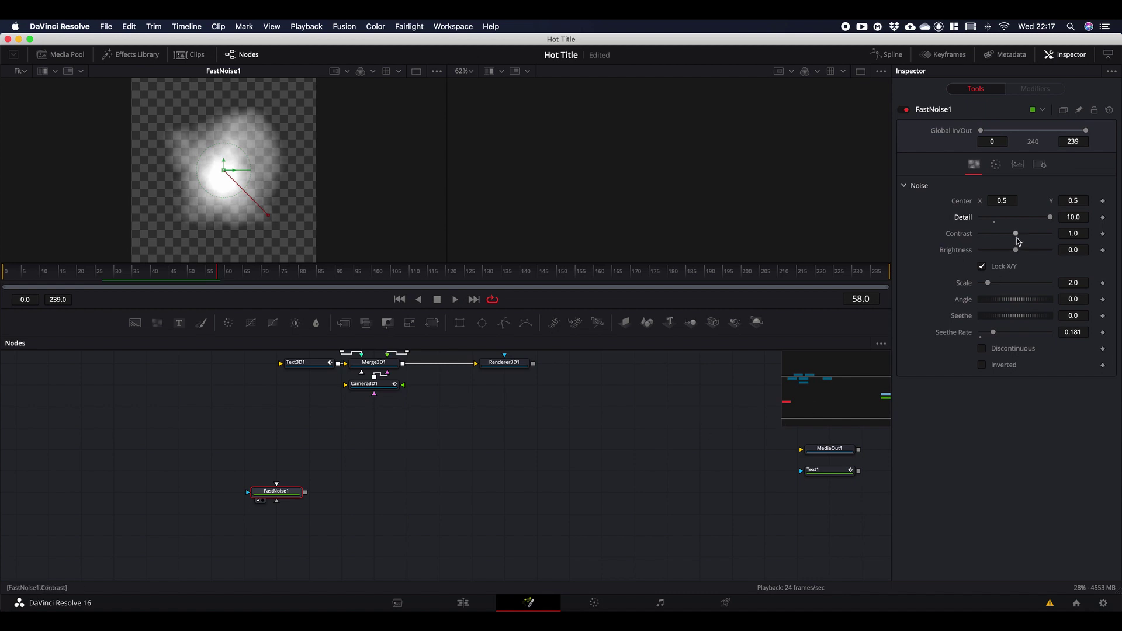
{"action": "left_click_drag", "start_coordinate": [1017, 237], "coordinate": [1021, 239]}
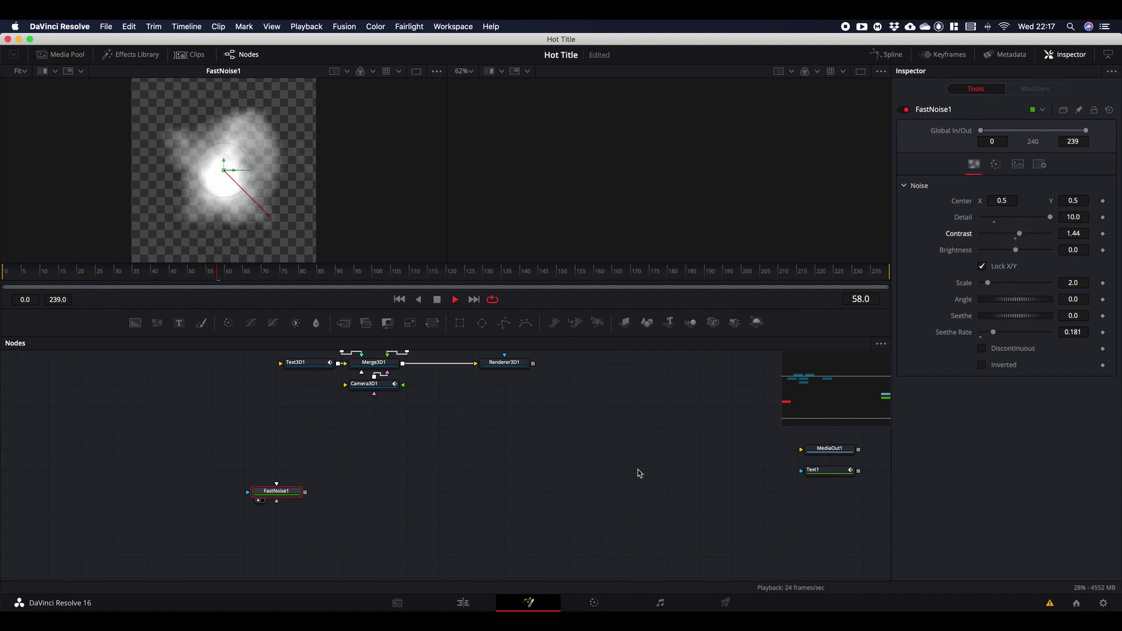
{"action": "key", "text": "space"}
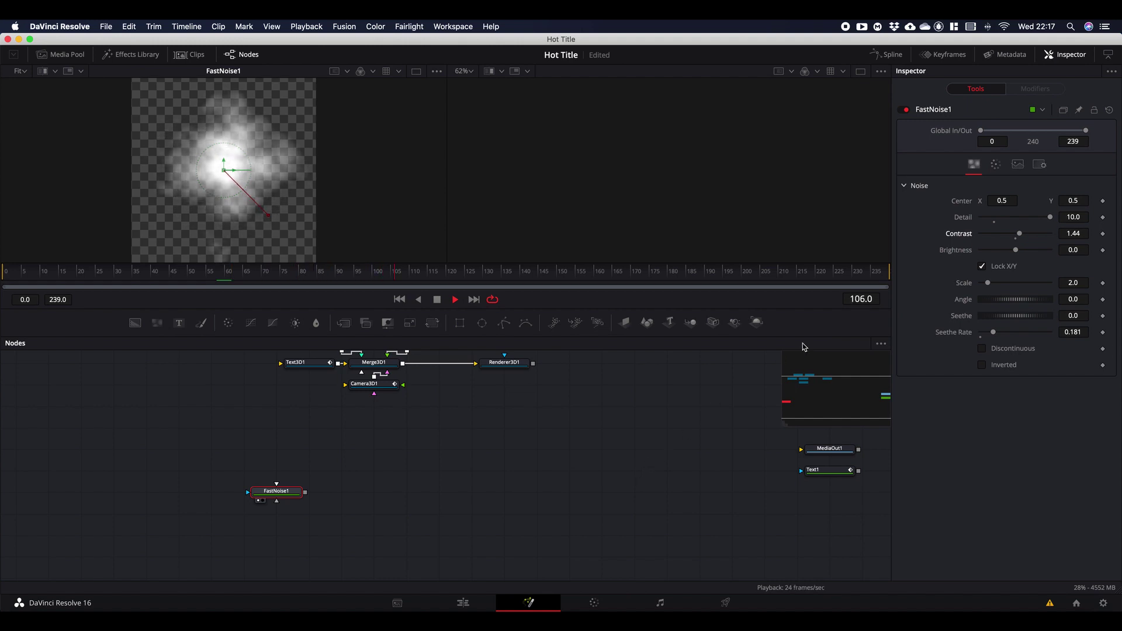
Step: Set the noise's Brightness to -0.17 and pull the radial gradient's end point slightly inward toward its centre
{"action": "key", "text": "space"}
{"action": "left_click_drag", "start_coordinate": [1015, 251], "coordinate": [1010, 252]}
{"action": "key", "text": "space"}
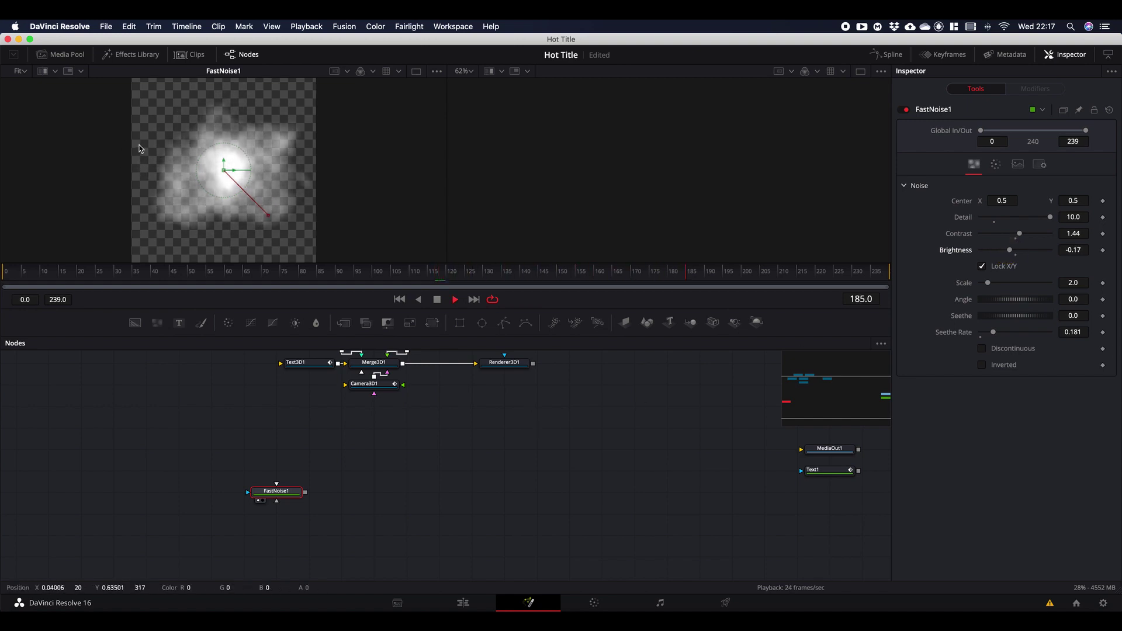
{"action": "left_click", "coordinate": [267, 216]}
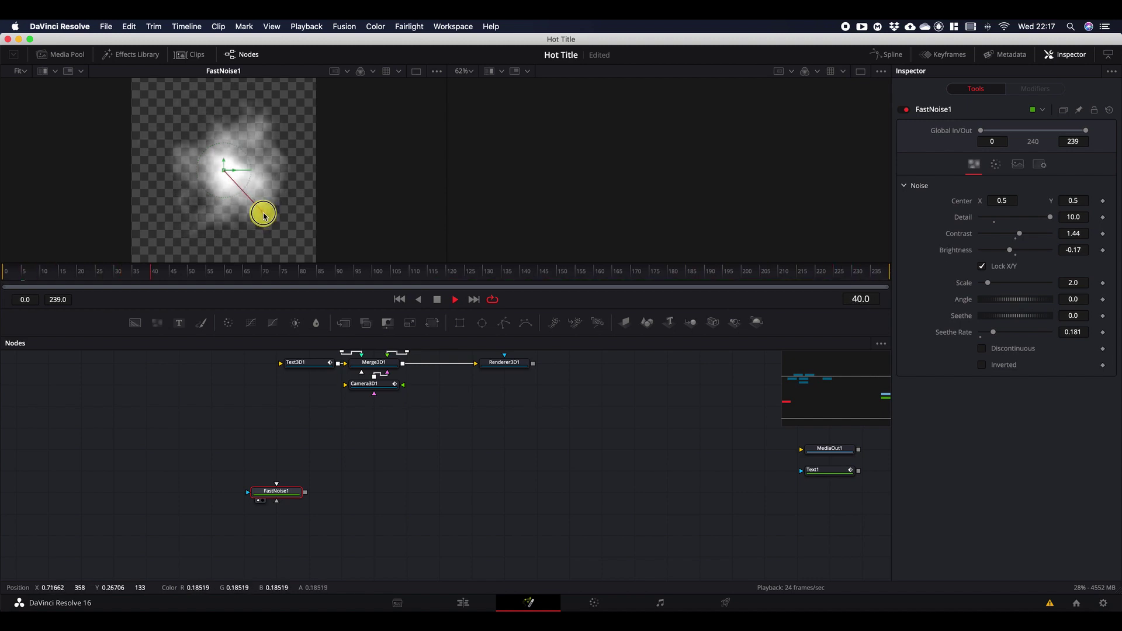
{"action": "key", "text": "space"}
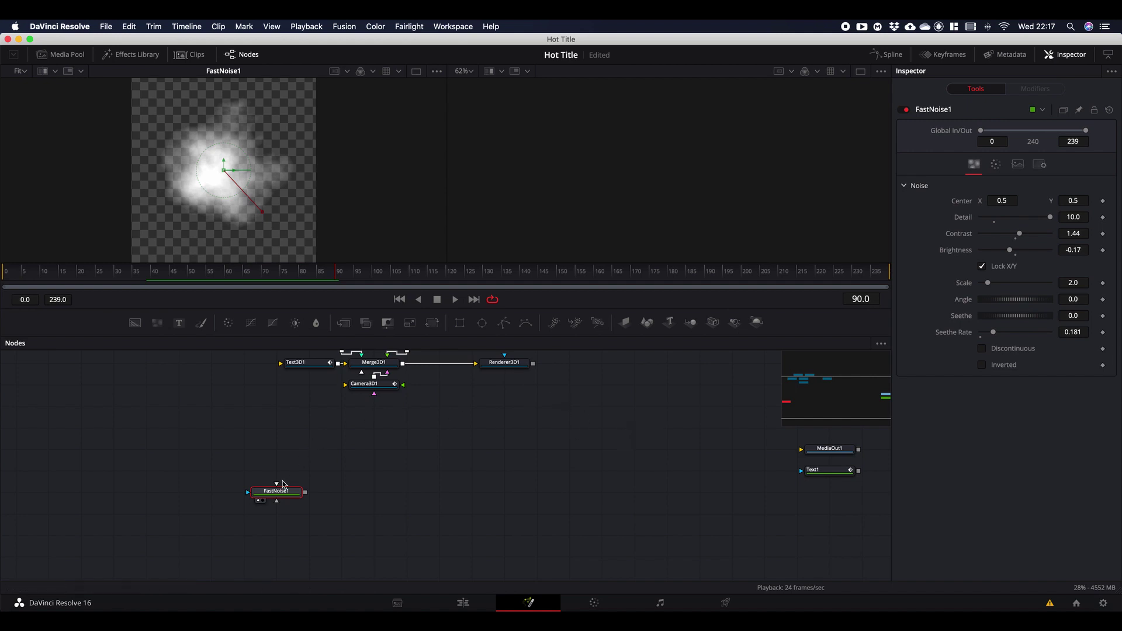
Step: Add a BrightnessContrast node after FastNoise1, show it in the first viewer, and set its Gain to 0.77
{"action": "left_click_drag", "start_coordinate": [271, 494], "coordinate": [206, 474]}
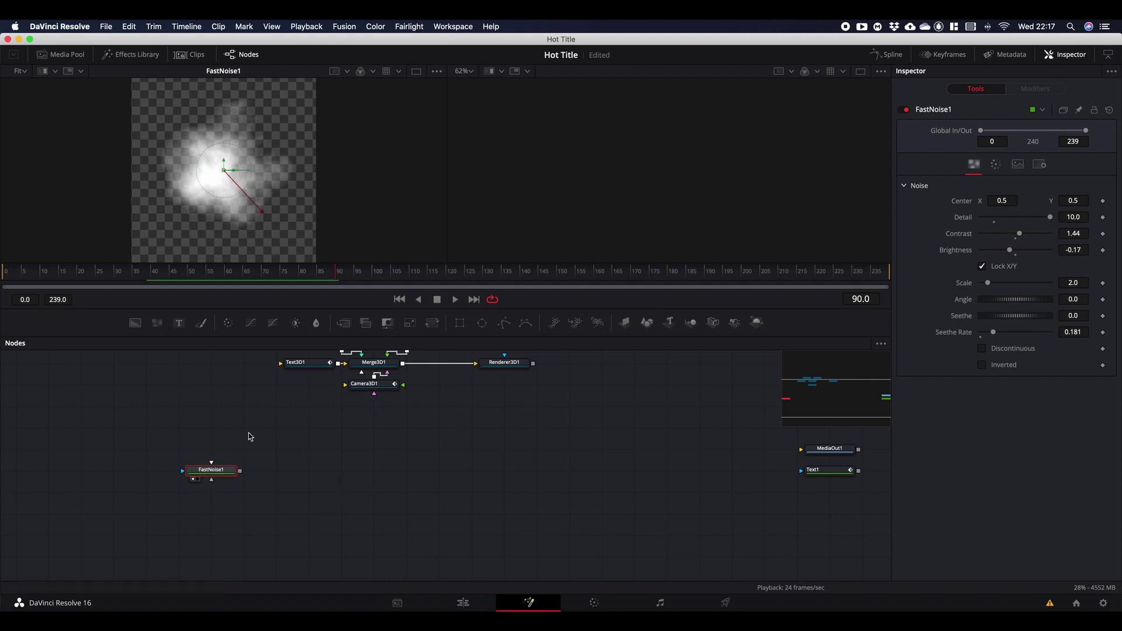
{"action": "left_click", "coordinate": [296, 323]}
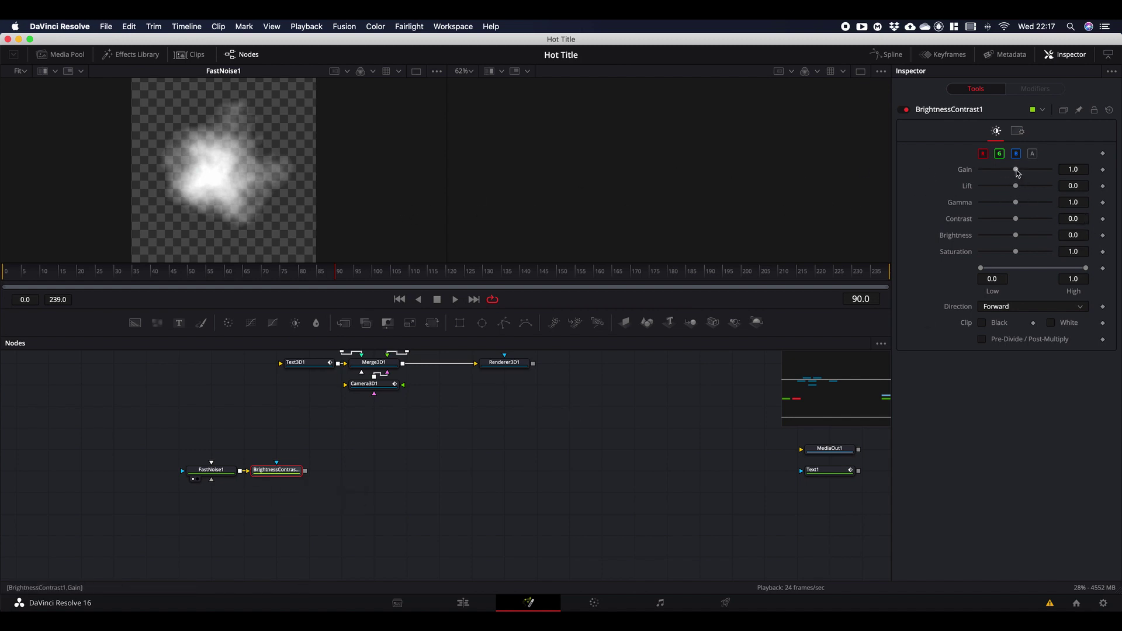
{"action": "left_click_drag", "start_coordinate": [1016, 170], "coordinate": [1007, 171]}
{"action": "left_click_drag", "start_coordinate": [272, 469], "coordinate": [261, 229]}
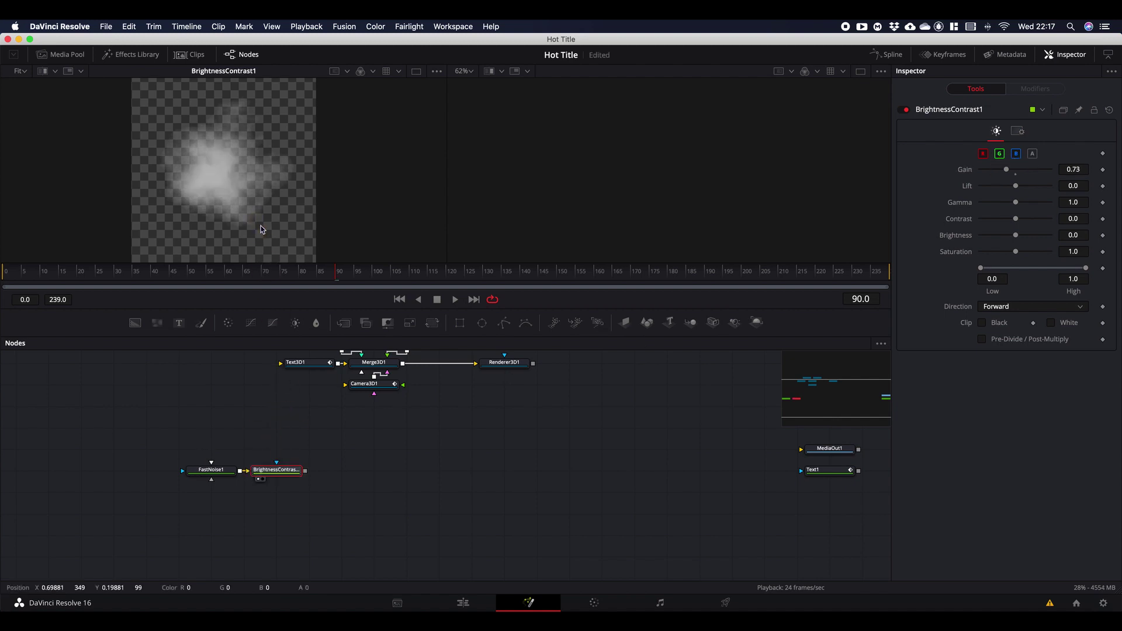
{"action": "left_click", "coordinate": [1005, 171]}
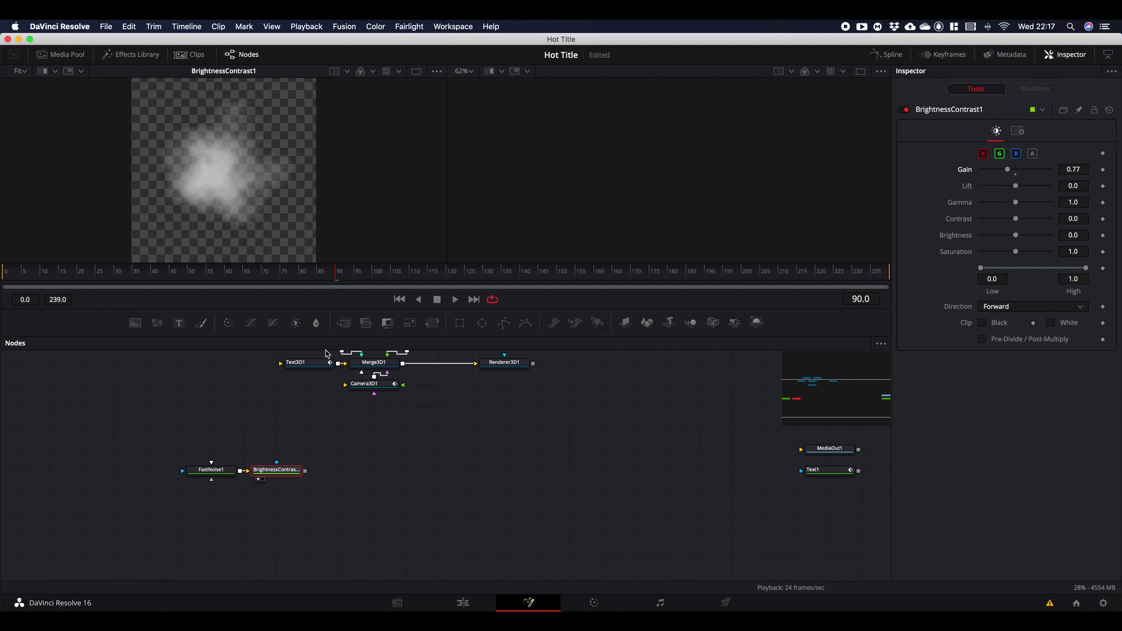
Step: Mask BrightnessContrast1 with a Rectangle about 1.34 wide and 0.70 high
{"action": "left_click_drag", "start_coordinate": [463, 325], "coordinate": [276, 442]}
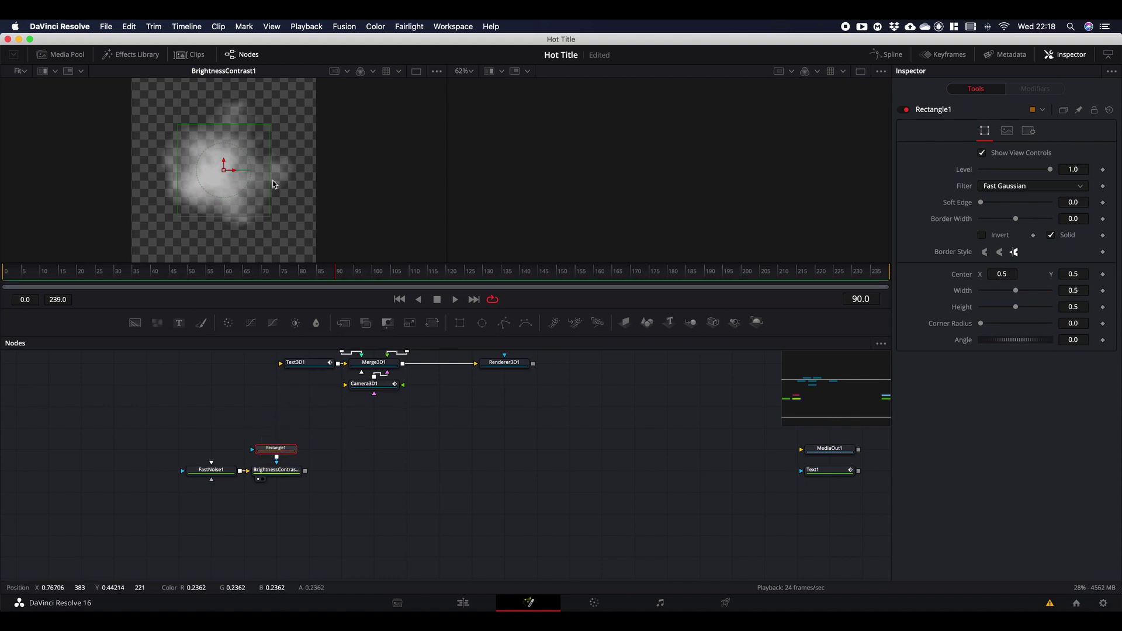
{"action": "left_click_drag", "start_coordinate": [270, 180], "coordinate": [346, 186]}
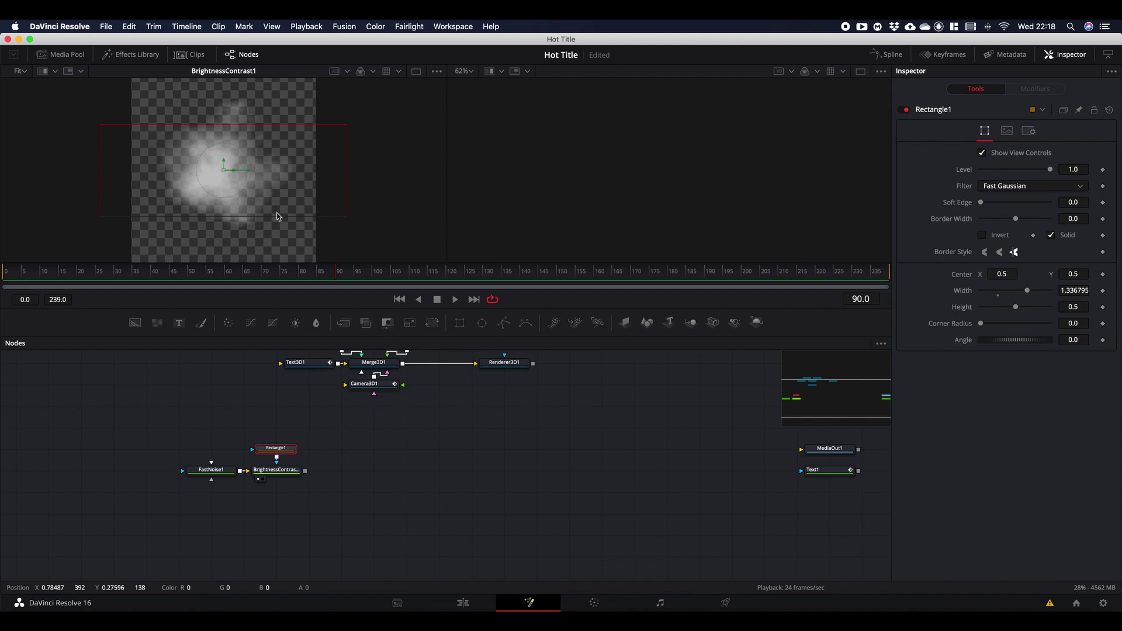
{"action": "left_click_drag", "start_coordinate": [275, 216], "coordinate": [278, 235]}
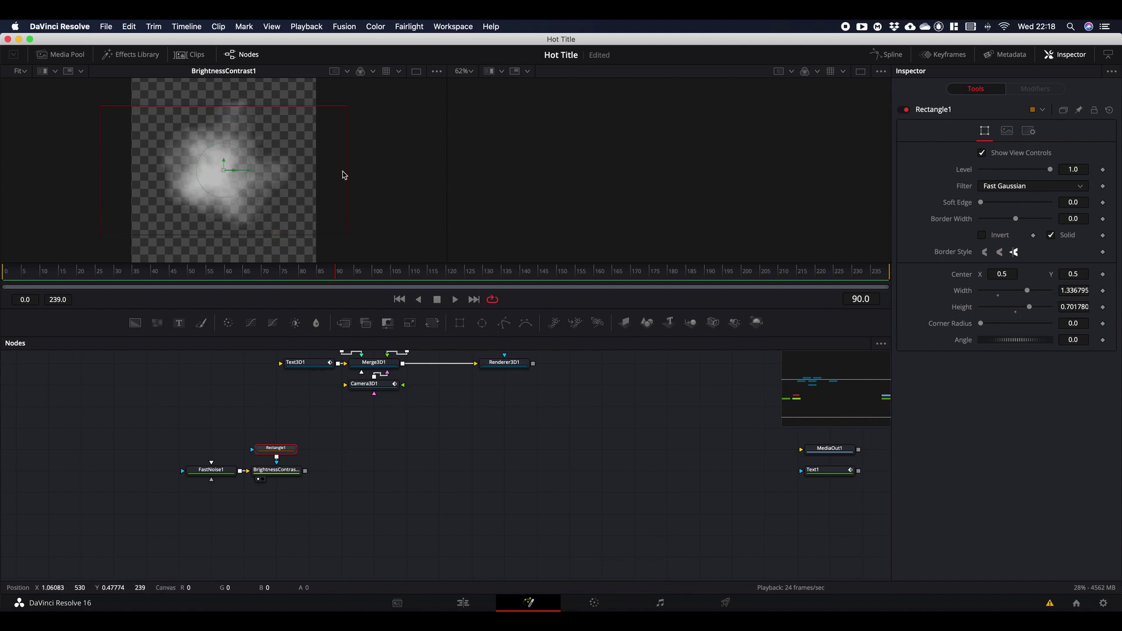
{"action": "scroll", "coordinate": [342, 175], "scroll_direction": "down", "scroll_amount": 2}
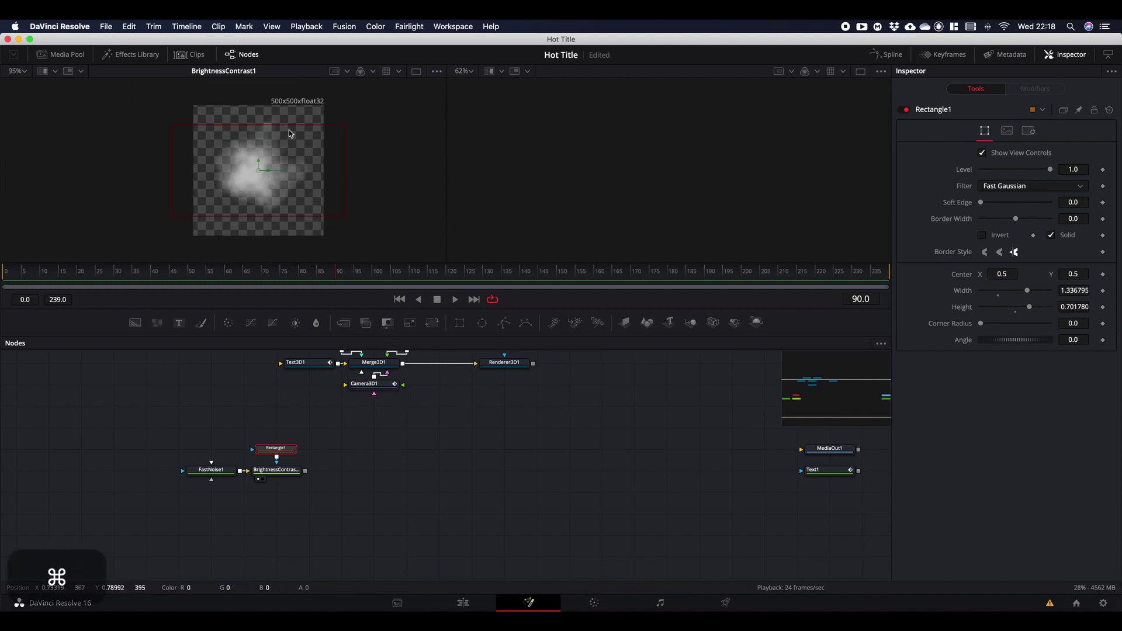
{"action": "mouse_move", "coordinate": [289, 126]}
{"action": "left_mouse_down"}
{"action": "mouse_move", "coordinate": [285, 166]}
{"action": "mouse_move", "coordinate": [290, 124]}
{"action": "left_mouse_up"}
Step: Move the rectangle mask's centre to about X 0.45, Y 0.09, rotate it about -19 degrees, and set Soft Edge to 0.2
{"action": "left_click_drag", "start_coordinate": [257, 165], "coordinate": [251, 221]}
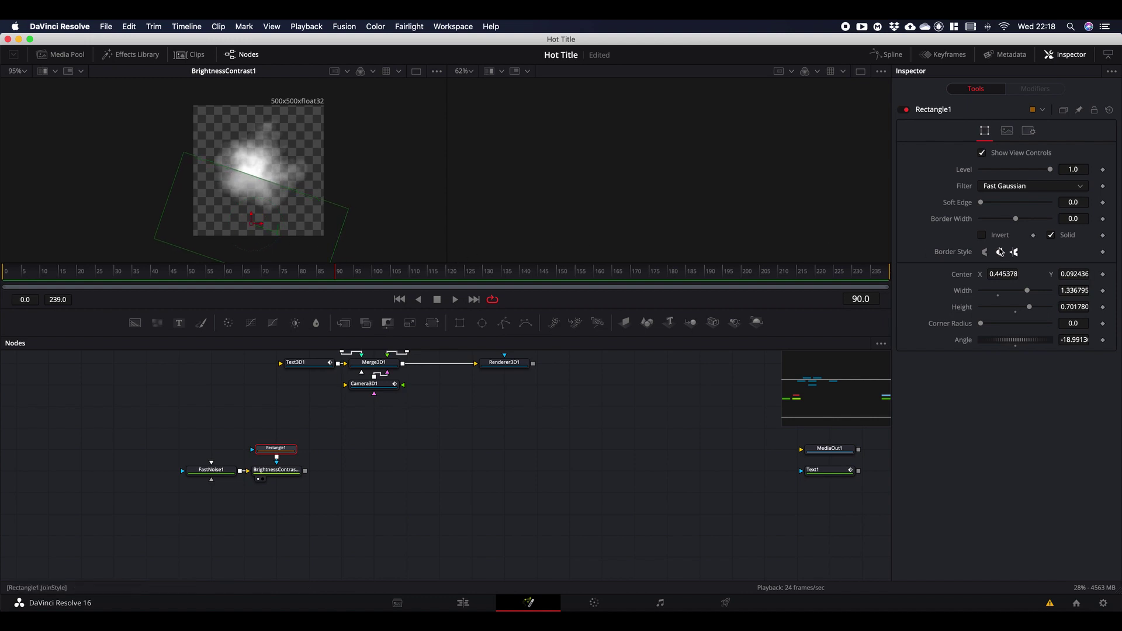
{"action": "left_click_drag", "start_coordinate": [981, 202], "coordinate": [1104, 204]}
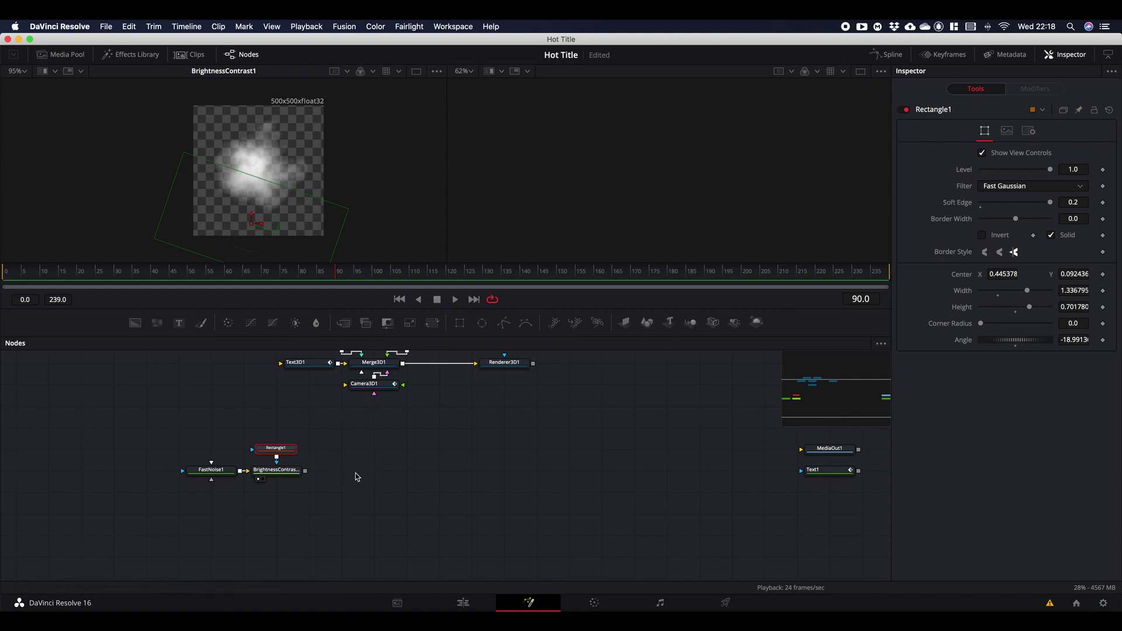
{"action": "left_click", "coordinate": [353, 455]}
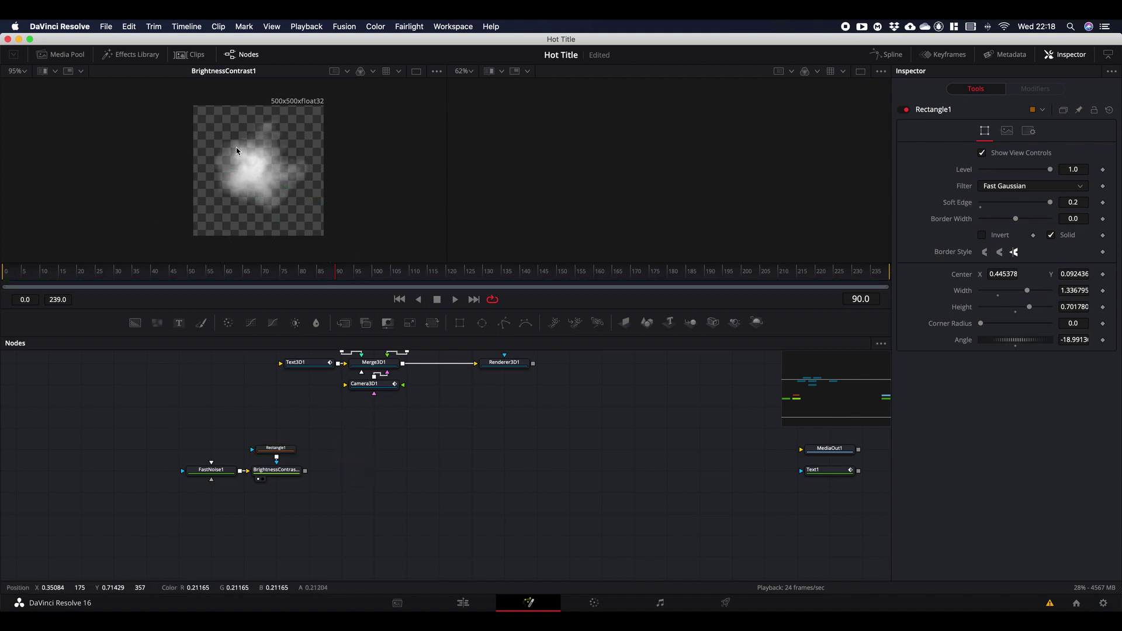
Step: Set BrightnessContrast1's Gain to 0.61 and shift the noise, mask and BrightnessContrast nodes aside to free space for new nodes
{"action": "left_click", "coordinate": [279, 469]}
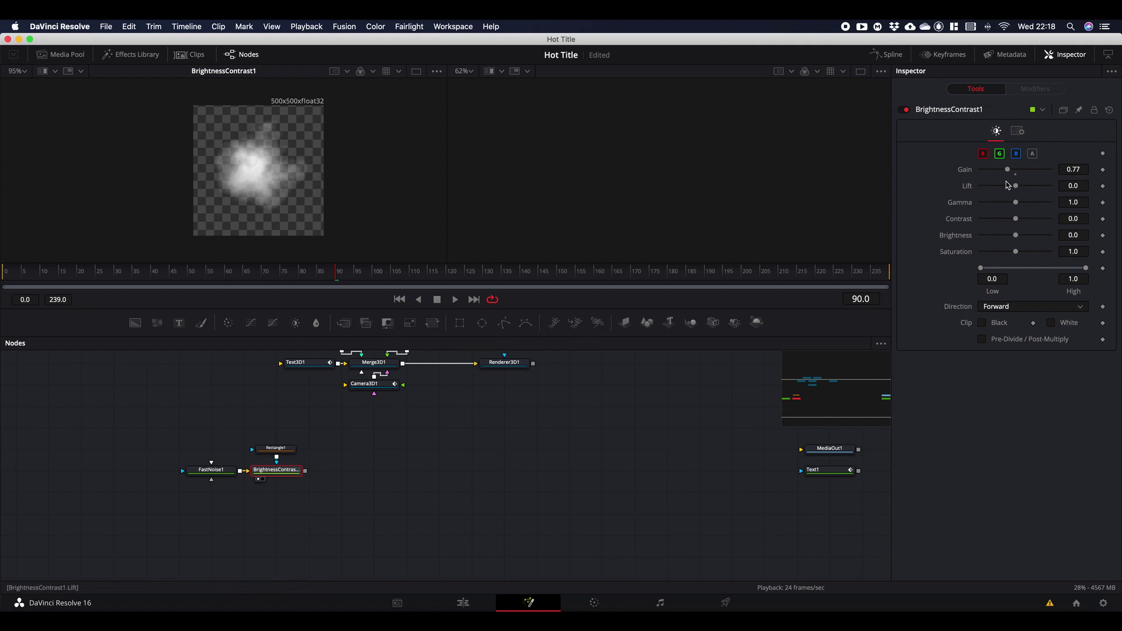
{"action": "left_click_drag", "start_coordinate": [1007, 173], "coordinate": [1003, 173]}
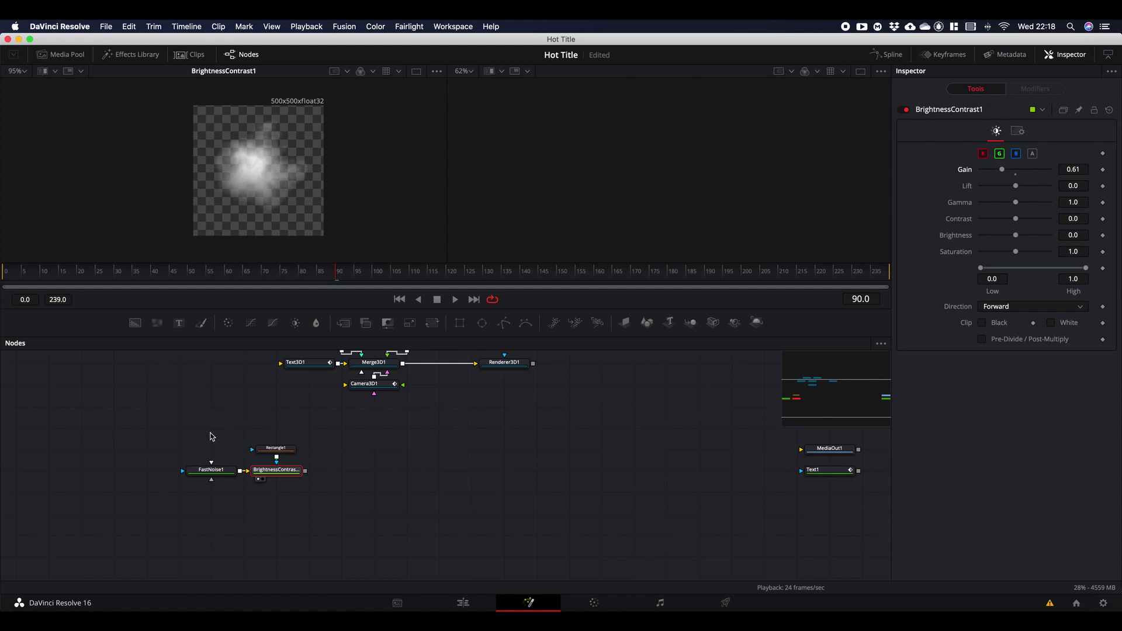
{"action": "left_click_drag", "start_coordinate": [179, 436], "coordinate": [205, 476]}
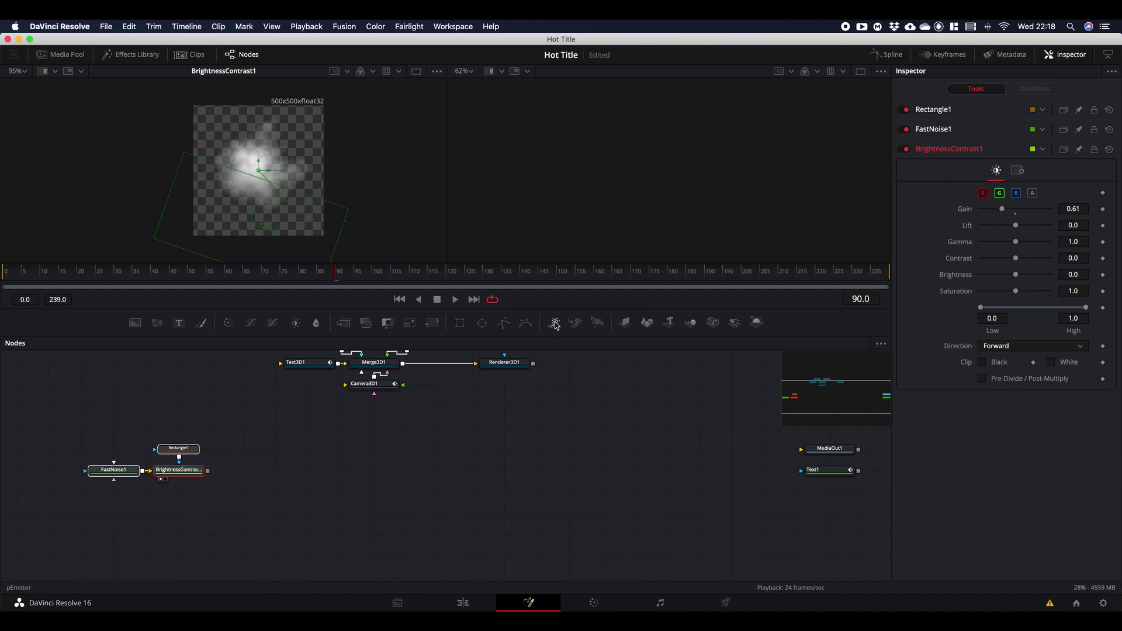
Step: Add a pEmitter and a pRender node to the right of the noise nodes and connect the emitter to the renderer
{"action": "left_click_drag", "start_coordinate": [555, 324], "coordinate": [325, 469]}
{"action": "left_click_drag", "start_coordinate": [596, 322], "coordinate": [604, 484]}
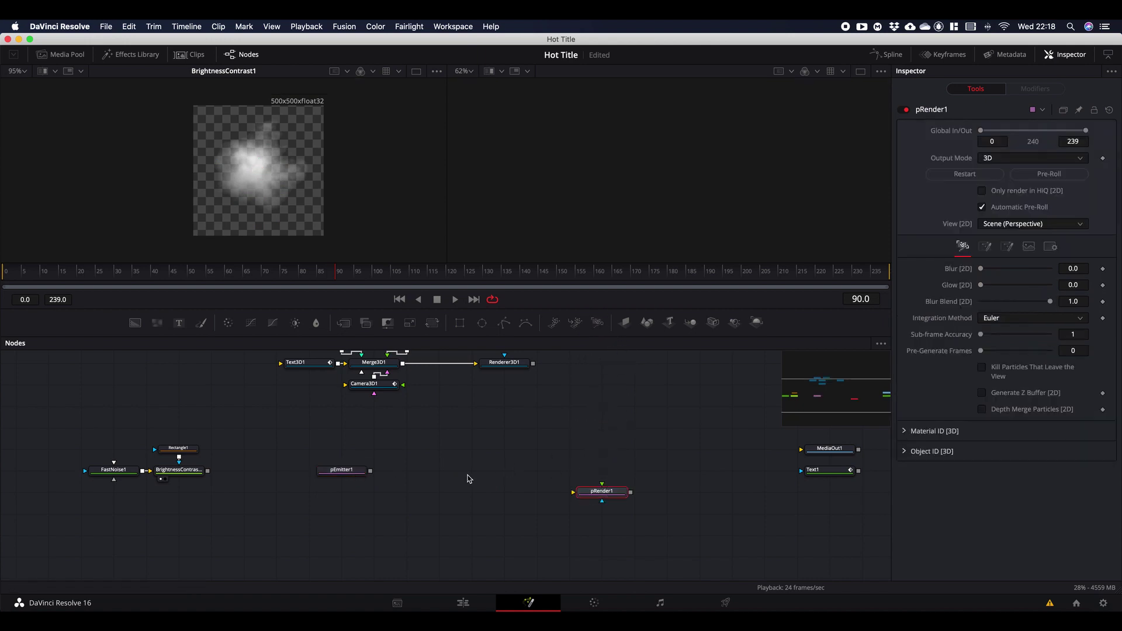
{"action": "left_click_drag", "start_coordinate": [339, 474], "coordinate": [339, 496]}
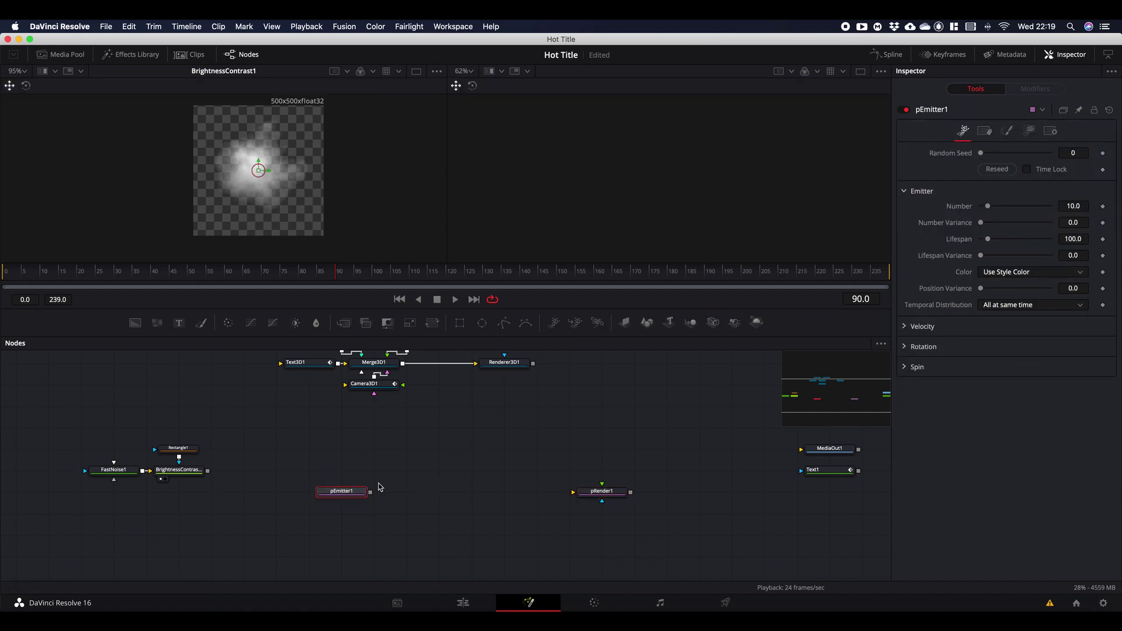
{"action": "left_click_drag", "start_coordinate": [369, 492], "coordinate": [588, 494]}
{"action": "left_click_drag", "start_coordinate": [587, 495], "coordinate": [587, 494]}
Step: Set pEmitter1's particle Style to Bitmap and feed BrightnessContrast1's output into the emitter
{"action": "left_click_drag", "start_coordinate": [208, 471], "coordinate": [339, 492]}
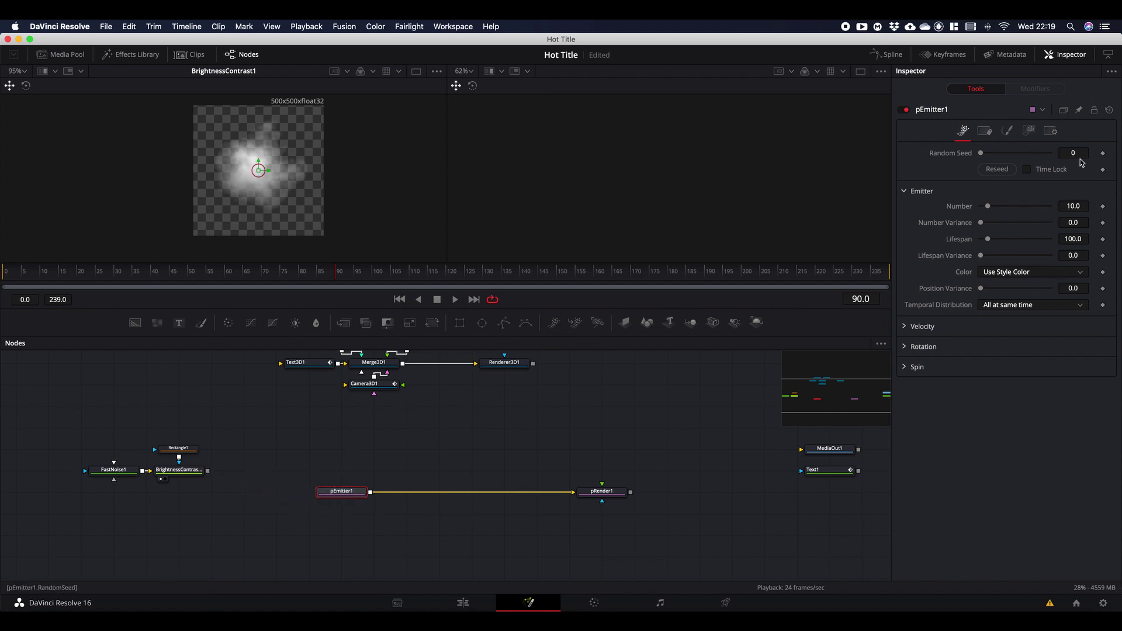
{"action": "left_click", "coordinate": [1008, 131]}
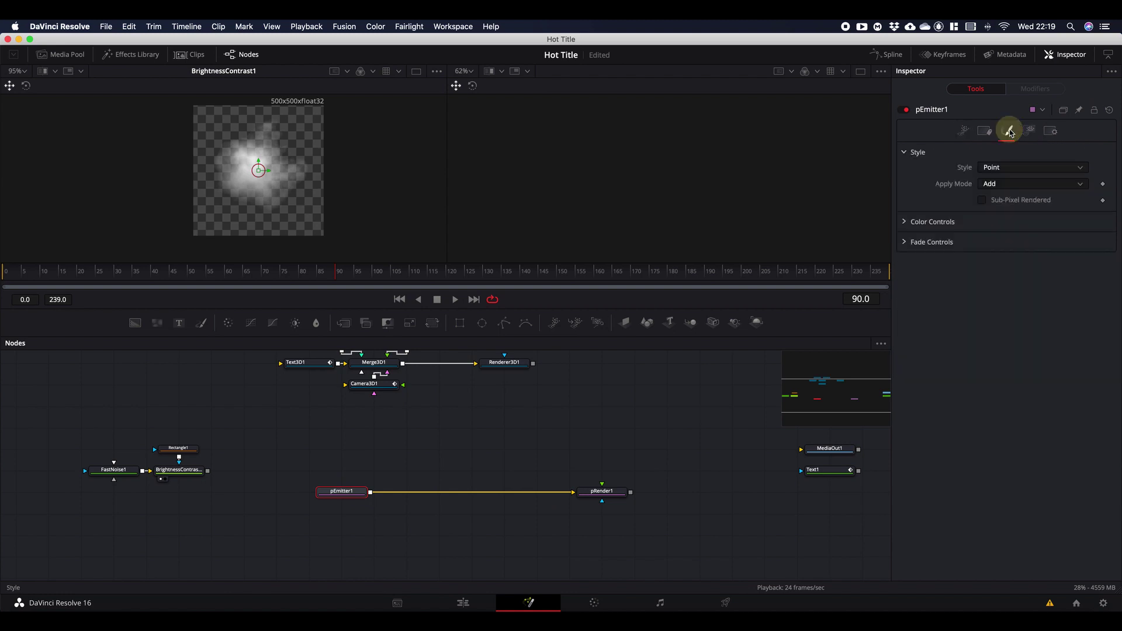
{"action": "left_click", "coordinate": [1003, 169]}
{"action": "left_click", "coordinate": [1003, 193]}
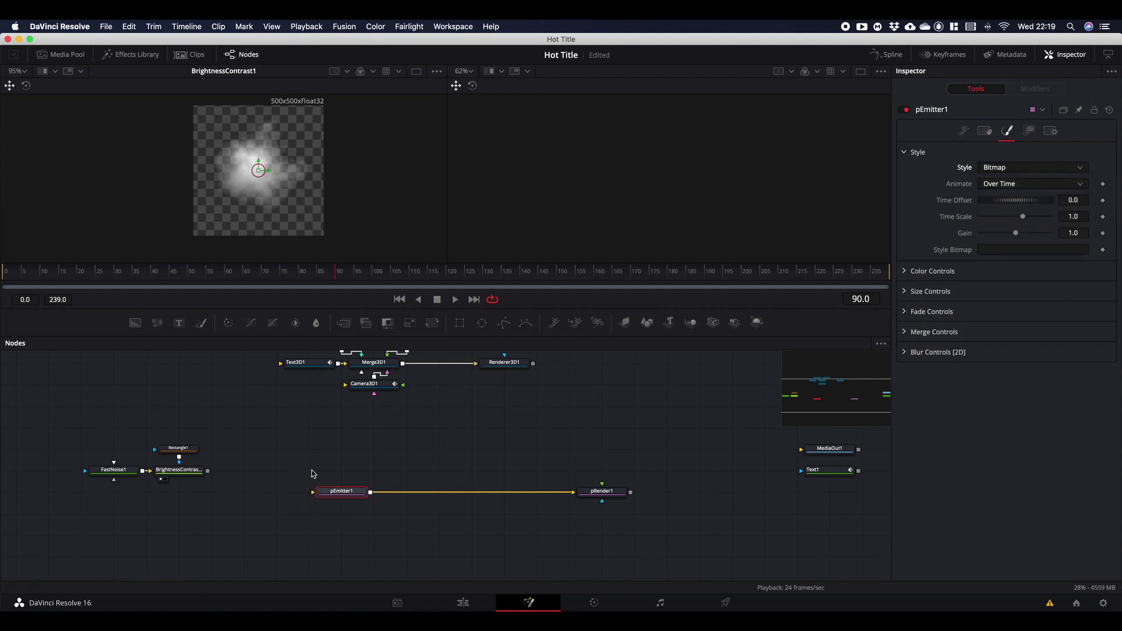
{"action": "left_click_drag", "start_coordinate": [207, 471], "coordinate": [306, 474]}
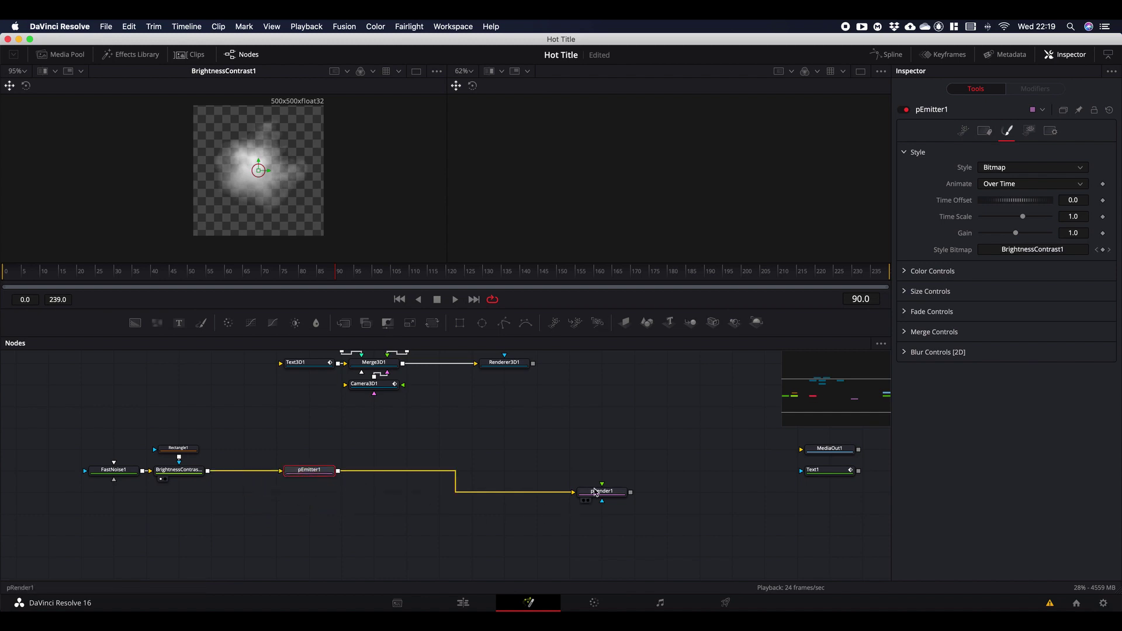
Step: Line up pRender1 with the emitter row, show it in the second viewer, and save the project
{"action": "left_click_drag", "start_coordinate": [604, 493], "coordinate": [669, 175]}
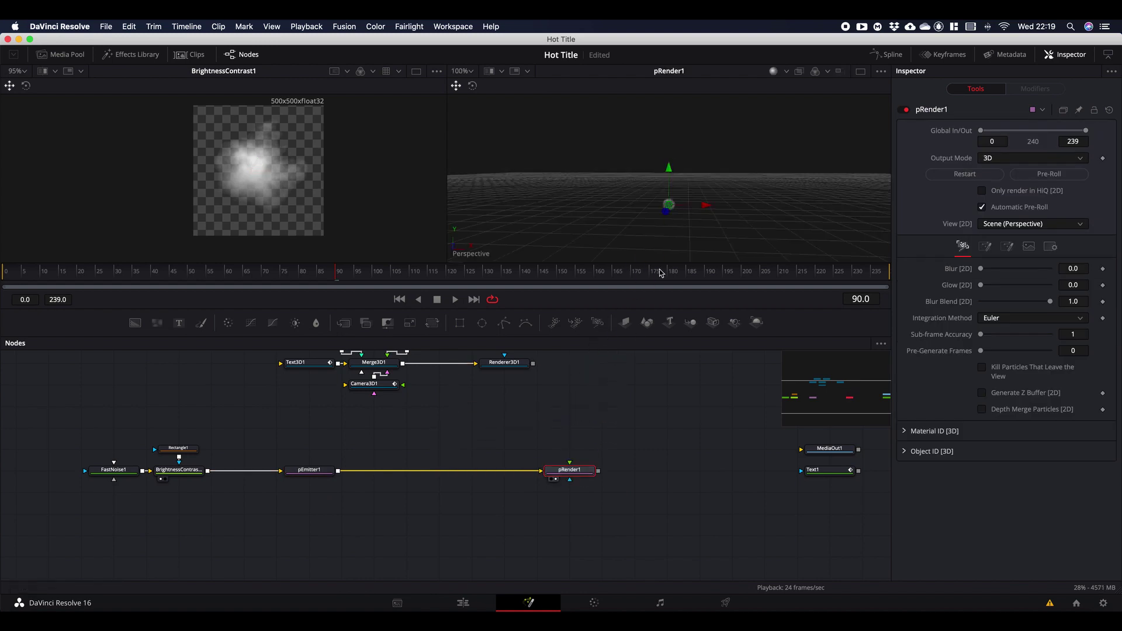
{"action": "key", "text": "super+s"}
Step: Preview the particle playback up close and move pRender1 right beside pEmitter1
{"action": "scroll", "coordinate": [691, 233], "scroll_direction": "down", "scroll_amount": 1}
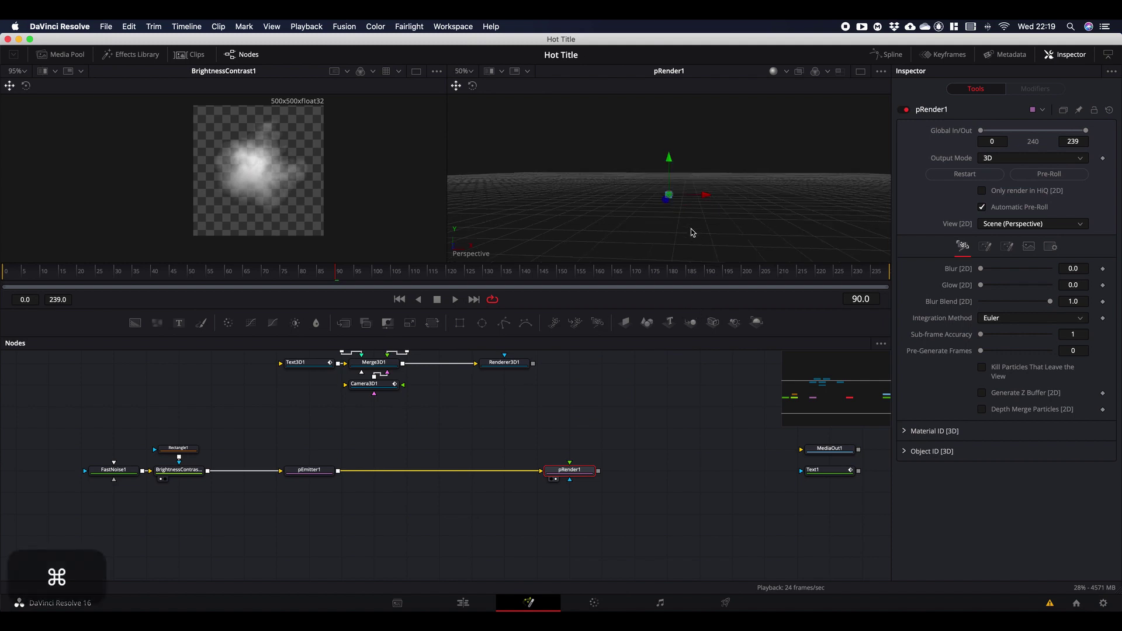
{"action": "scroll", "coordinate": [691, 232], "scroll_direction": "up", "scroll_amount": 3}
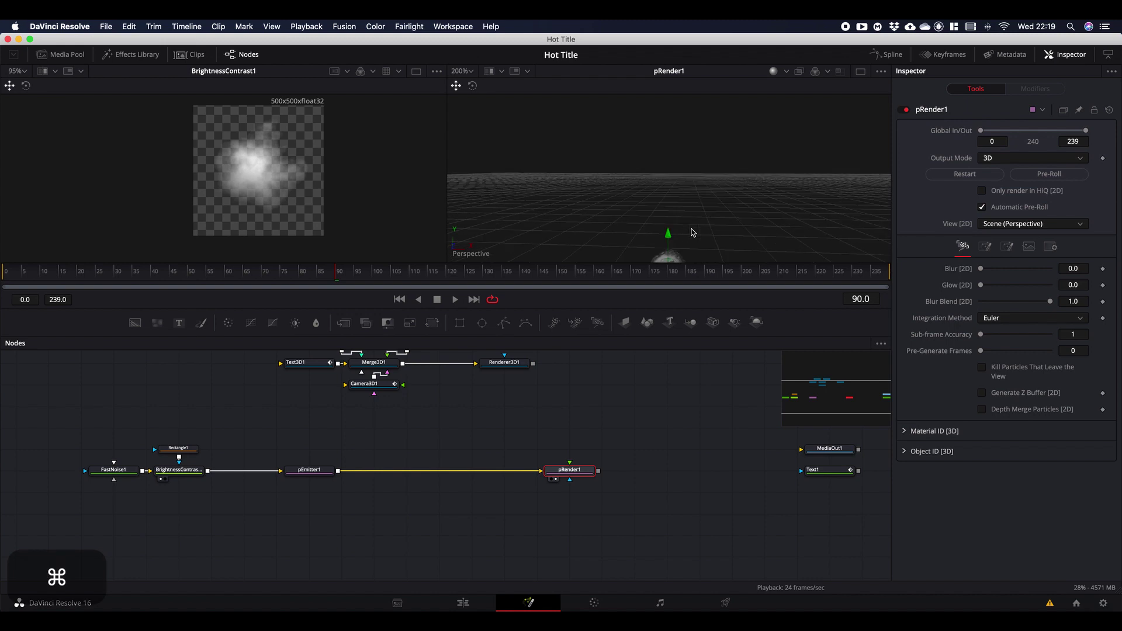
{"action": "scroll", "coordinate": [691, 232], "scroll_direction": "up", "scroll_amount": 1}
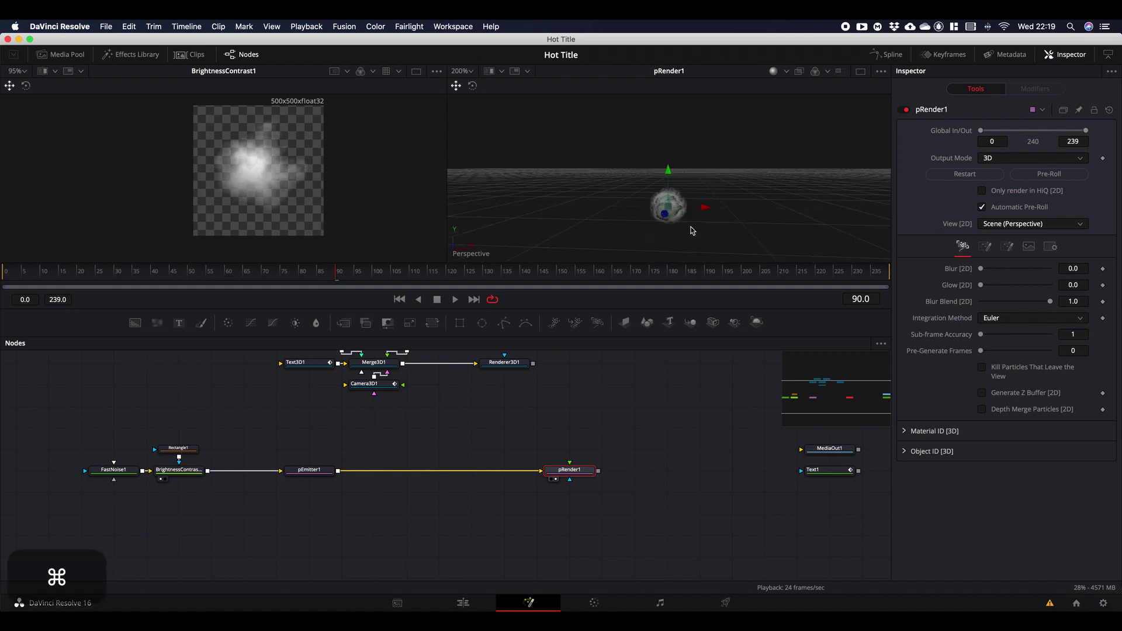
{"action": "scroll", "coordinate": [691, 231], "scroll_direction": "up", "scroll_amount": 1}
{"action": "scroll", "coordinate": [692, 229], "scroll_direction": "up", "scroll_amount": 1}
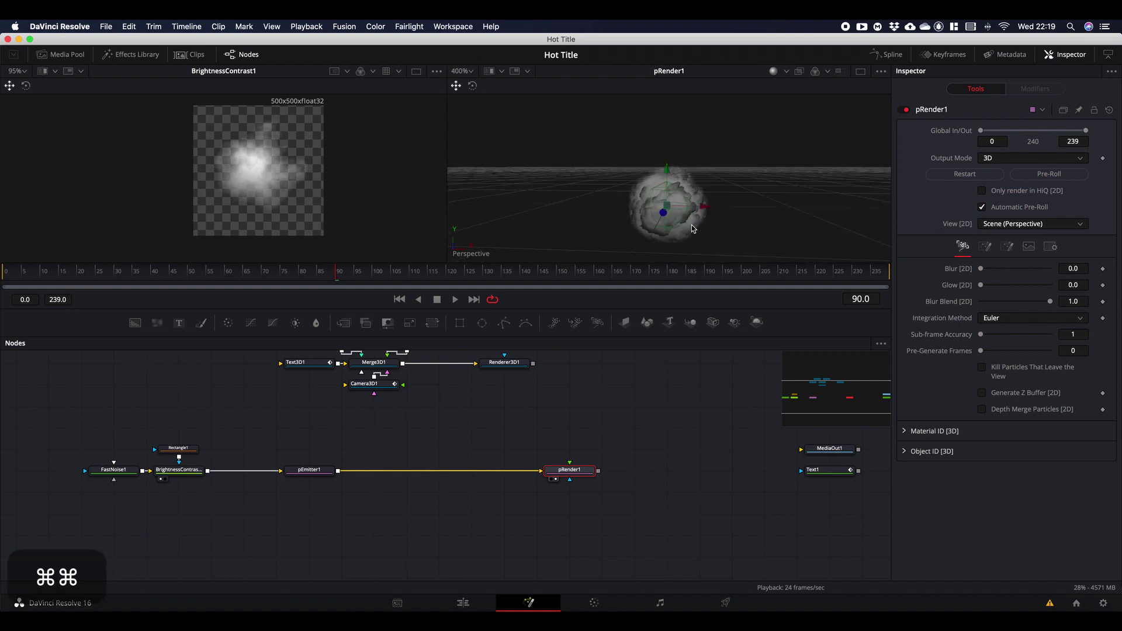
{"action": "key", "text": "space"}
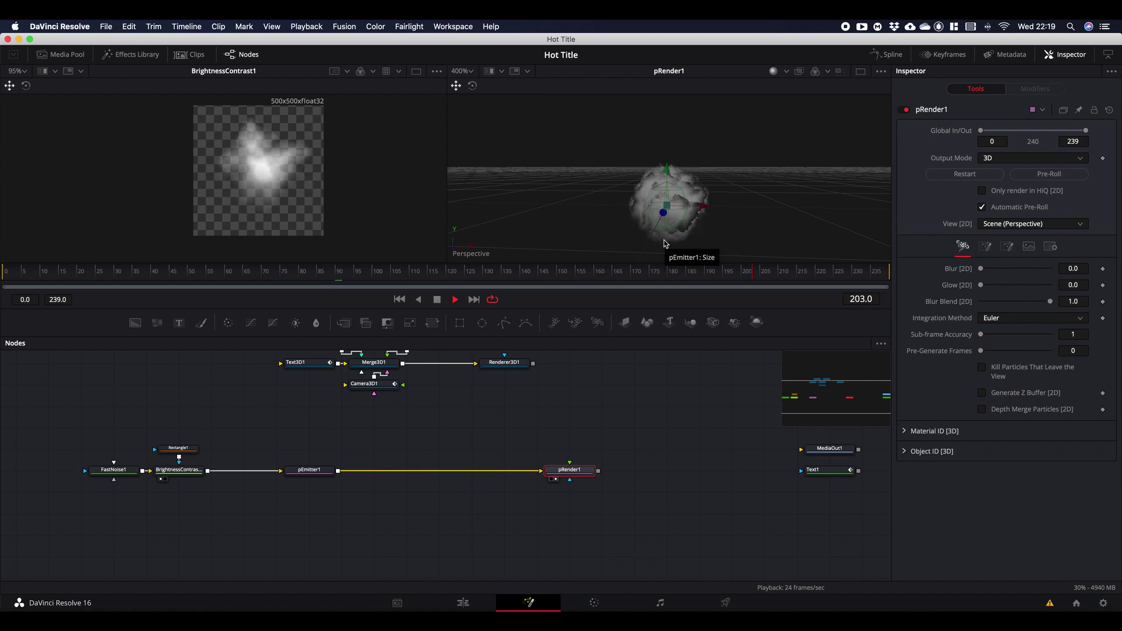
{"action": "key", "text": "space"}
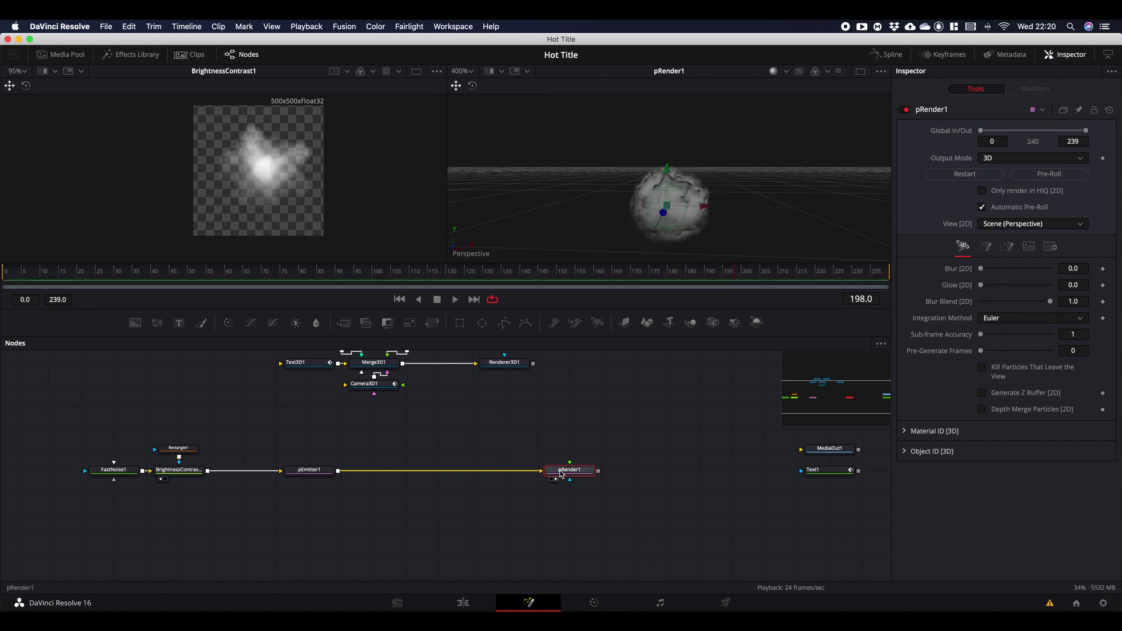
{"action": "left_click_drag", "start_coordinate": [560, 473], "coordinate": [365, 473]}
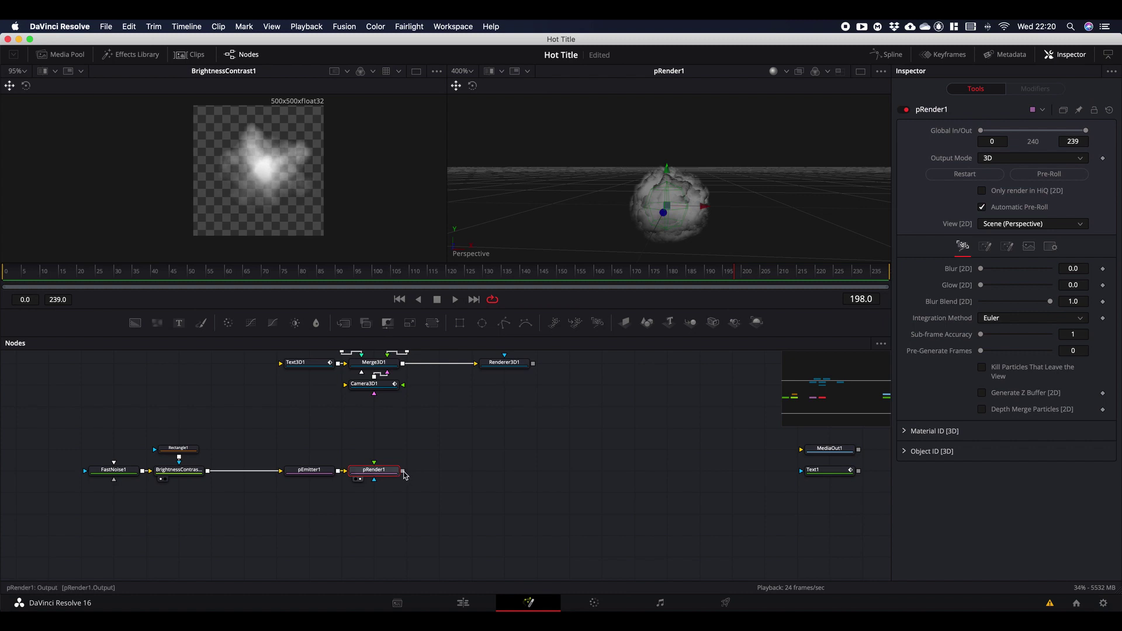
Step: Connect pRender1's output to Merge3D1 and show Merge3D1 in the second viewer, after checking Renderer3D1 there
{"action": "left_click_drag", "start_coordinate": [402, 471], "coordinate": [389, 366]}
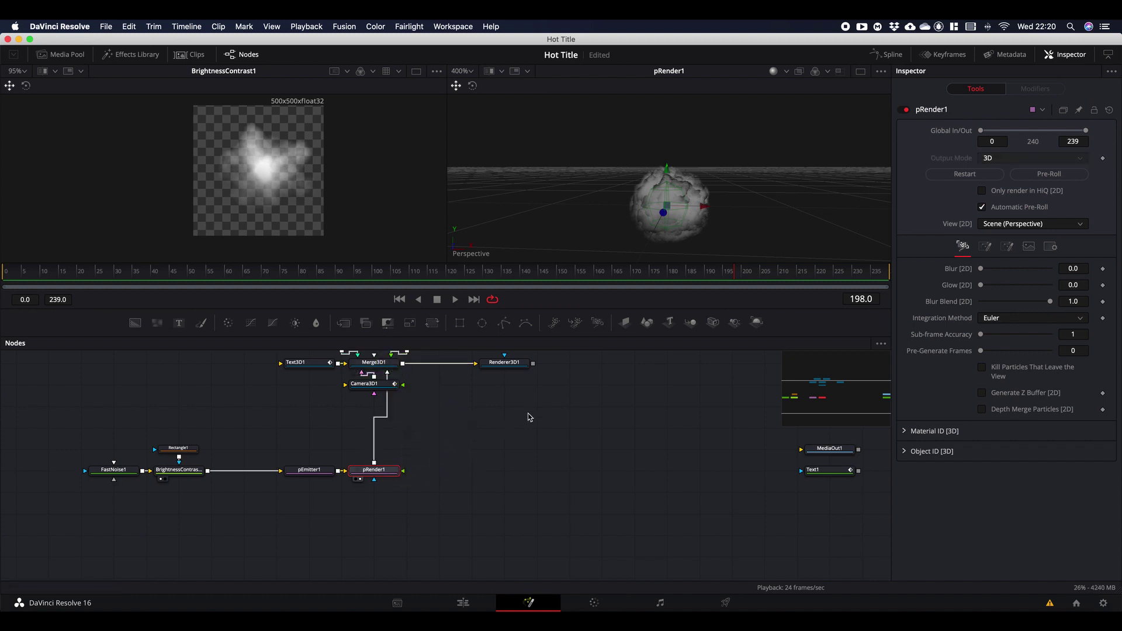
{"action": "left_click_drag", "start_coordinate": [519, 362], "coordinate": [583, 185]}
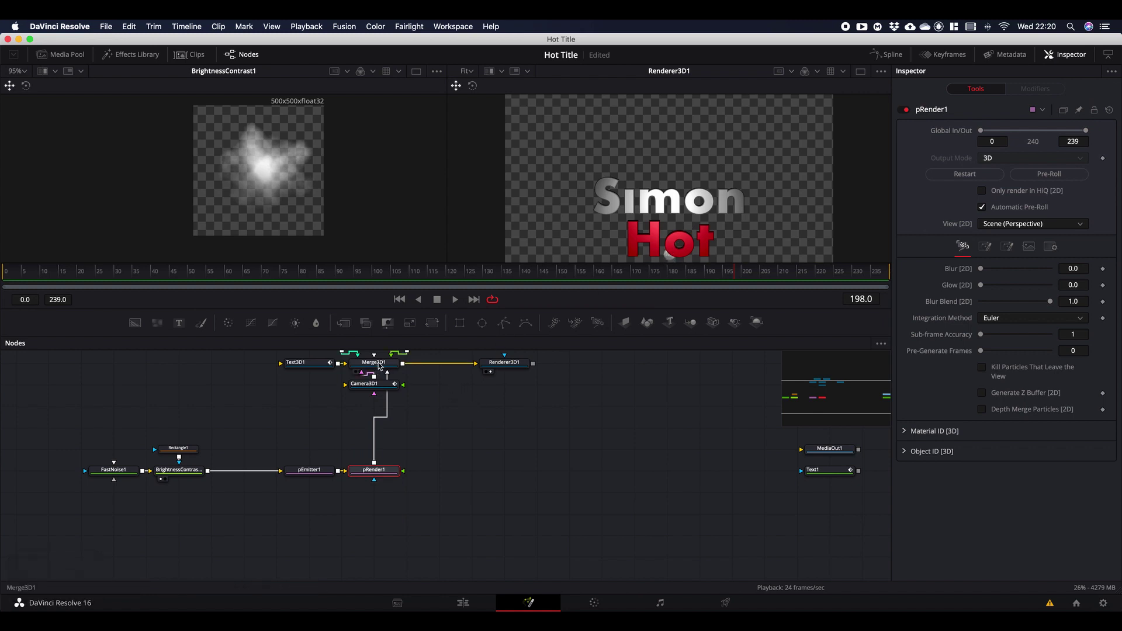
{"action": "left_click_drag", "start_coordinate": [380, 367], "coordinate": [677, 197]}
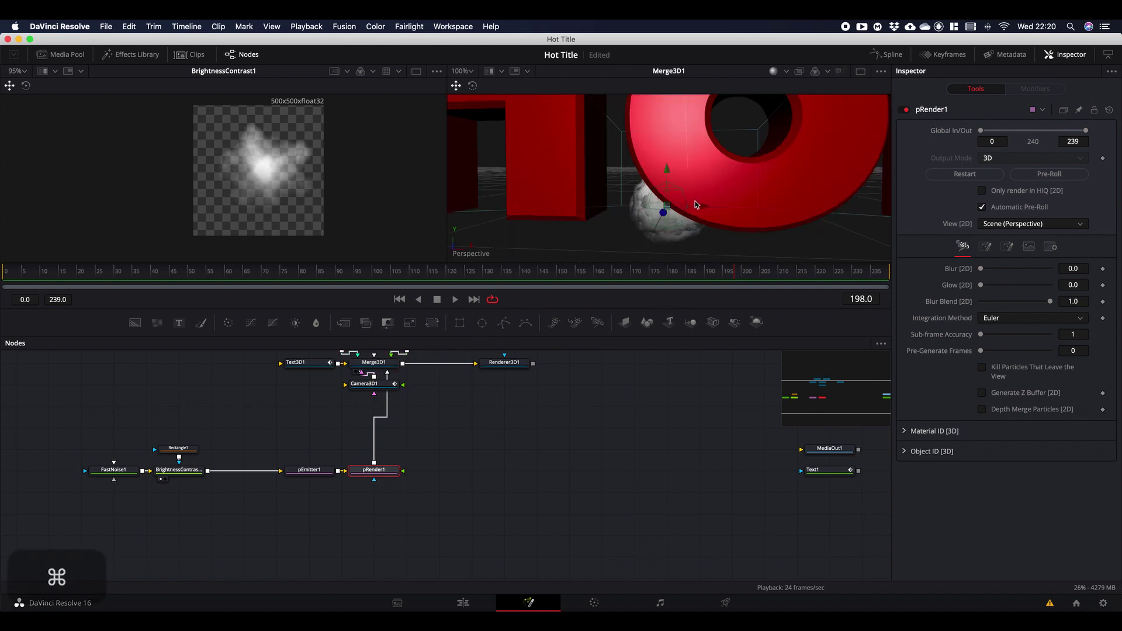
{"action": "key", "text": "cmd+f"}
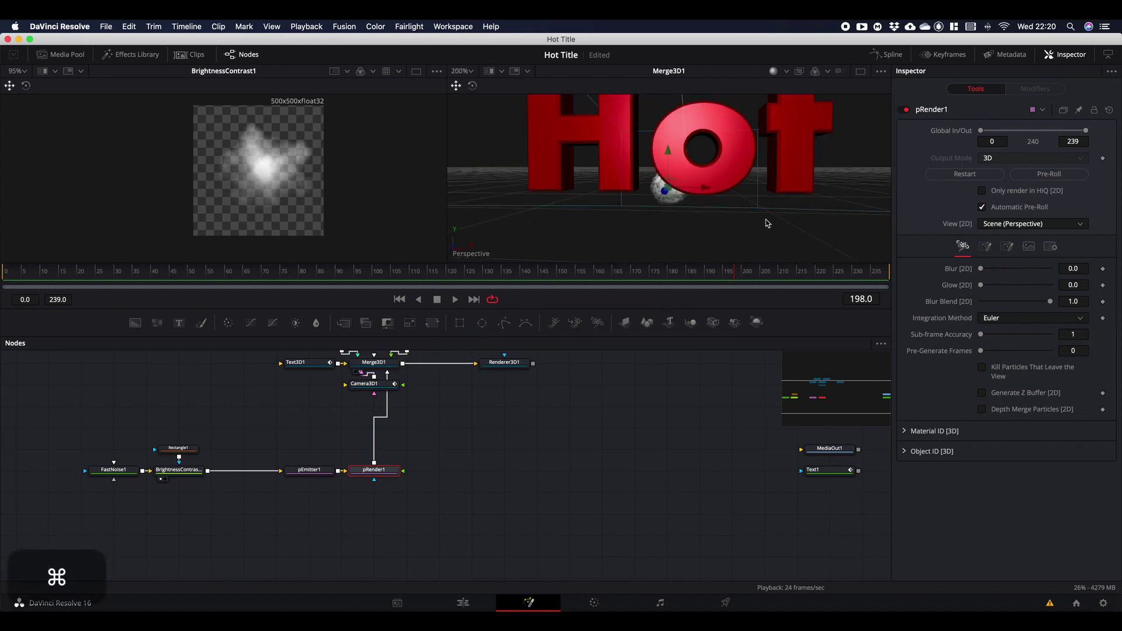
Step: Move the emitter's sphere region back along the Z axis to just behind the Hot title, at a Z Offset of about -0.116
{"action": "key", "text": "alt"}
{"action": "left_click_drag", "start_coordinate": [789, 220], "coordinate": [683, 226]}
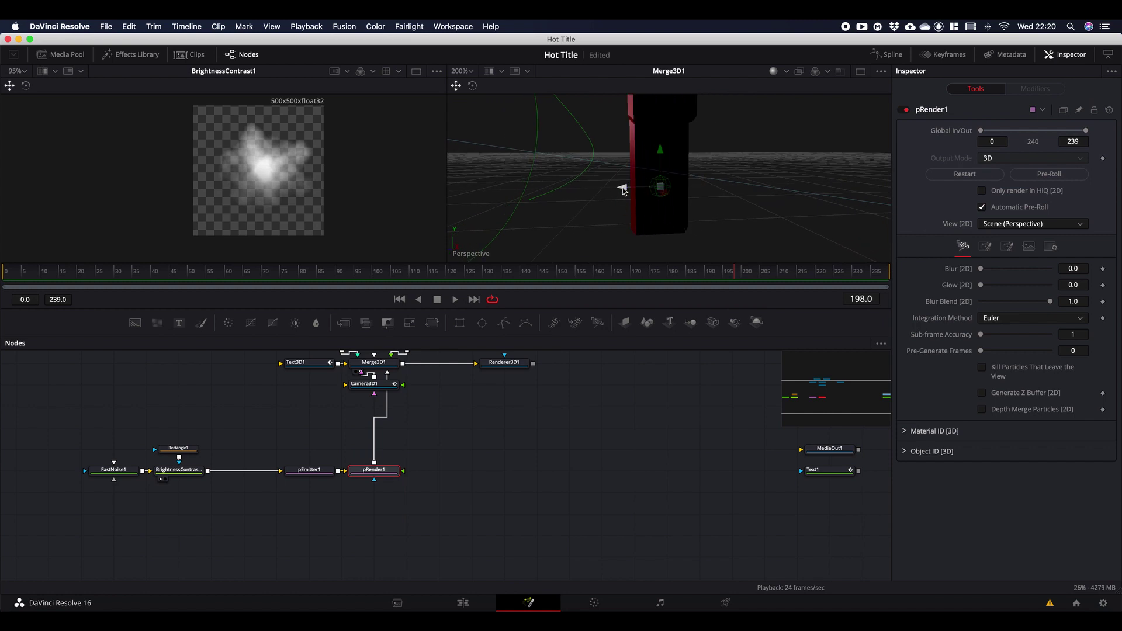
{"action": "left_click_drag", "start_coordinate": [622, 188], "coordinate": [656, 193]}
{"action": "key", "text": "alt"}
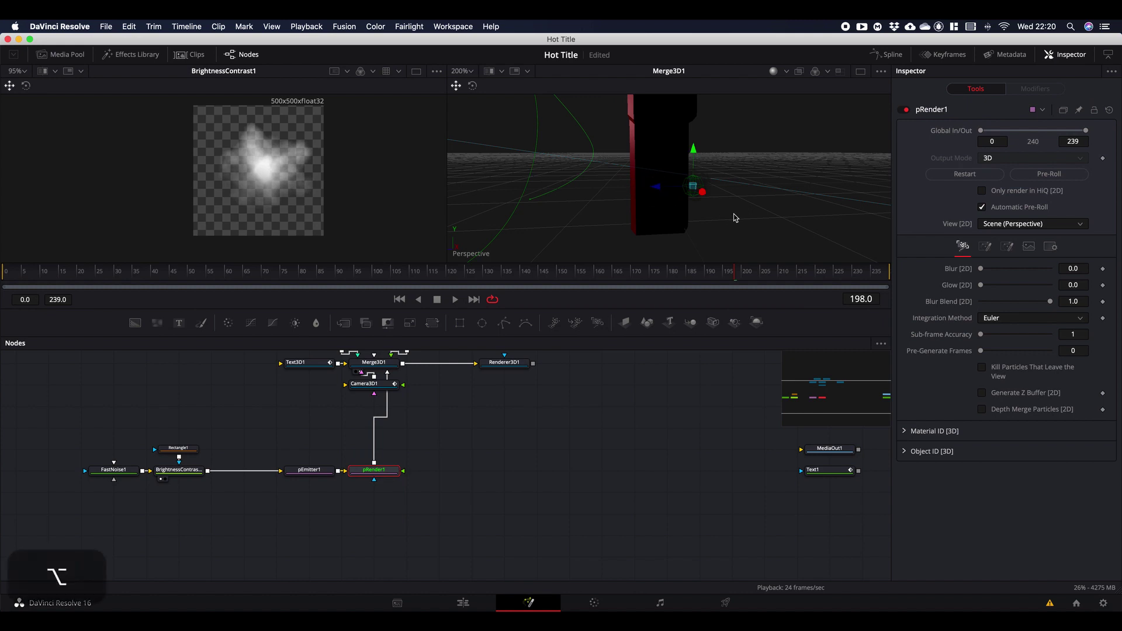
{"action": "left_click_drag", "start_coordinate": [735, 218], "coordinate": [719, 216]}
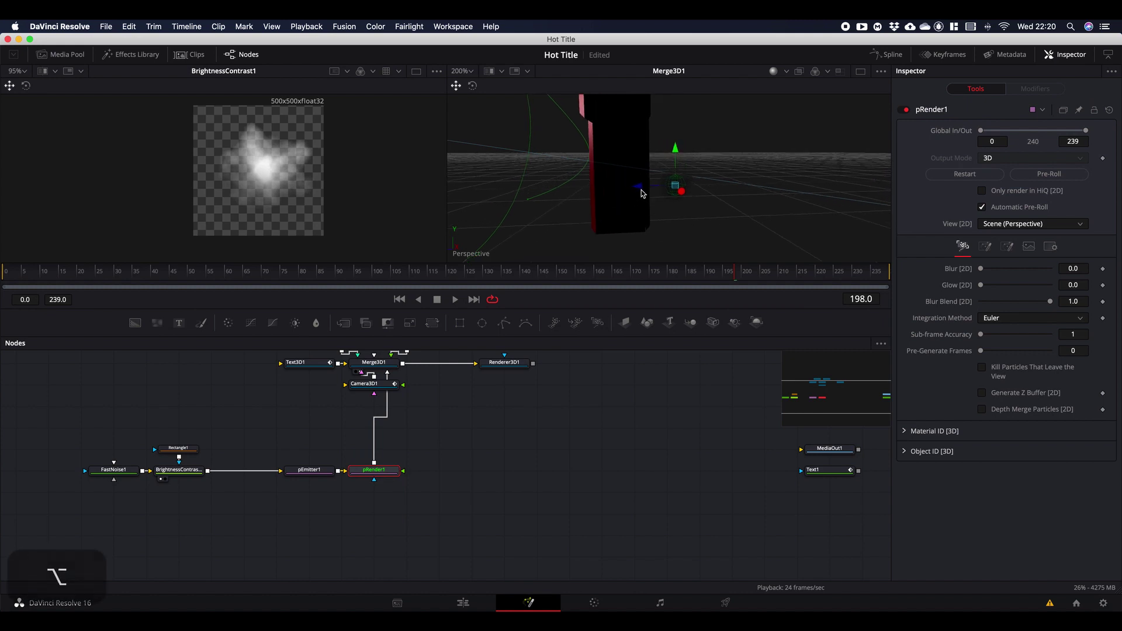
{"action": "left_click_drag", "start_coordinate": [639, 188], "coordinate": [631, 187]}
{"action": "left_click_drag", "start_coordinate": [744, 225], "coordinate": [619, 233]}
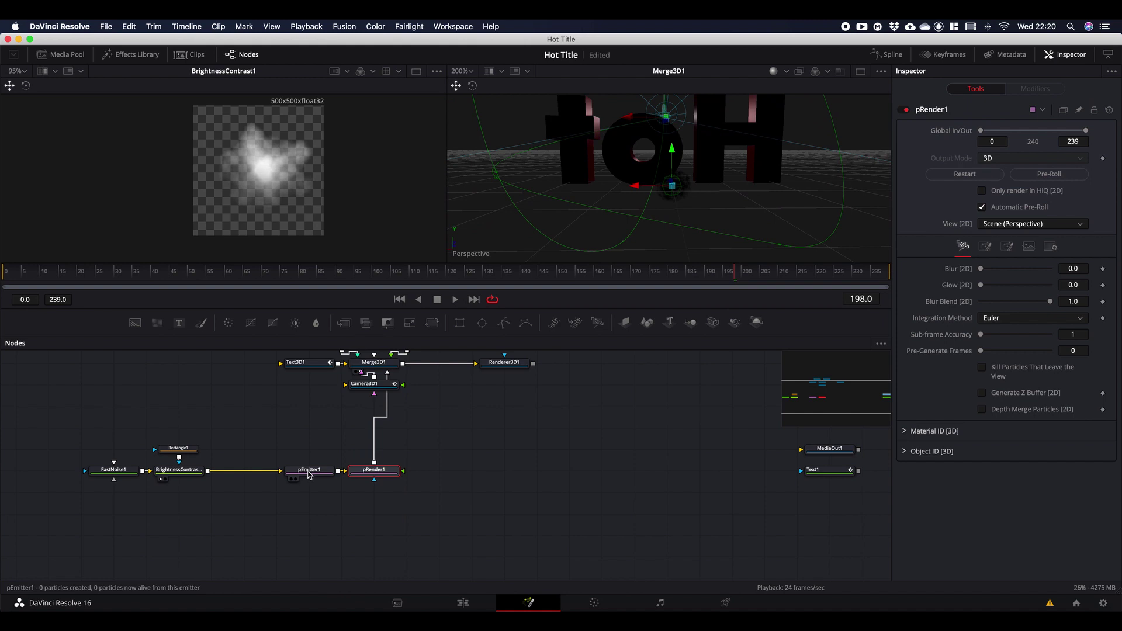
Step: Change pEmitter1's emission Region to Cube
{"action": "left_click", "coordinate": [315, 471]}
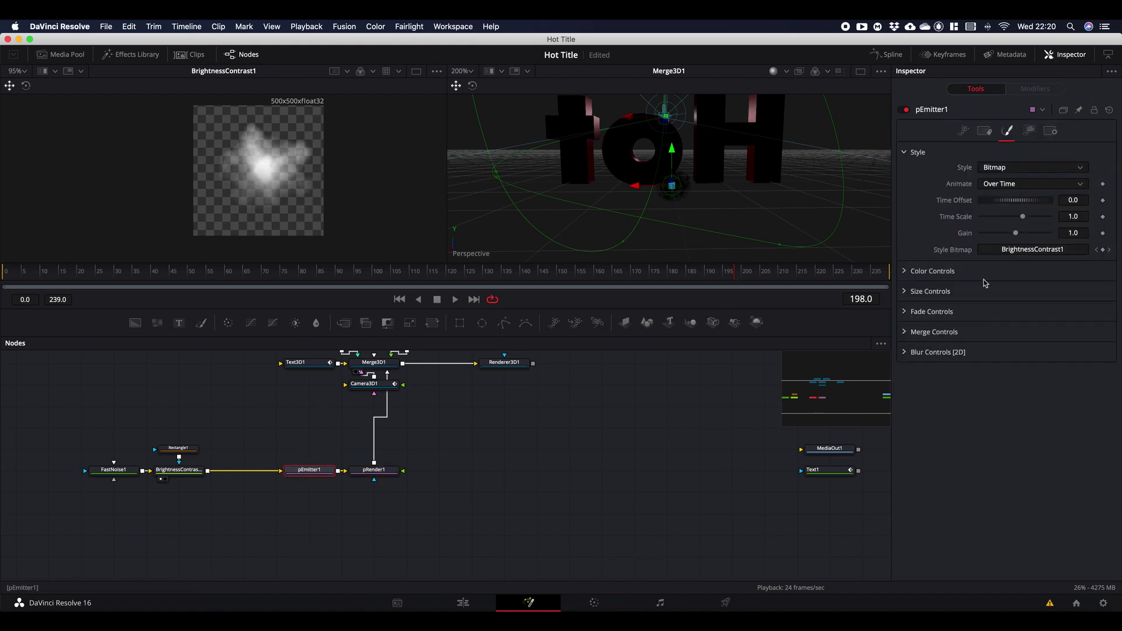
{"action": "left_click", "coordinate": [1030, 131]}
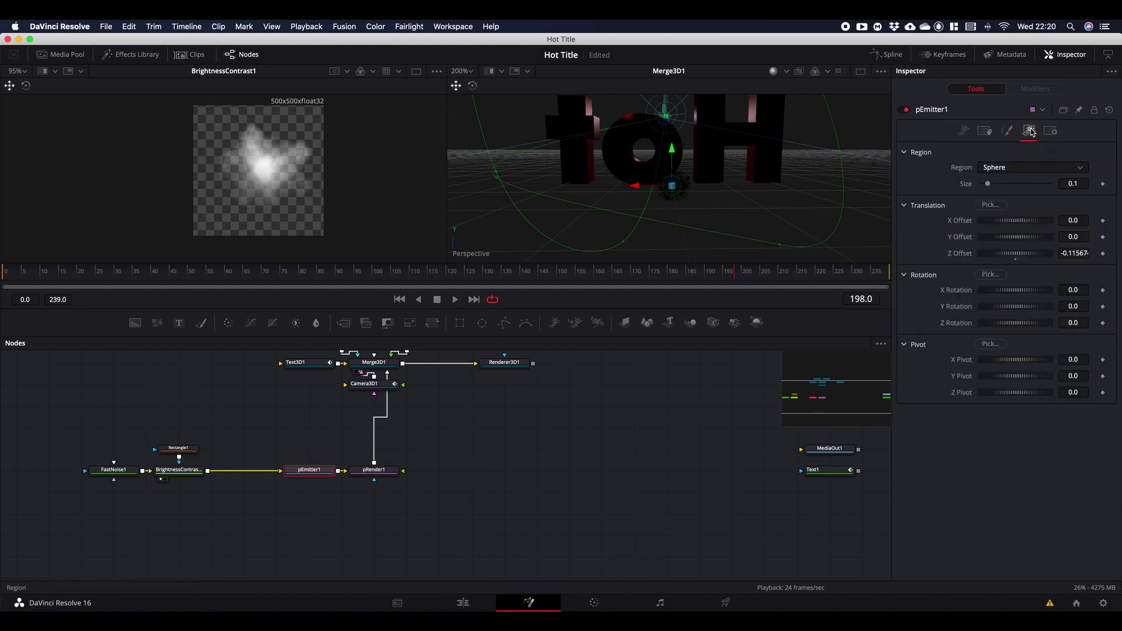
{"action": "left_click", "coordinate": [1002, 168]}
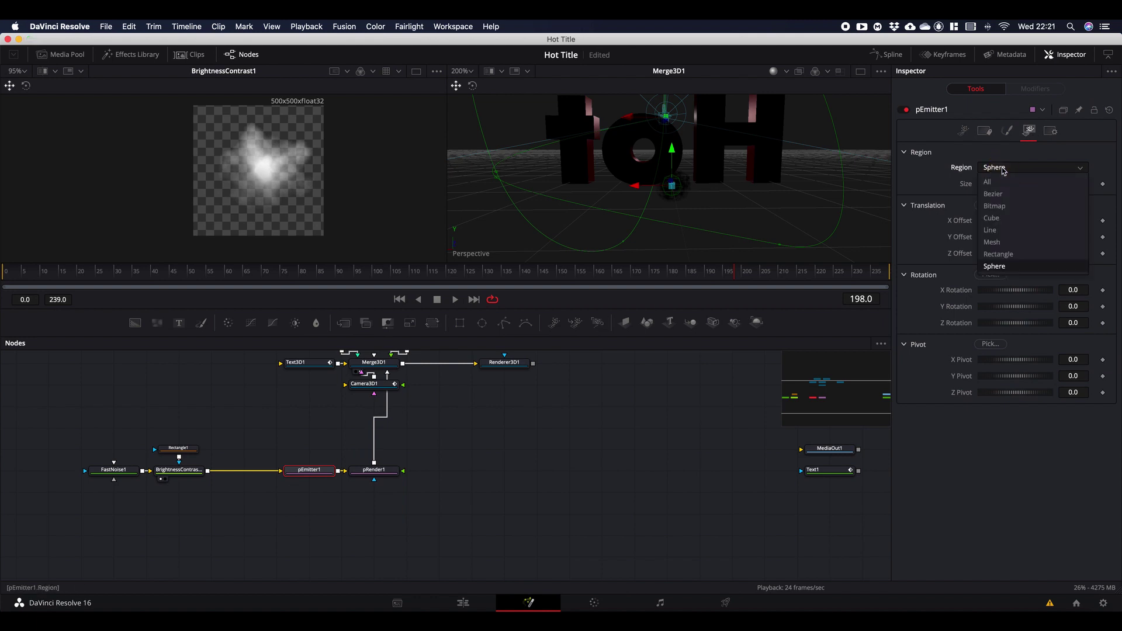
{"action": "left_click", "coordinate": [999, 219]}
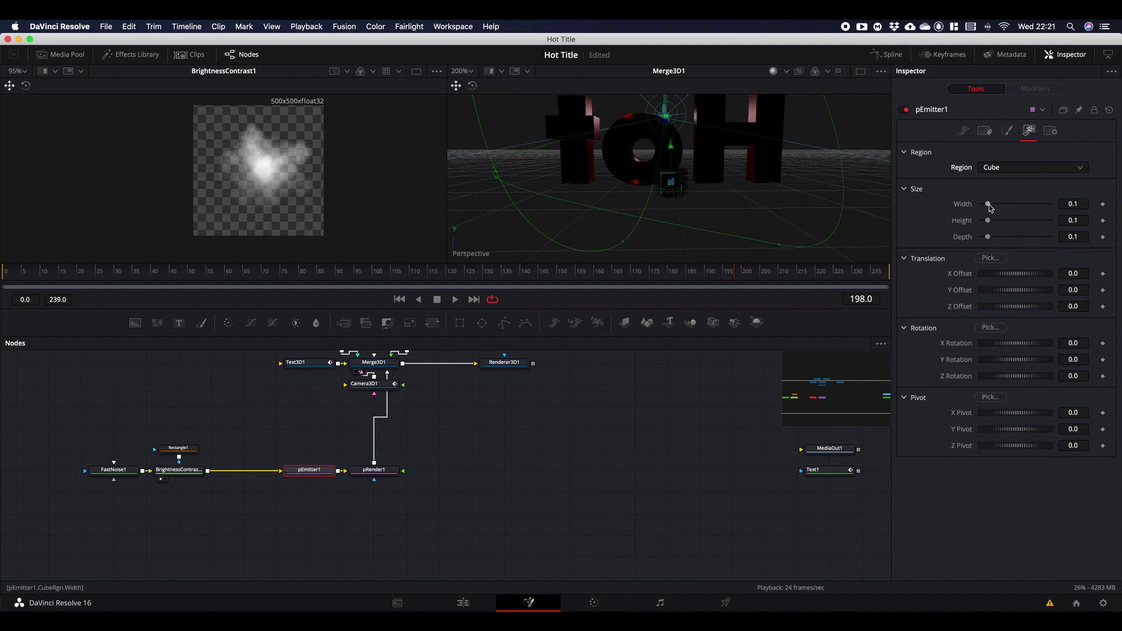
Step: Set the emitter cube's Width to 1.118 so it spans the base of the Hot title
{"action": "left_click_drag", "start_coordinate": [990, 207], "coordinate": [1070, 211]}
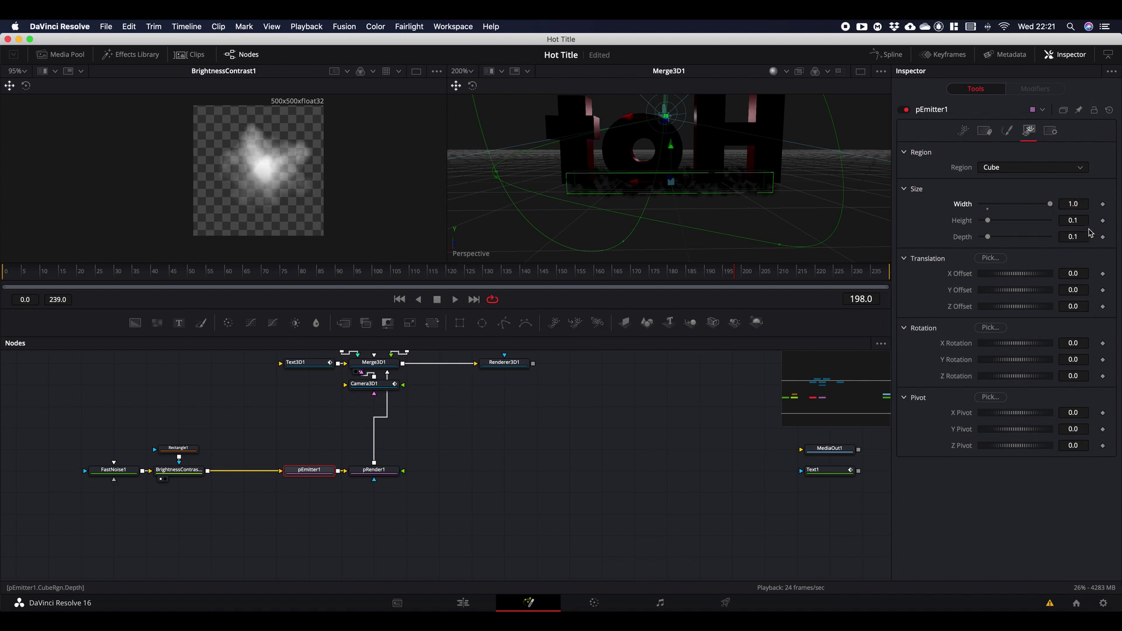
{"action": "left_click", "coordinate": [1074, 203]}
{"action": "key", "text": "Return"}
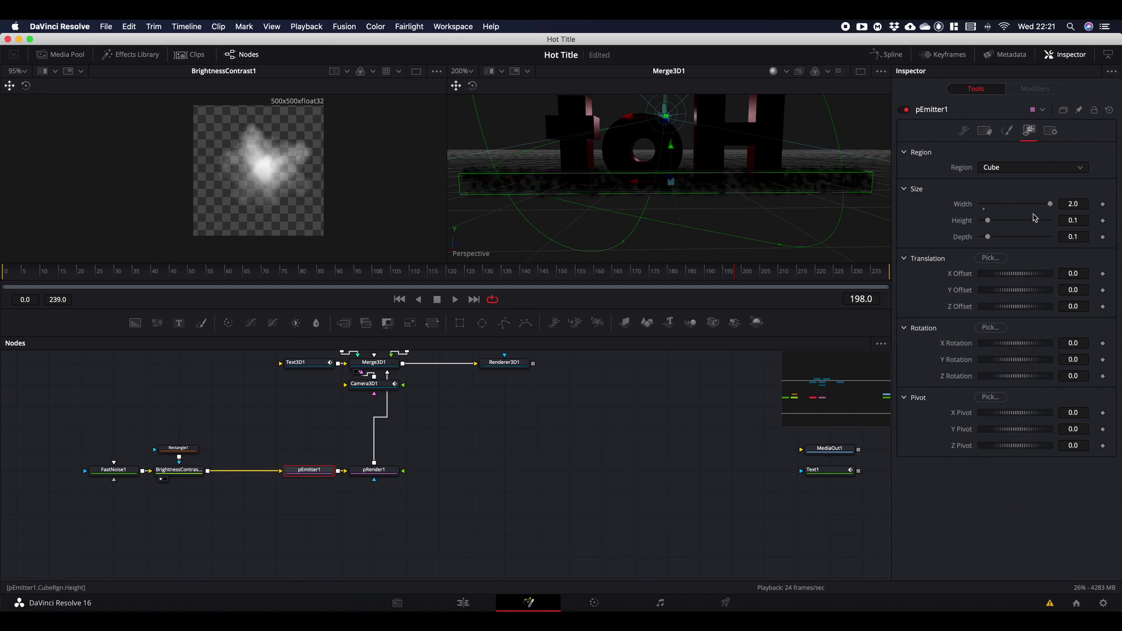
{"action": "left_click_drag", "start_coordinate": [1050, 206], "coordinate": [1018, 208]}
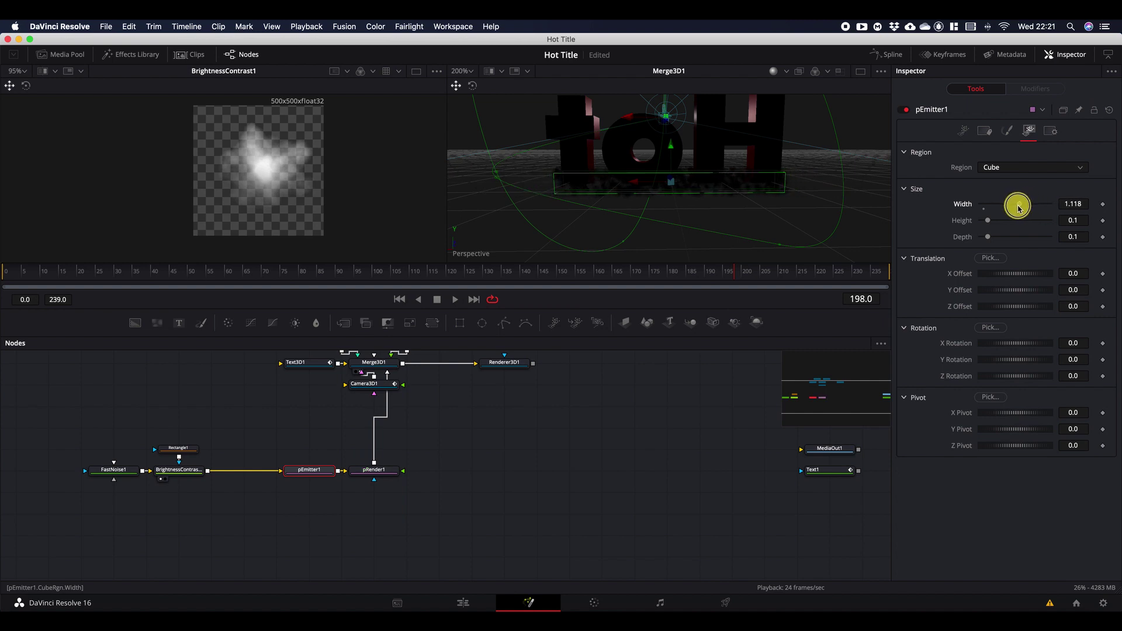
{"action": "left_click_drag", "start_coordinate": [1018, 208], "coordinate": [1017, 207]}
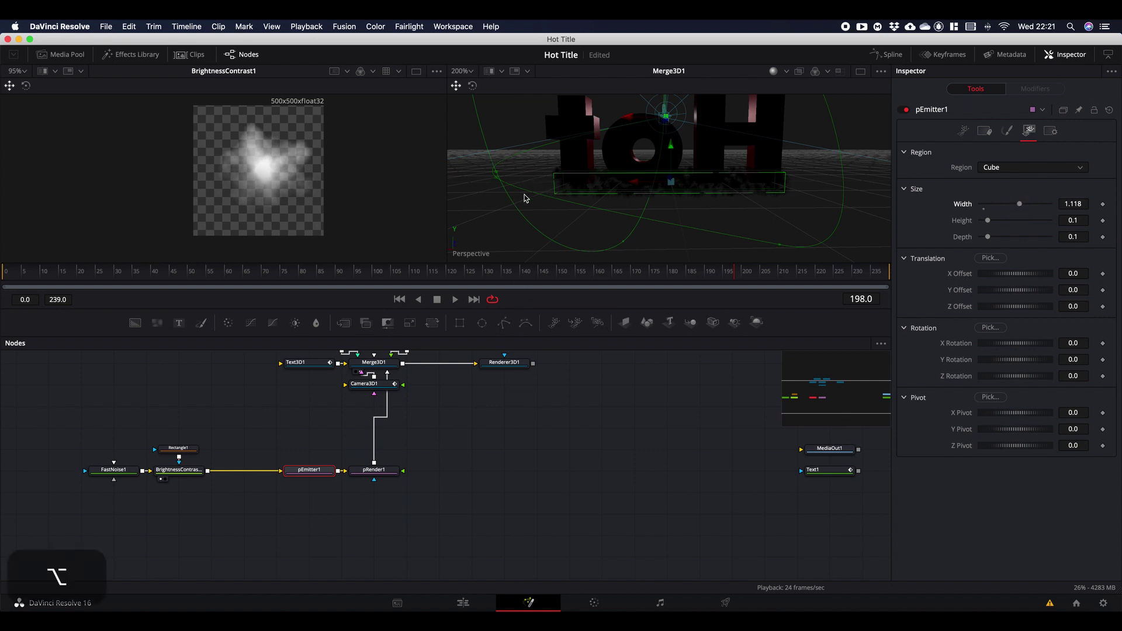
Step: Set the pEmitter1 particle velocity to 0.1
{"action": "left_click_drag", "start_coordinate": [516, 189], "coordinate": [732, 201]}
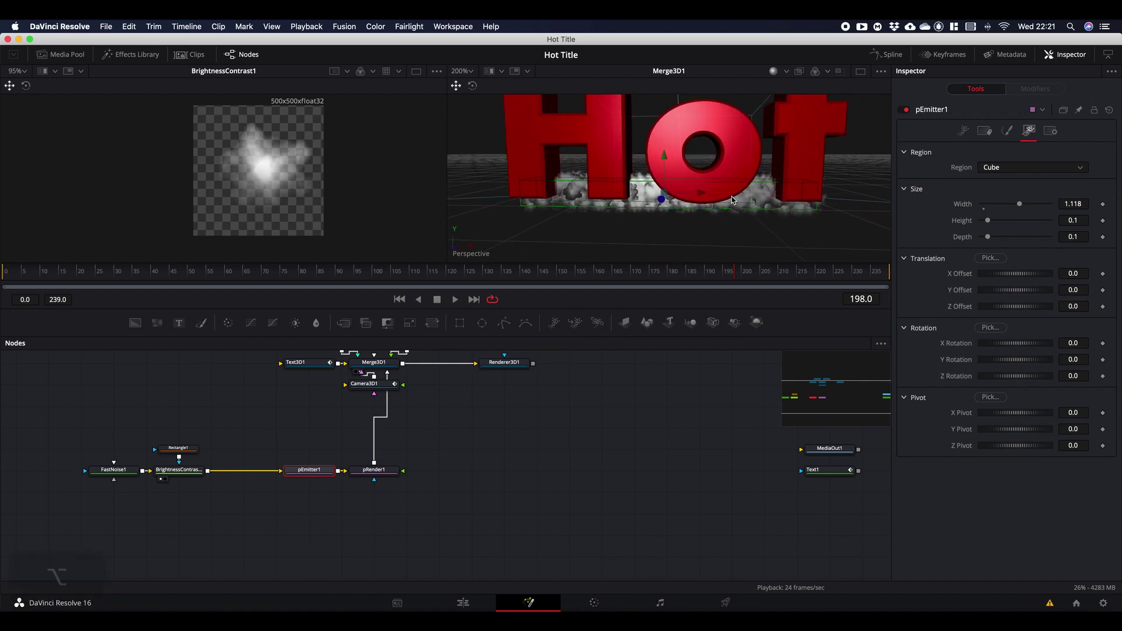
{"action": "scroll", "coordinate": [731, 200], "scroll_direction": "down", "scroll_amount": 3}
{"action": "scroll", "coordinate": [731, 200], "scroll_direction": "down", "scroll_amount": 2}
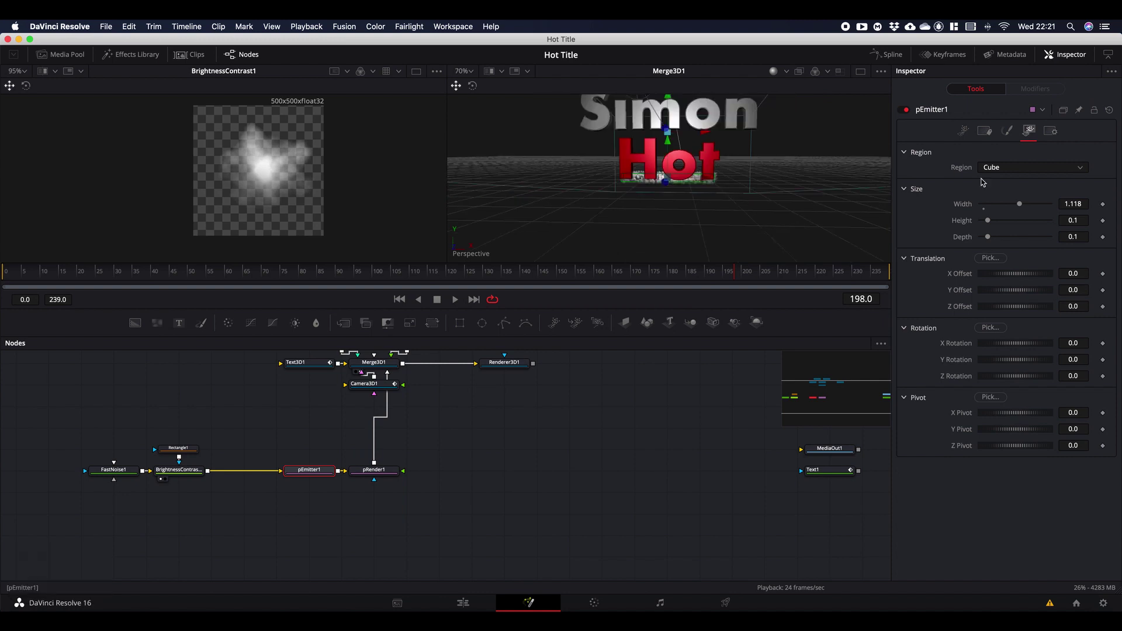
{"action": "left_click", "coordinate": [962, 130]}
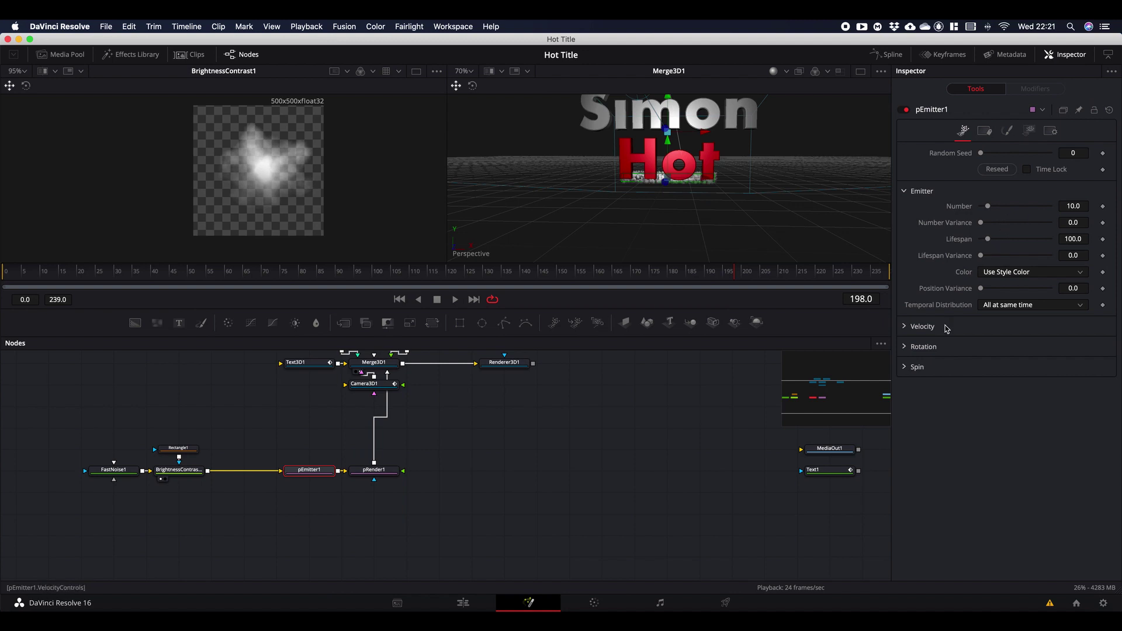
{"action": "left_click", "coordinate": [906, 328]}
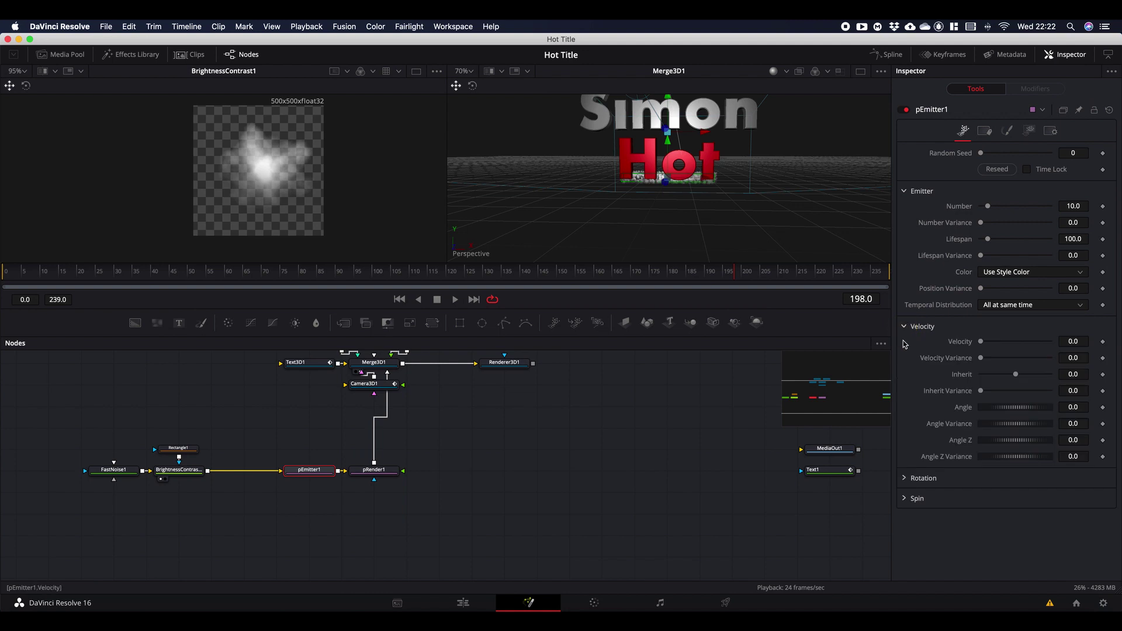
{"action": "left_click", "coordinate": [1081, 341]}
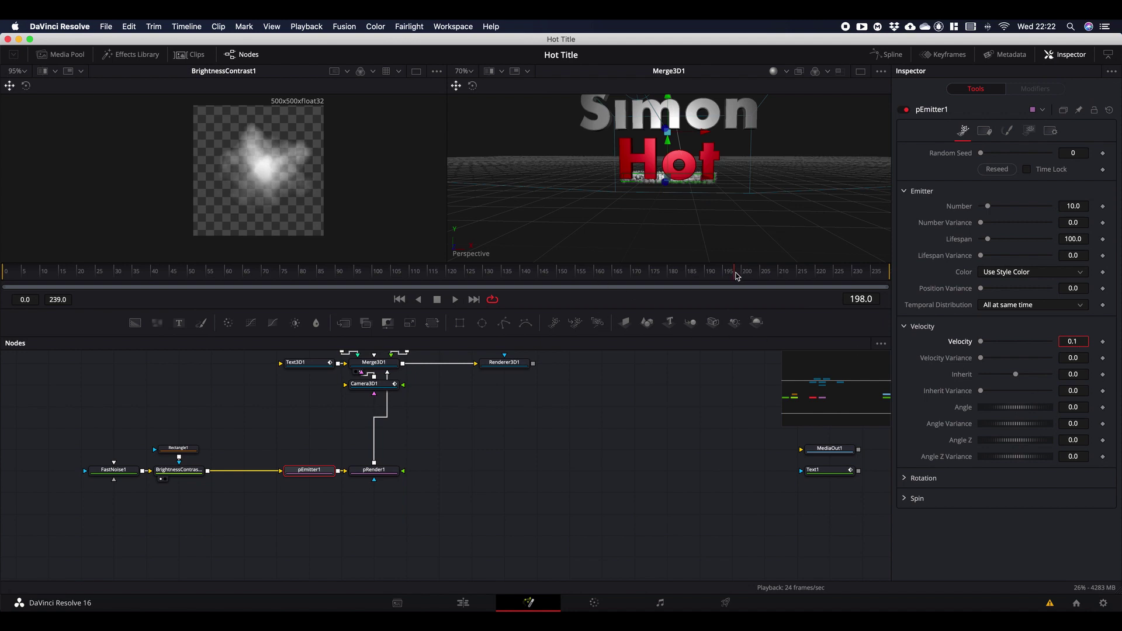
{"action": "left_click", "coordinate": [705, 481]}
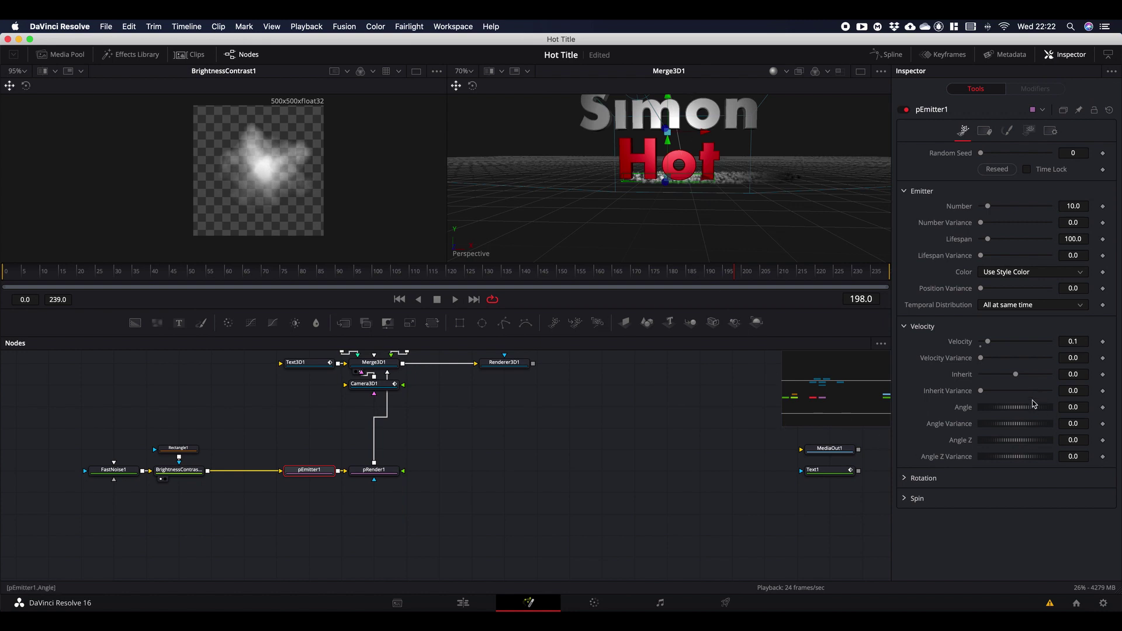
Step: Set the emitter's velocity angle to 90 and its angle variance to 40, checking the motion in playback
{"action": "left_click", "coordinate": [1064, 409]}
{"action": "type", "text": "9"}
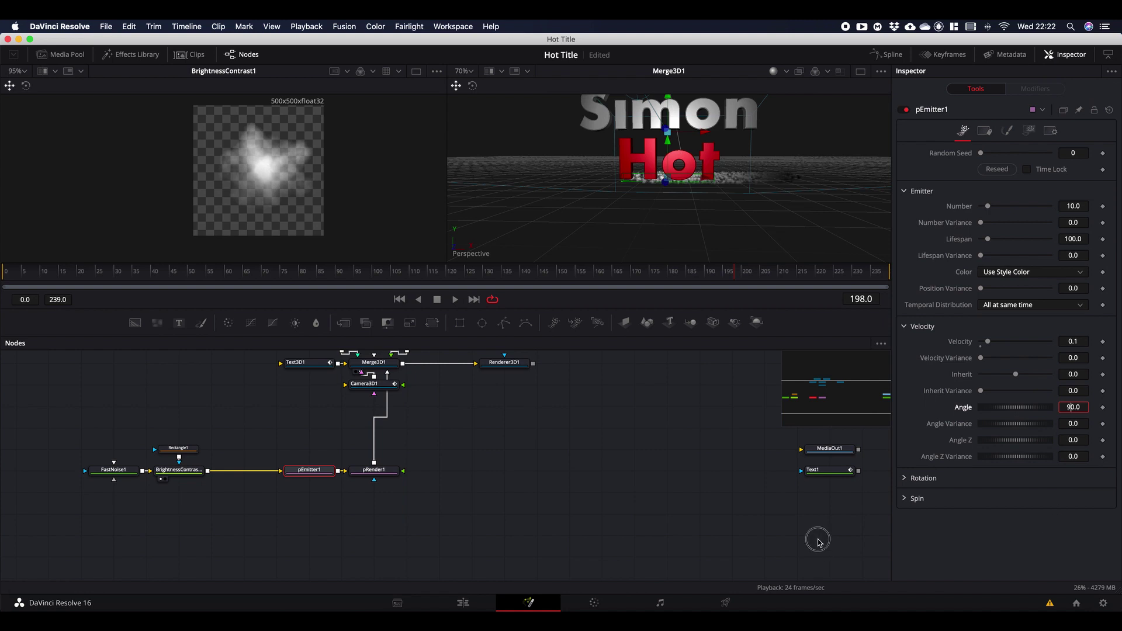
{"action": "key", "text": "Return"}
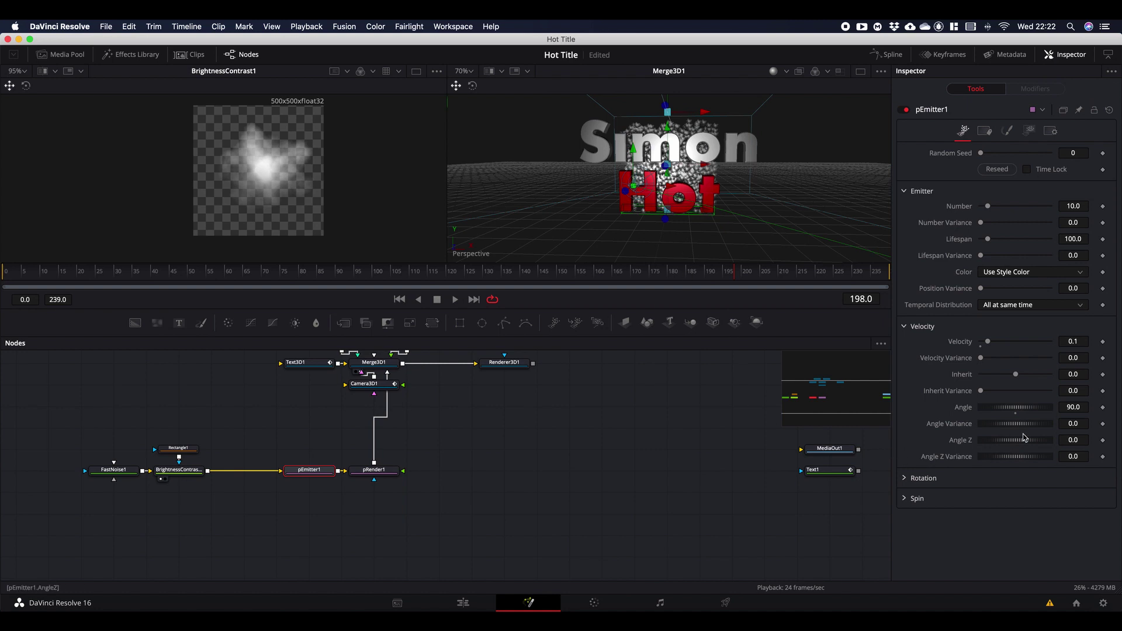
{"action": "left_click", "coordinate": [1068, 424]}
{"action": "left_click", "coordinate": [1039, 525]}
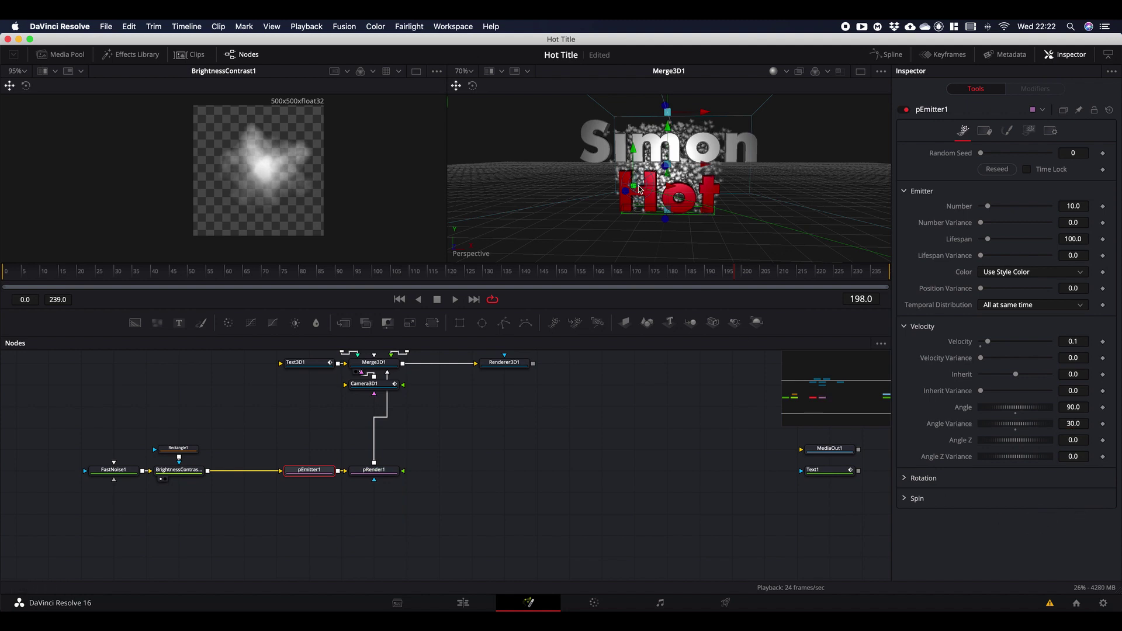
{"action": "left_click", "coordinate": [1070, 423]}
{"action": "key", "text": "Return"}
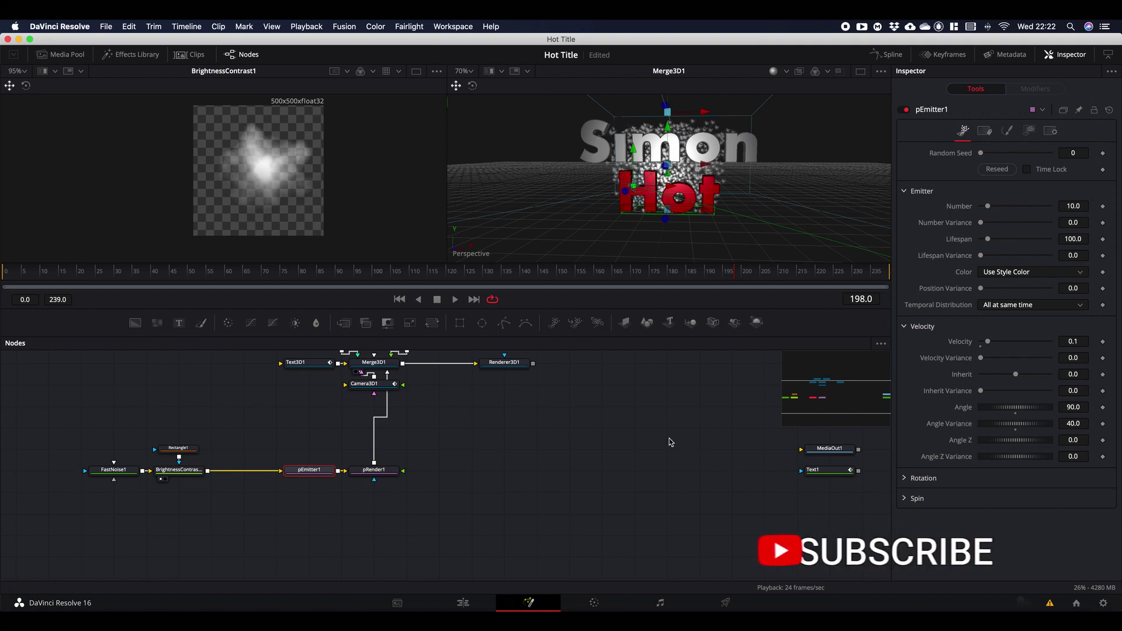
{"action": "key", "text": "space"}
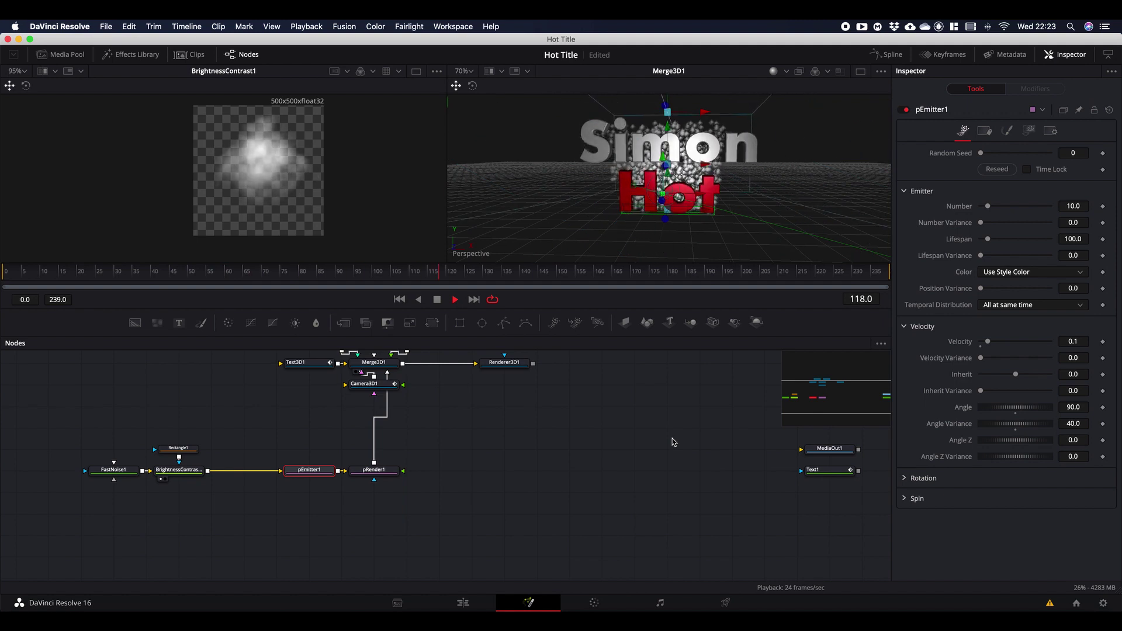
{"action": "key", "text": "space"}
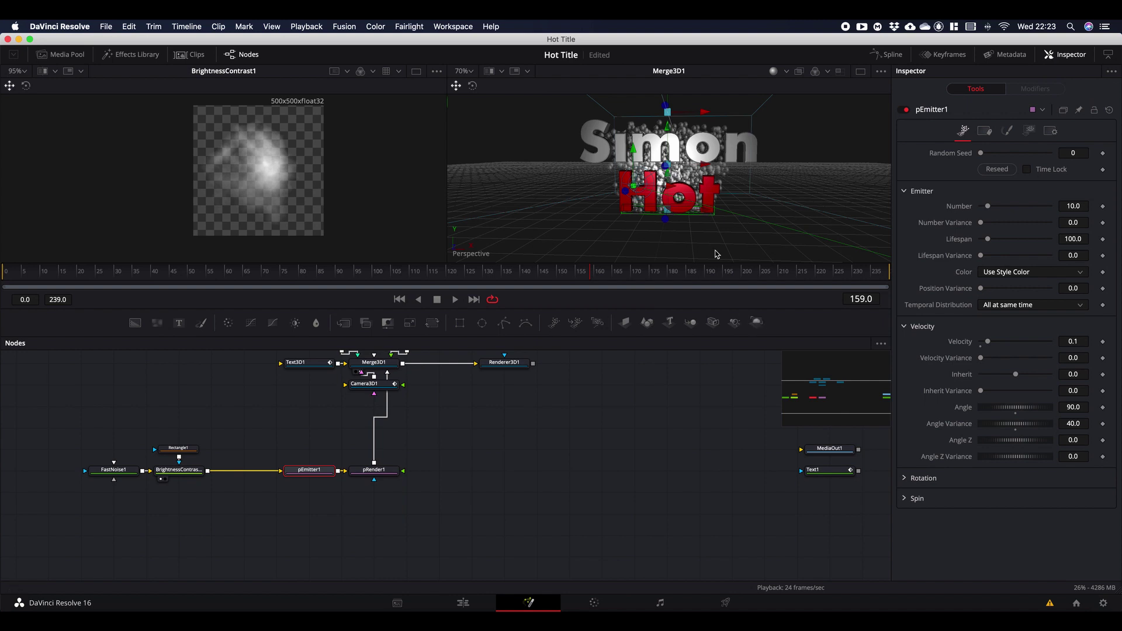
Step: Adjust the particle emitter's depth position relative to the title text from a side view and play back the result
{"action": "key", "text": "super"}
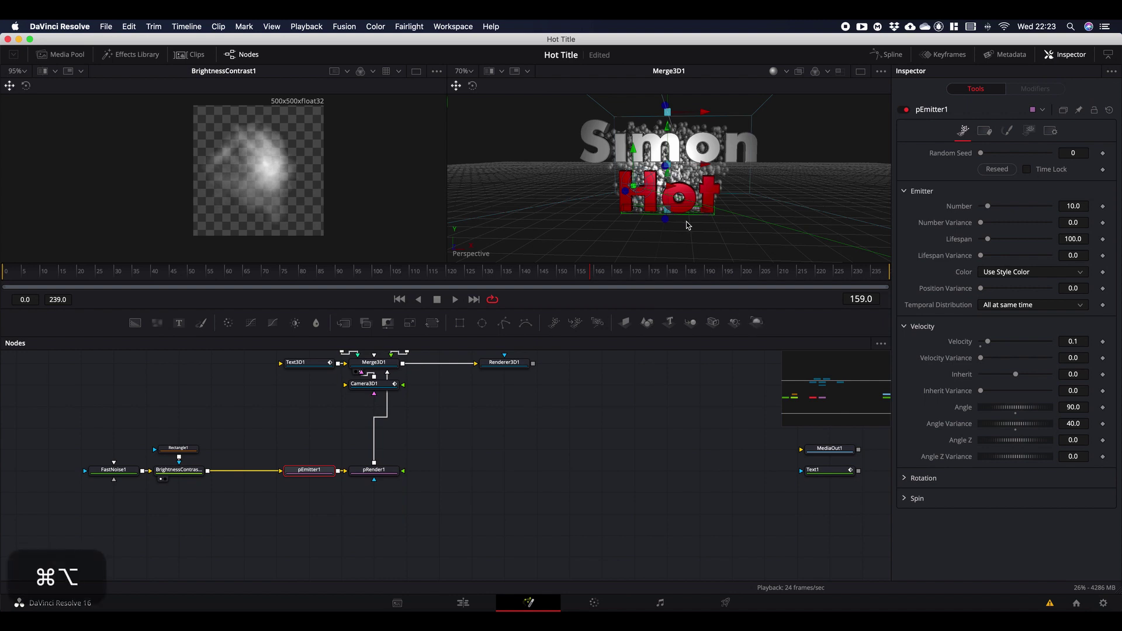
{"action": "mouse_move", "coordinate": [700, 227]}
{"action": "left_mouse_down"}
{"action": "mouse_move", "coordinate": [573, 223]}
{"action": "mouse_move", "coordinate": [623, 209]}
{"action": "left_mouse_up"}
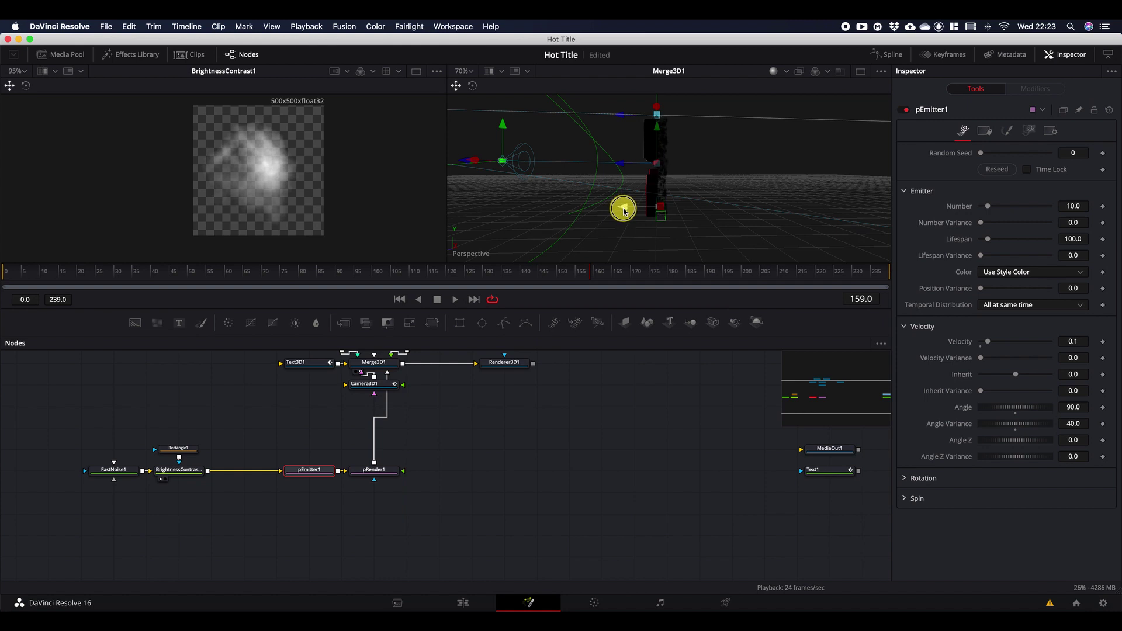
{"action": "left_click_drag", "start_coordinate": [622, 209], "coordinate": [722, 243]}
{"action": "key", "text": "alt"}
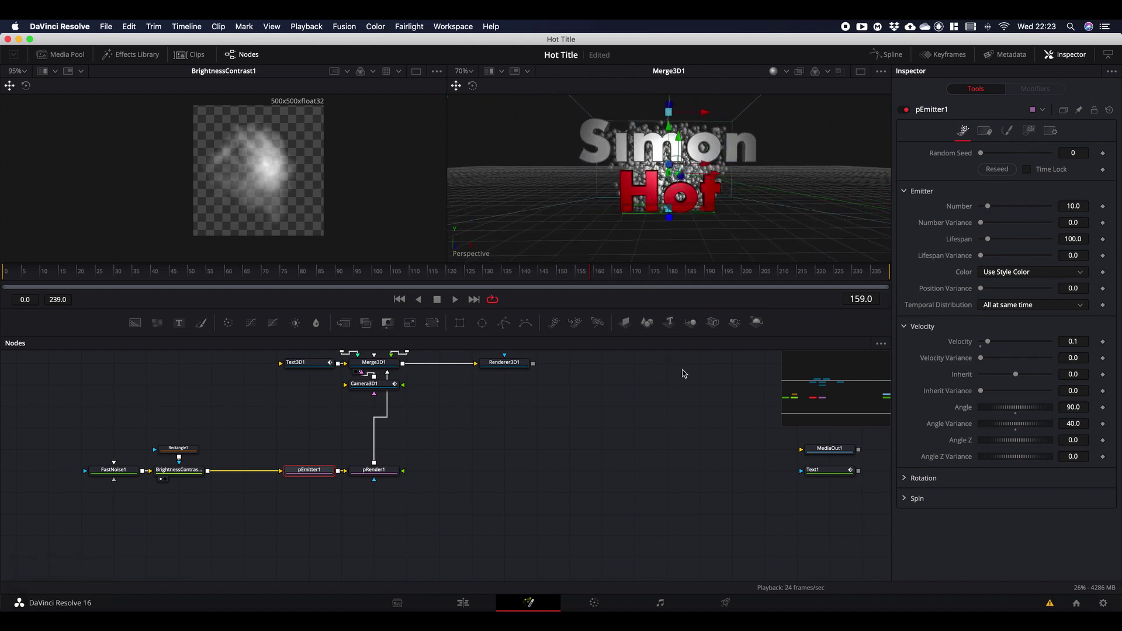
{"action": "key", "text": "space"}
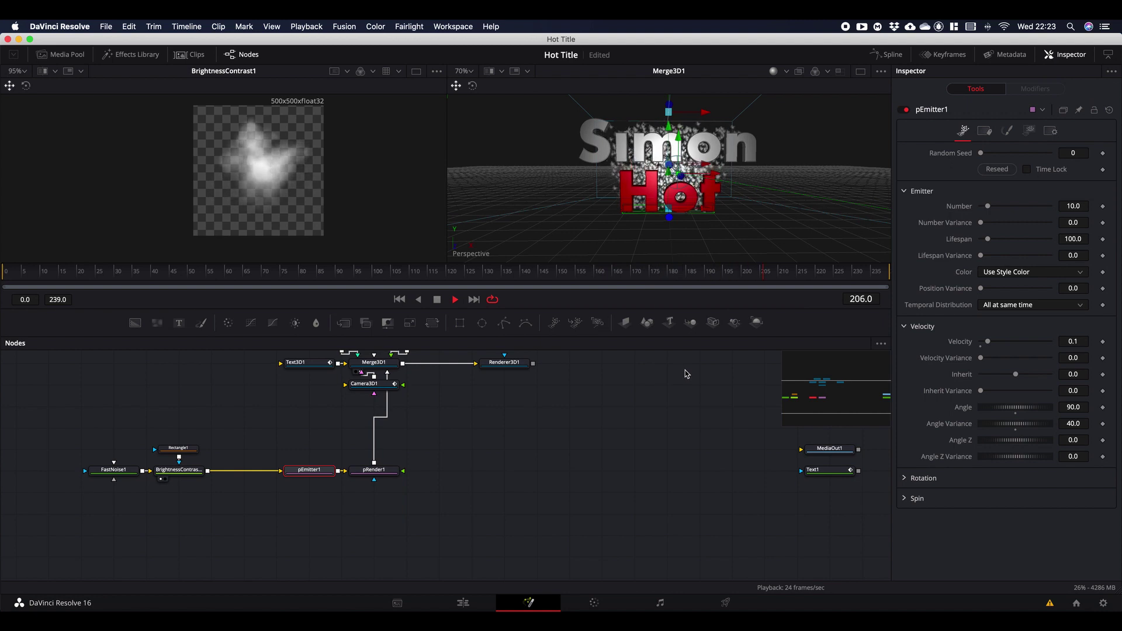
{"action": "key", "text": "space"}
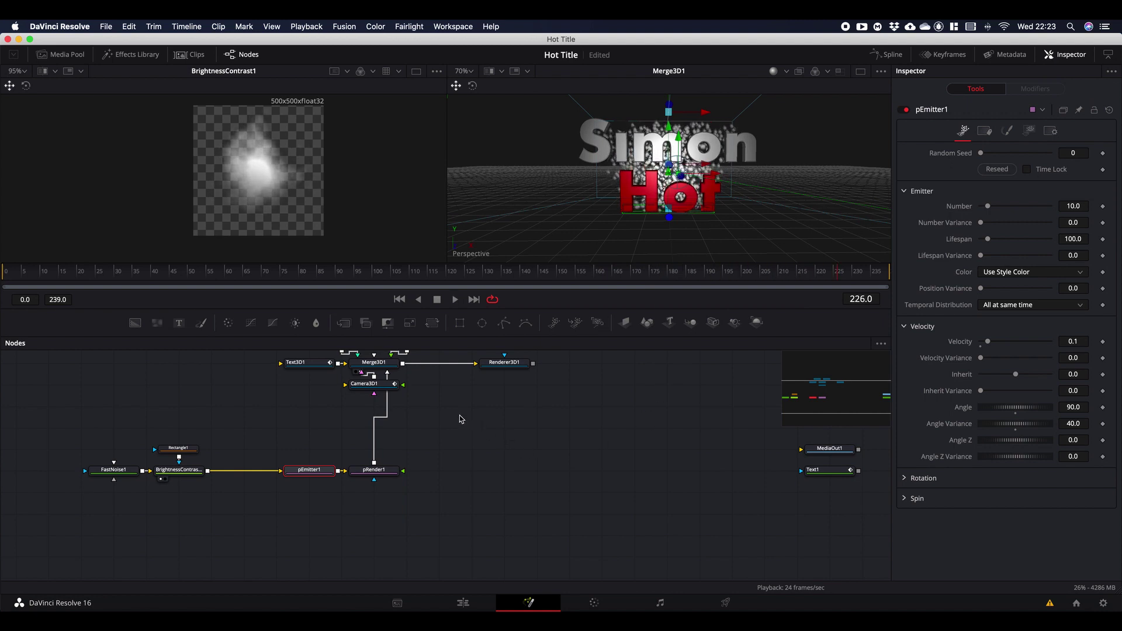
Step: Disconnect pRender1 from Merge3D1 and preview pRender1 alone in the 3D viewer
{"action": "left_click_drag", "start_coordinate": [387, 399], "coordinate": [441, 432]}
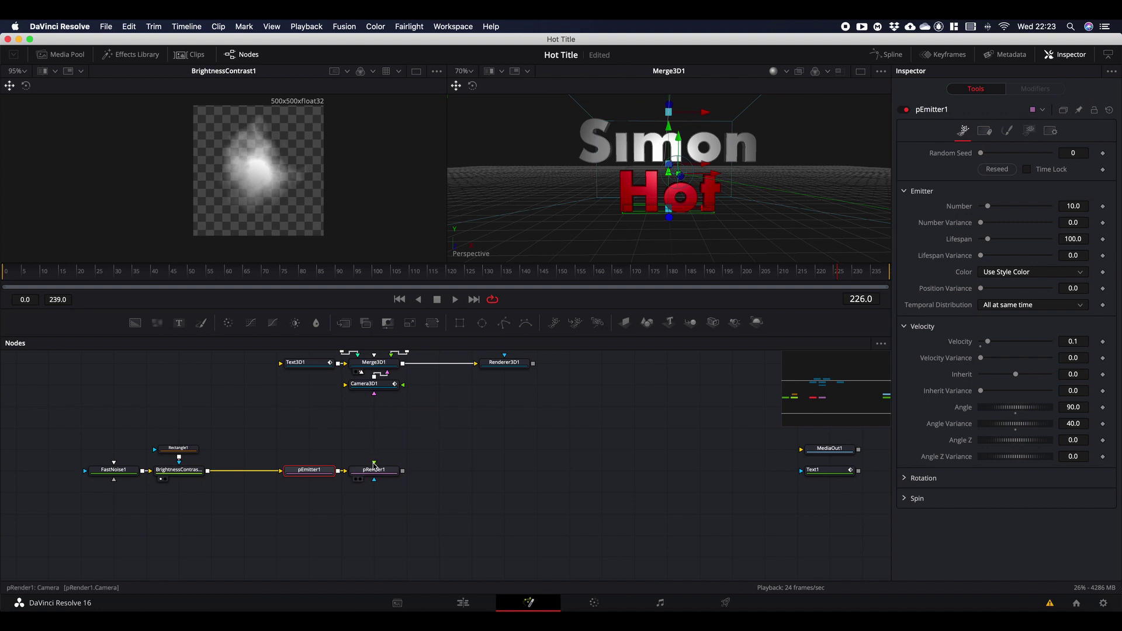
{"action": "left_click_drag", "start_coordinate": [374, 469], "coordinate": [590, 230]}
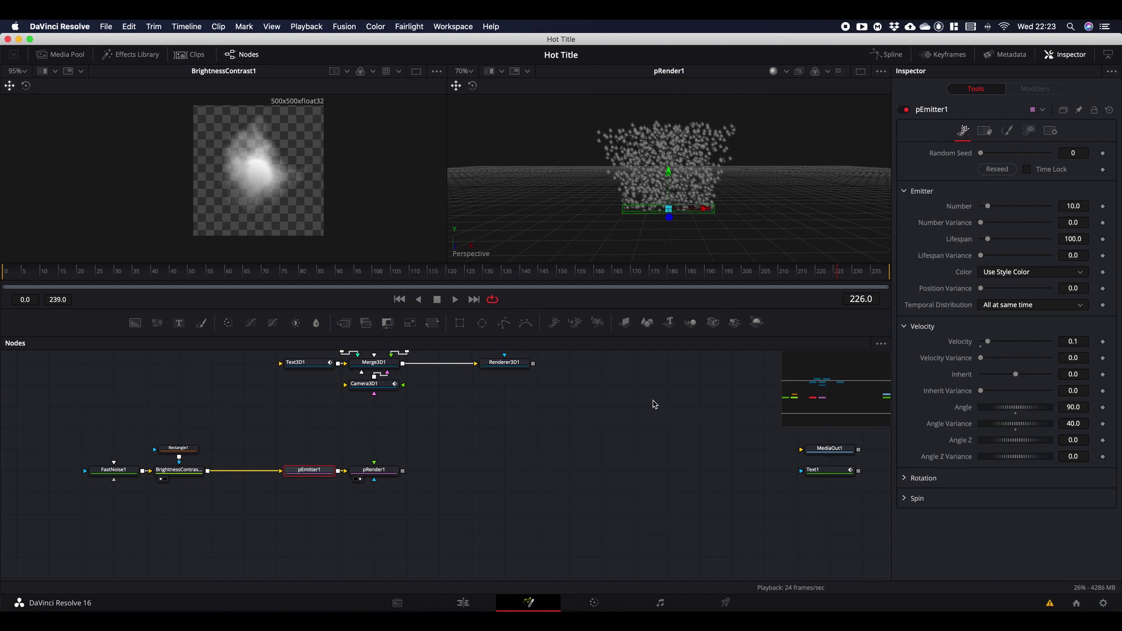
{"action": "key", "text": "space"}
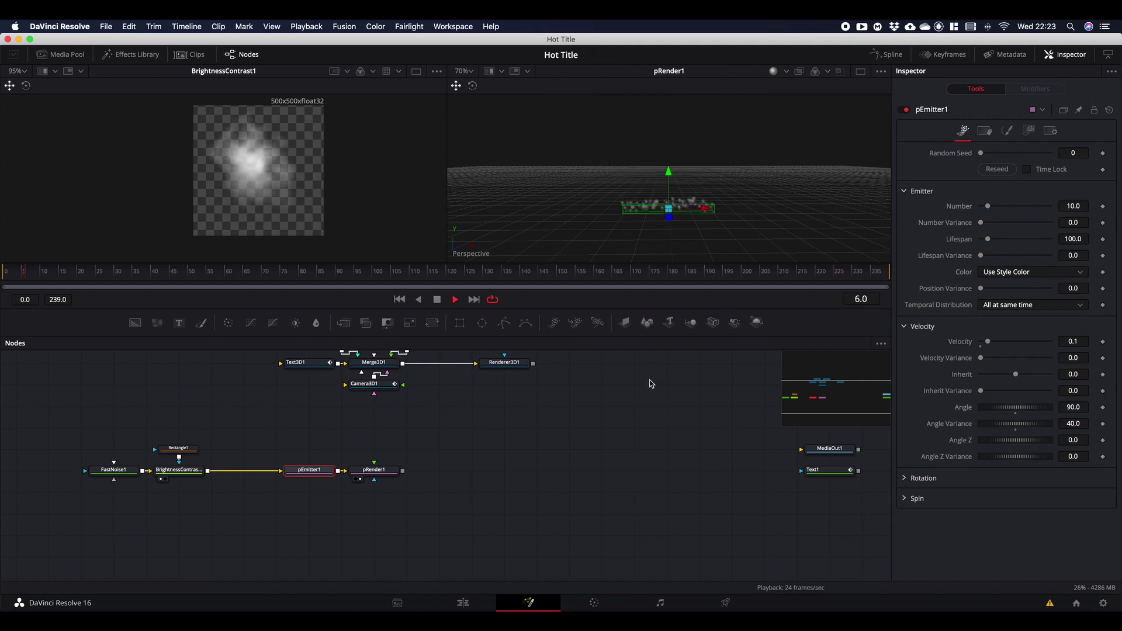
{"action": "key", "text": "space"}
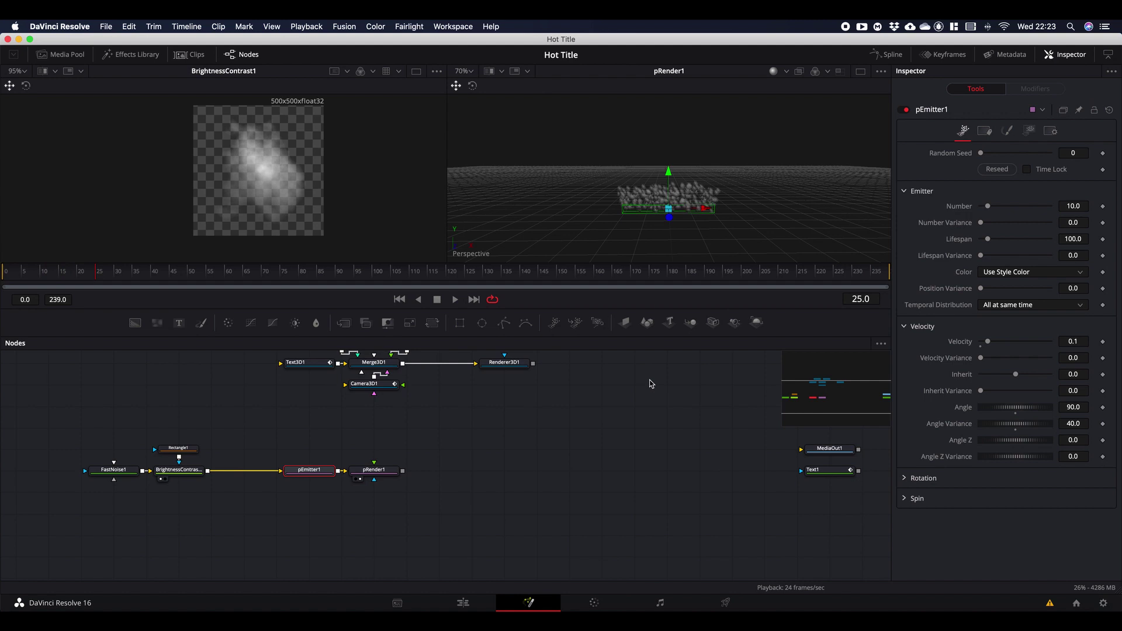
Step: Set the number of particles pEmitter1 emits to 1 and play back the reduced emission
{"action": "double_click", "coordinate": [1074, 206]}
{"action": "type", "text": "10"}
{"action": "key", "text": "Return"}
{"action": "key", "text": "Delete"}
{"action": "left_click", "coordinate": [1025, 554]}
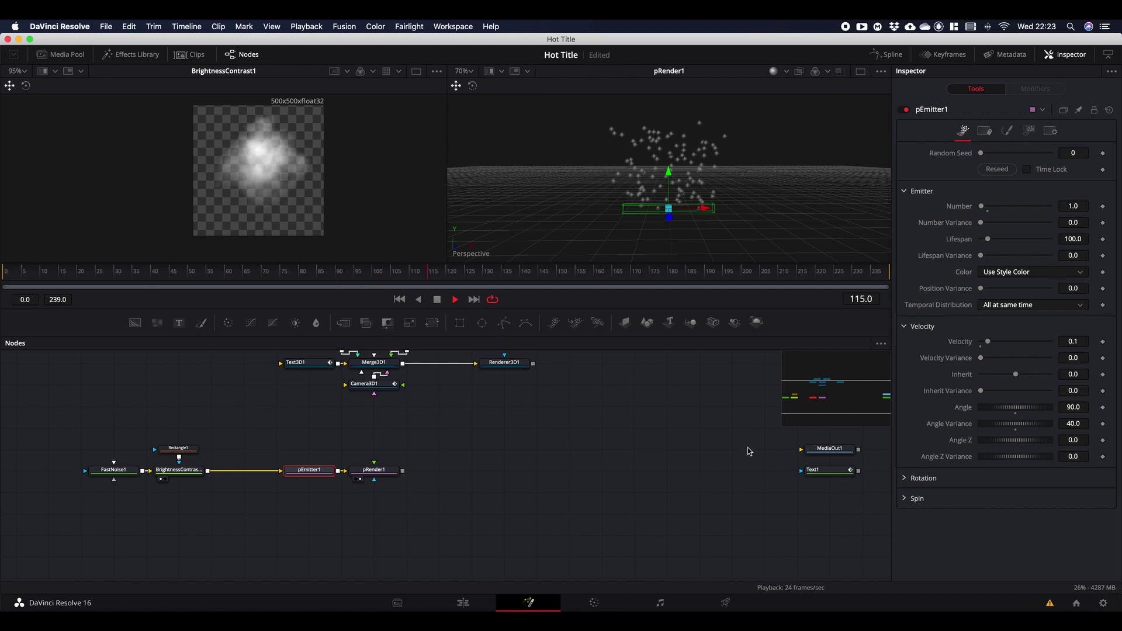
Step: Set the emitter's particle size to 0.5 and animate its bitmap style by Particle Birth Time
{"action": "left_click", "coordinate": [1007, 131]}
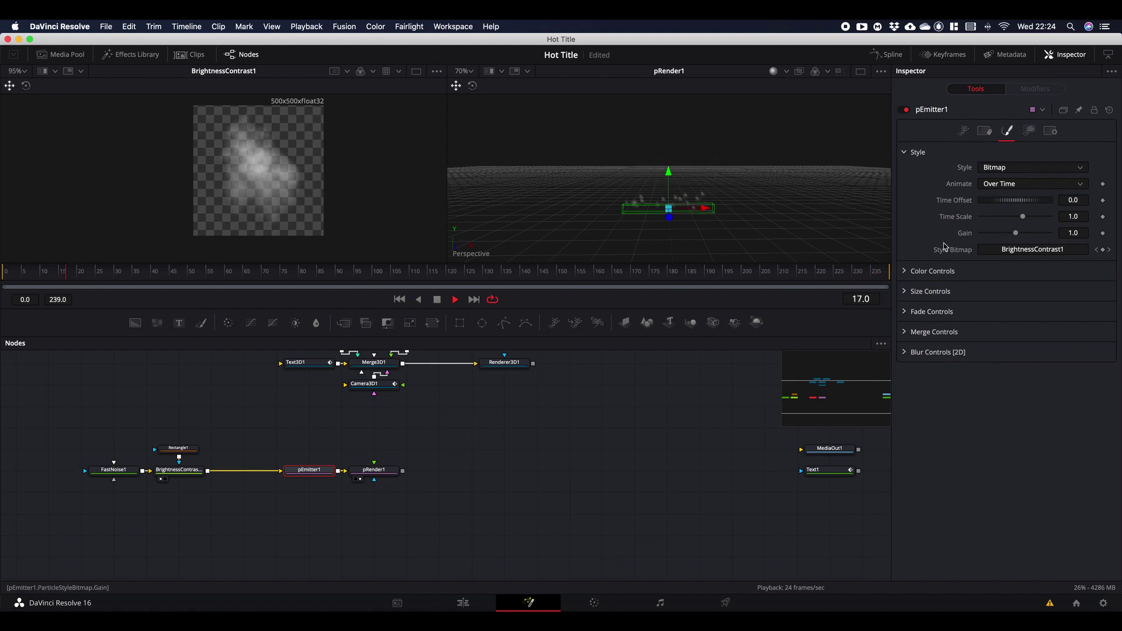
{"action": "left_click", "coordinate": [903, 292]}
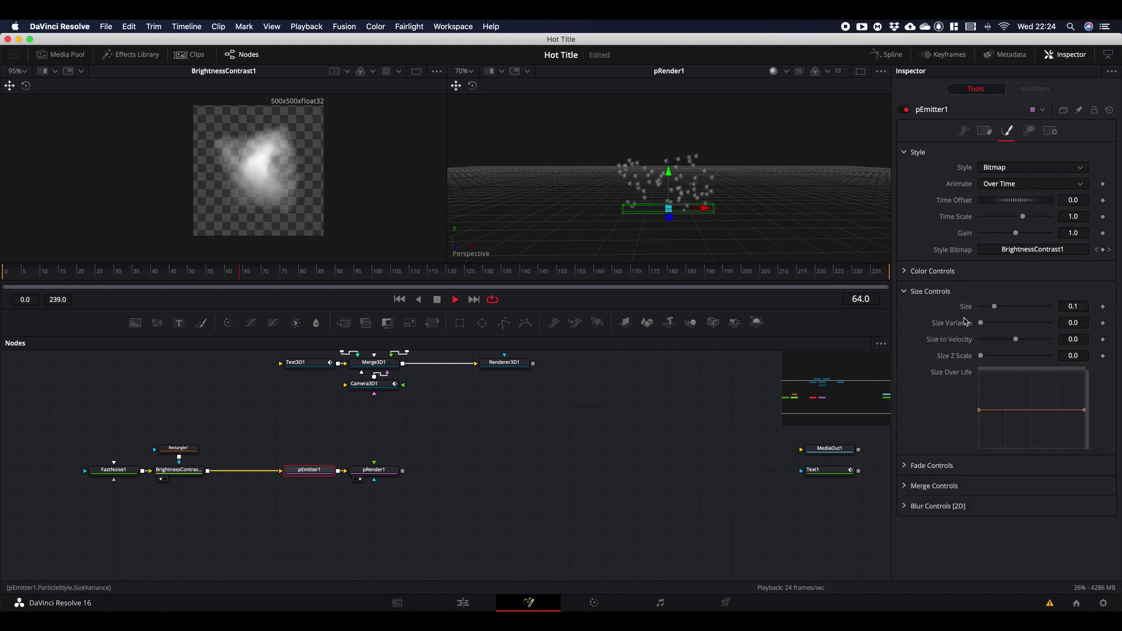
{"action": "left_click_drag", "start_coordinate": [994, 308], "coordinate": [1054, 310]}
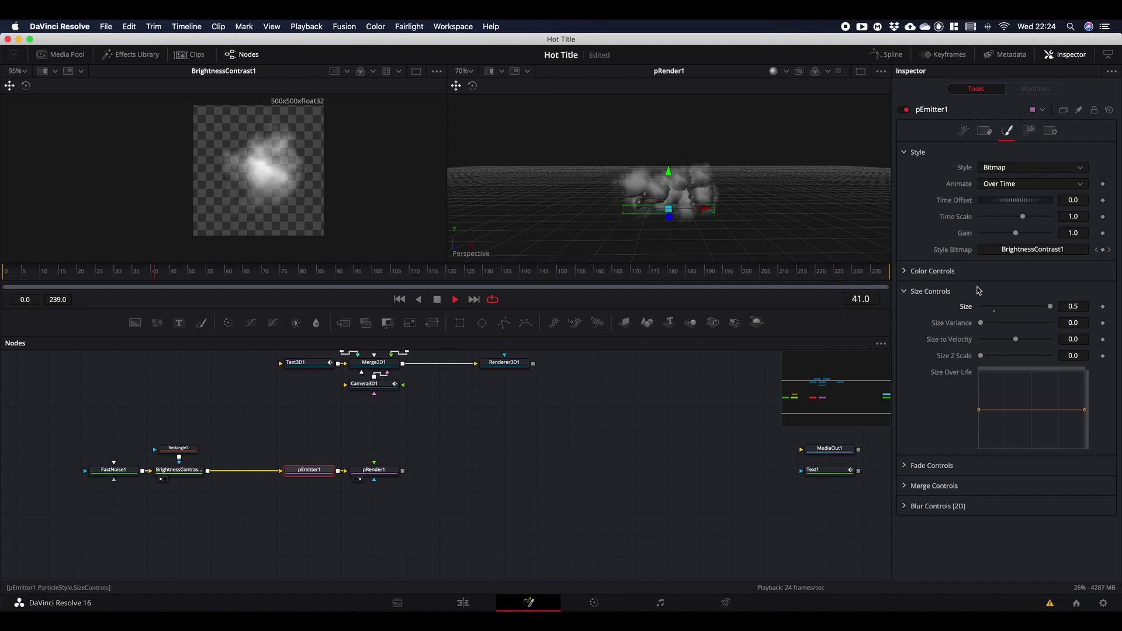
{"action": "left_click", "coordinate": [998, 186]}
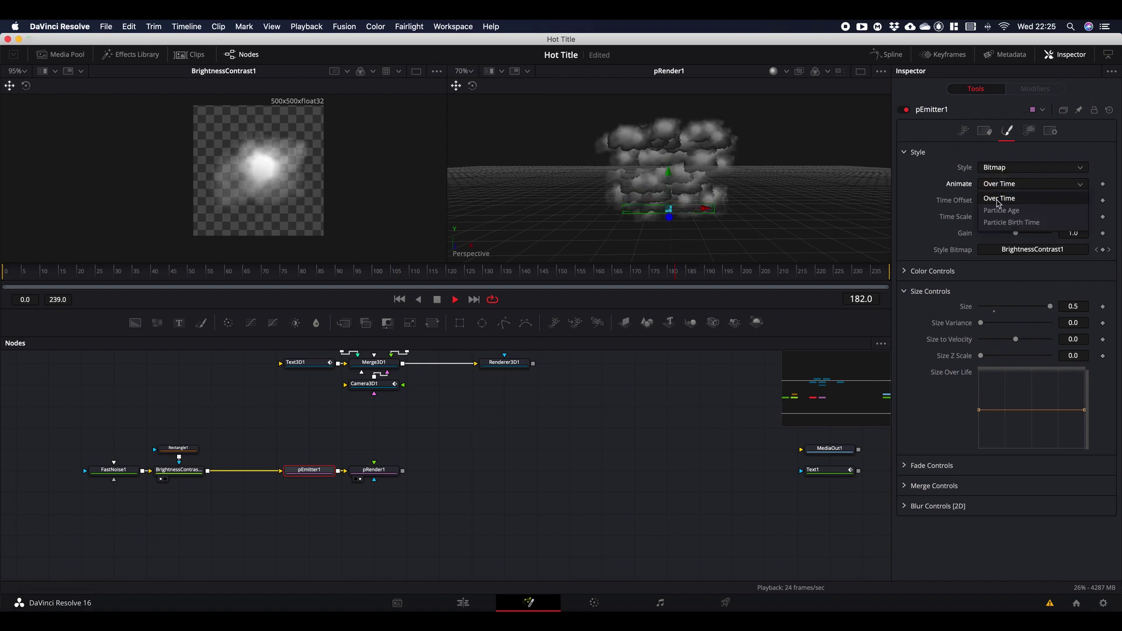
{"action": "left_click", "coordinate": [1000, 223]}
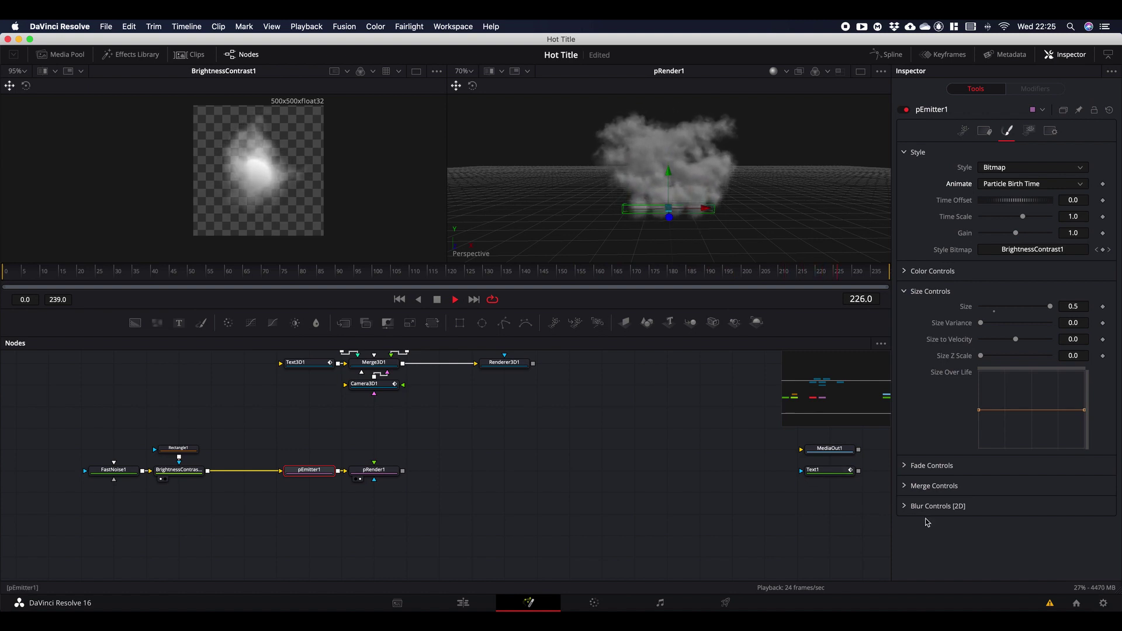
Step: Set the particles' fade in to 0.25 and fade out to 0.75
{"action": "left_click", "coordinate": [907, 470]}
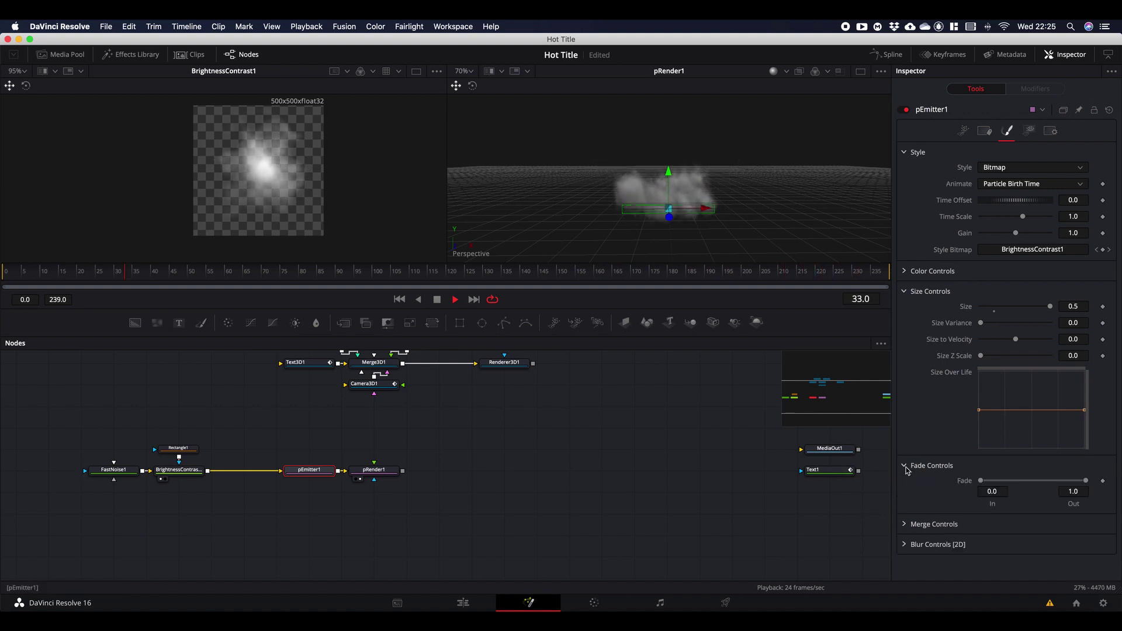
{"action": "left_click", "coordinate": [994, 490]}
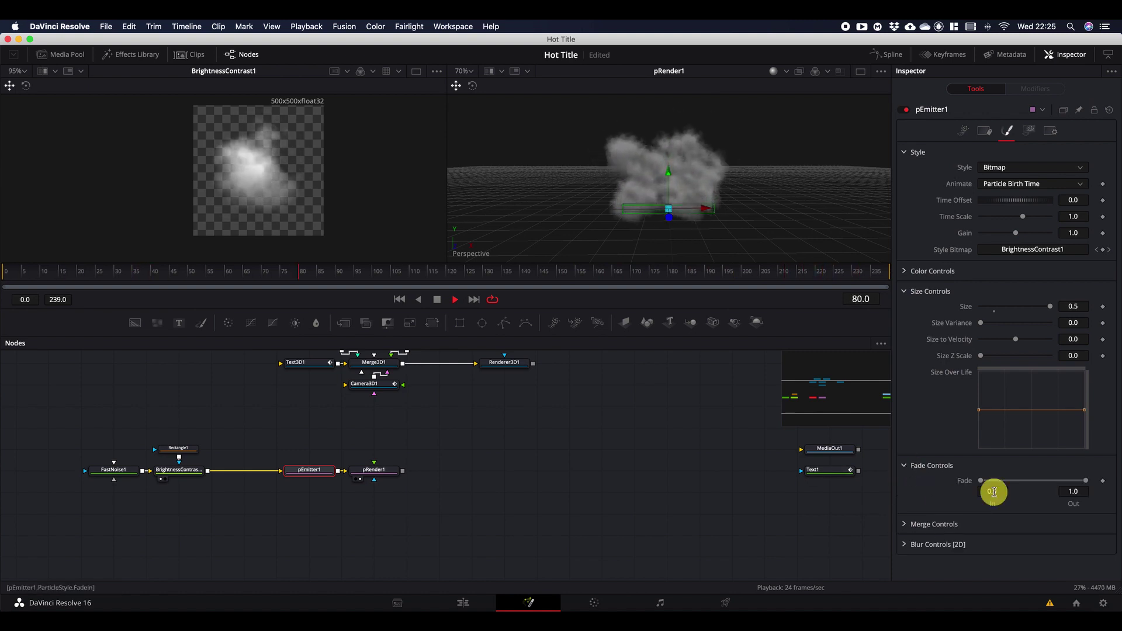
{"action": "type", "text": "2"}
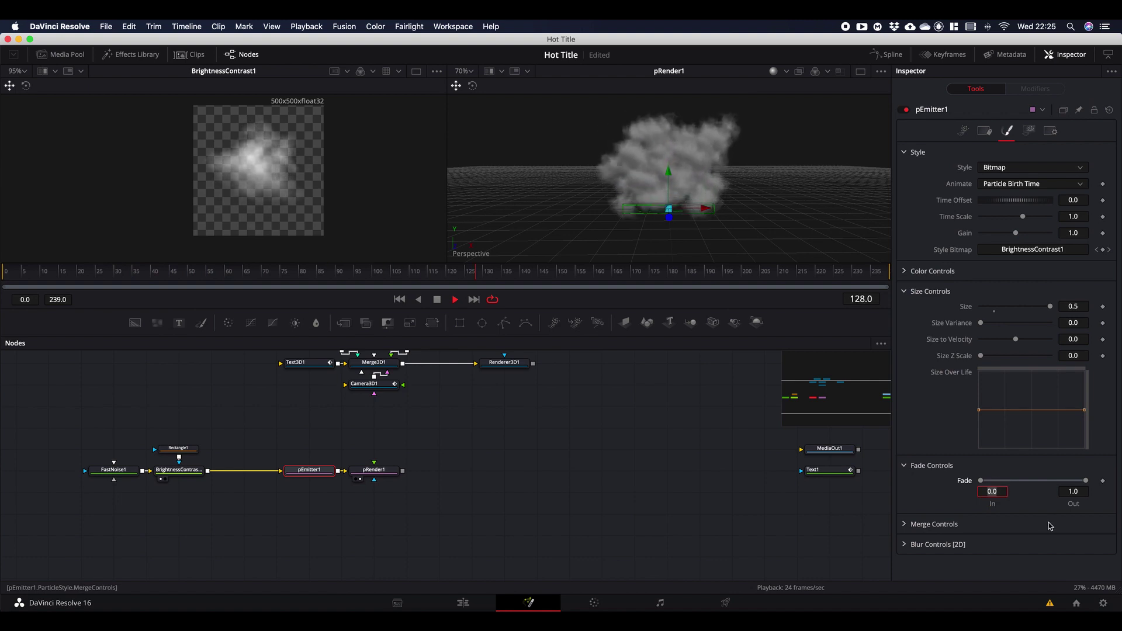
{"action": "type", "text": "5"}
{"action": "key", "text": "Tab"}
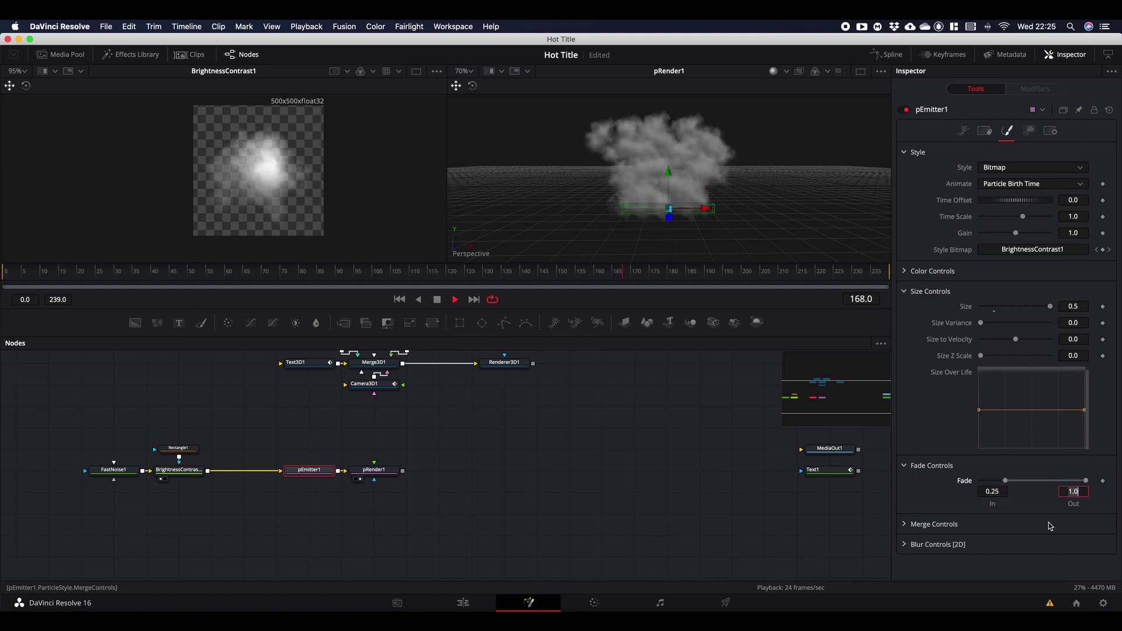
{"action": "type", "text": ".75"}
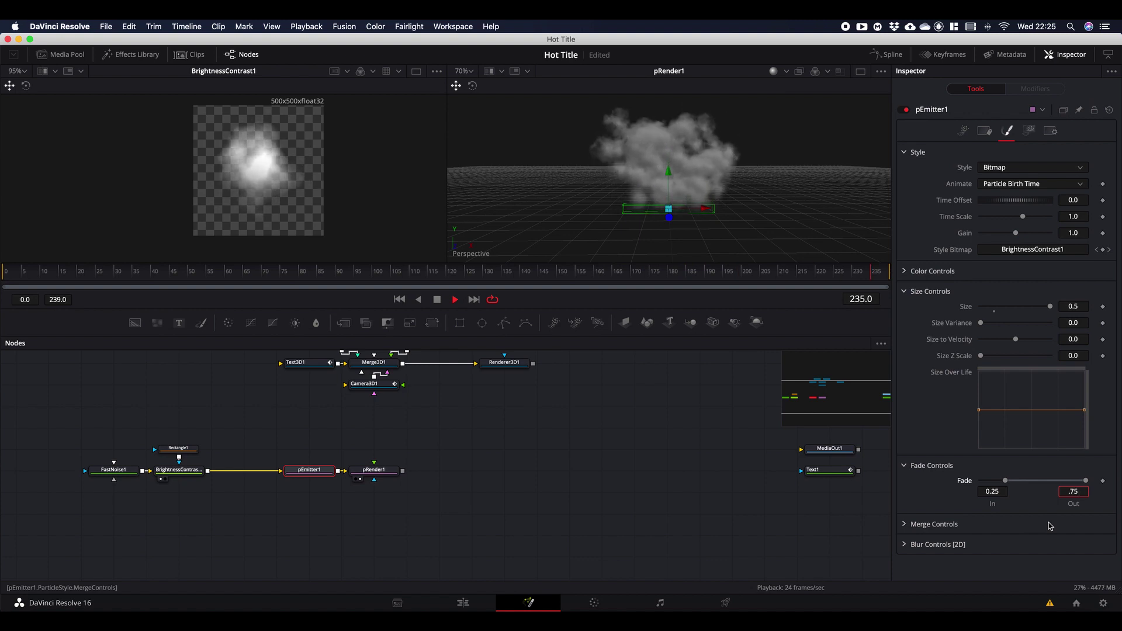
{"action": "key", "text": "Return"}
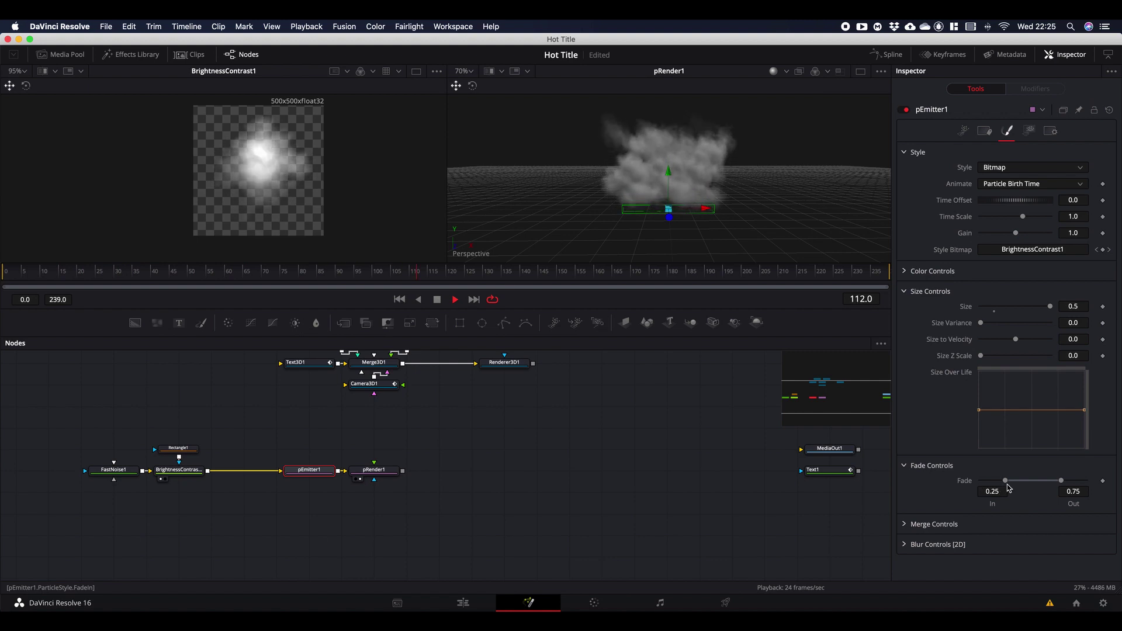
Step: Set pEmitter1's velocity variance to 0.1 so the smoke particles rise at differing speeds
{"action": "left_click", "coordinate": [961, 132]}
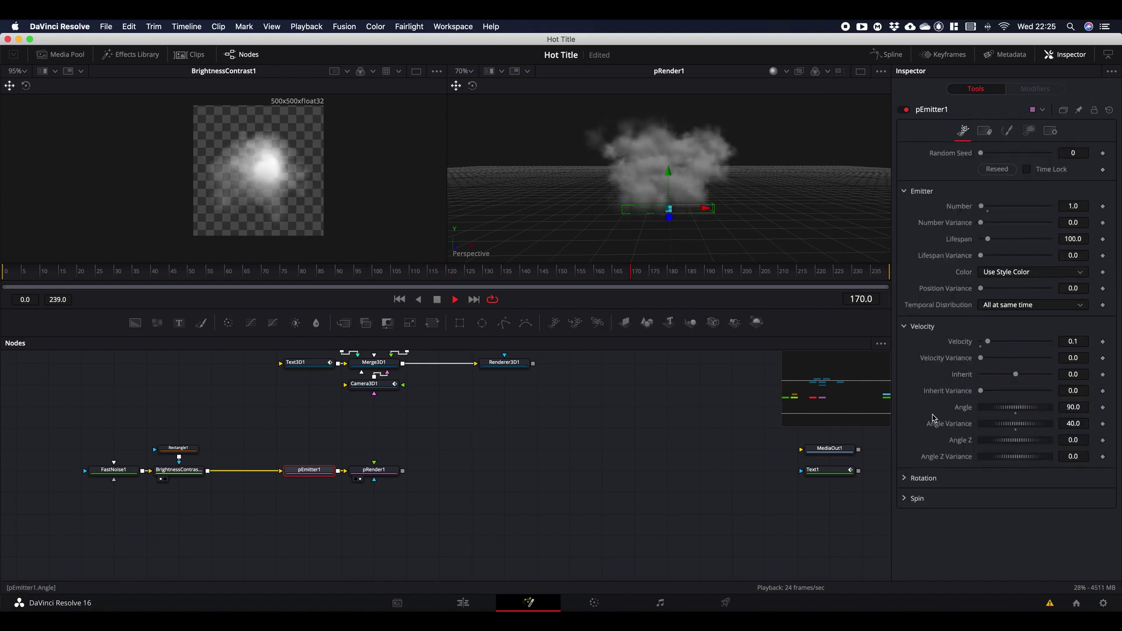
{"action": "left_click", "coordinate": [1080, 357]}
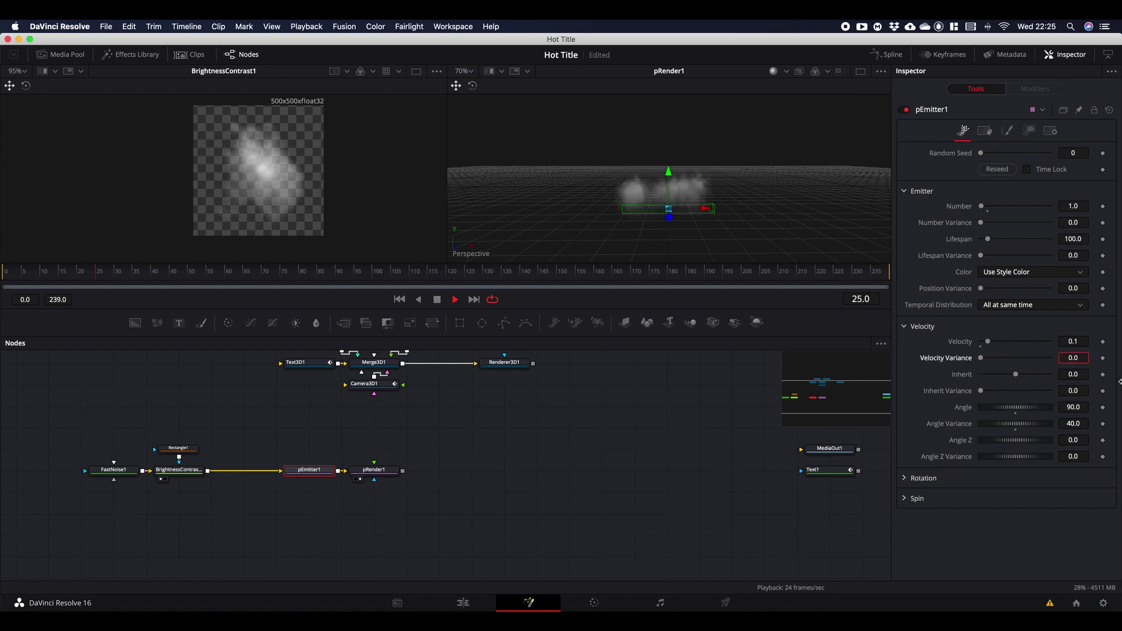
{"action": "key", "text": "BackSpace"}
{"action": "type", "text": "1"}
{"action": "key", "text": "Return"}
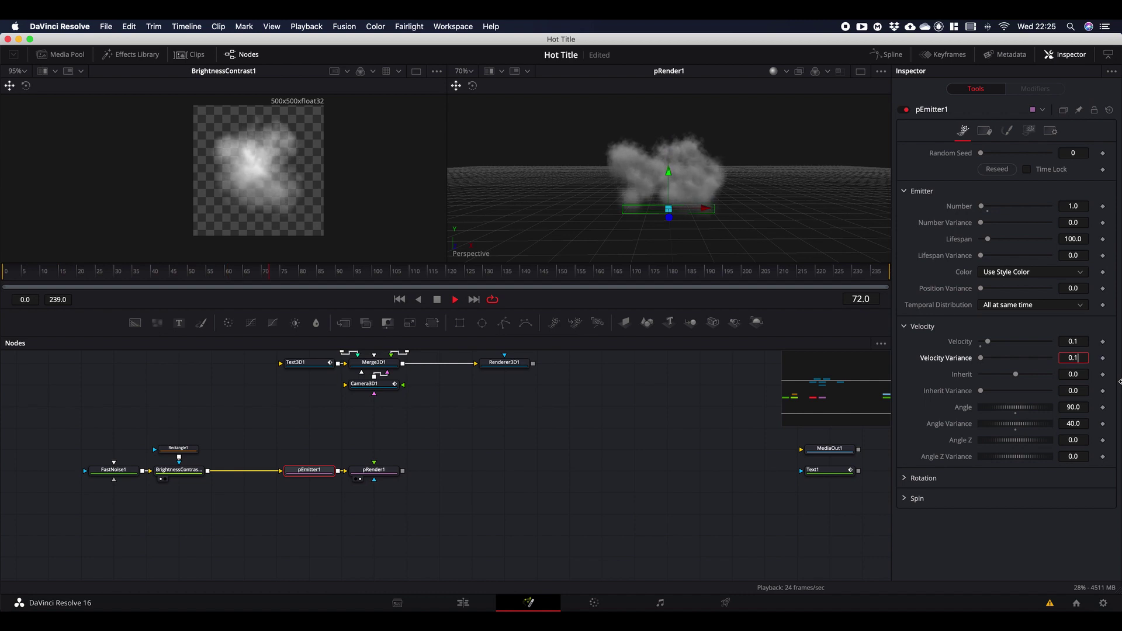
{"action": "left_click", "coordinate": [1001, 556]}
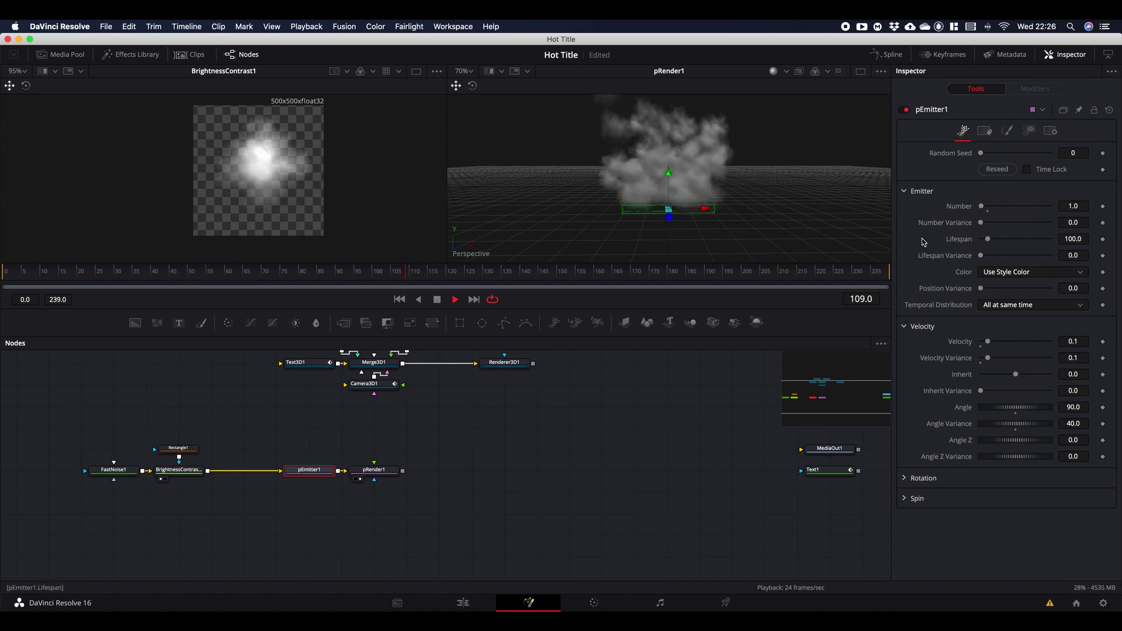
Step: Set pEmitter1's number variance to 0.5 to vary how many particles are emitted
{"action": "left_click", "coordinate": [1083, 223]}
{"action": "key", "text": "BackSpace"}
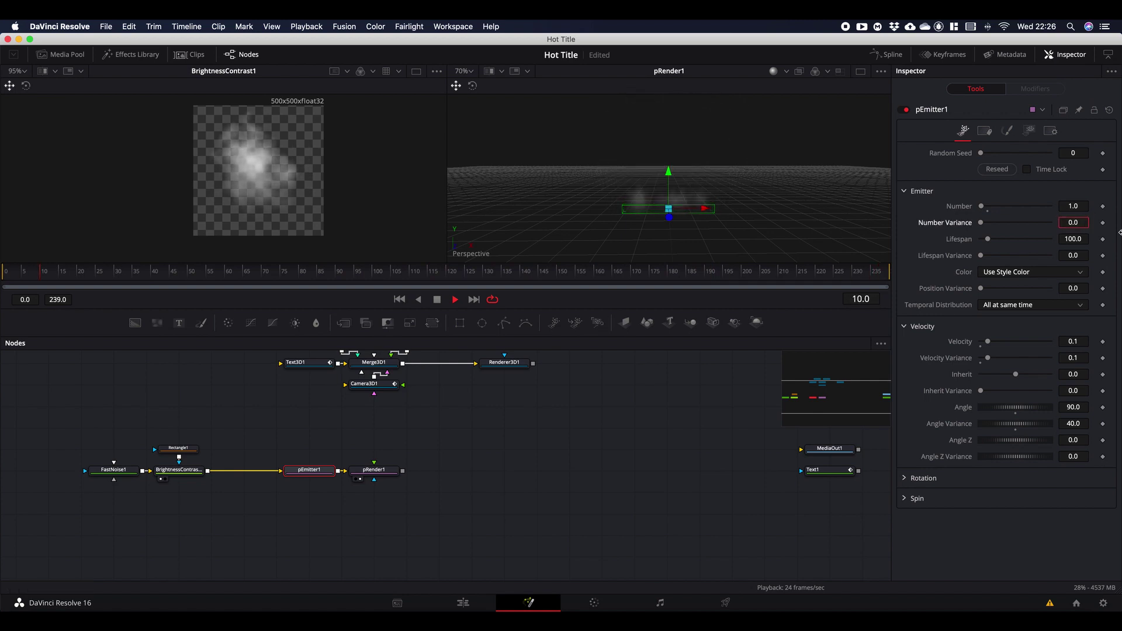
{"action": "type", "text": "5"}
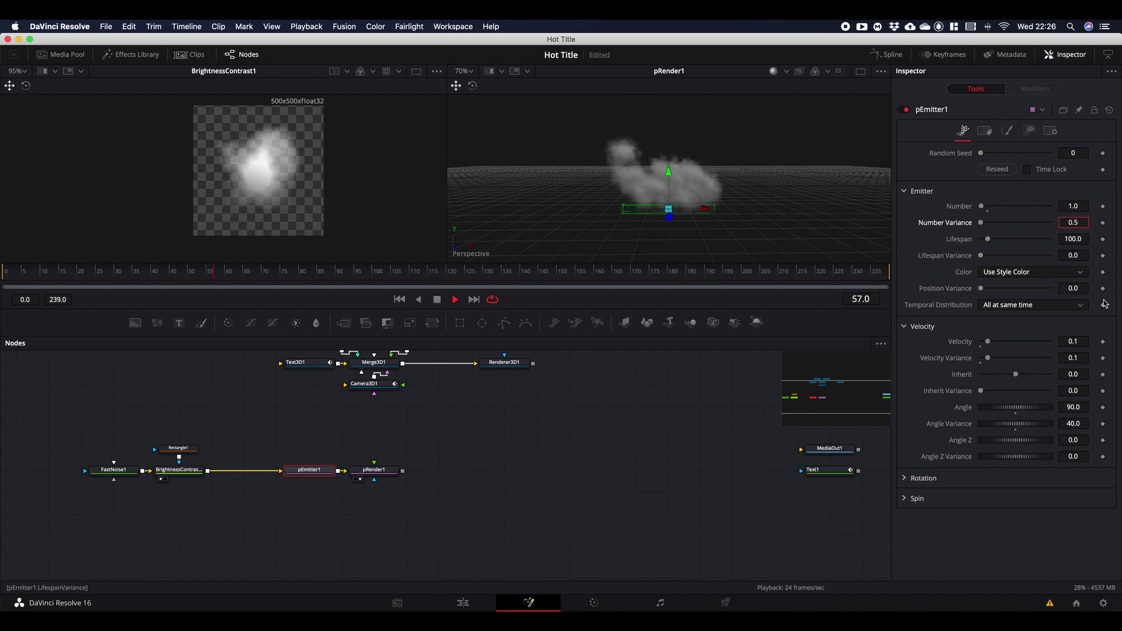
{"action": "left_click", "coordinate": [1015, 548]}
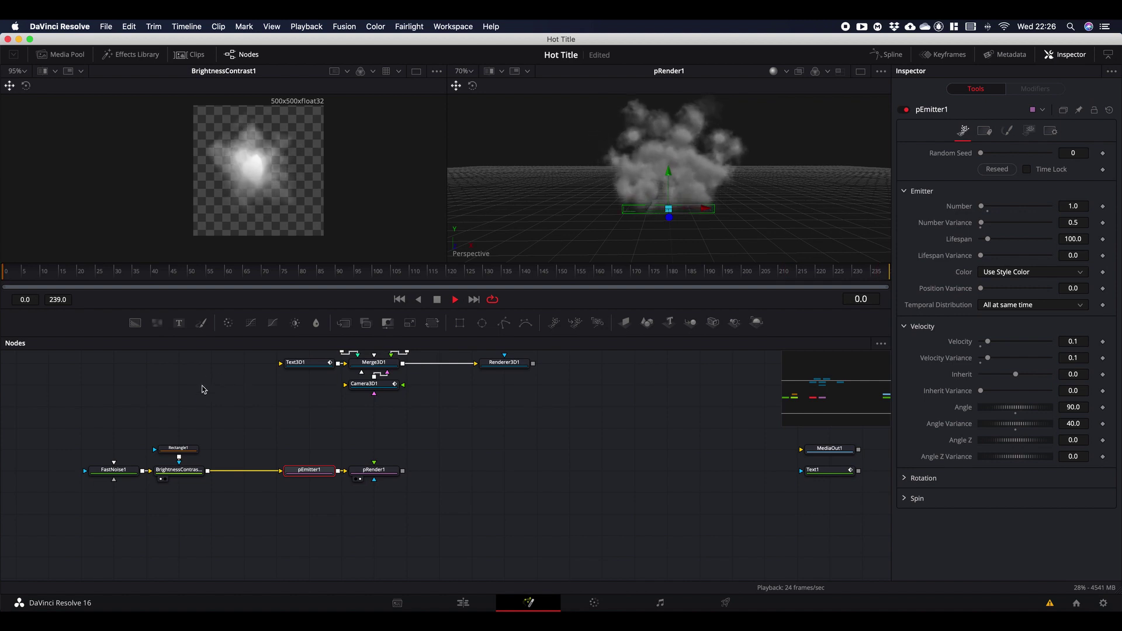
Step: Spread pEmitter1 and pRender1 apart and insert a pTurbulence node between them
{"action": "key", "text": "space"}
{"action": "left_click_drag", "start_coordinate": [304, 471], "coordinate": [245, 471]}
{"action": "left_click_drag", "start_coordinate": [371, 473], "coordinate": [403, 471]}
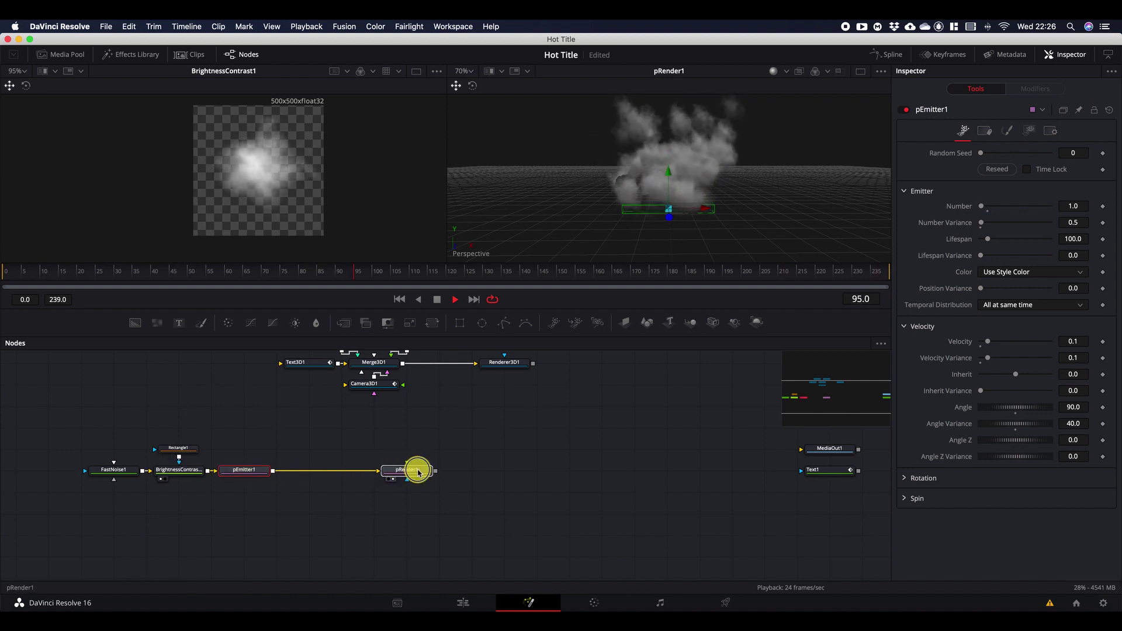
{"action": "left_click", "coordinate": [257, 471]}
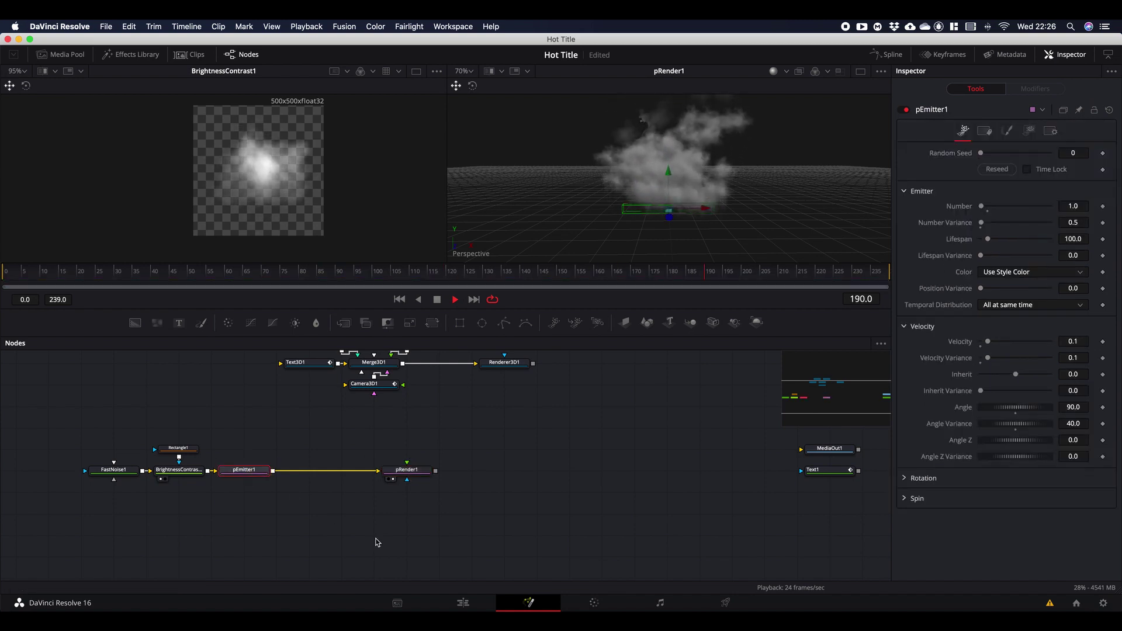
{"action": "key", "text": "shift+space"}
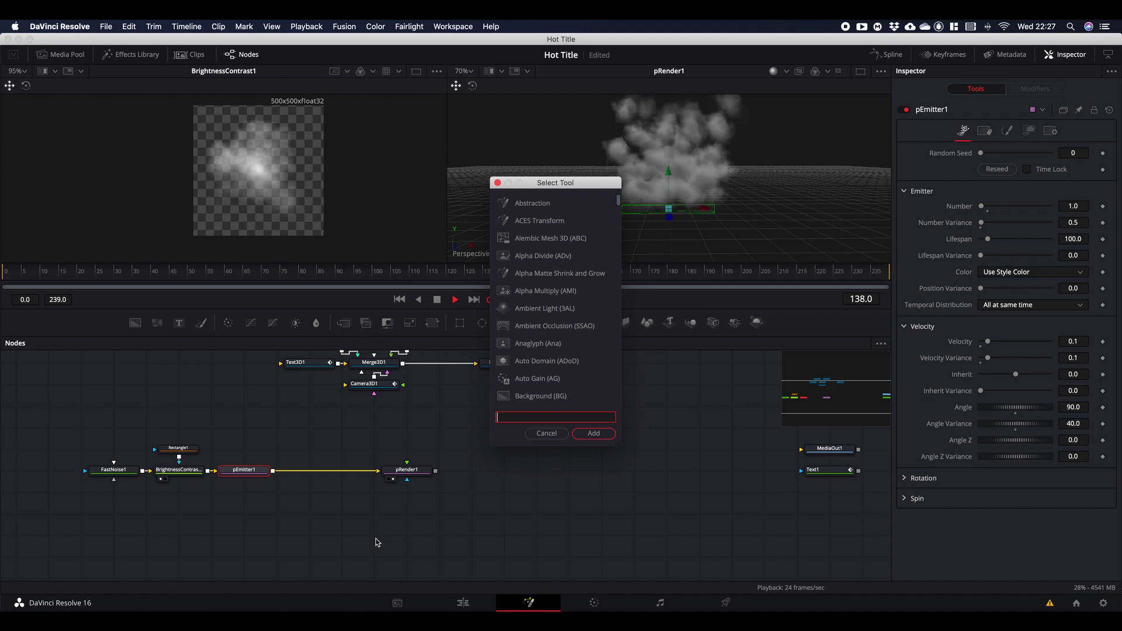
{"action": "type", "text": "ptur"}
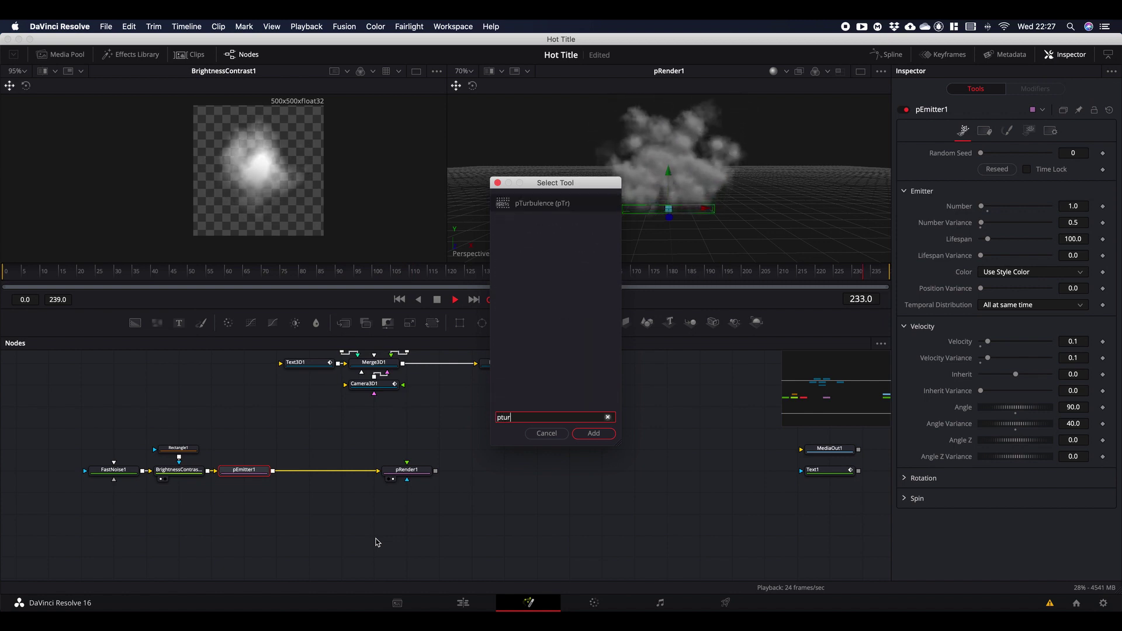
{"action": "key", "text": "Return"}
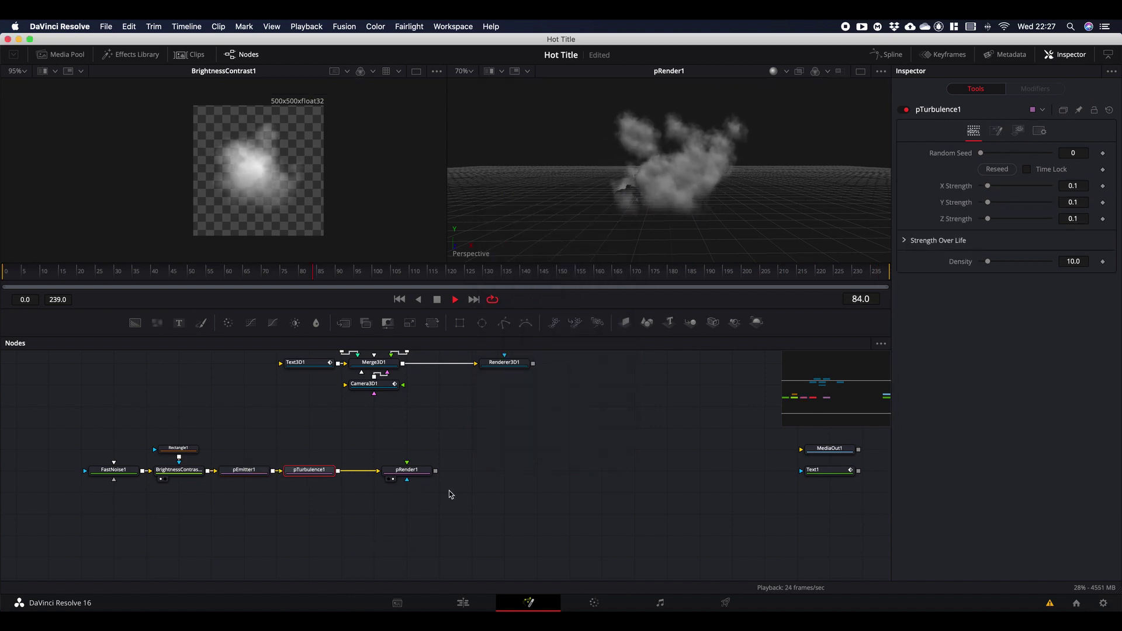
Step: Set the turbulence X Strength to about 0.409 for pTurbulence1
{"action": "left_click", "coordinate": [305, 471]}
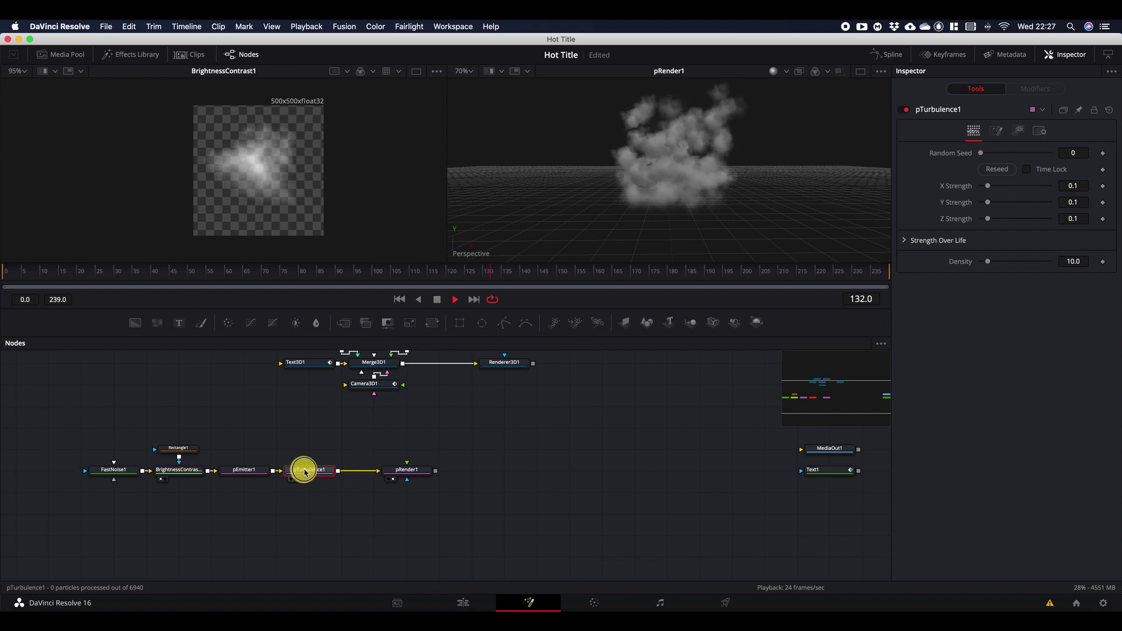
{"action": "left_click", "coordinate": [988, 186]}
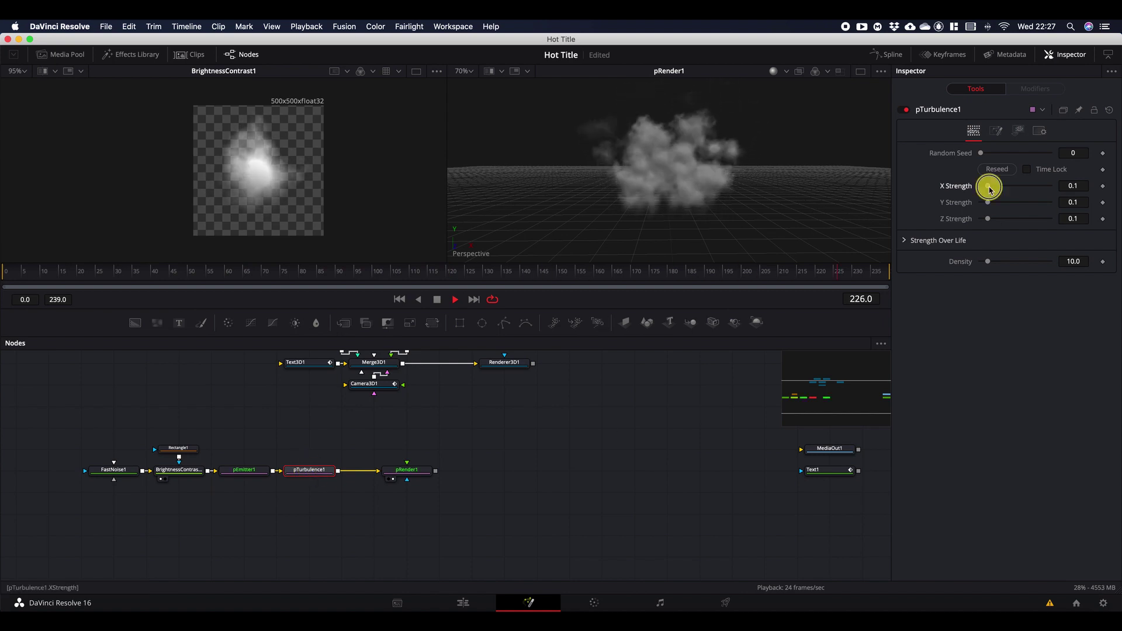
{"action": "left_click_drag", "start_coordinate": [989, 190], "coordinate": [1016, 193]}
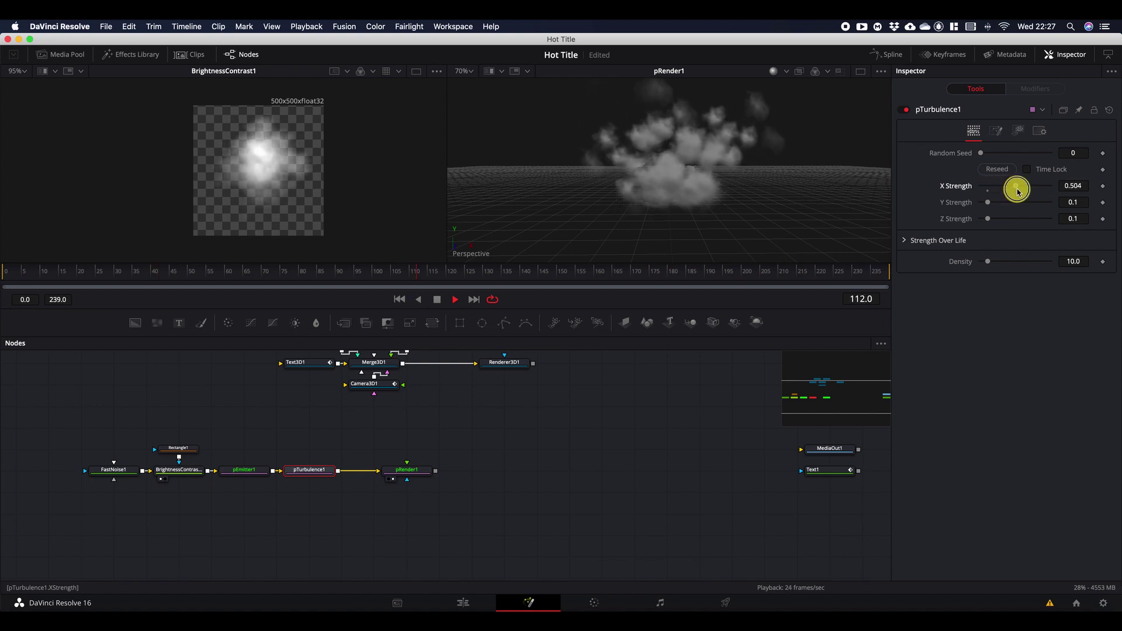
{"action": "left_click_drag", "start_coordinate": [1016, 192], "coordinate": [1009, 192]}
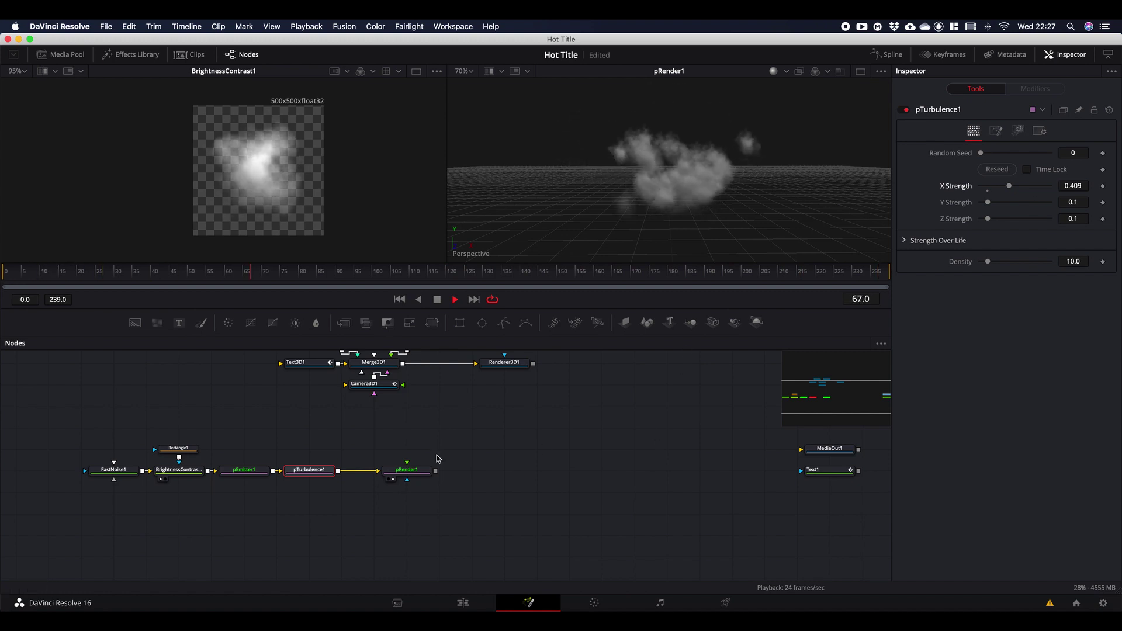
Step: Stack pEmitter1 and pTurbulence1 vertically above pRender1 and place the stack just after BrightnessContrast1
{"action": "left_click_drag", "start_coordinate": [430, 469], "coordinate": [397, 470]}
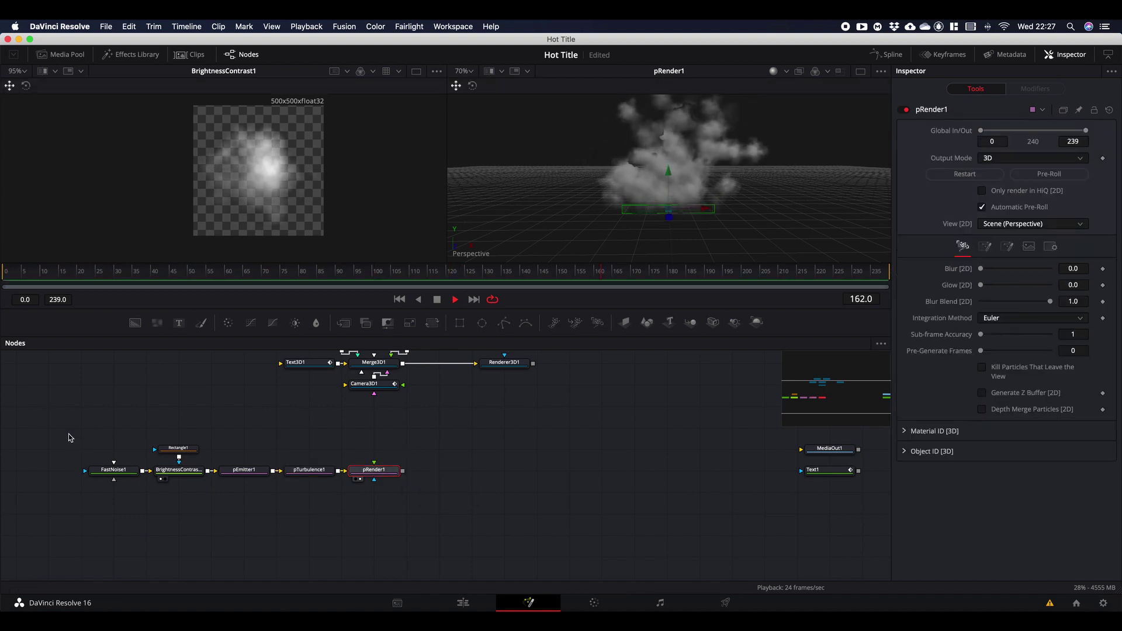
{"action": "left_click_drag", "start_coordinate": [68, 434], "coordinate": [406, 505]}
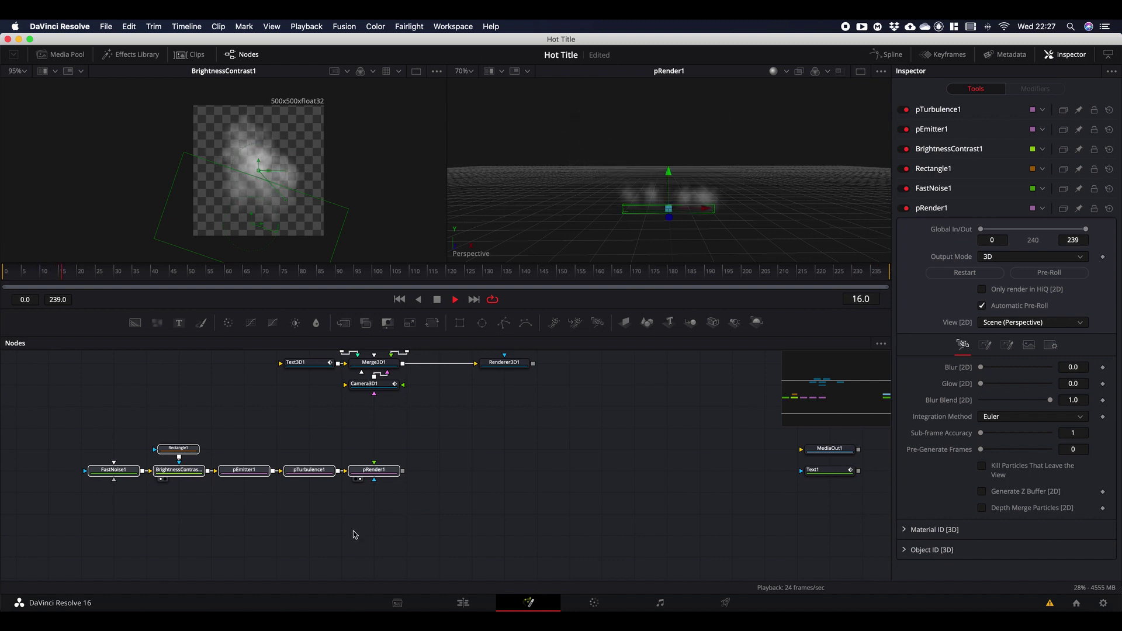
{"action": "left_click_drag", "start_coordinate": [310, 470], "coordinate": [377, 451]}
{"action": "left_click_drag", "start_coordinate": [258, 468], "coordinate": [404, 431]}
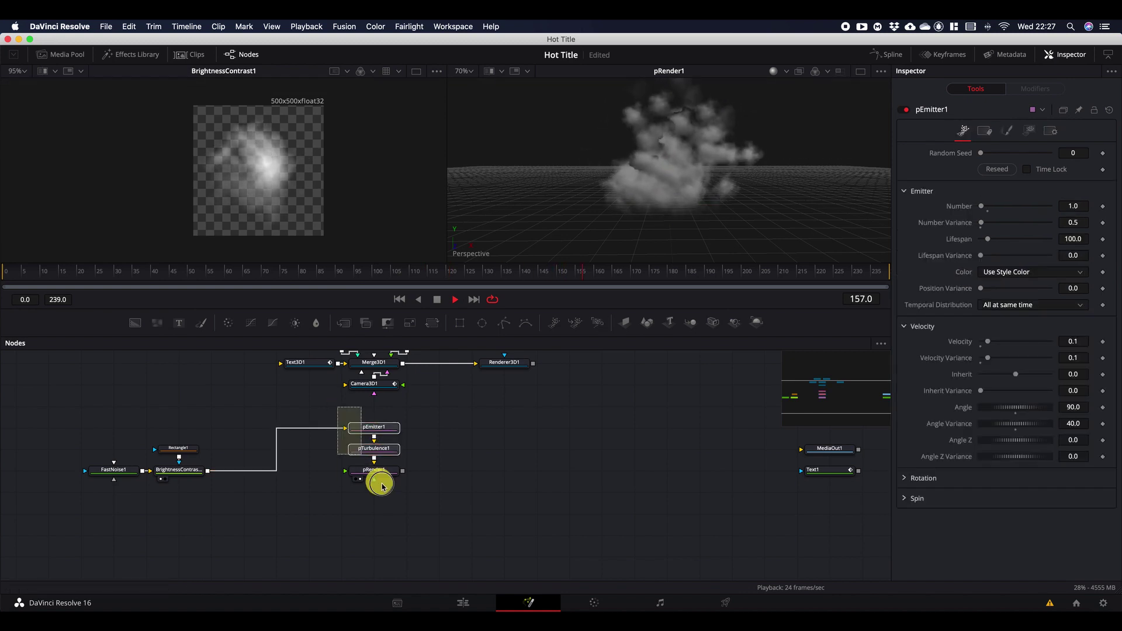
{"action": "left_click_drag", "start_coordinate": [381, 484], "coordinate": [292, 476]}
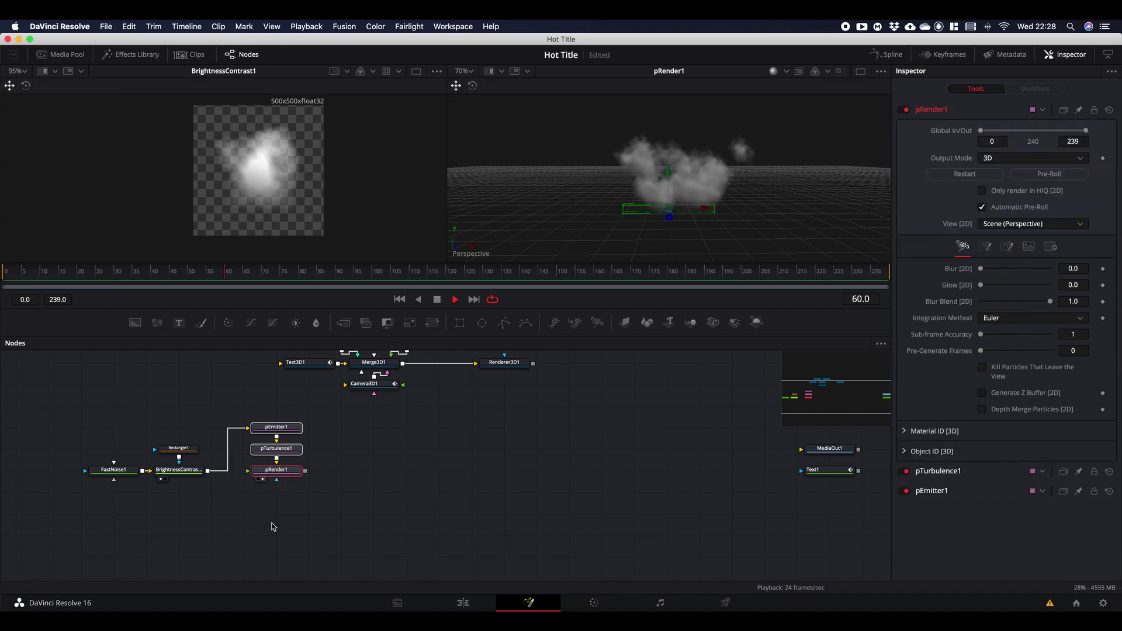
Step: Add a Merge 3D node fed by pRender1 and connect its output to a new Renderer 3D node
{"action": "scroll", "coordinate": [412, 485], "scroll_direction": "up", "scroll_amount": 3}
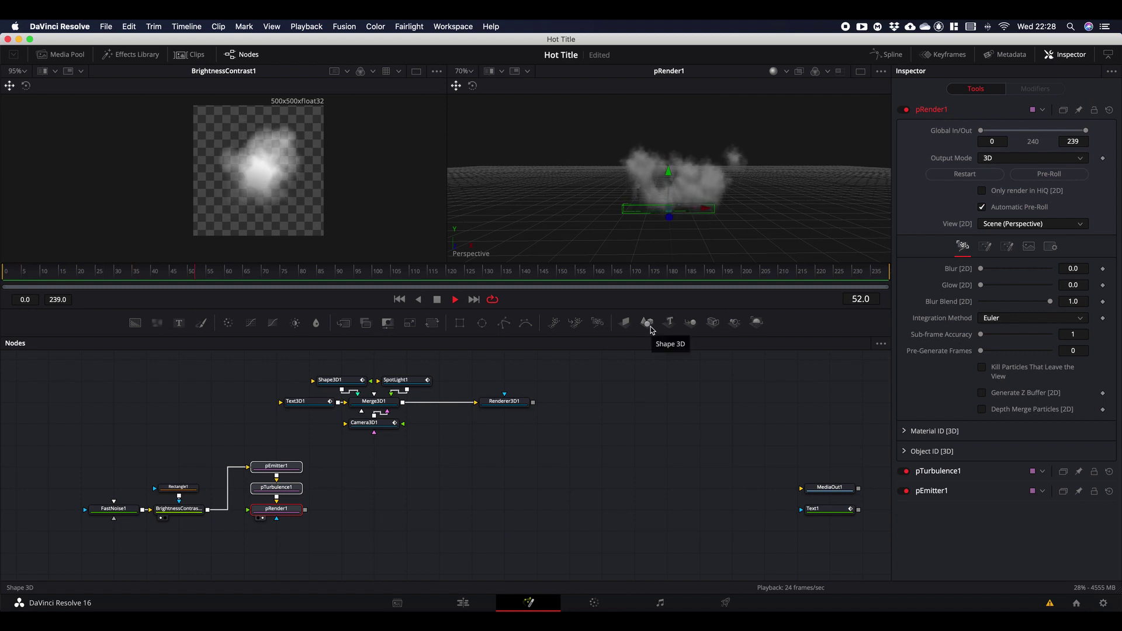
{"action": "left_click_drag", "start_coordinate": [691, 326], "coordinate": [347, 509]}
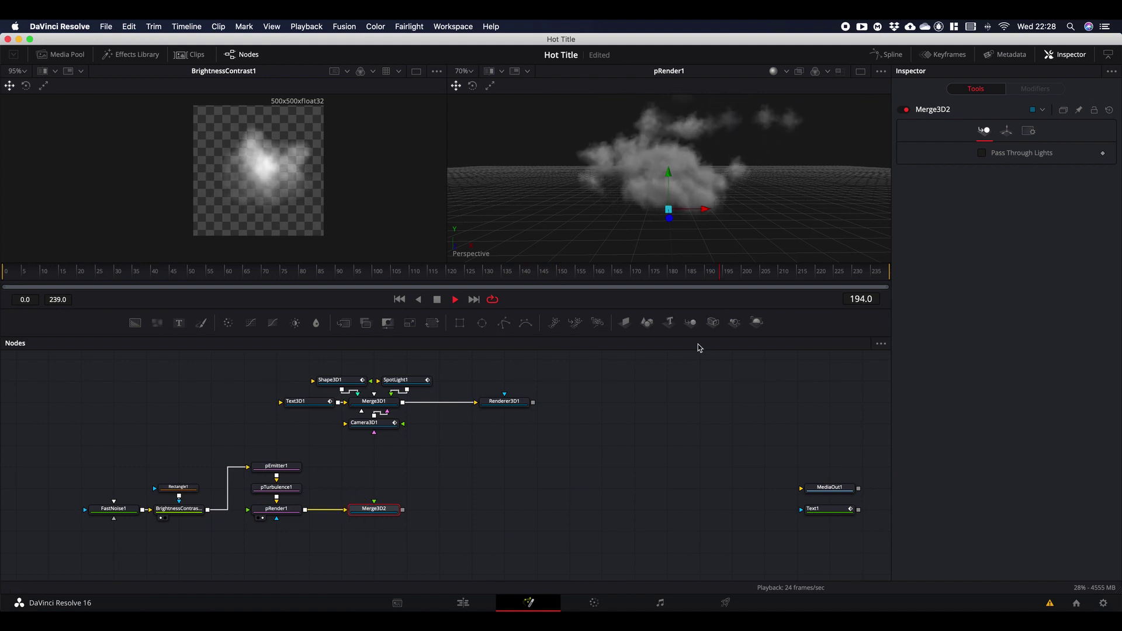
{"action": "left_click_drag", "start_coordinate": [755, 322], "coordinate": [471, 510]}
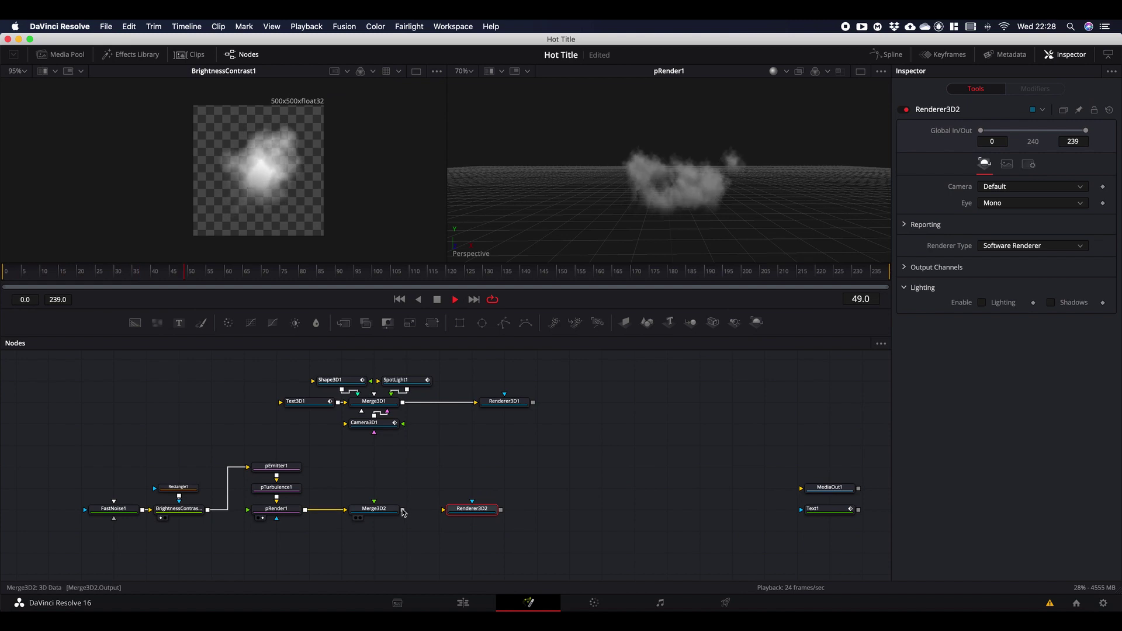
{"action": "left_click_drag", "start_coordinate": [402, 513], "coordinate": [470, 509]}
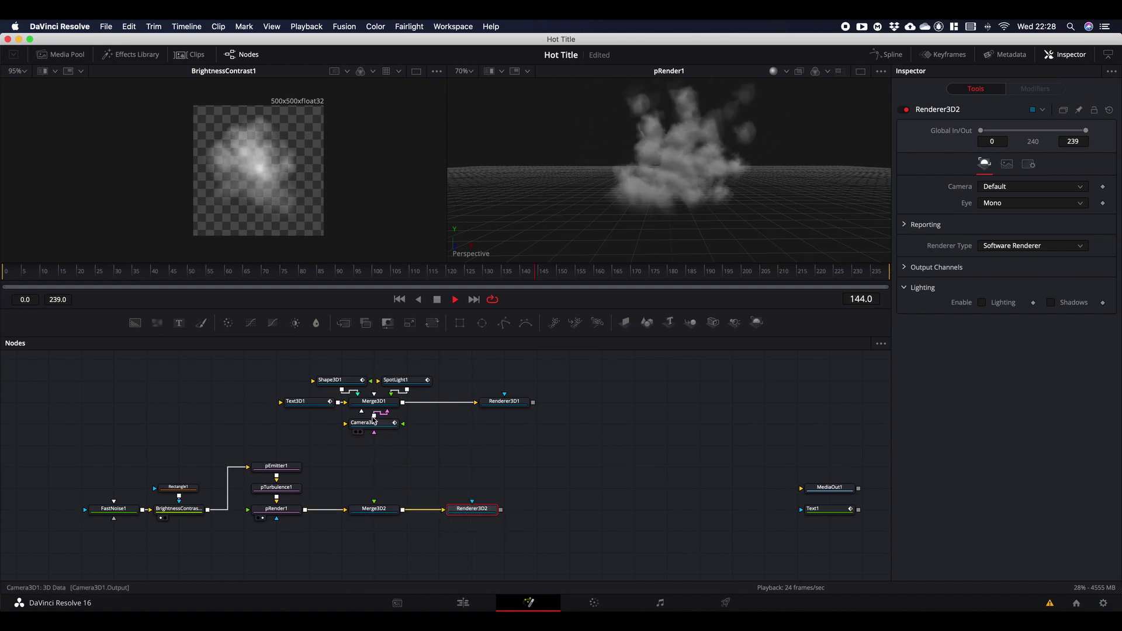
Step: Connect Camera3D1 and SpotLight1 to Merge3D2 so the smoke shares the title's camera and light
{"action": "left_click_drag", "start_coordinate": [375, 421], "coordinate": [376, 506]}
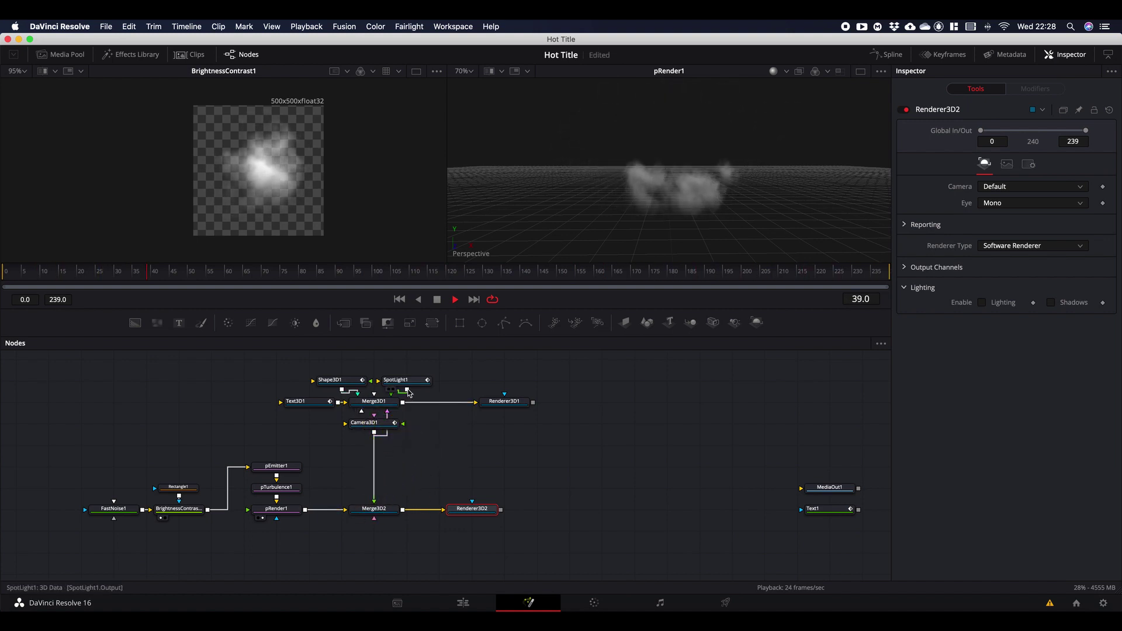
{"action": "left_click_drag", "start_coordinate": [408, 391], "coordinate": [376, 512]}
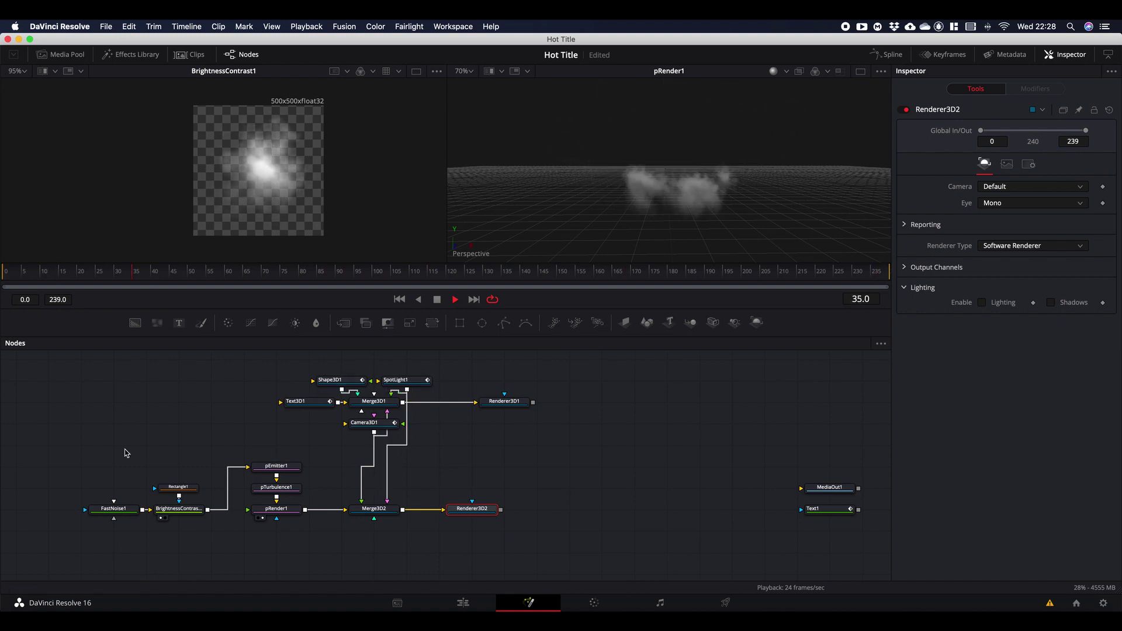
Step: Move the whole smoke node chain lower and place Camera3D1 and SpotLight1 between the two 3D merges
{"action": "left_click_drag", "start_coordinate": [56, 476], "coordinate": [533, 554]}
{"action": "left_click_drag", "start_coordinate": [473, 506], "coordinate": [472, 548]}
{"action": "left_click_drag", "start_coordinate": [366, 419], "coordinate": [334, 458]}
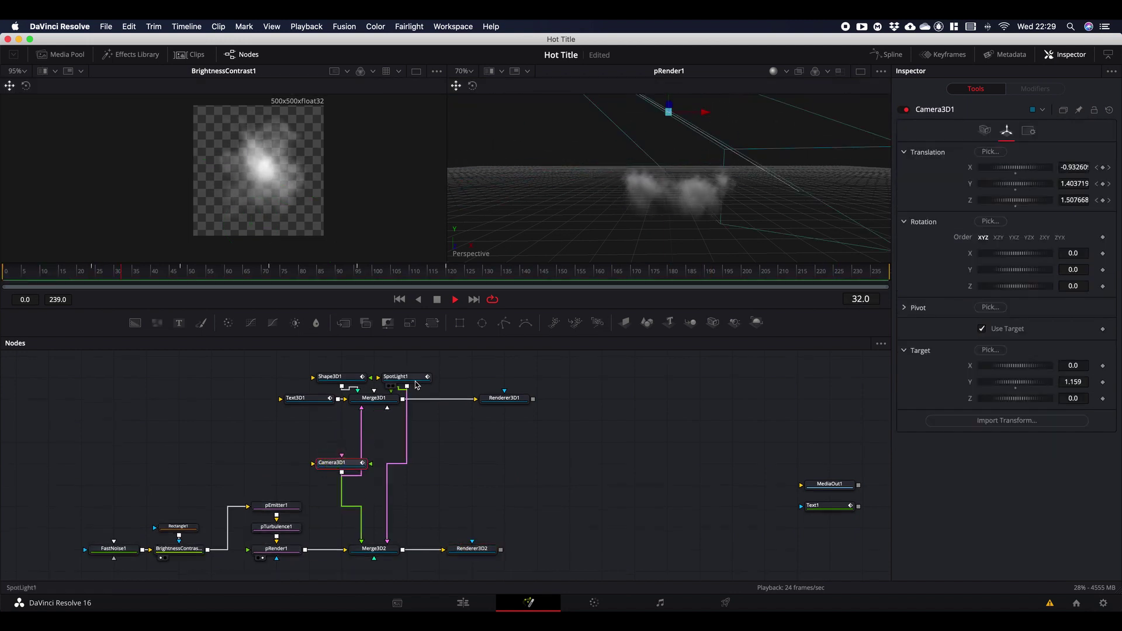
{"action": "left_click_drag", "start_coordinate": [415, 379], "coordinate": [431, 465]}
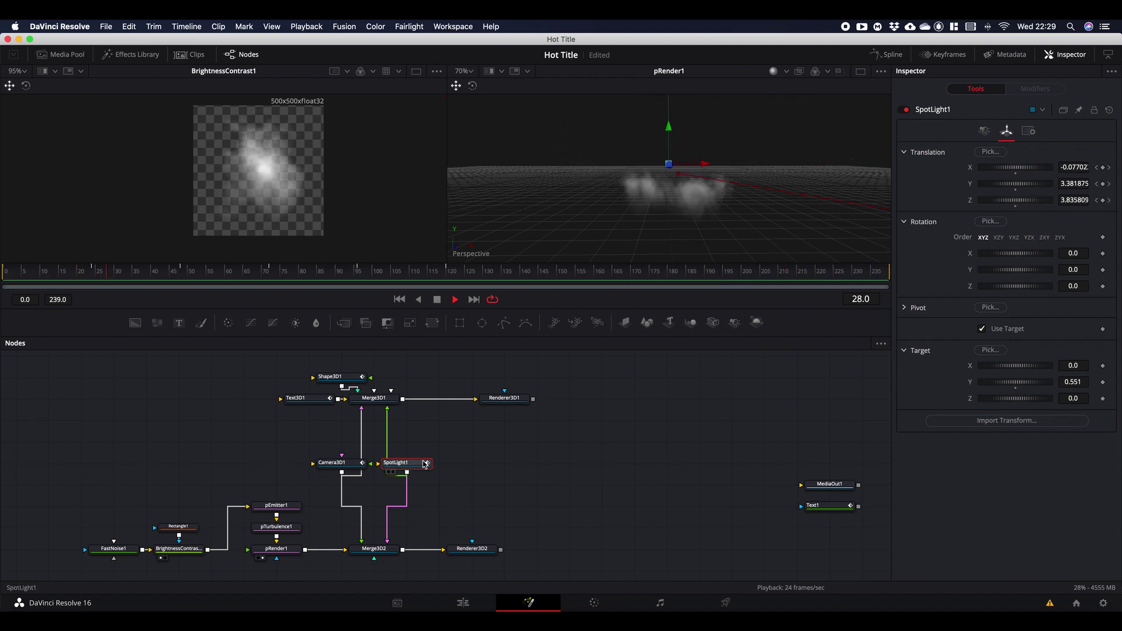
Step: Return SpotLight1 and Camera3D1 to their places around Merge3D1 and disconnect both from Merge3D2
{"action": "left_click_drag", "start_coordinate": [423, 465], "coordinate": [417, 368]}
{"action": "left_click_drag", "start_coordinate": [391, 531], "coordinate": [416, 520]}
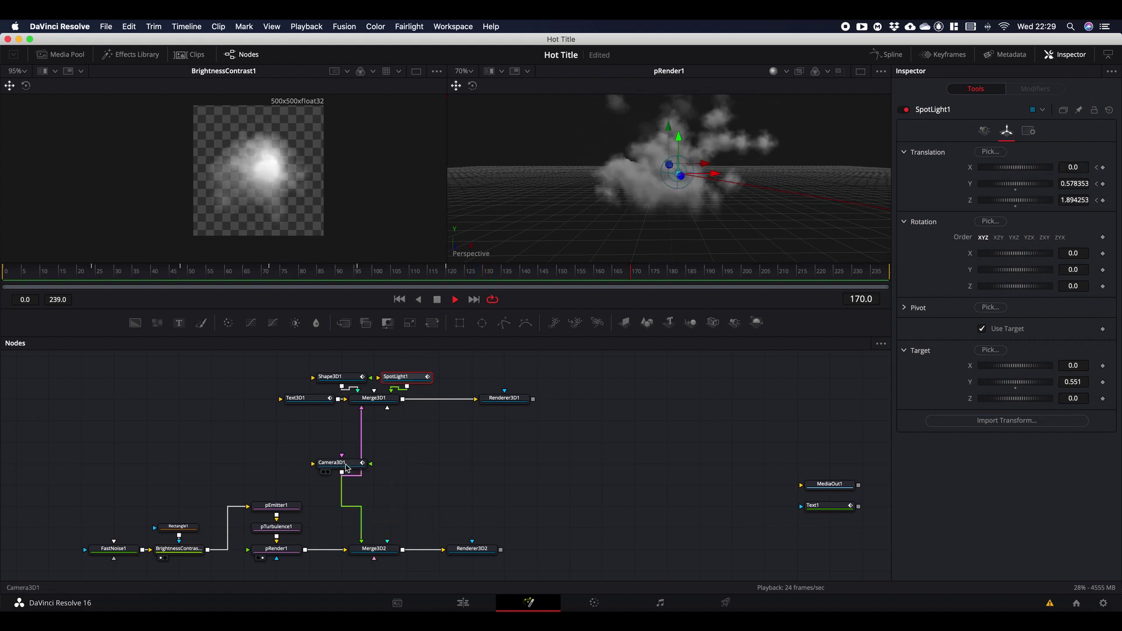
{"action": "left_click_drag", "start_coordinate": [346, 467], "coordinate": [387, 424]}
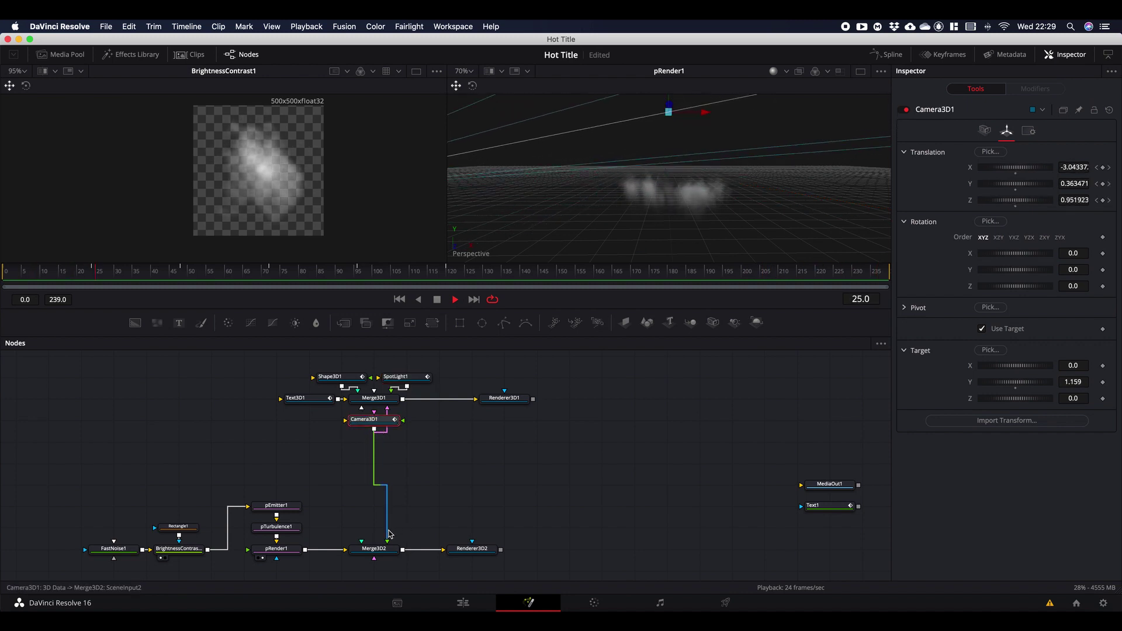
{"action": "left_click_drag", "start_coordinate": [389, 533], "coordinate": [387, 434]}
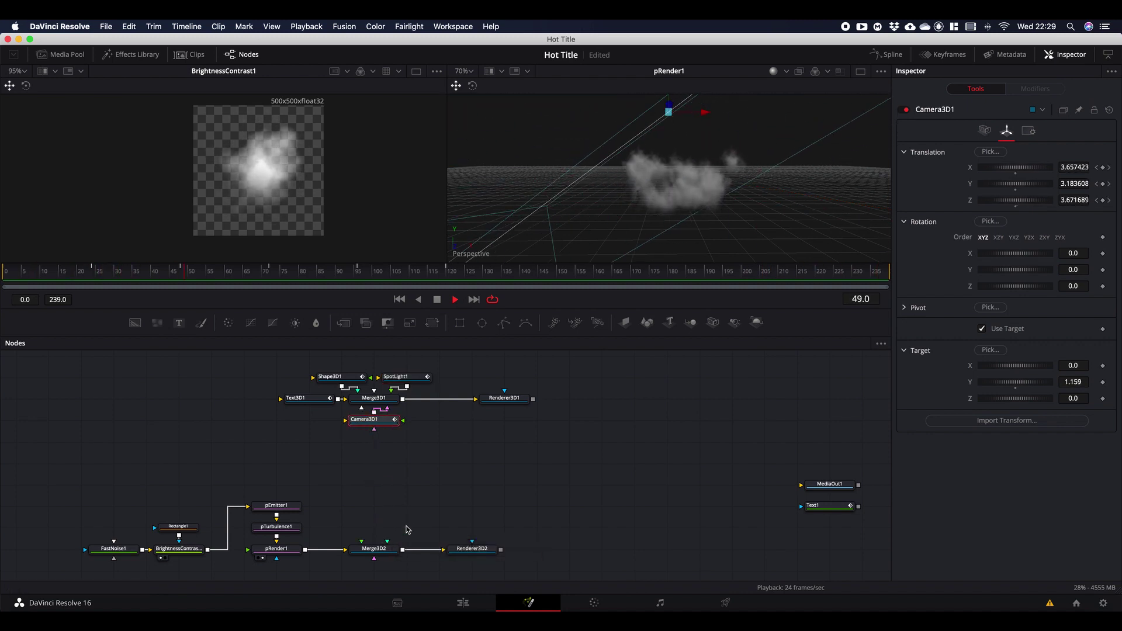
{"action": "left_click", "coordinate": [387, 434]}
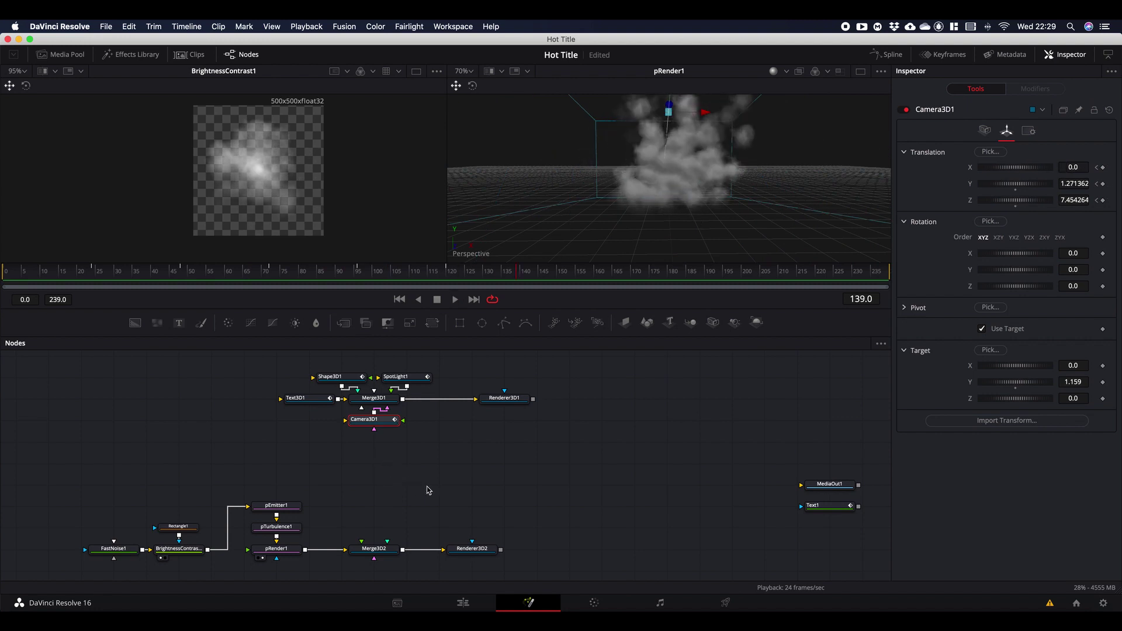
Step: Add a Wireless Link 3D node between the title and smoke node chains and set its input to Camera3D1
{"action": "key", "text": "shift+space"}
{"action": "type", "text": "ptur"}
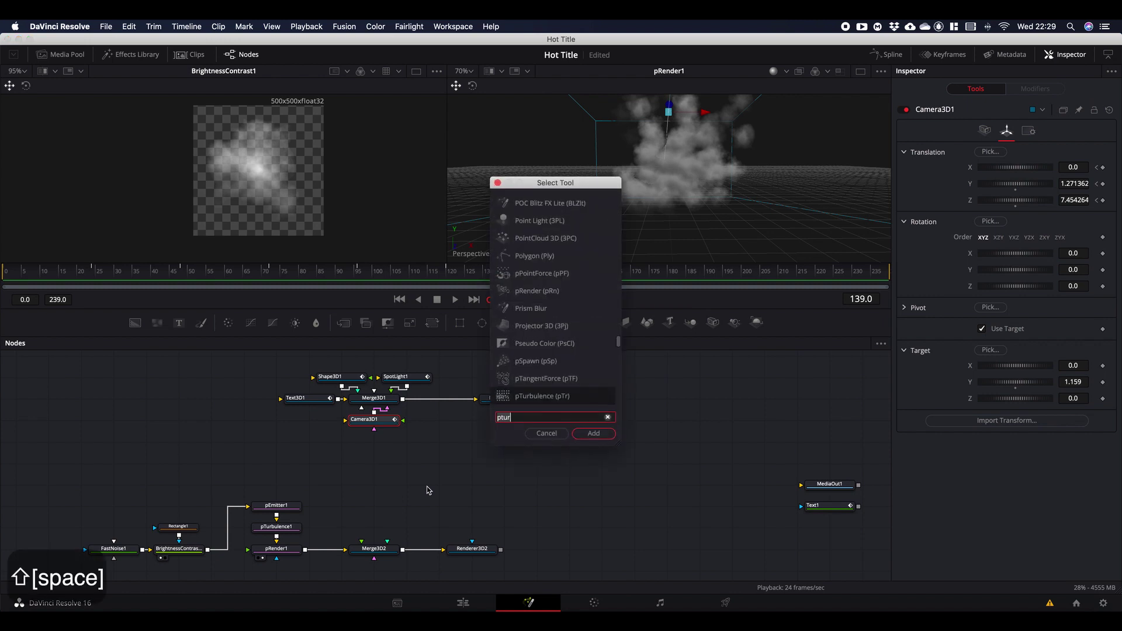
{"action": "key", "text": "BackSpace"}
{"action": "key", "text": "BackSpace"}
{"action": "key", "text": "BackSpace"}
{"action": "key", "text": "BackSpace"}
{"action": "type", "text": "wire"}
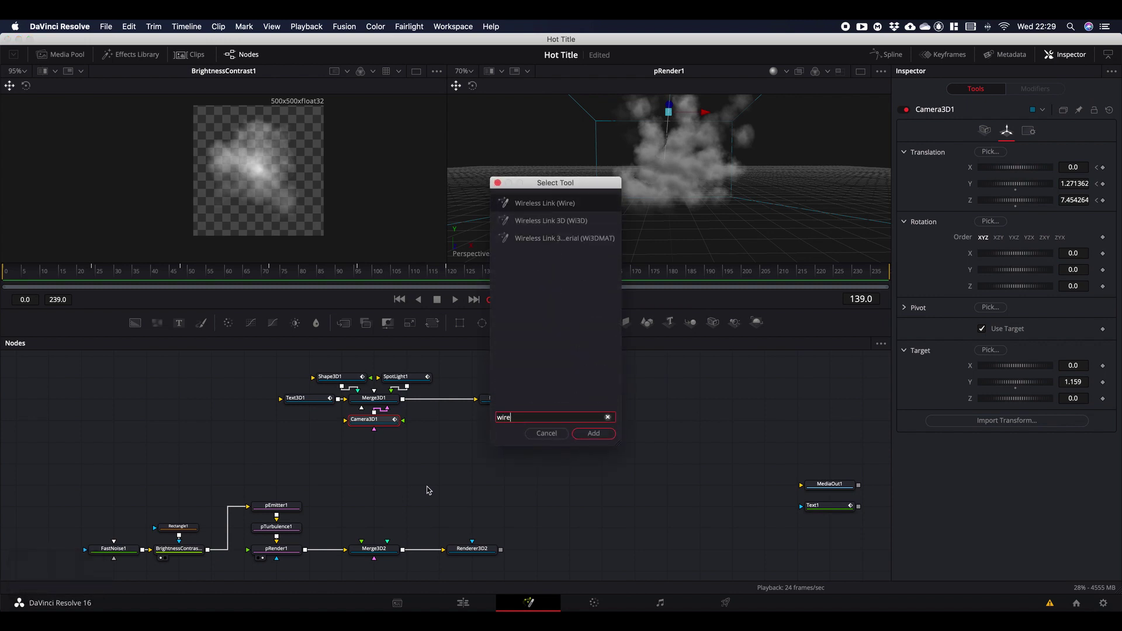
{"action": "key", "text": "Down"}
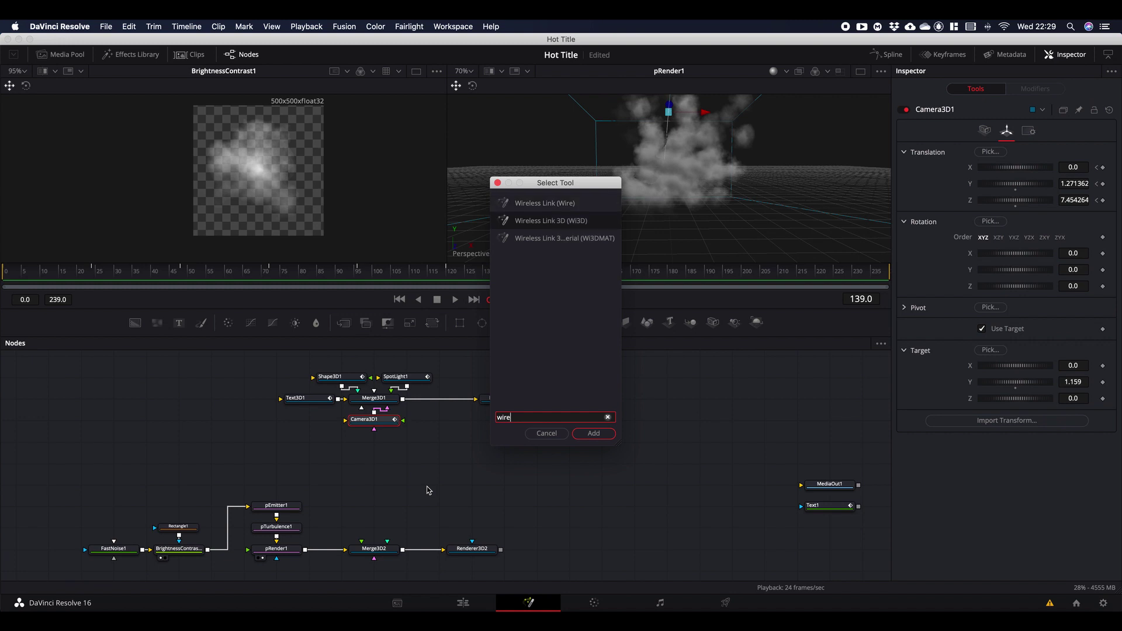
{"action": "key", "text": "Return"}
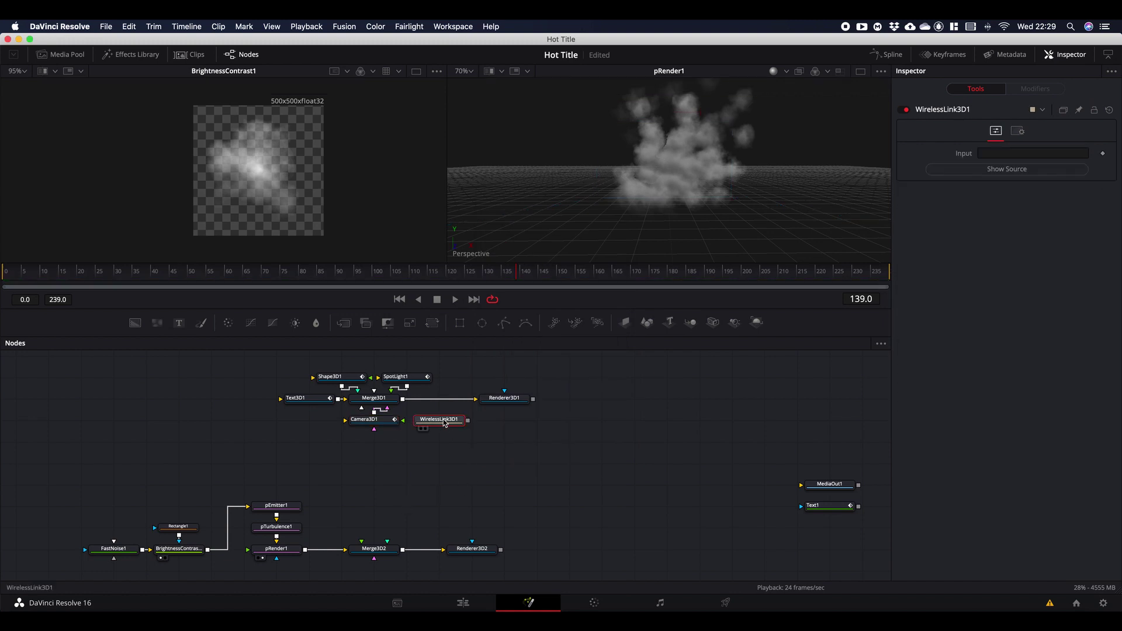
{"action": "left_click_drag", "start_coordinate": [444, 420], "coordinate": [476, 464]}
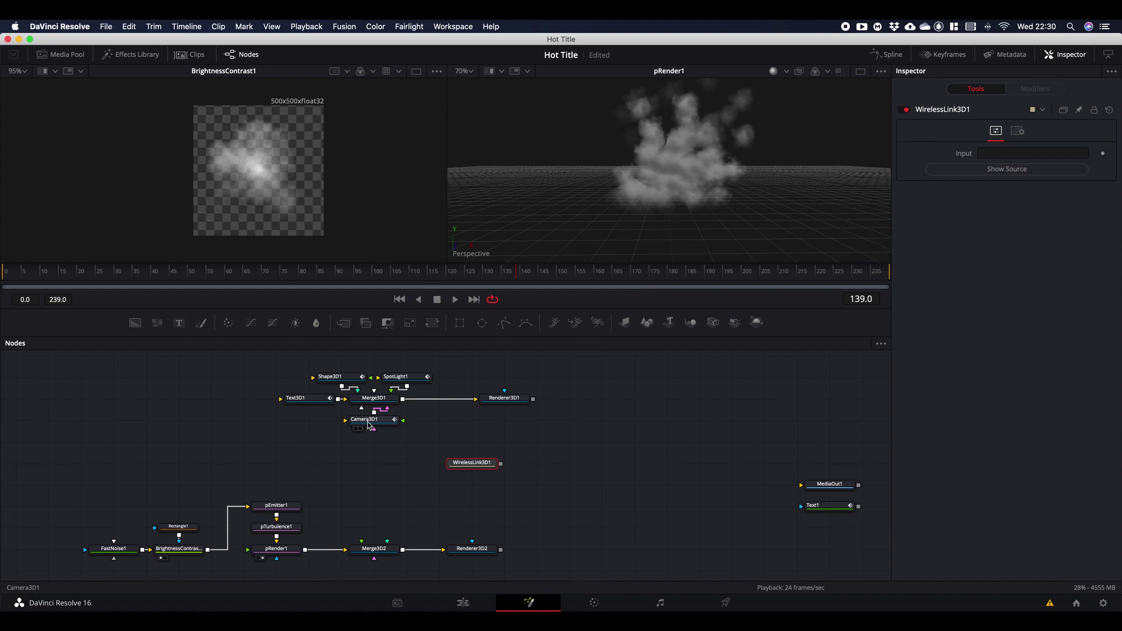
{"action": "left_click_drag", "start_coordinate": [369, 424], "coordinate": [1015, 153]}
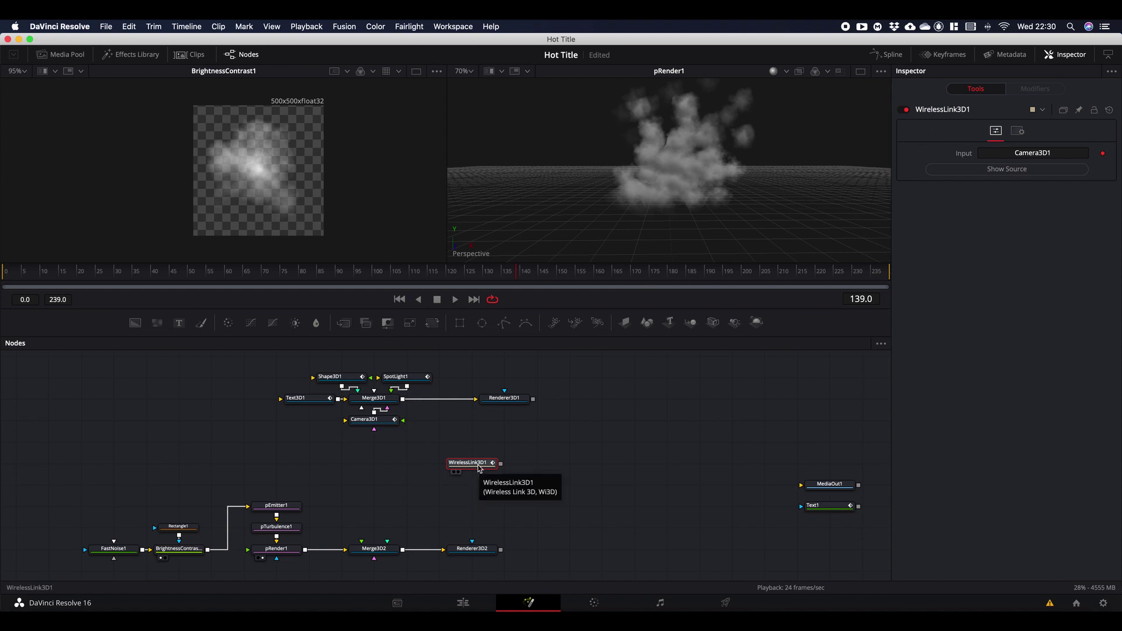
Step: Rename the camera's wireless link as WLCamera01, place it above Merge3D2 and connect it to that merge
{"action": "key", "text": "F2"}
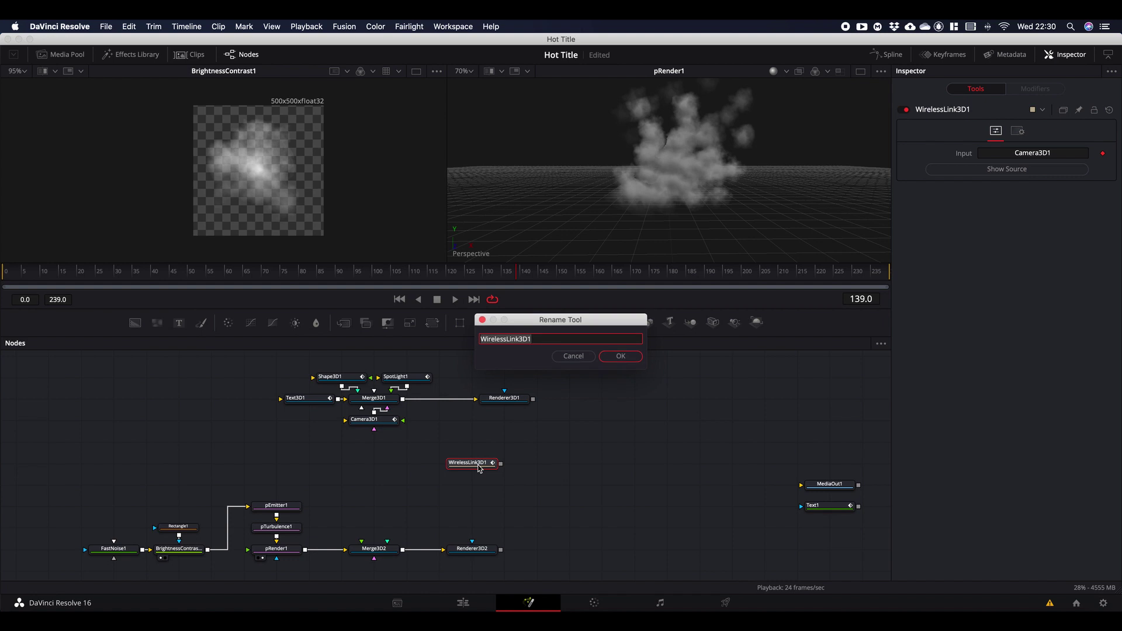
{"action": "type", "text": "W"}
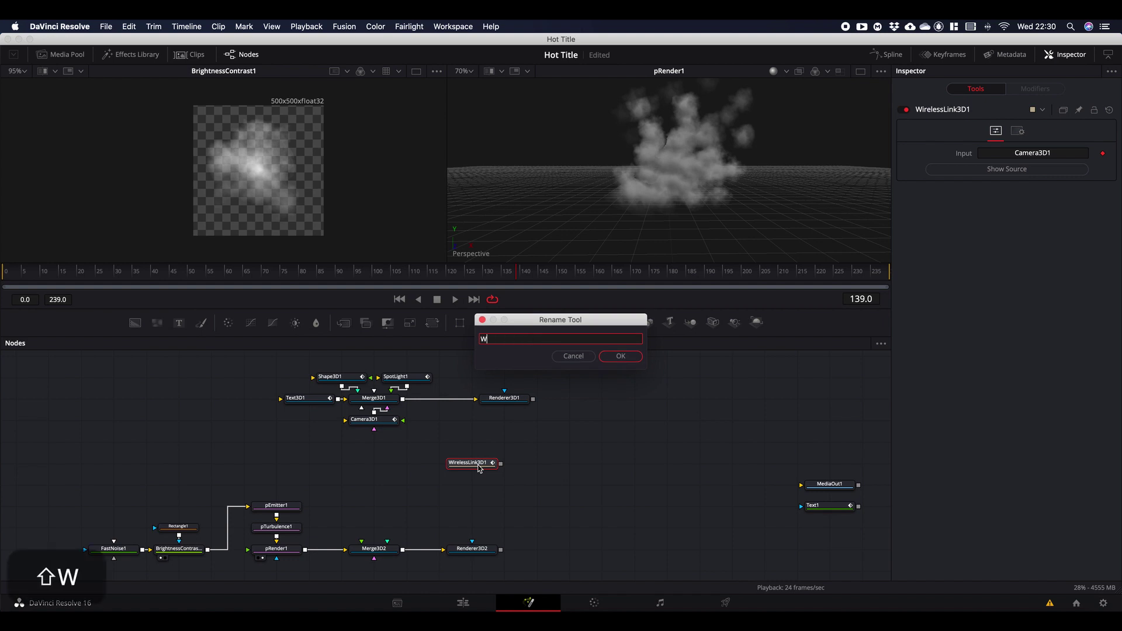
{"action": "type", "text": "LCa"}
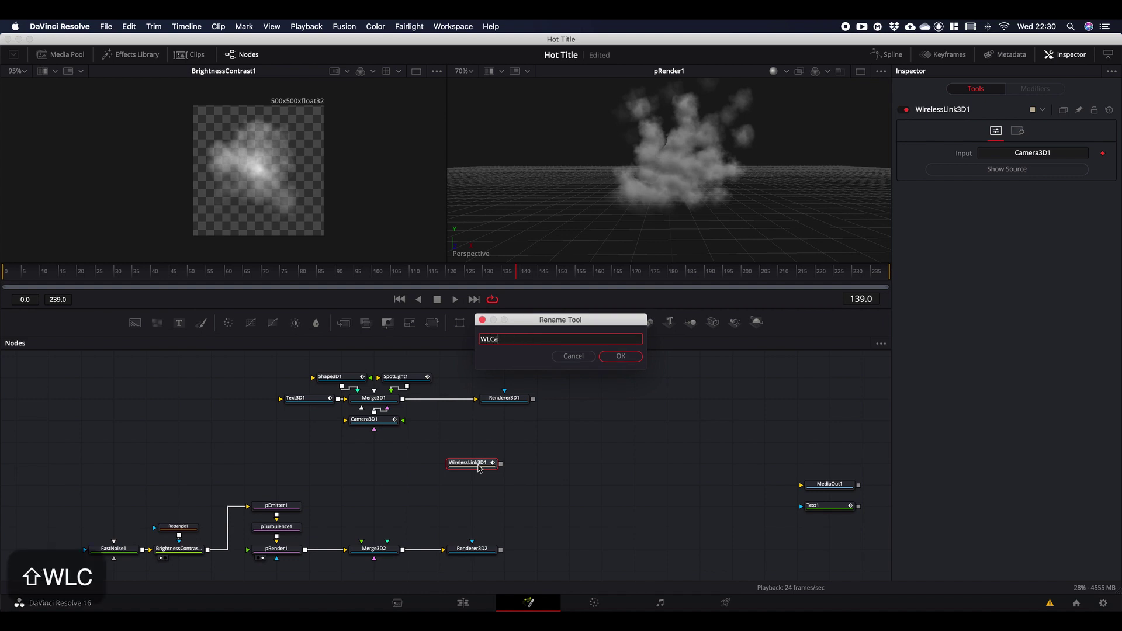
{"action": "type", "text": "mera01"}
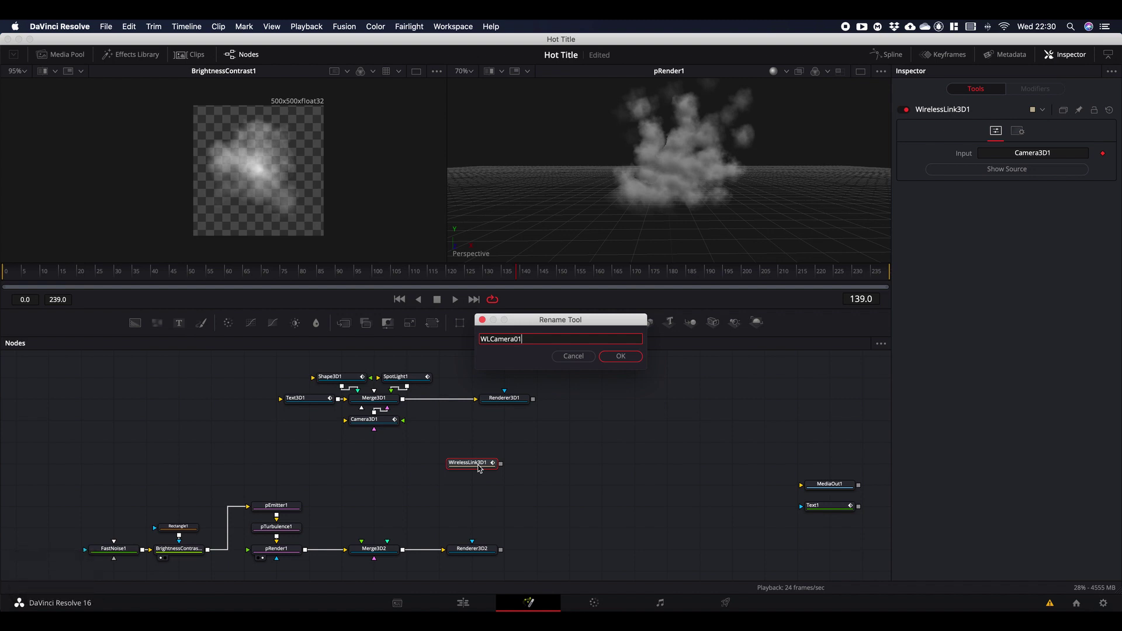
{"action": "key", "text": "Return"}
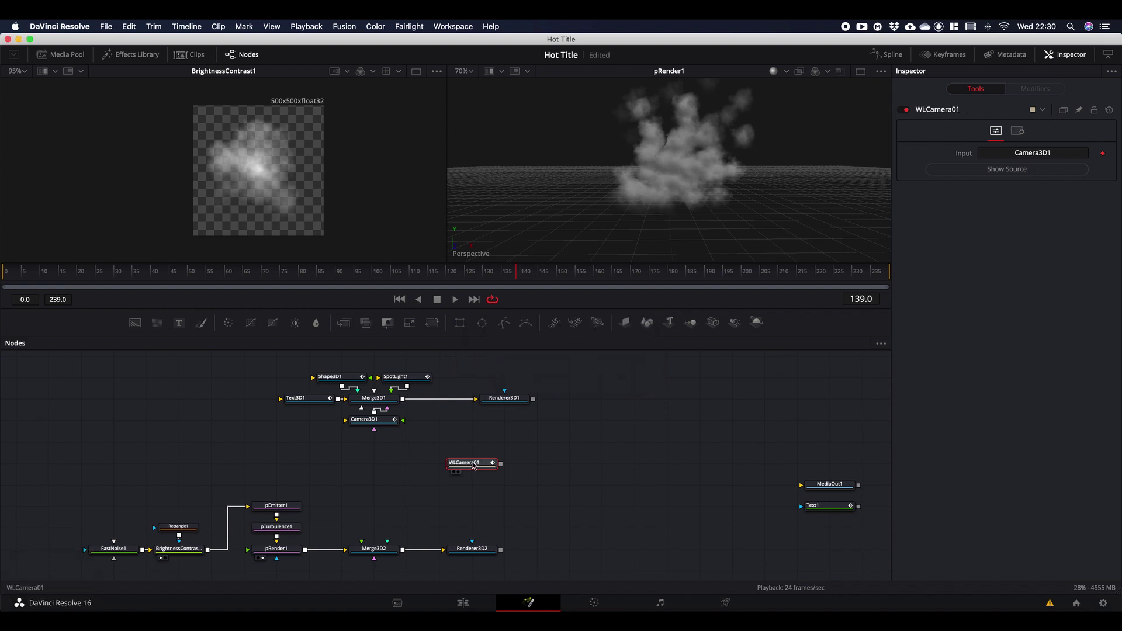
{"action": "left_click_drag", "start_coordinate": [478, 468], "coordinate": [352, 514]}
{"action": "left_click", "coordinate": [526, 497]}
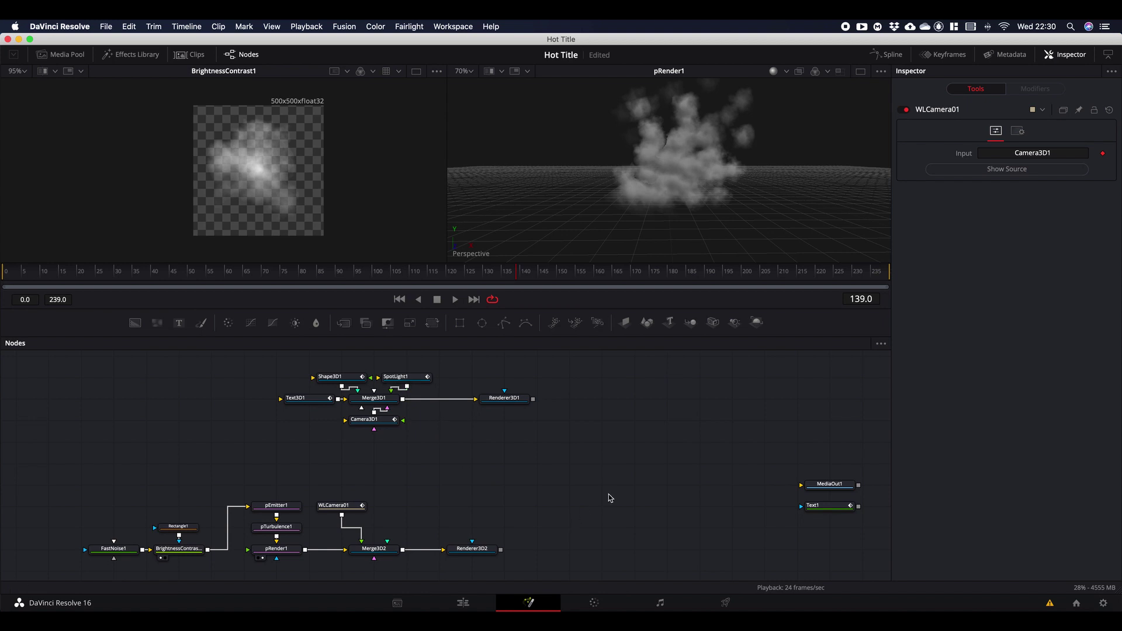
Step: Add another Wireless Link 3D node near the smoke chain and set its input to SpotLight1
{"action": "key", "text": "shift+space"}
{"action": "type", "text": "wire"}
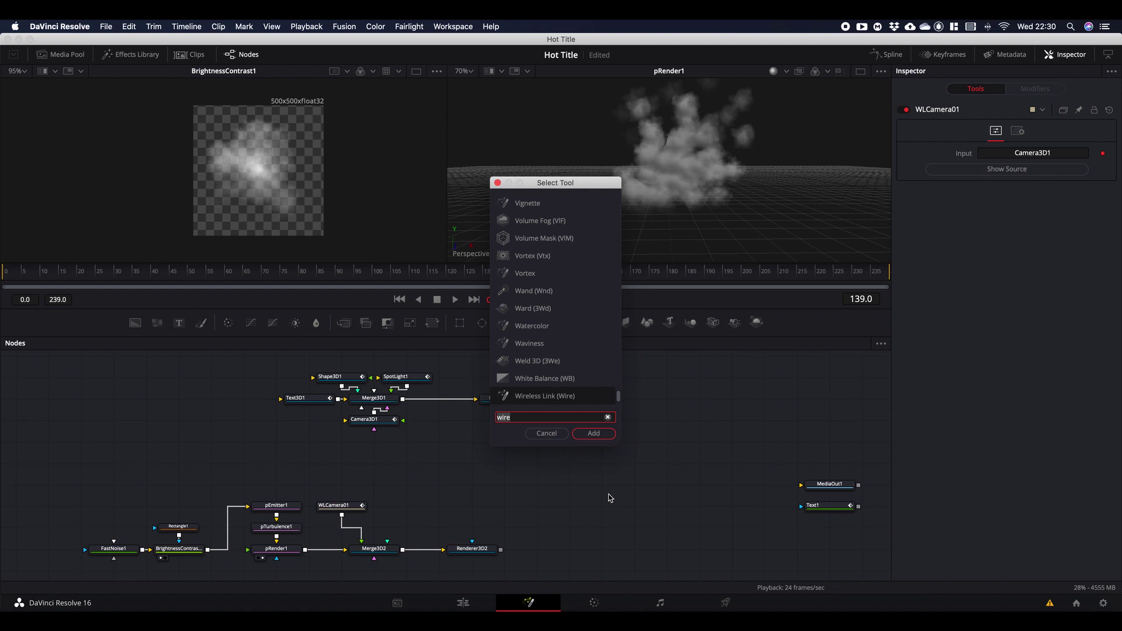
{"action": "key", "text": "Down"}
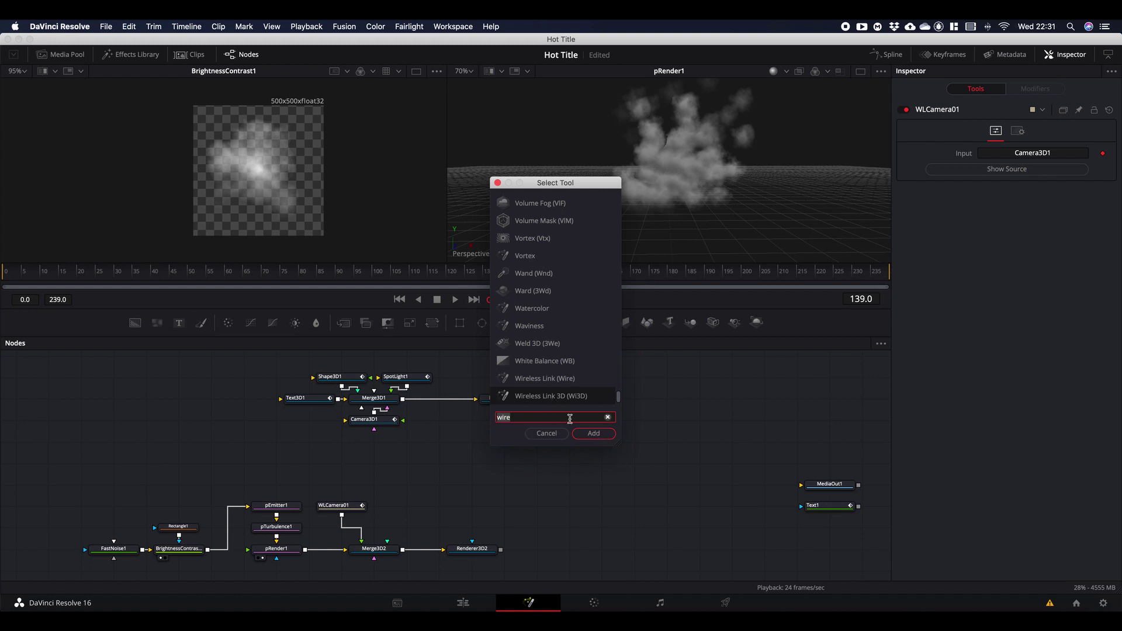
{"action": "left_click", "coordinate": [592, 433]}
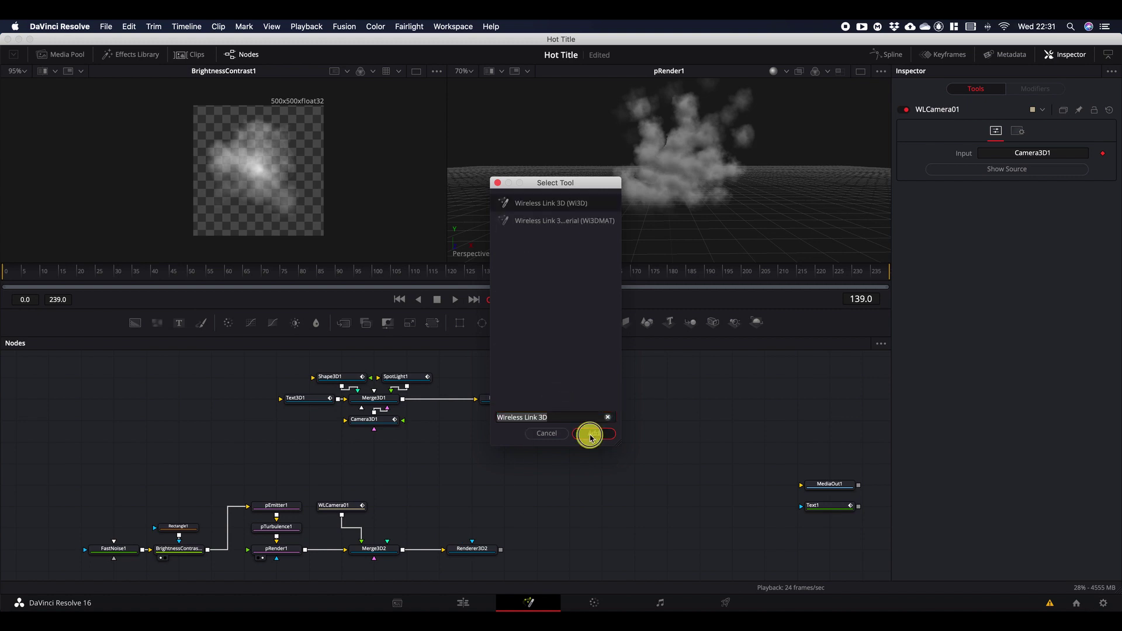
{"action": "left_click_drag", "start_coordinate": [509, 484], "coordinate": [443, 484]}
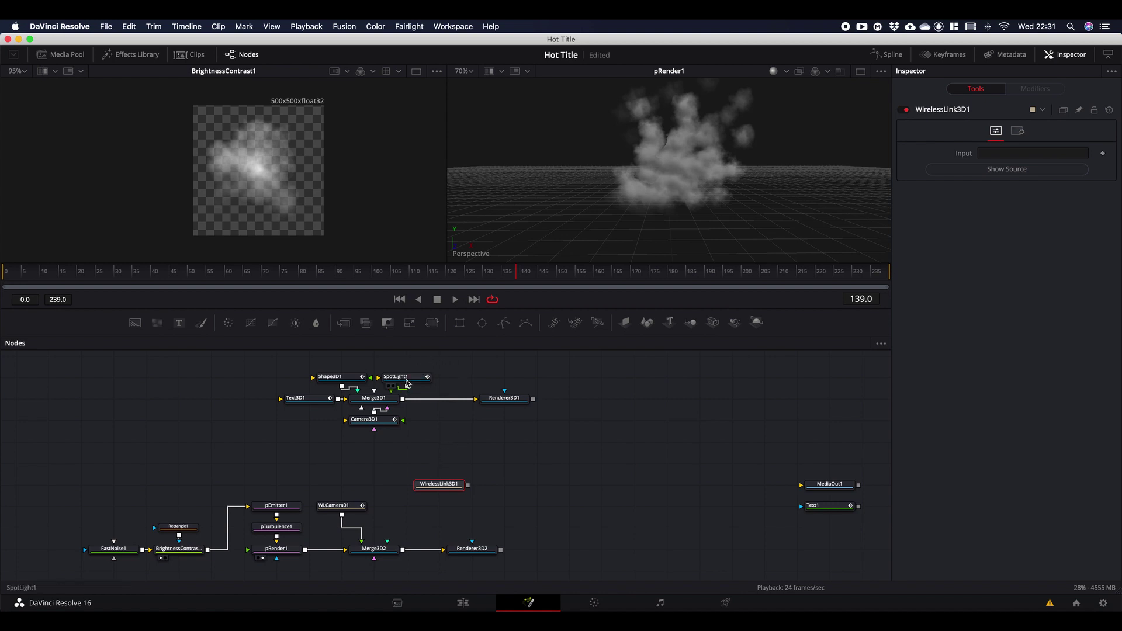
{"action": "left_click_drag", "start_coordinate": [406, 377], "coordinate": [1029, 153]}
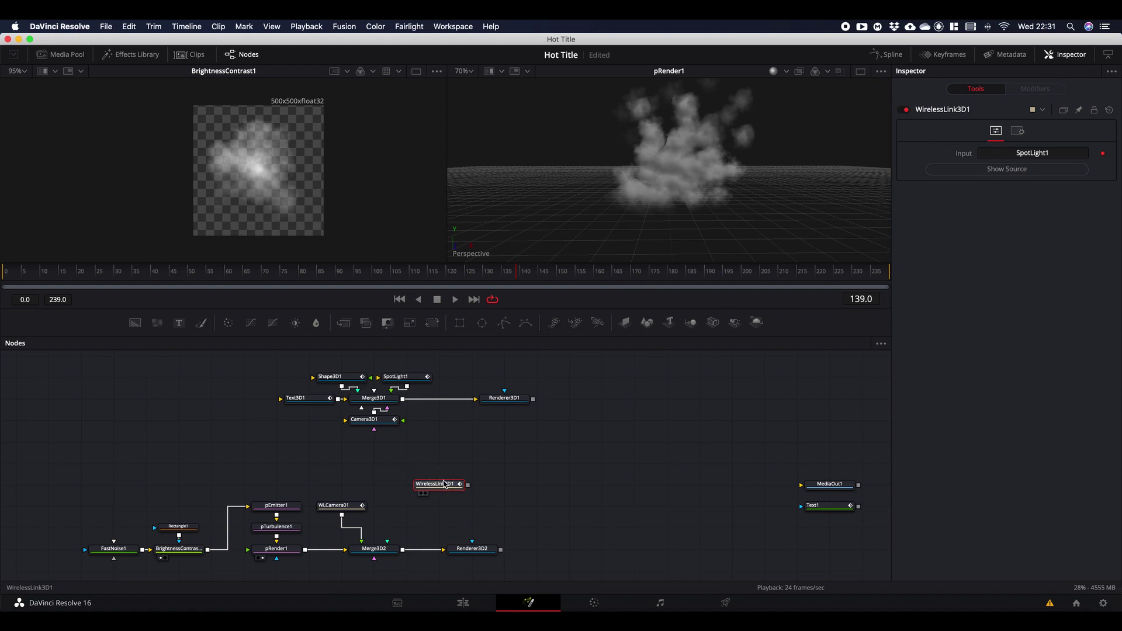
Step: Rename the light's wireless link as WLSpotLight01, connect it to Merge3D2 and place it beside WLCamera01
{"action": "key", "text": "F2"}
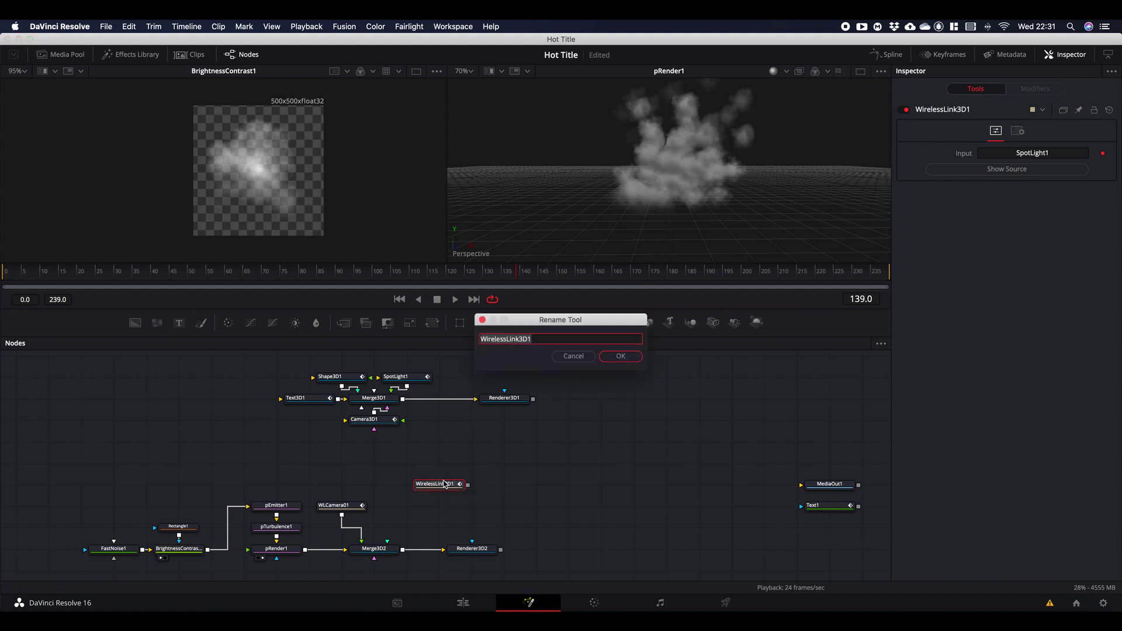
{"action": "type", "text": "WL"}
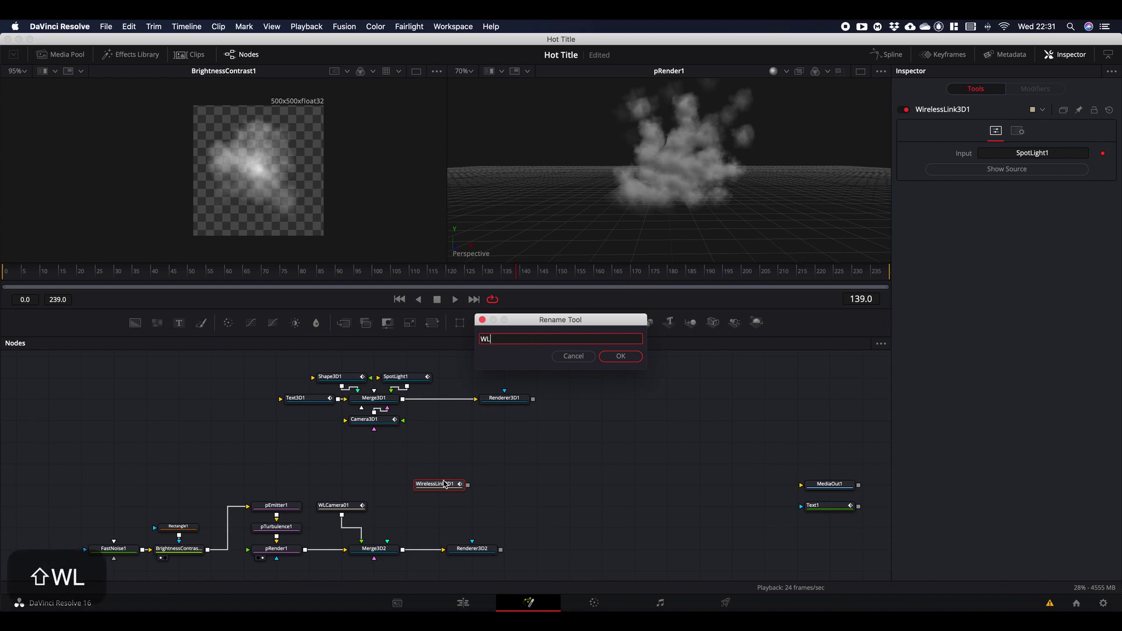
{"action": "type", "text": "SpotLight"}
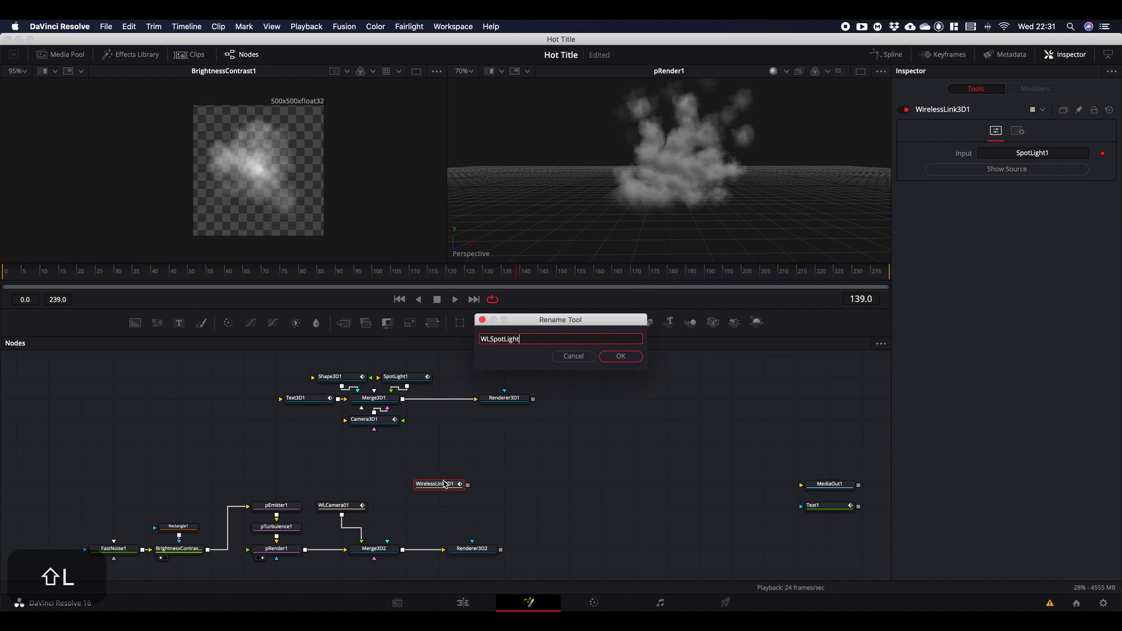
{"action": "type", "text": "01"}
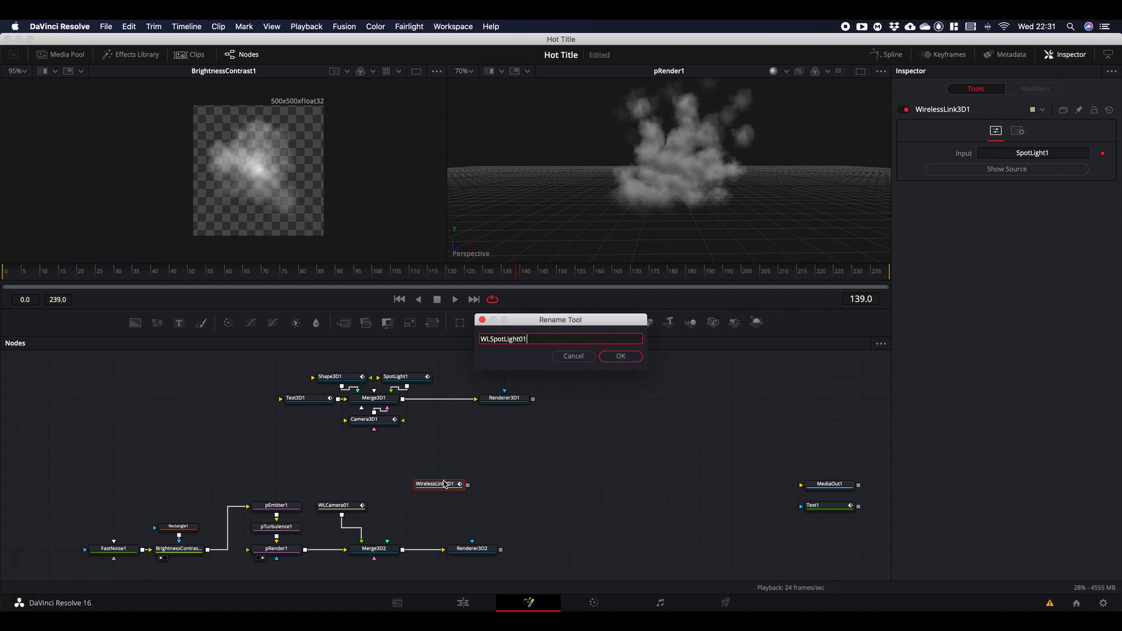
{"action": "key", "text": "Return"}
{"action": "left_click_drag", "start_coordinate": [467, 486], "coordinate": [370, 550]}
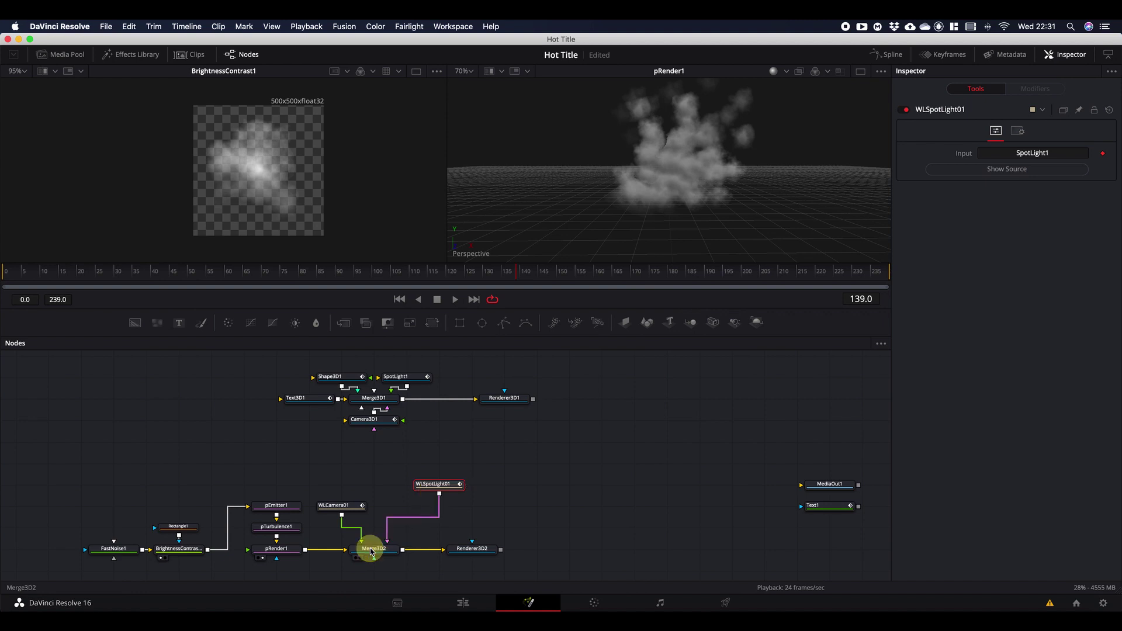
{"action": "left_click_drag", "start_coordinate": [447, 486], "coordinate": [420, 508]}
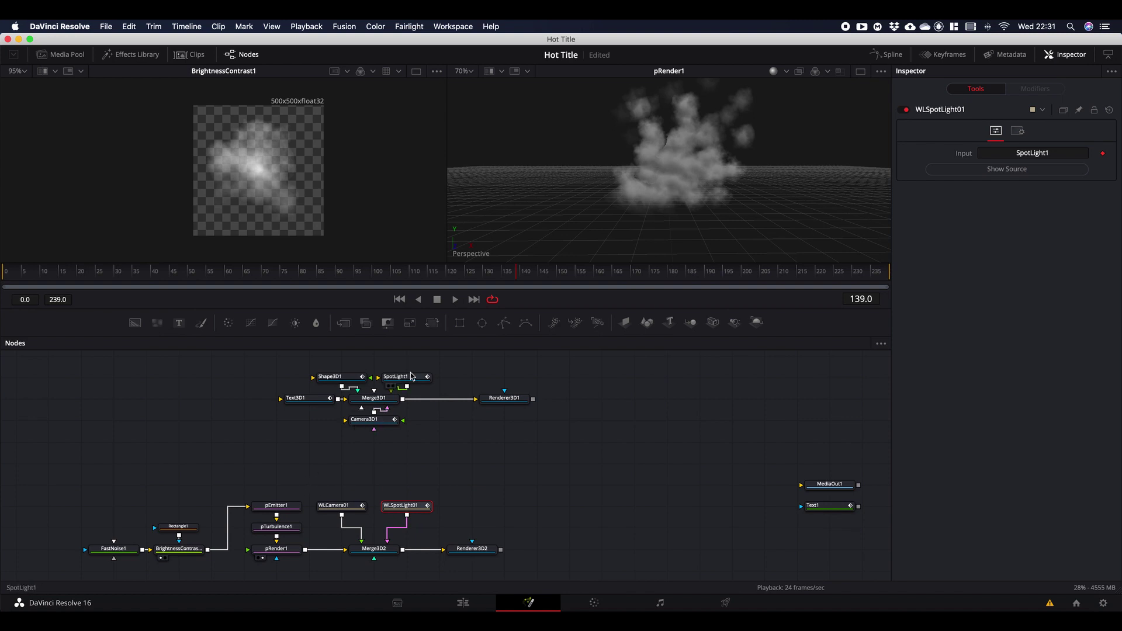
Step: Show Renderer3D2 in the viewer in place of pRender1 and remove BrightnessContrast1 from the other viewer
{"action": "left_click", "coordinate": [474, 553]}
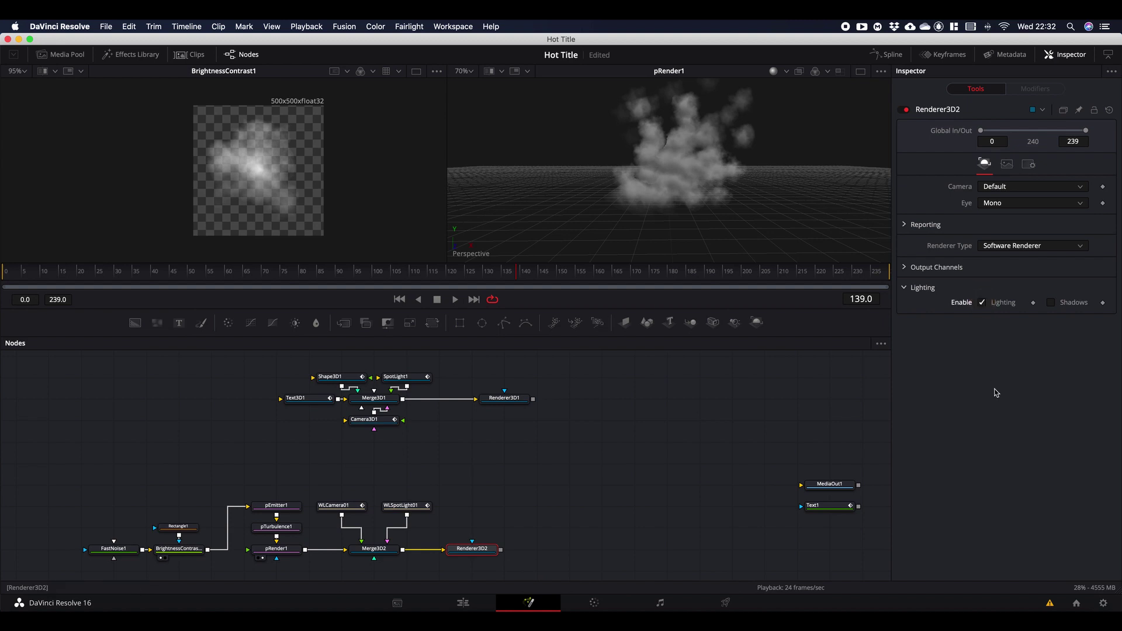
{"action": "left_click", "coordinate": [497, 399]}
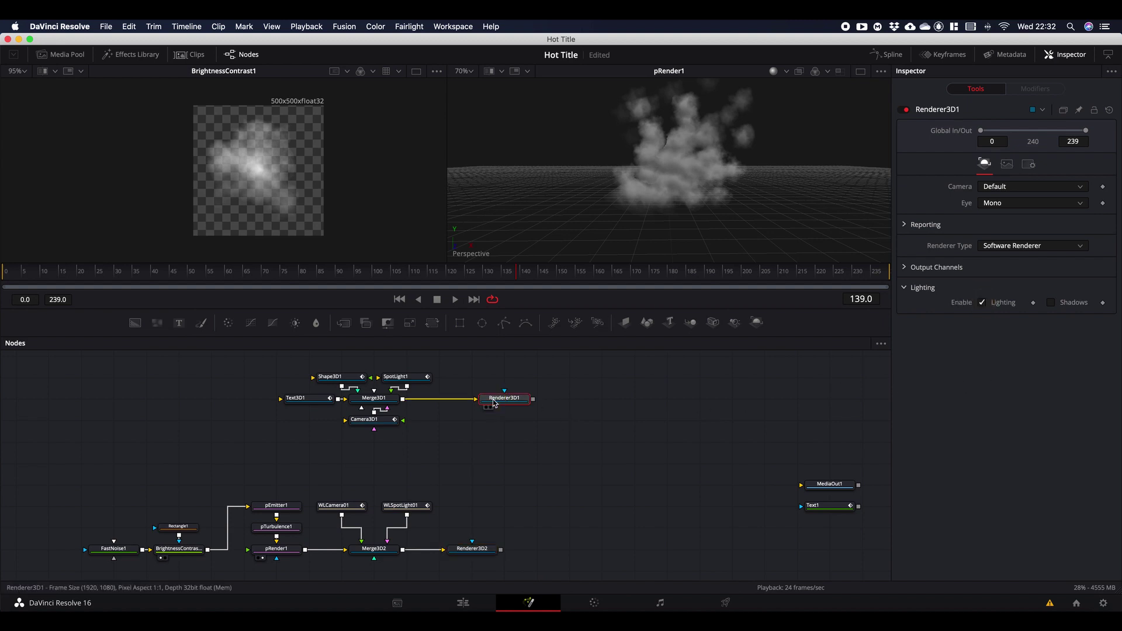
{"action": "left_click", "coordinate": [474, 549]}
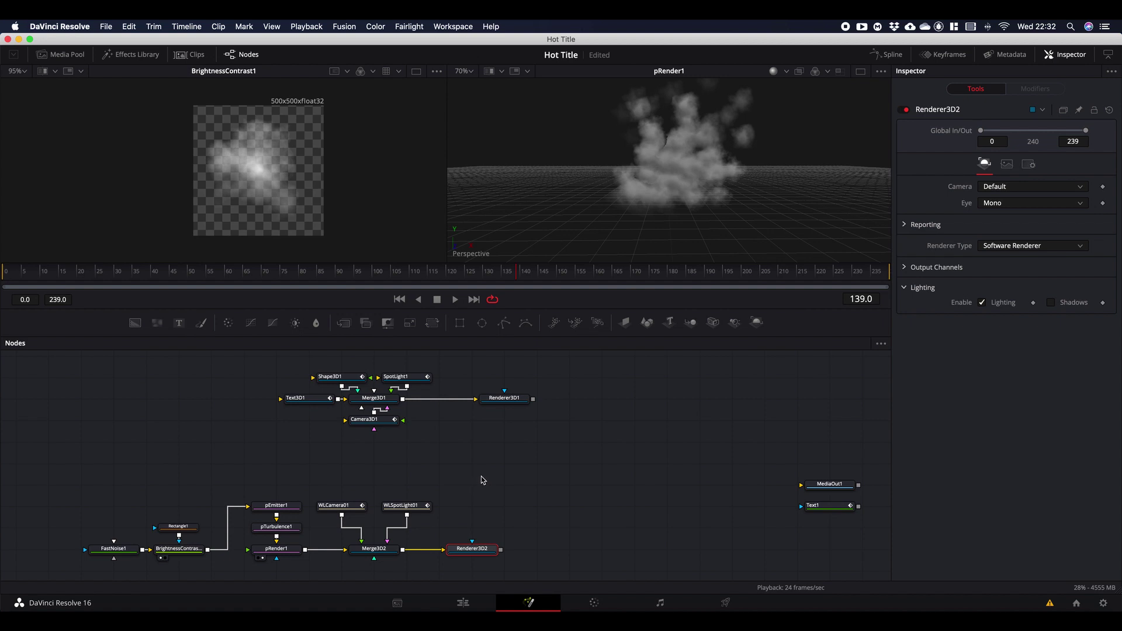
{"action": "left_click_drag", "start_coordinate": [481, 549], "coordinate": [658, 238]}
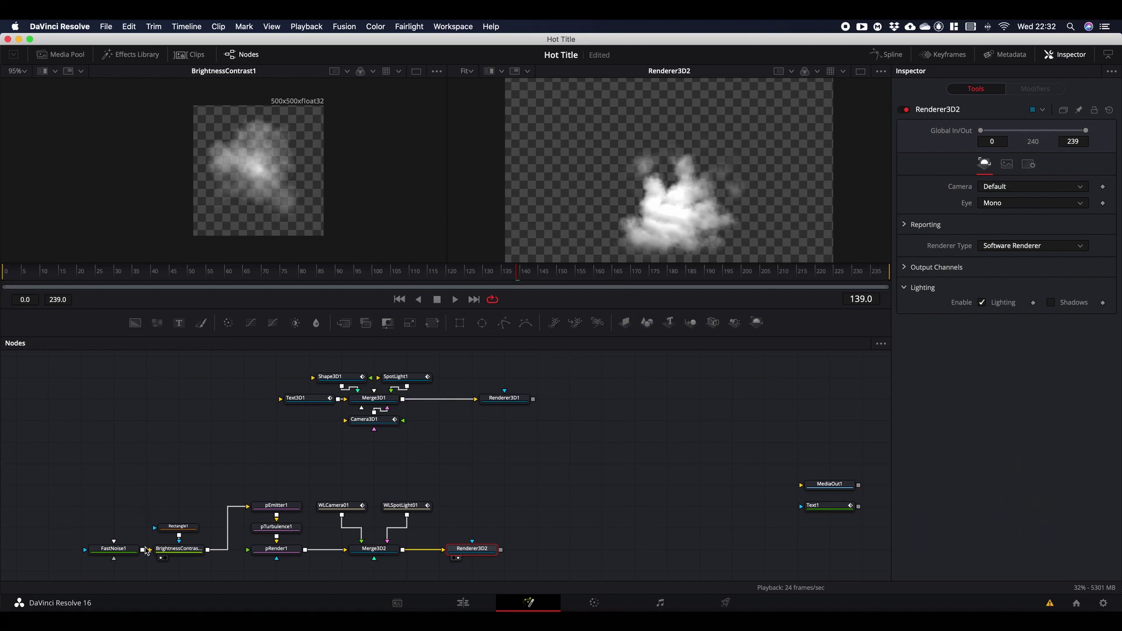
{"action": "left_click", "coordinate": [161, 558]}
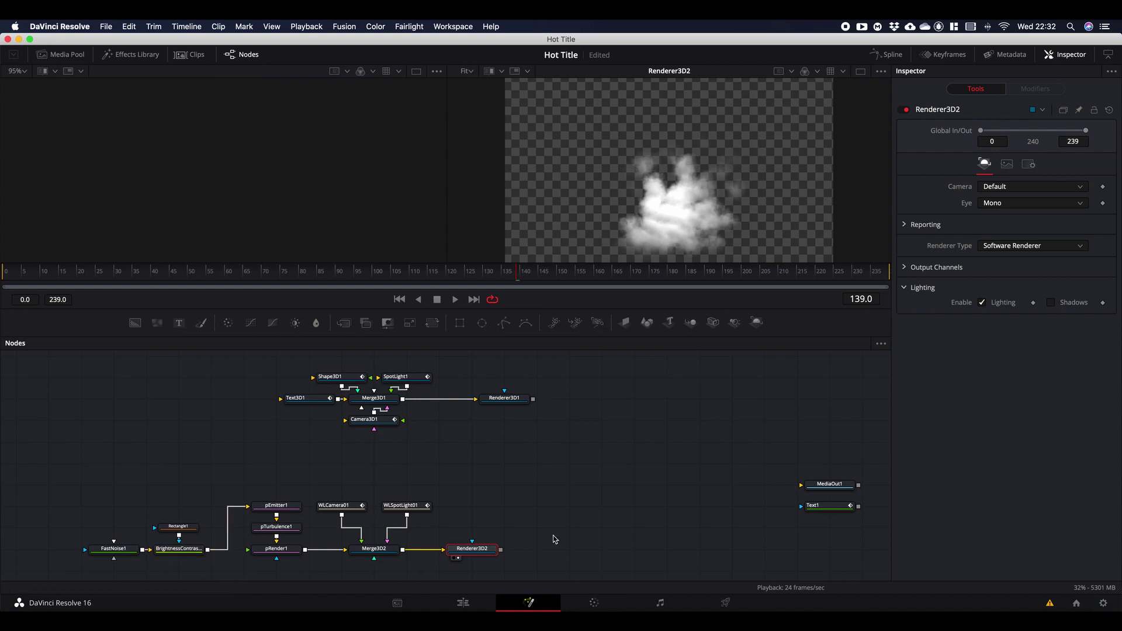
Step: Play back the Renderer3D2 smoke render, stop it and save the project
{"action": "key", "text": "space"}
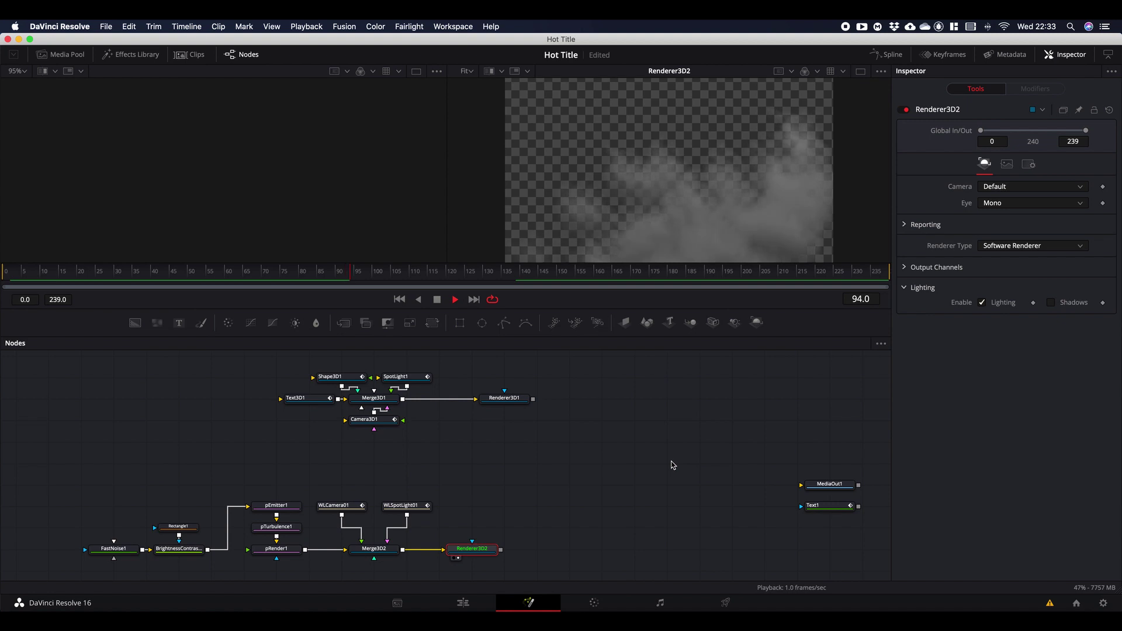
{"action": "key", "text": "space"}
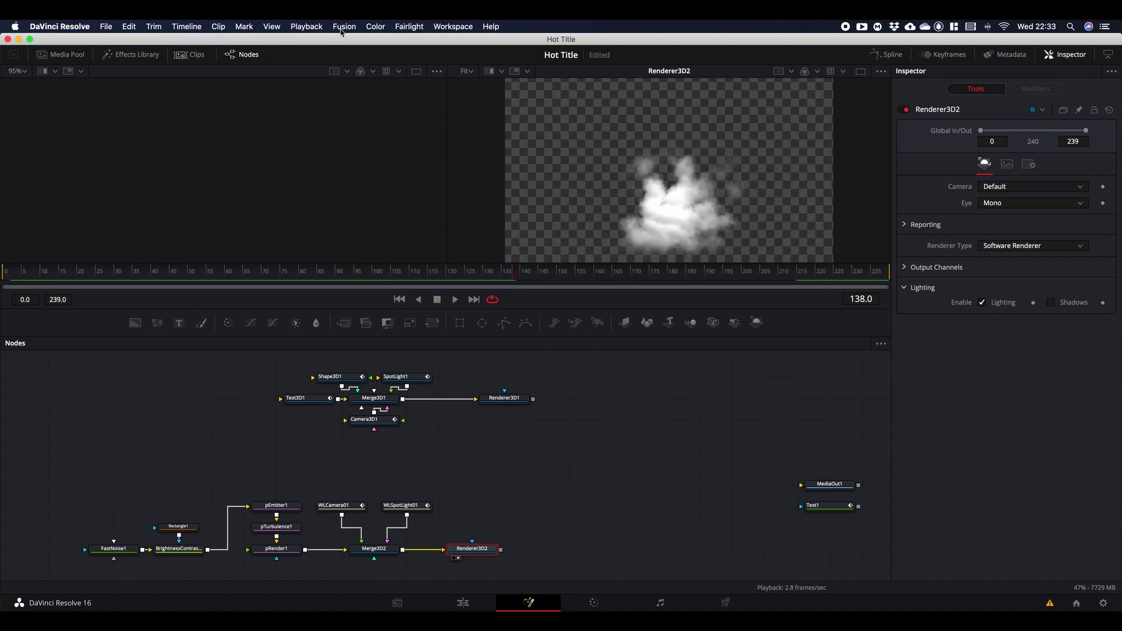
{"action": "key", "text": "super+s"}
Step: Set the playback proxy mode to Half Resolution and play back the smoke render again
{"action": "left_click", "coordinate": [307, 26]}
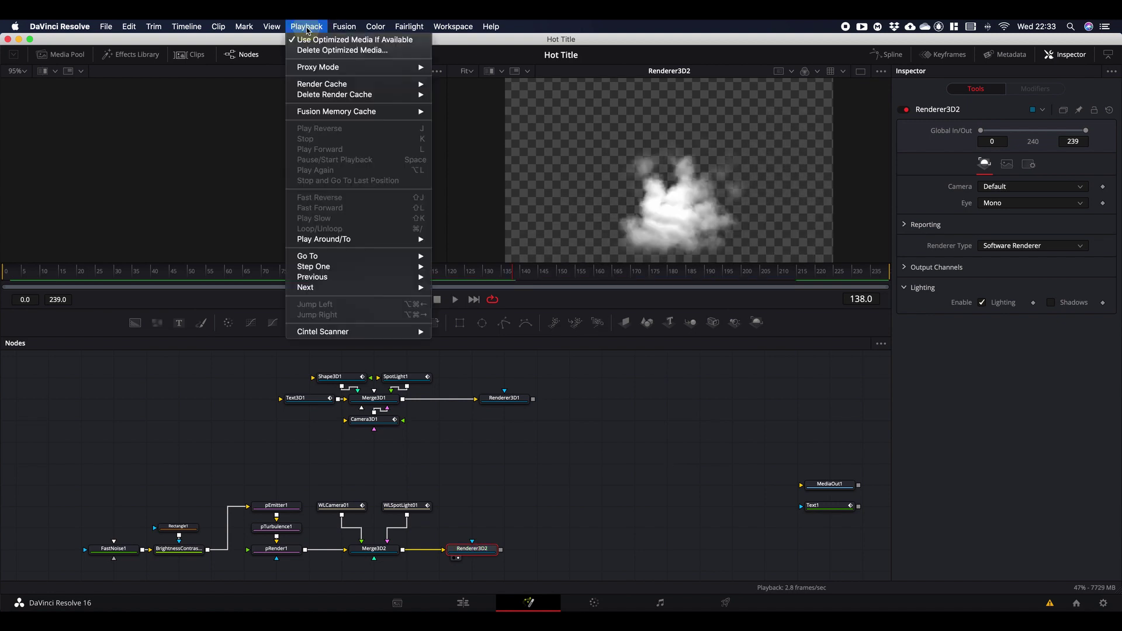
{"action": "mouse_move", "coordinate": [390, 74]}
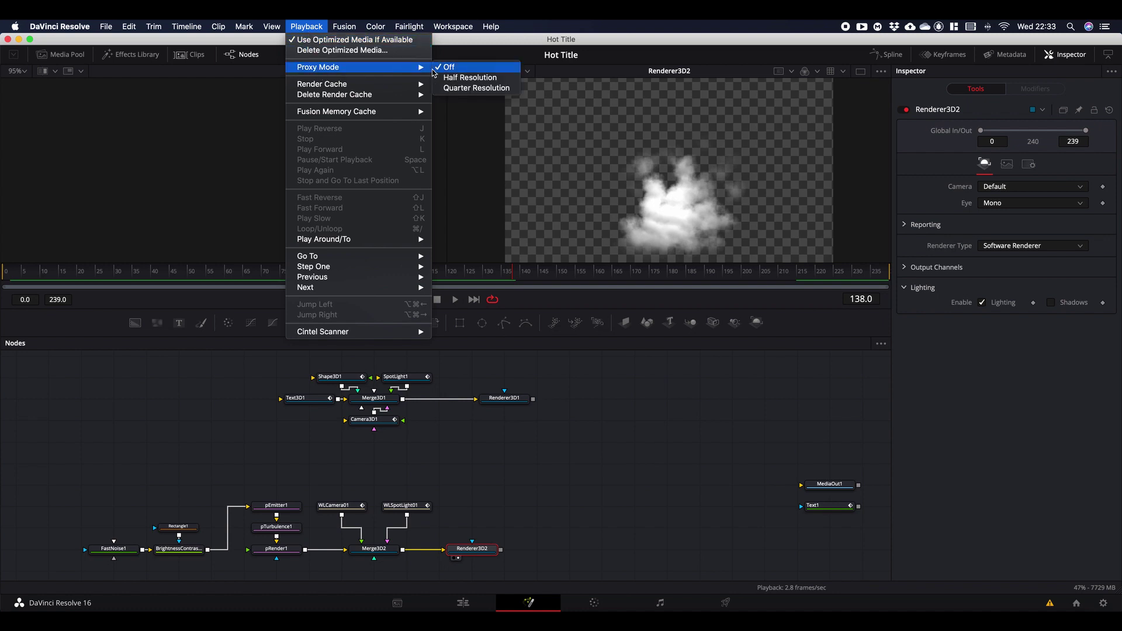
{"action": "left_click", "coordinate": [448, 78]}
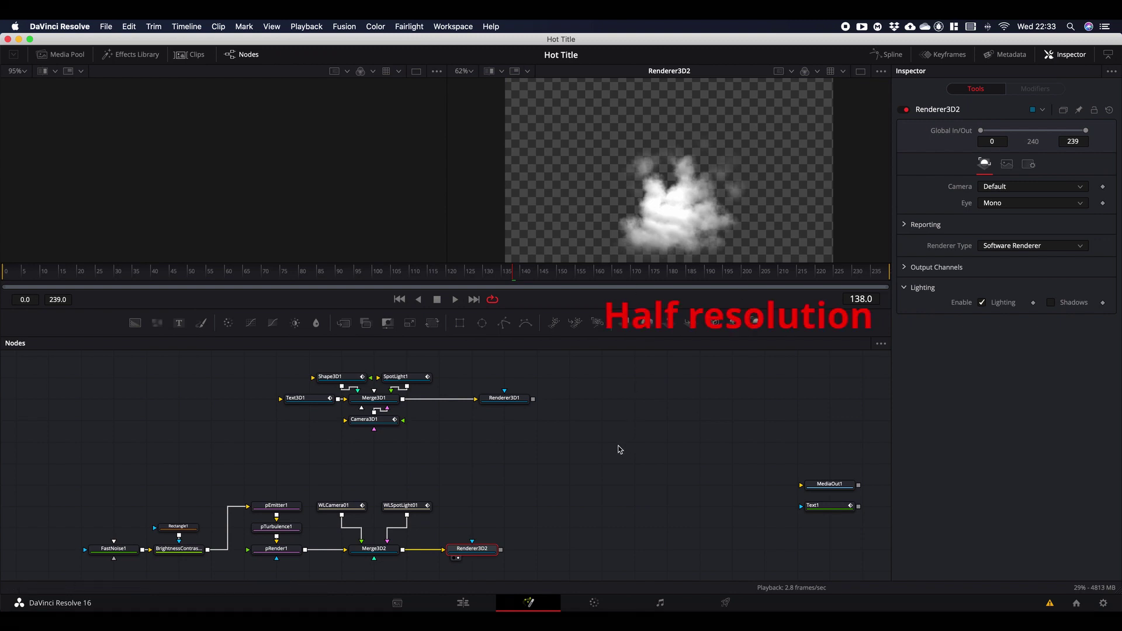
{"action": "key", "text": "space"}
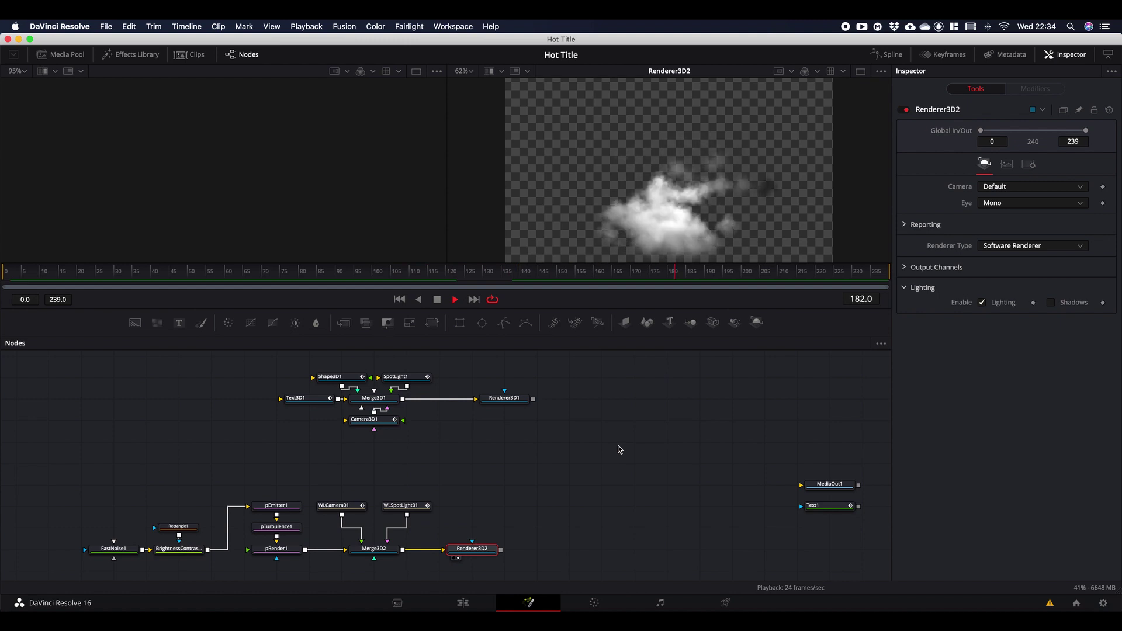
{"action": "key", "text": "space"}
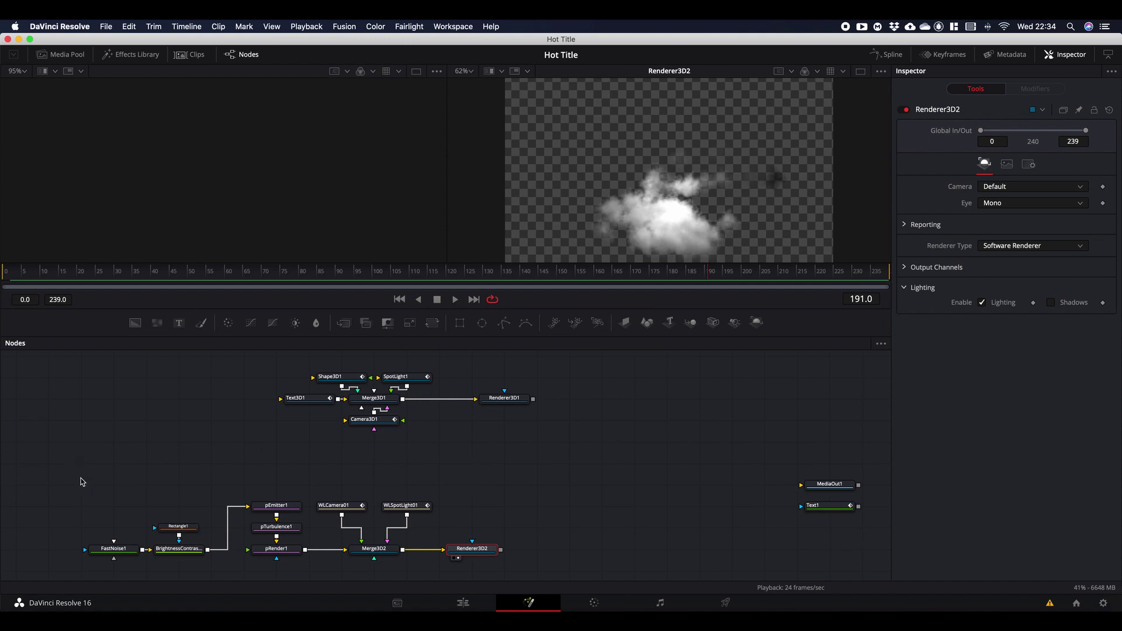
Step: Group the smoke nodes from FastNoise1 through Merge3D2, including both wireless links, and rename the group BackSteam
{"action": "left_click_drag", "start_coordinate": [60, 464], "coordinate": [419, 574]}
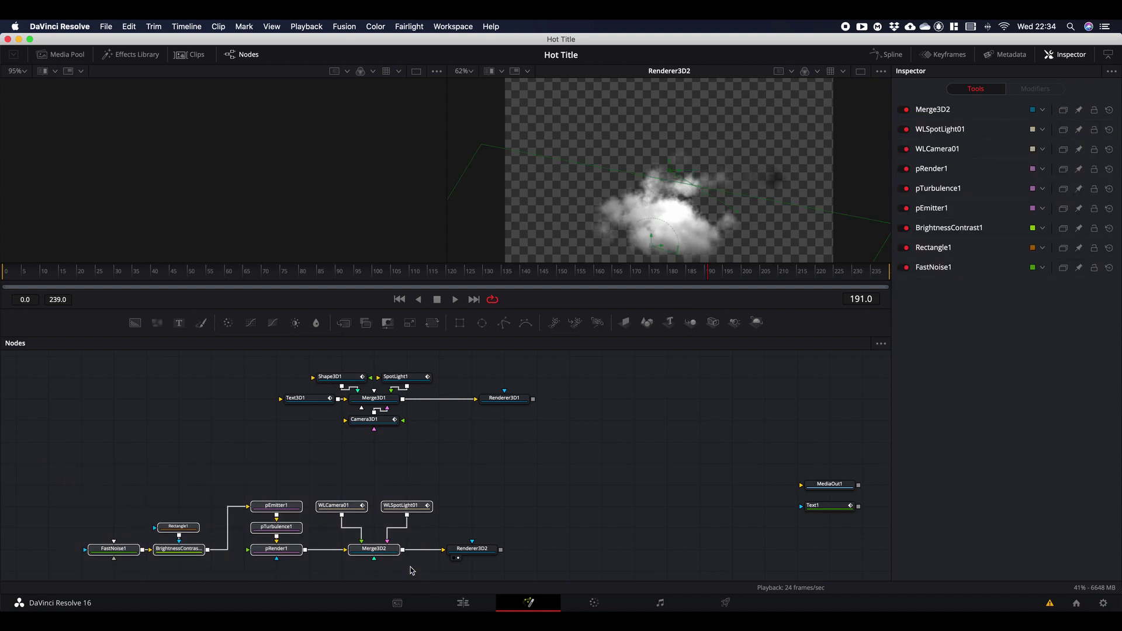
{"action": "key", "text": "super"}
{"action": "key", "text": "super+g"}
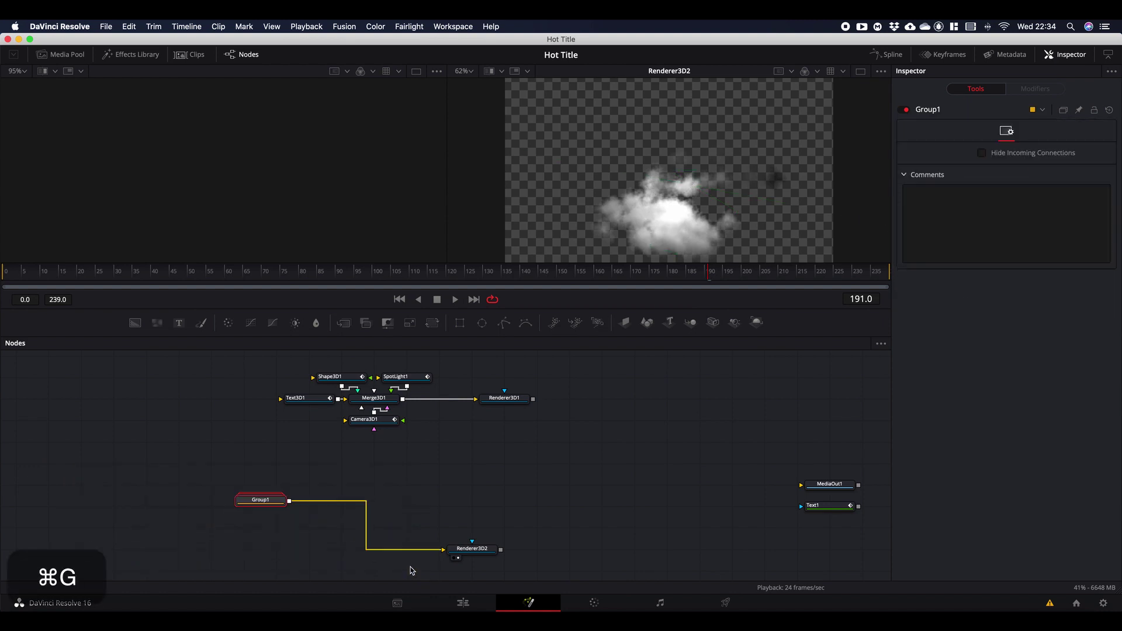
{"action": "right_click", "coordinate": [268, 504]}
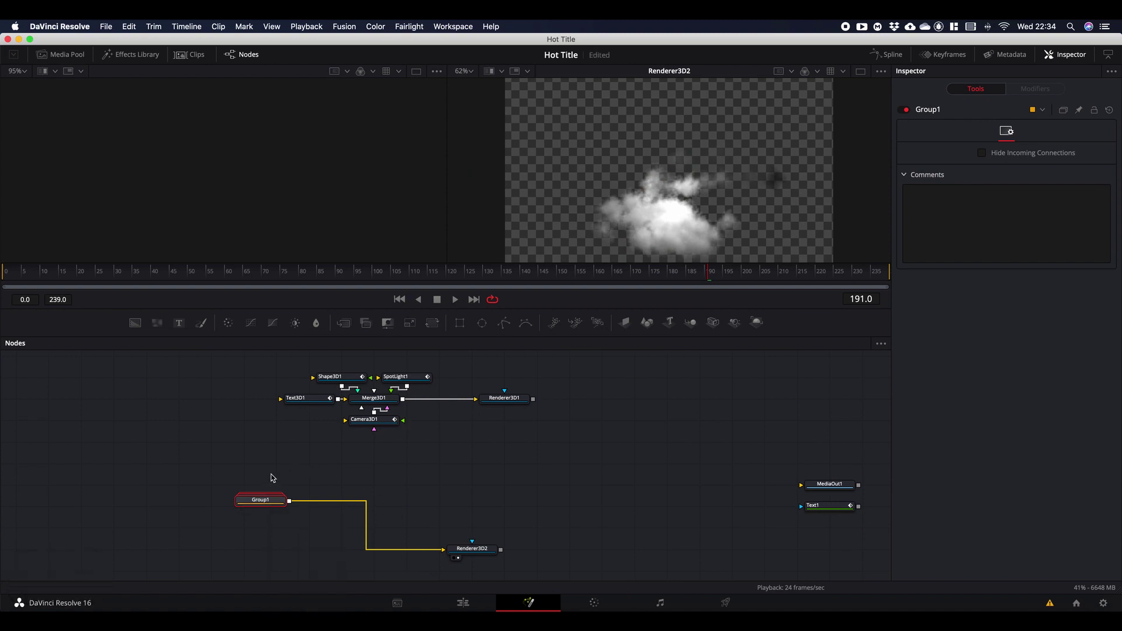
{"action": "key", "text": "F2"}
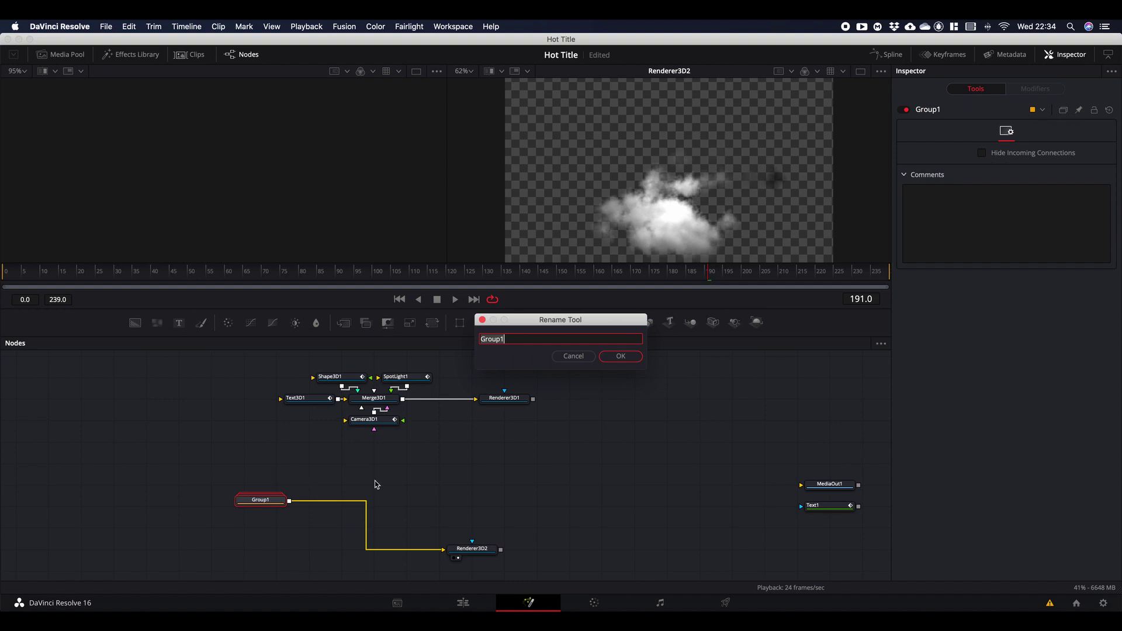
{"action": "key", "text": "Right"}
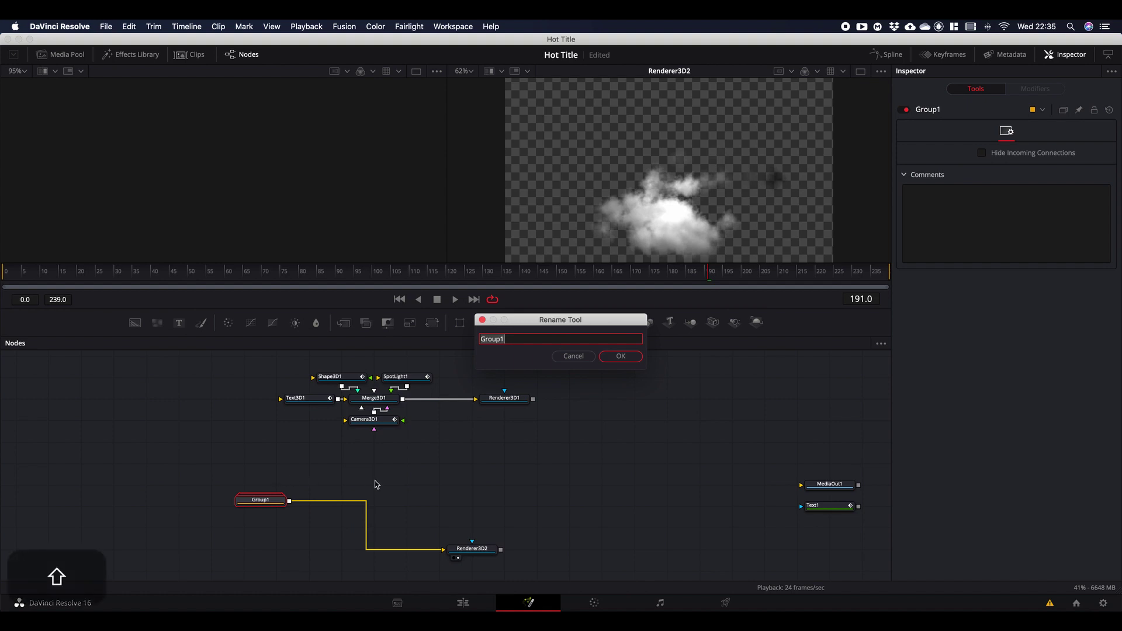
{"action": "type", "text": "BackSteam"}
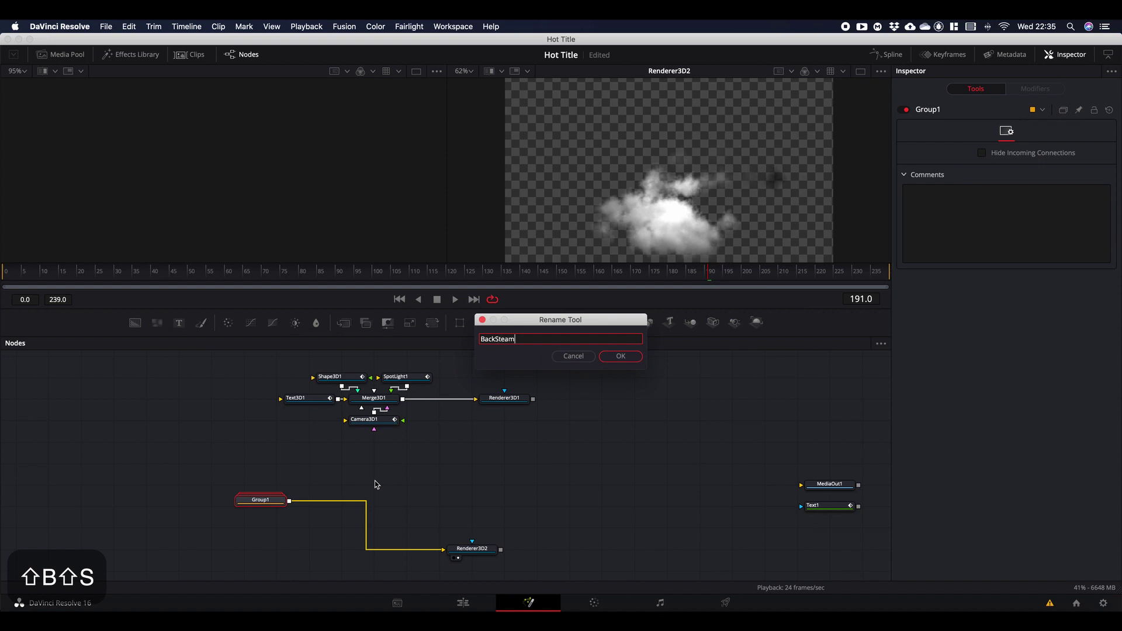
{"action": "key", "text": "Return"}
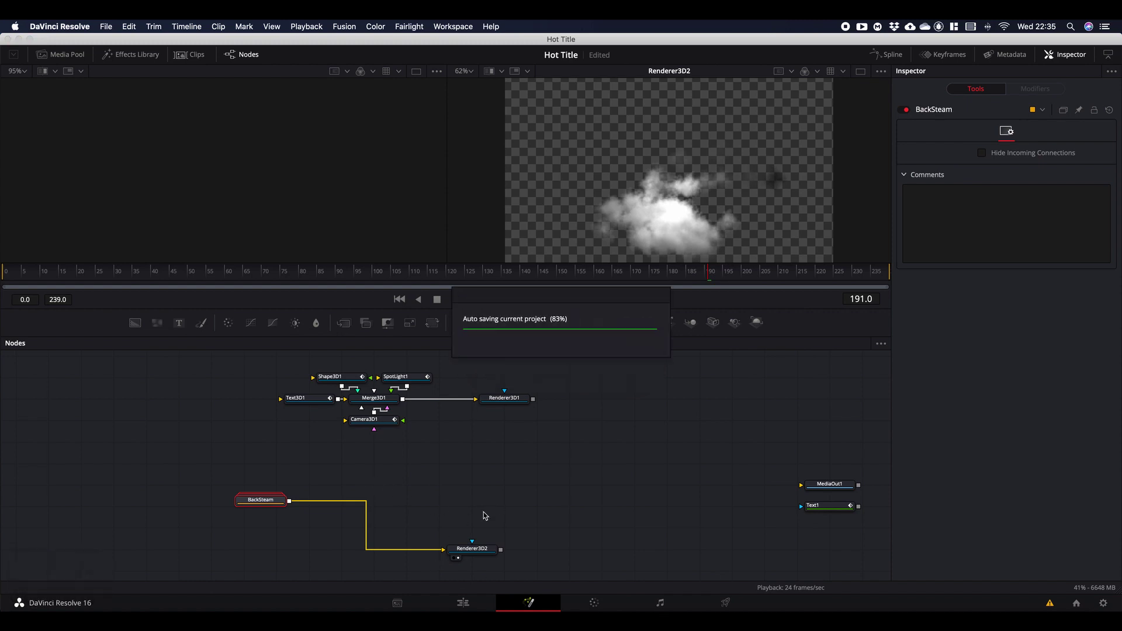
Step: Align BackSteam and Renderer3D2 beneath the title nodes and merge Renderer3D1 as foreground over Renderer3D2
{"action": "left_click_drag", "start_coordinate": [268, 506], "coordinate": [380, 553]}
{"action": "left_click_drag", "start_coordinate": [325, 515], "coordinate": [454, 483]}
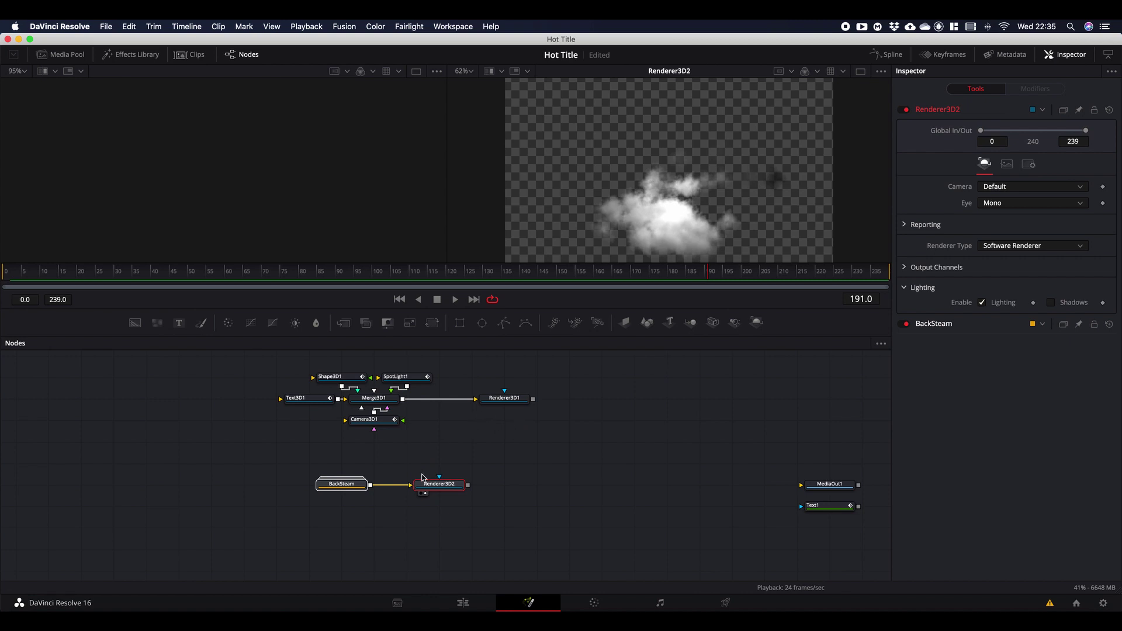
{"action": "left_click_drag", "start_coordinate": [533, 402], "coordinate": [629, 186]}
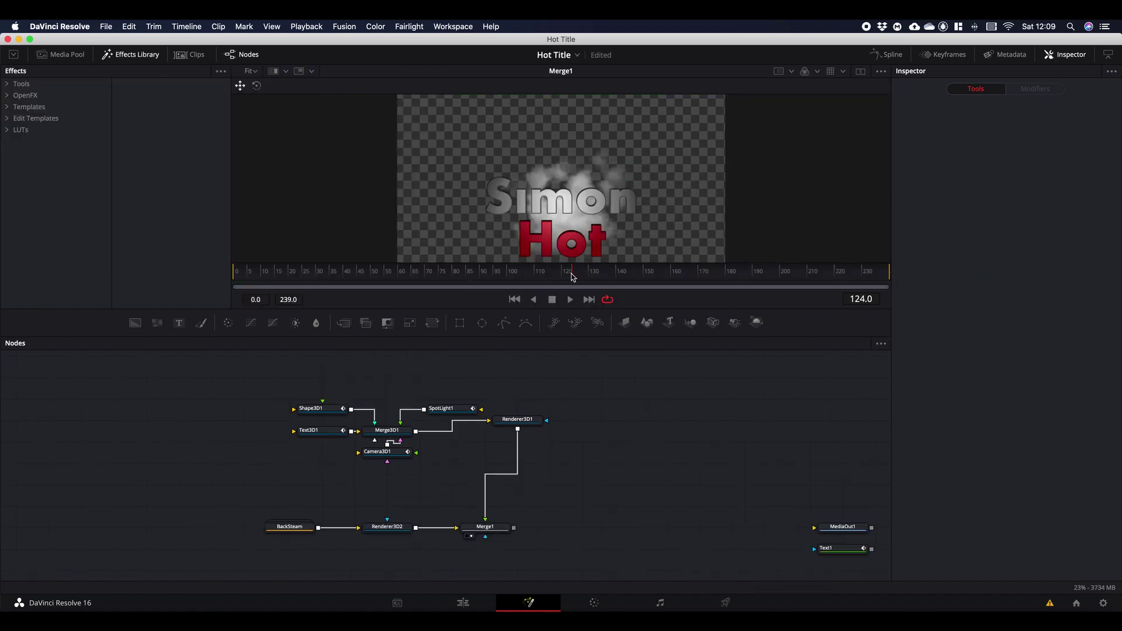
Step: Scrub the merged composite to frame 120, then expand the BackSteam group and select pEmitter1
{"action": "left_click_drag", "start_coordinate": [571, 277], "coordinate": [433, 277]}
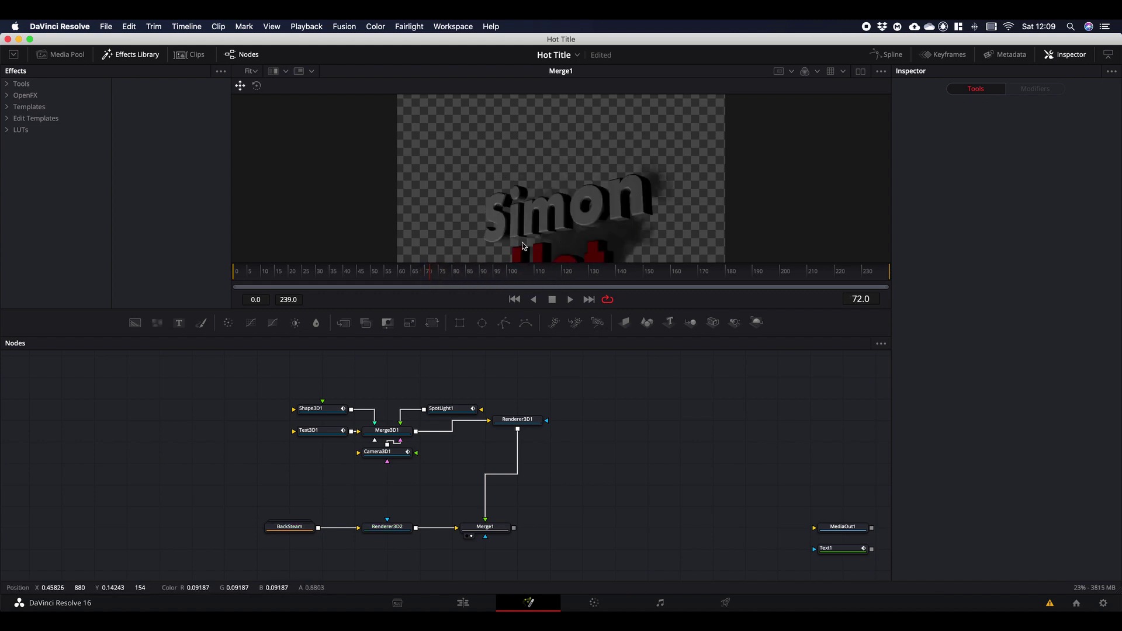
{"action": "left_click_drag", "start_coordinate": [431, 273], "coordinate": [564, 287]}
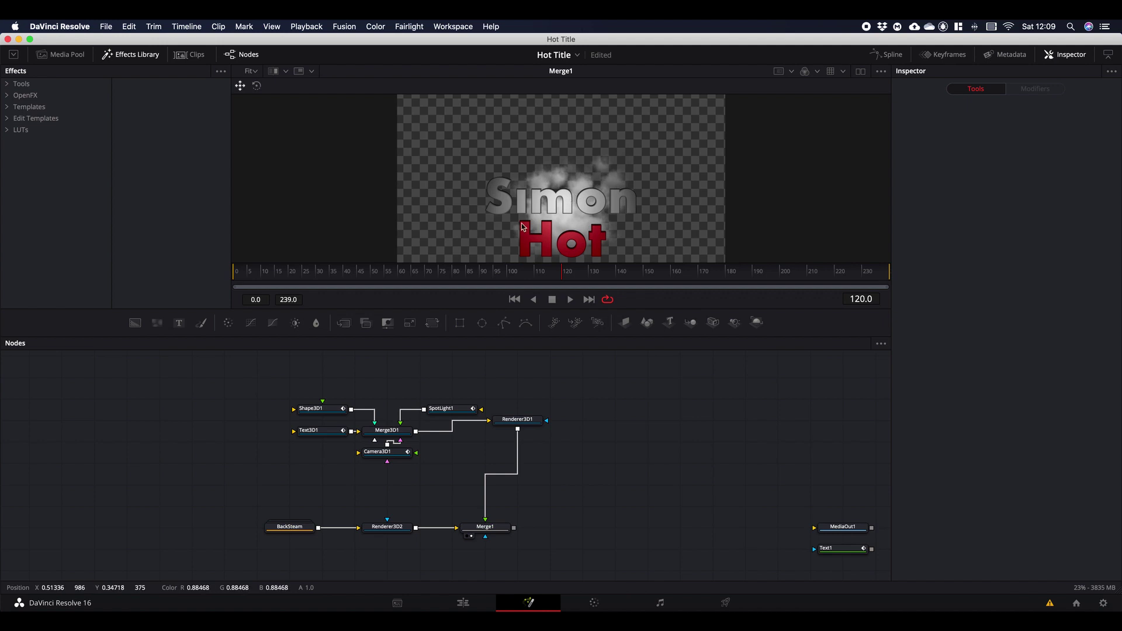
{"action": "left_click_drag", "start_coordinate": [291, 526], "coordinate": [221, 463]}
{"action": "double_click", "coordinate": [222, 468]}
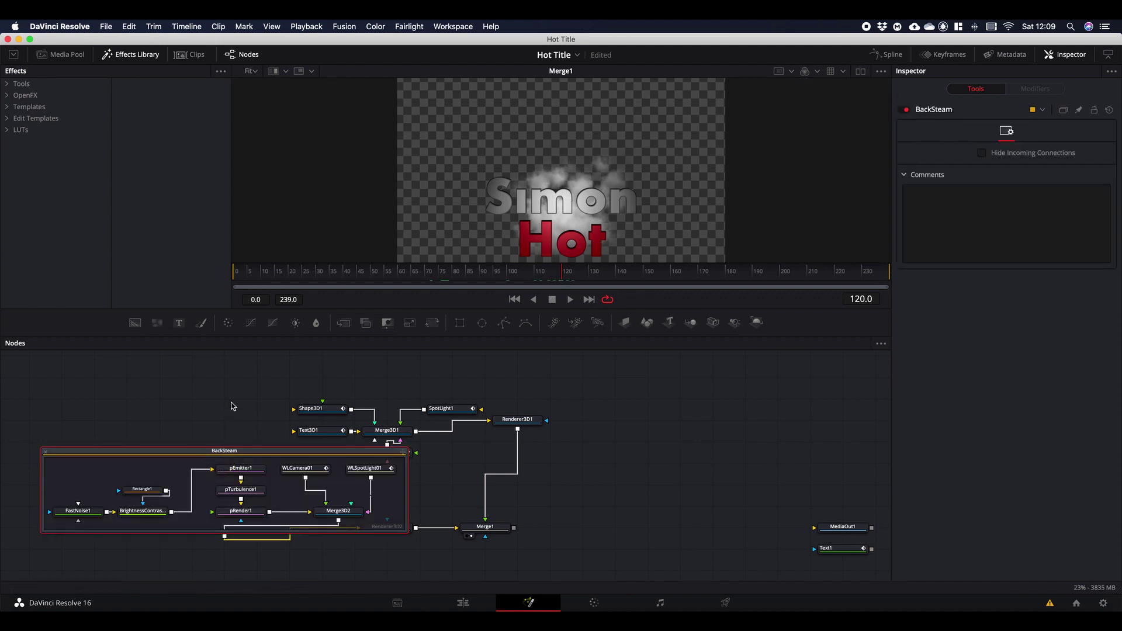
{"action": "left_click", "coordinate": [245, 470]}
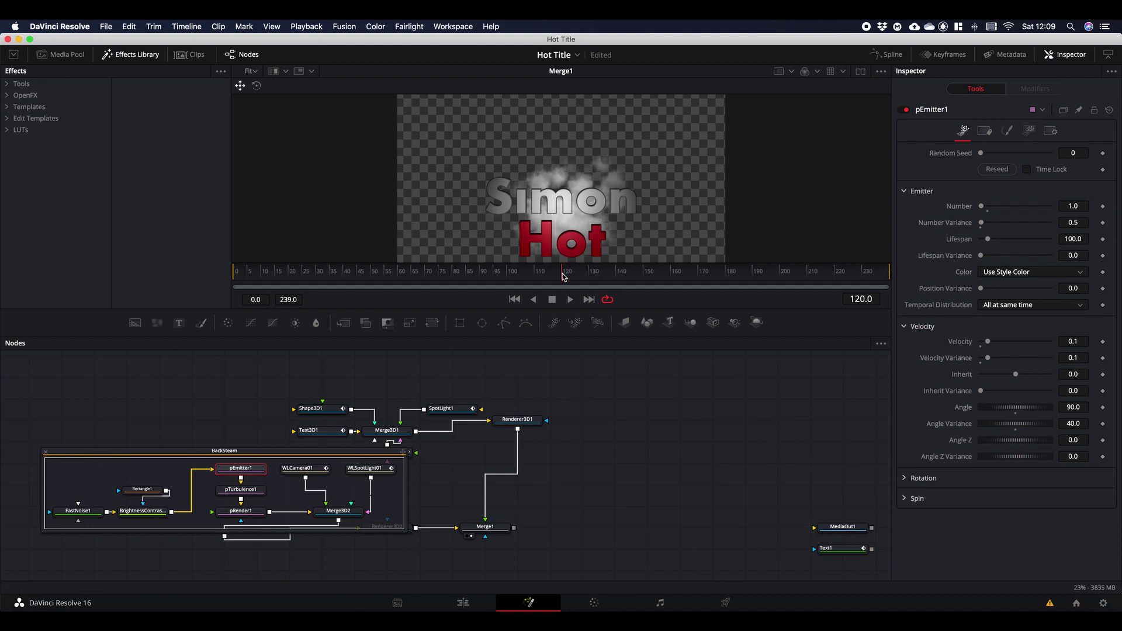
Step: Keyframe pEmitter1's Number and Number Variance at frame 120, set both to 0 at frame 119, and play back the result
{"action": "mouse_move", "coordinate": [564, 276]}
{"action": "left_mouse_down"}
{"action": "mouse_move", "coordinate": [583, 275]}
{"action": "mouse_move", "coordinate": [560, 273]}
{"action": "left_mouse_up"}
{"action": "left_click", "coordinate": [1102, 207]}
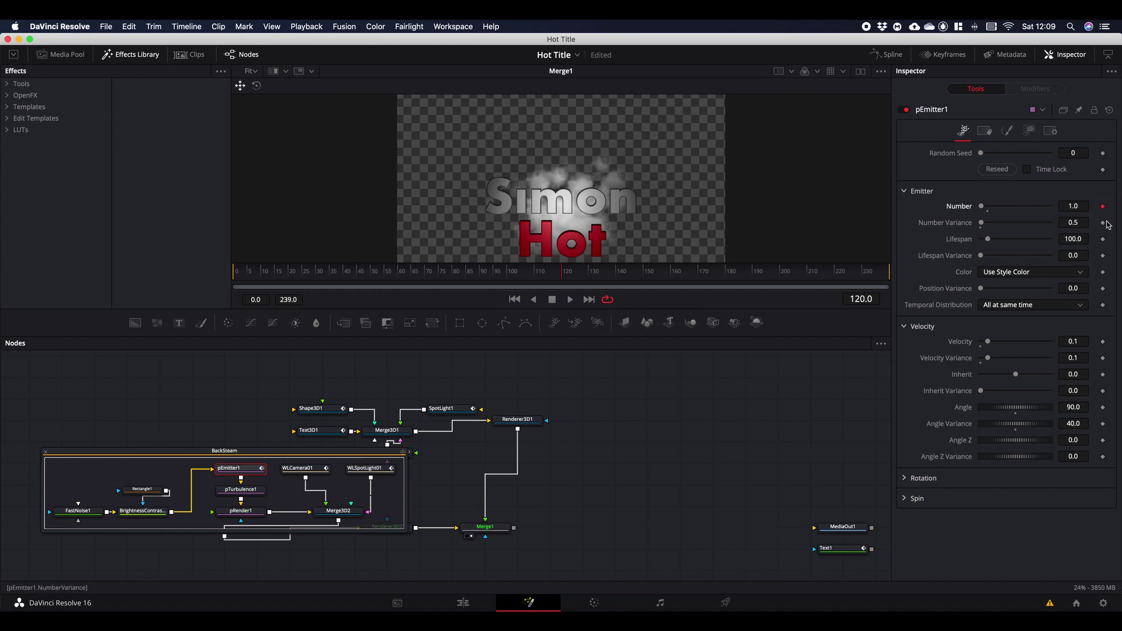
{"action": "left_click", "coordinate": [1103, 223]}
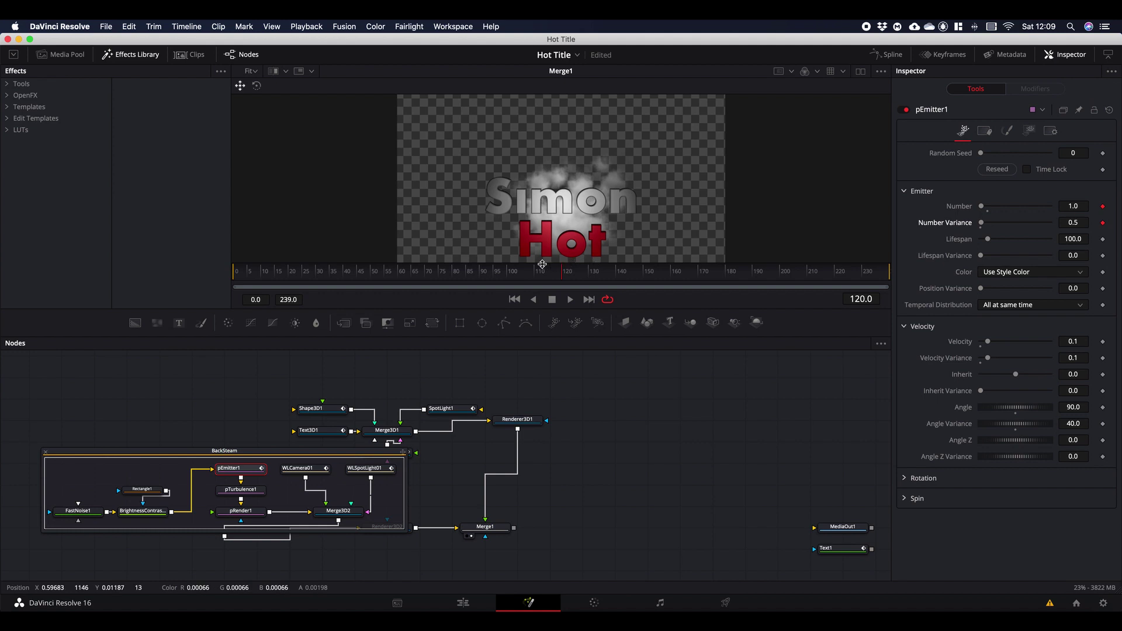
{"action": "key", "text": "Left"}
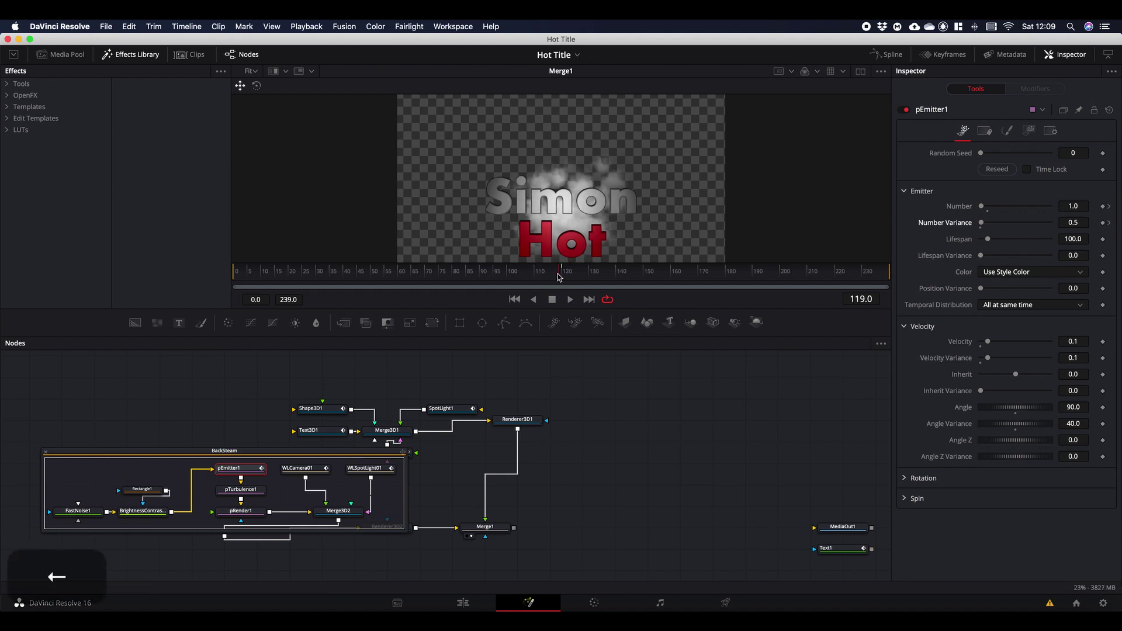
{"action": "left_click", "coordinate": [981, 207]}
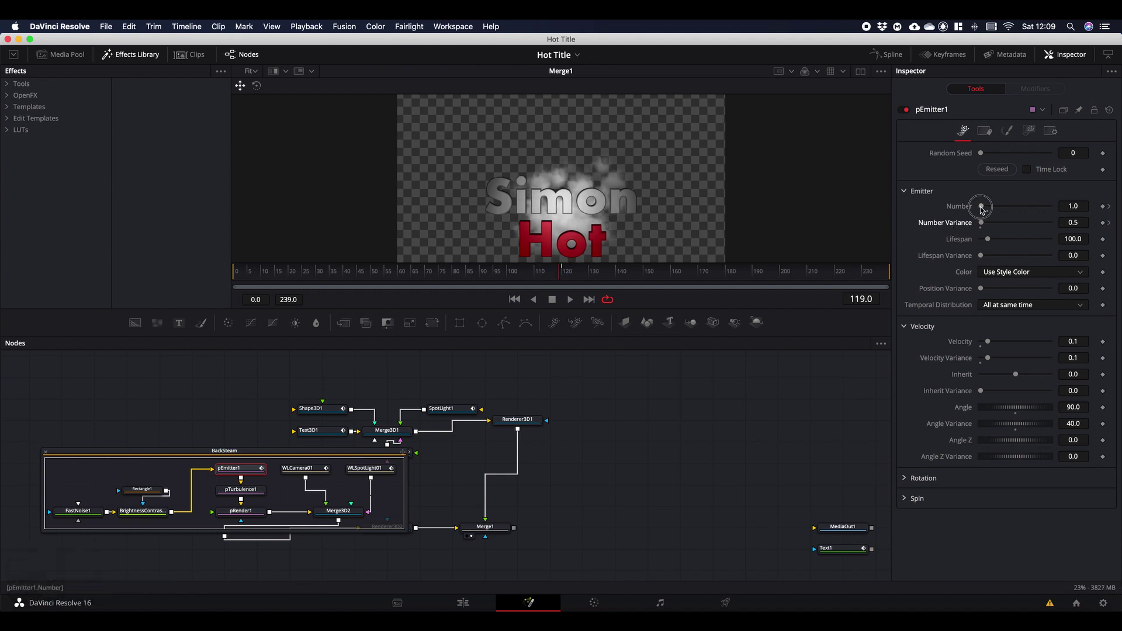
{"action": "mouse_move", "coordinate": [981, 207]}
{"action": "left_mouse_down"}
{"action": "mouse_move", "coordinate": [954, 210]}
{"action": "mouse_move", "coordinate": [973, 225]}
{"action": "left_mouse_up"}
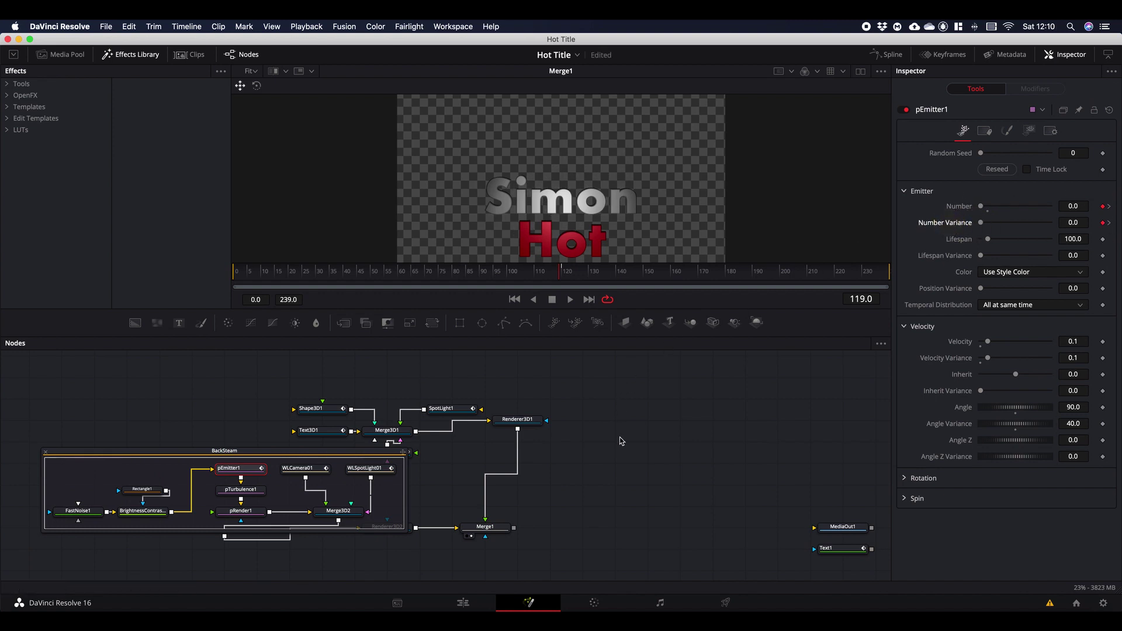
{"action": "key", "text": "space"}
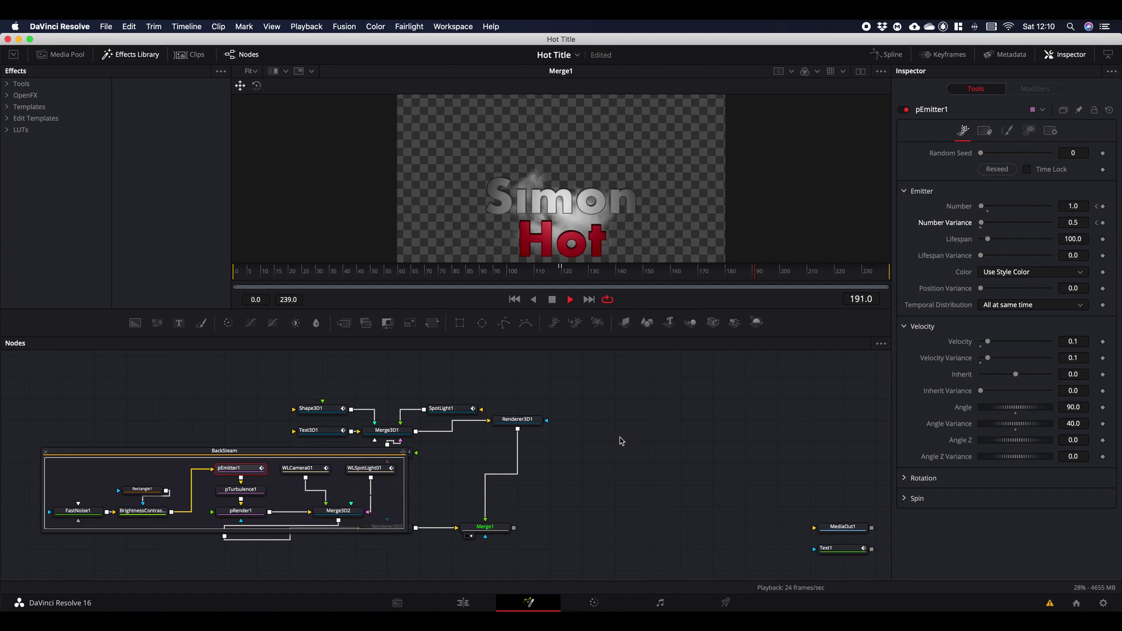
{"action": "key", "text": "space"}
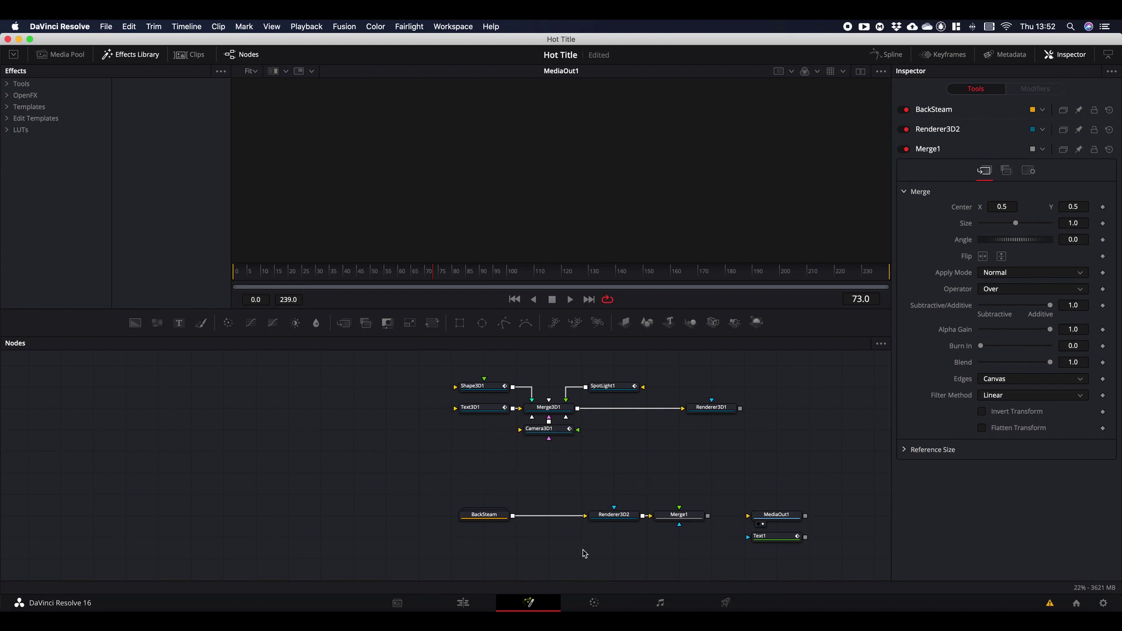
Step: Delete the Merge1 node connected after Renderer3D2
{"action": "mouse_move", "coordinate": [694, 519]}
{"action": "left_click_drag", "start_coordinate": [440, 480], "coordinate": [687, 548]}
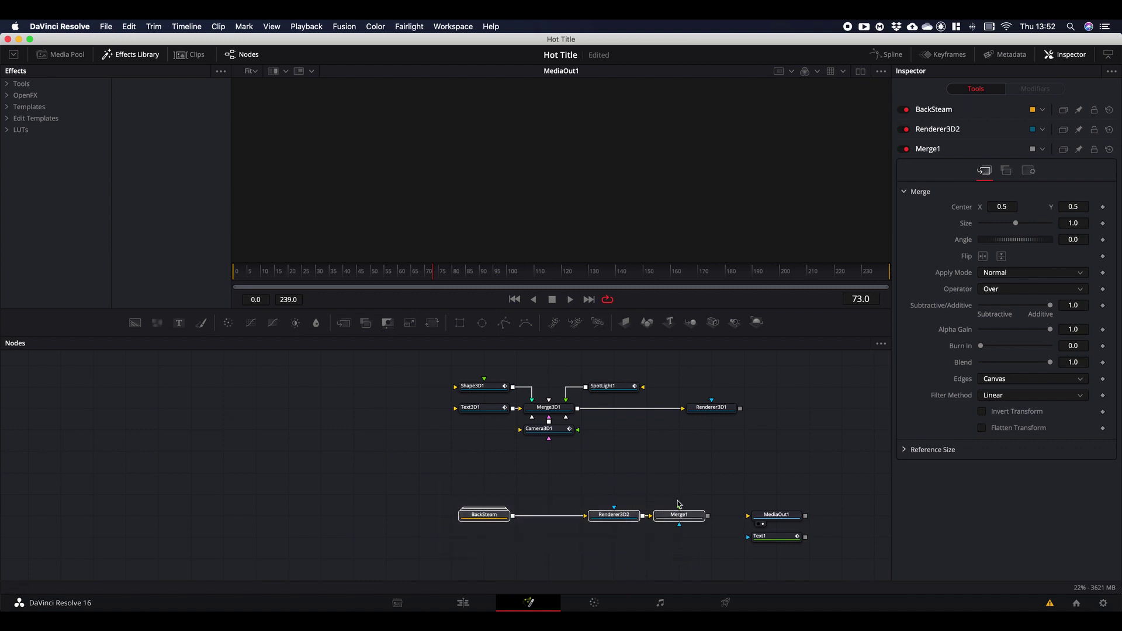
{"action": "left_click_drag", "start_coordinate": [673, 489], "coordinate": [705, 569]}
{"action": "key", "text": "Delete"}
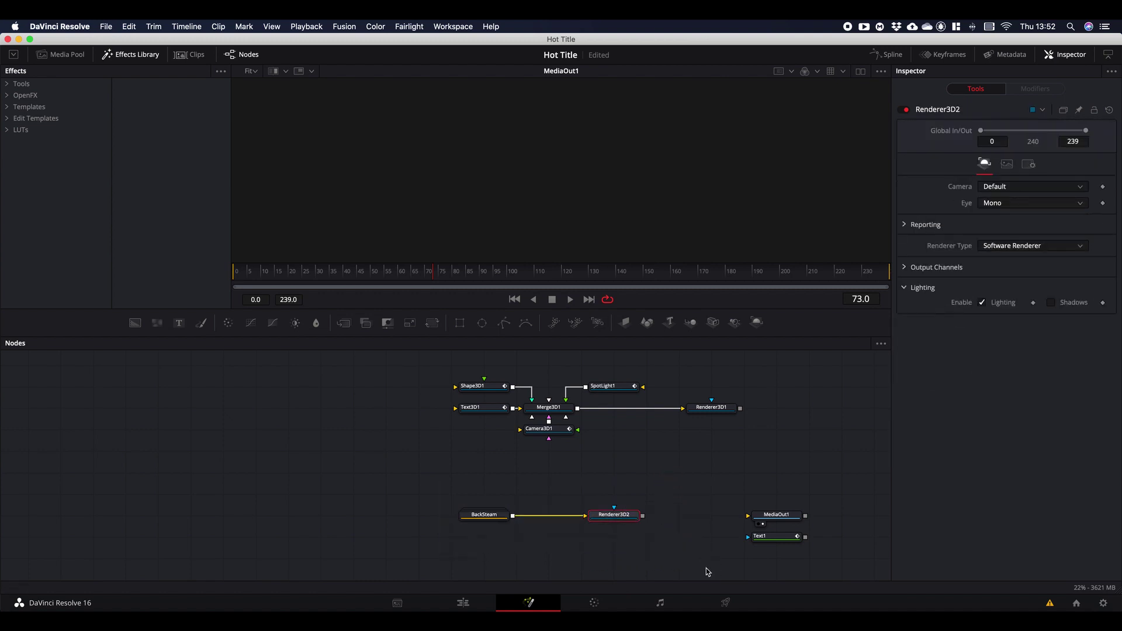
Step: Copy the BackSteam group with Renderer3D2 and paste the duplicate pair below the originals
{"action": "left_click_drag", "start_coordinate": [438, 475], "coordinate": [672, 558]}
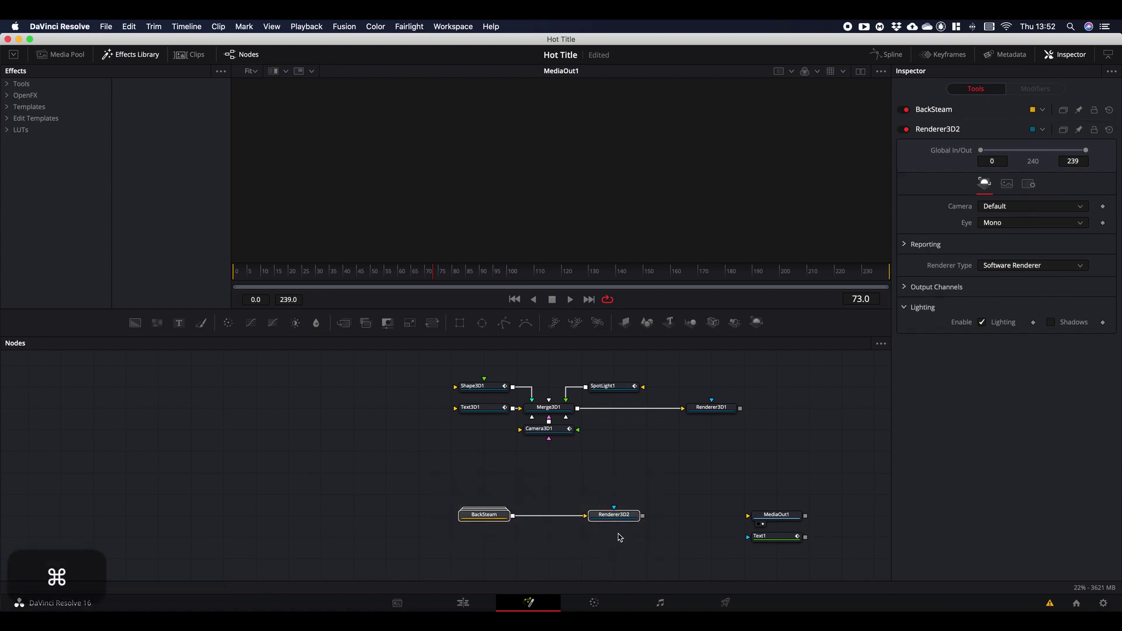
{"action": "key", "text": "cmd+c"}
{"action": "left_click", "coordinate": [547, 549]}
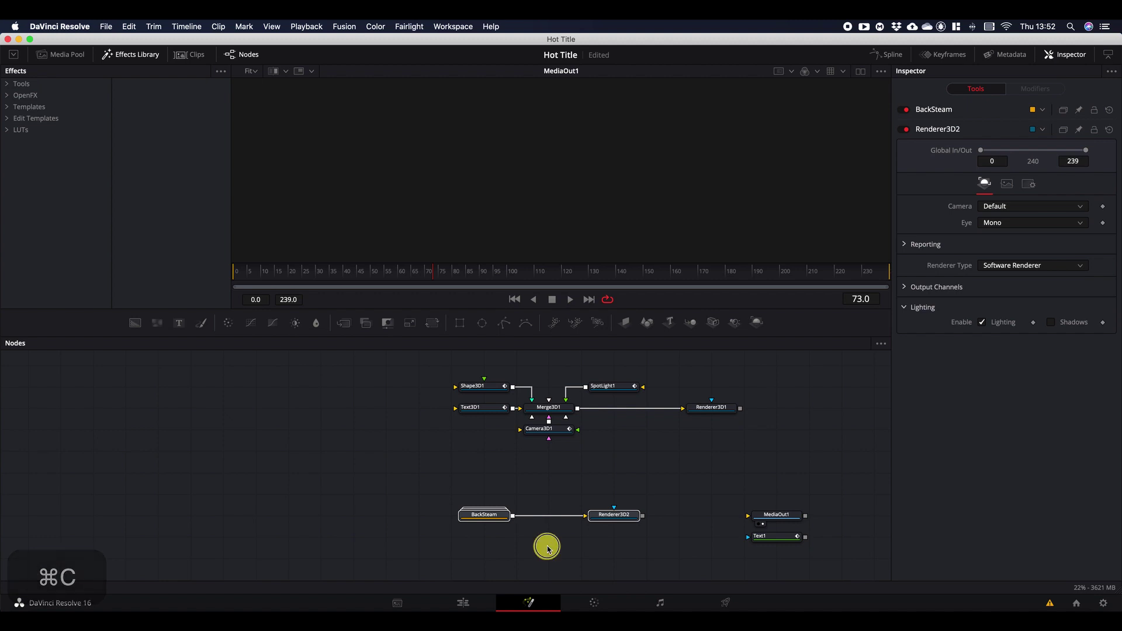
{"action": "left_click", "coordinate": [489, 555]}
{"action": "key", "text": "super+v"}
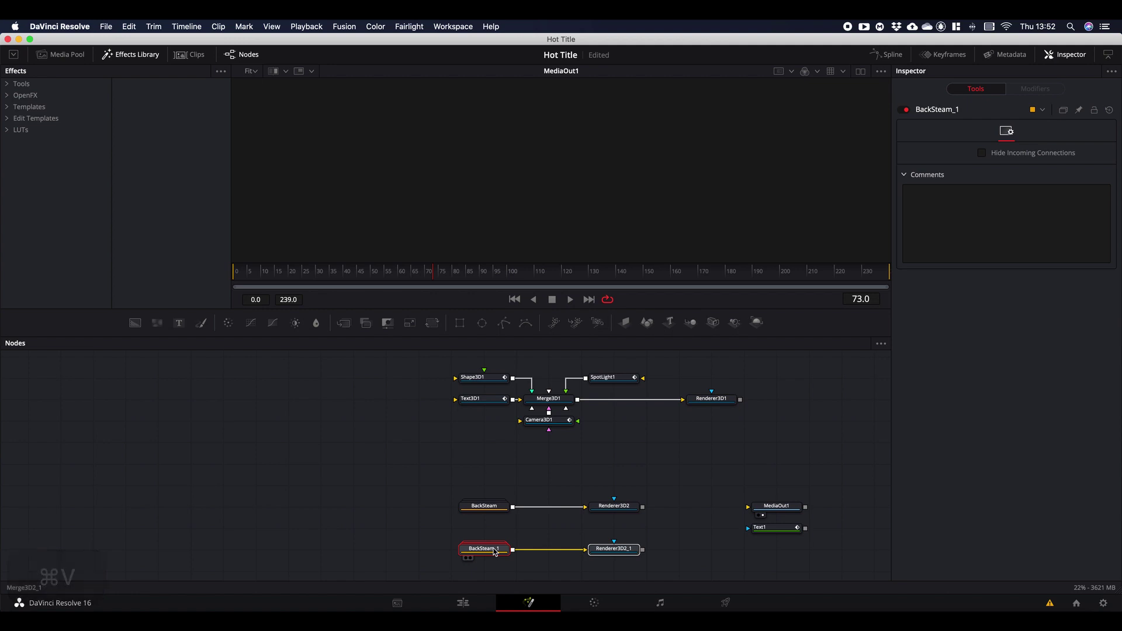
Step: Rename the duplicated BackSteam_1 group as FrontSteam
{"action": "right_click", "coordinate": [494, 549]}
{"action": "left_click", "coordinate": [493, 551]}
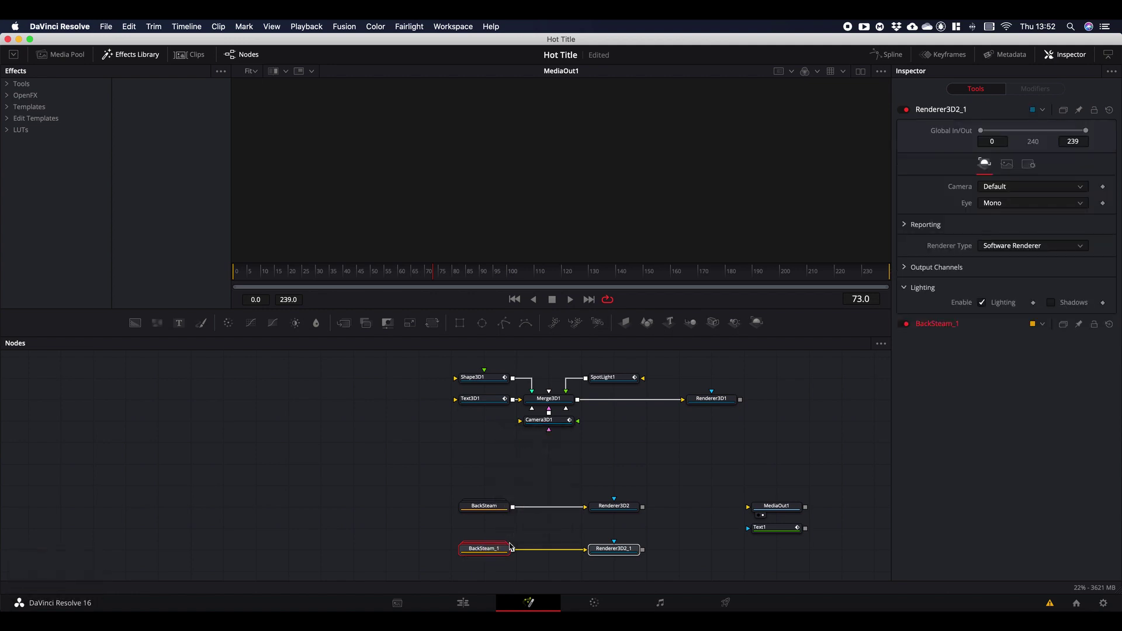
{"action": "left_click", "coordinate": [292, 478]}
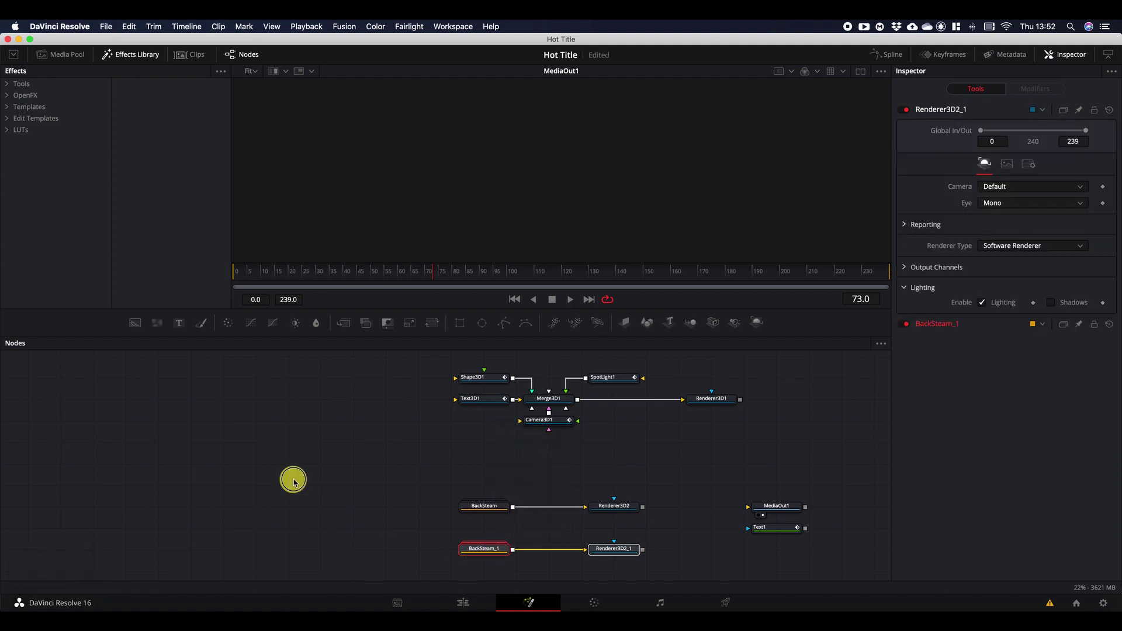
{"action": "left_click", "coordinate": [484, 550]}
{"action": "key", "text": "F2"}
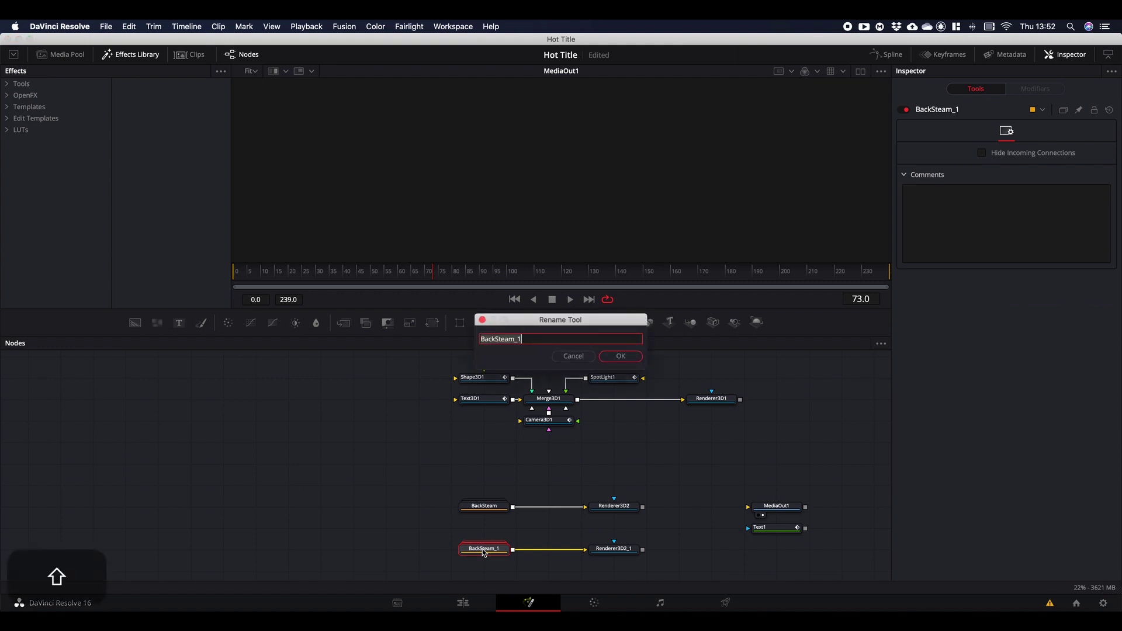
{"action": "type", "text": "FrontSteam"}
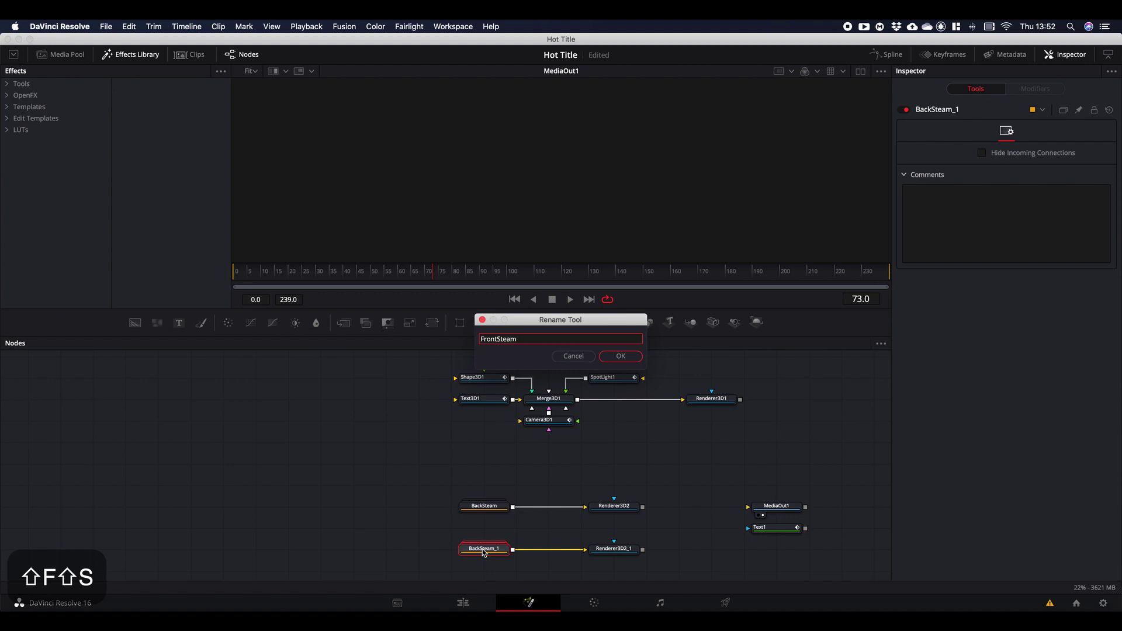
{"action": "key", "text": "Return"}
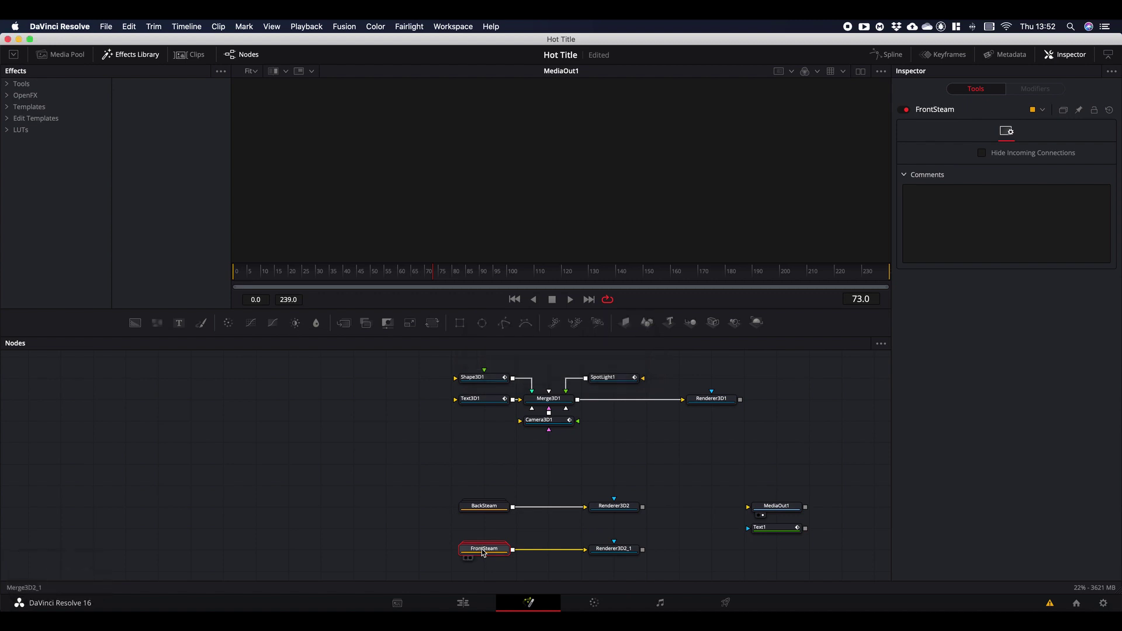
Step: Move BackSteam and Renderer3D2 up beneath the title nodes, and place FrontSteam and Renderer3D2_1 apart to their left
{"action": "left_click_drag", "start_coordinate": [468, 479], "coordinate": [613, 466]}
{"action": "mouse_move", "coordinate": [456, 528]}
{"action": "left_mouse_down"}
{"action": "mouse_move", "coordinate": [637, 578]}
{"action": "mouse_move", "coordinate": [434, 529]}
{"action": "left_mouse_up"}
{"action": "left_click", "coordinate": [623, 552]}
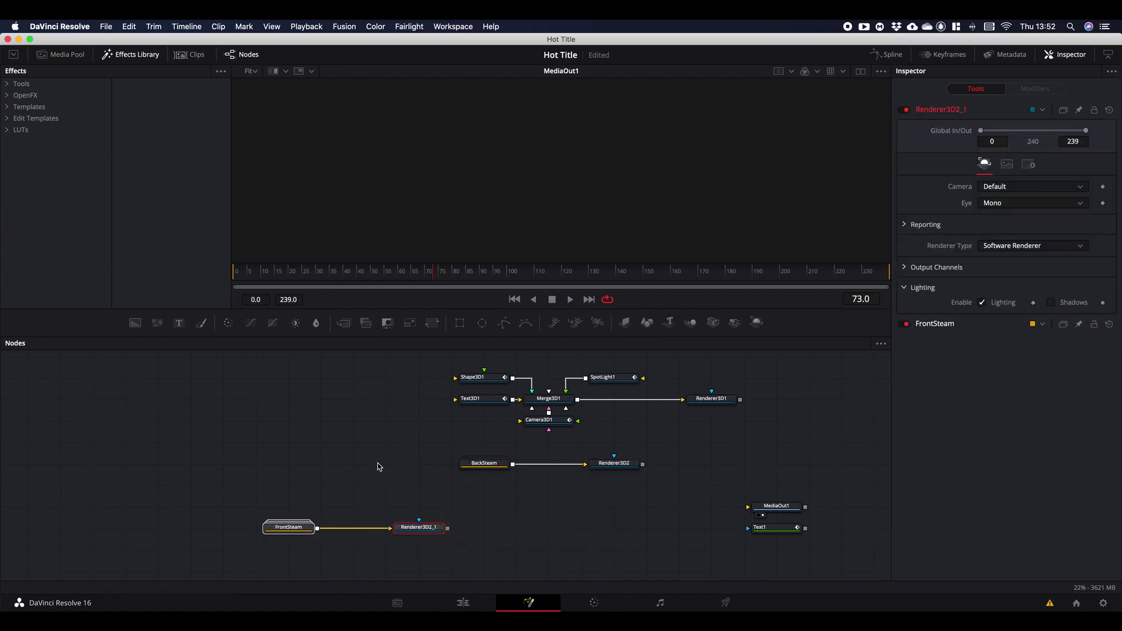
Step: Expand the FrontSteam group, place it left of the title nodes, and inspect WLCamera01_1 and WLSpotLight01_1
{"action": "double_click", "coordinate": [281, 528]}
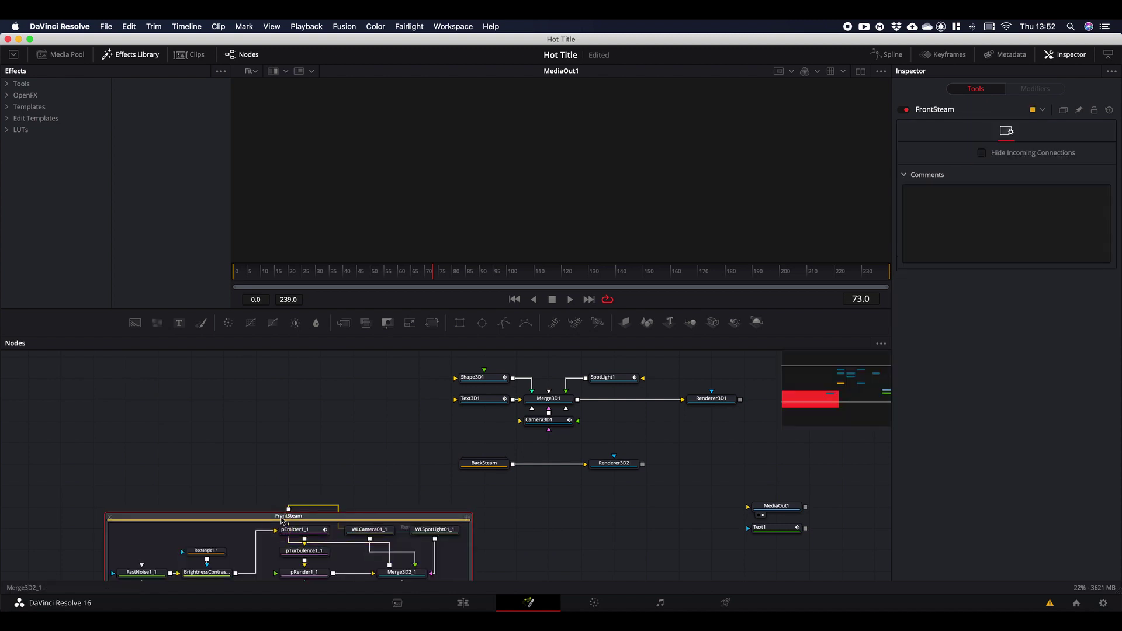
{"action": "left_click_drag", "start_coordinate": [281, 514], "coordinate": [202, 386]}
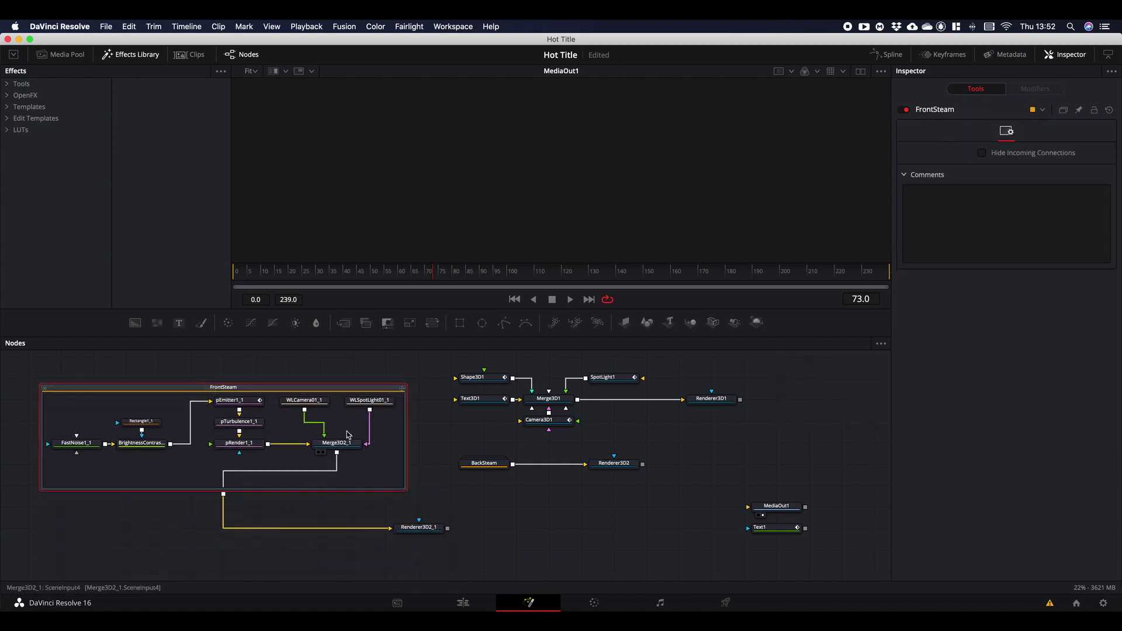
{"action": "left_click", "coordinate": [311, 406]}
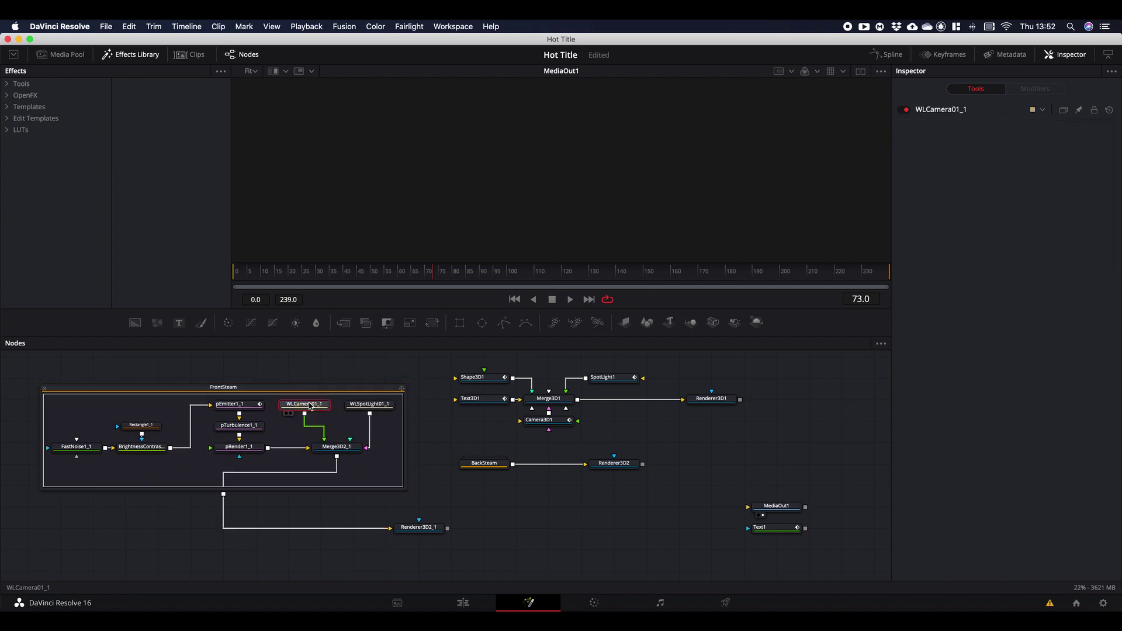
{"action": "left_click", "coordinate": [384, 406]}
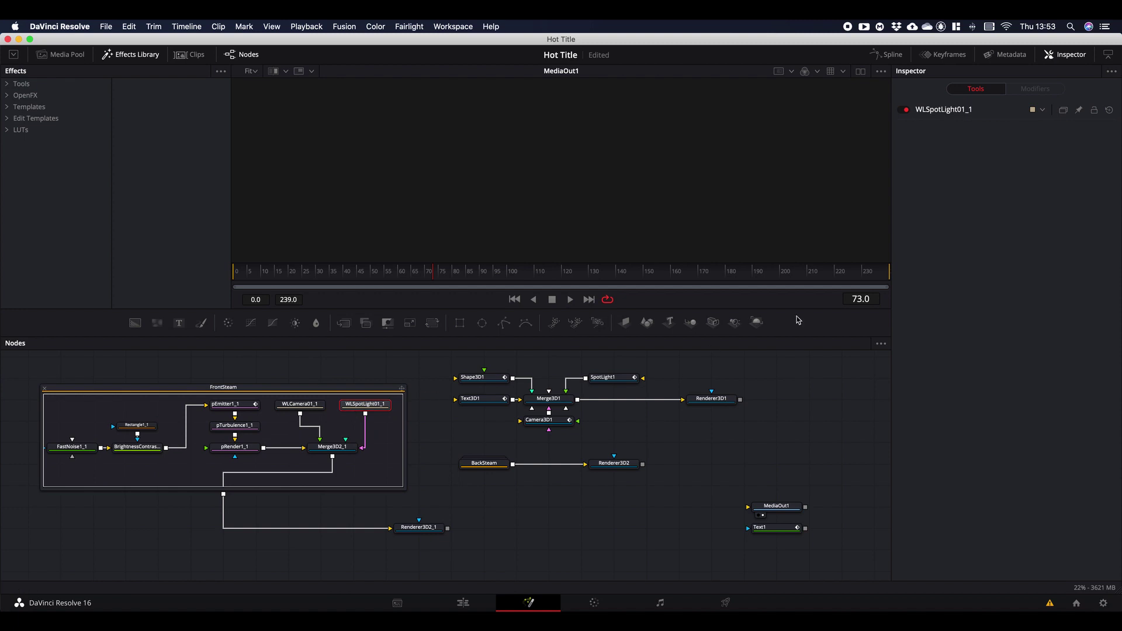
Step: Link WLCamera01_1's input to Camera3D1 and WLSpotLight01_1's input to SpotLight1 inside the FrontSteam group
{"action": "left_click", "coordinate": [315, 407]}
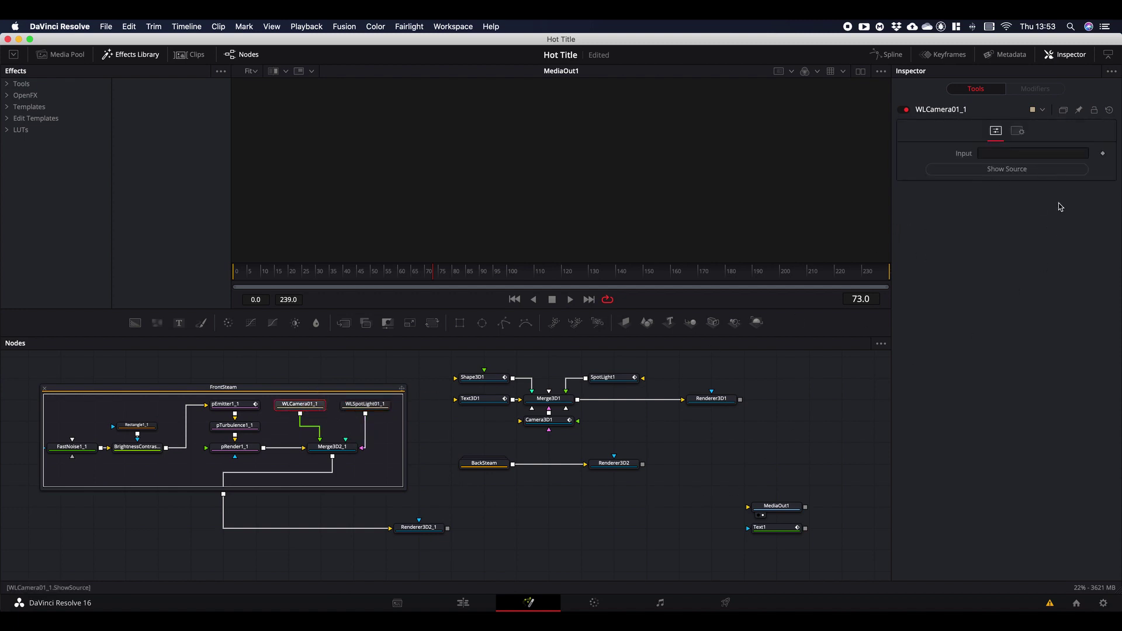
{"action": "left_click", "coordinate": [363, 409]}
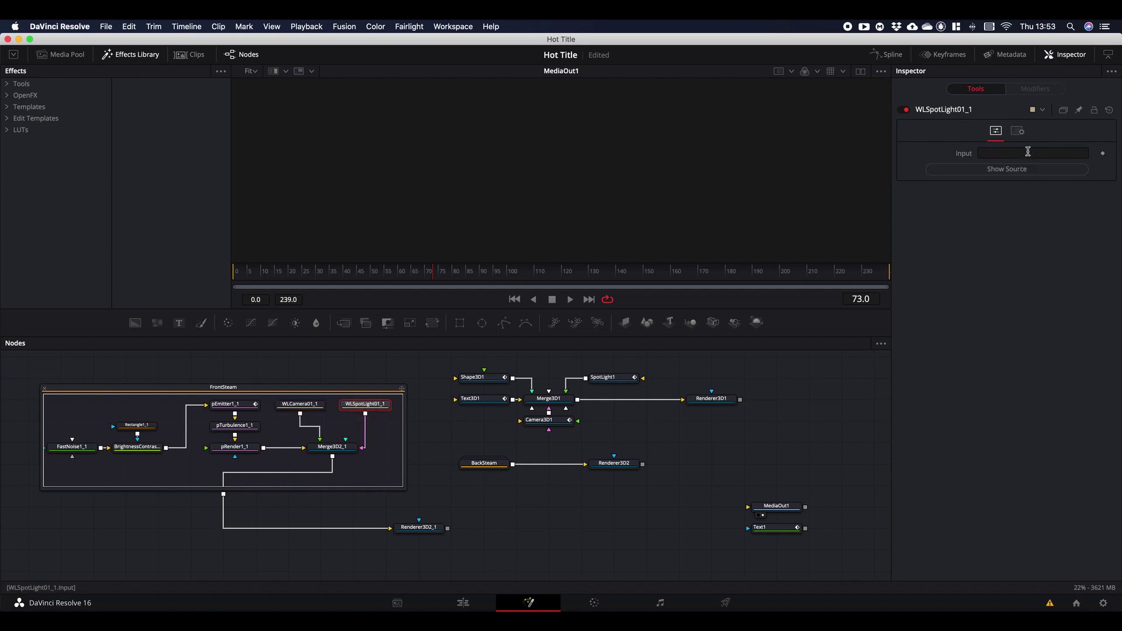
{"action": "left_click", "coordinate": [303, 407]}
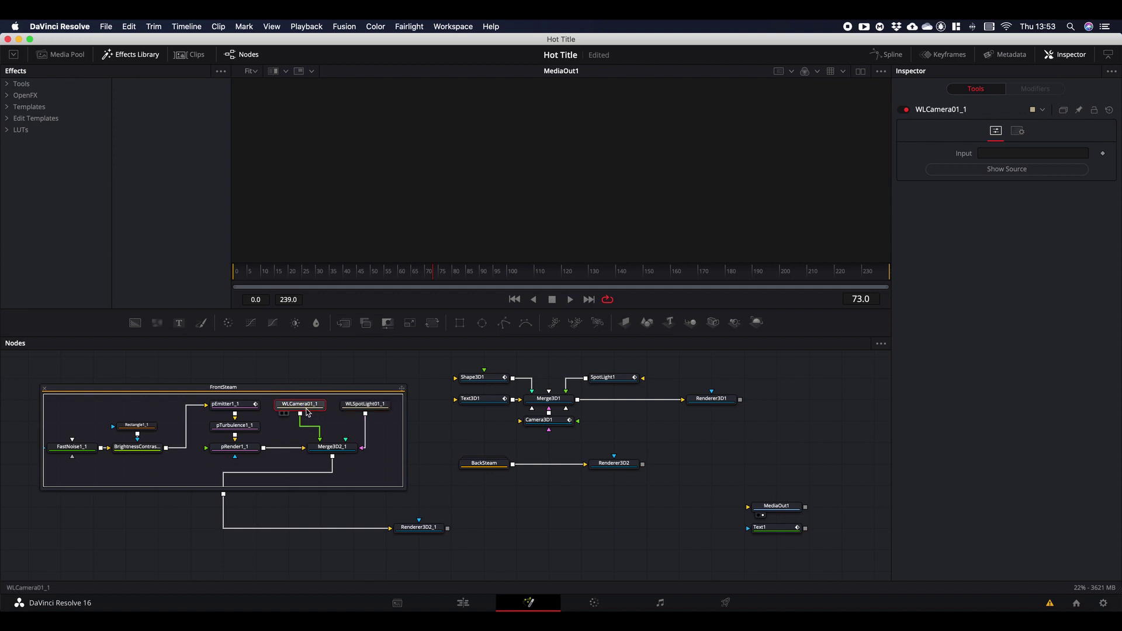
{"action": "left_click_drag", "start_coordinate": [540, 420], "coordinate": [1012, 154]}
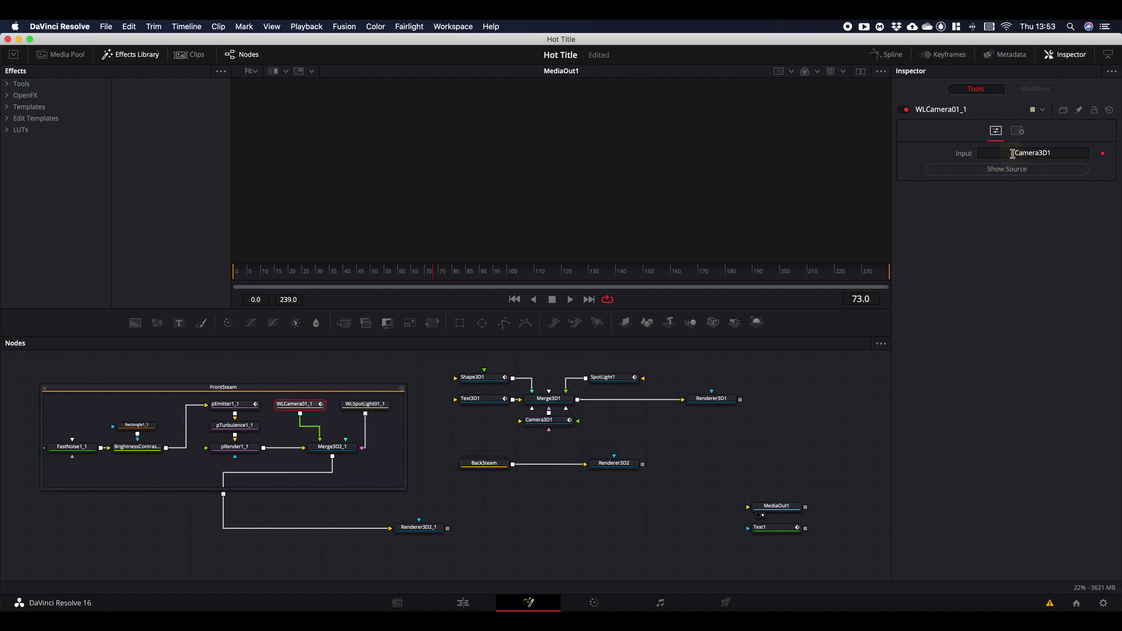
{"action": "left_click", "coordinate": [364, 404]}
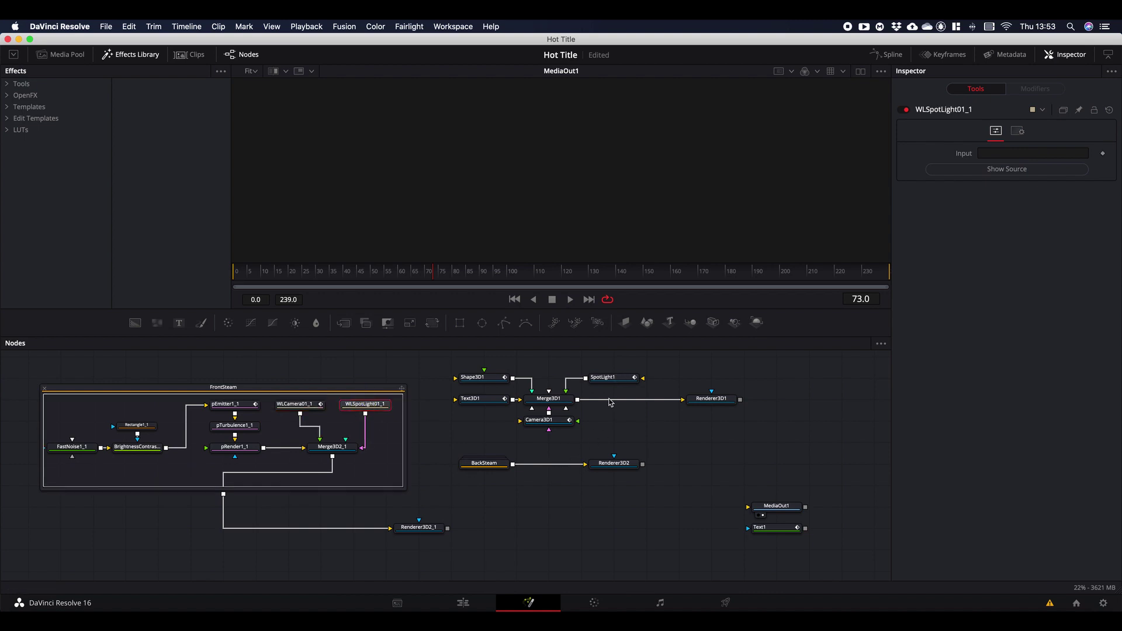
{"action": "left_click_drag", "start_coordinate": [608, 381], "coordinate": [1027, 154]}
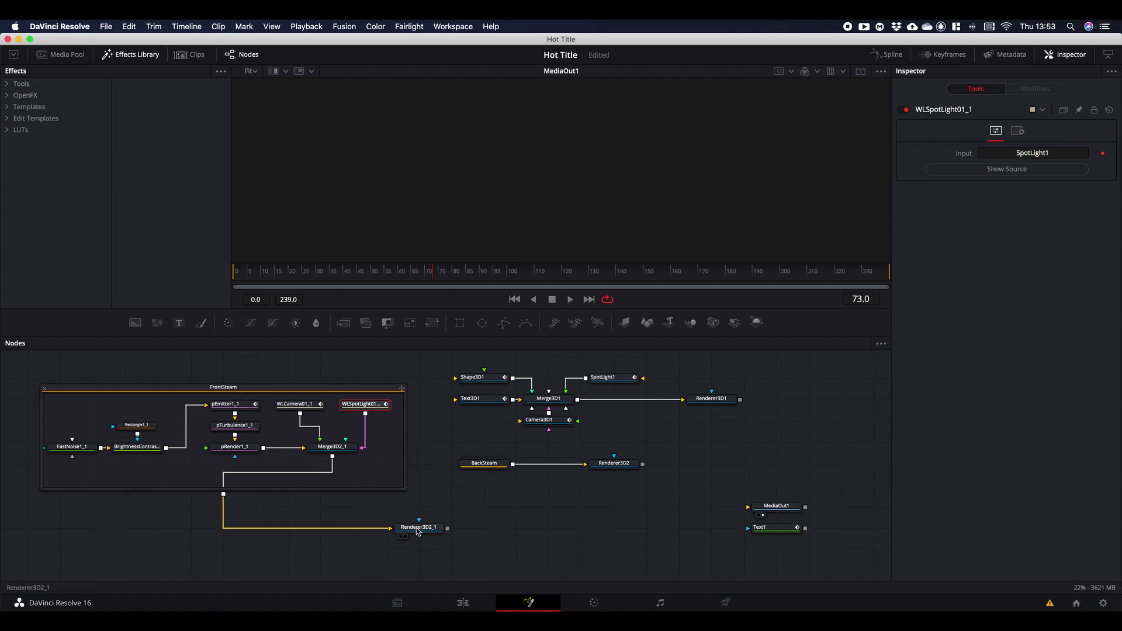
Step: Show Renderer3D2_1 in the viewer and play back the front steam
{"action": "left_click_drag", "start_coordinate": [419, 530], "coordinate": [646, 191]}
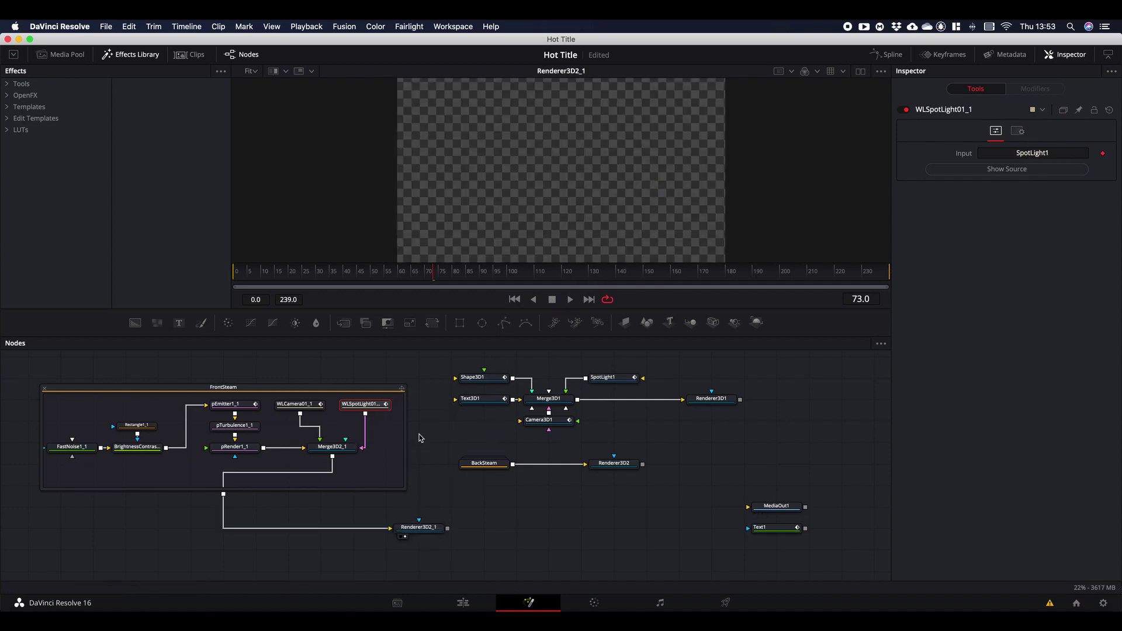
{"action": "key", "text": "space"}
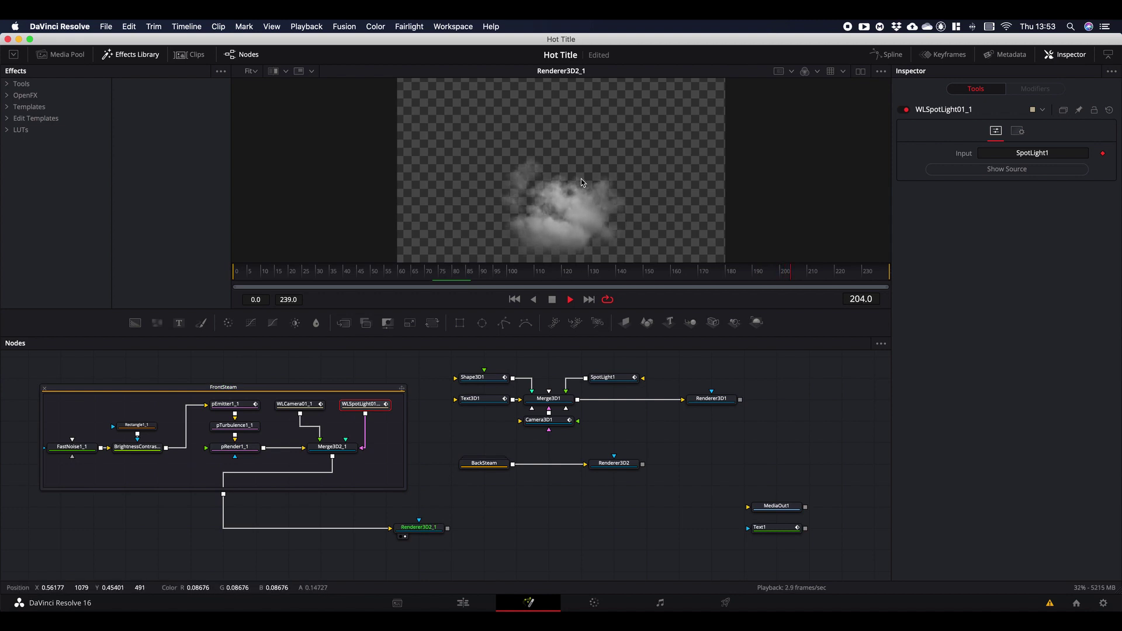
{"action": "key", "text": "space"}
Step: At frame 120, set pEmitter1_1's Number to 0.5 and Number Variance to 0.25, and set its Lifespan to 50
{"action": "left_click", "coordinate": [228, 408]}
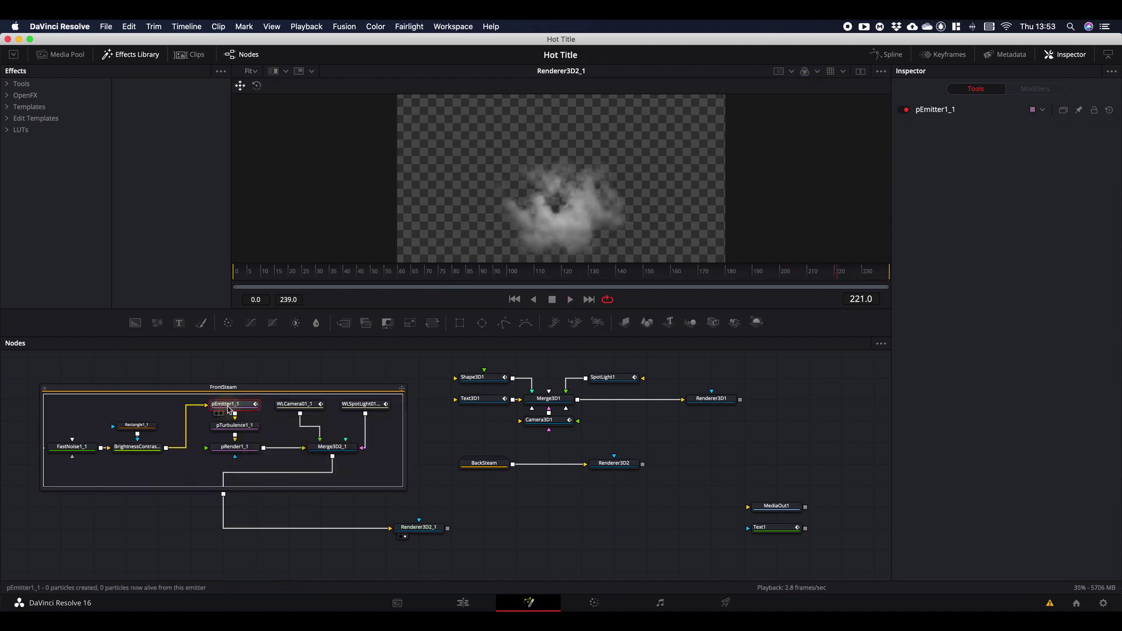
{"action": "left_click", "coordinate": [228, 408]}
{"action": "left_click_drag", "start_coordinate": [358, 271], "coordinate": [562, 298]}
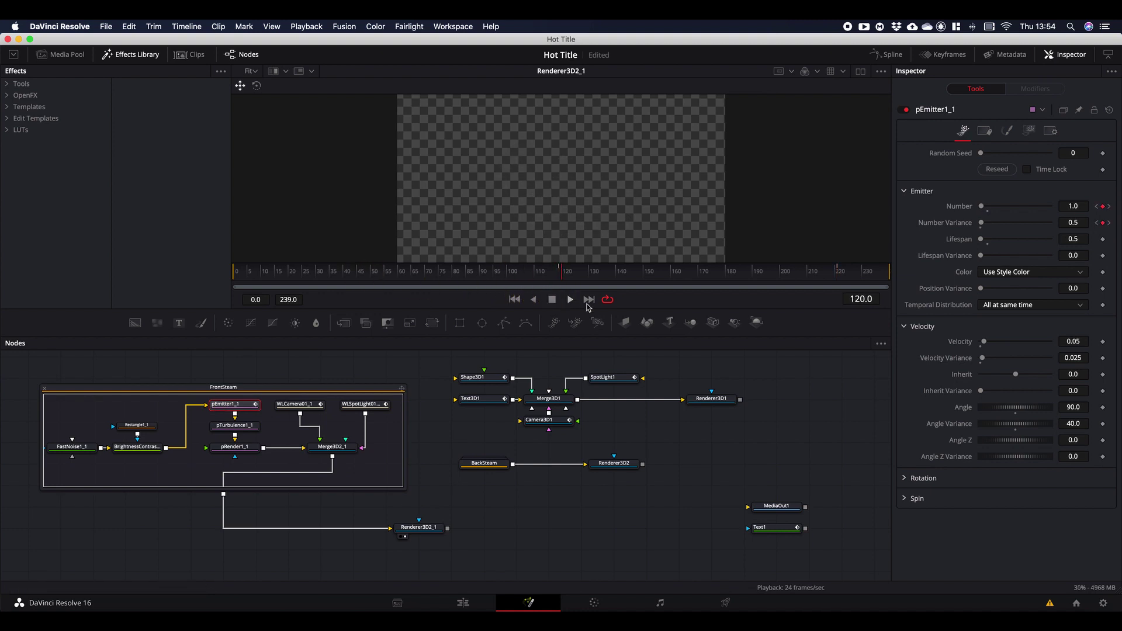
{"action": "left_click", "coordinate": [1075, 207]}
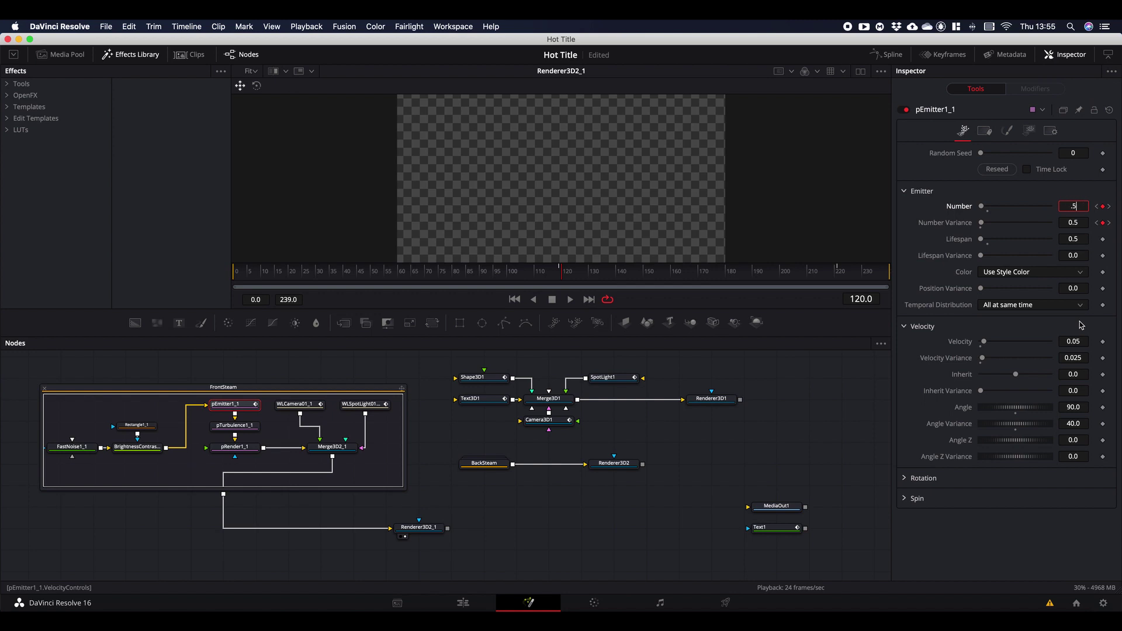
{"action": "key", "text": "Tab"}
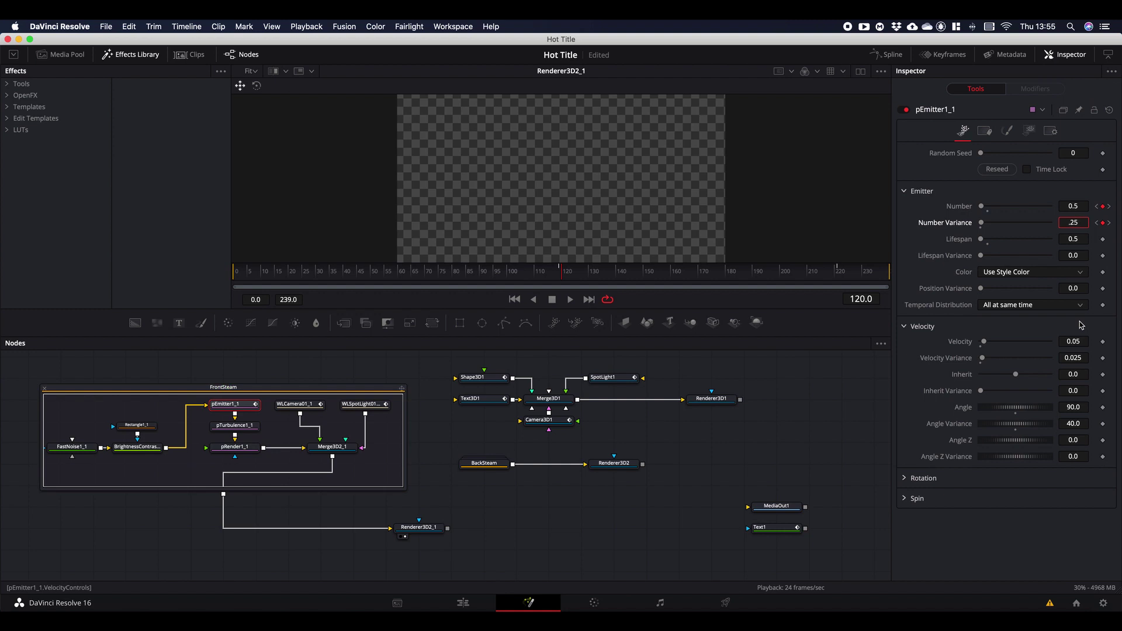
{"action": "key", "text": "Tab"}
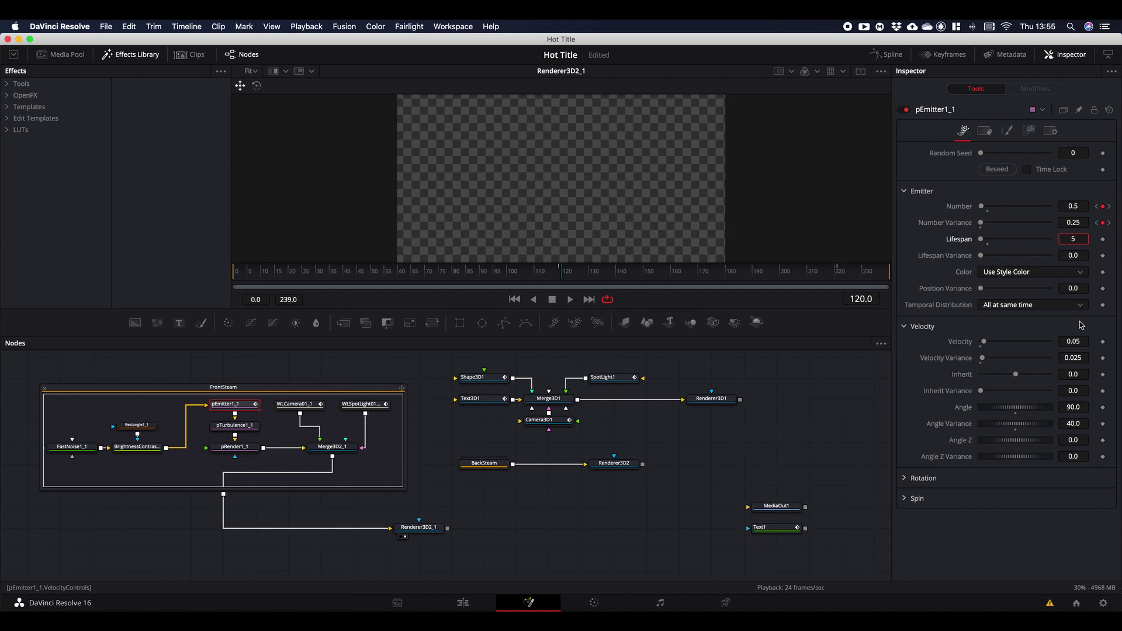
{"action": "key", "text": "Tab"}
{"action": "key", "text": "Tab"}
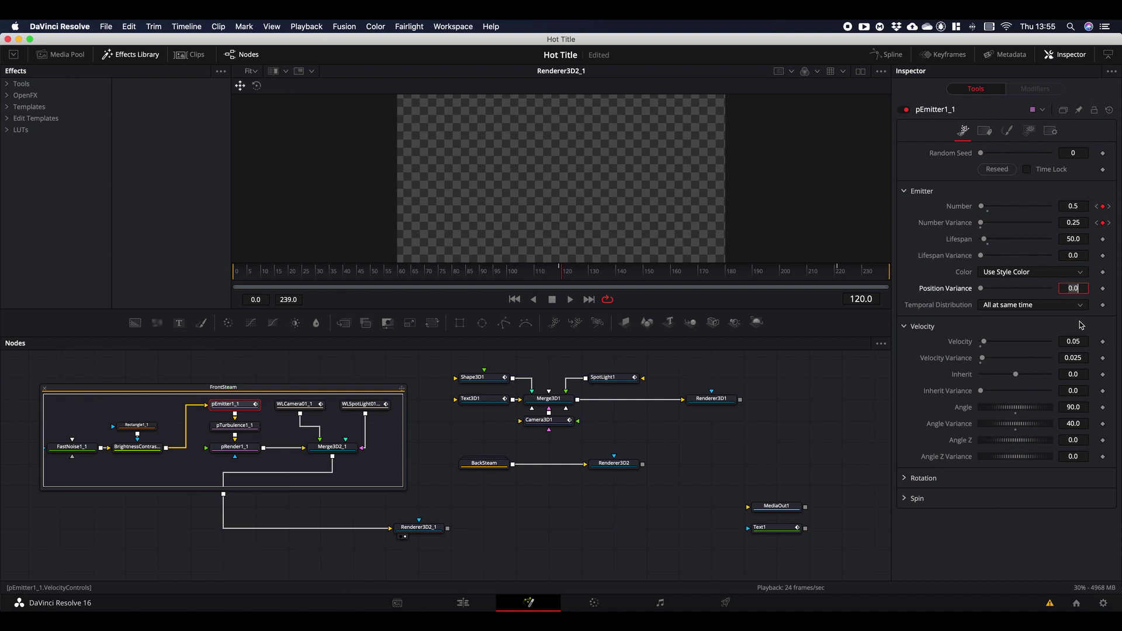
{"action": "key", "text": "Tab"}
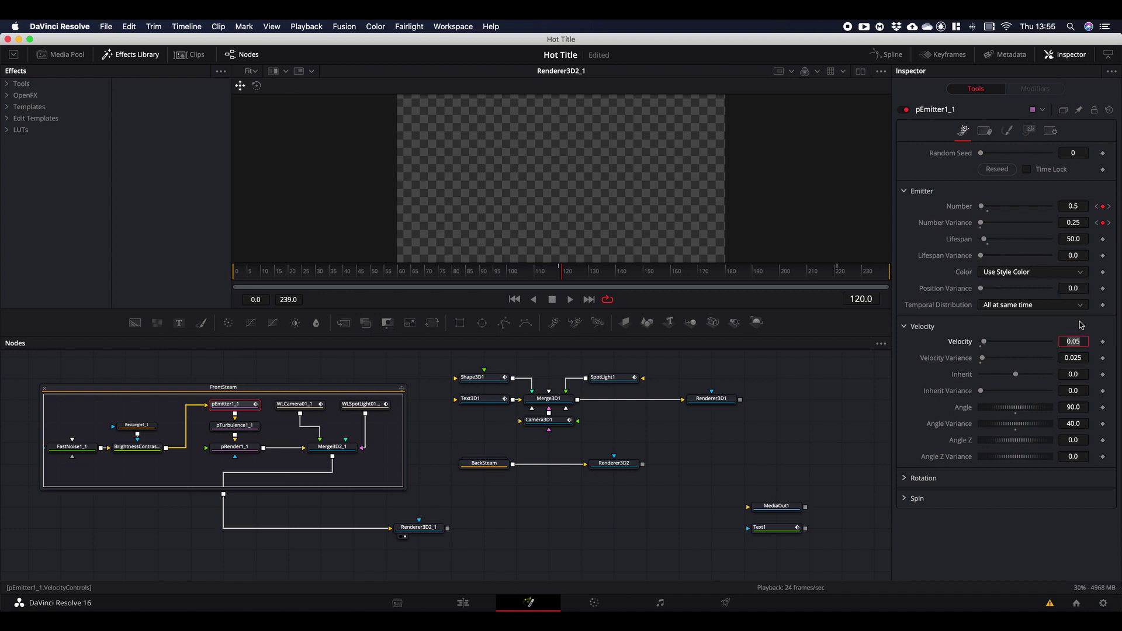
{"action": "key", "text": "Return"}
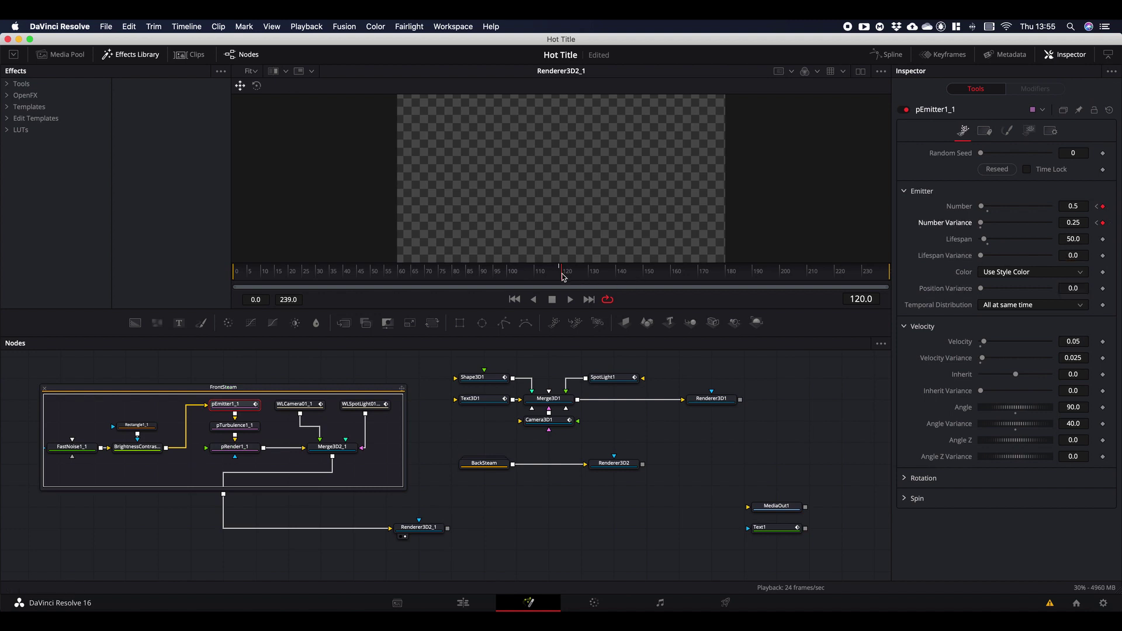
Step: Preview the thinner front steam, reseed pEmitter1_1's Random Seed to 15959, and replay the result
{"action": "left_click_drag", "start_coordinate": [563, 273], "coordinate": [498, 271]}
{"action": "left_click", "coordinate": [771, 393]}
{"action": "key", "text": "space"}
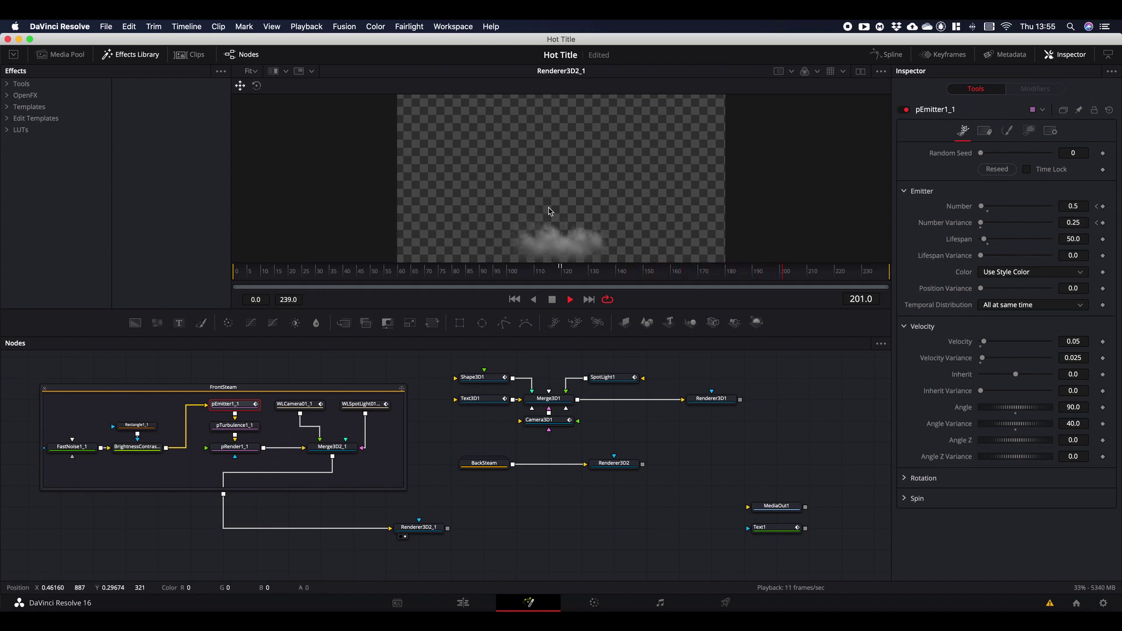
{"action": "key", "text": "space"}
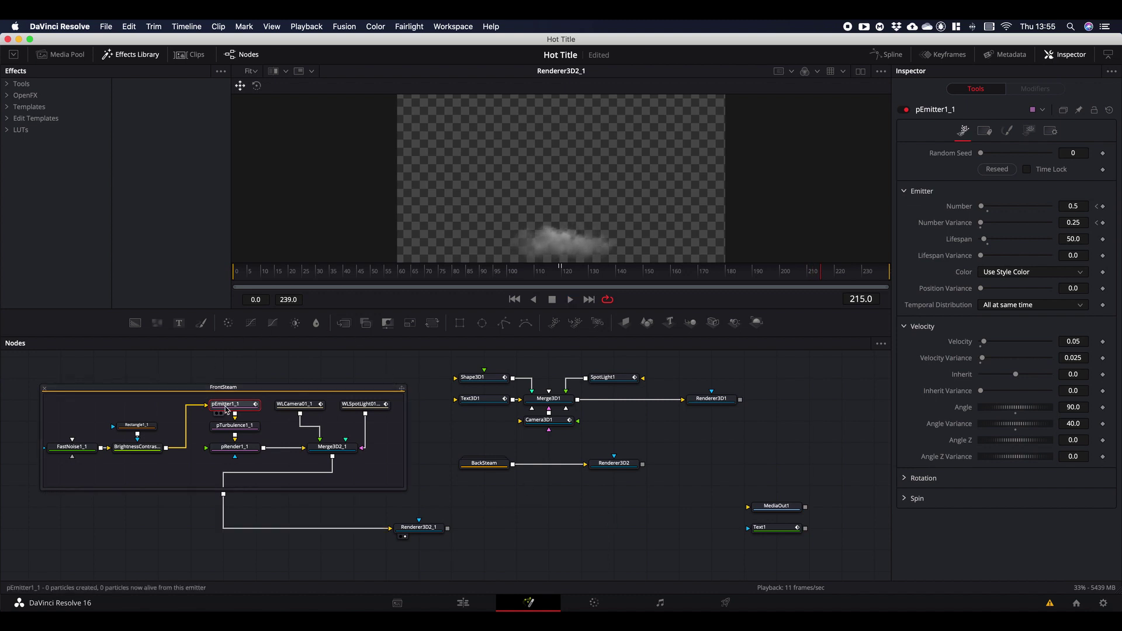
{"action": "left_click", "coordinate": [996, 169]}
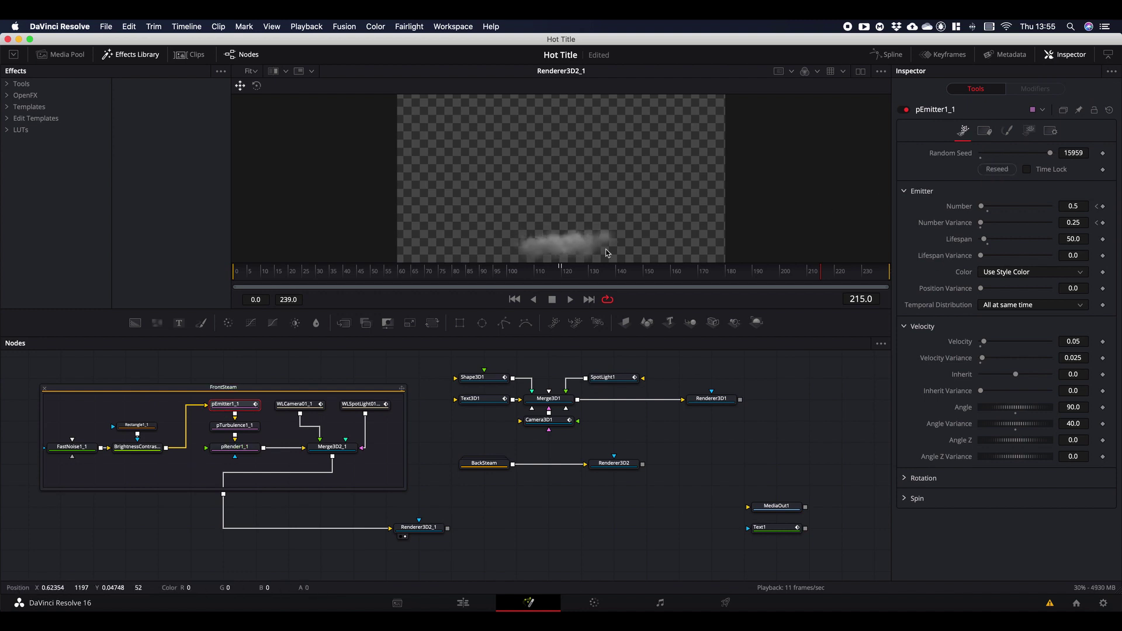
{"action": "key", "text": "space"}
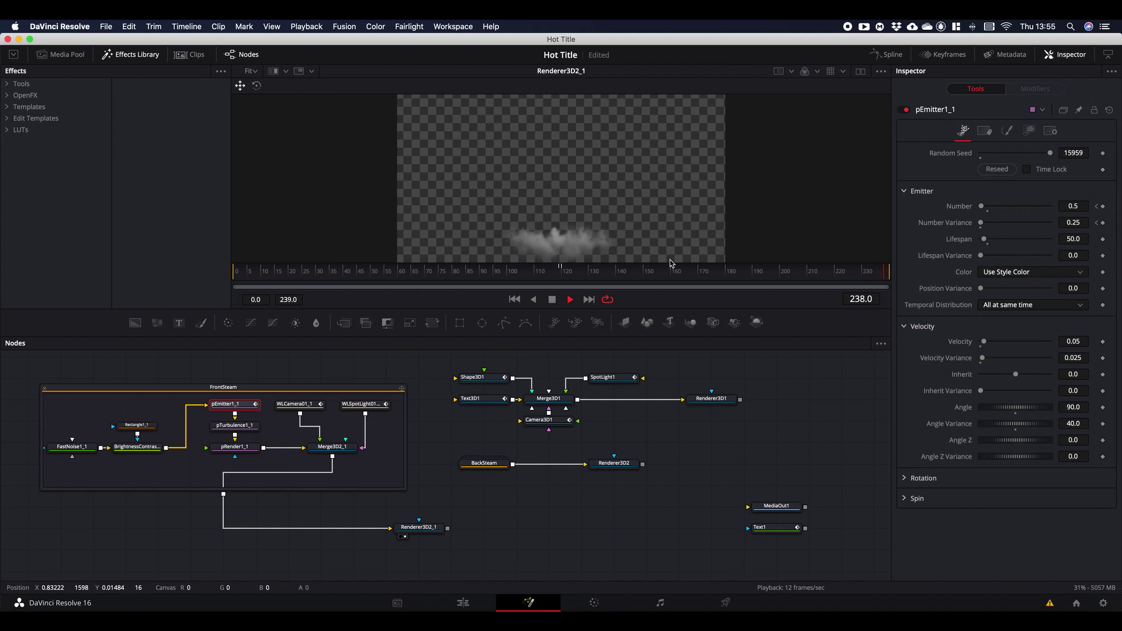
{"action": "key", "text": "space"}
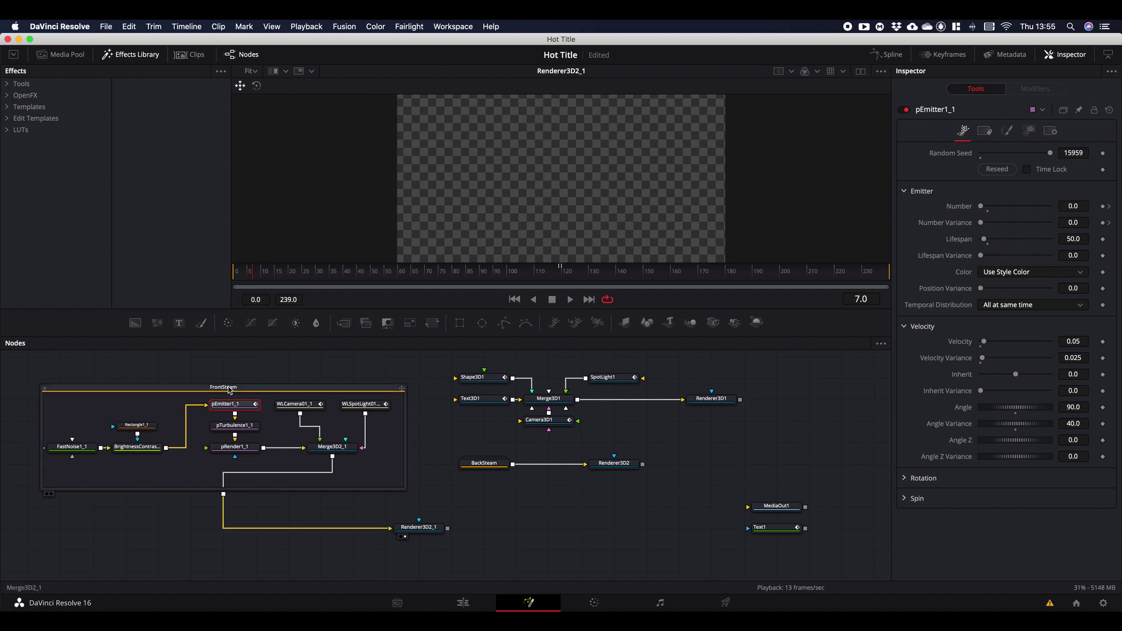
Step: Ungroup FrontSteam and reroute pRender1_1's output from Merge3D2_1 into Merge3D1
{"action": "left_click", "coordinate": [238, 386]}
{"action": "right_click", "coordinate": [231, 384]}
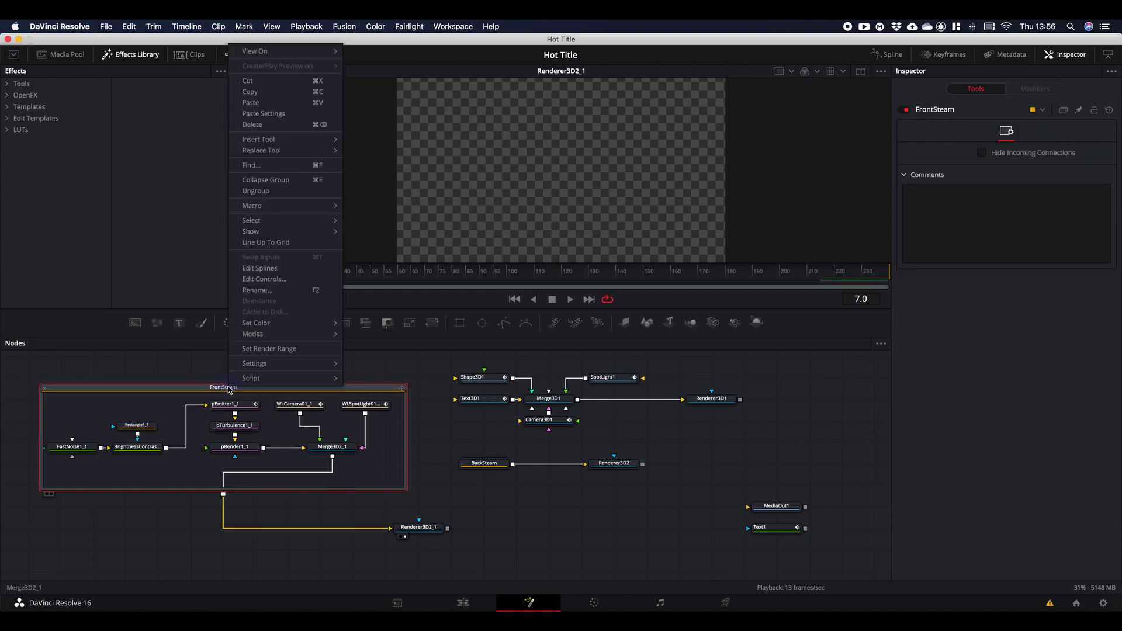
{"action": "left_click", "coordinate": [256, 190]}
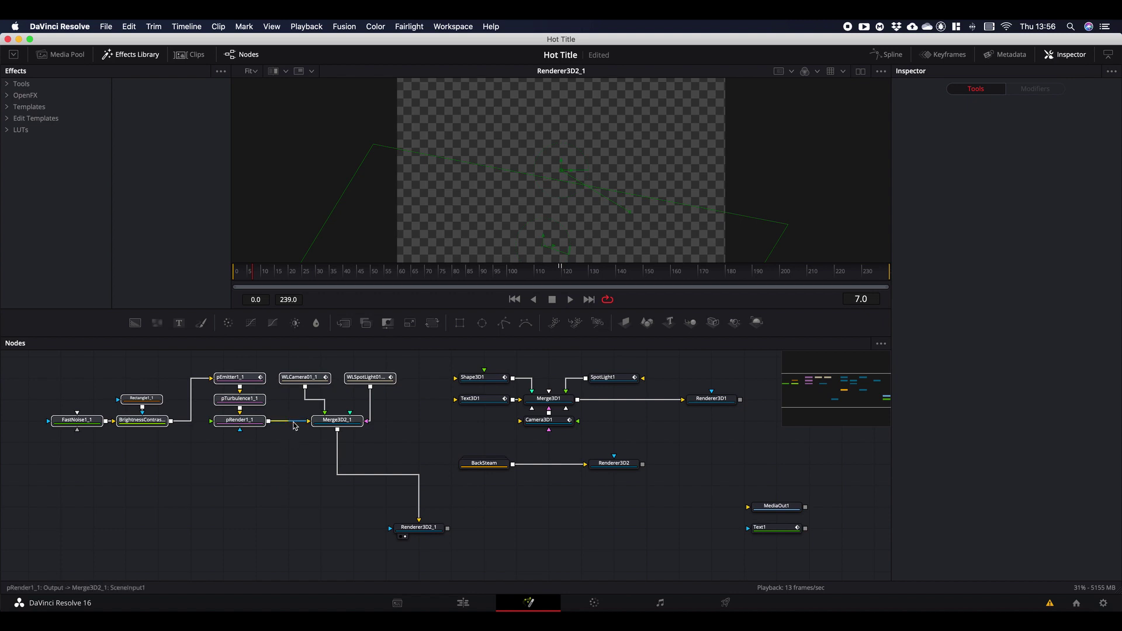
{"action": "left_click_drag", "start_coordinate": [294, 426], "coordinate": [550, 398]}
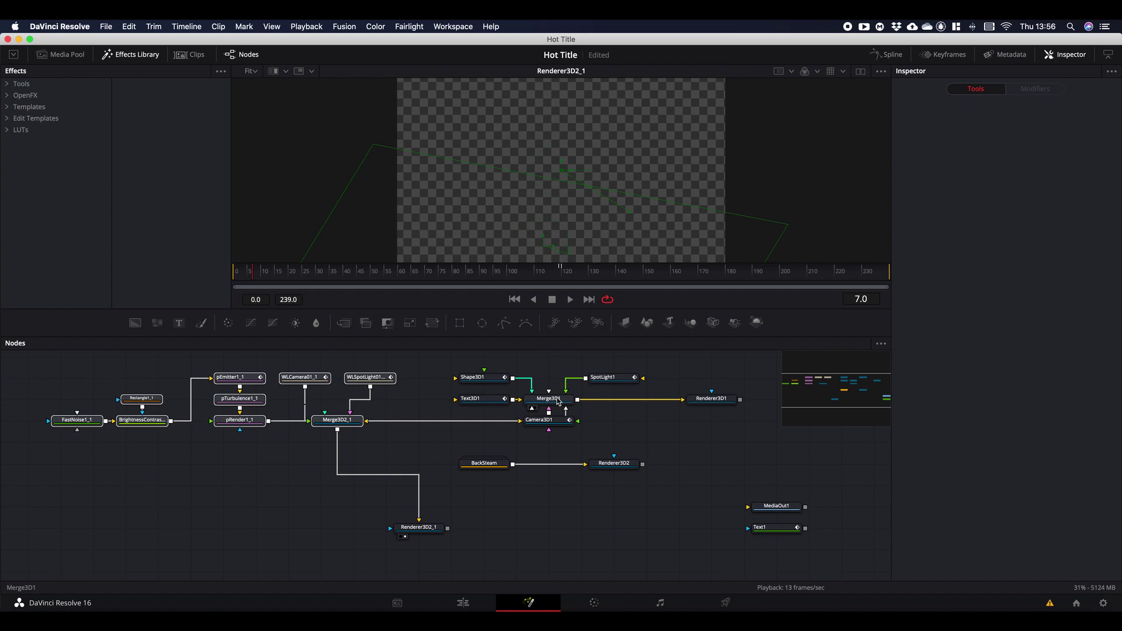
Step: View the Merge3D1 scene side-on and move pEmitter1_1's cube region in front of the text with a Z Offset of 0.208177
{"action": "key", "text": "1"}
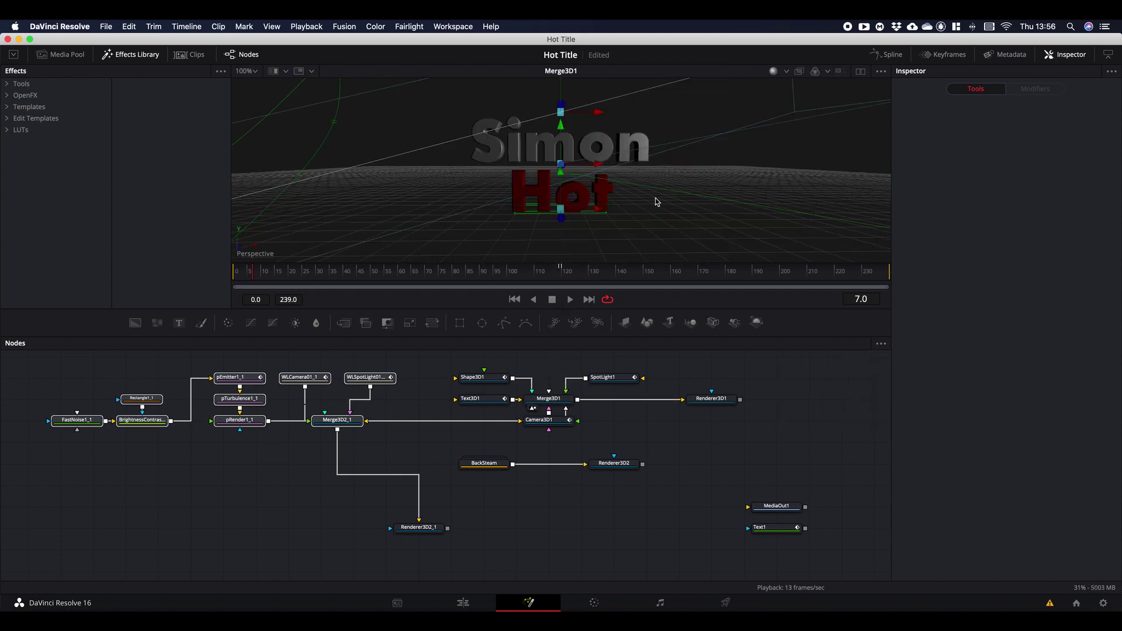
{"action": "key", "text": "alt"}
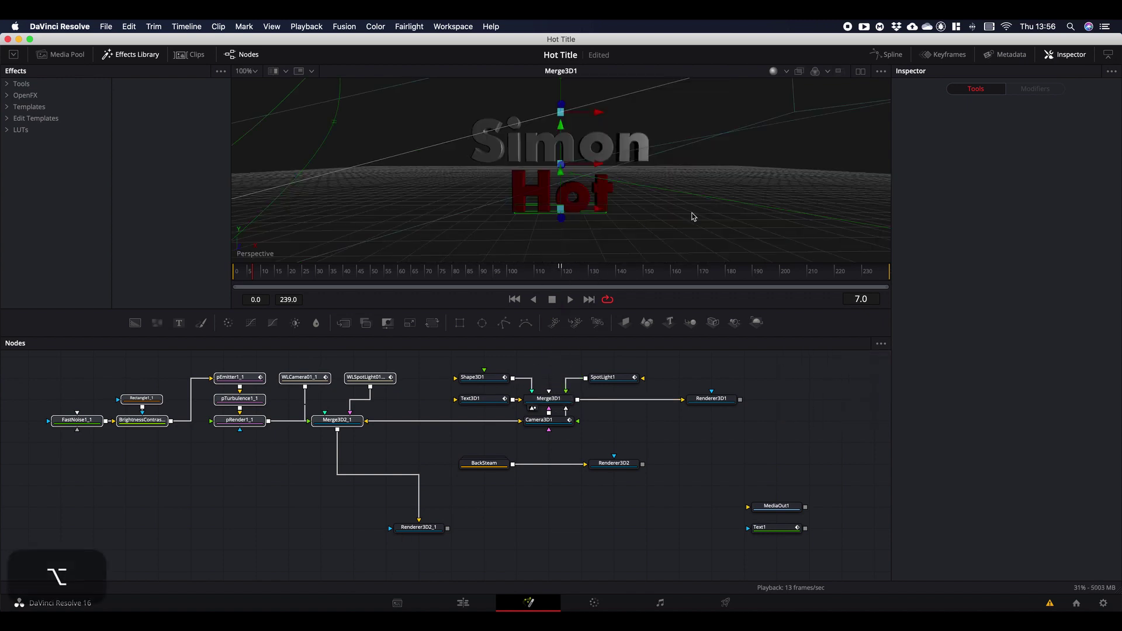
{"action": "left_click_drag", "start_coordinate": [692, 216], "coordinate": [569, 208]}
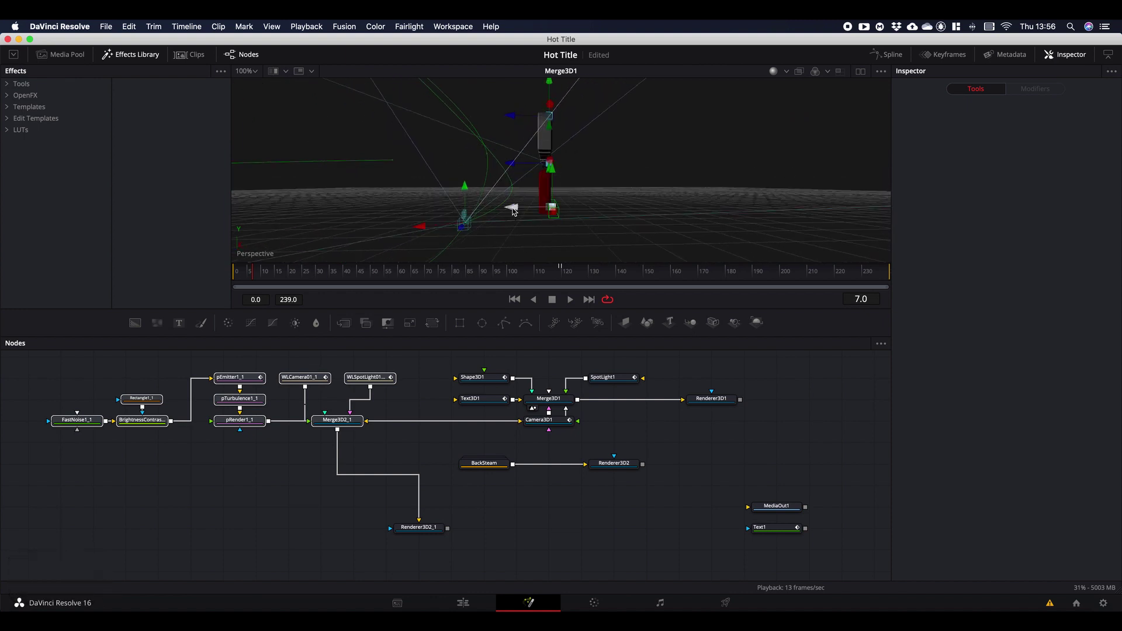
{"action": "mouse_move", "coordinate": [524, 233]}
{"action": "left_mouse_down"}
{"action": "mouse_move", "coordinate": [566, 247]}
{"action": "mouse_move", "coordinate": [545, 253]}
{"action": "mouse_move", "coordinate": [521, 235]}
{"action": "left_mouse_up"}
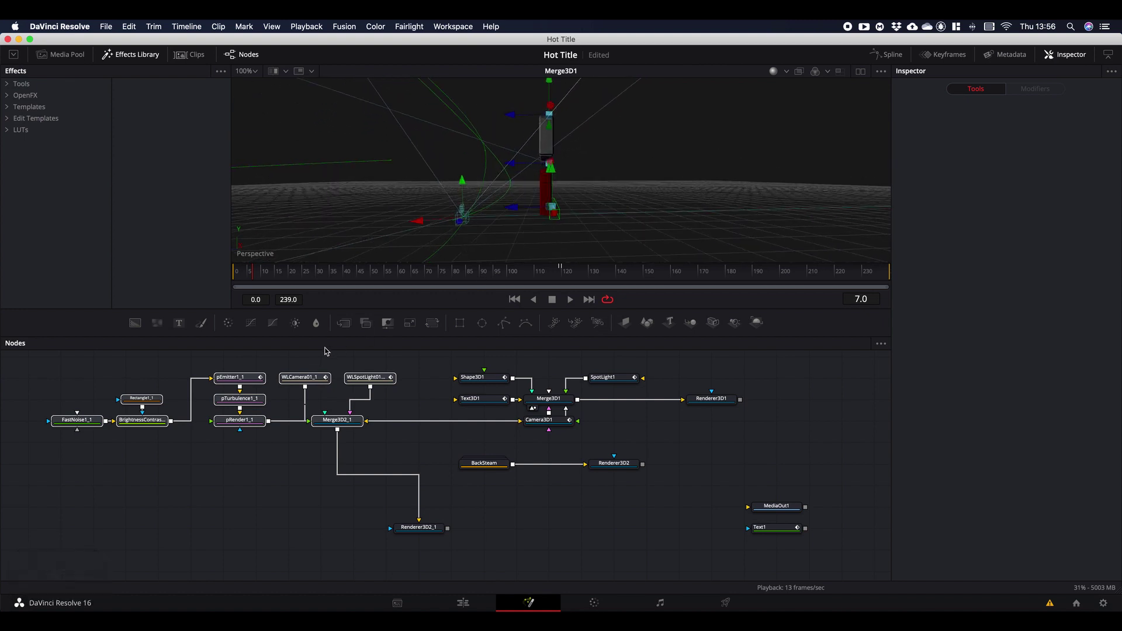
{"action": "left_click", "coordinate": [254, 377]}
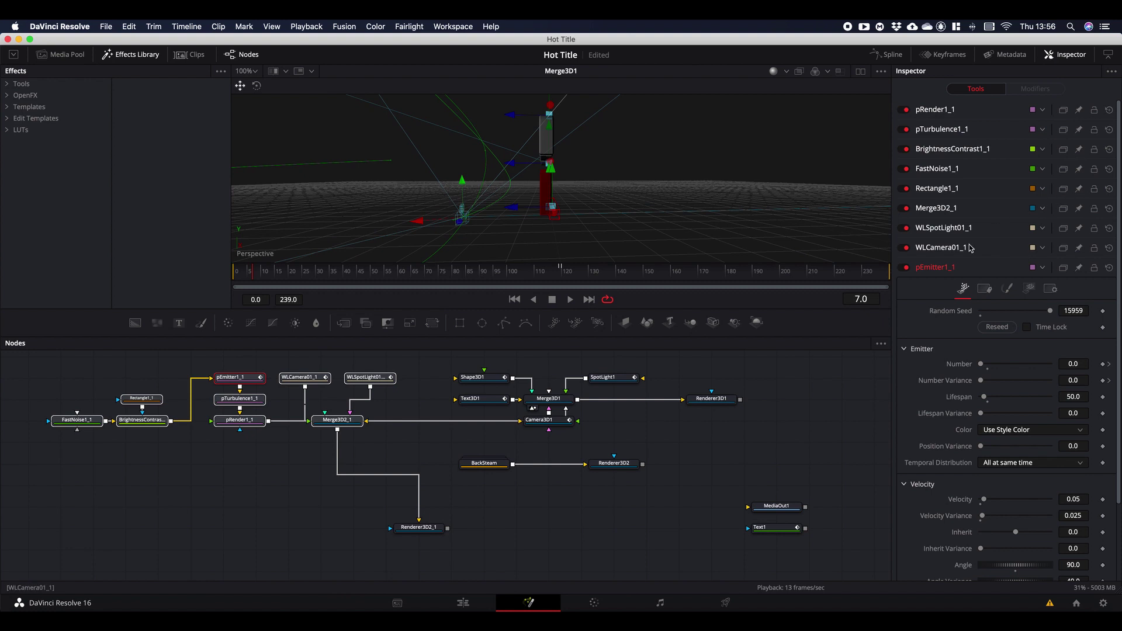
{"action": "left_click", "coordinate": [770, 412]}
{"action": "left_click", "coordinate": [243, 376]}
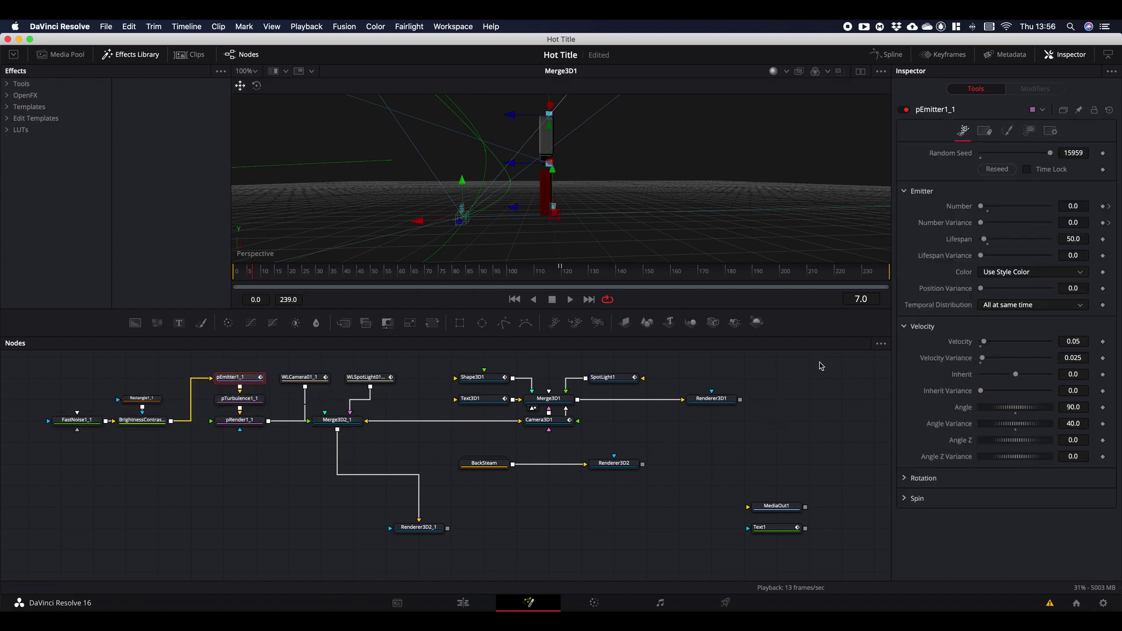
{"action": "left_click", "coordinate": [1027, 134]}
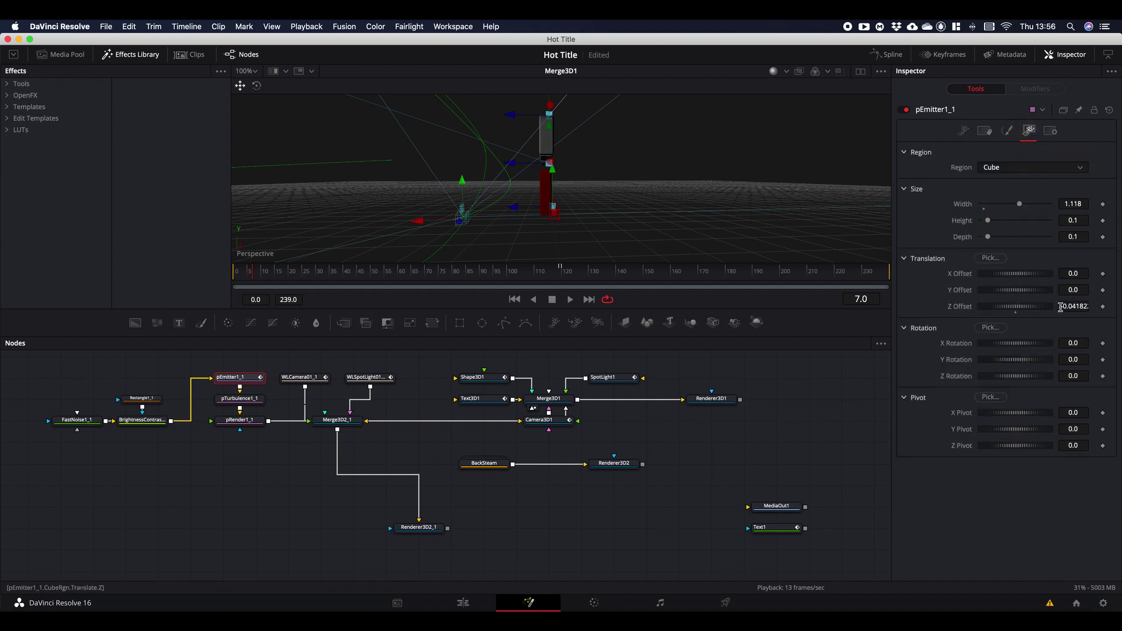
{"action": "left_click_drag", "start_coordinate": [1077, 306], "coordinate": [1089, 307]}
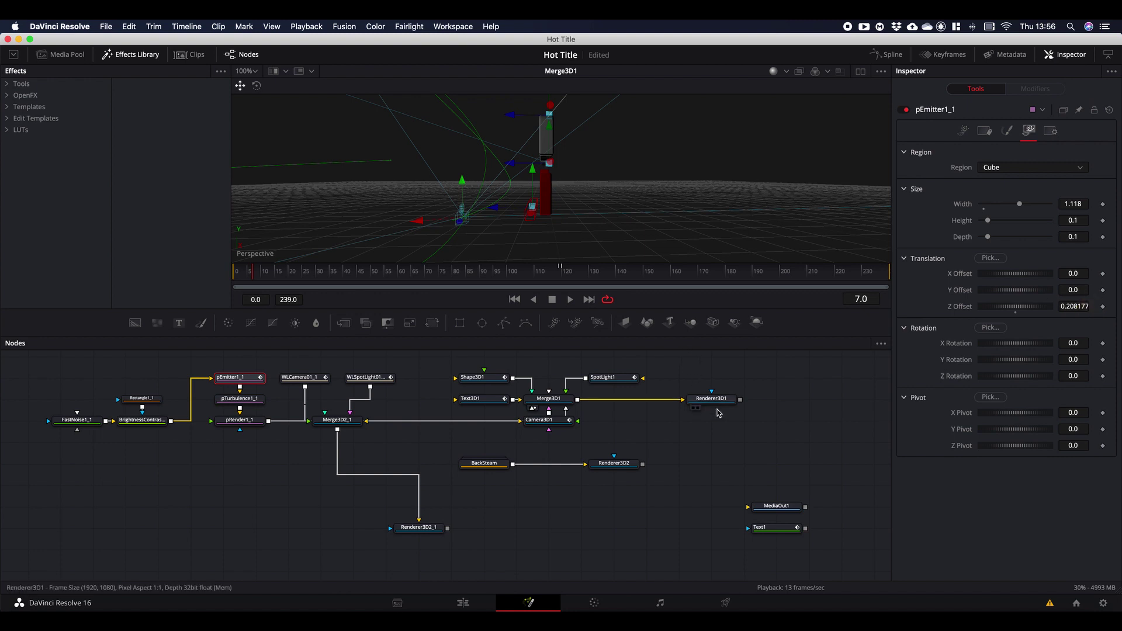
Step: Show Renderer3D1 in the viewer and play back the title with the front steam
{"action": "left_click_drag", "start_coordinate": [712, 404], "coordinate": [713, 209]}
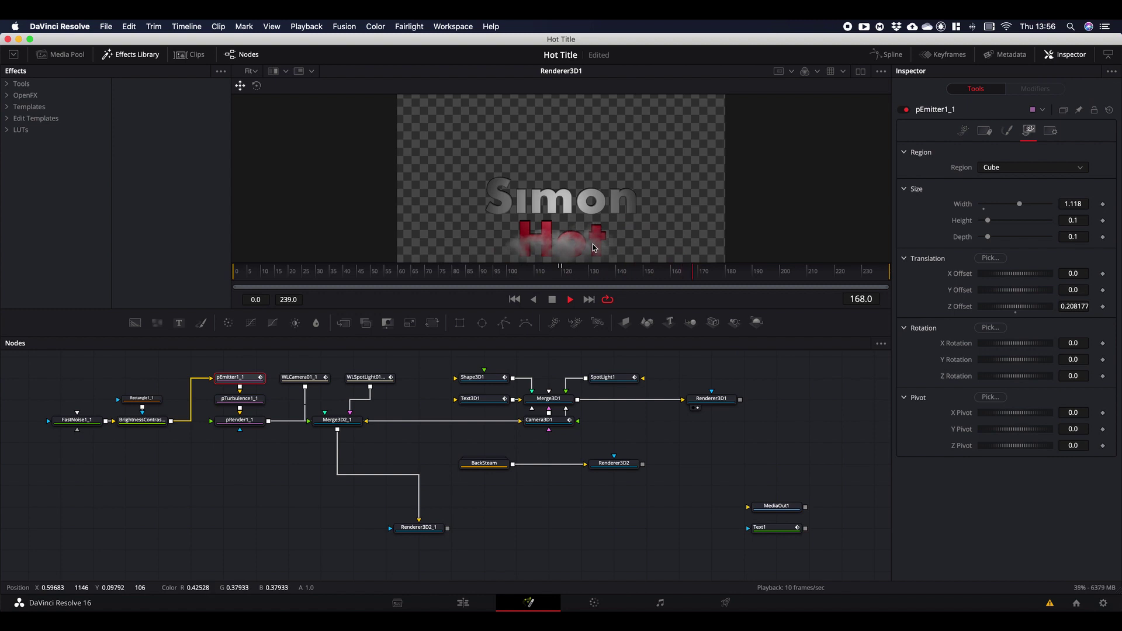
{"action": "key", "text": "space"}
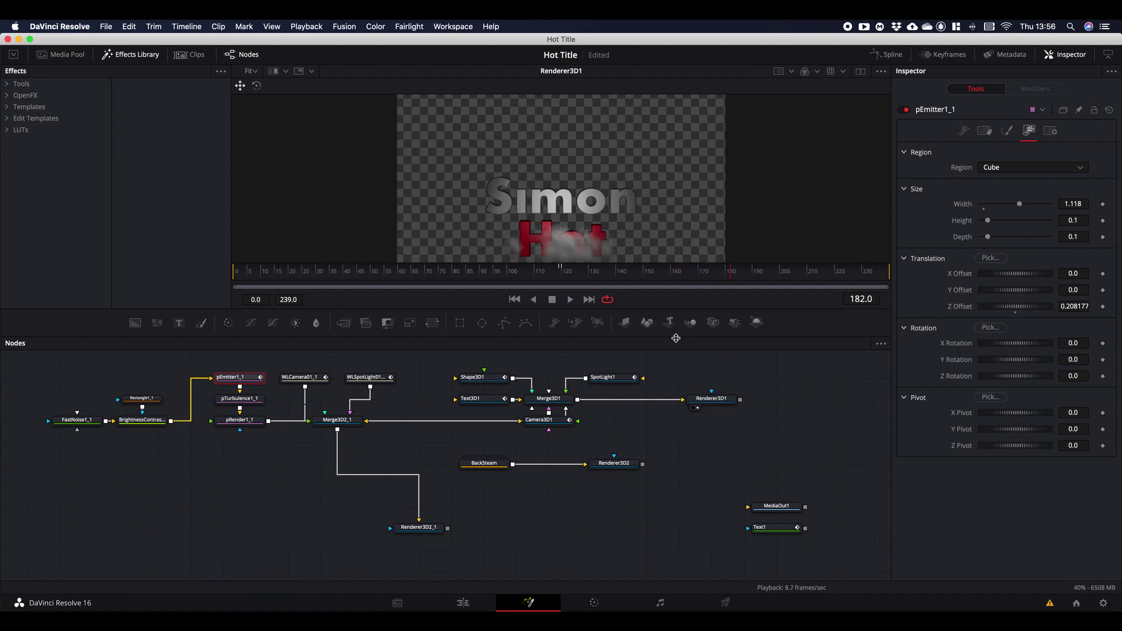
{"action": "key", "text": "space"}
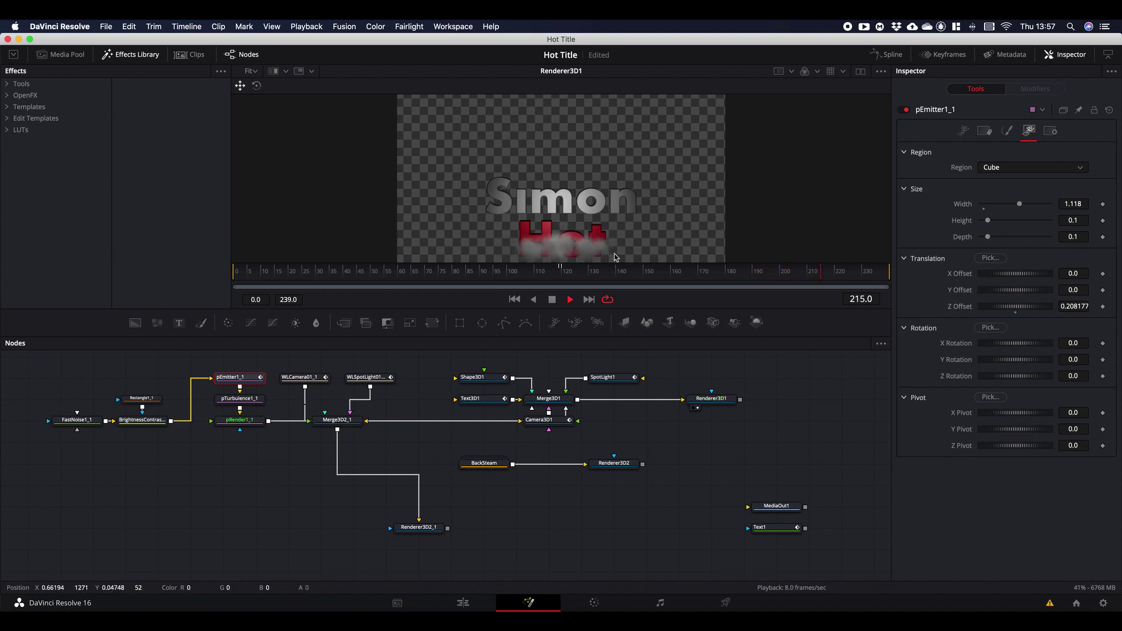
Step: Stop playback, reconnect pRender1_1 from Merge3D1 back to Merge3D2_1, and place Renderer3D2_1 in line after Merge3D2_1
{"action": "key", "text": "space"}
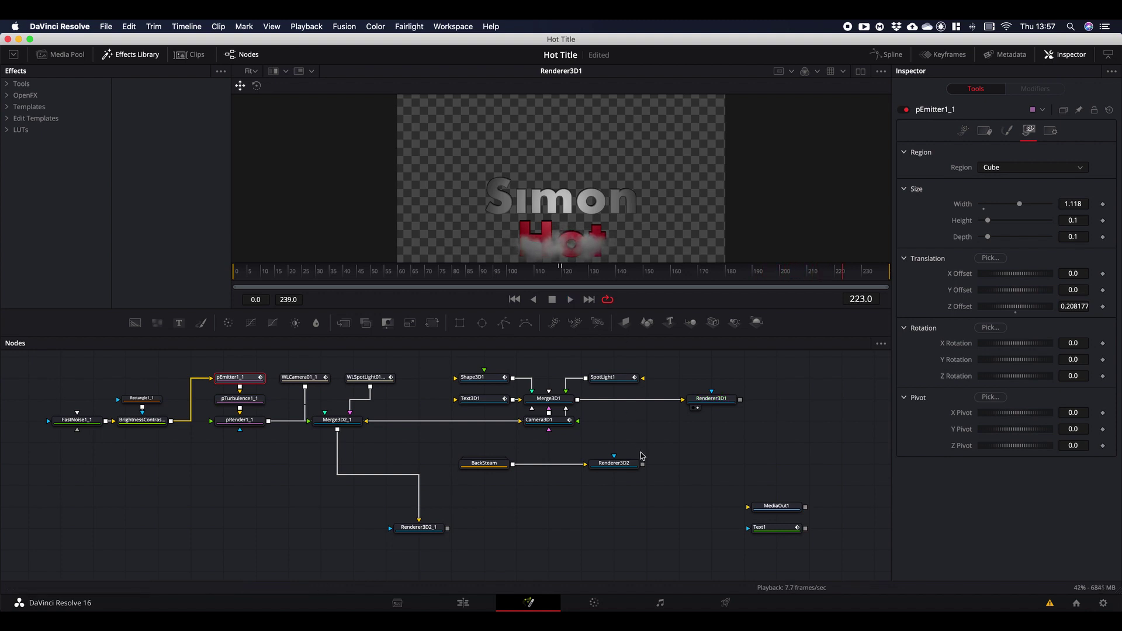
{"action": "left_click", "coordinate": [498, 425]}
{"action": "key", "text": "Delete"}
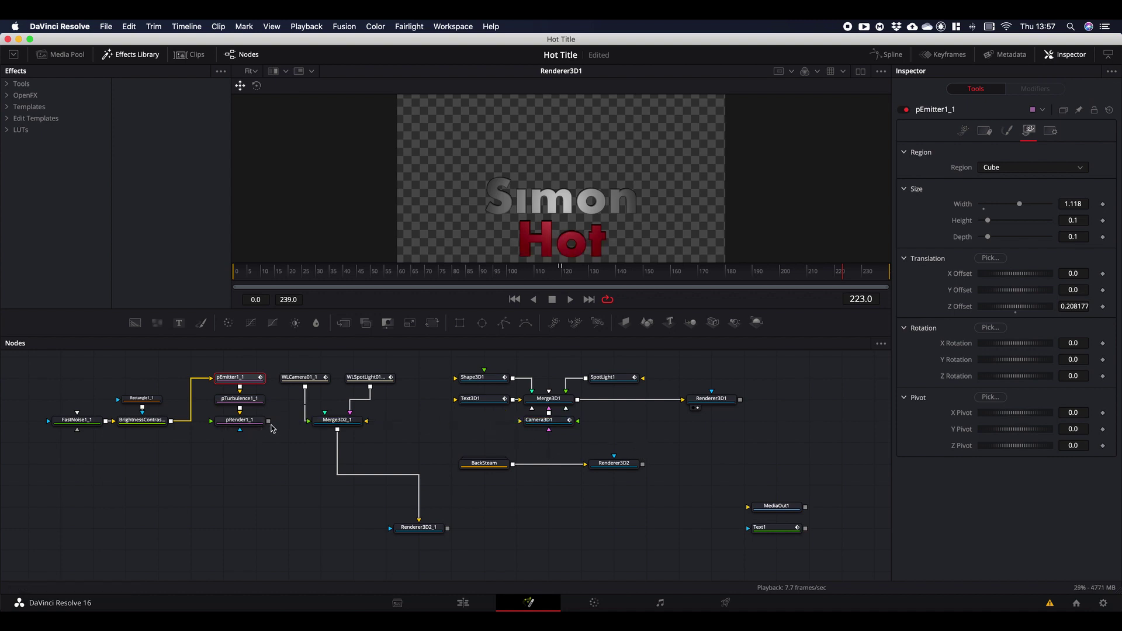
{"action": "left_click_drag", "start_coordinate": [269, 421], "coordinate": [335, 426]}
{"action": "left_click_drag", "start_coordinate": [418, 527], "coordinate": [440, 431]}
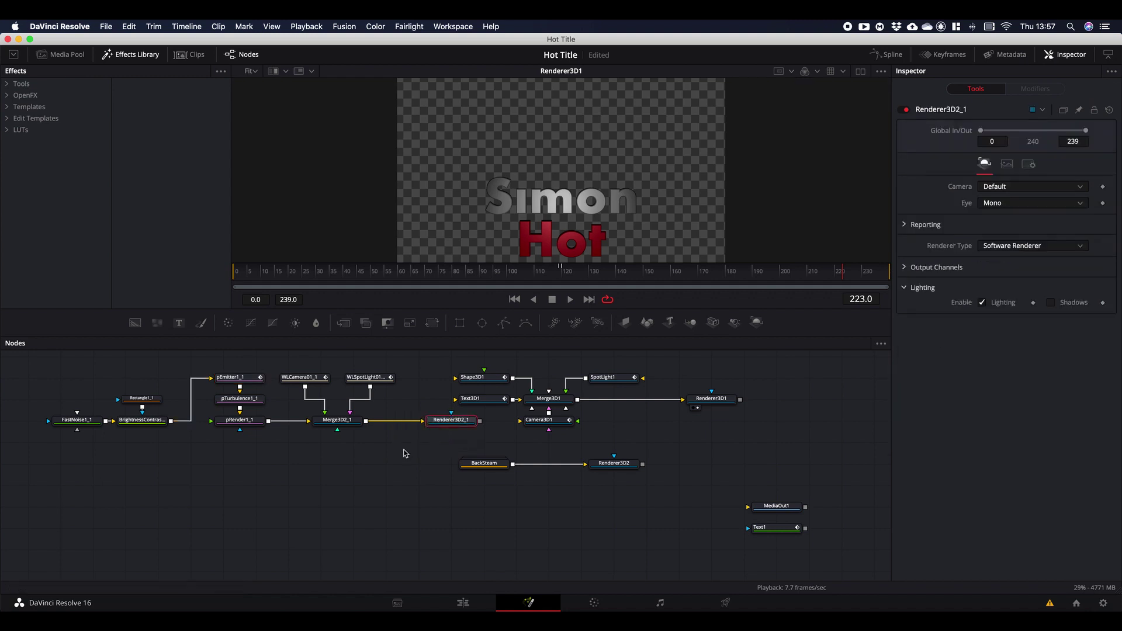
Step: Group the front steam nodes from FastNoise1_1 through Merge3D2_1, leaving out the renderer, and rename the group FrontSteam
{"action": "scroll", "coordinate": [391, 463], "scroll_direction": "up", "scroll_amount": 1}
{"action": "scroll", "coordinate": [390, 462], "scroll_direction": "up", "scroll_amount": 4}
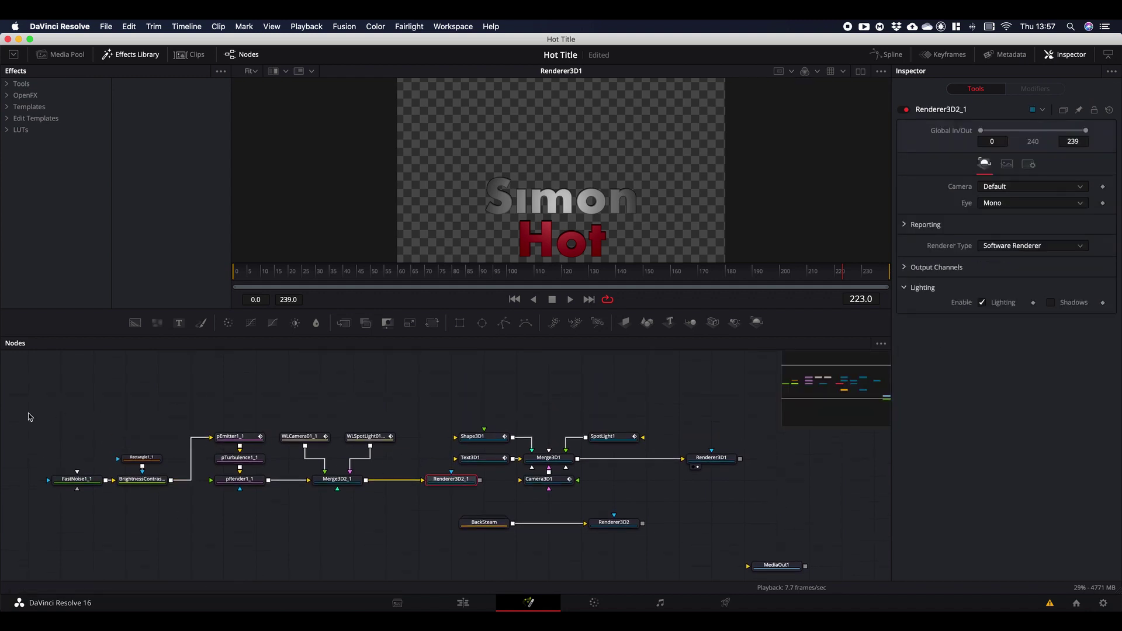
{"action": "left_click_drag", "start_coordinate": [20, 419], "coordinate": [380, 504]}
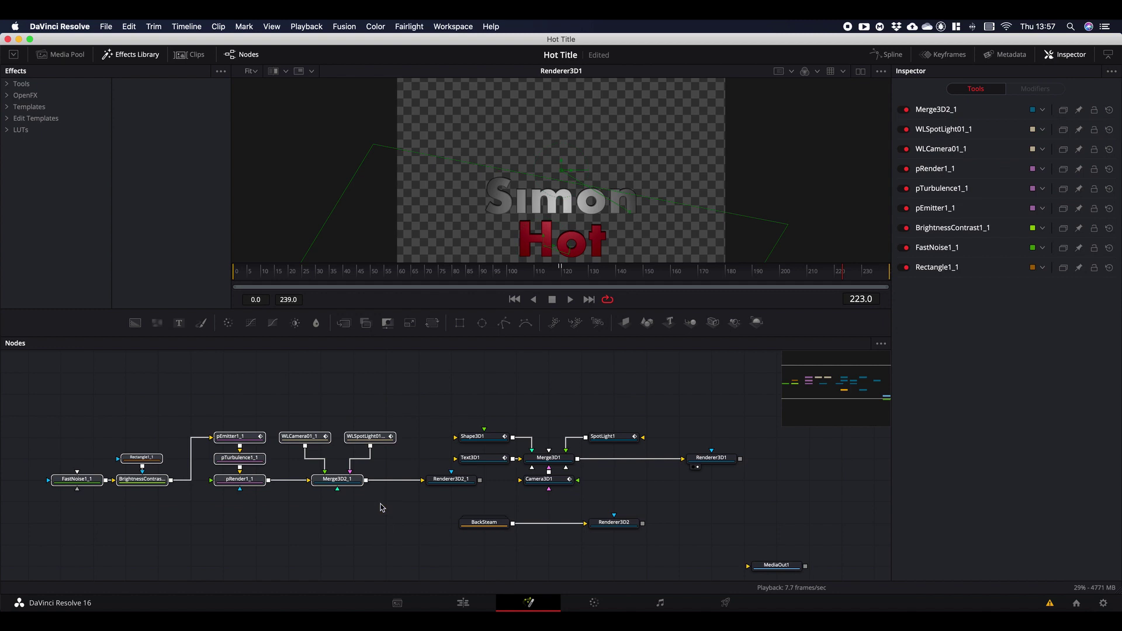
{"action": "key", "text": "super+g"}
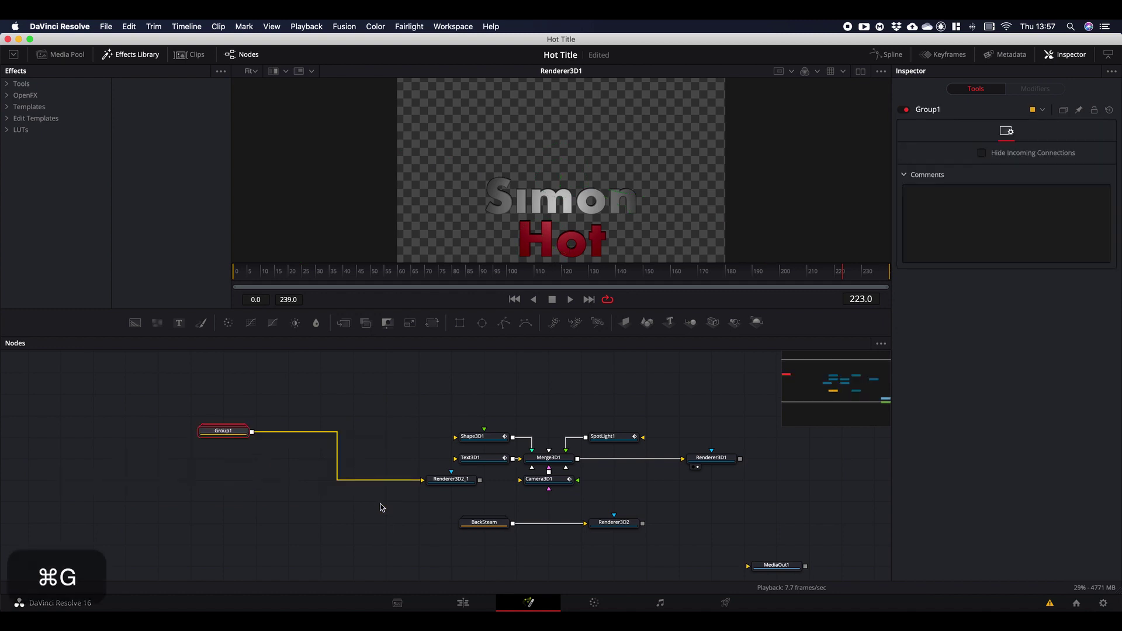
{"action": "left_click", "coordinate": [280, 399]}
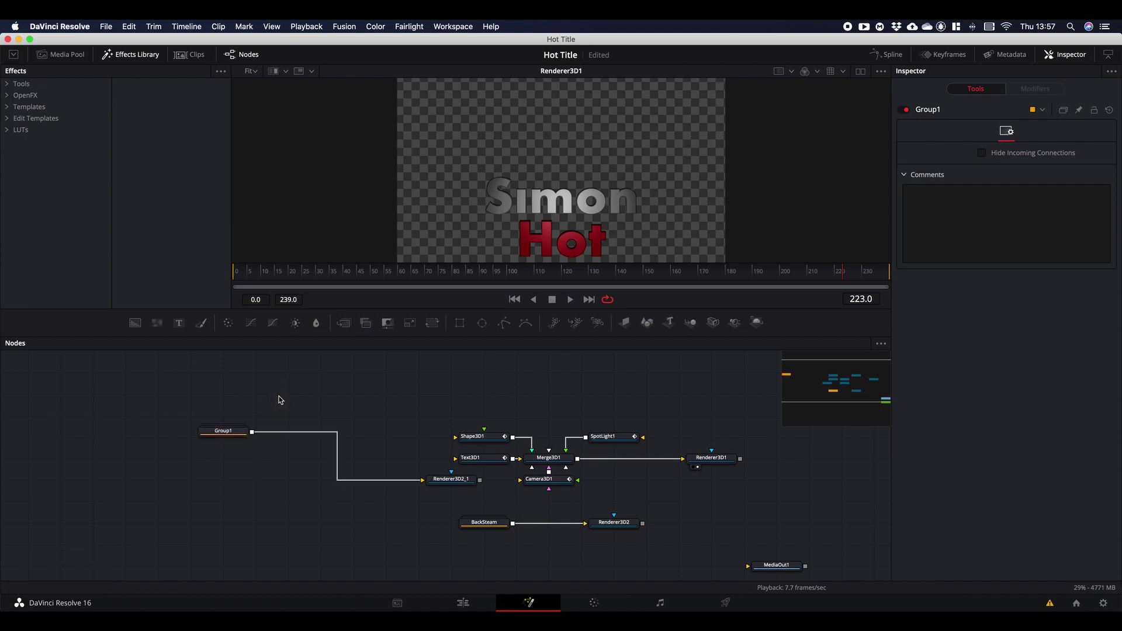
{"action": "left_click", "coordinate": [242, 428]}
{"action": "key", "text": "F2"}
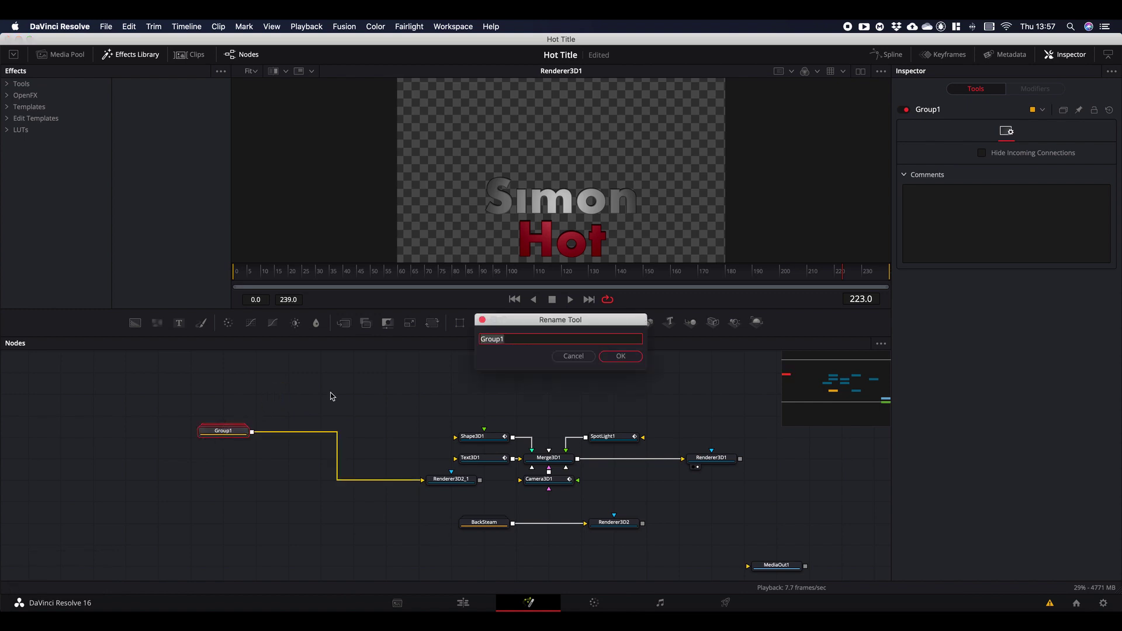
{"action": "type", "text": "Fro"}
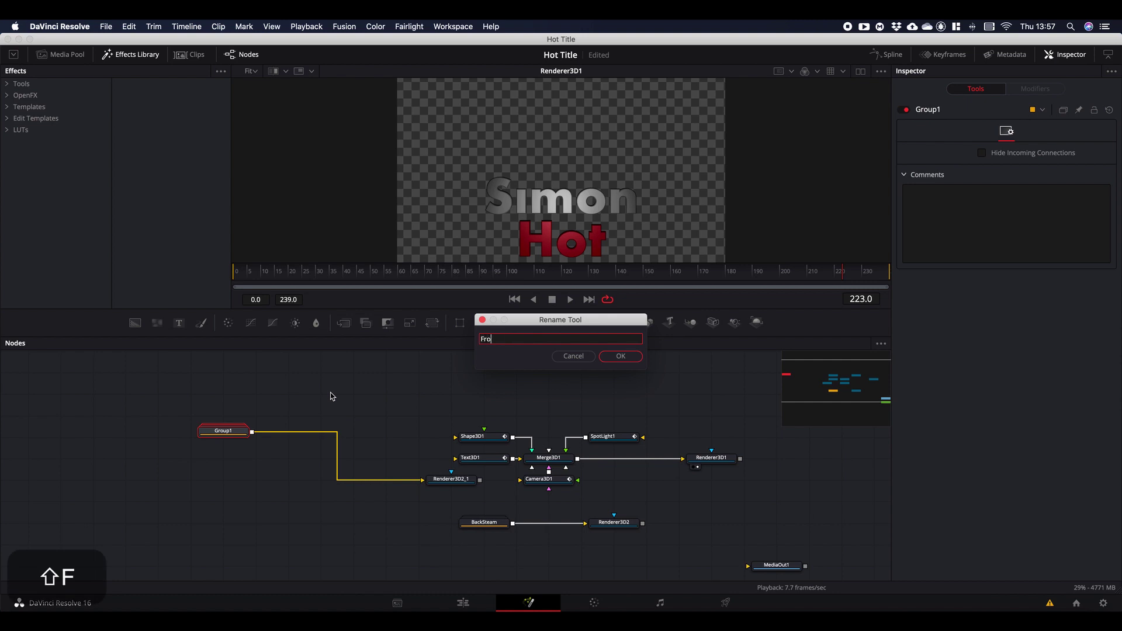
{"action": "type", "text": "ntSteam"}
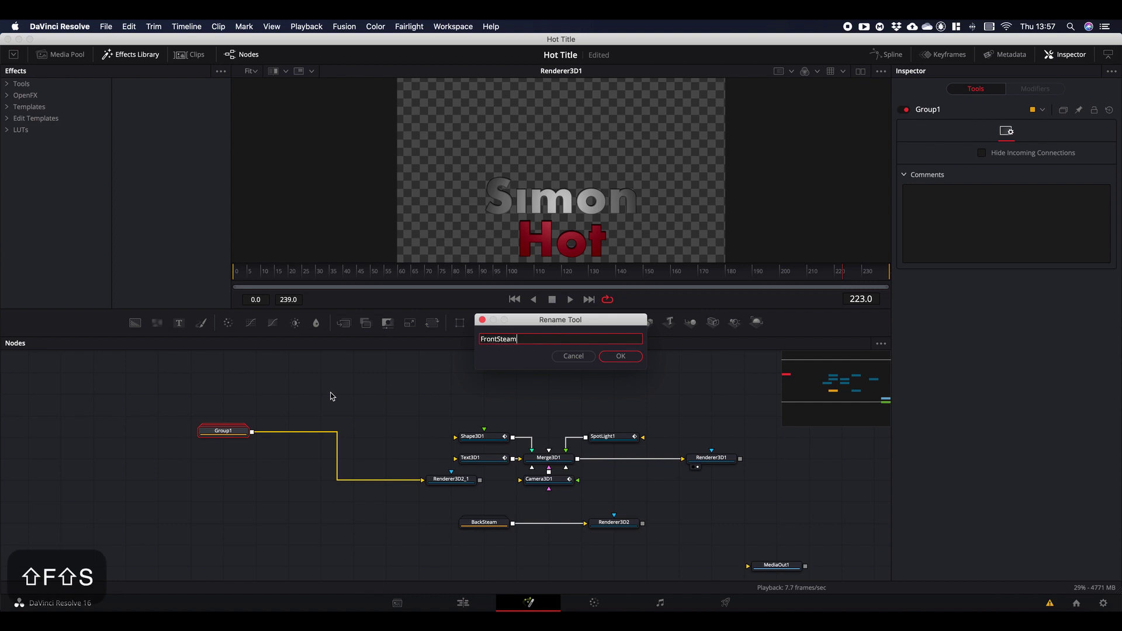
{"action": "key", "text": "Return"}
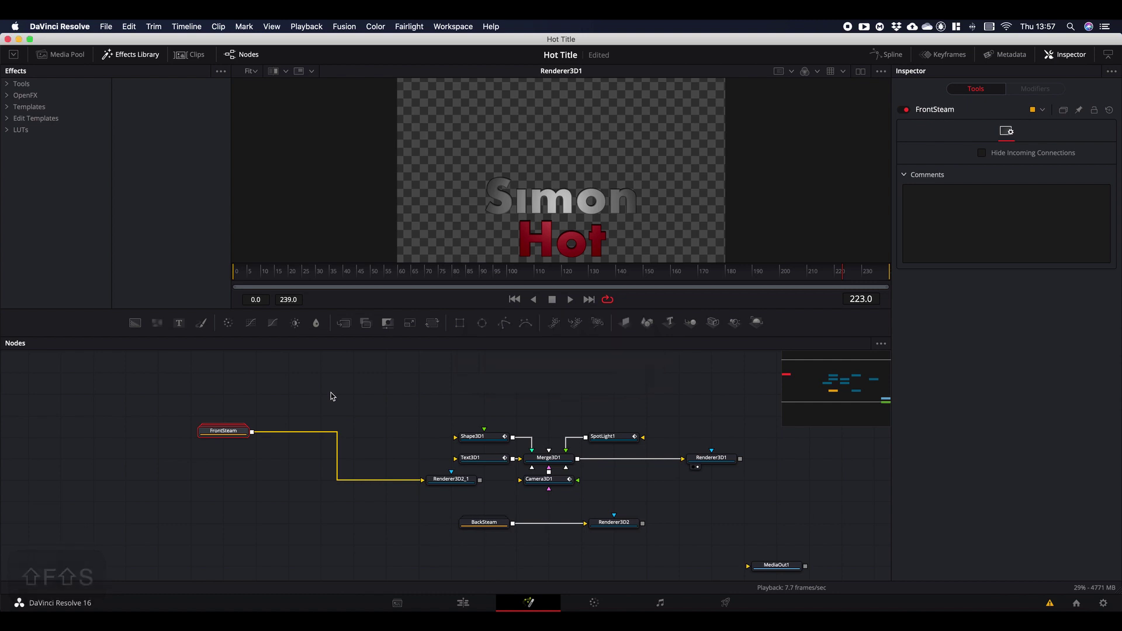
Step: Arrange the FrontSteam group and Renderer3D2_1 in a row directly beneath BackSteam and Renderer3D2
{"action": "left_click_drag", "start_coordinate": [243, 434], "coordinate": [375, 485]}
{"action": "left_click_drag", "start_coordinate": [321, 447], "coordinate": [446, 493]}
{"action": "left_click", "coordinate": [442, 482]}
{"action": "left_click_drag", "start_coordinate": [501, 565], "coordinate": [603, 543]}
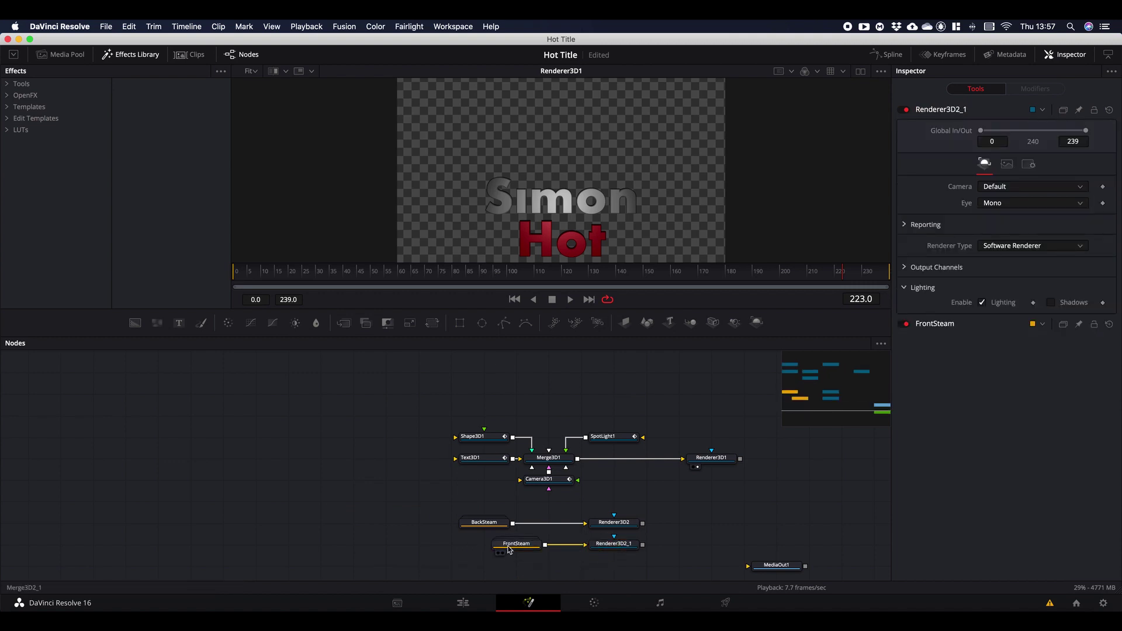
{"action": "left_click_drag", "start_coordinate": [517, 543], "coordinate": [484, 544]}
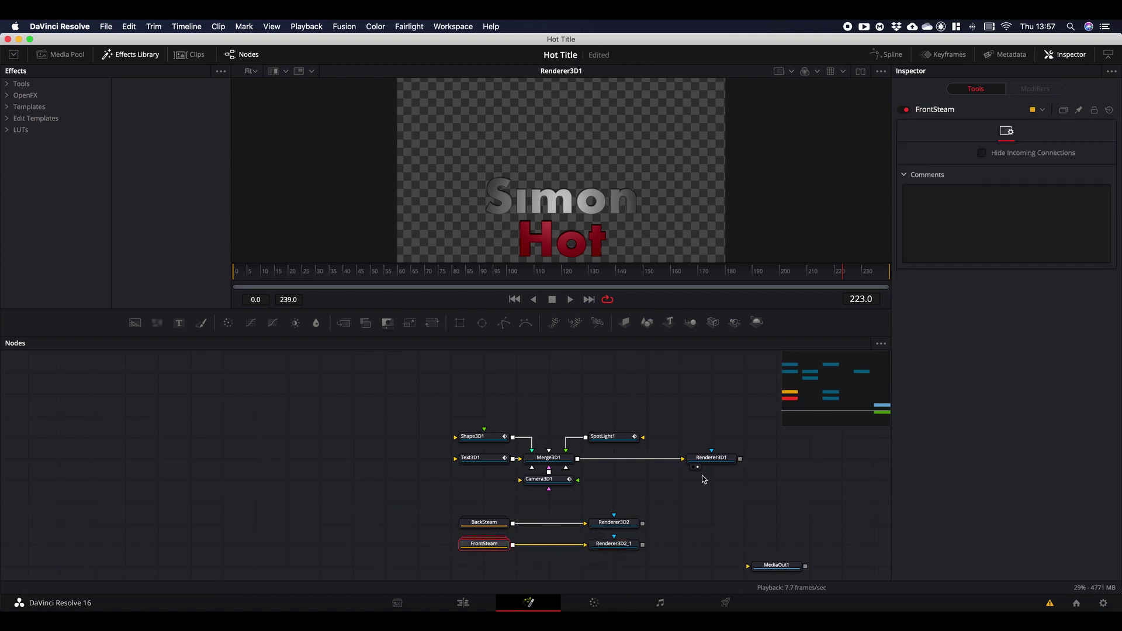
Step: Paste the copied Flame group with its renderer beside the title nodes, then expand and ungroup Flame
{"action": "scroll", "coordinate": [704, 479], "scroll_direction": "down", "scroll_amount": 2}
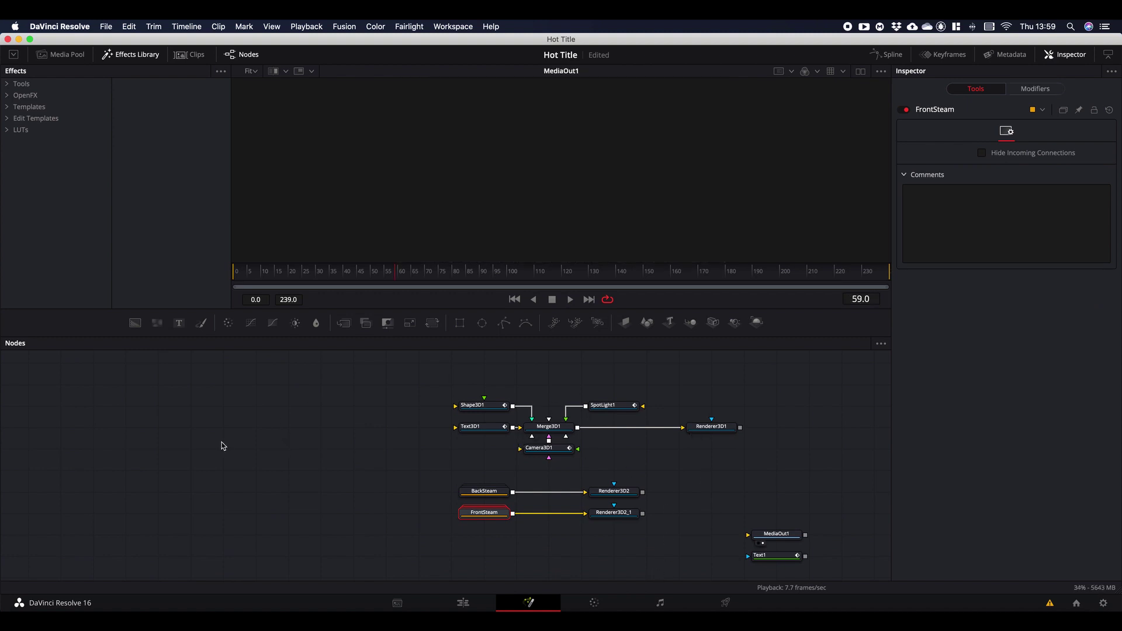
{"action": "right_click", "coordinate": [192, 436]}
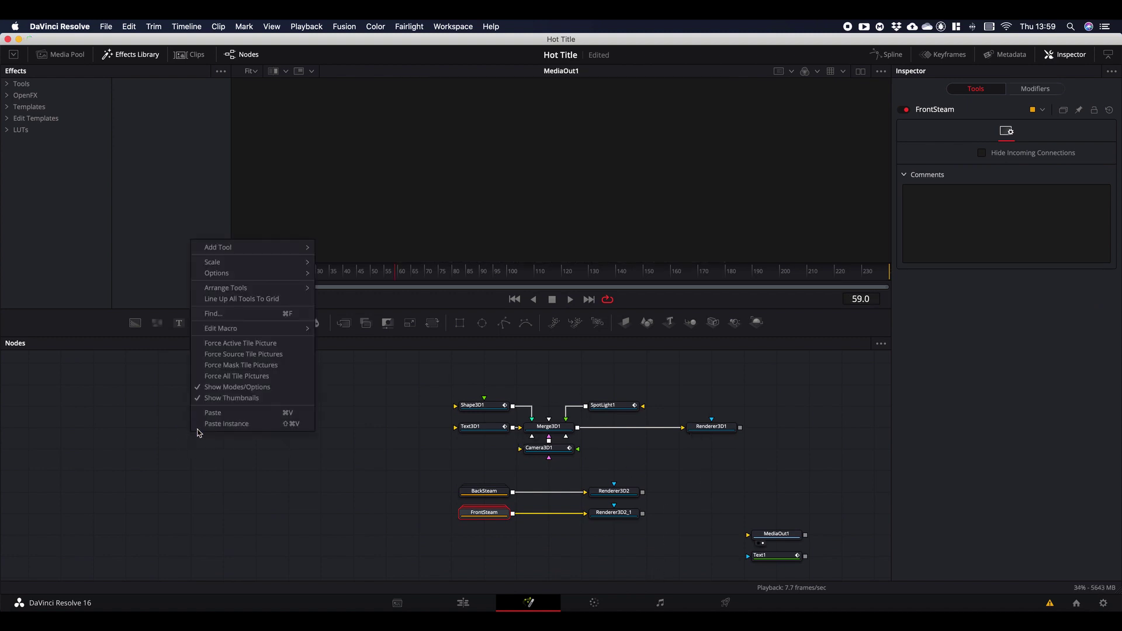
{"action": "left_click", "coordinate": [208, 413]}
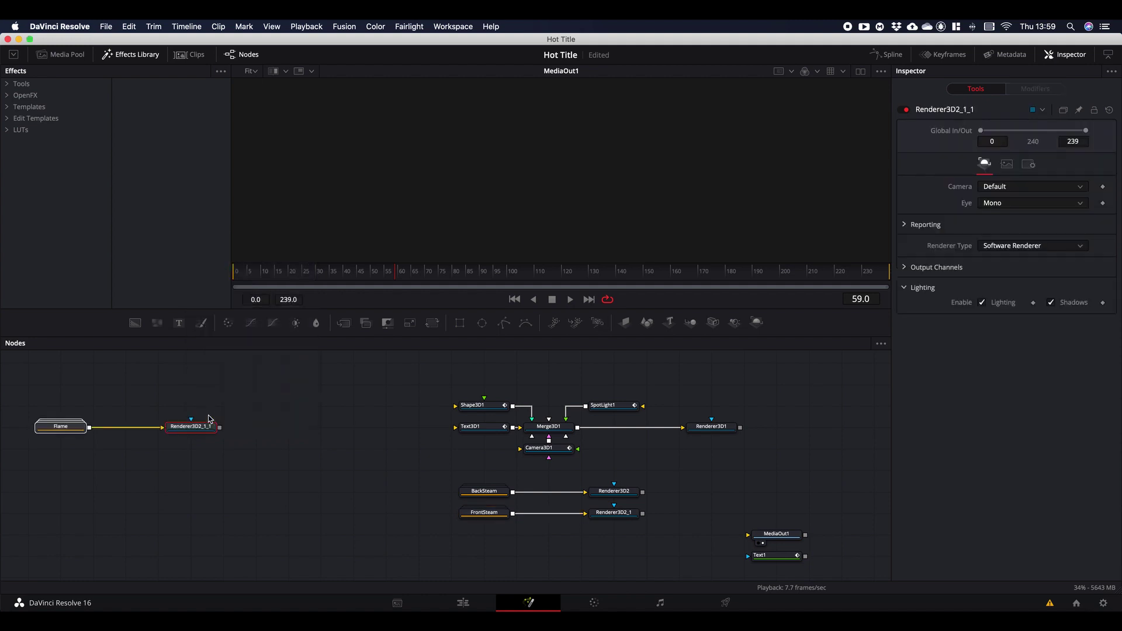
{"action": "left_click_drag", "start_coordinate": [35, 393], "coordinate": [345, 465]}
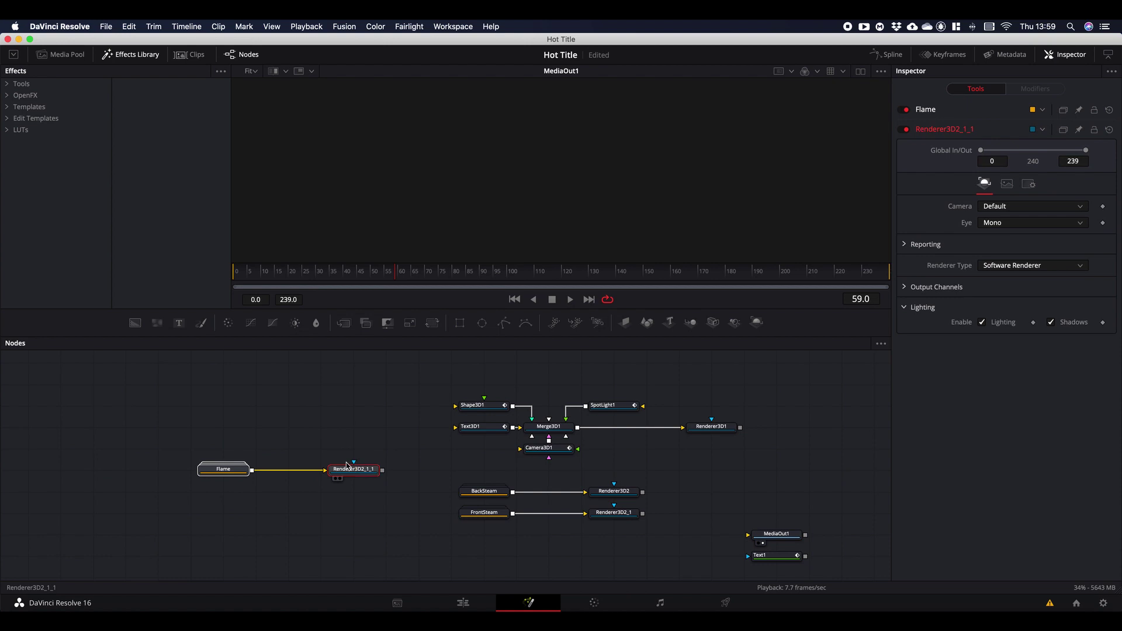
{"action": "key", "text": "super+e"}
{"action": "right_click", "coordinate": [220, 406]}
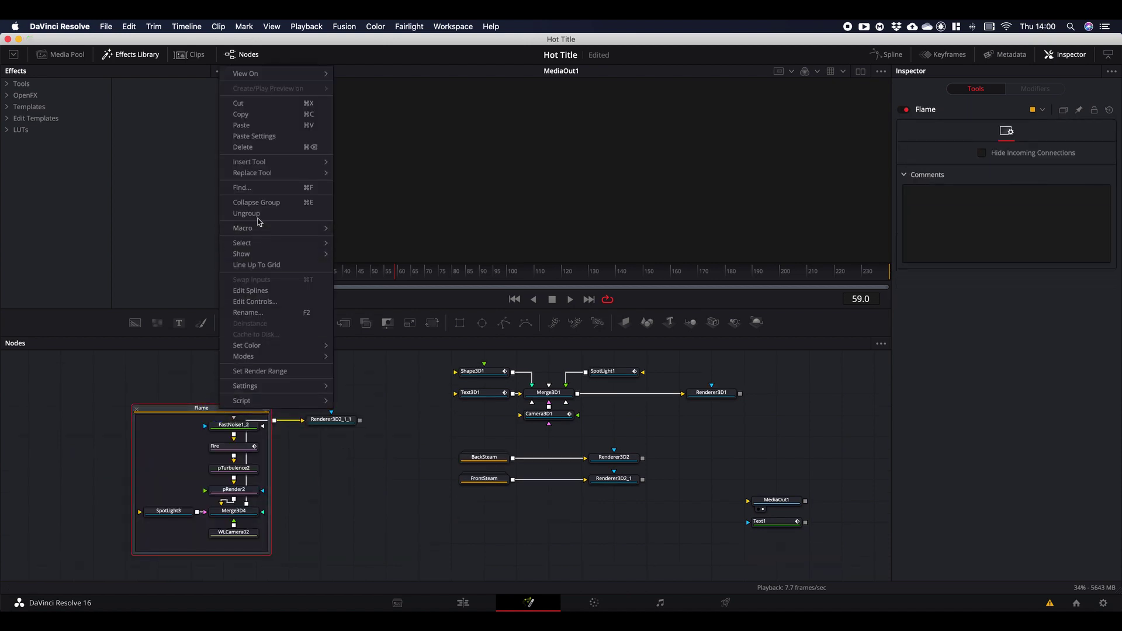
{"action": "left_click", "coordinate": [257, 215]}
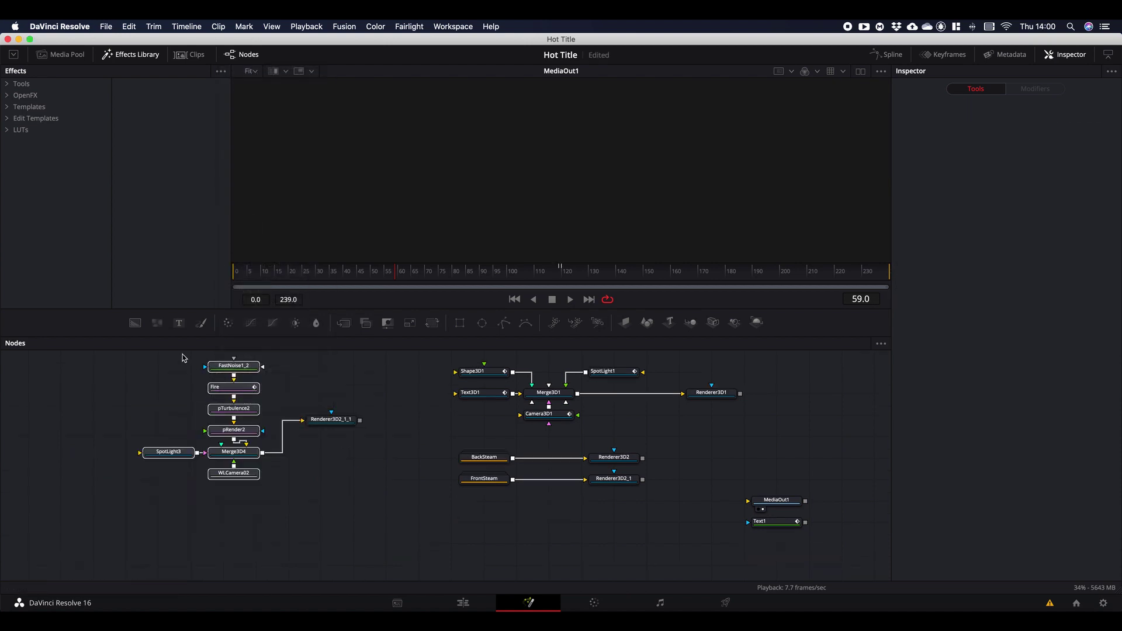
Step: Show FastNoise1_2 in the viewer and examine its noise, image size and gradient colour settings
{"action": "scroll", "coordinate": [290, 476], "scroll_direction": "up", "scroll_amount": 2}
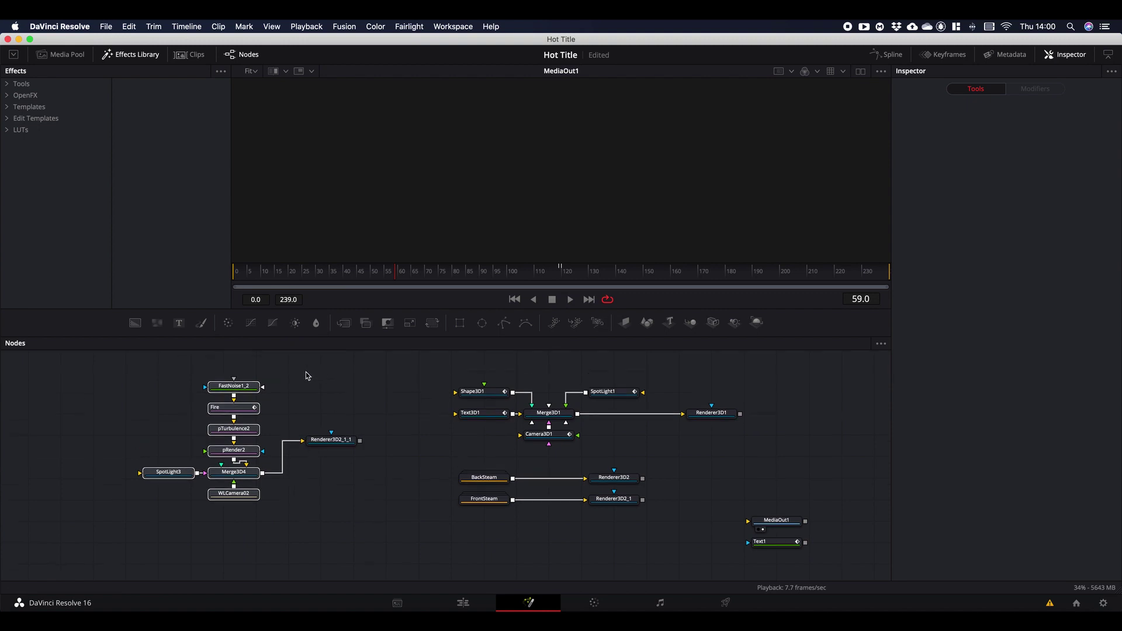
{"action": "left_click", "coordinate": [243, 389]}
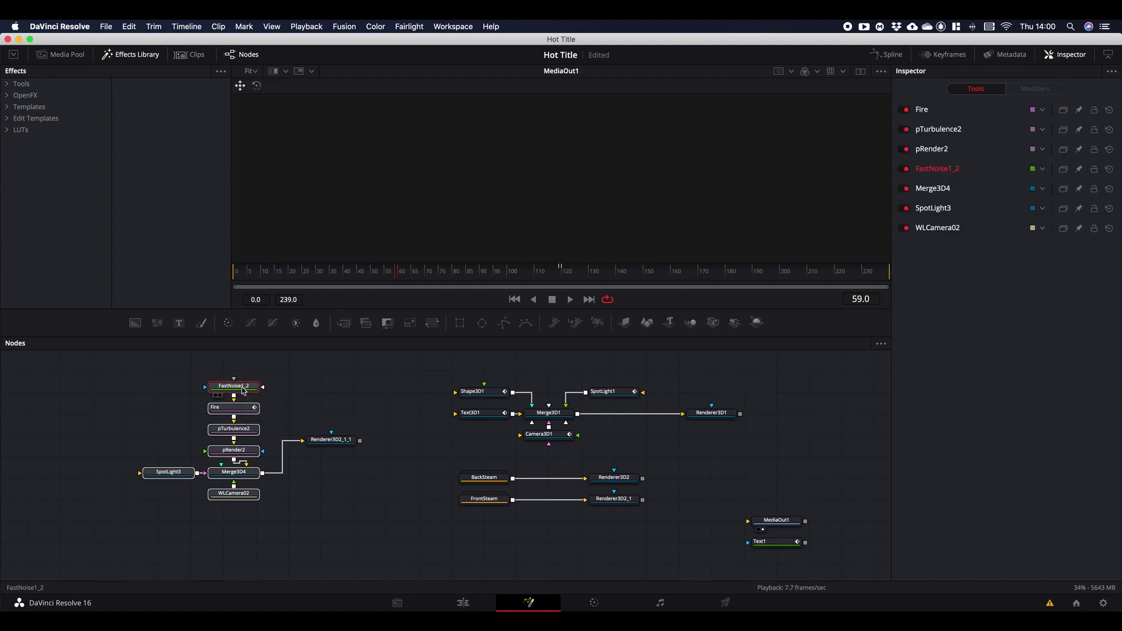
{"action": "left_click_drag", "start_coordinate": [243, 388], "coordinate": [370, 215]}
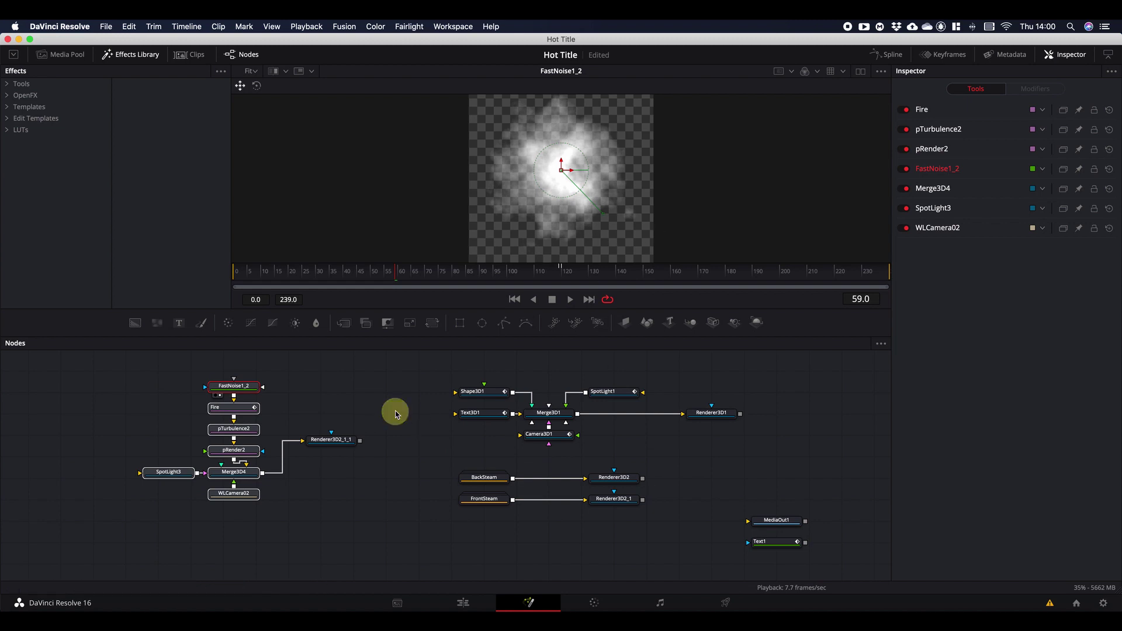
{"action": "left_click", "coordinate": [237, 388]}
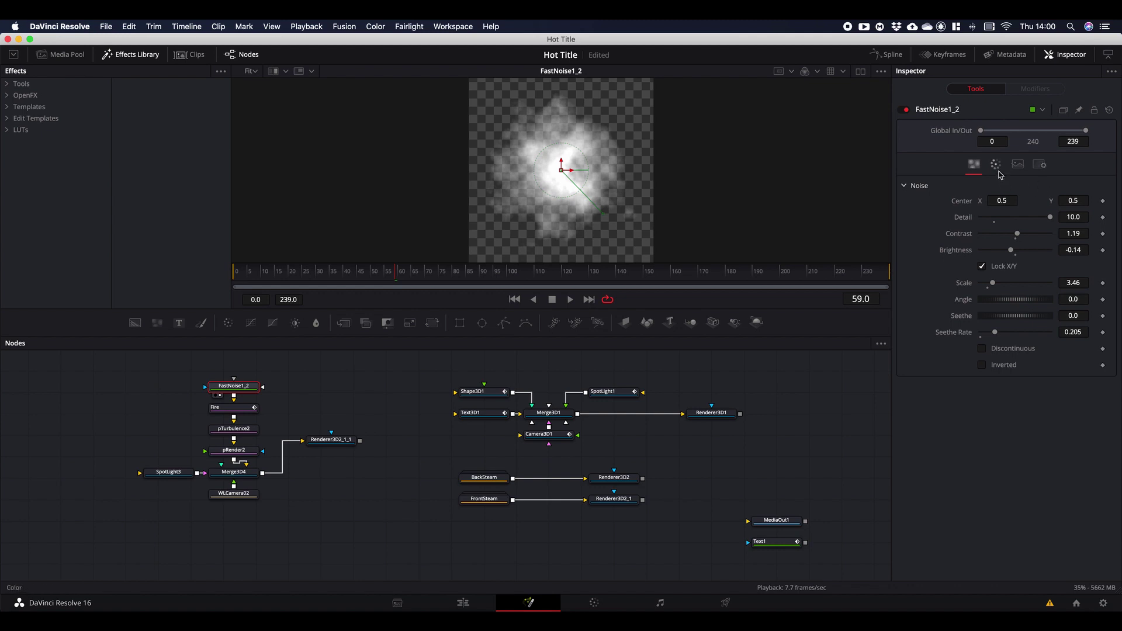
{"action": "left_click", "coordinate": [1016, 165]}
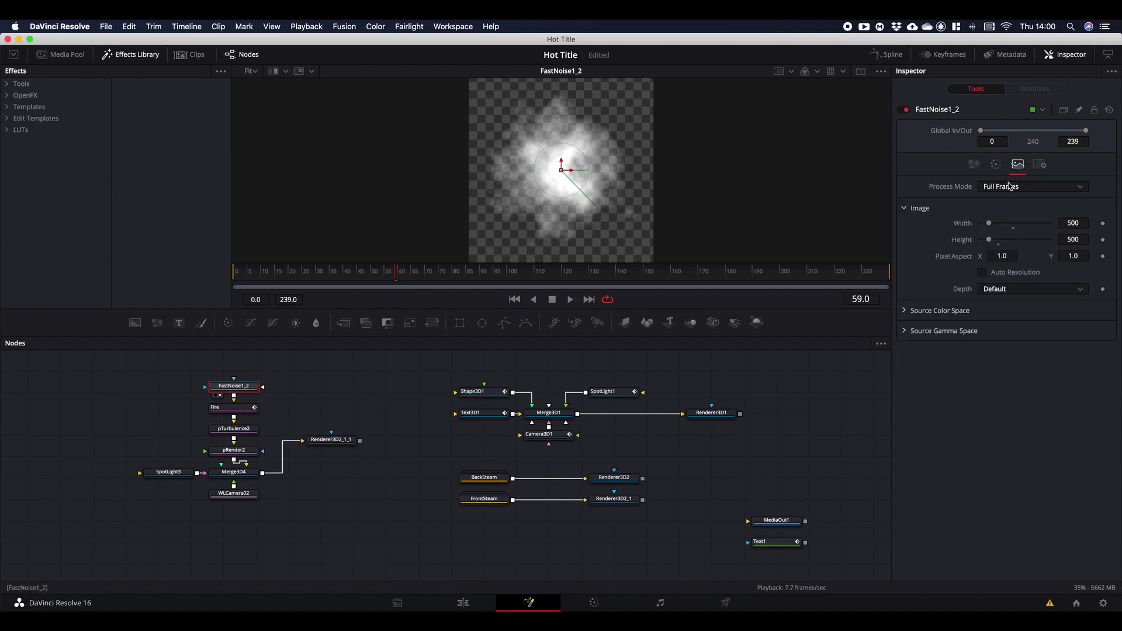
{"action": "left_click", "coordinate": [996, 166]}
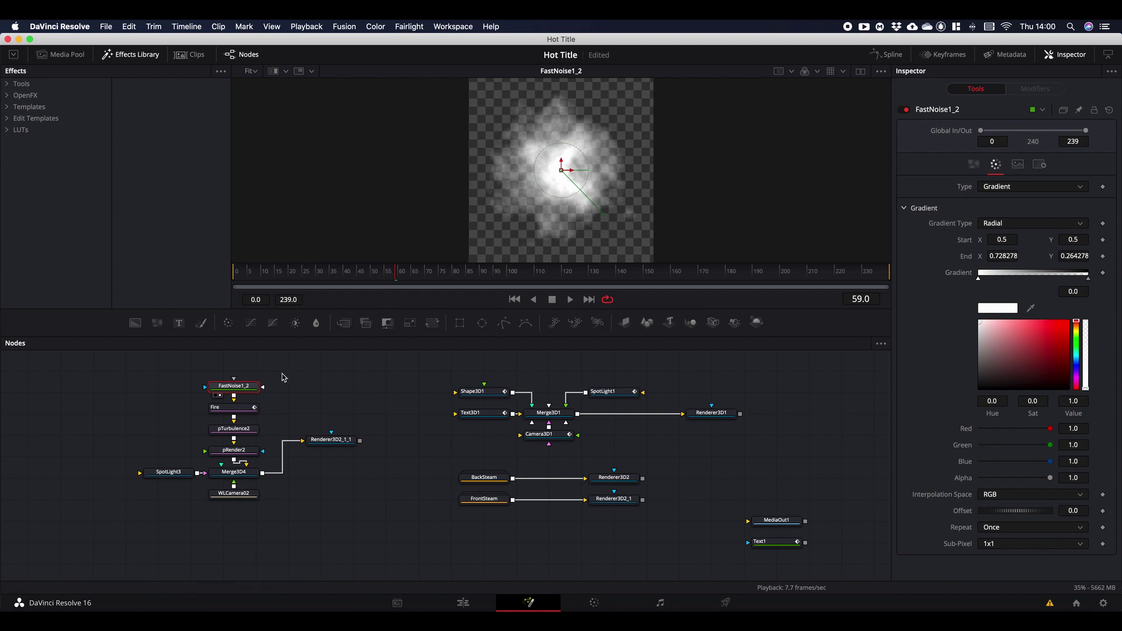
Step: Shift FastNoise1_2 and the Fire emitter slightly in the node graph and rename Fire as pEmitterFire
{"action": "left_click_drag", "start_coordinate": [235, 386], "coordinate": [230, 416]}
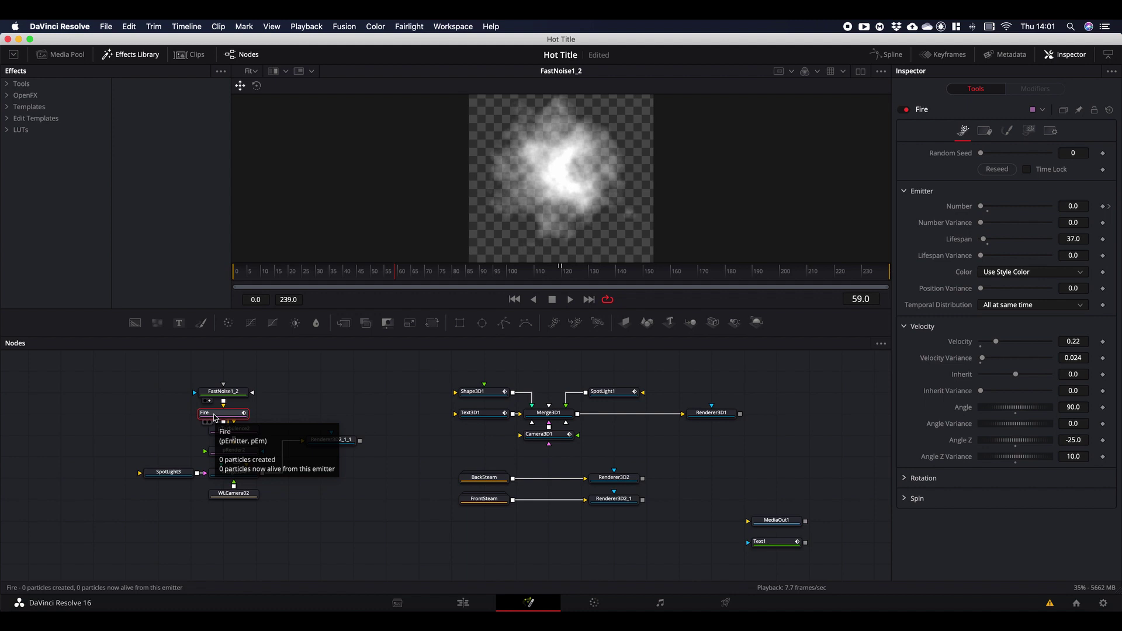
{"action": "key", "text": "F2"}
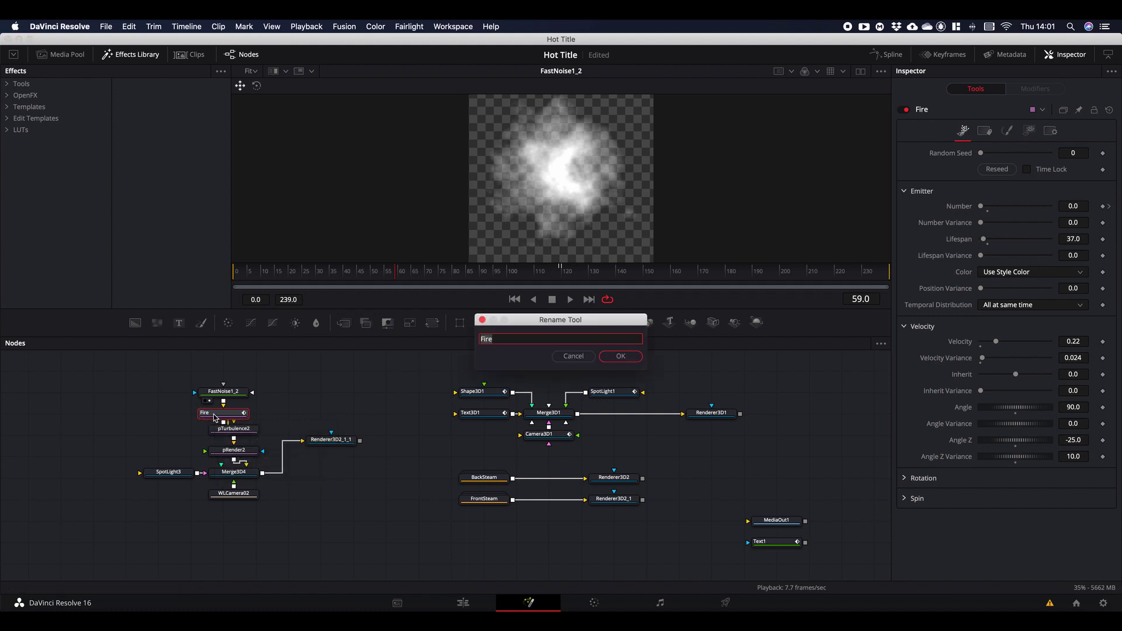
{"action": "key", "text": "Left"}
{"action": "key", "text": "shift"}
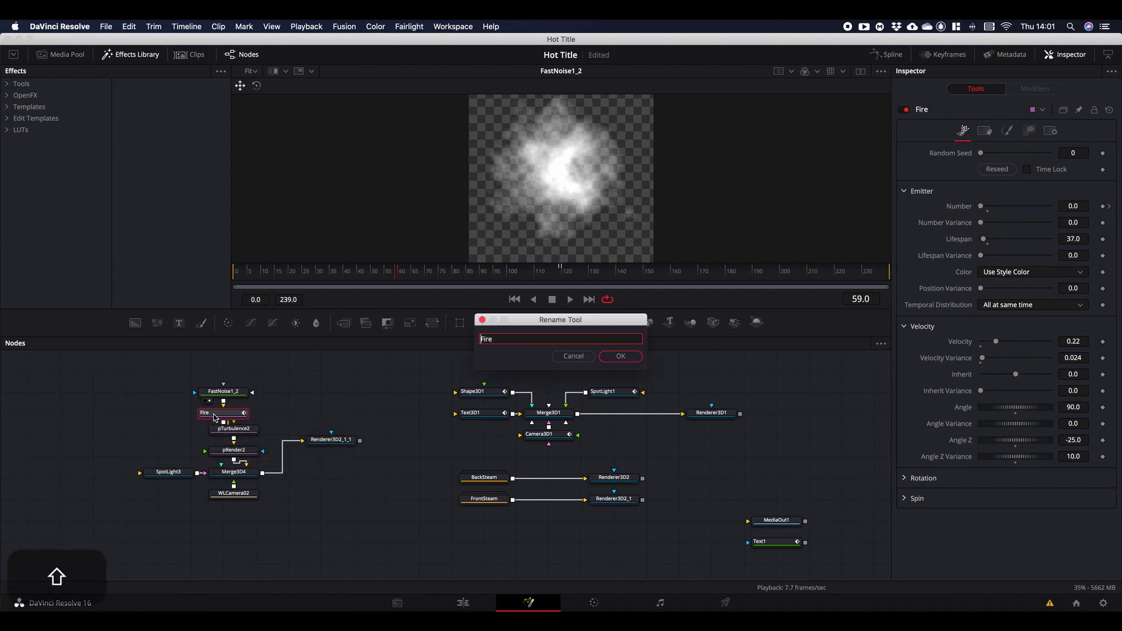
{"action": "type", "text": "pEmi"}
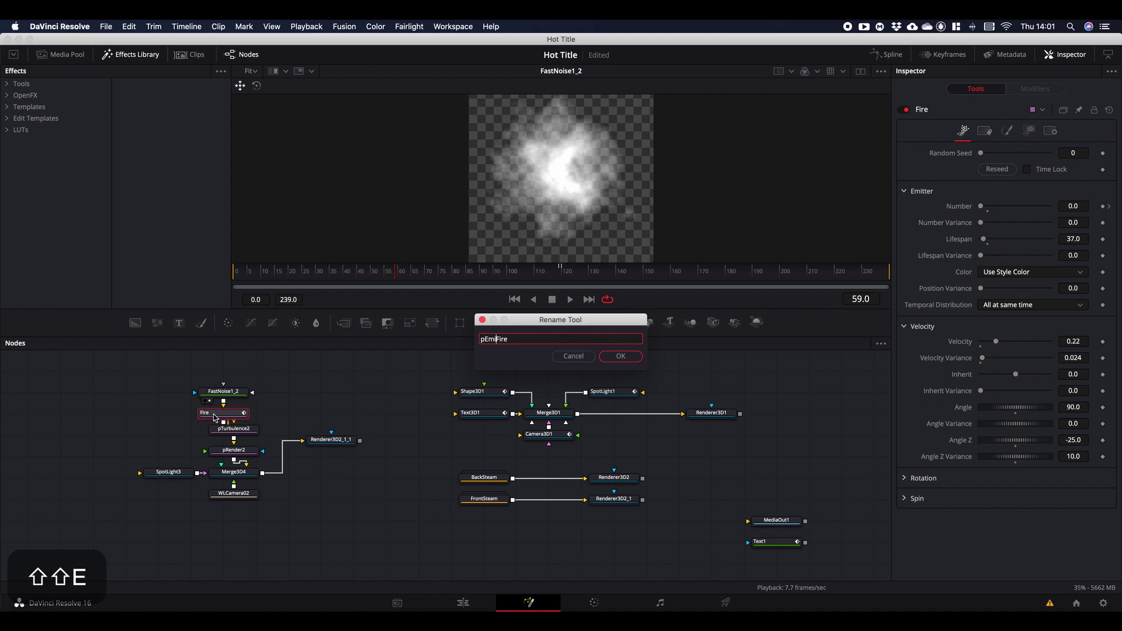
{"action": "type", "text": "tter"}
{"action": "key", "text": "Return"}
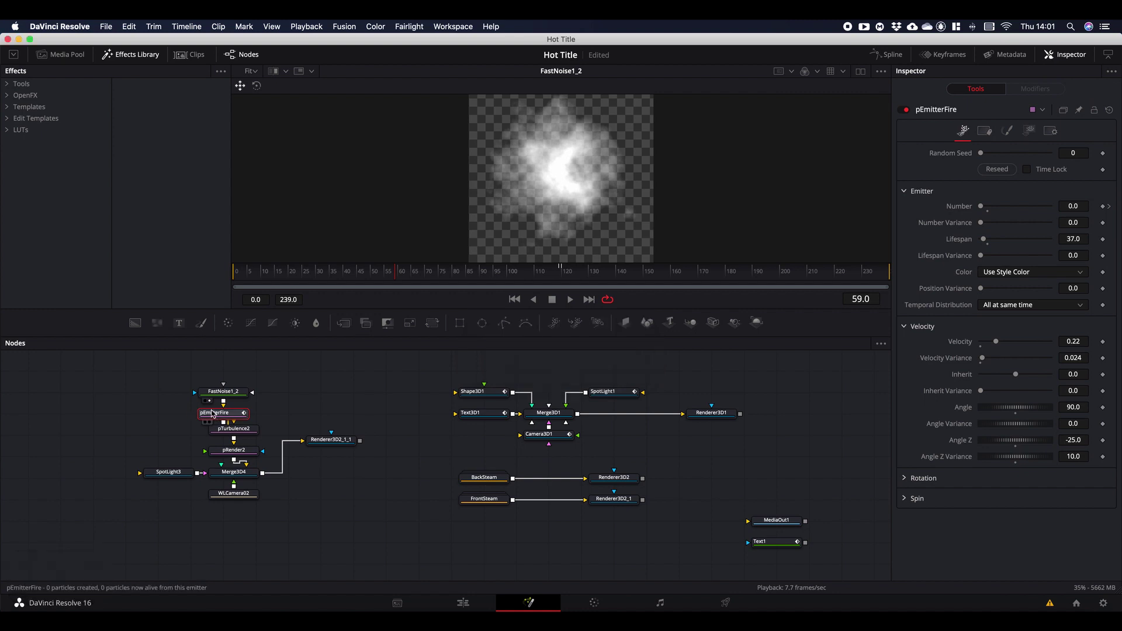
Step: Show Renderer3D2_1_1 in the viewer at frame 122 and link WLCamera02's input to Camera3D1
{"action": "left_click", "coordinate": [218, 416]}
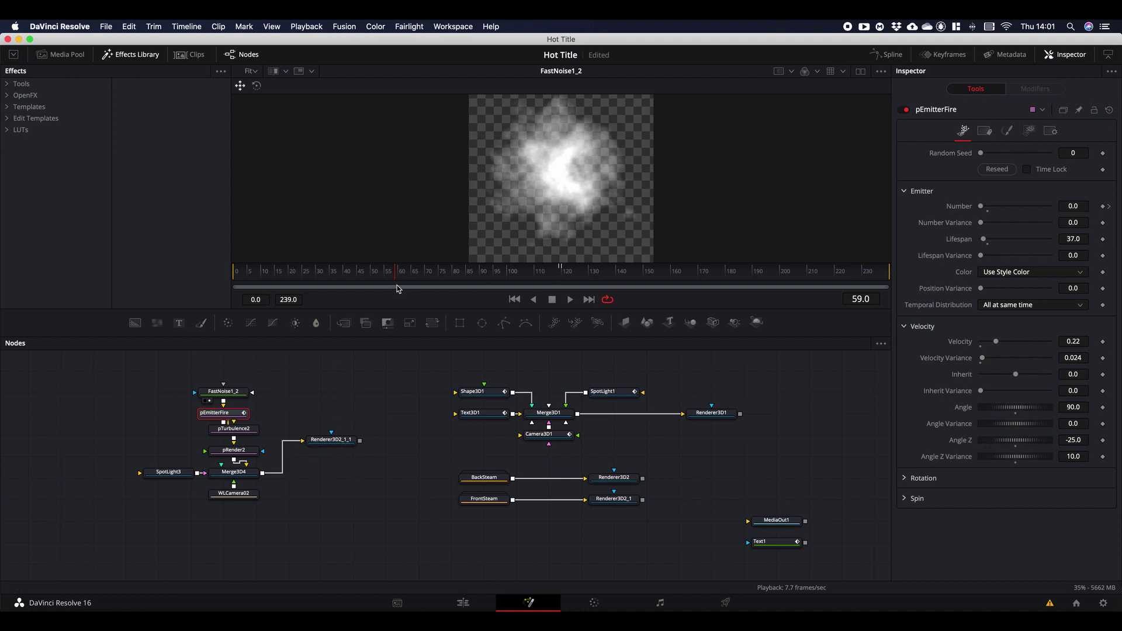
{"action": "left_click_drag", "start_coordinate": [395, 279], "coordinate": [596, 291]}
{"action": "left_click_drag", "start_coordinate": [337, 436], "coordinate": [513, 170]}
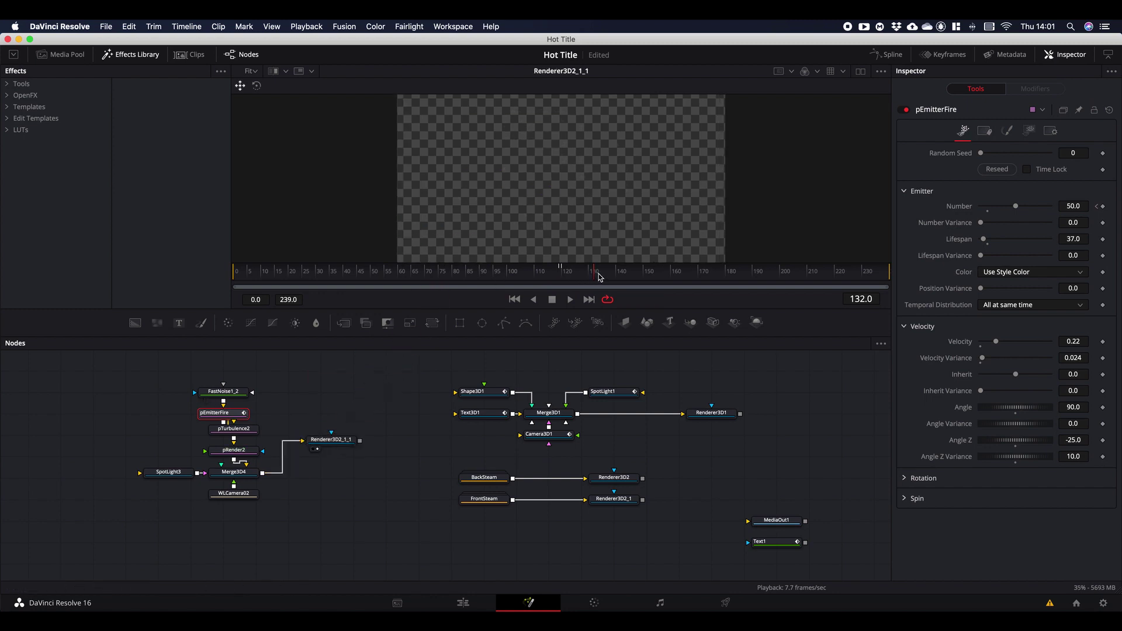
{"action": "left_click_drag", "start_coordinate": [594, 279], "coordinate": [567, 293]}
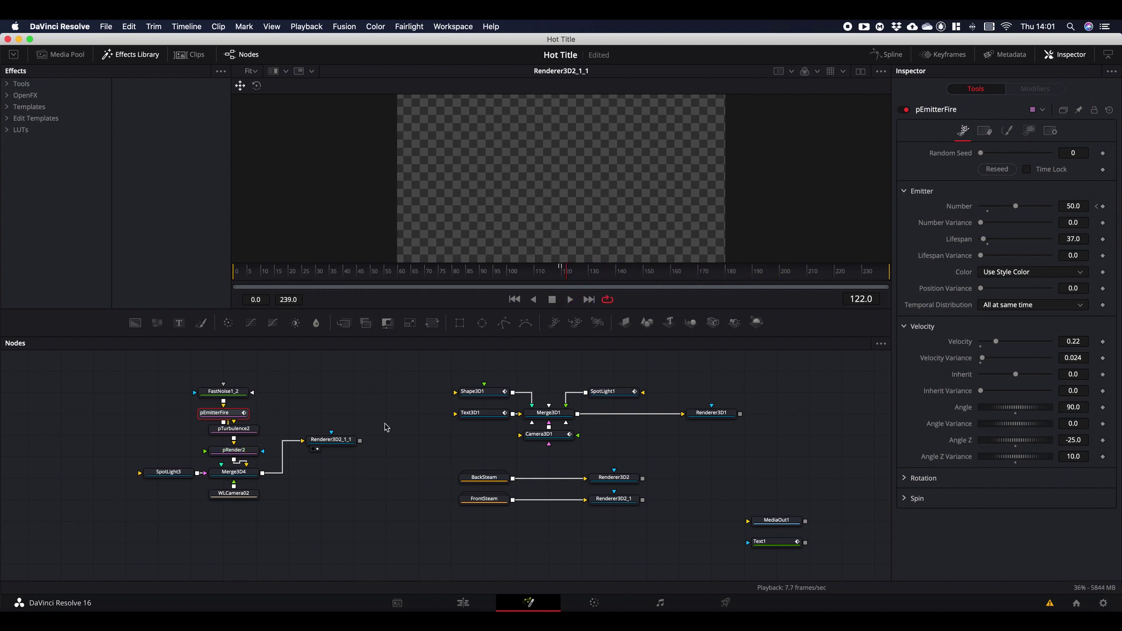
{"action": "left_click", "coordinate": [237, 497]}
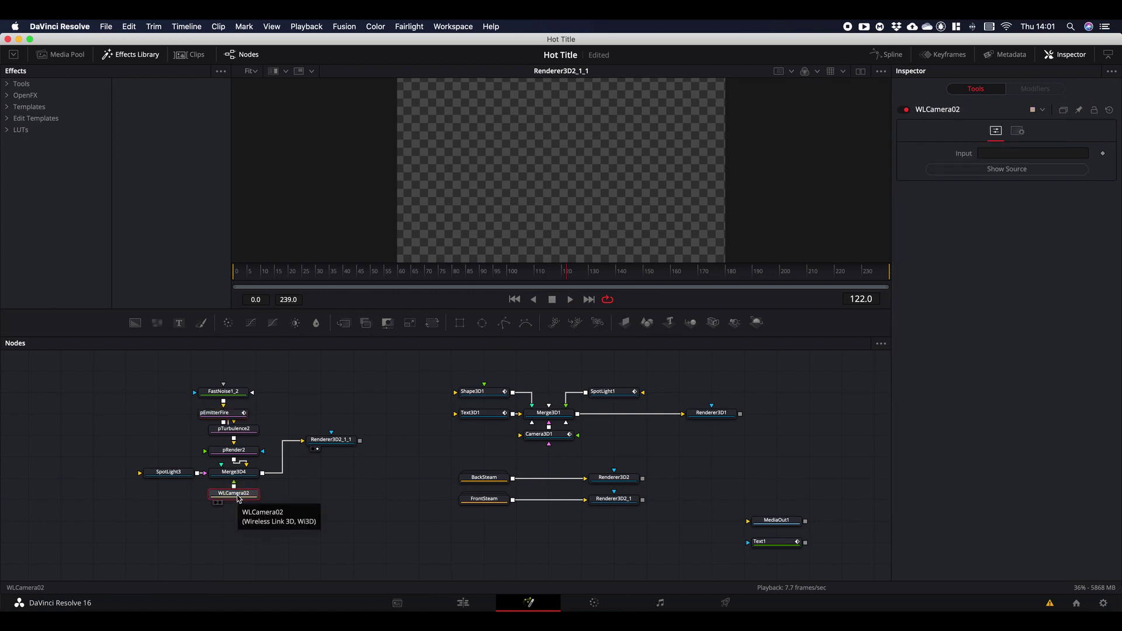
{"action": "left_click_drag", "start_coordinate": [538, 434], "coordinate": [1026, 153]}
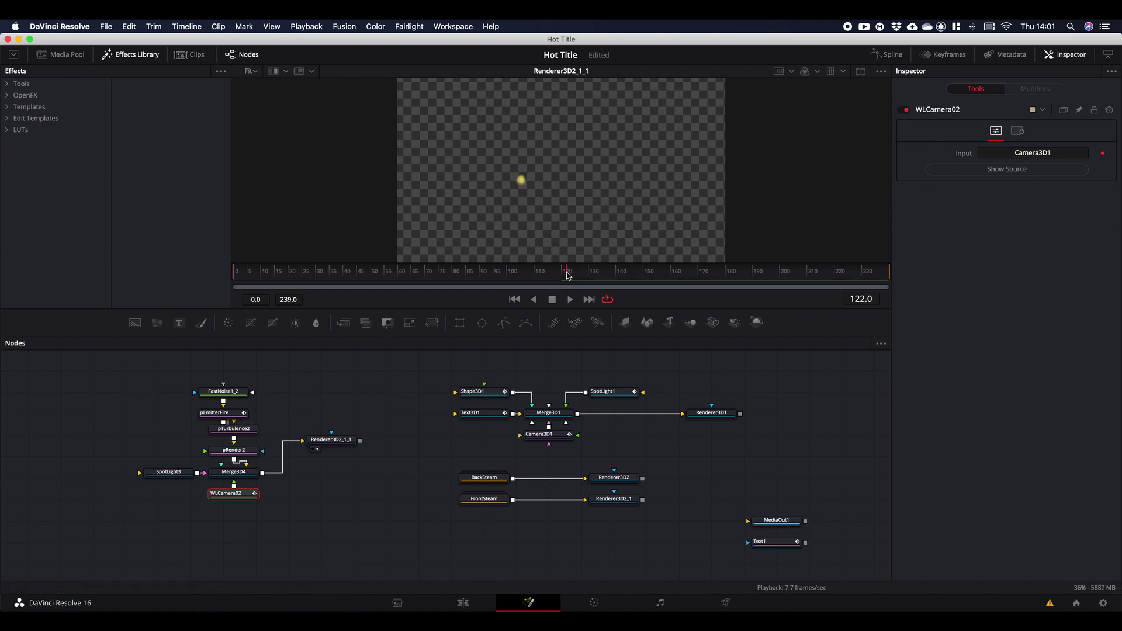
Step: Go to frame 177 and examine pEmitterFire's emitter, velocity, sets, style and region settings
{"action": "left_click_drag", "start_coordinate": [567, 275], "coordinate": [718, 276]}
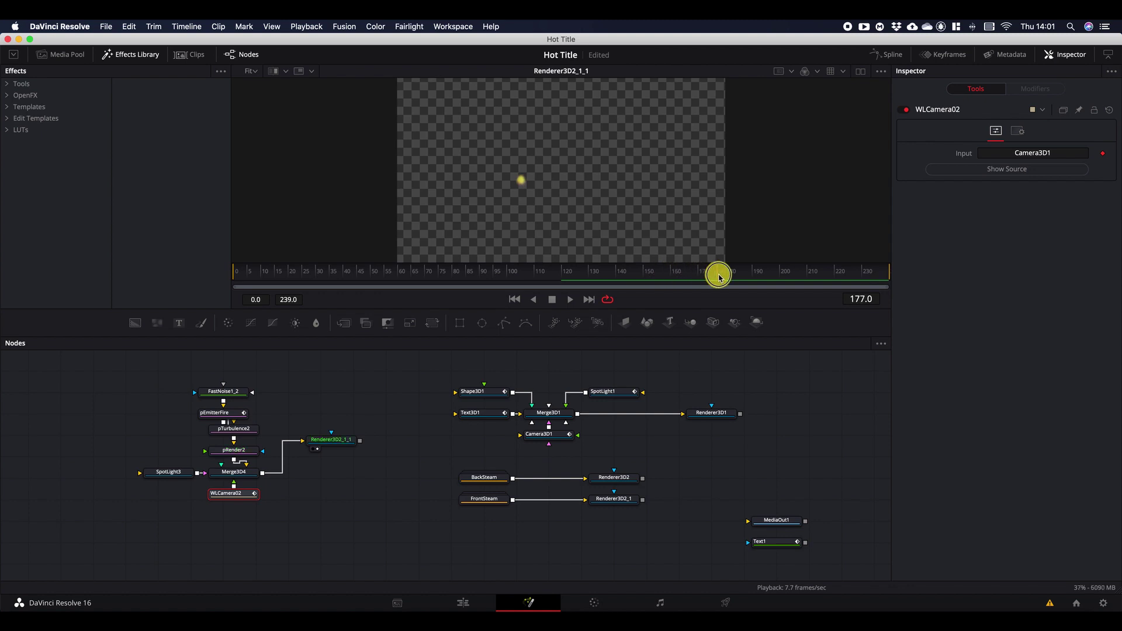
{"action": "left_click", "coordinate": [234, 416]}
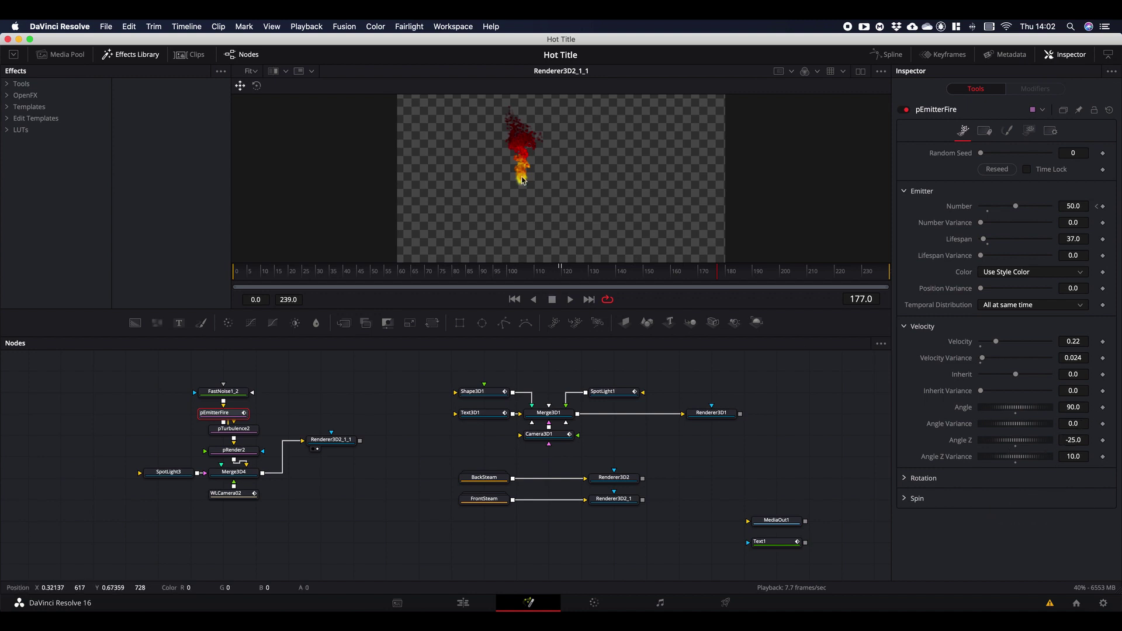
{"action": "left_click", "coordinate": [986, 133]}
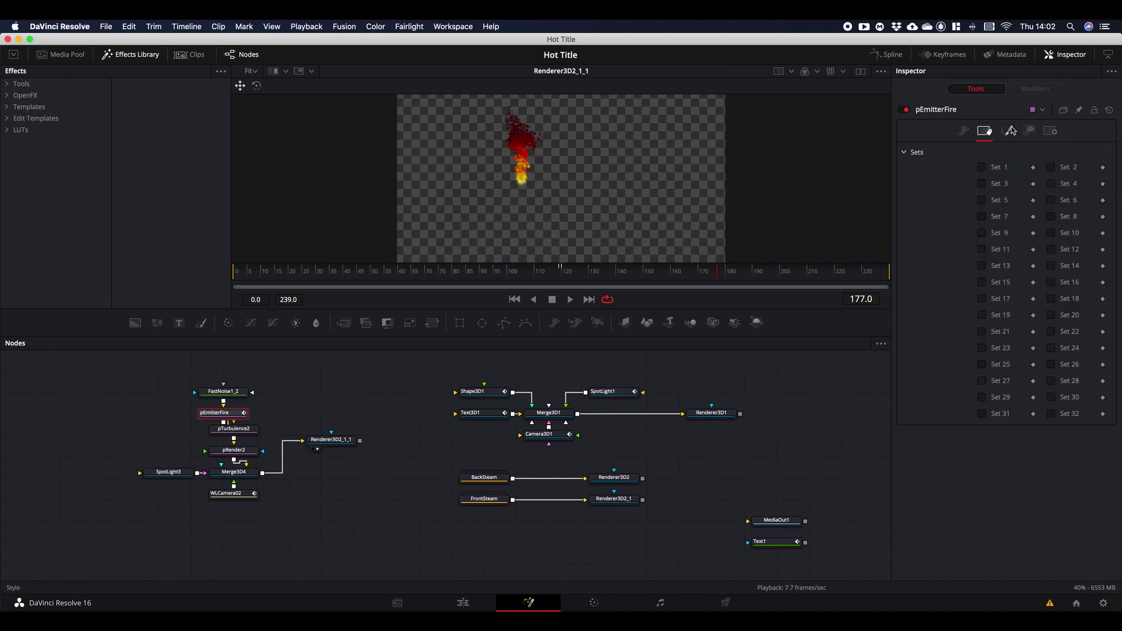
{"action": "left_click", "coordinate": [1007, 131]}
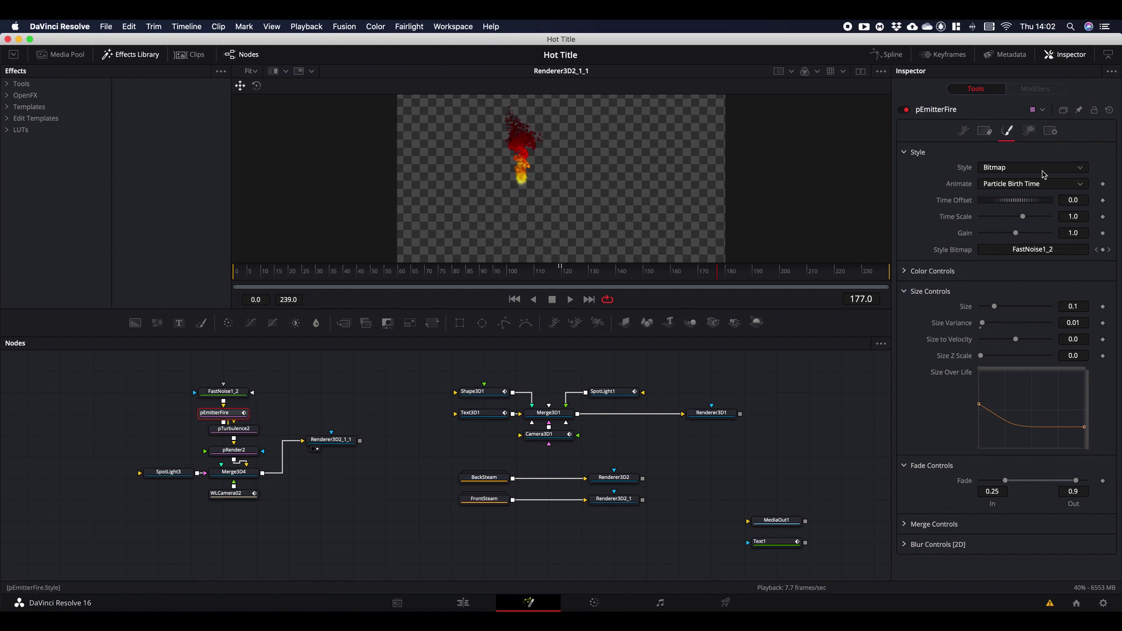
{"action": "left_click", "coordinate": [1029, 132]}
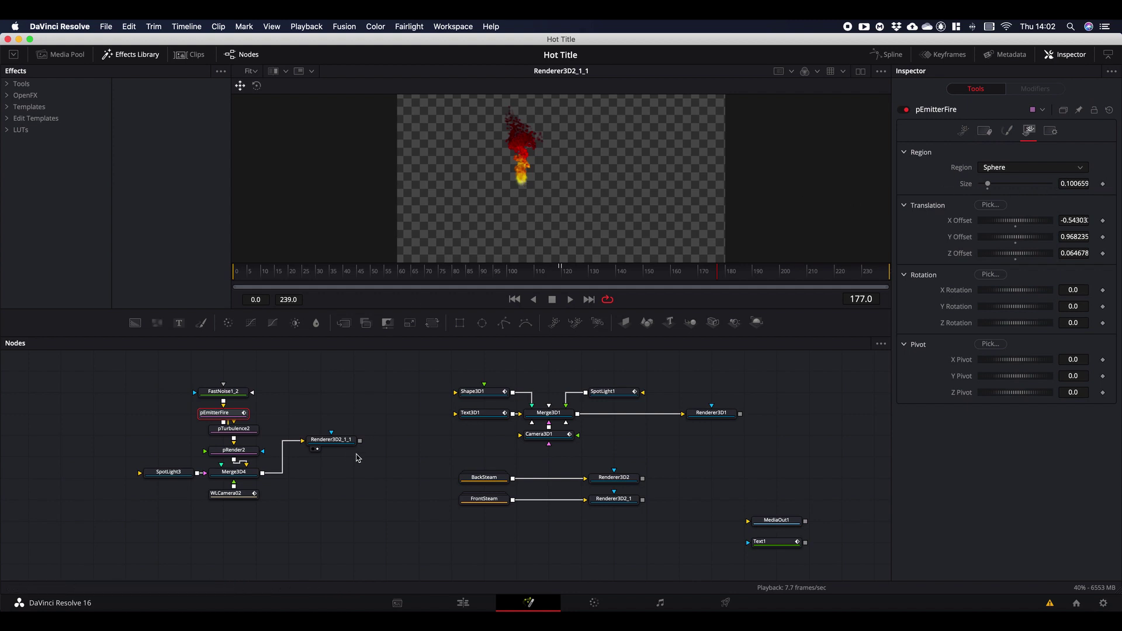
Step: Detach WLCamera02 and Renderer3D2_1_1 from Merge3D4, connect Merge3D4 to Merge3D1 instead, and show Renderer3D1 in the viewer
{"action": "left_click", "coordinate": [329, 441]}
{"action": "left_click_drag", "start_coordinate": [329, 441], "coordinate": [371, 442]}
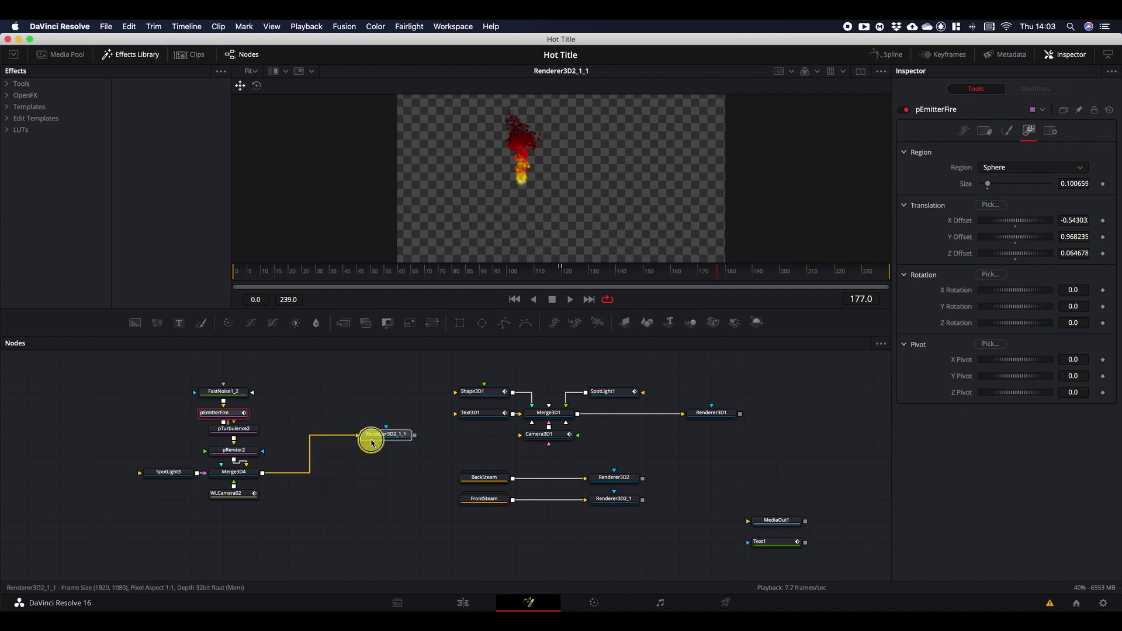
{"action": "left_click_drag", "start_coordinate": [243, 494], "coordinate": [232, 542]}
{"action": "left_click_drag", "start_coordinate": [234, 487], "coordinate": [256, 518]}
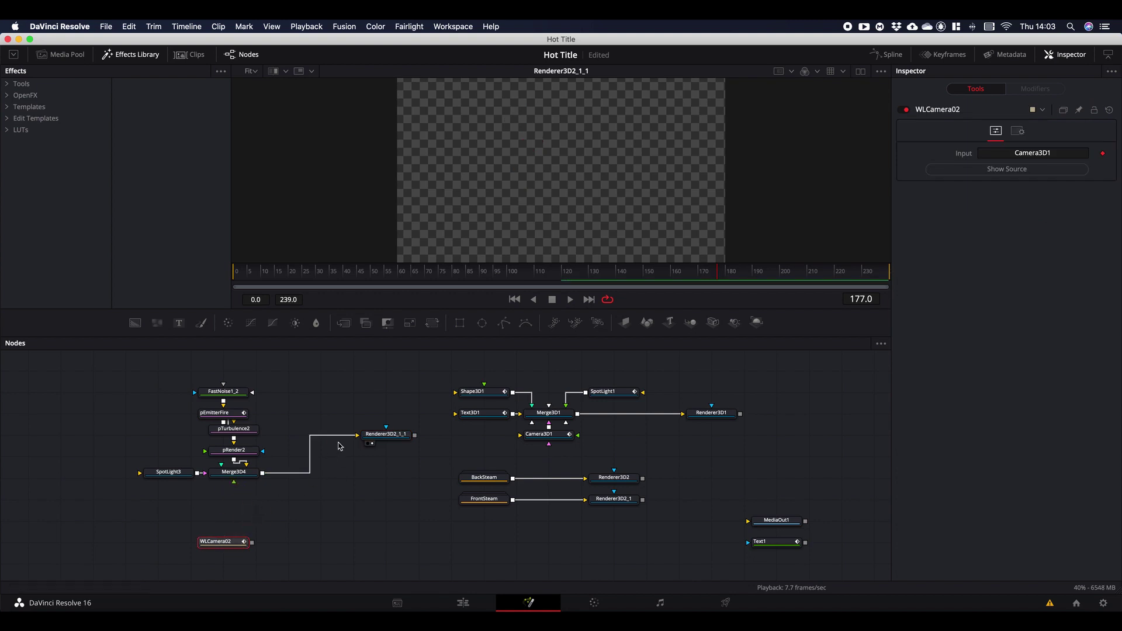
{"action": "left_click_drag", "start_coordinate": [346, 439], "coordinate": [266, 493]}
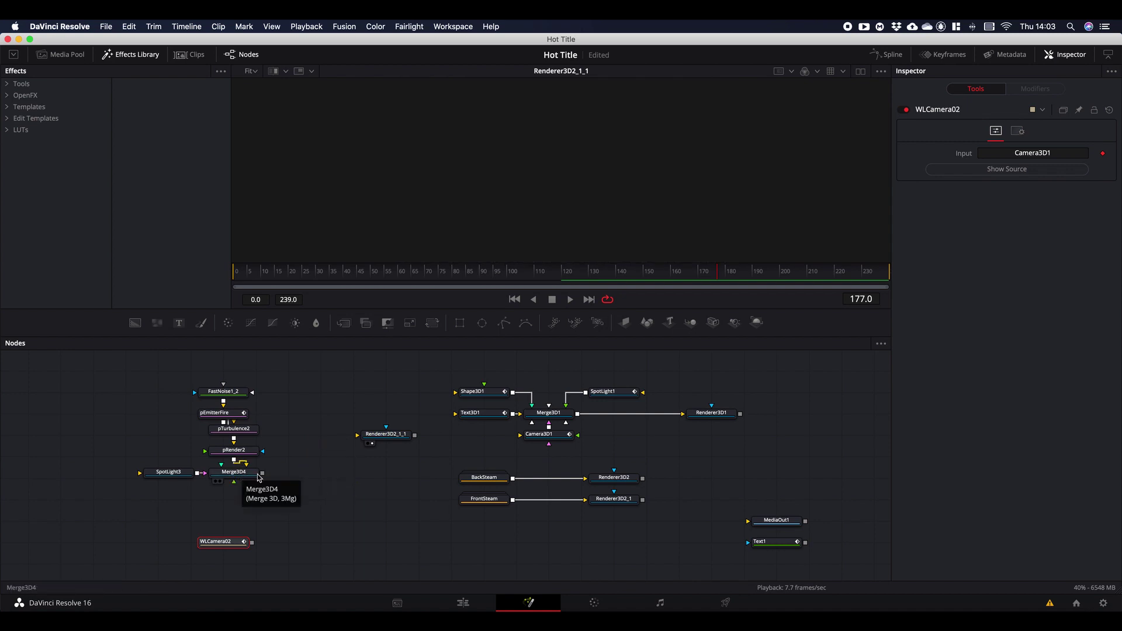
{"action": "left_click_drag", "start_coordinate": [263, 473], "coordinate": [561, 415]}
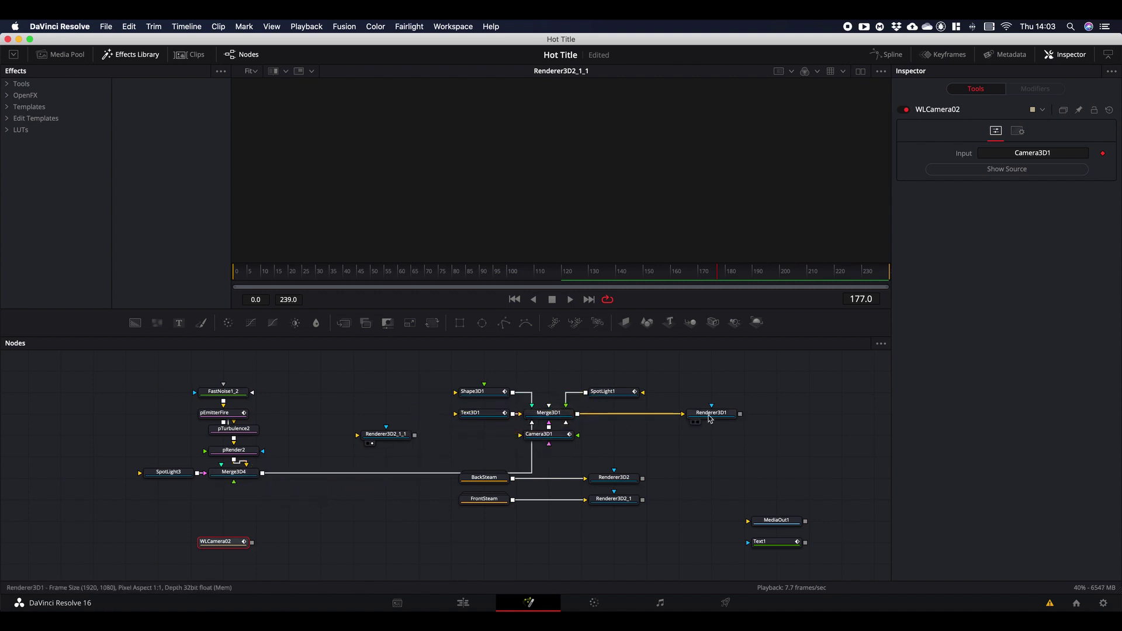
{"action": "left_click_drag", "start_coordinate": [710, 412], "coordinate": [750, 181]}
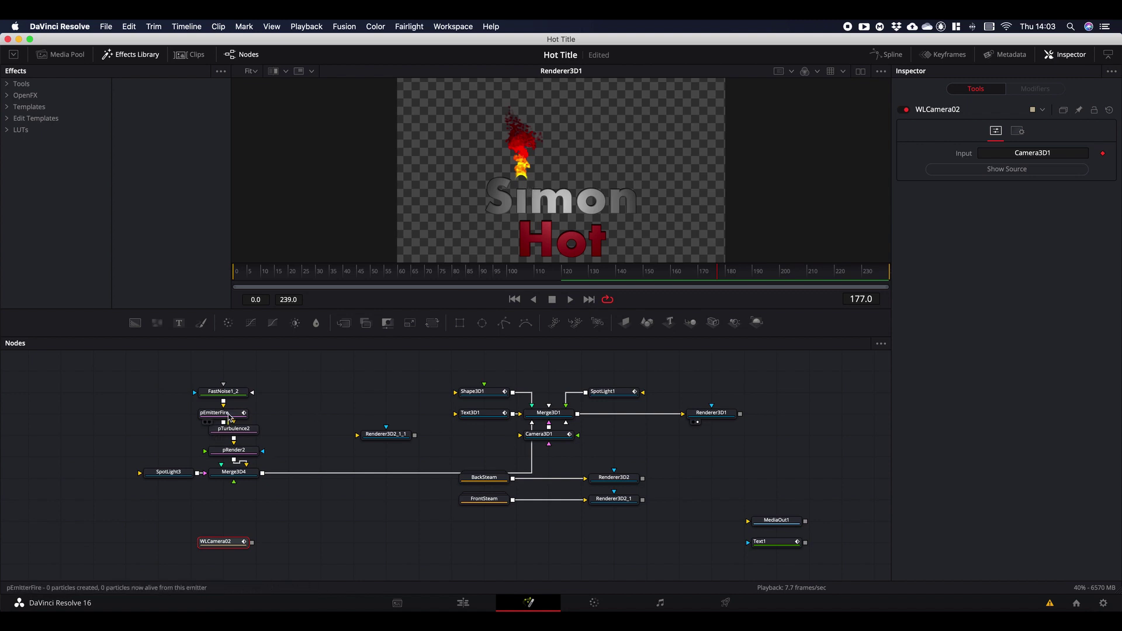
Step: Try pEmitterFire's region X Offset at -0.427, then undo that change
{"action": "left_click", "coordinate": [231, 413]}
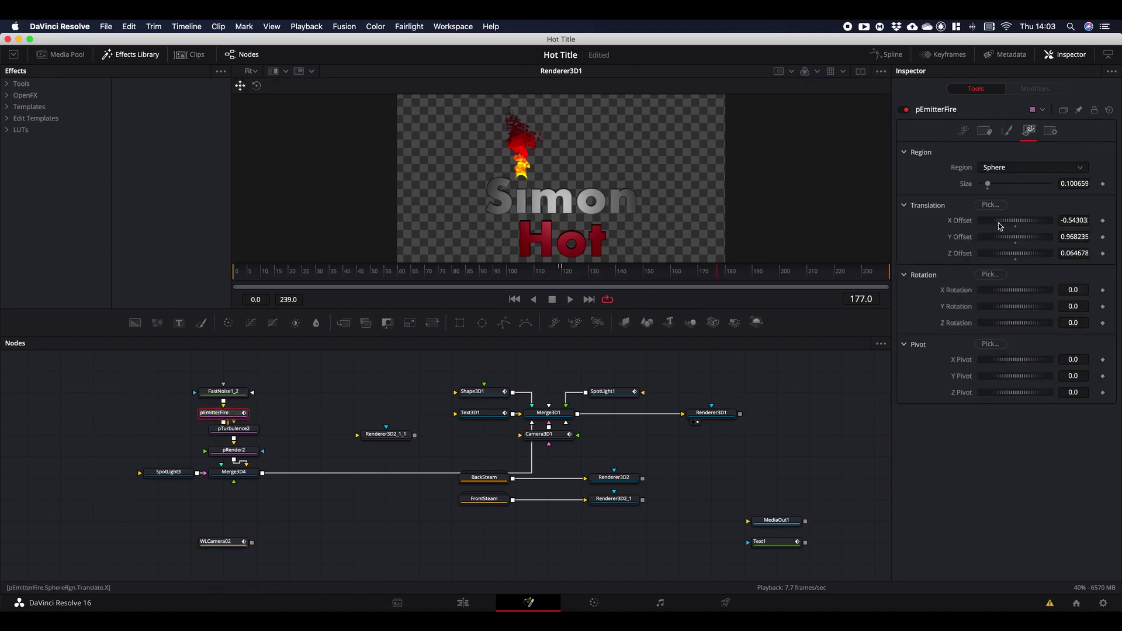
{"action": "mouse_move", "coordinate": [1006, 227]}
{"action": "left_mouse_down"}
{"action": "mouse_move", "coordinate": [1046, 225]}
{"action": "mouse_move", "coordinate": [1008, 227]}
{"action": "left_mouse_up"}
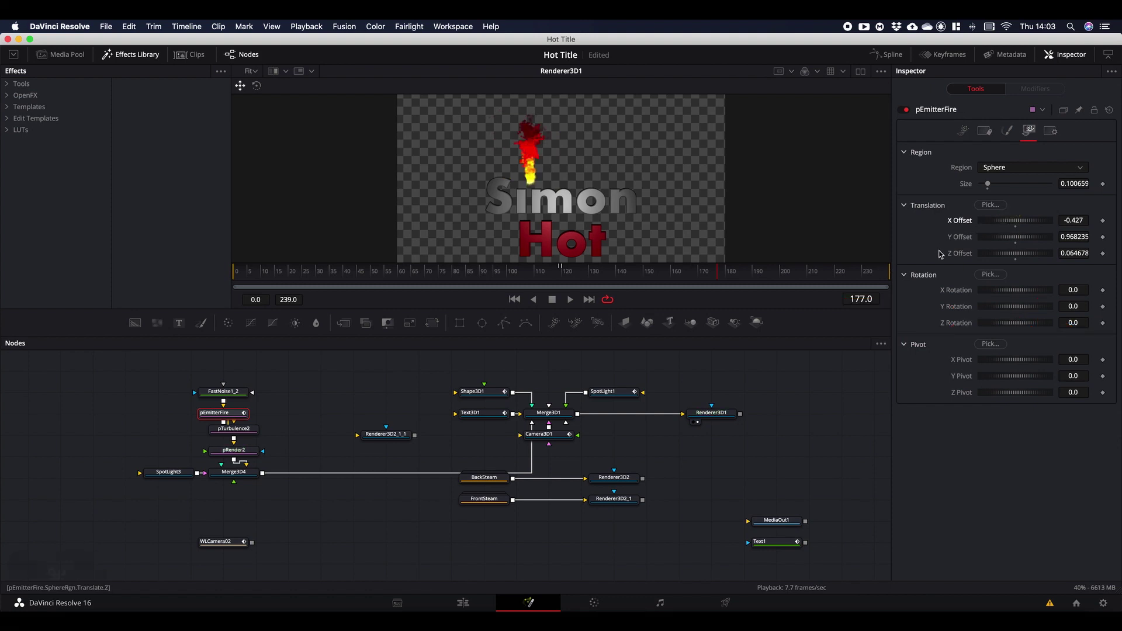
{"action": "key", "text": "super+z"}
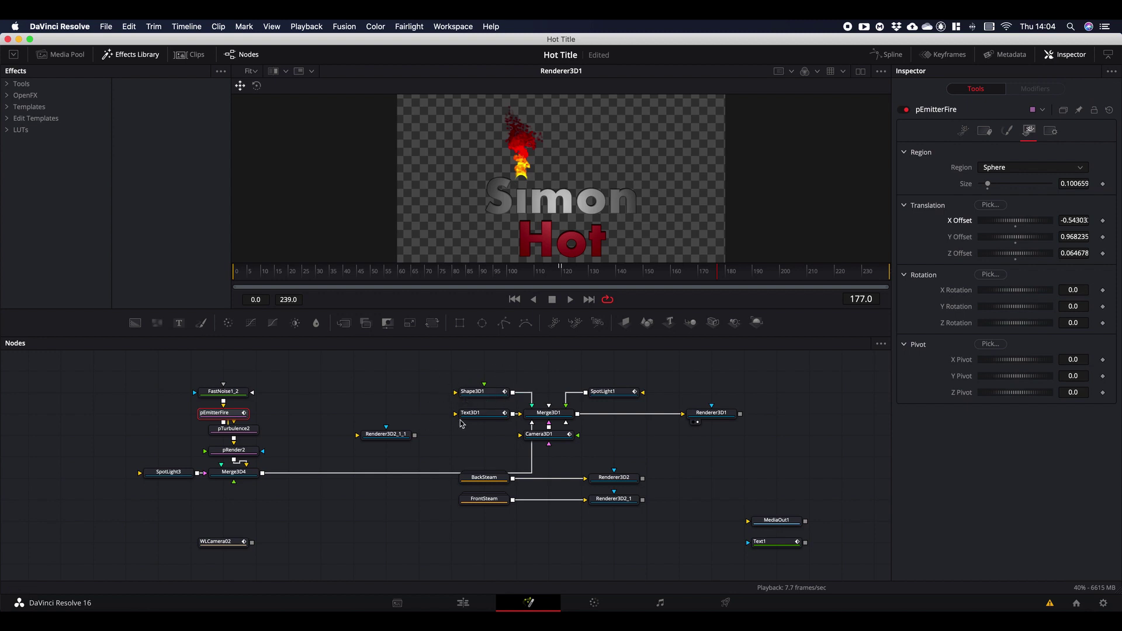
Step: Disconnect Merge3D4 from Merge3D1, relink it to Renderer3D2_1_1 and WLCamera02, and show Renderer3D2_1_1 in the viewer
{"action": "left_click_drag", "start_coordinate": [537, 457], "coordinate": [390, 510]}
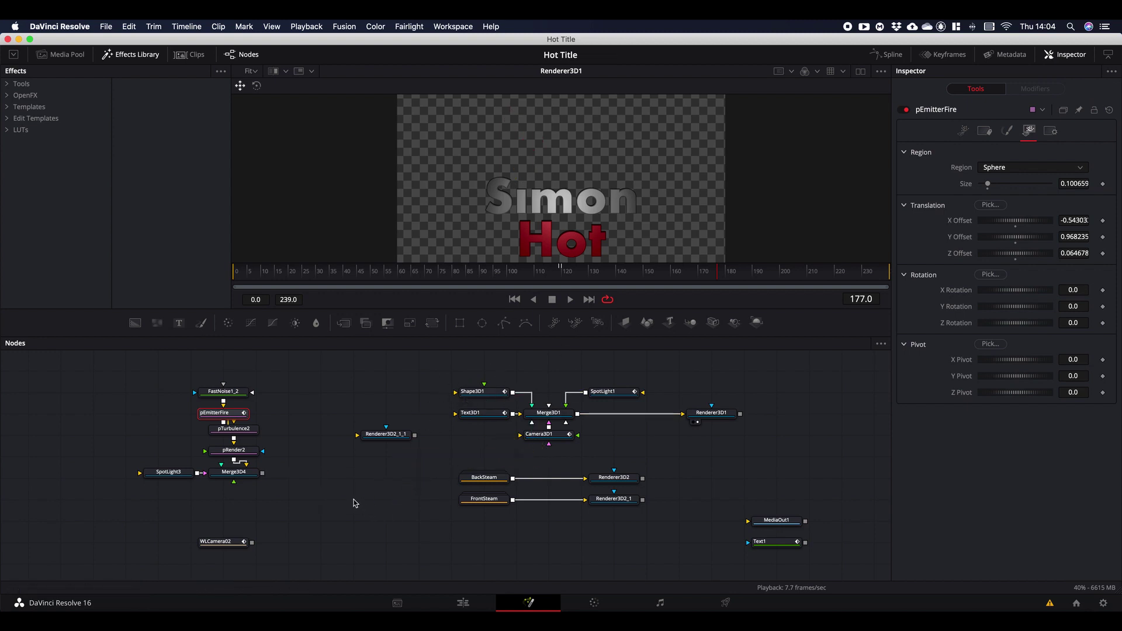
{"action": "left_click_drag", "start_coordinate": [262, 472], "coordinate": [377, 435]}
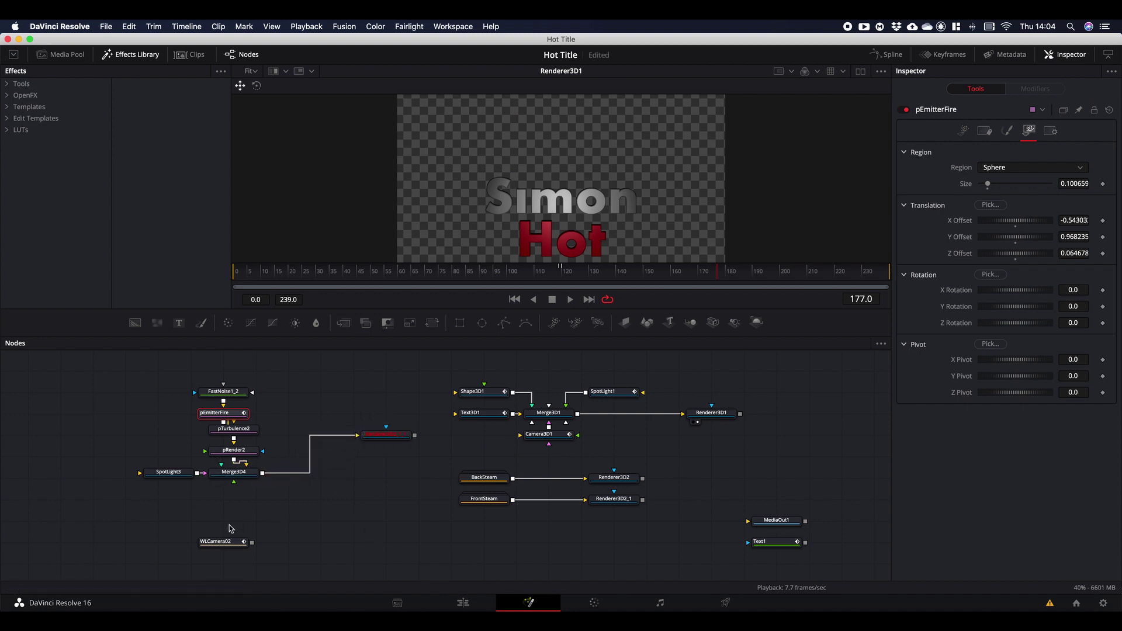
{"action": "left_click_drag", "start_coordinate": [253, 546], "coordinate": [237, 501]}
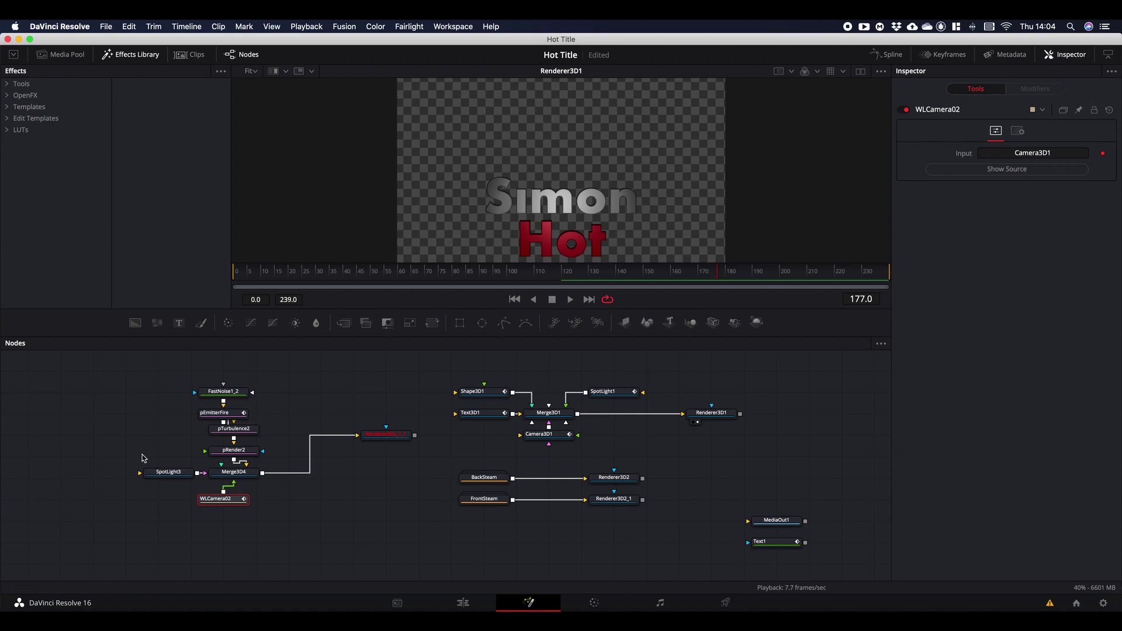
{"action": "left_click", "coordinate": [370, 443]}
Step: Line up the flame nodes in one column with WLCamera02 under Merge3D4, and place Renderer3D2_1_1 level with Merge3D4
{"action": "key", "text": "ctrl+z"}
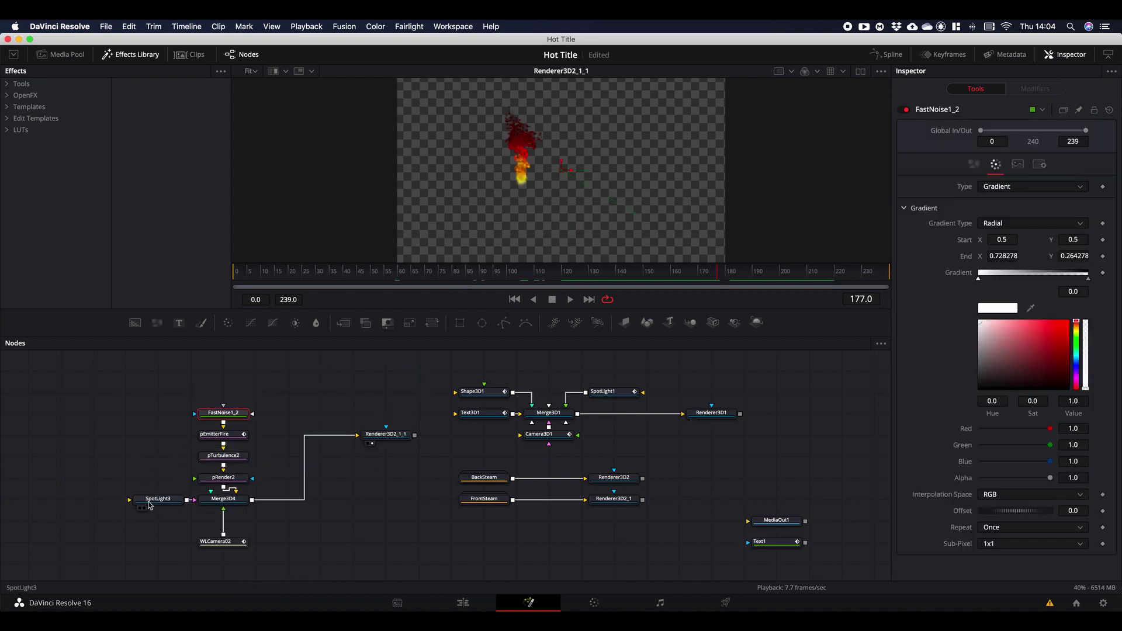
{"action": "left_click", "coordinate": [222, 521]}
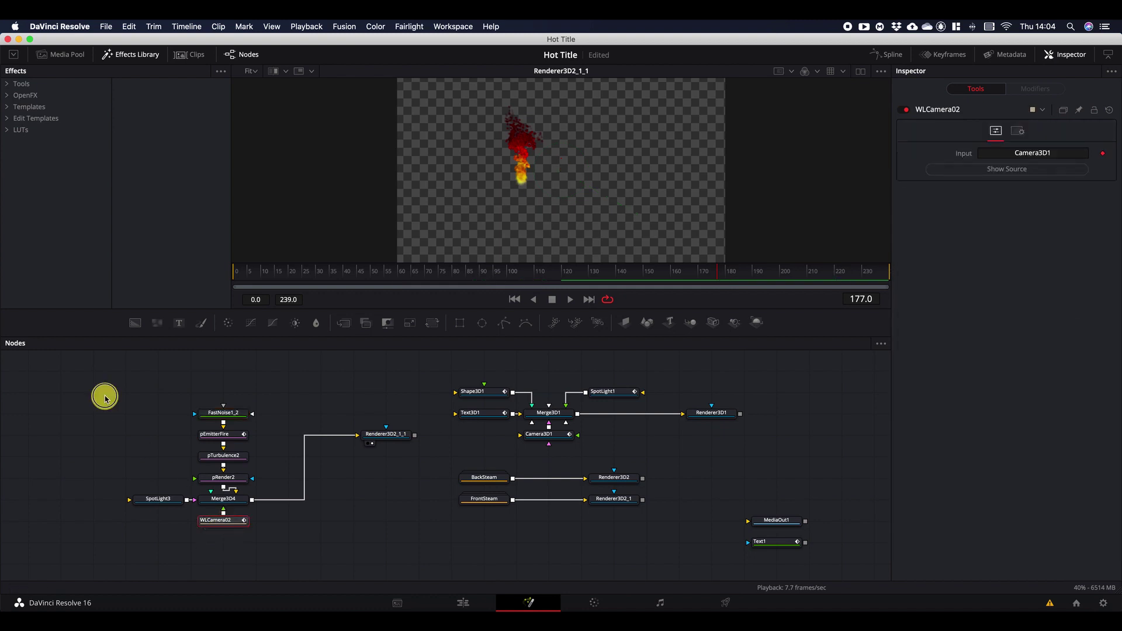
{"action": "left_click_drag", "start_coordinate": [105, 396], "coordinate": [240, 478]}
{"action": "left_click", "coordinate": [397, 435]}
{"action": "left_click_drag", "start_coordinate": [397, 436], "coordinate": [398, 457]}
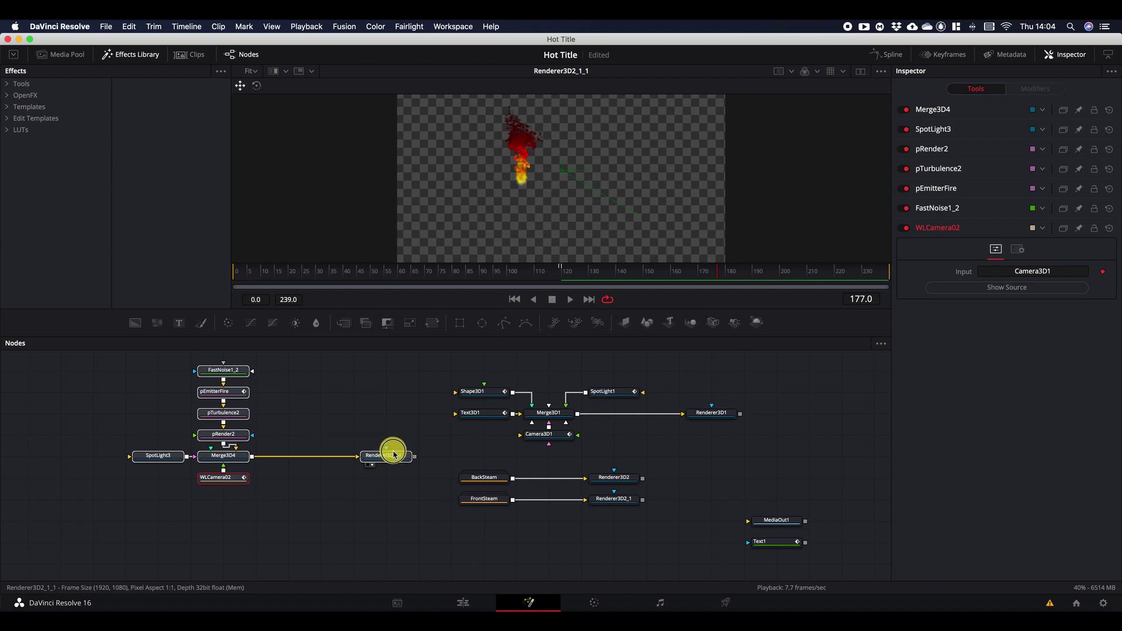
Step: Group all the flame nodes except Renderer3D2_1_1 and rename the group as Fire
{"action": "left_click_drag", "start_coordinate": [85, 358], "coordinate": [283, 527]}
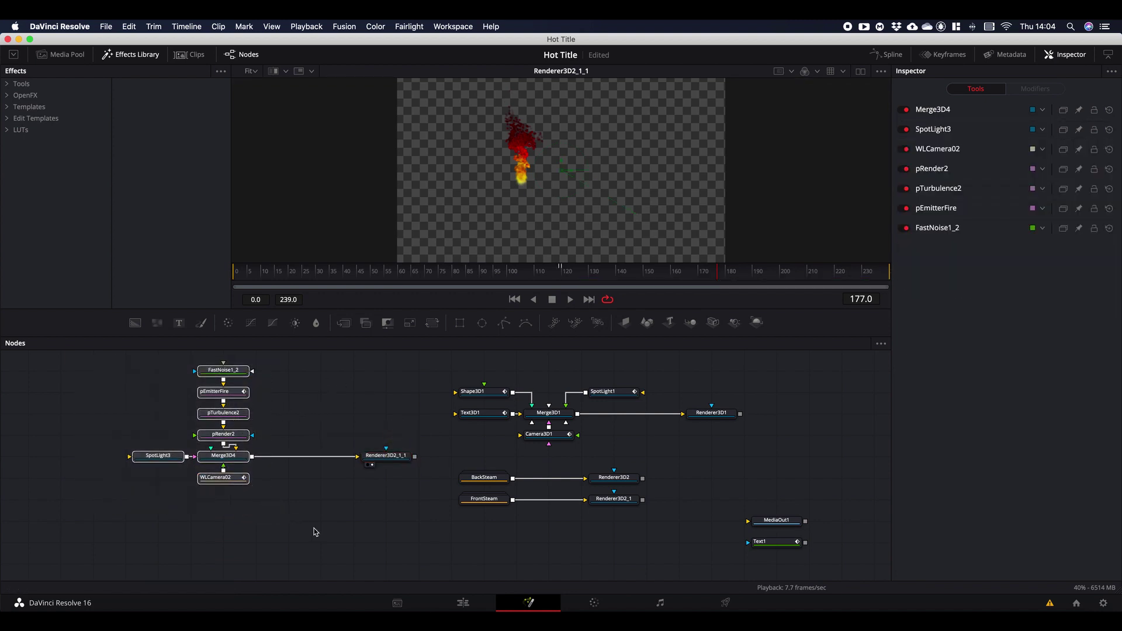
{"action": "key", "text": "shift"}
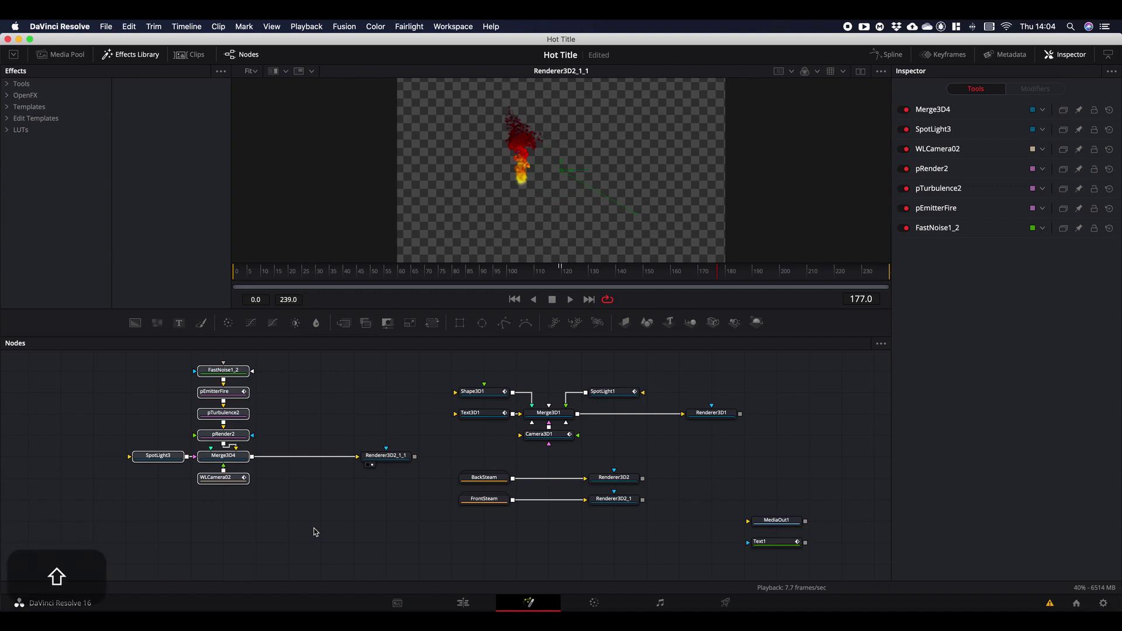
{"action": "key", "text": "super"}
{"action": "key", "text": "super+g"}
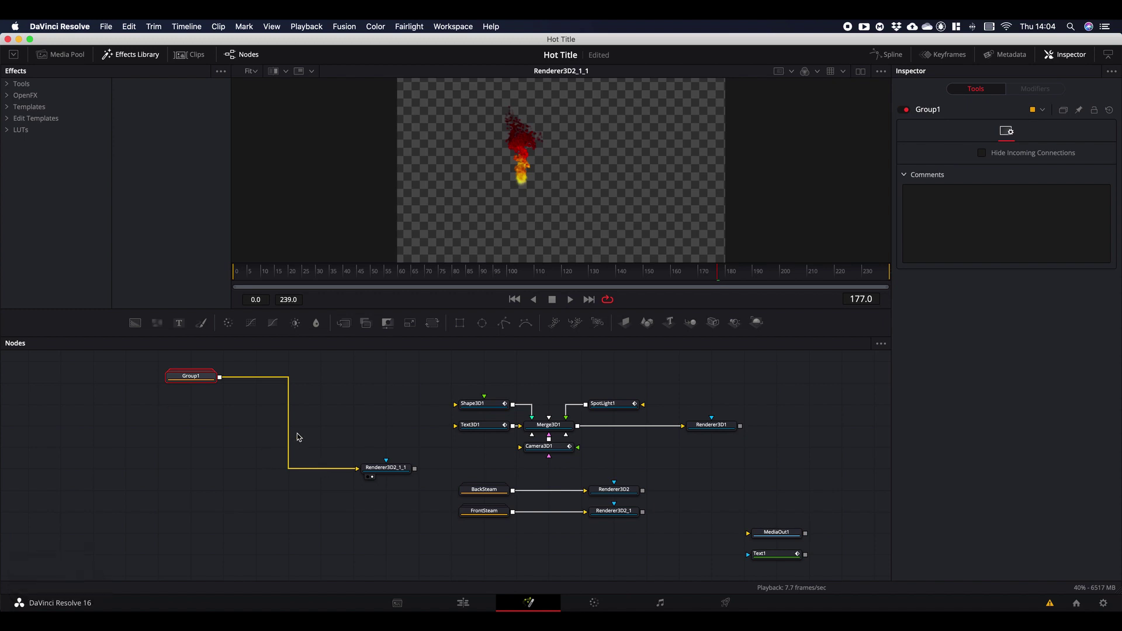
{"action": "key", "text": "F2"}
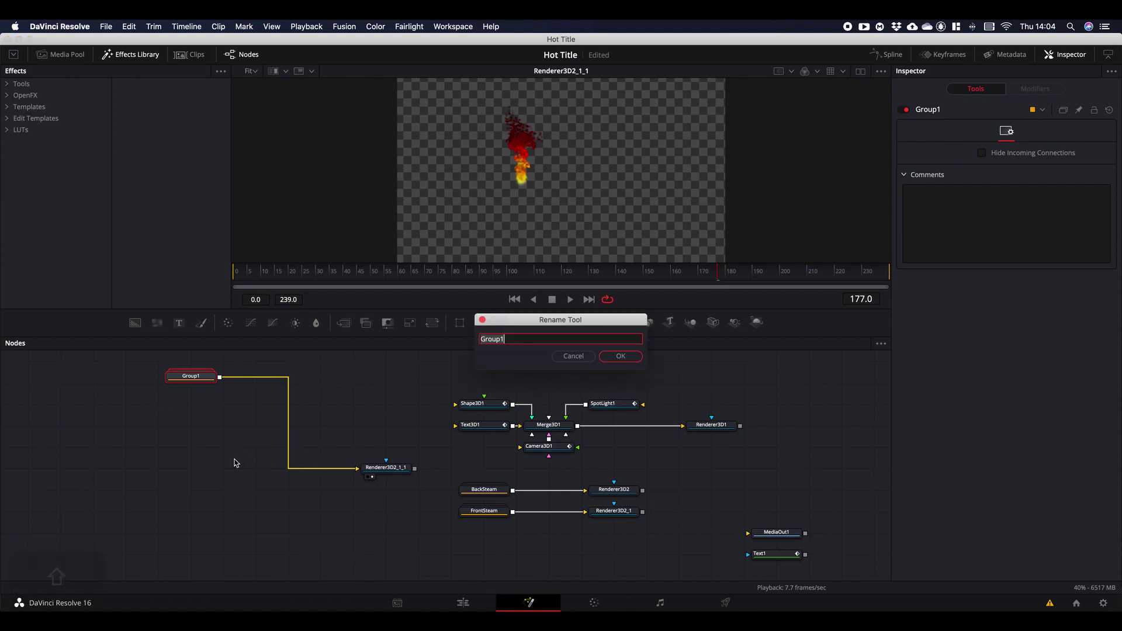
{"action": "type", "text": "Fire"}
{"action": "key", "text": "Return"}
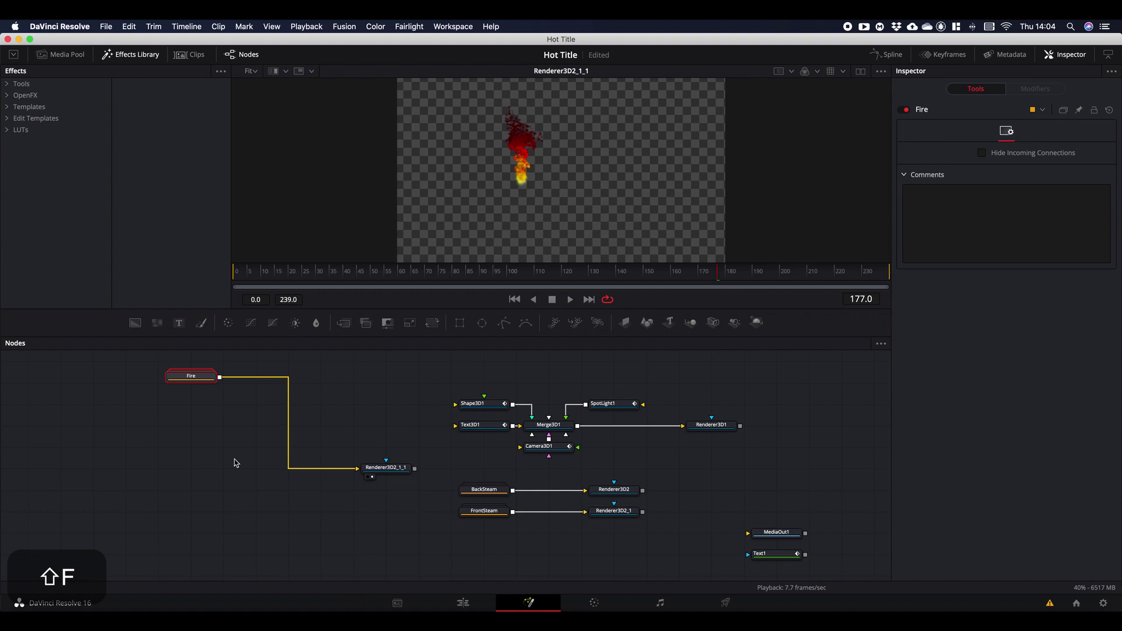
Step: Move the Fire group below FrontSteam and align Renderer3D2_1_1 under Renderer3D2_1
{"action": "left_click_drag", "start_coordinate": [217, 379], "coordinate": [321, 473]}
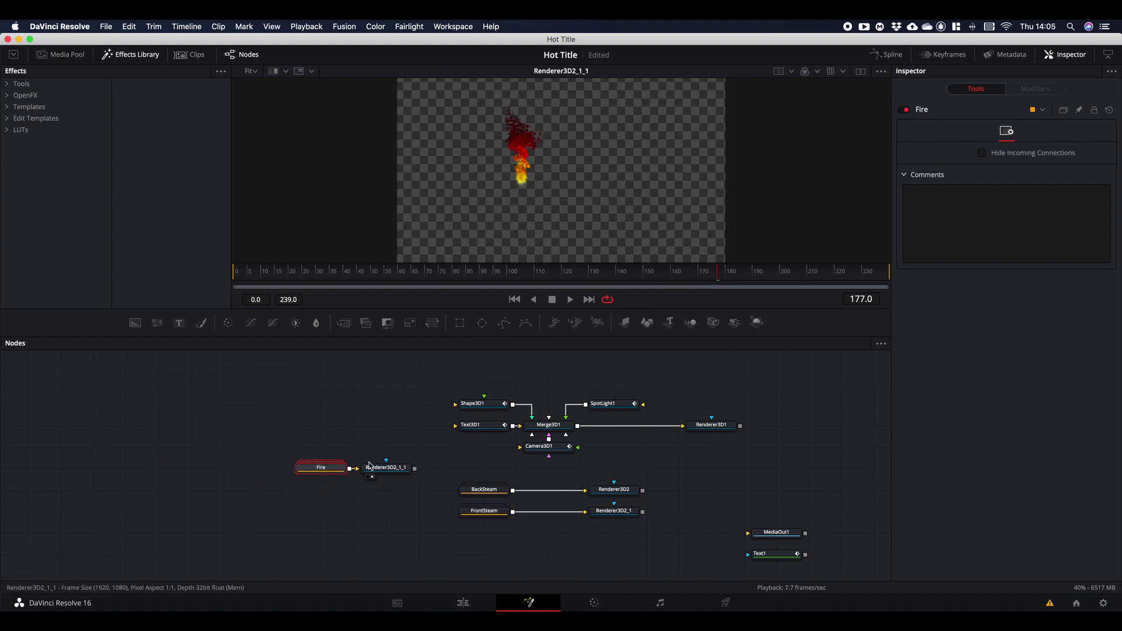
{"action": "left_click_drag", "start_coordinate": [282, 428], "coordinate": [488, 524]}
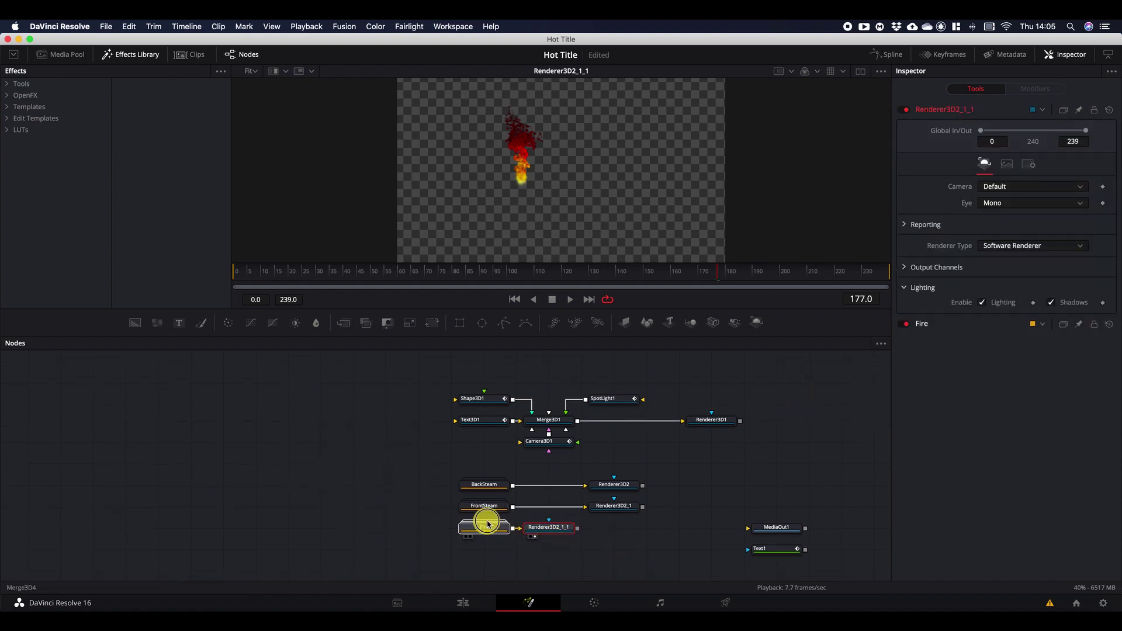
{"action": "left_click", "coordinate": [558, 557]}
{"action": "left_click_drag", "start_coordinate": [556, 534], "coordinate": [620, 535]}
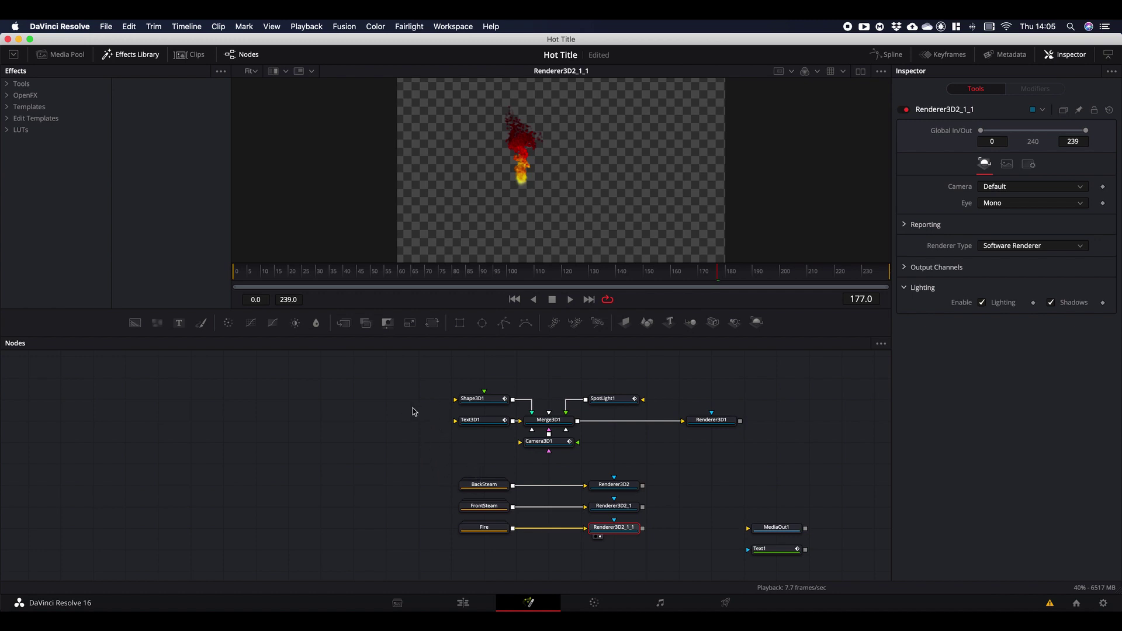
Step: Group Shape3D1, Text3D1, Merge3D1, Camera3D1 and SpotLight1, and rename the group as TextandAnim
{"action": "left_click_drag", "start_coordinate": [433, 369], "coordinate": [655, 461]}
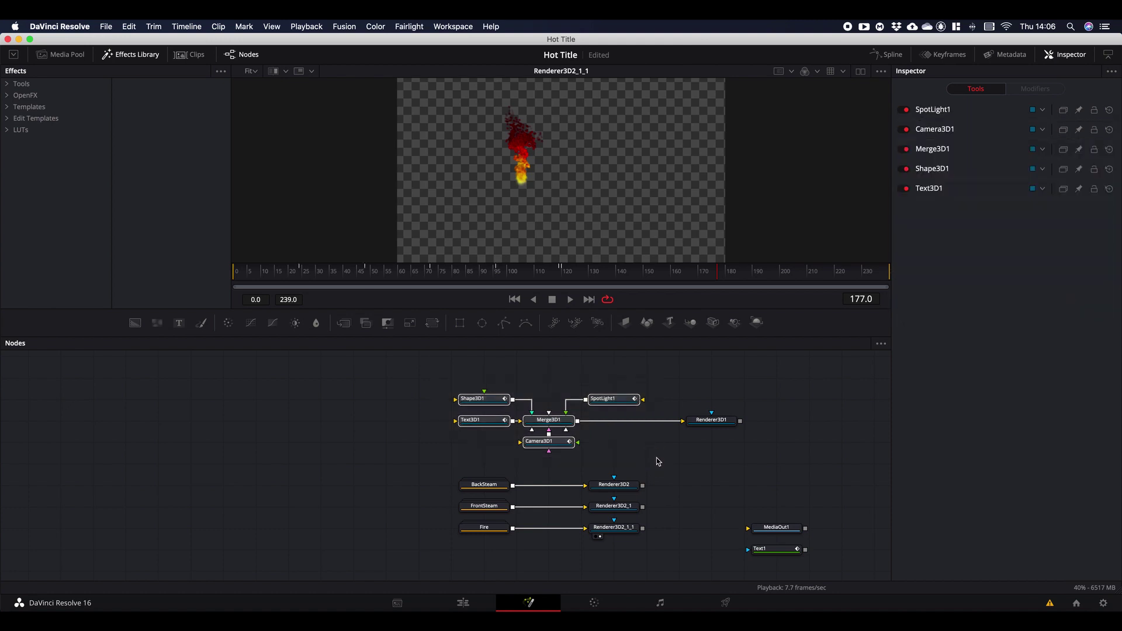
{"action": "key", "text": "super"}
{"action": "key", "text": "super+g"}
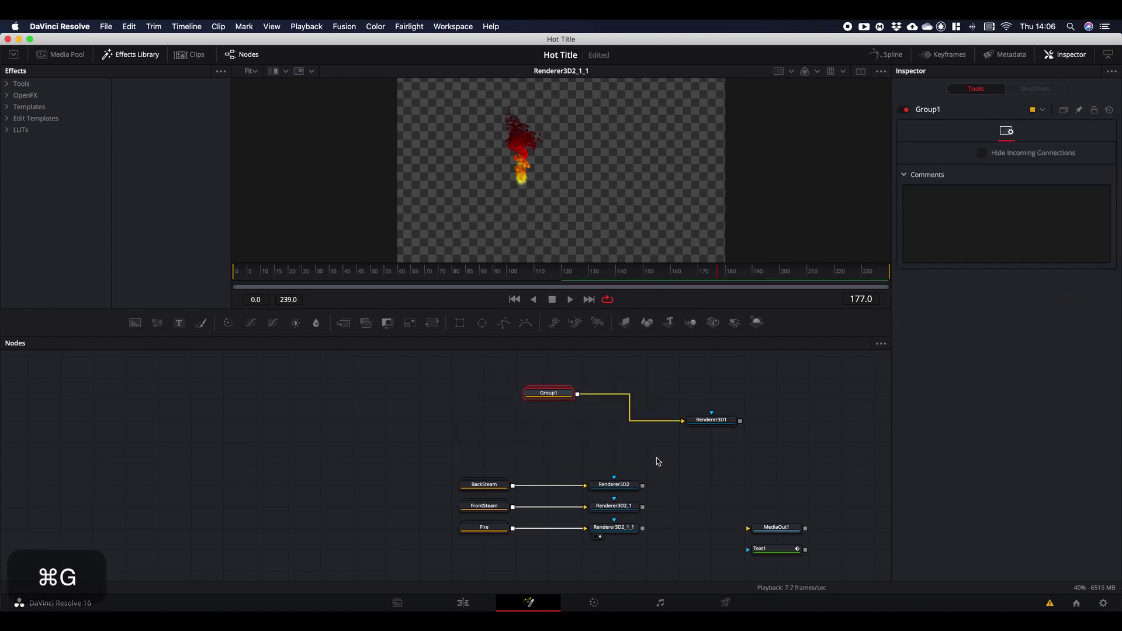
{"action": "key", "text": "F2"}
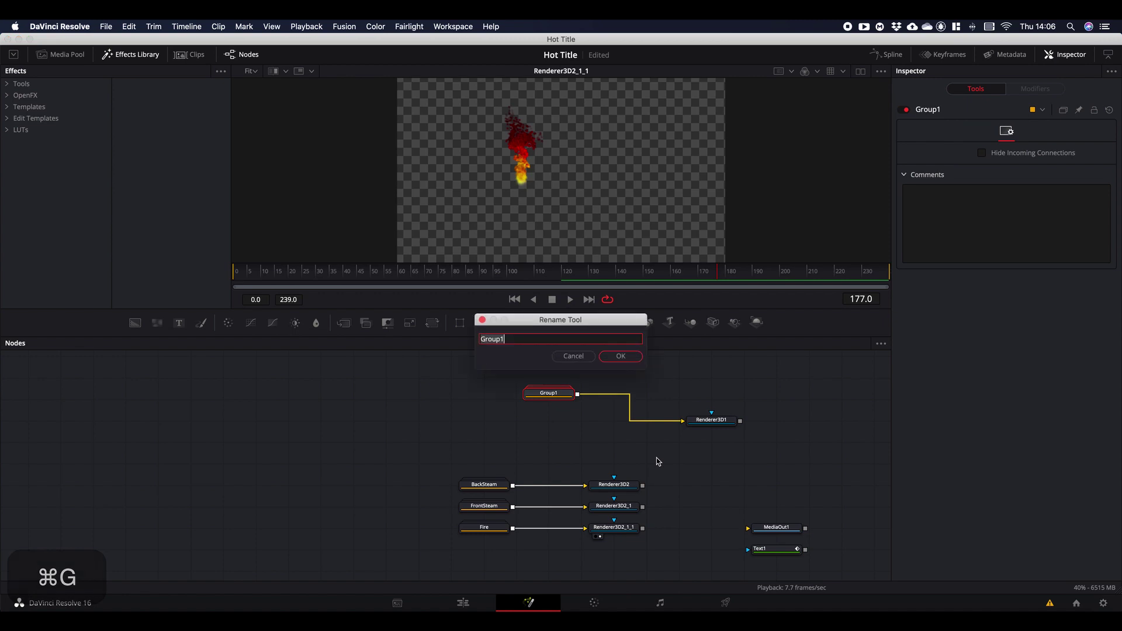
{"action": "key", "text": "shift"}
{"action": "type", "text": "Te"}
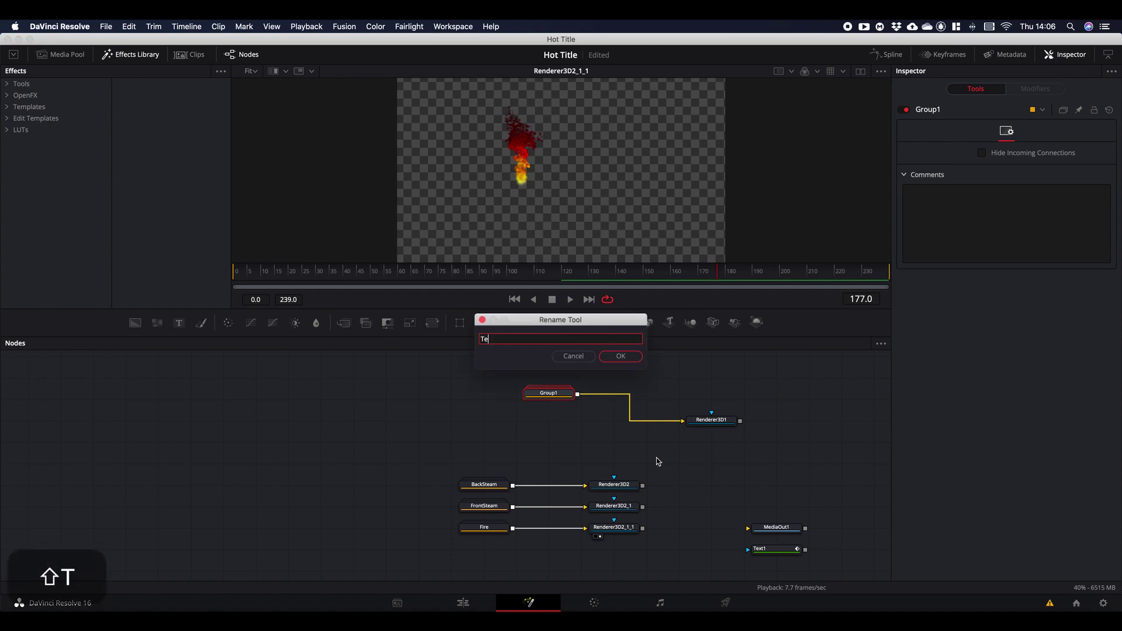
{"action": "type", "text": "xtandAnim"}
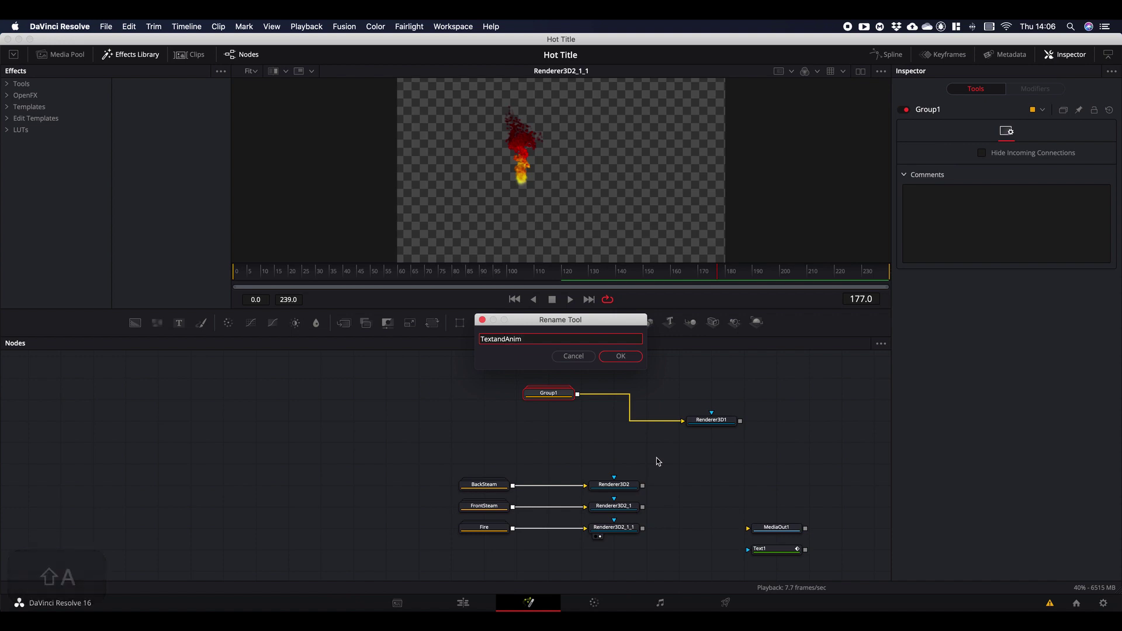
{"action": "key", "text": "Return"}
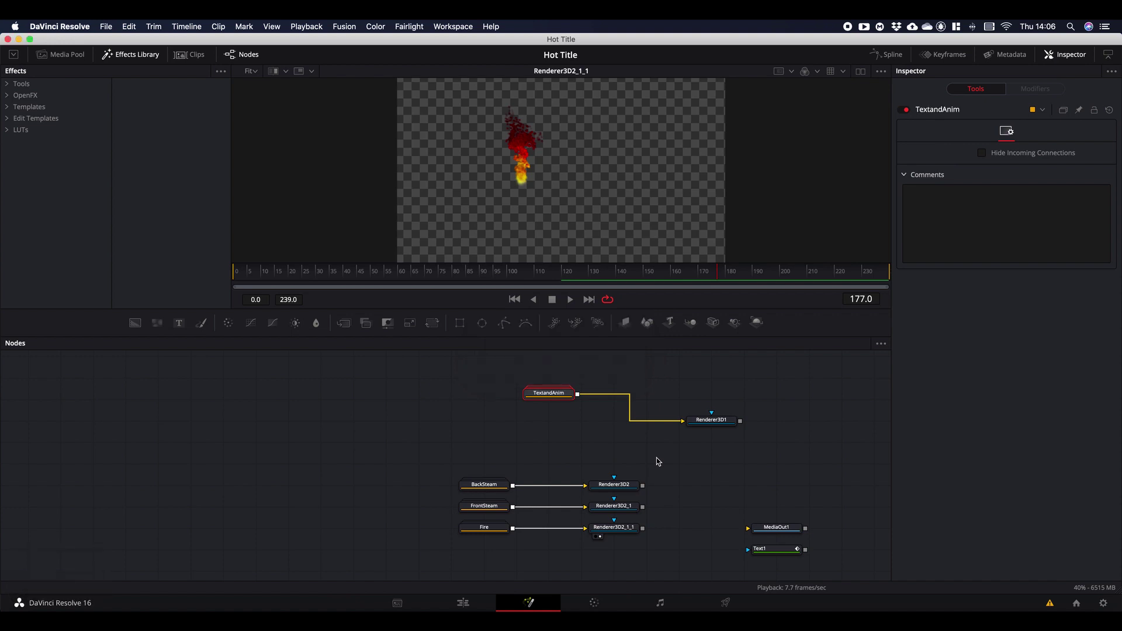
Step: Place the TextandAnim group directly above BackSteam and Renderer3D1 directly above Renderer3D2
{"action": "left_click_drag", "start_coordinate": [554, 394], "coordinate": [629, 422]}
{"action": "left_click_drag", "start_coordinate": [558, 390], "coordinate": [757, 460]}
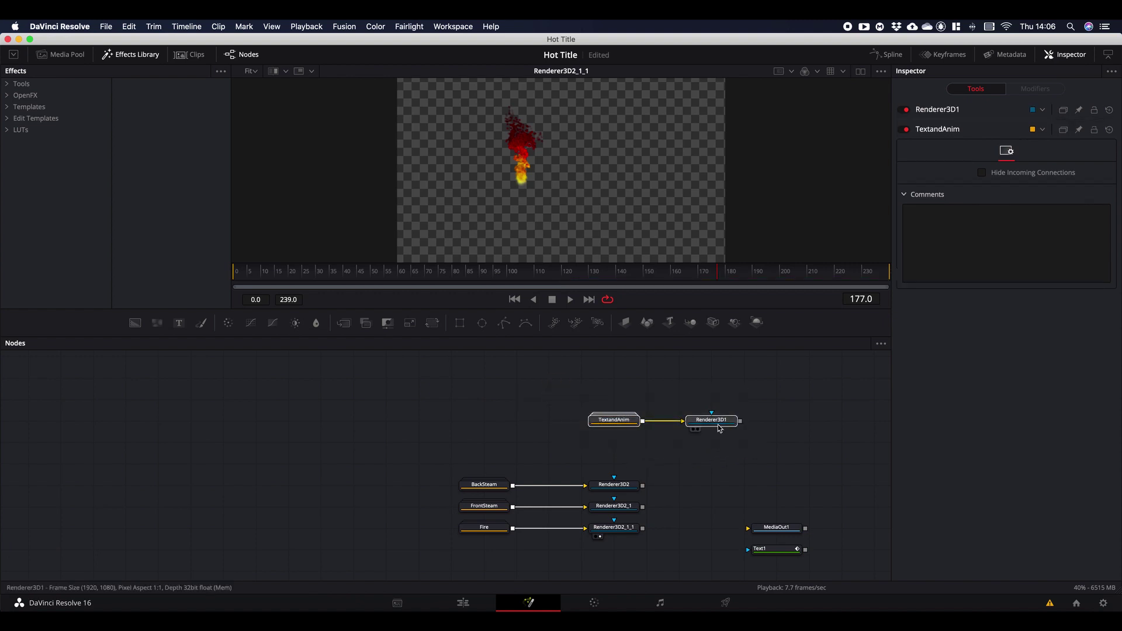
{"action": "left_click_drag", "start_coordinate": [721, 424], "coordinate": [612, 464]}
{"action": "left_click_drag", "start_coordinate": [516, 464], "coordinate": [484, 464]}
{"action": "left_click_drag", "start_coordinate": [580, 464], "coordinate": [613, 464]}
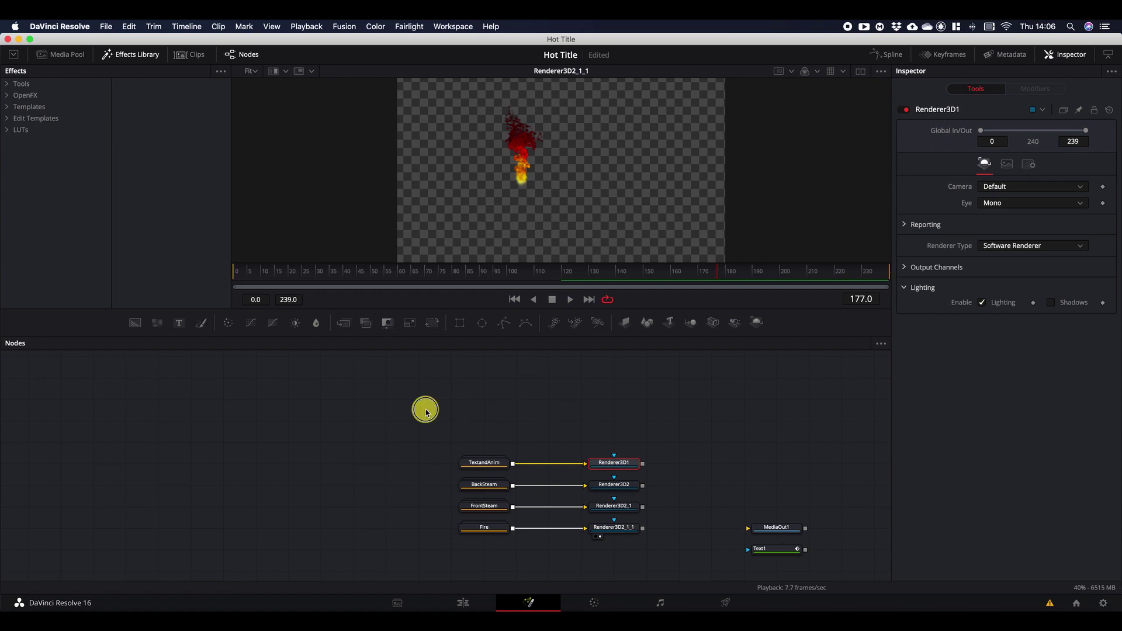
Step: Restack the group and renderer pairs in the order FrontSteam, TextandAnim, Fire and BackSteam from top to bottom
{"action": "left_click_drag", "start_coordinate": [425, 408], "coordinate": [429, 488]}
{"action": "left_click", "coordinate": [624, 531]}
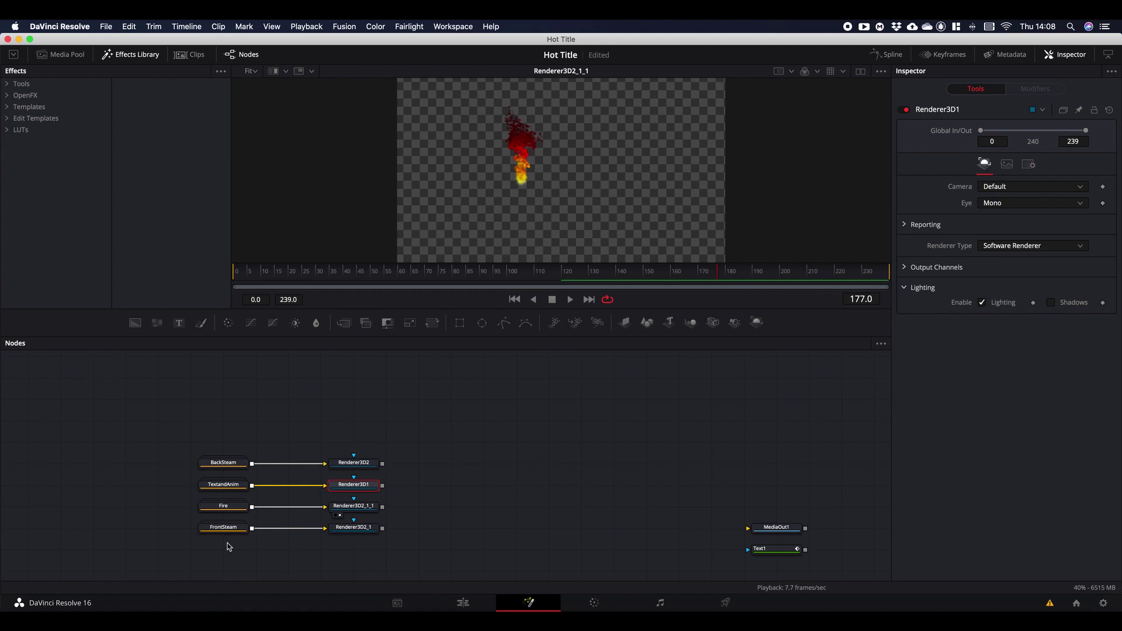
{"action": "left_click_drag", "start_coordinate": [228, 547], "coordinate": [624, 425]}
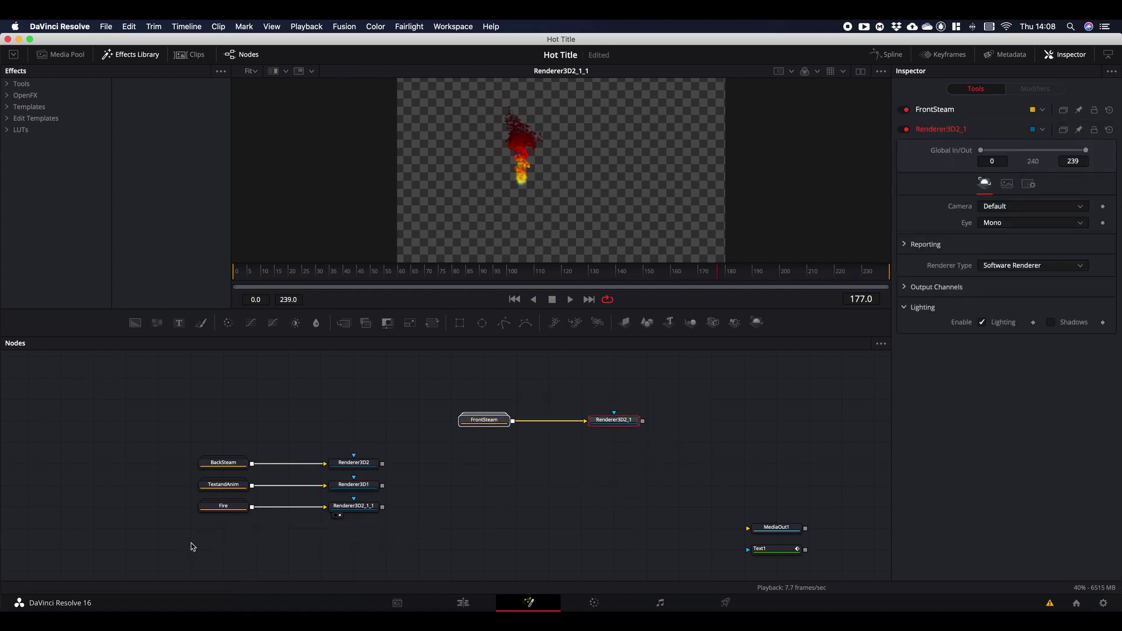
{"action": "left_click_drag", "start_coordinate": [193, 539], "coordinate": [380, 505]}
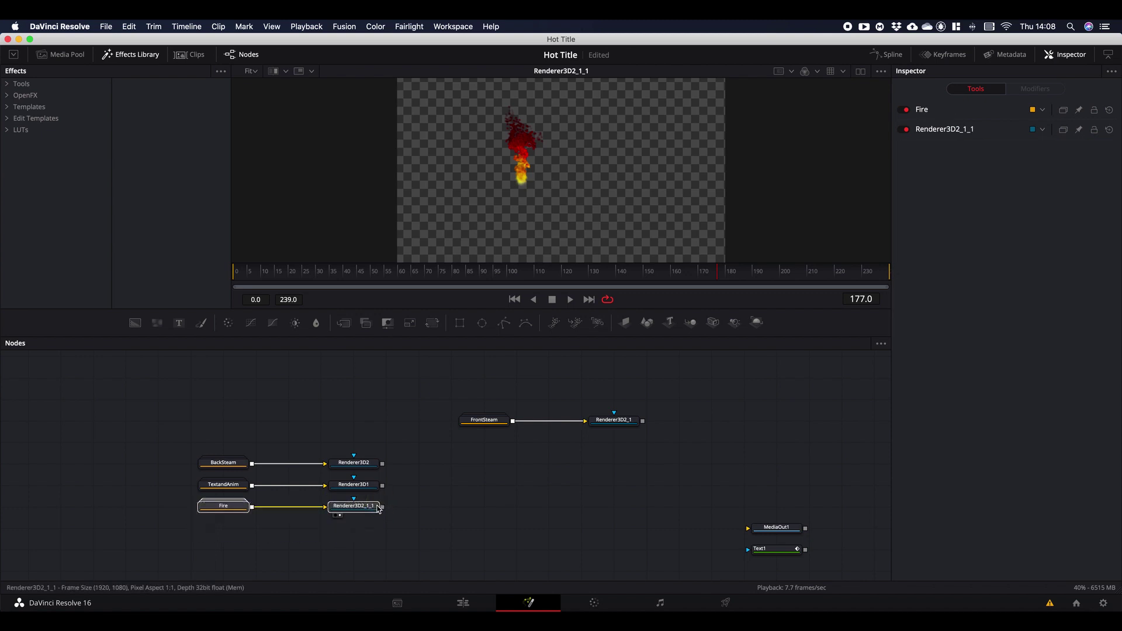
{"action": "left_click_drag", "start_coordinate": [149, 482], "coordinate": [619, 448]}
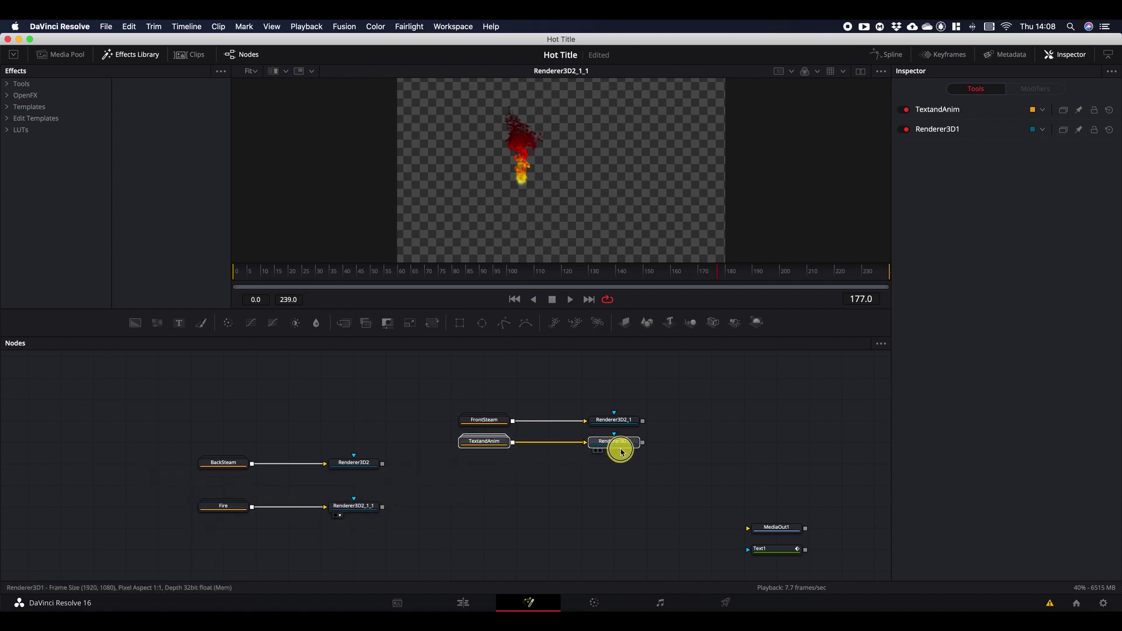
{"action": "left_click_drag", "start_coordinate": [178, 498], "coordinate": [402, 534]}
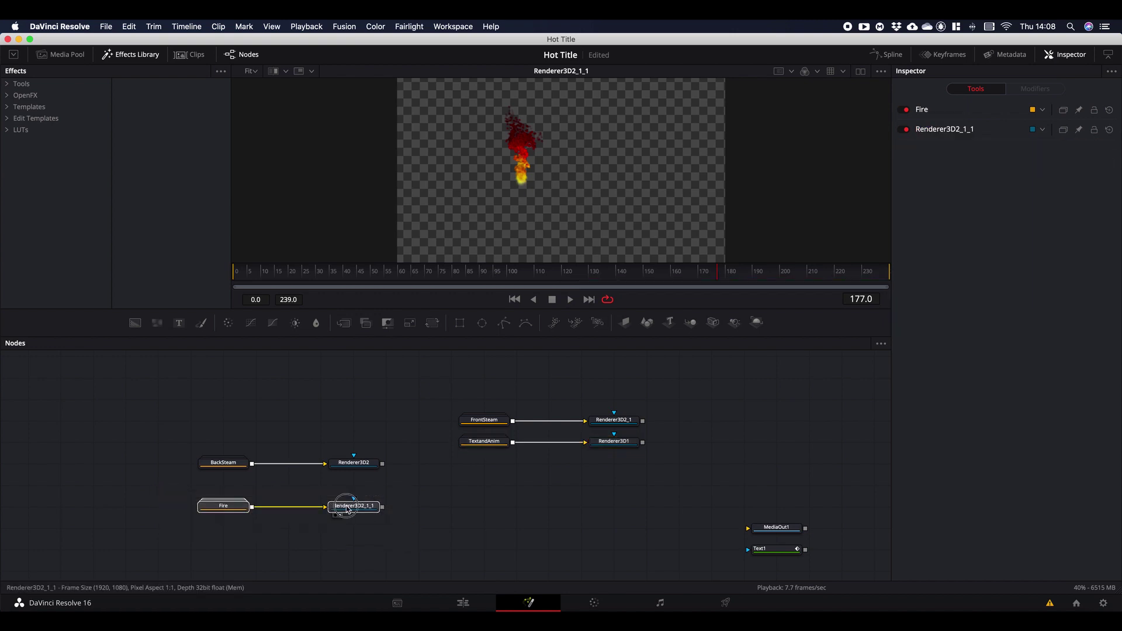
{"action": "left_click_drag", "start_coordinate": [348, 508], "coordinate": [610, 466]}
{"action": "left_click_drag", "start_coordinate": [180, 430], "coordinate": [439, 481]}
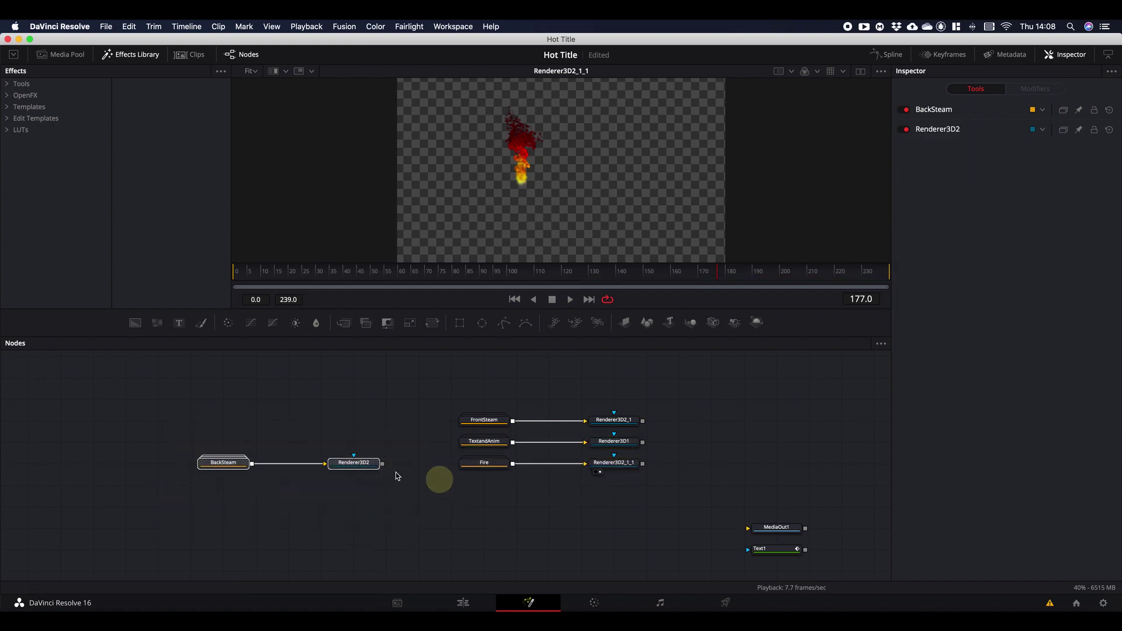
{"action": "left_click_drag", "start_coordinate": [351, 467], "coordinate": [612, 492]}
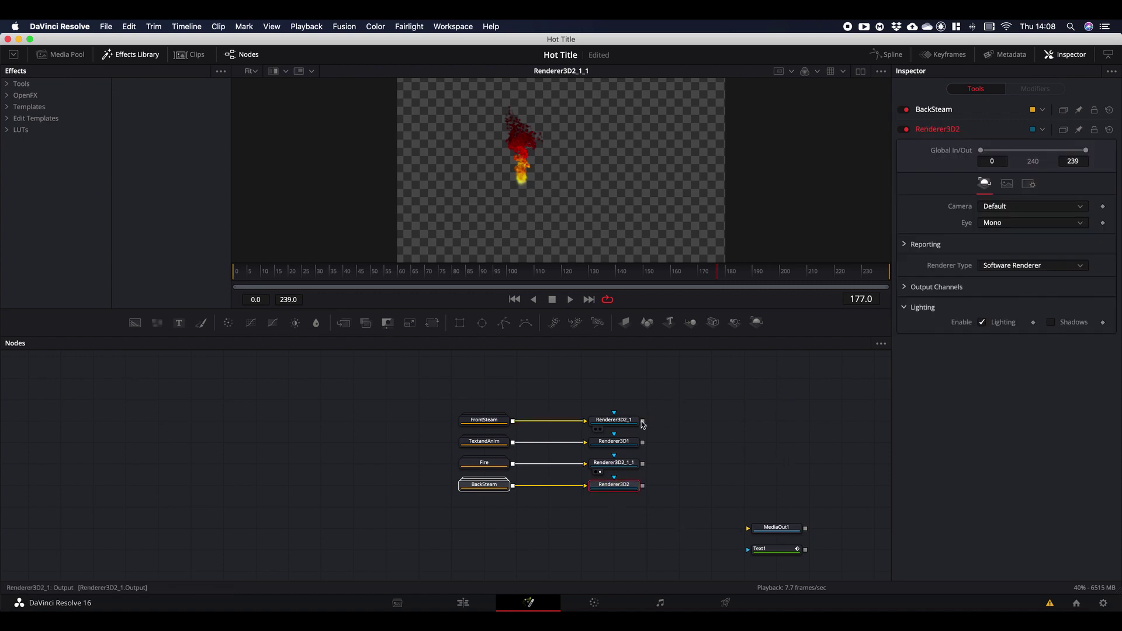
Step: Chain the four renderer outputs through three Merge nodes, working down from Renderer3D2_1 to Renderer3D2
{"action": "mouse_move", "coordinate": [643, 423]}
{"action": "left_mouse_down"}
{"action": "mouse_move", "coordinate": [676, 431]}
{"action": "mouse_move", "coordinate": [644, 445]}
{"action": "left_mouse_up"}
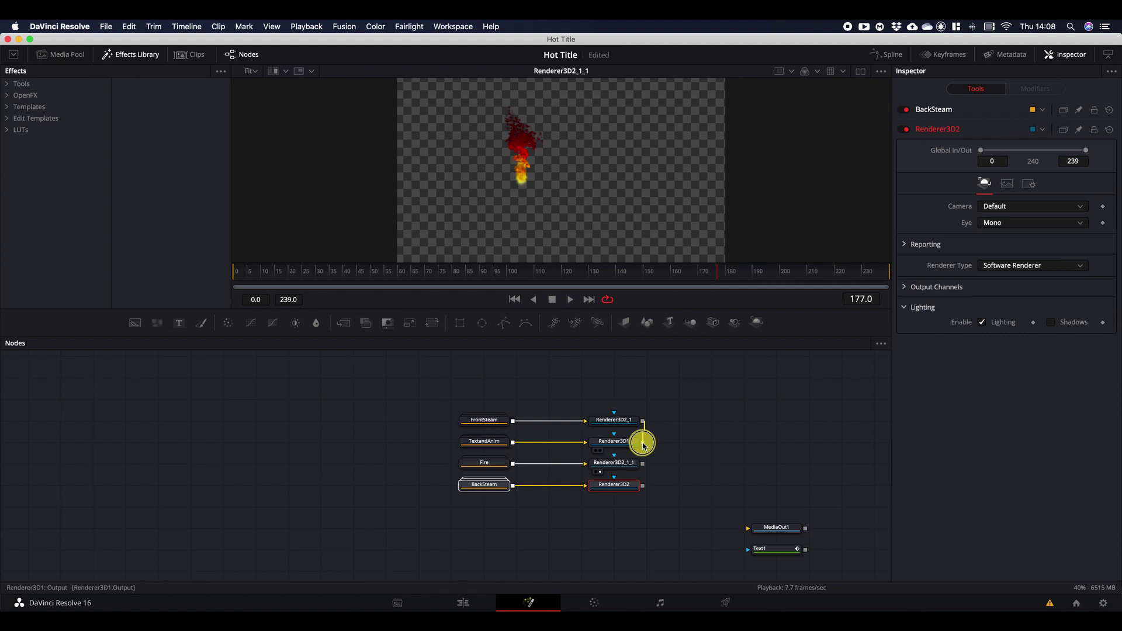
{"action": "left_click_drag", "start_coordinate": [643, 445], "coordinate": [688, 422]}
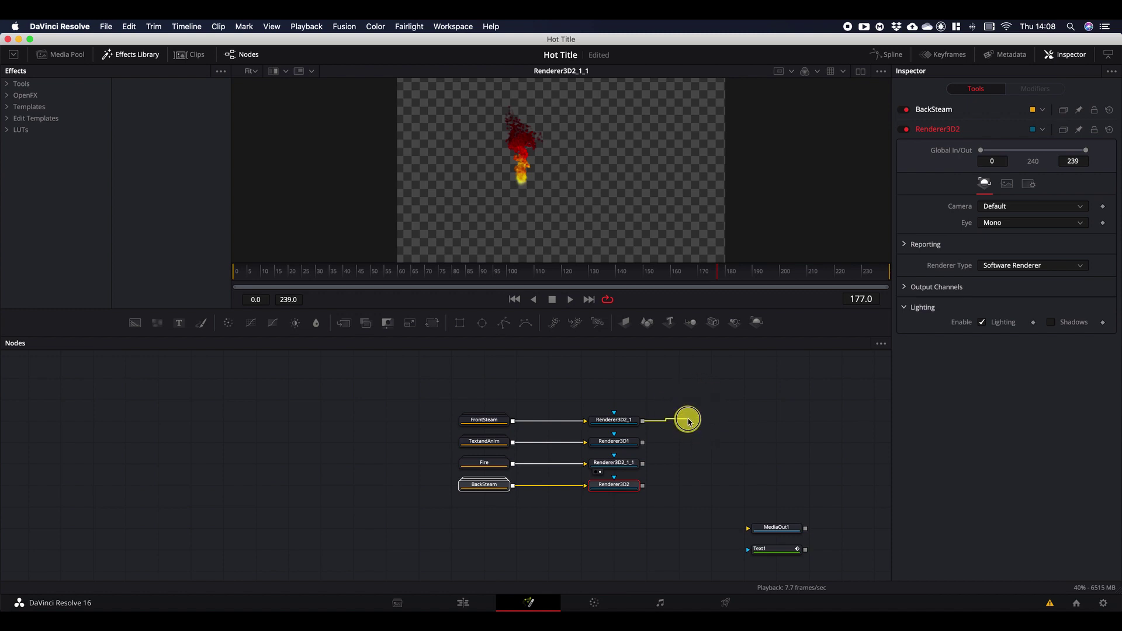
{"action": "left_click_drag", "start_coordinate": [689, 422], "coordinate": [644, 444]}
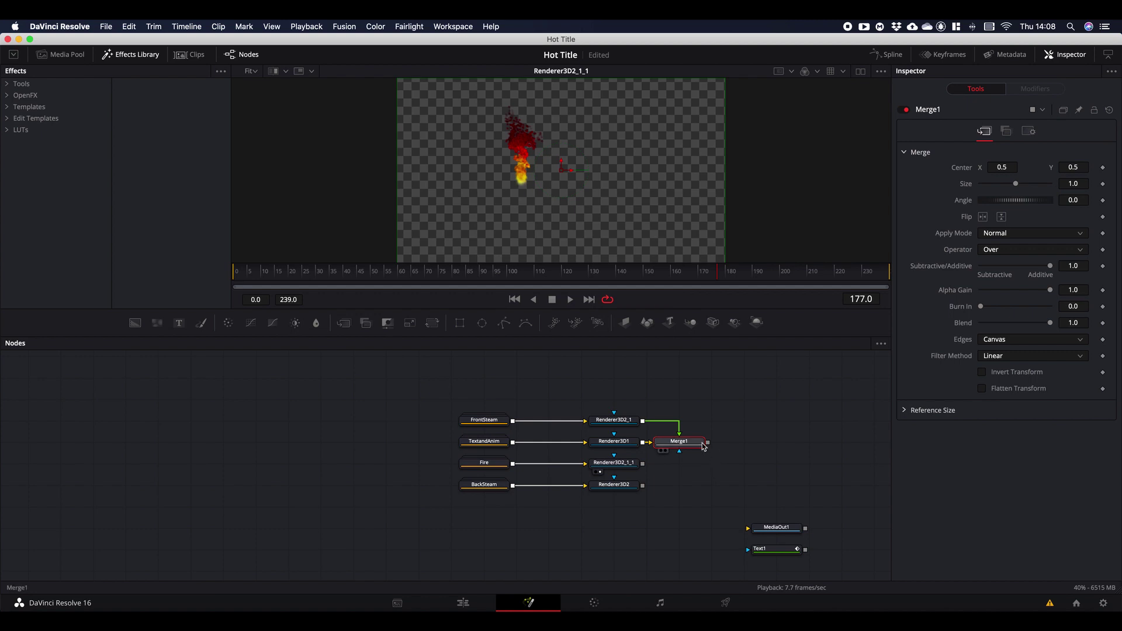
{"action": "left_click_drag", "start_coordinate": [708, 442], "coordinate": [645, 490]}
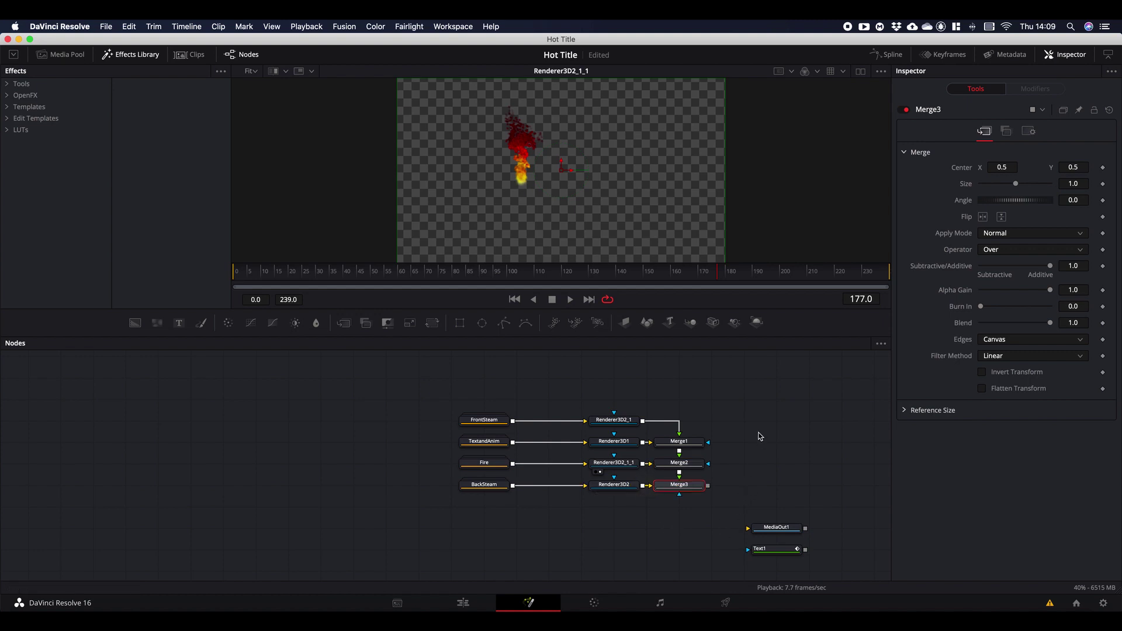
Step: Swap Merge1's foreground and background inputs, and swap them back
{"action": "left_click", "coordinate": [680, 443]}
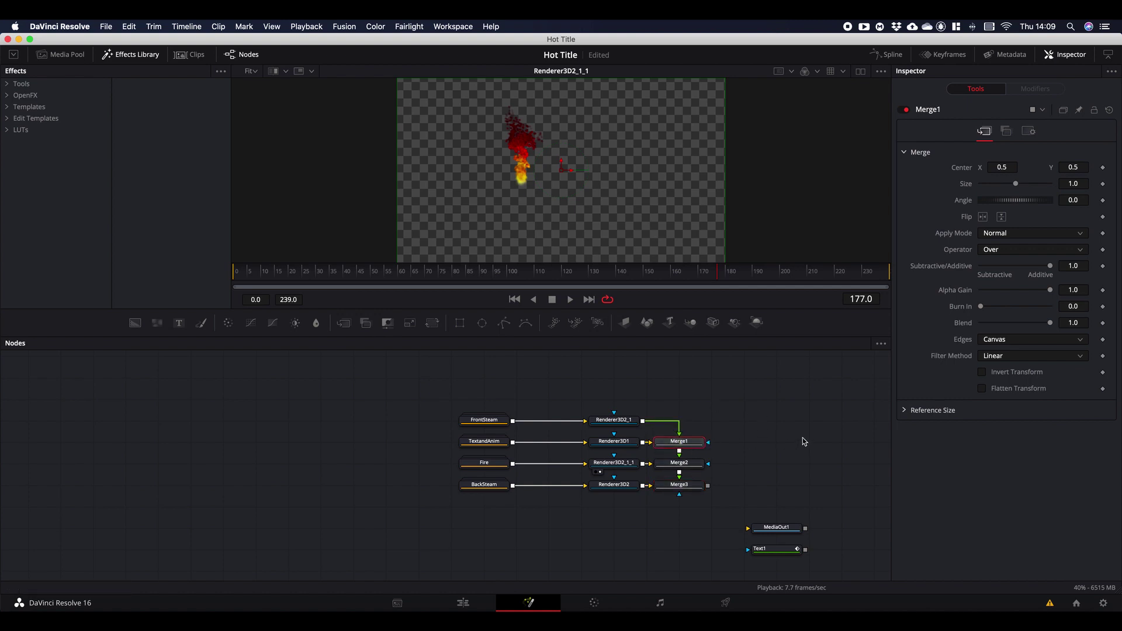
{"action": "key", "text": "super+t"}
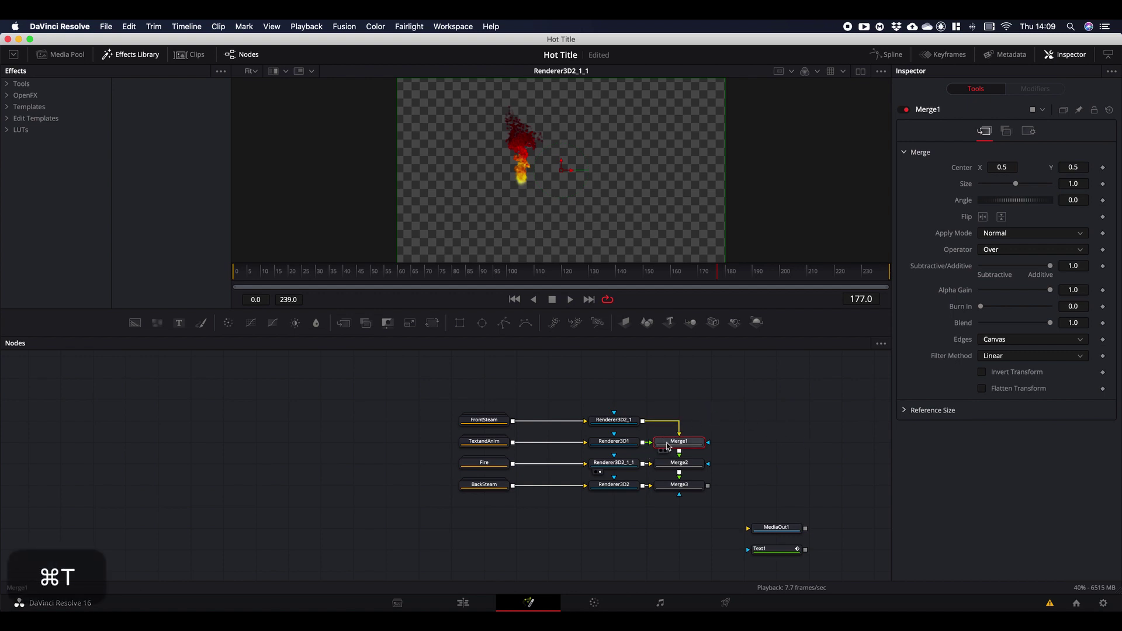
{"action": "key", "text": "super+t"}
Step: Move the group, renderer and merge nodes away from MediaOut1 and preview the Merge3 output in the viewer
{"action": "left_click_drag", "start_coordinate": [452, 391], "coordinate": [578, 483]}
{"action": "scroll", "coordinate": [646, 491], "scroll_direction": "down", "scroll_amount": 1}
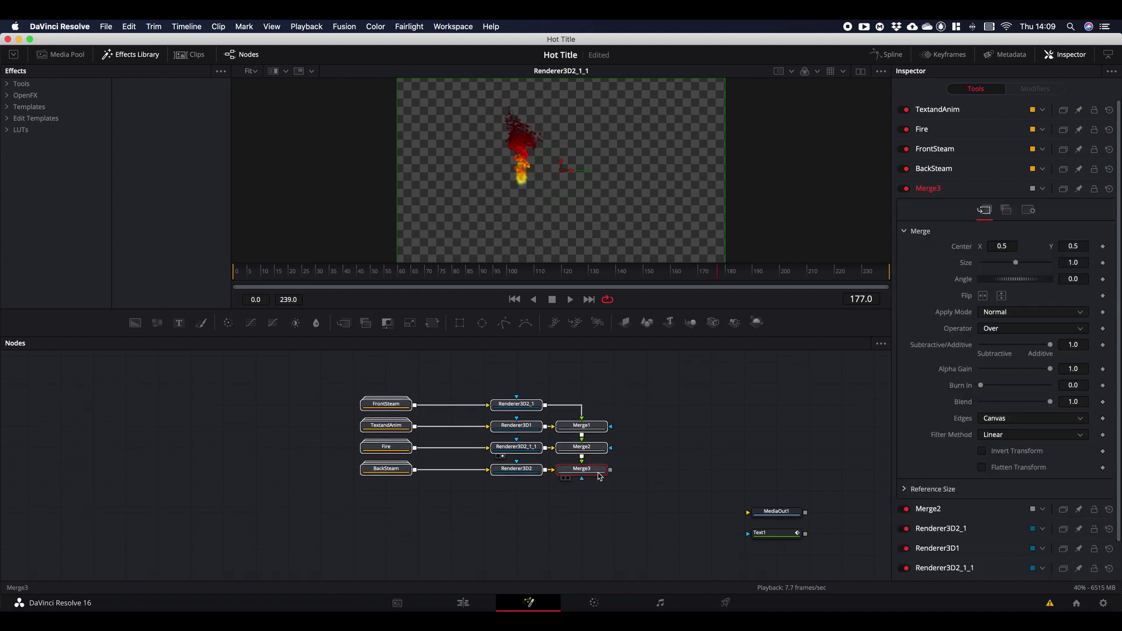
{"action": "left_click_drag", "start_coordinate": [610, 434], "coordinate": [643, 413]}
{"action": "key", "text": "super+z"}
{"action": "key", "text": "1"}
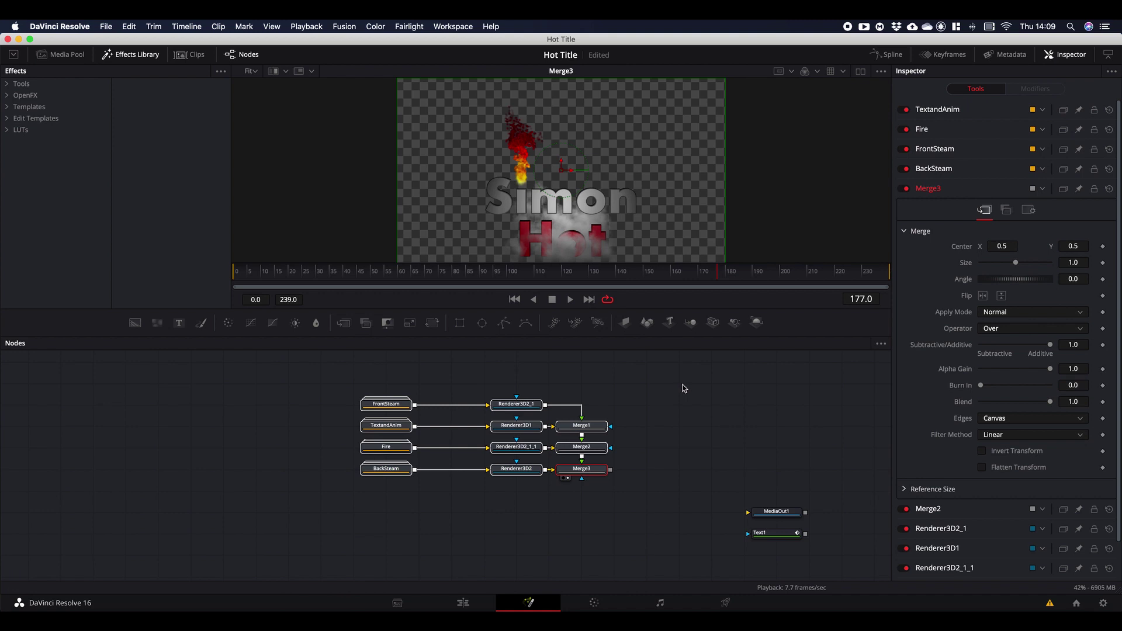
{"action": "key", "text": "space"}
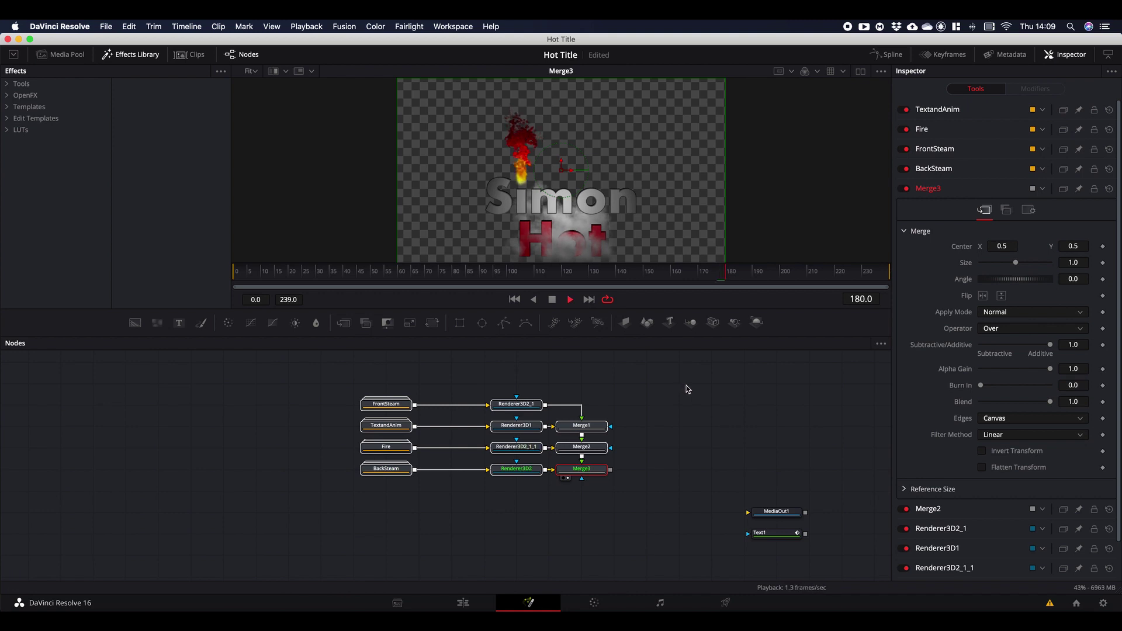
{"action": "key", "text": "space"}
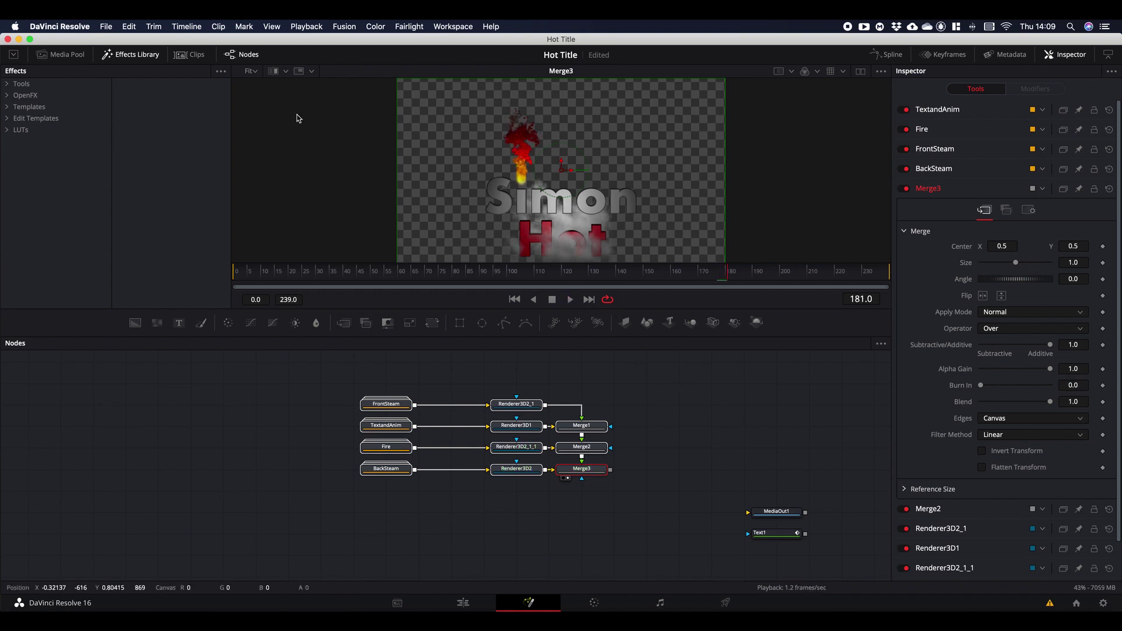
Step: Set the proxy mode to Quarter Resolution and play back the merged composite
{"action": "left_click", "coordinate": [344, 26]}
{"action": "mouse_move", "coordinate": [305, 28]}
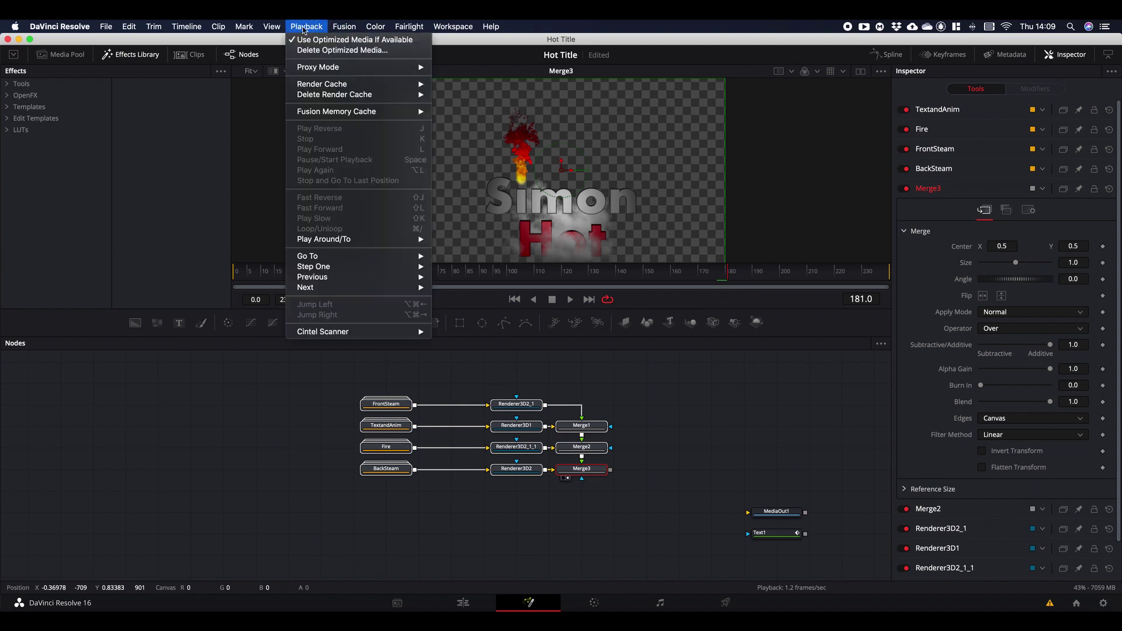
{"action": "mouse_move", "coordinate": [400, 67]}
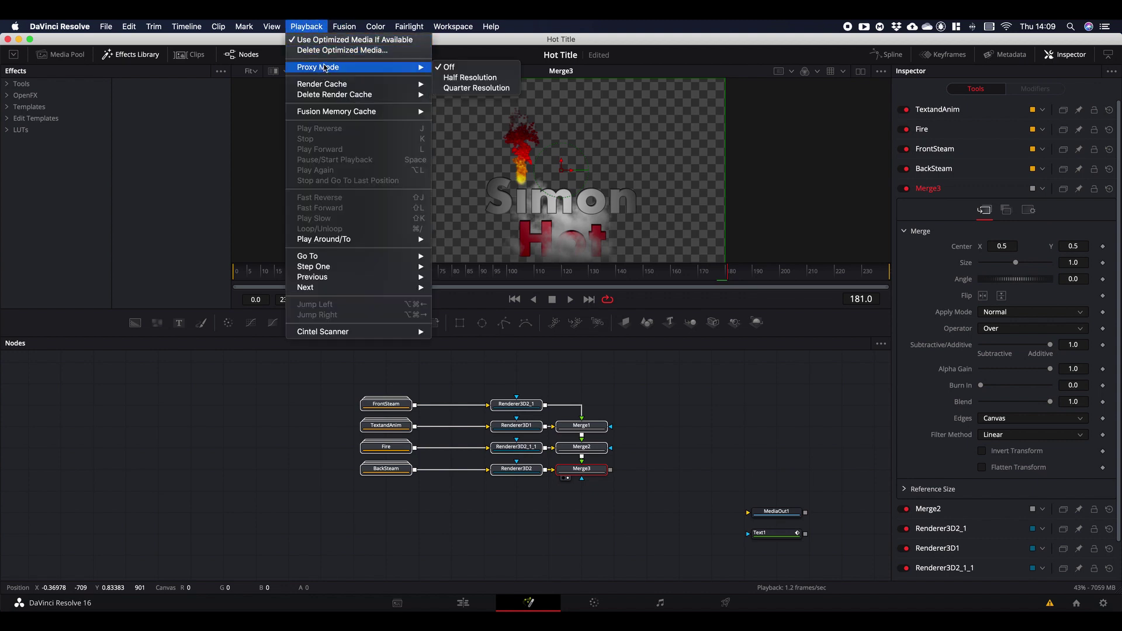
{"action": "left_click", "coordinate": [476, 87]}
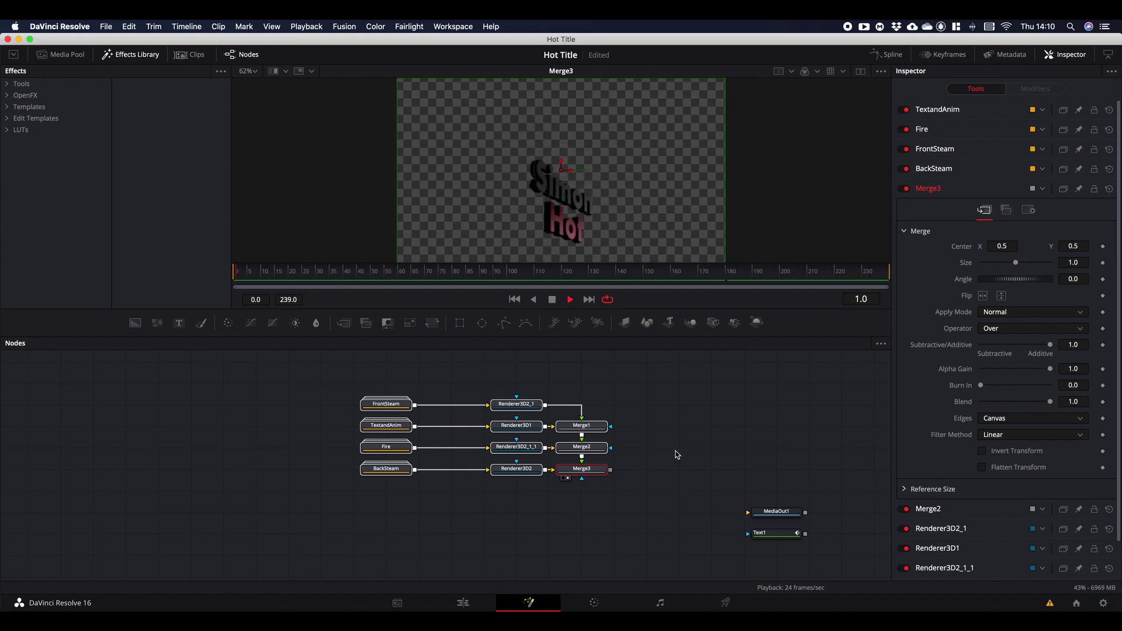
{"action": "left_click", "coordinate": [675, 454]}
{"action": "left_click_drag", "start_coordinate": [283, 273], "coordinate": [568, 298]}
{"action": "left_click", "coordinate": [569, 299]}
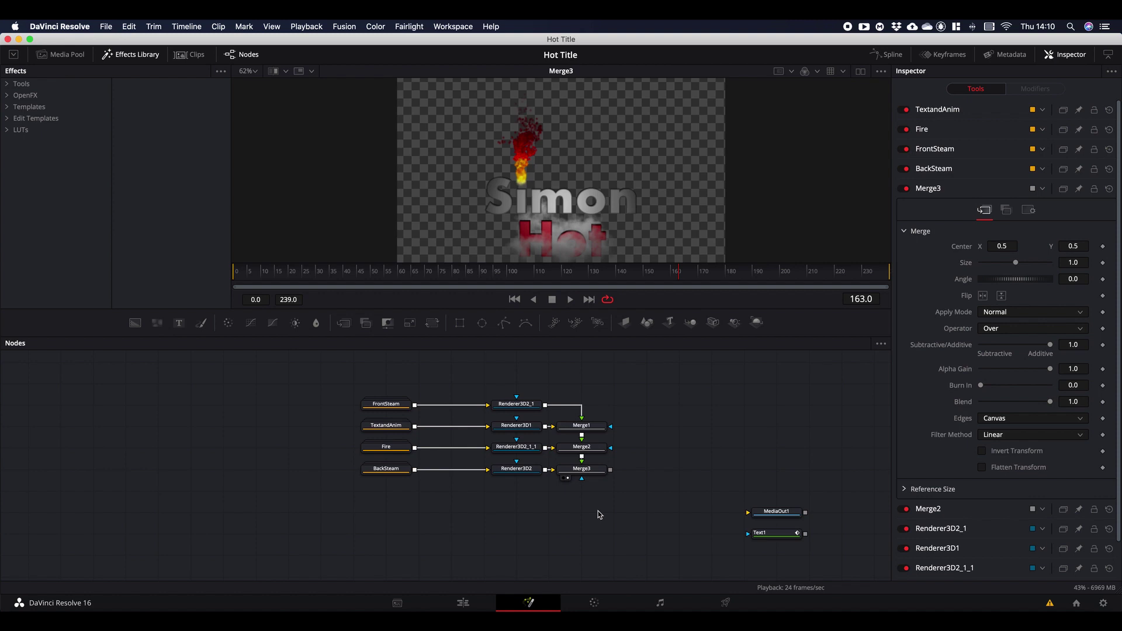
Step: Expand the TextandAnim group clear of the other nodes and place two new spot lights inside it
{"action": "left_click_drag", "start_coordinate": [386, 425], "coordinate": [195, 436]}
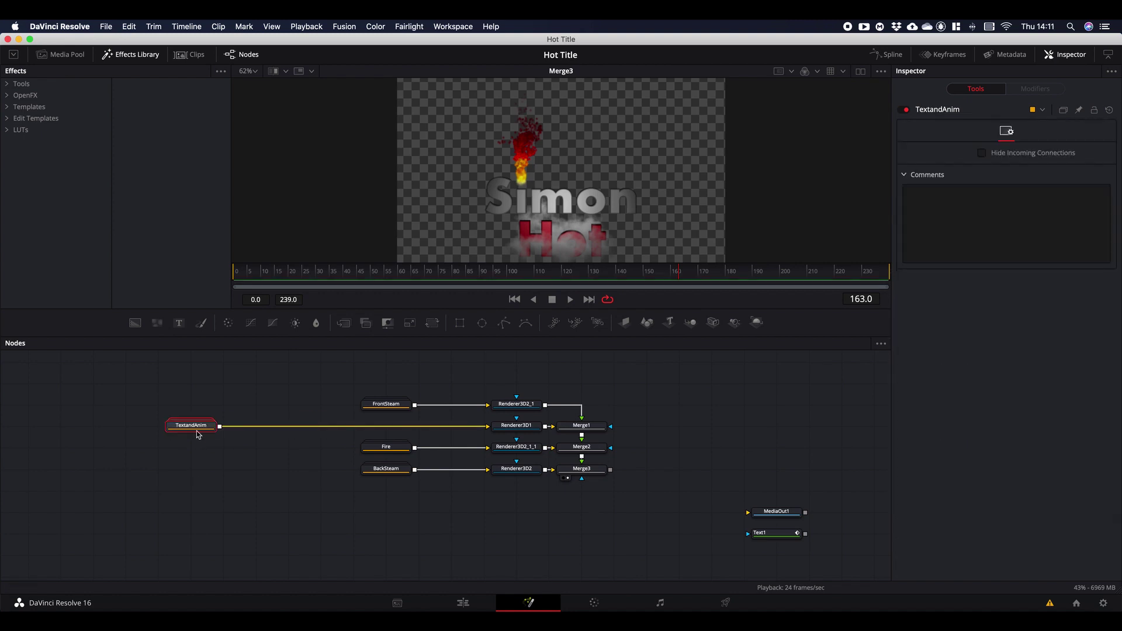
{"action": "double_click", "coordinate": [195, 435]}
{"action": "left_click_drag", "start_coordinate": [90, 496], "coordinate": [56, 533]}
{"action": "left_click", "coordinate": [260, 438]}
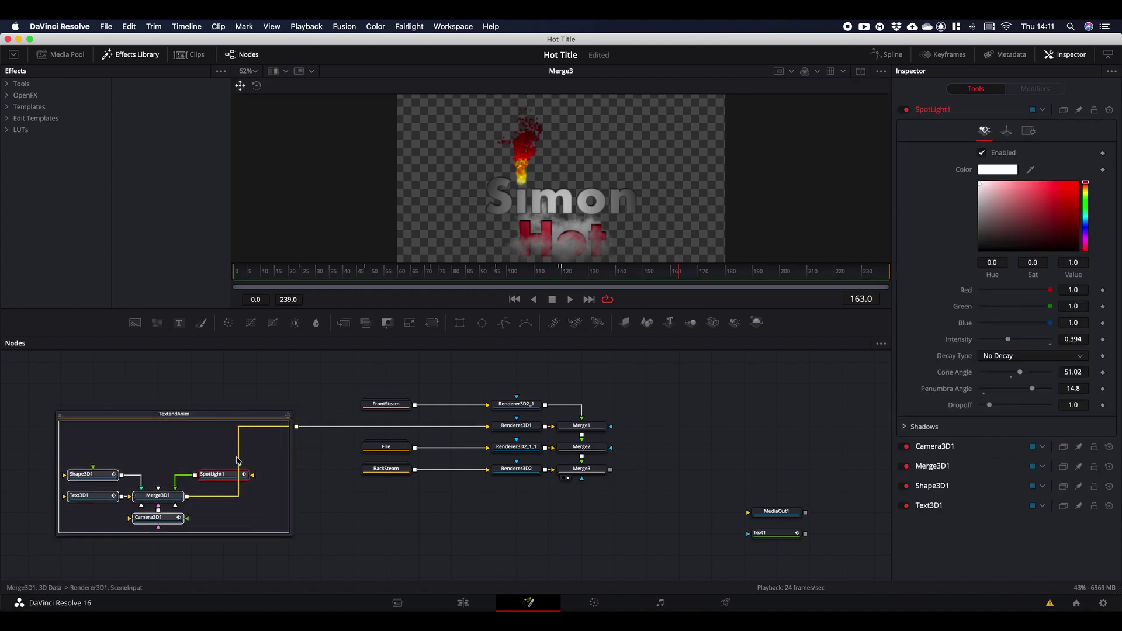
{"action": "left_click_drag", "start_coordinate": [734, 325], "coordinate": [194, 452]}
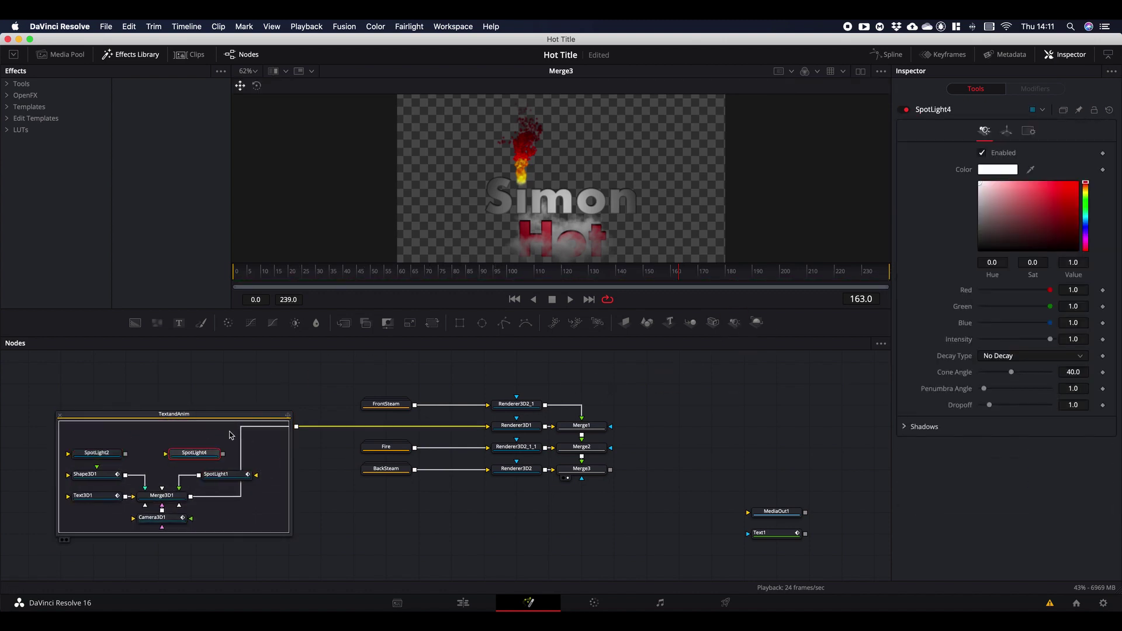
Step: Connect SpotLight2 to Merge3D1 and disable SpotLight1
{"action": "left_click", "coordinate": [98, 453]}
{"action": "left_click_drag", "start_coordinate": [125, 453], "coordinate": [162, 488]}
{"action": "left_click", "coordinate": [144, 504]}
{"action": "left_click", "coordinate": [238, 476]}
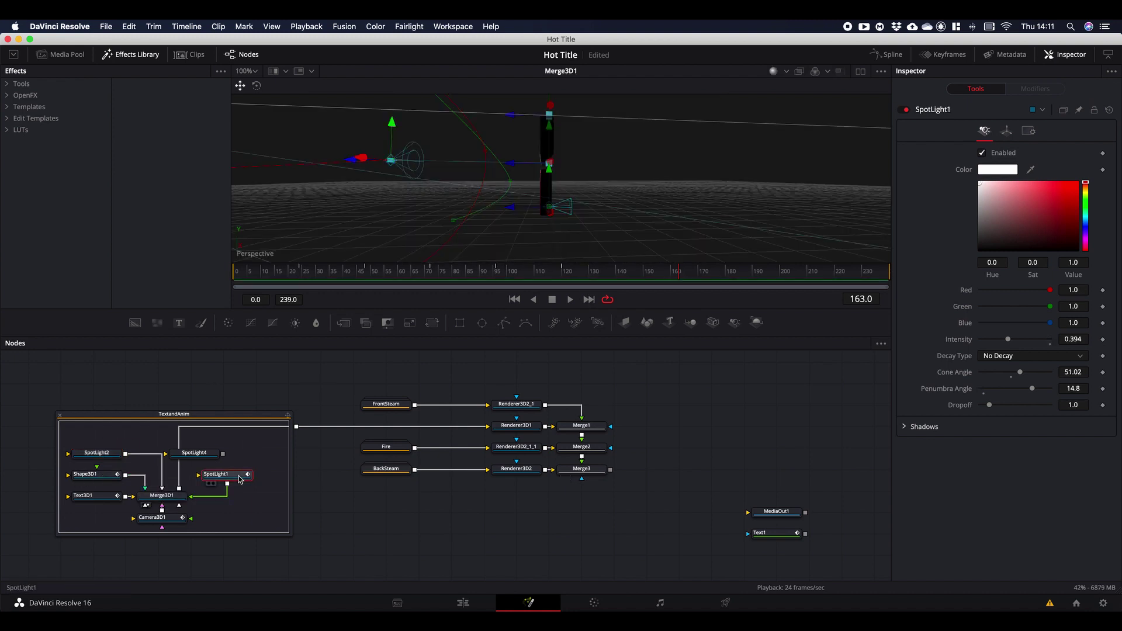
{"action": "key", "text": "super+p"}
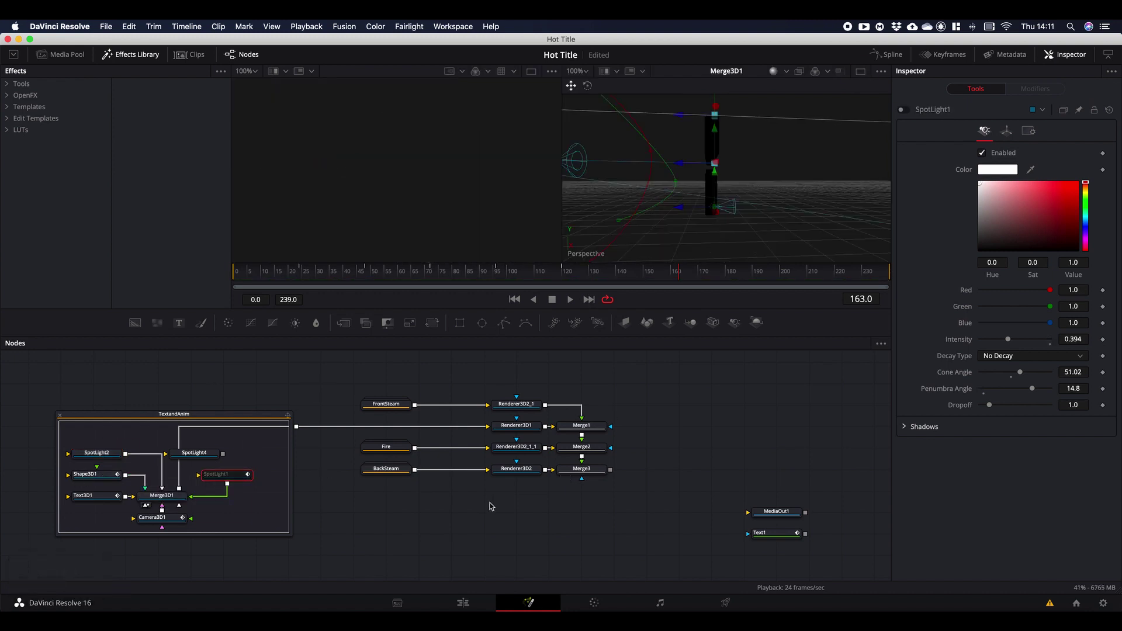
Step: With Merge3D1 and Merge3 viewed side by side, target SpotLight2 at Y 0.464 and move it to the left of the title
{"action": "key", "text": "2"}
{"action": "left_click_drag", "start_coordinate": [162, 495], "coordinate": [409, 227]}
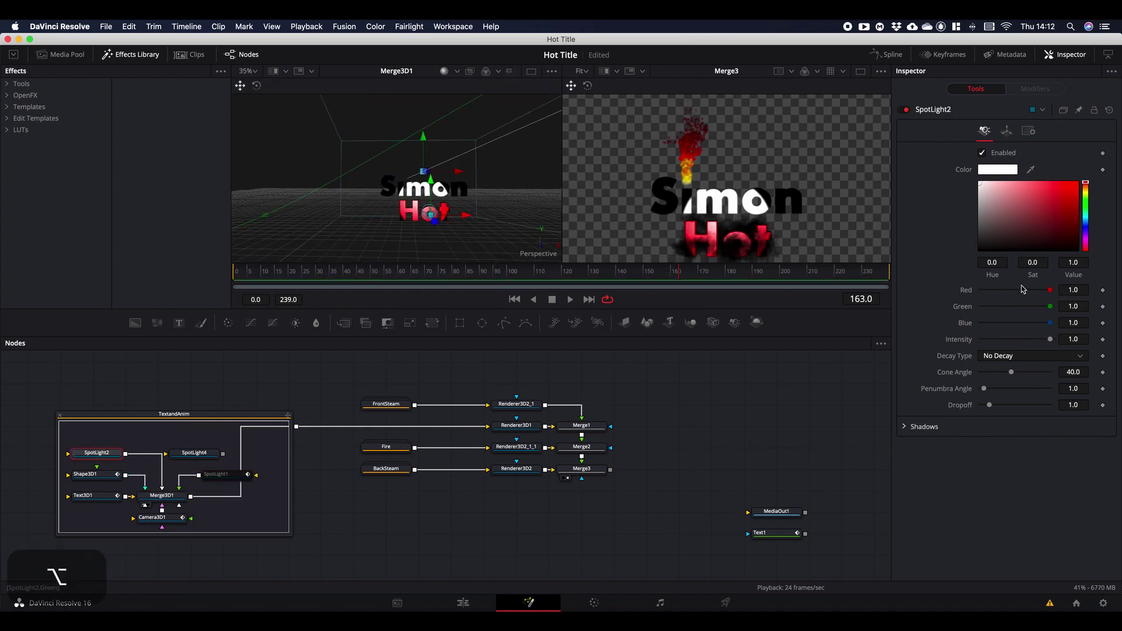
{"action": "left_click", "coordinate": [1006, 130]}
{"action": "left_click", "coordinate": [982, 328]}
{"action": "left_click_drag", "start_coordinate": [1015, 382], "coordinate": [1023, 383]}
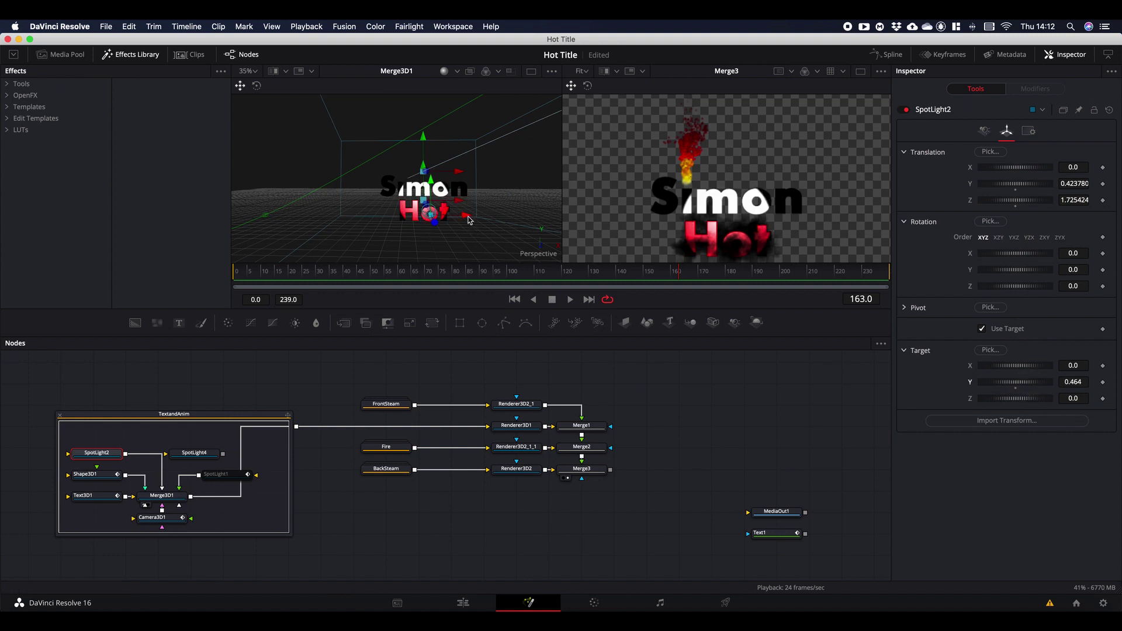
{"action": "left_click_drag", "start_coordinate": [470, 219], "coordinate": [417, 209]}
Step: Give SpotLight2 a penumbra angle of 20, cone angle of 45.35, teal colour with hue 0.48, and intensity of 0.606
{"action": "left_click", "coordinate": [984, 130]}
{"action": "left_click", "coordinate": [1068, 389]}
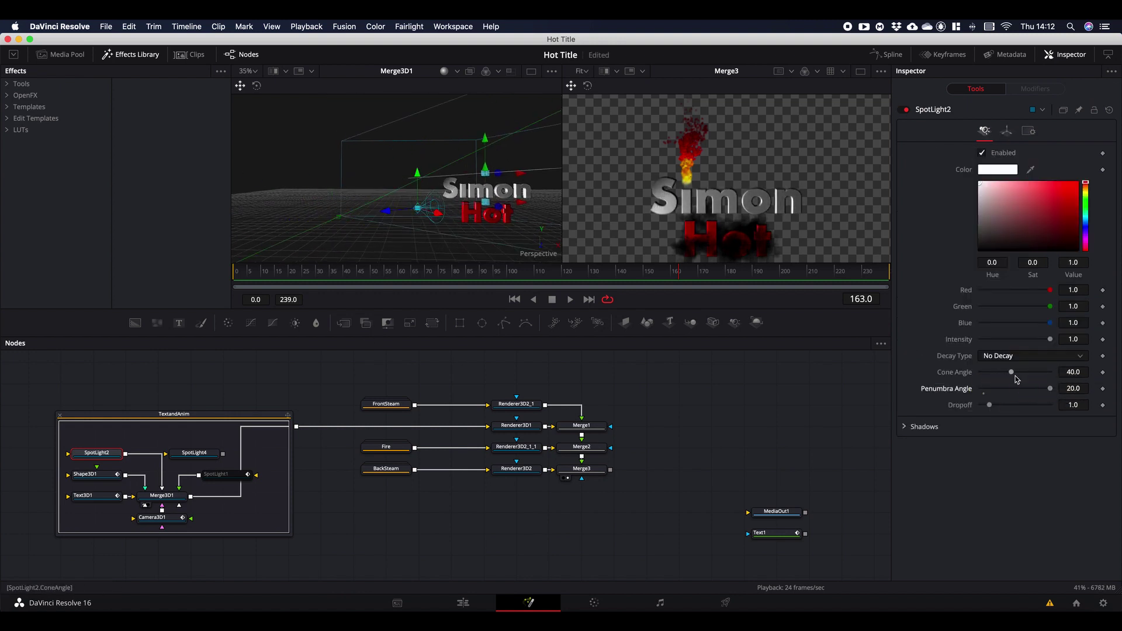
{"action": "left_click_drag", "start_coordinate": [1011, 372], "coordinate": [1015, 372]}
{"action": "left_click_drag", "start_coordinate": [1085, 225], "coordinate": [1084, 214]}
{"action": "left_click_drag", "start_coordinate": [1049, 339], "coordinate": [1022, 342]}
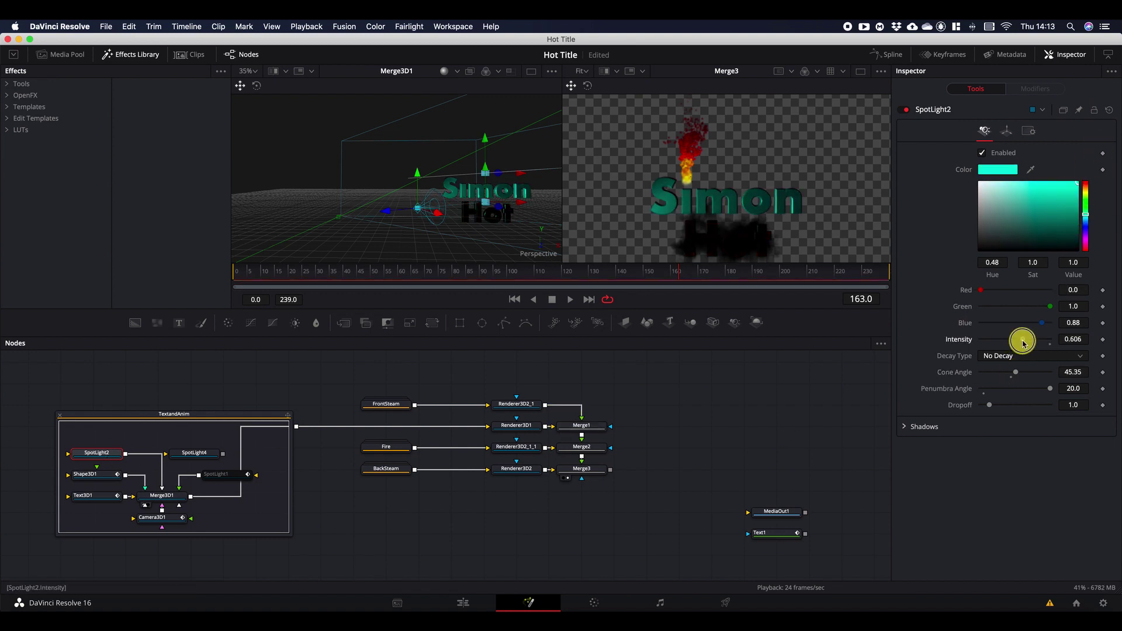
Step: Rename SpotLight2 as SpotTeal
{"action": "left_click_drag", "start_coordinate": [459, 227], "coordinate": [350, 170]}
{"action": "left_click", "coordinate": [105, 453]}
{"action": "key", "text": "F2"}
{"action": "type", "text": "SpotTeal"}
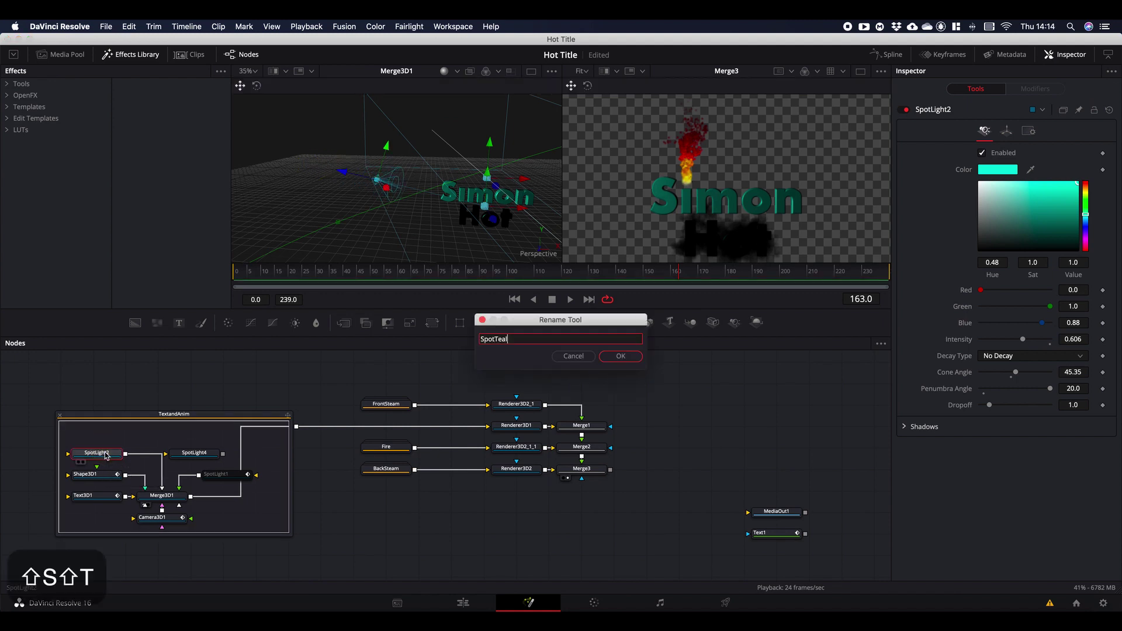
{"action": "key", "text": "Return"}
Step: Connect SpotLight4 to Merge3D1 and disable SpotTeal
{"action": "left_click_drag", "start_coordinate": [216, 454], "coordinate": [175, 491]}
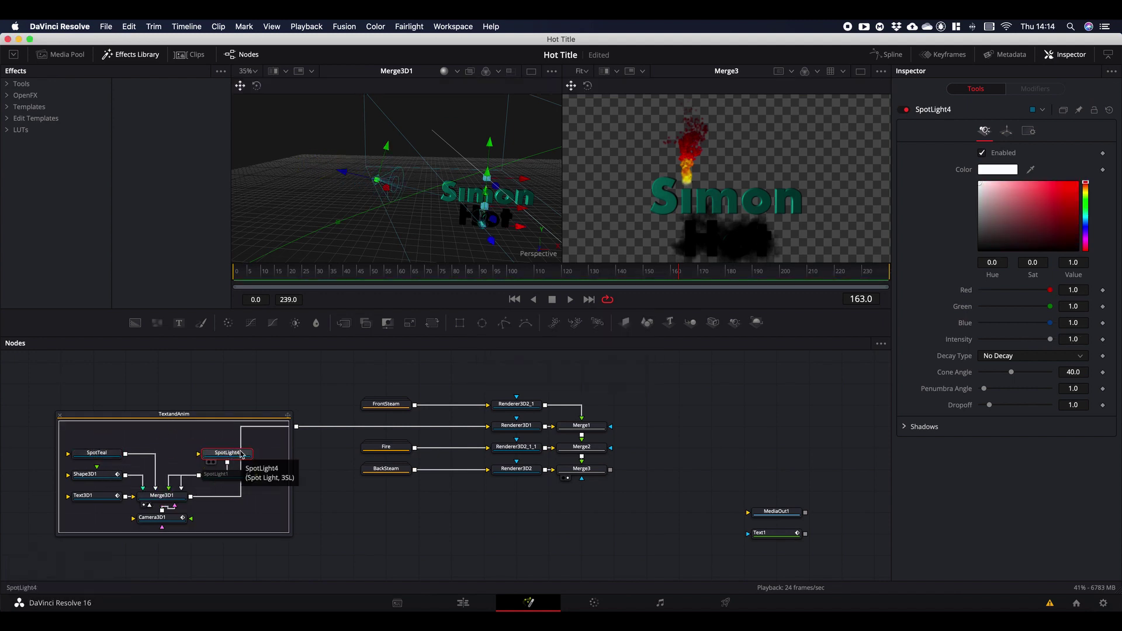
{"action": "left_click", "coordinate": [94, 454]}
{"action": "key", "text": "super+p"}
Step: Enable a target for SpotLight4 with Y at 0.406 and move the light to the opposite side of the title from SpotTeal
{"action": "left_click", "coordinate": [231, 456]}
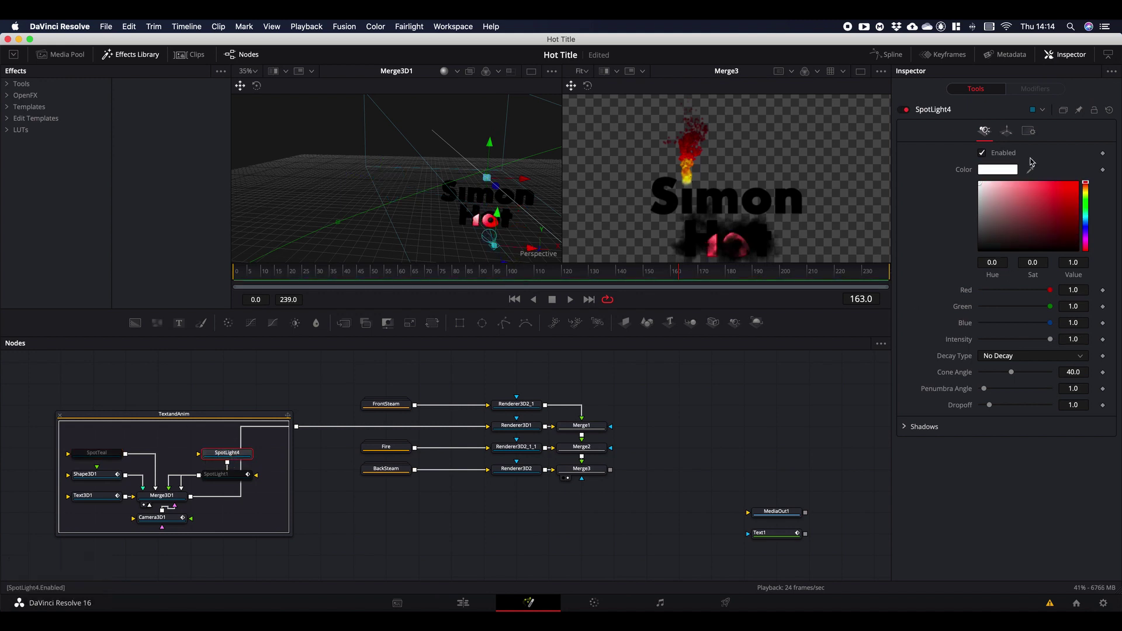
{"action": "left_click", "coordinate": [1006, 131]}
{"action": "left_click_drag", "start_coordinate": [1020, 384], "coordinate": [1022, 380]}
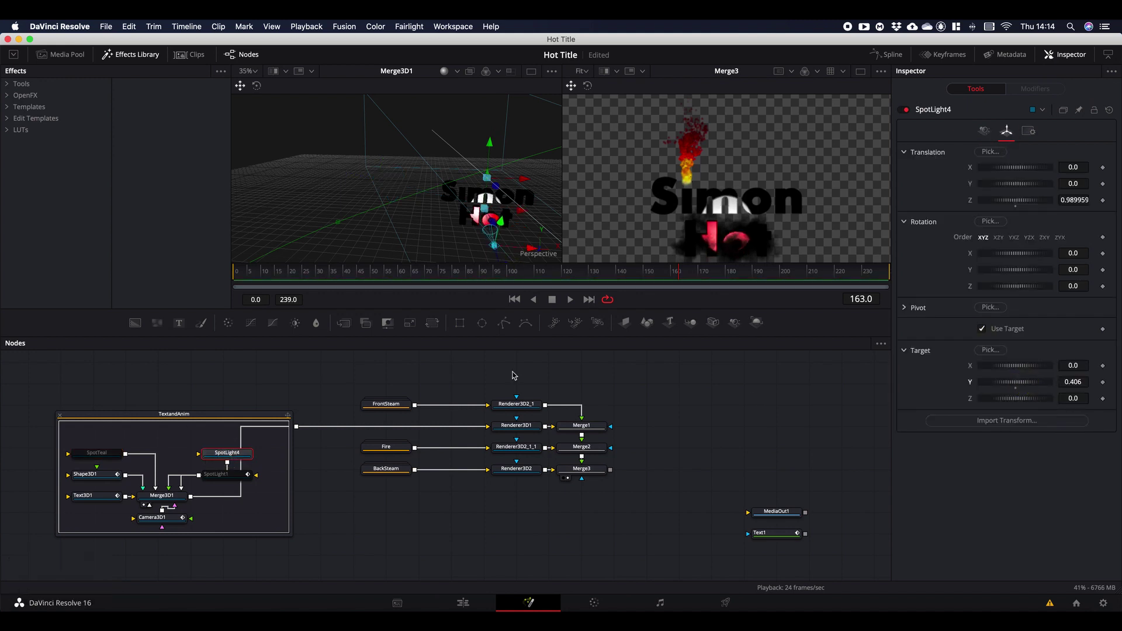
{"action": "scroll", "coordinate": [479, 222], "scroll_direction": "down", "scroll_amount": 5}
{"action": "mouse_move", "coordinate": [468, 222]}
{"action": "left_mouse_down"}
{"action": "mouse_move", "coordinate": [490, 229]}
{"action": "mouse_move", "coordinate": [467, 201]}
{"action": "mouse_move", "coordinate": [472, 189]}
{"action": "mouse_move", "coordinate": [461, 228]}
{"action": "left_mouse_up"}
{"action": "left_click", "coordinate": [984, 130]}
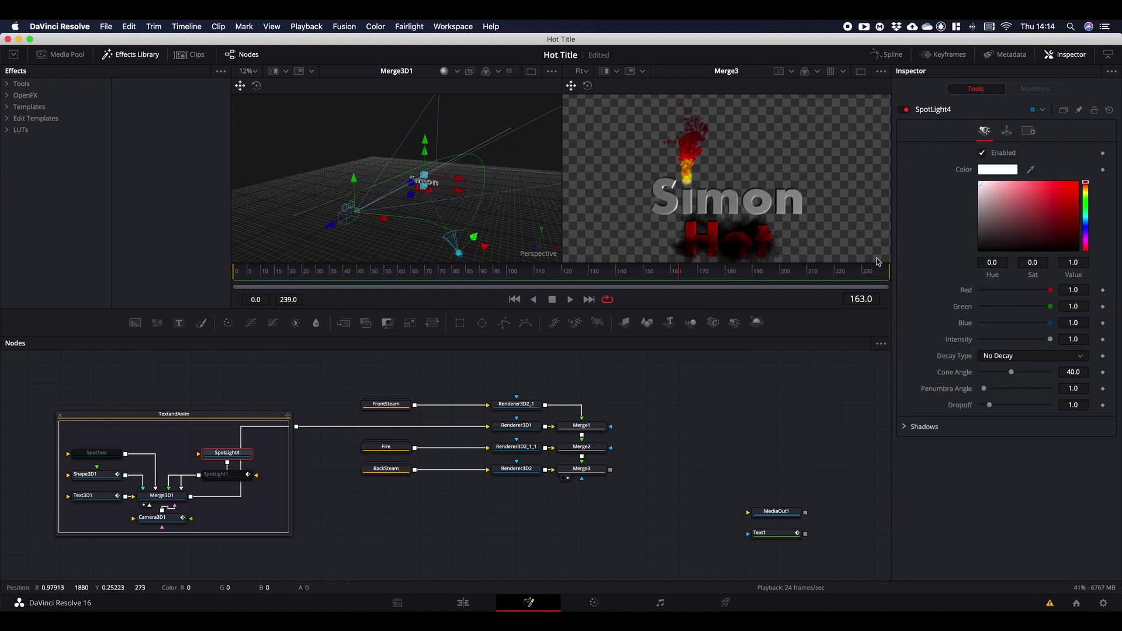
Step: Give SpotLight4 an orange colour with full saturation and green at 0.5, and set its intensity to 0.685
{"action": "left_click_drag", "start_coordinate": [1085, 183], "coordinate": [1086, 189]}
{"action": "left_click", "coordinate": [1077, 183]}
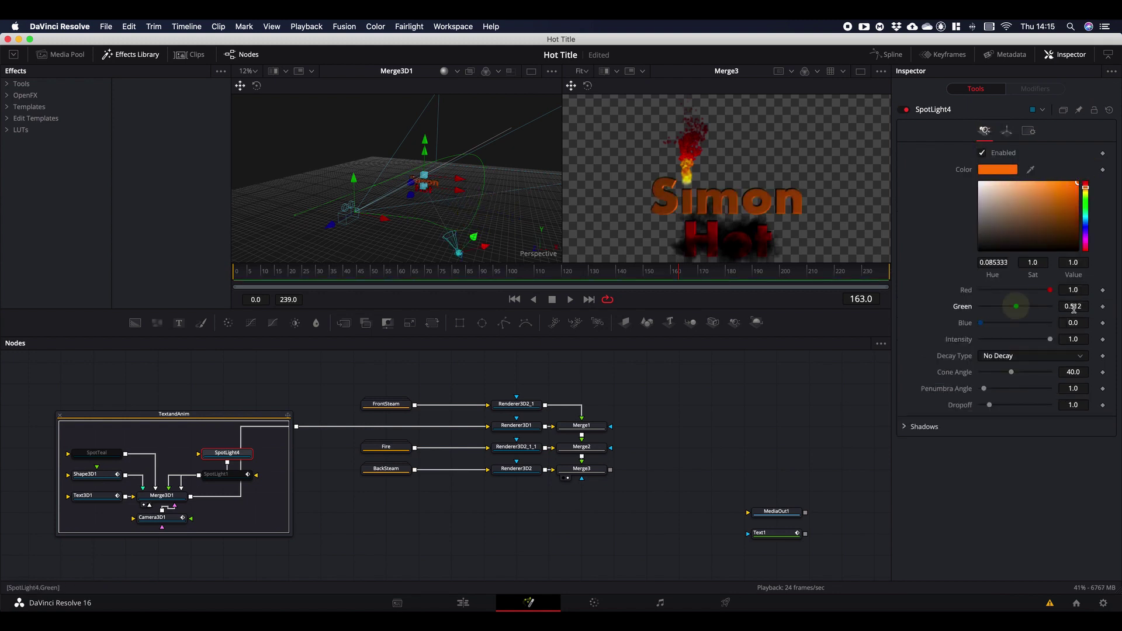
{"action": "left_click_drag", "start_coordinate": [1072, 306], "coordinate": [1016, 339]}
Step: Turn SpotTeal and SpotLight1 back on so that all three spot lights illuminate the title
{"action": "left_click", "coordinate": [97, 453]}
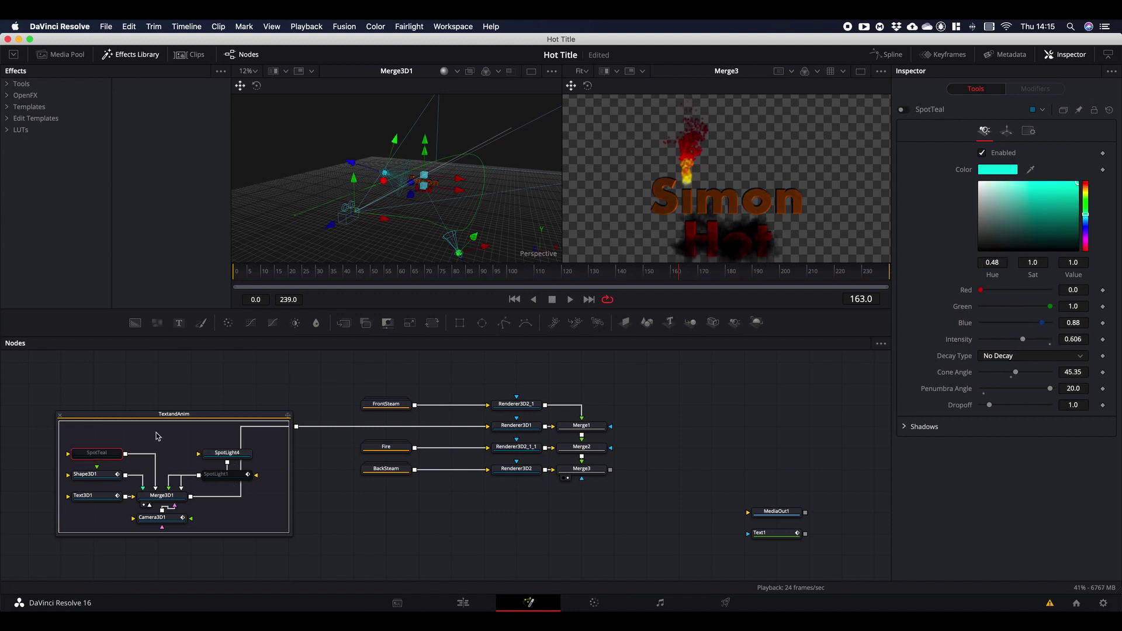
{"action": "key", "text": "super+p"}
{"action": "left_click", "coordinate": [216, 474]}
{"action": "key", "text": "super+p"}
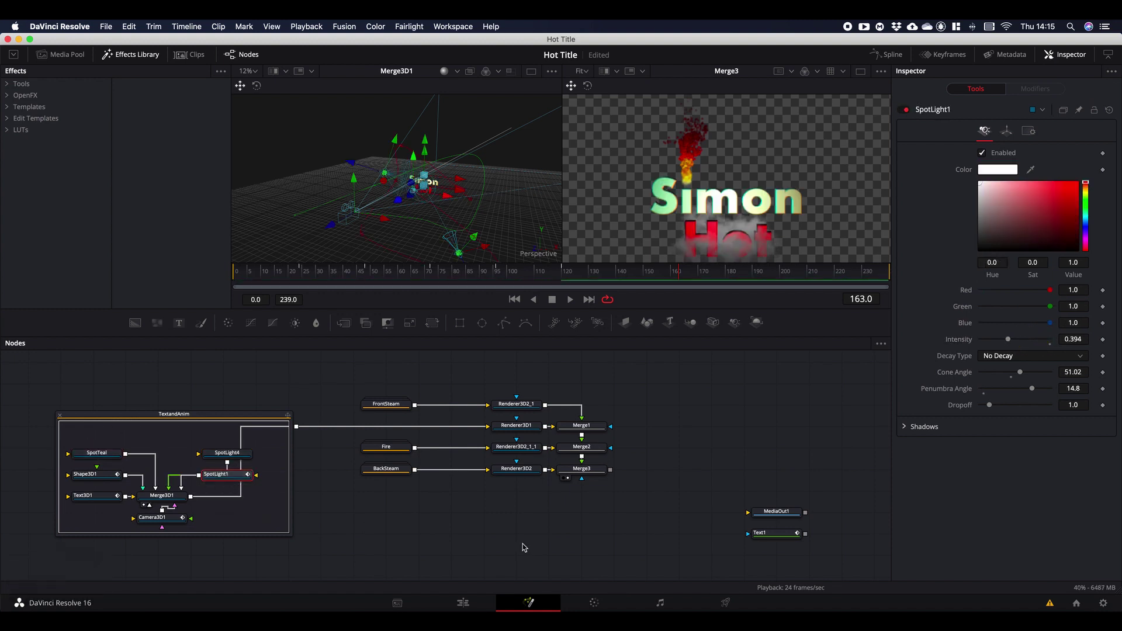
Step: Play the animation and lower SpotLight1's intensity to 0.378 while it runs
{"action": "key", "text": "space"}
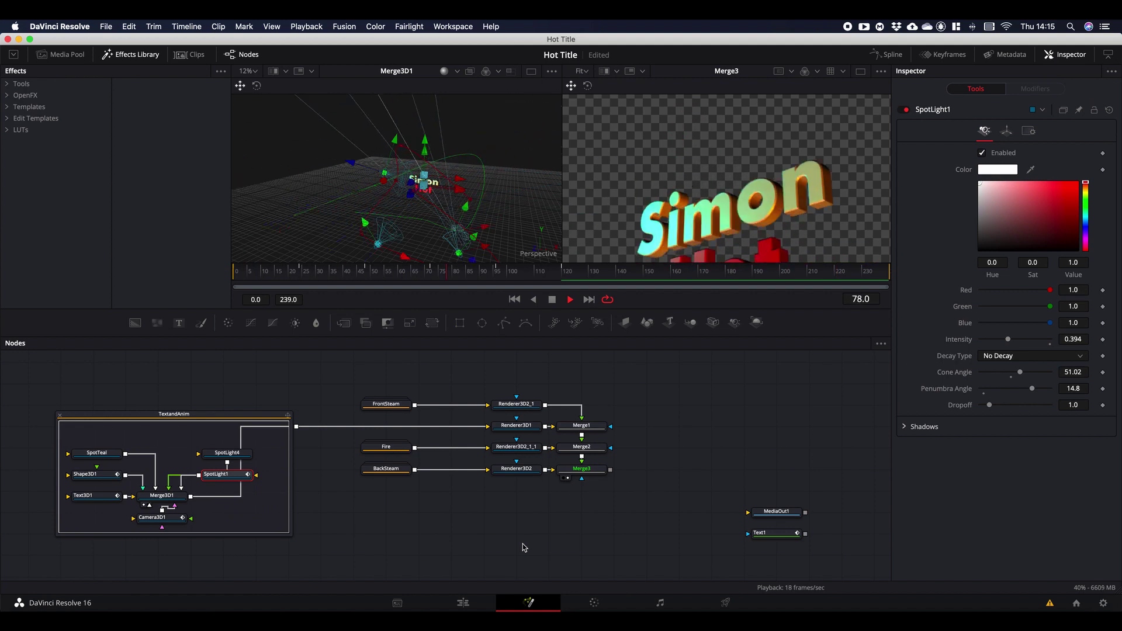
{"action": "left_click_drag", "start_coordinate": [1007, 339], "coordinate": [1006, 339]}
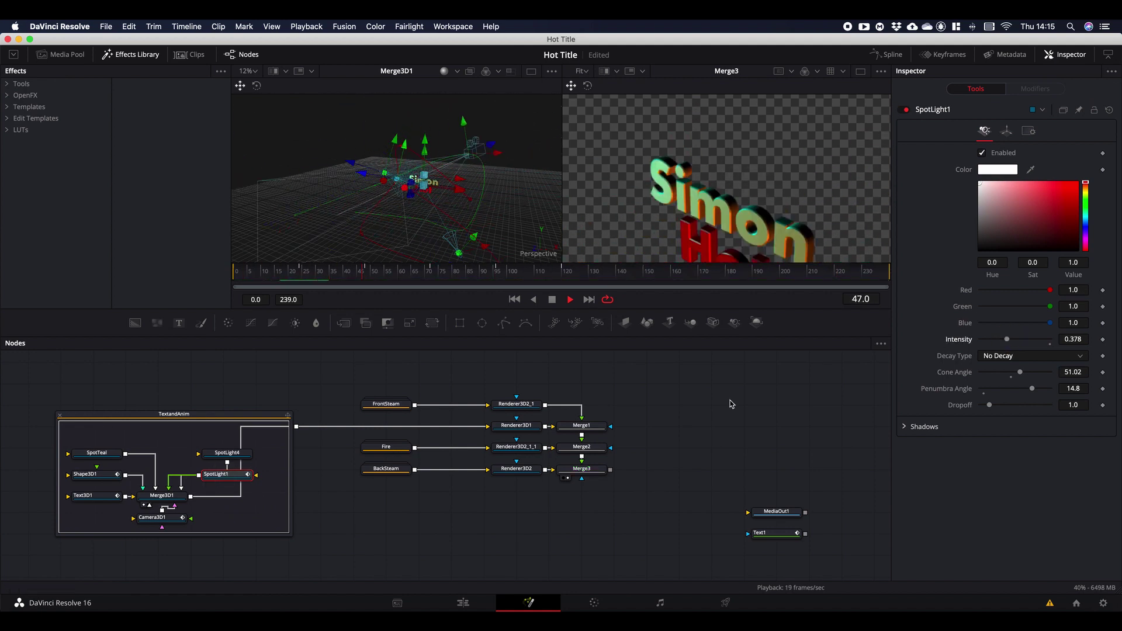
{"action": "key", "text": "space"}
Step: Rename SpotLight4 as SpotOrange
{"action": "left_click", "coordinate": [220, 455]}
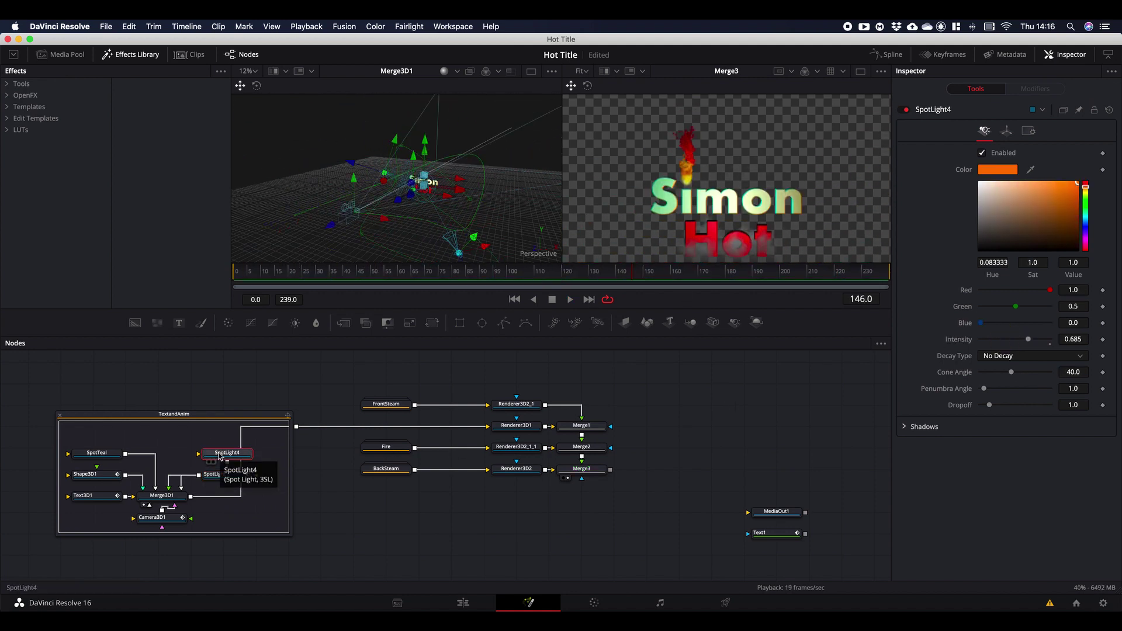
{"action": "key", "text": "F2"}
{"action": "type", "text": "SpotOrange"}
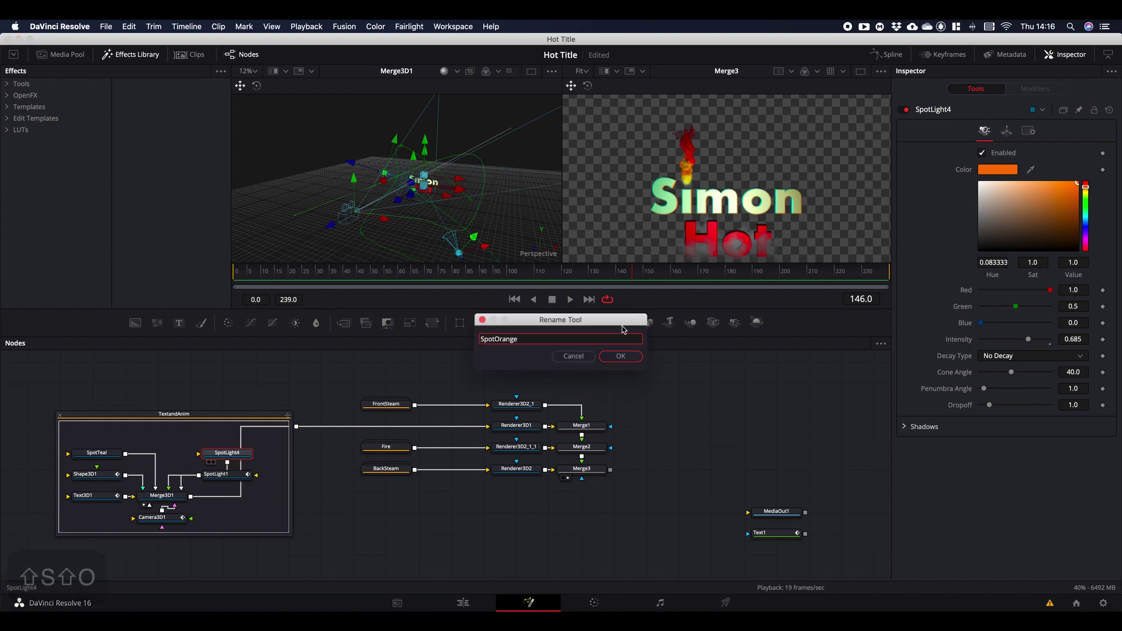
{"action": "key", "text": "Return"}
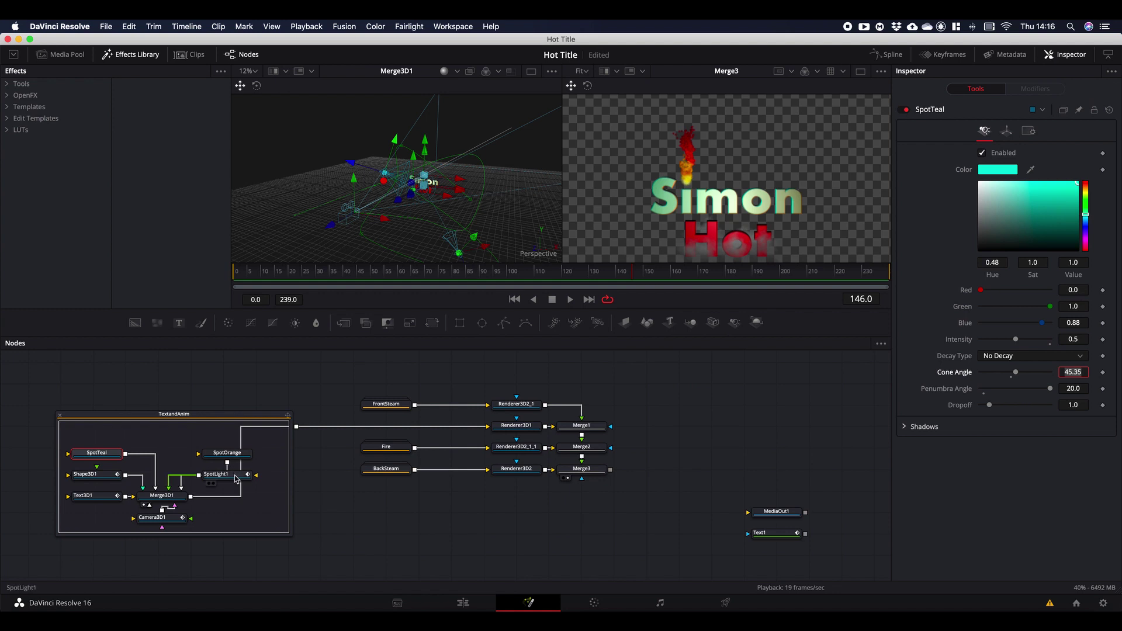
Step: Set SpotLight1's intensity to 0.449
{"action": "left_click", "coordinate": [216, 474]}
{"action": "left_click_drag", "start_coordinate": [997, 339], "coordinate": [1014, 339]}
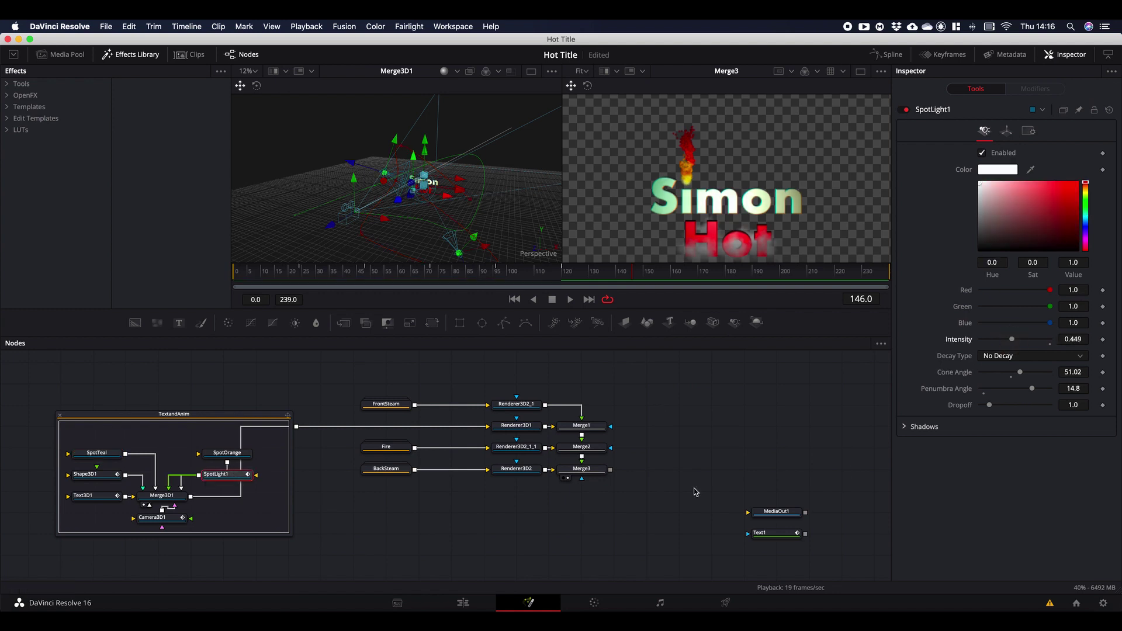
Step: Move the BackSteam group into the empty space below the renderer nodes and expand it
{"action": "scroll", "coordinate": [632, 392], "scroll_direction": "down", "scroll_amount": 1}
{"action": "left_click_drag", "start_coordinate": [385, 468], "coordinate": [594, 498]}
{"action": "left_click", "coordinate": [635, 494]}
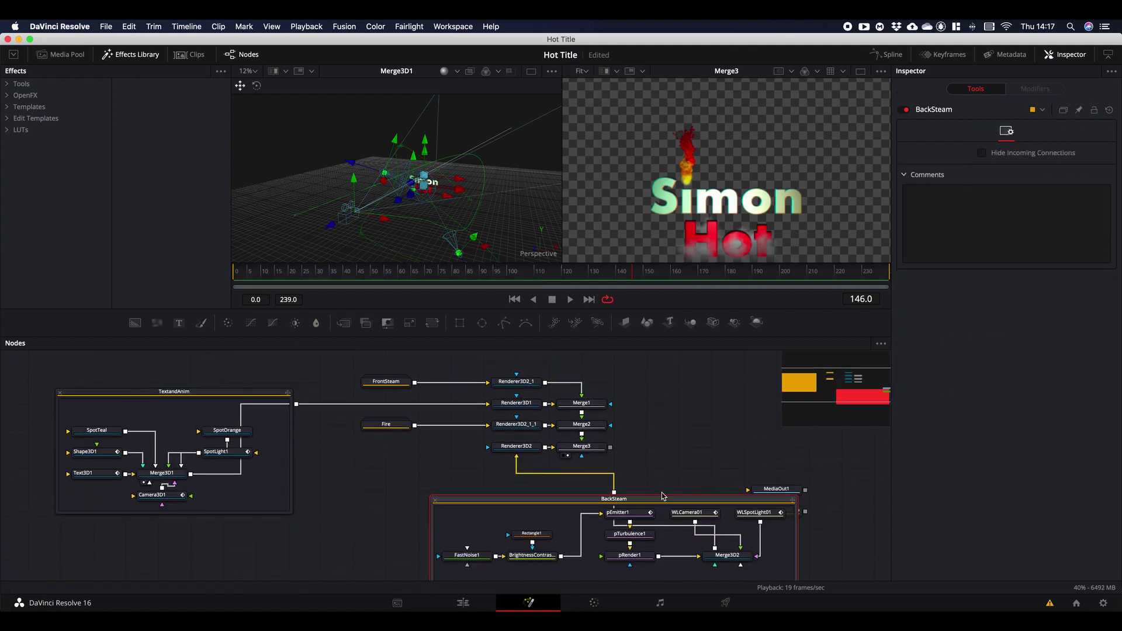
{"action": "scroll", "coordinate": [727, 546], "scroll_direction": "down", "scroll_amount": 2}
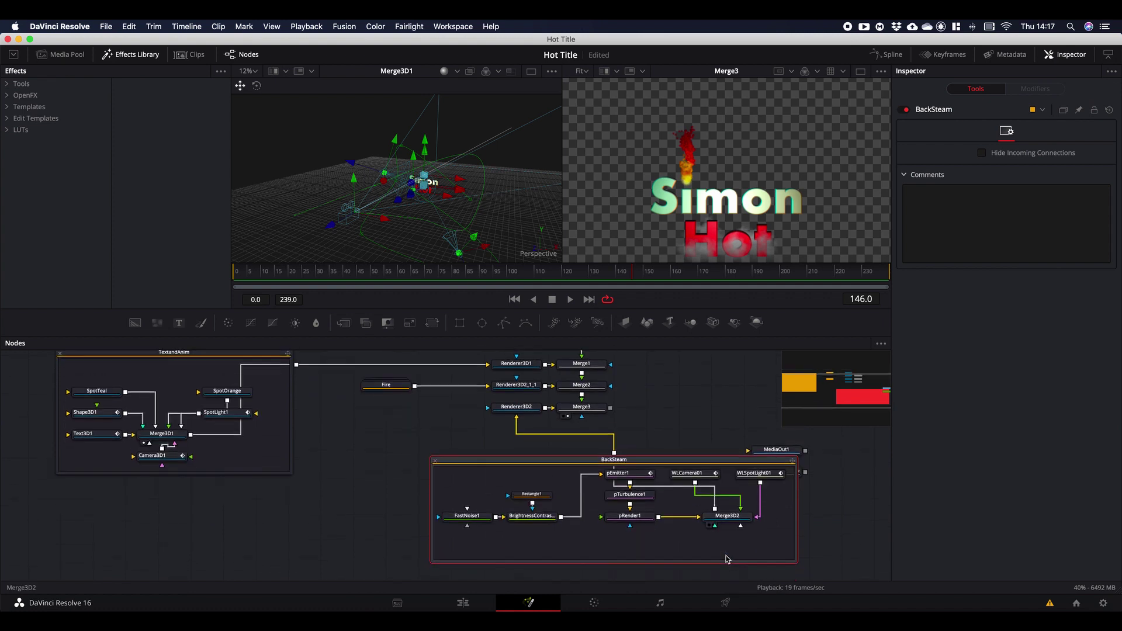
Step: Add a 3D Wireless Link inside BackSteam with SpotTeal as its input, connect it to Merge3D2, and preview around frame 213
{"action": "key", "text": "shift+space"}
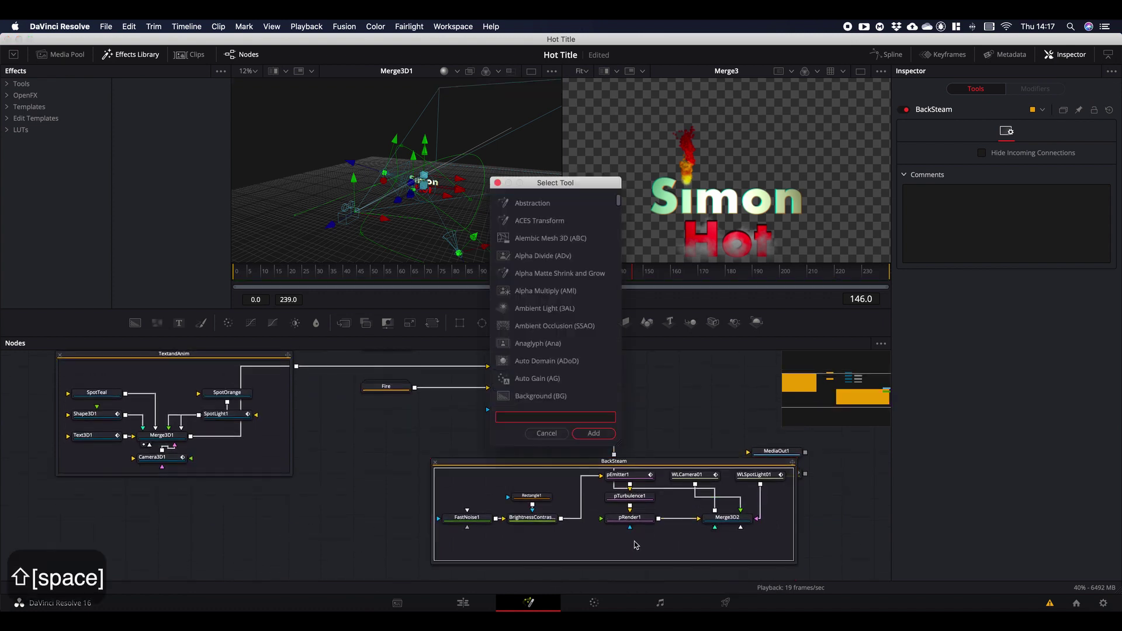
{"action": "type", "text": "wire"}
{"action": "key", "text": "Down"}
{"action": "key", "text": "Return"}
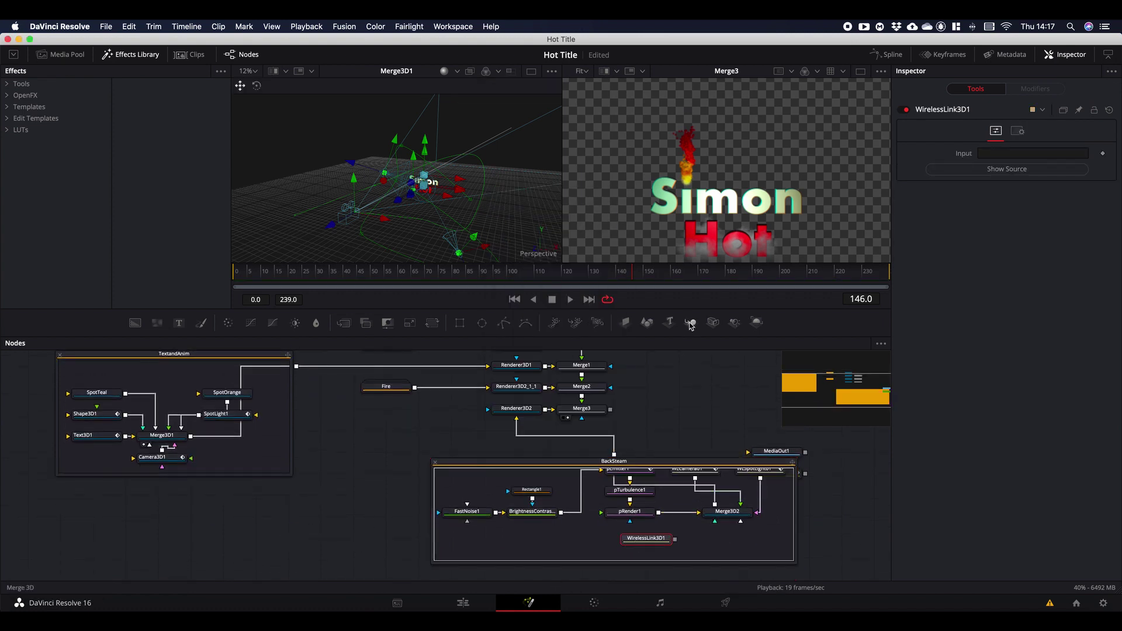
{"action": "left_click_drag", "start_coordinate": [105, 396], "coordinate": [1032, 152]}
{"action": "left_click_drag", "start_coordinate": [632, 271], "coordinate": [814, 270]}
{"action": "left_click_drag", "start_coordinate": [674, 539], "coordinate": [722, 517]}
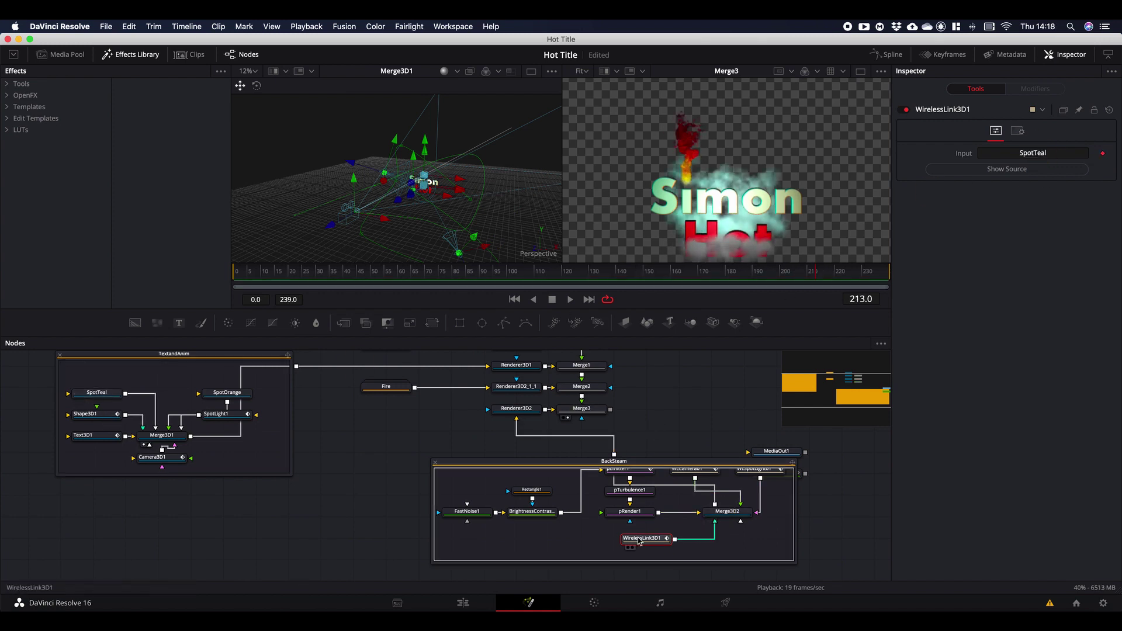
Step: Collapse the BackSteam group and return it to its place below Fire, level with Renderer3D2
{"action": "left_click", "coordinate": [434, 462]}
{"action": "left_click_drag", "start_coordinate": [437, 466], "coordinate": [397, 419]}
Step: Move the FrontSteam group into the empty space below the renderer nodes and expand it
{"action": "scroll", "coordinate": [468, 448], "scroll_direction": "up", "scroll_amount": 1}
{"action": "left_click_drag", "start_coordinate": [385, 368], "coordinate": [451, 464]}
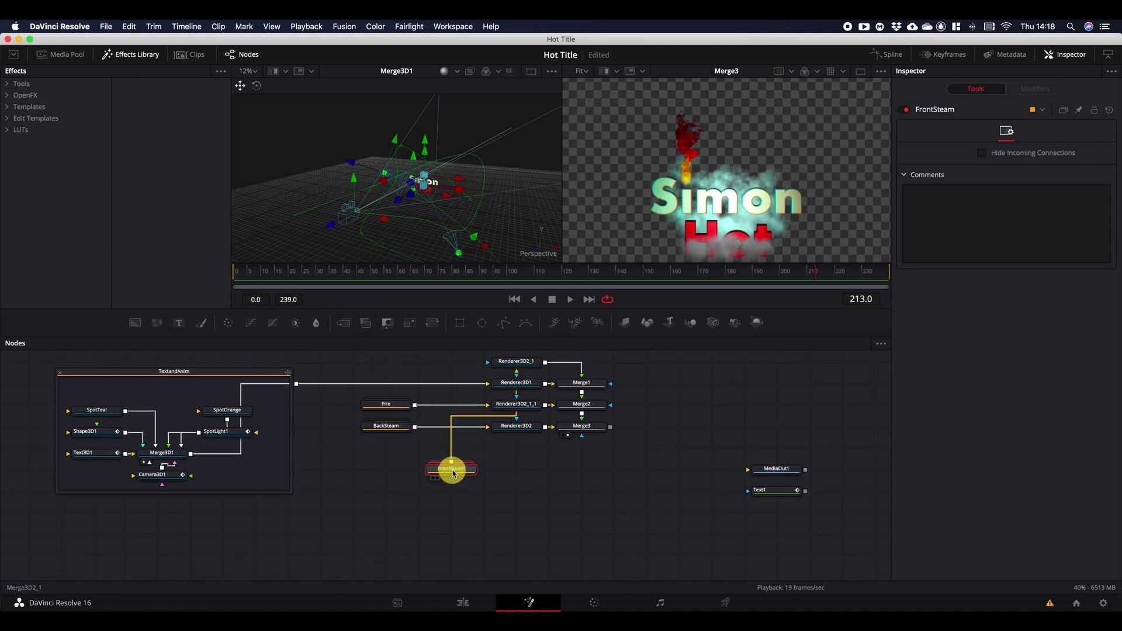
{"action": "double_click", "coordinate": [451, 464]}
{"action": "left_click_drag", "start_coordinate": [555, 538], "coordinate": [542, 567]}
Step: Add a 3D Wireless Link inside FrontSteam with SpotOrange as its input and connect it to Merge3D2_1
{"action": "key", "text": "shift+space"}
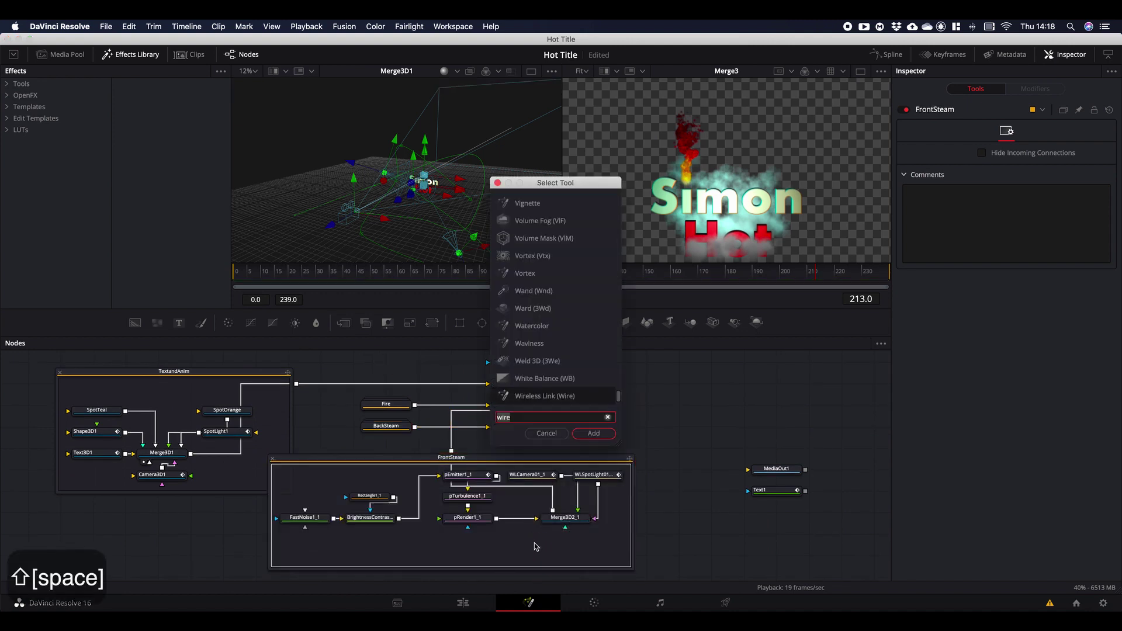
{"action": "type", "text": "wire"}
{"action": "key", "text": "Return"}
{"action": "left_click_drag", "start_coordinate": [221, 416], "coordinate": [1033, 153]}
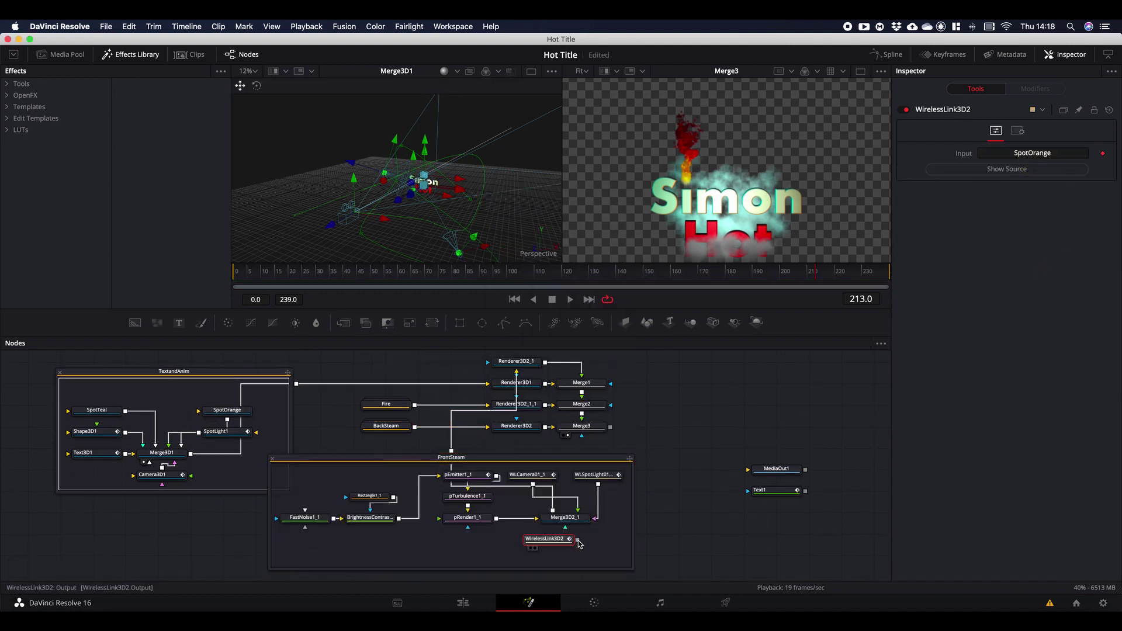
{"action": "left_click_drag", "start_coordinate": [577, 539], "coordinate": [565, 518]}
Step: Collapse the FrontSteam and TextandAnim groups and line them up above Fire, level with Renderer3D2_1 and Renderer3D1
{"action": "left_click", "coordinate": [272, 459]}
{"action": "left_click_drag", "start_coordinate": [458, 377], "coordinate": [401, 395]}
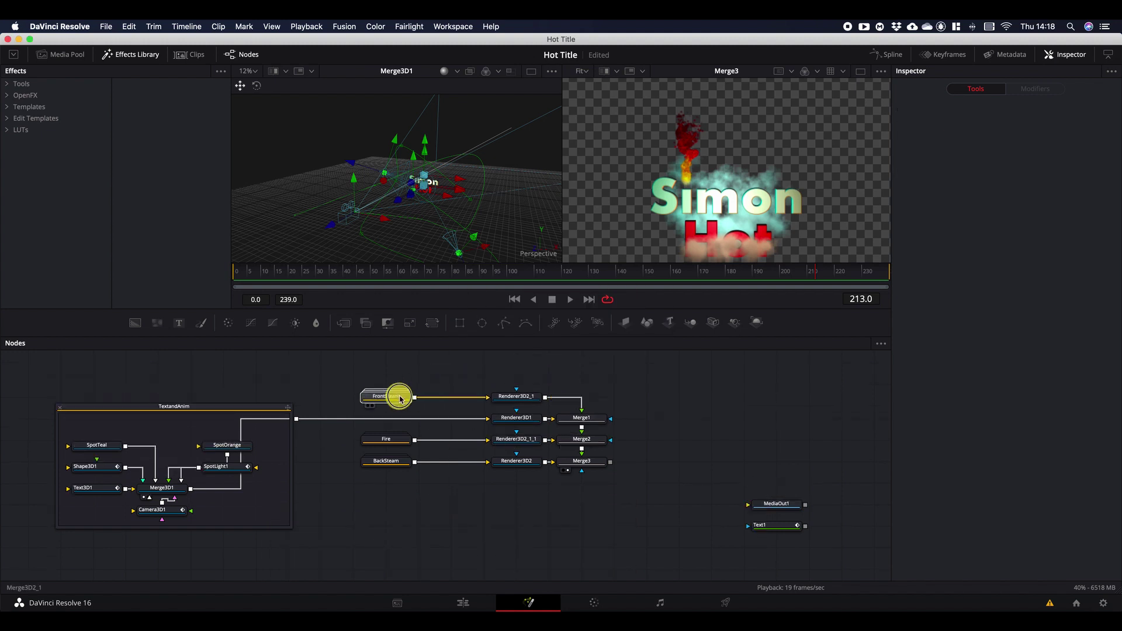
{"action": "left_click", "coordinate": [59, 406]}
{"action": "left_click_drag", "start_coordinate": [188, 418], "coordinate": [385, 417]}
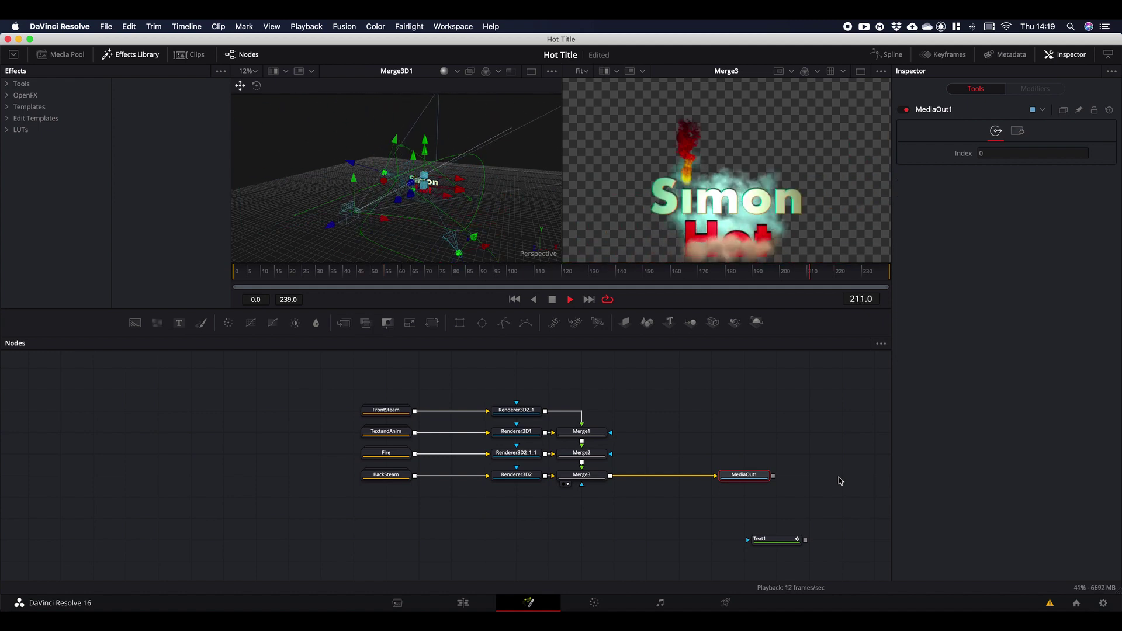
Step: View the playback of the finished title in full screen
{"action": "key", "text": "super+shift+f"}
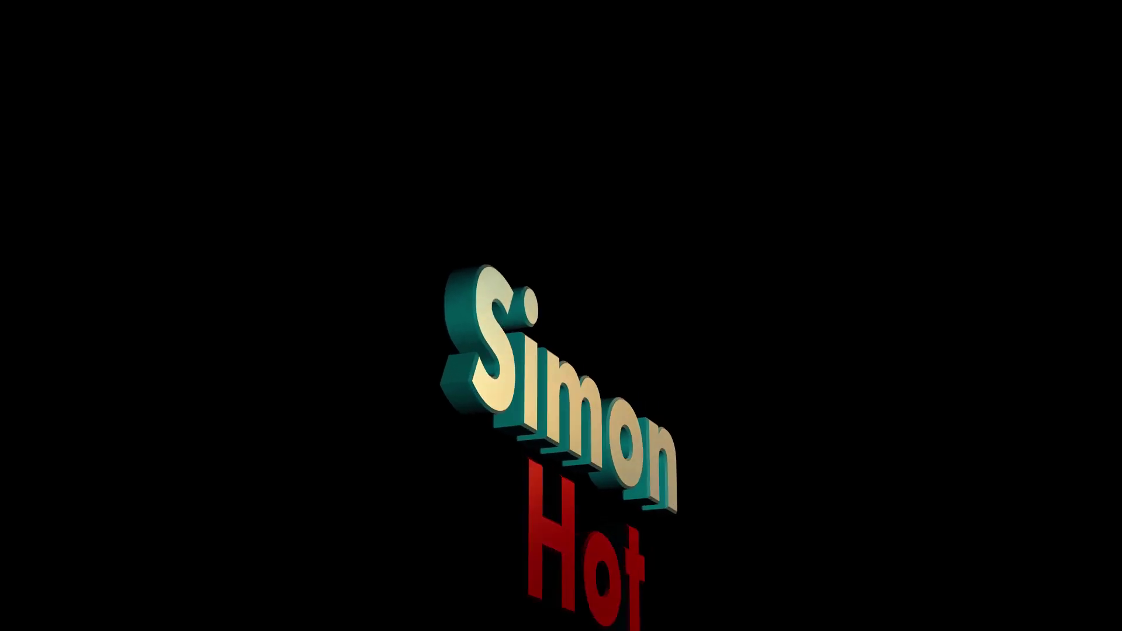